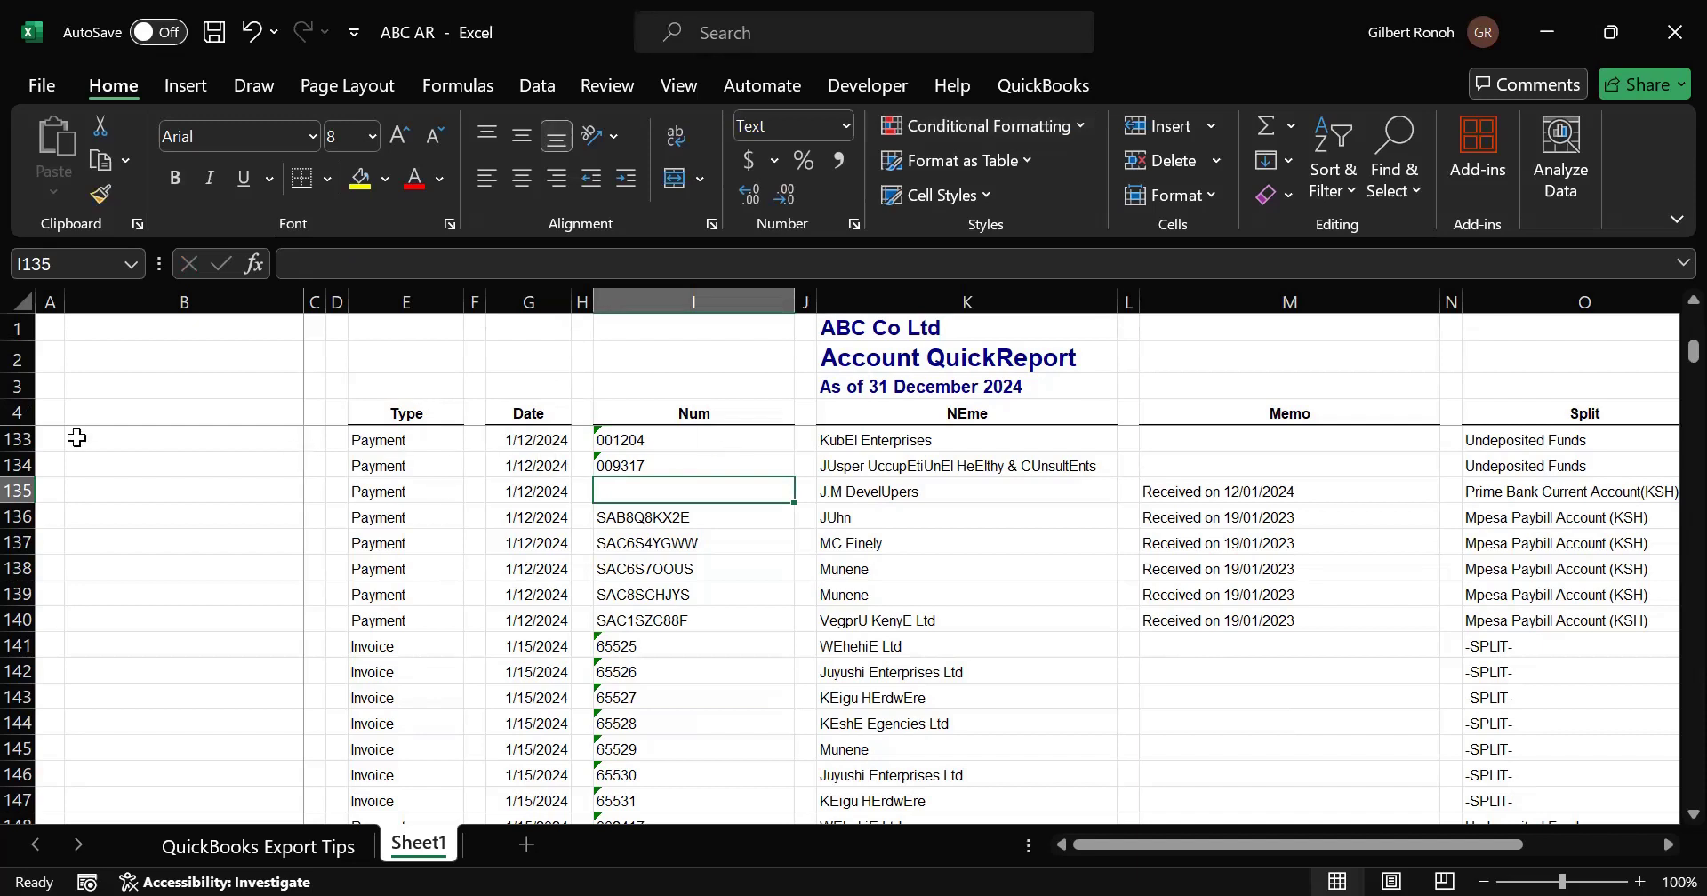
Step: Use Go To Special to select the blank cells in header row 4 and delete their entire columns
click(20, 413)
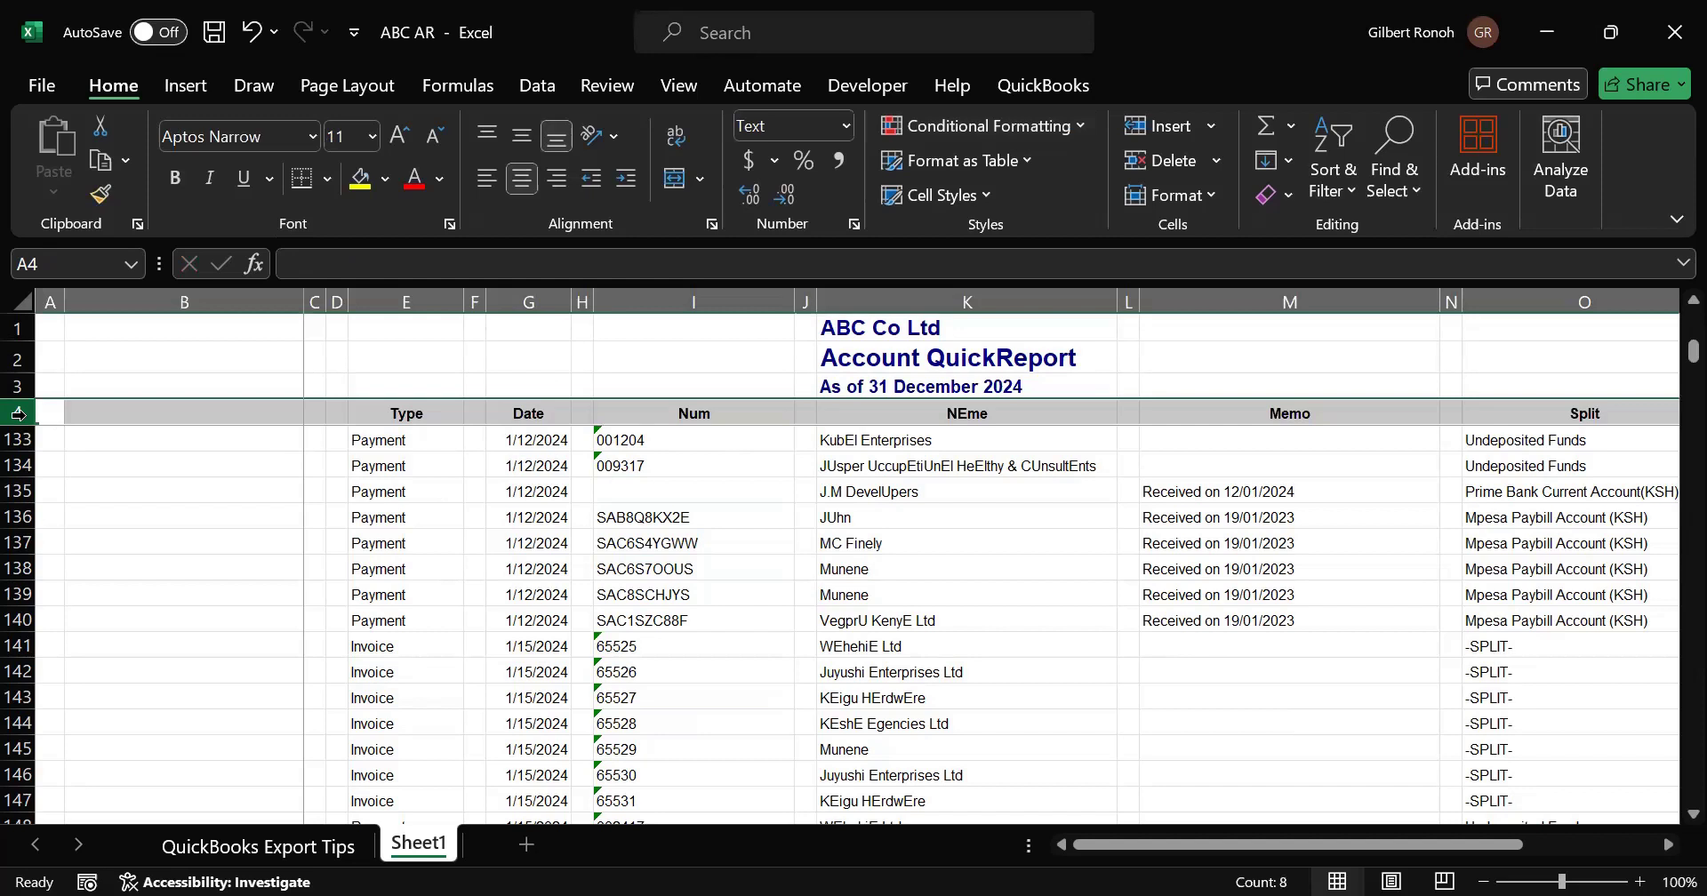
key(ctrl+g)
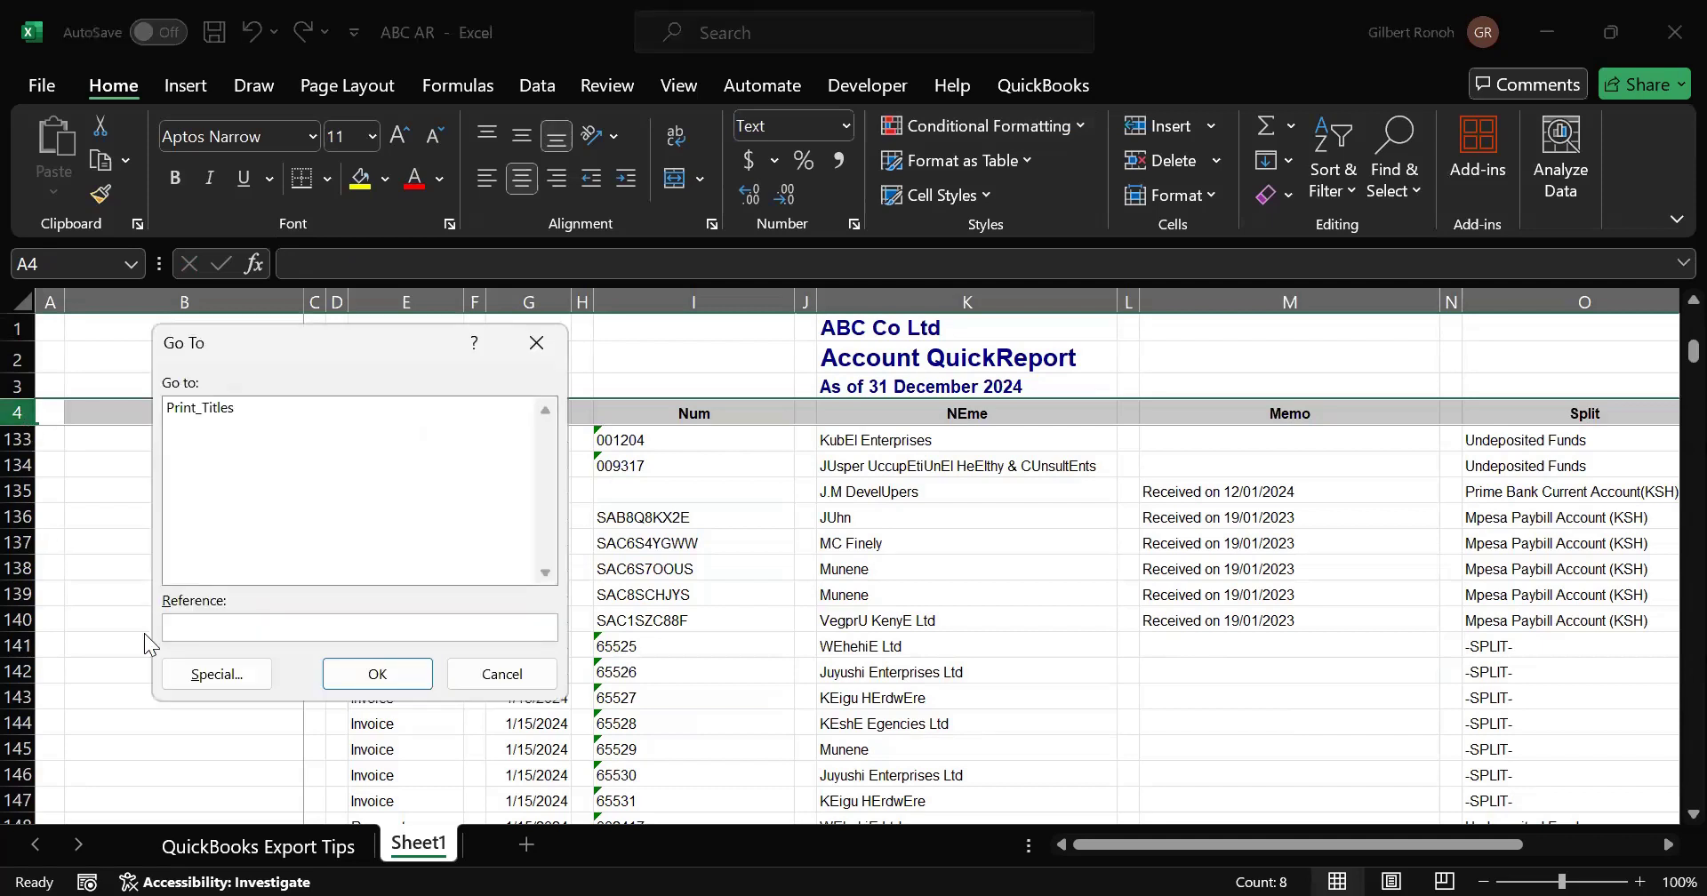
click(194, 683)
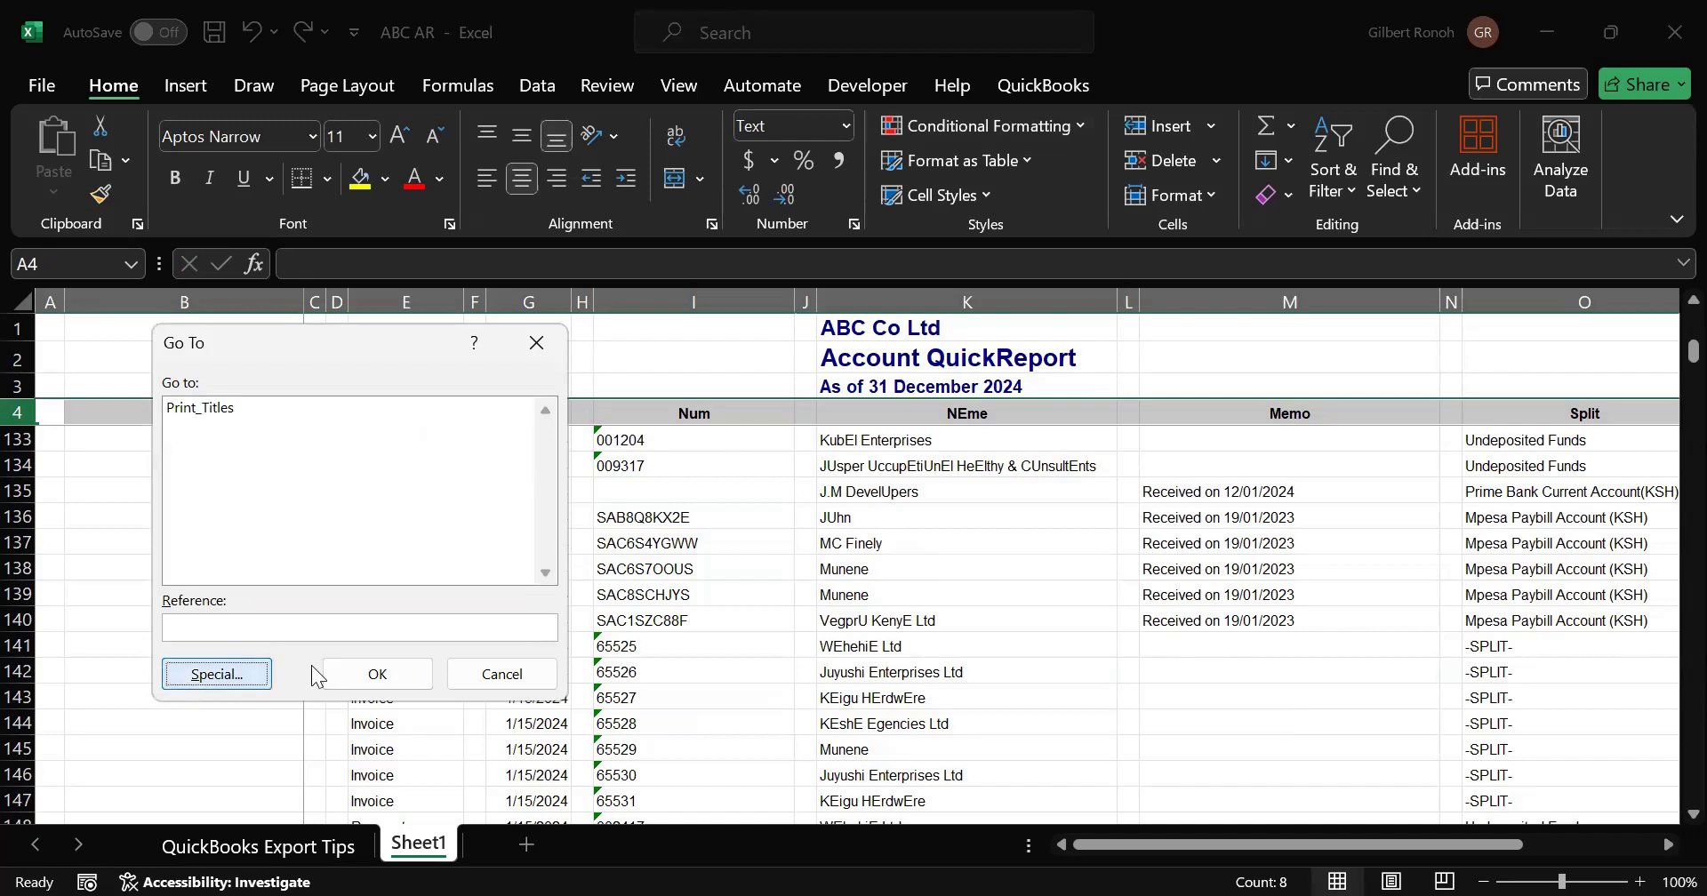
click(194, 560)
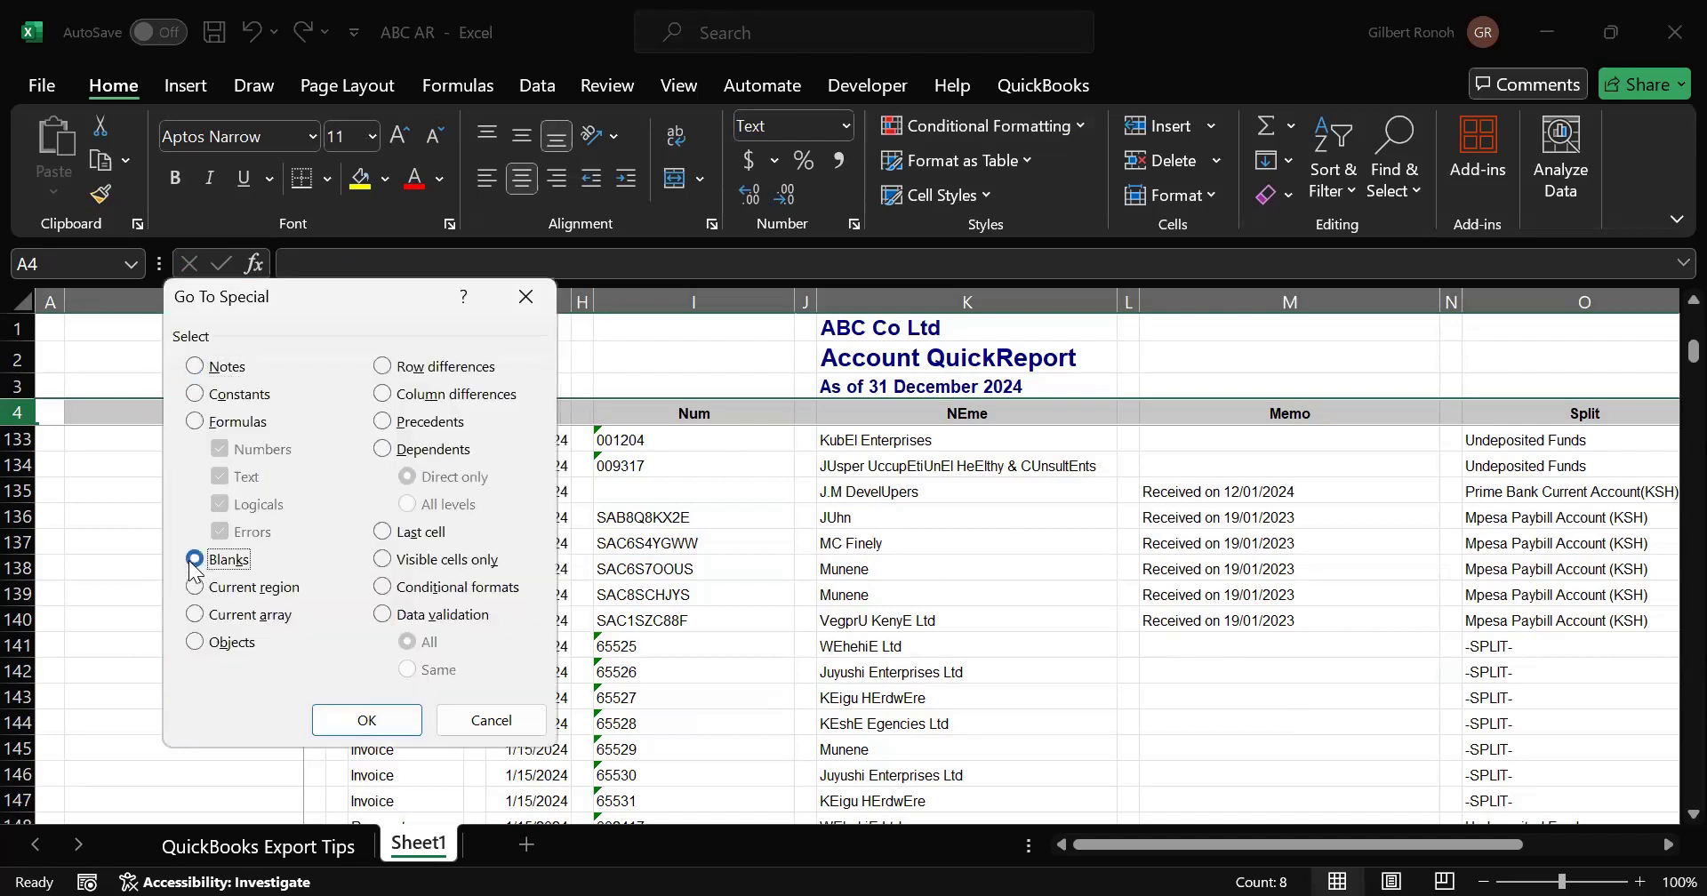
click(338, 715)
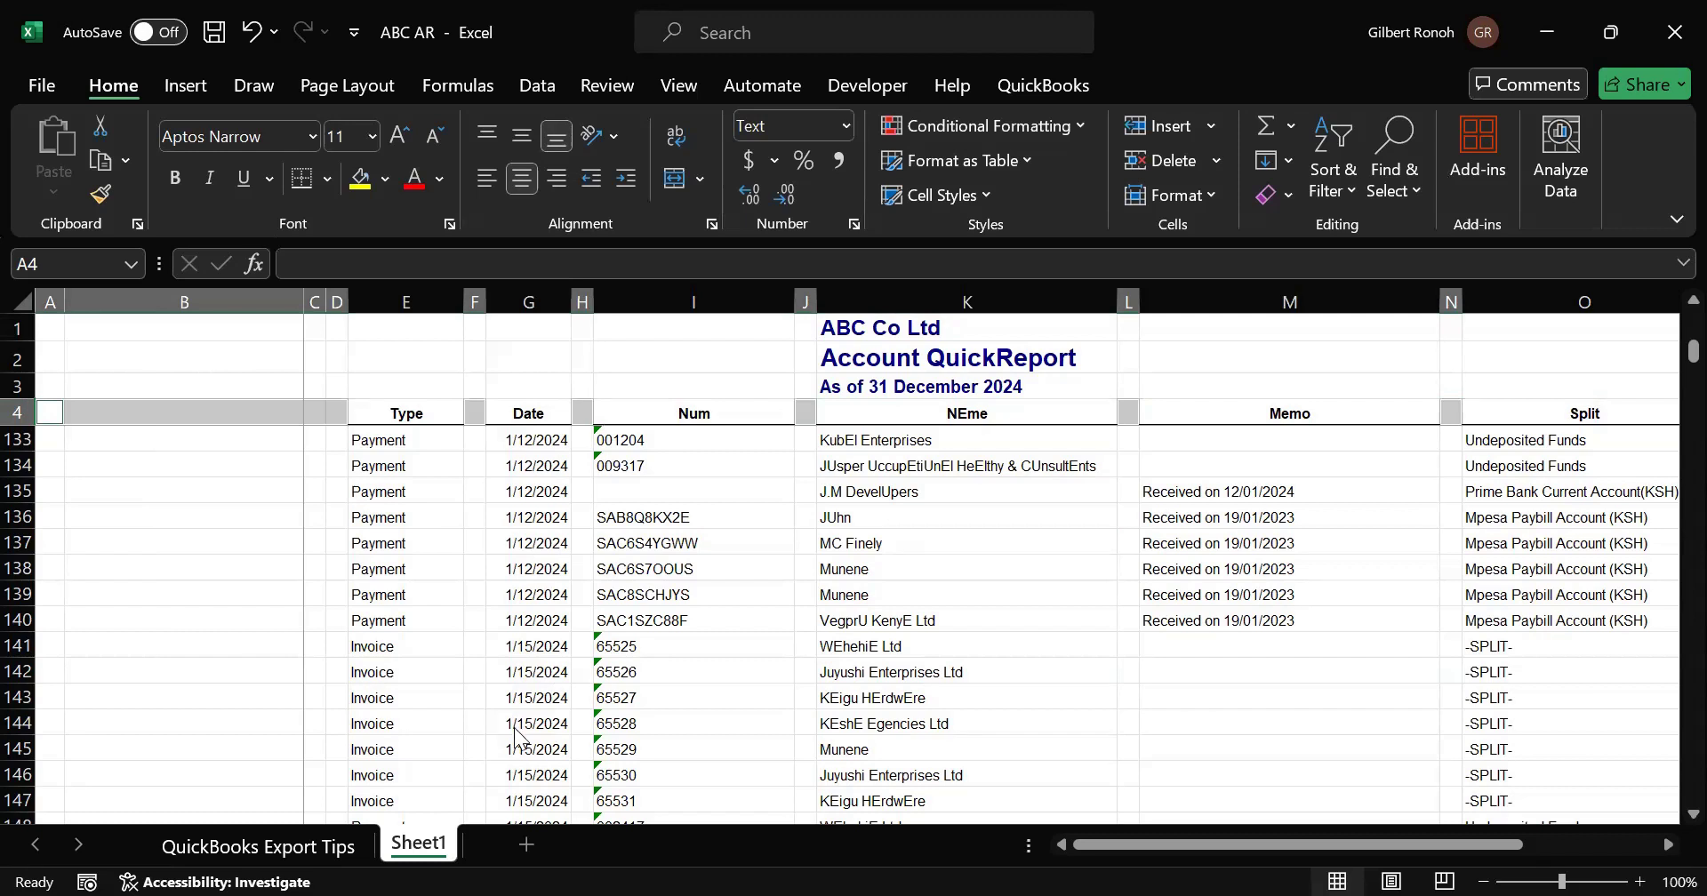
key(ctrl+minus)
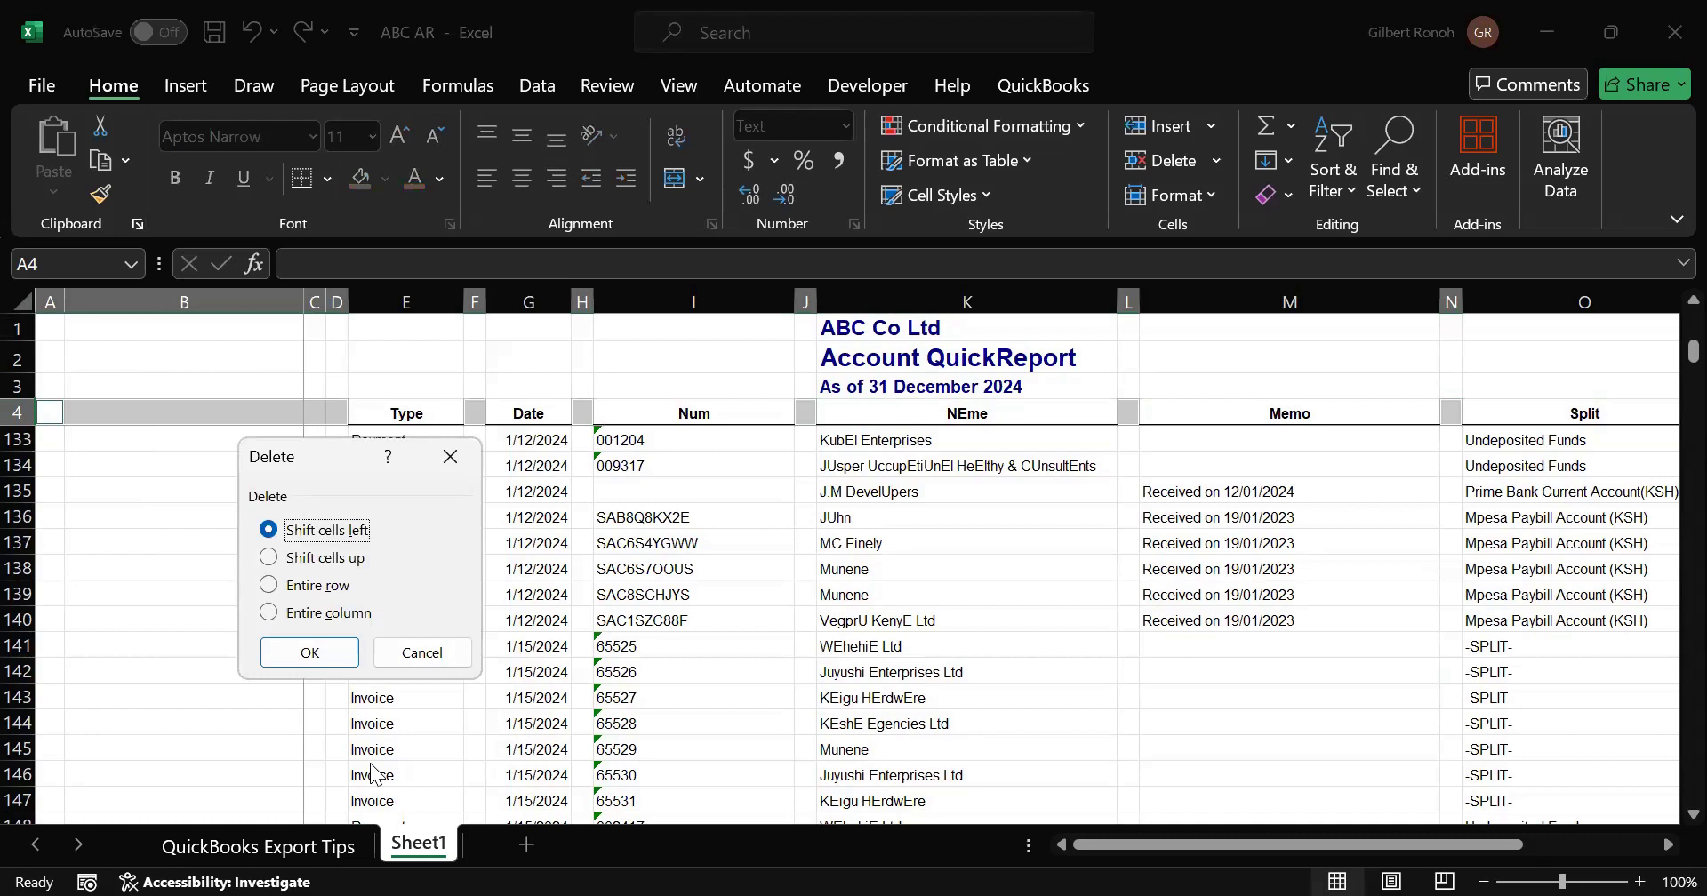
key(Down)
key(Down)
key(Down)
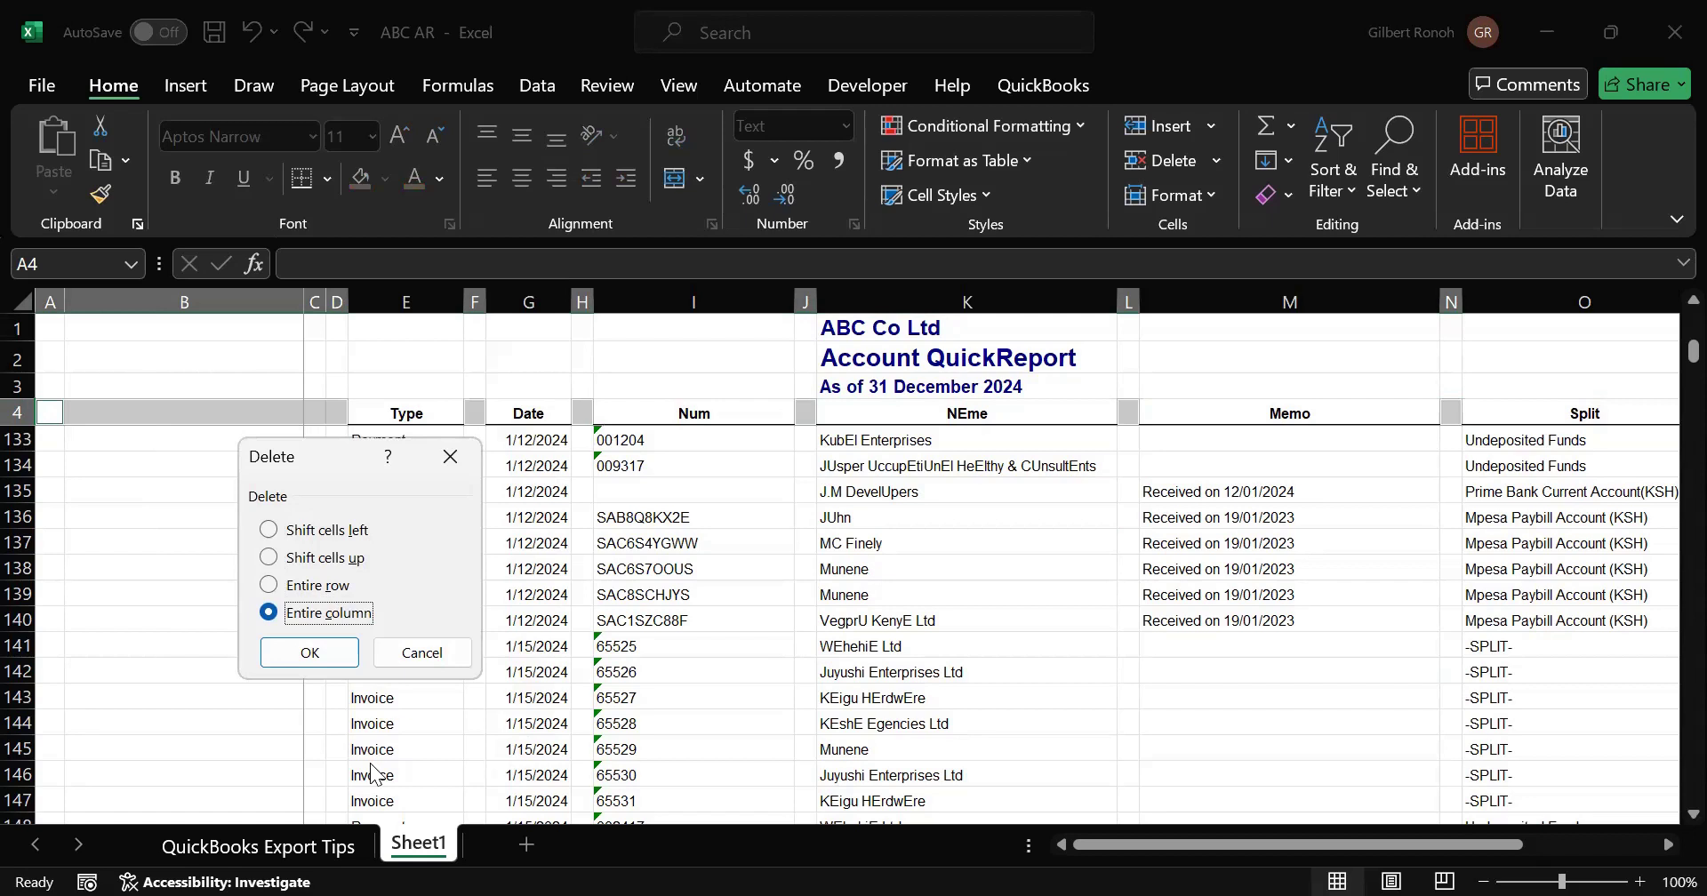
key(Tab)
key(Return)
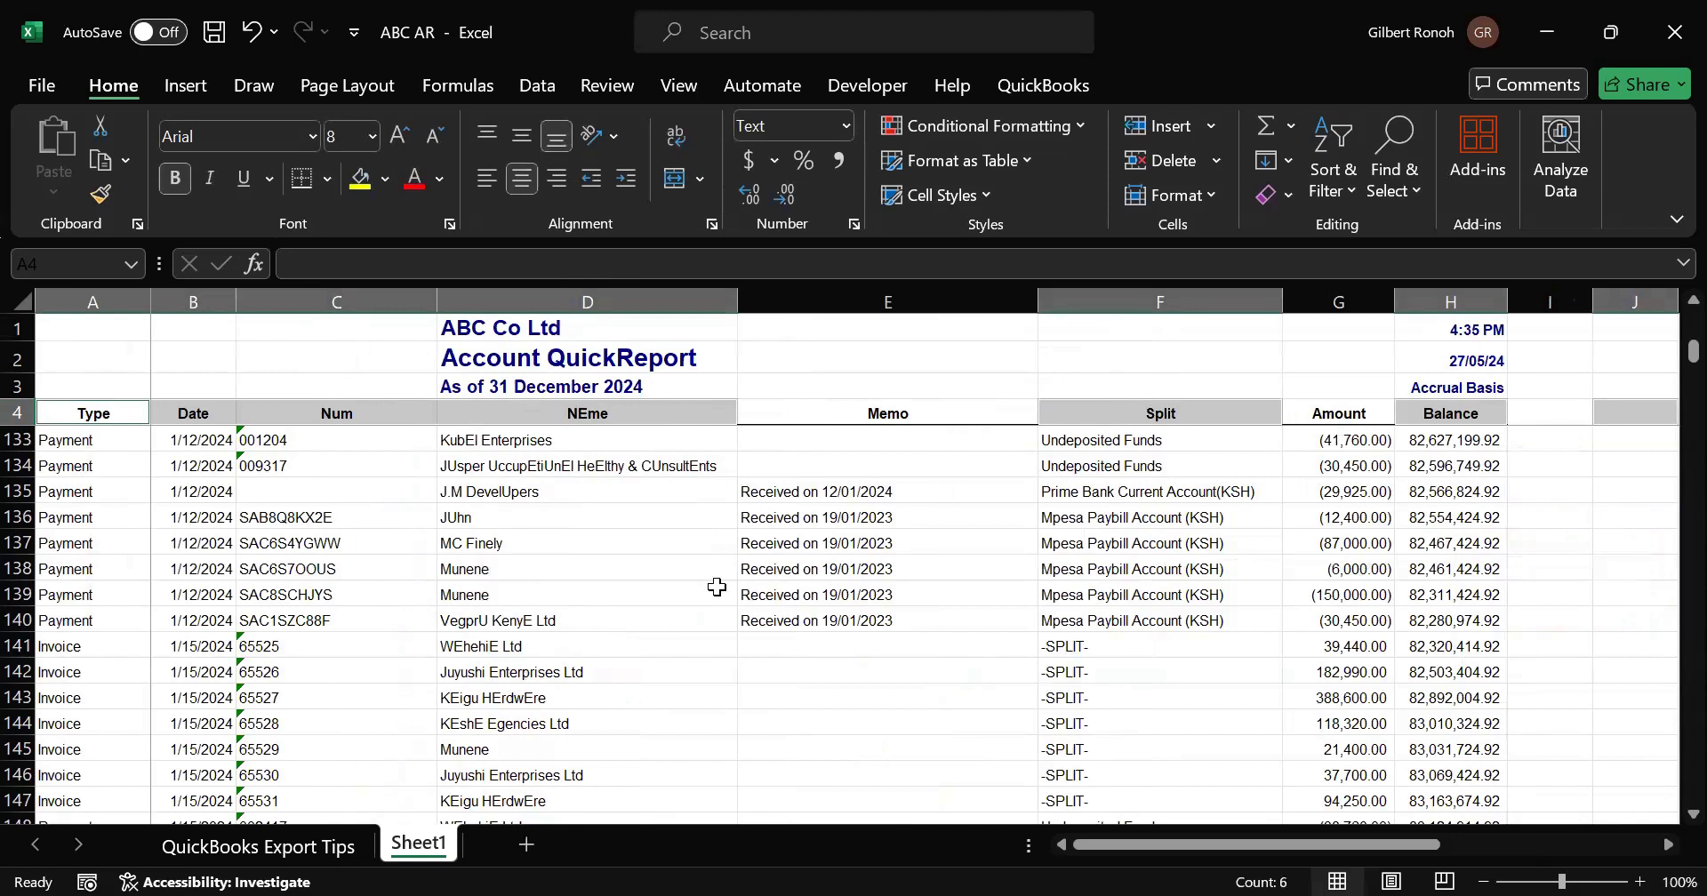
click(711, 591)
click(869, 574)
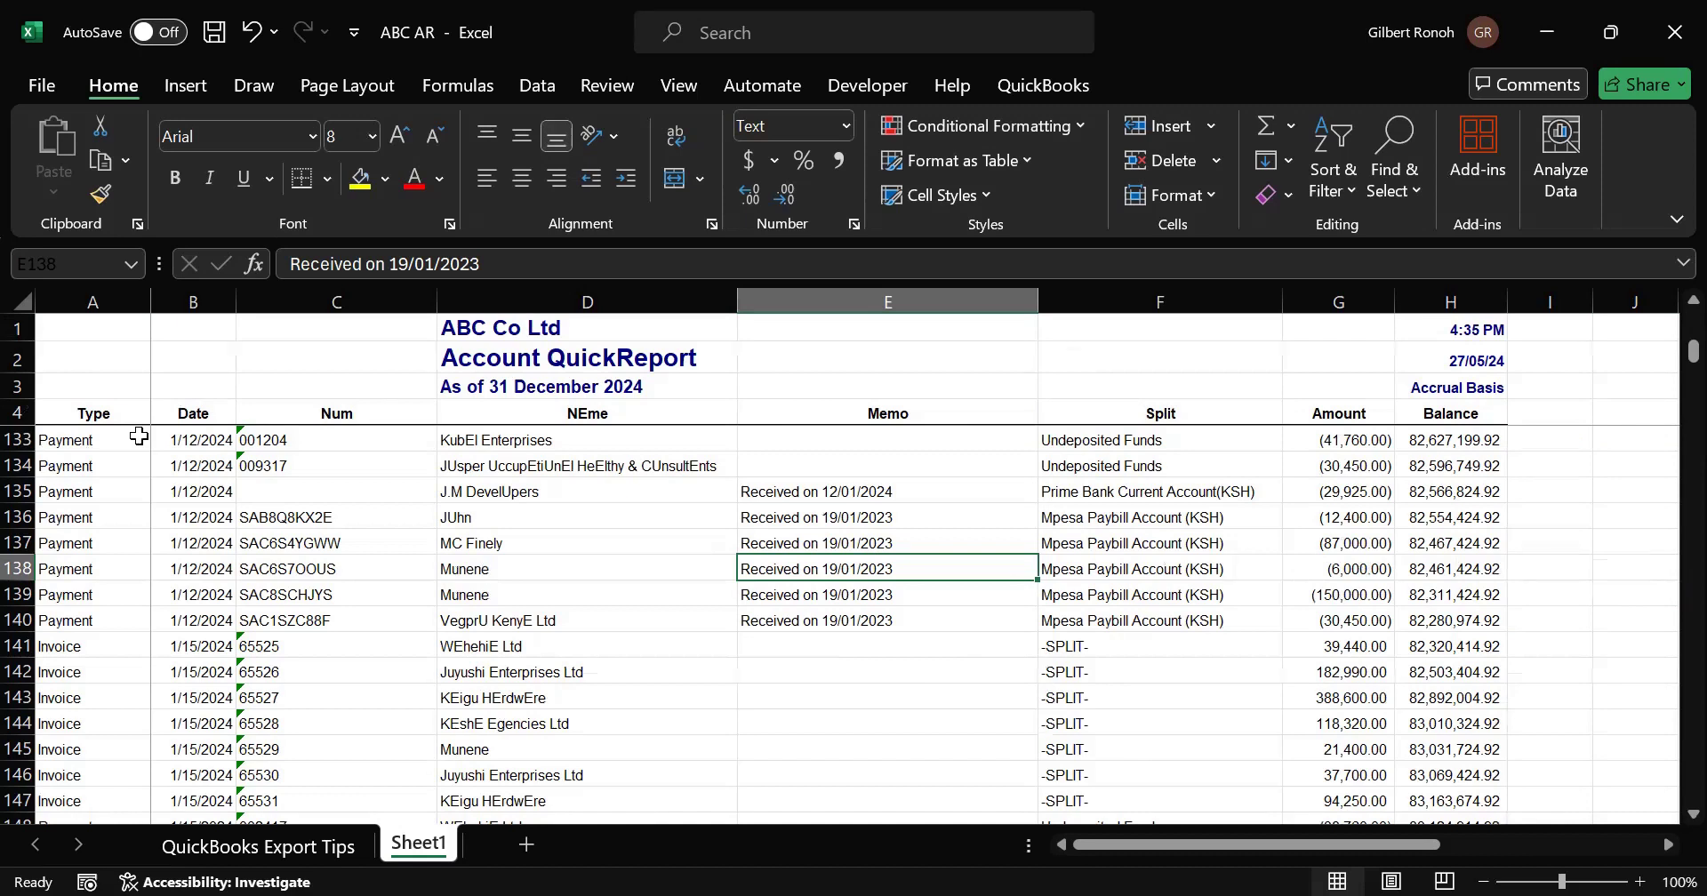
Step: Set the opening balance in H5 to 0
click(121, 437)
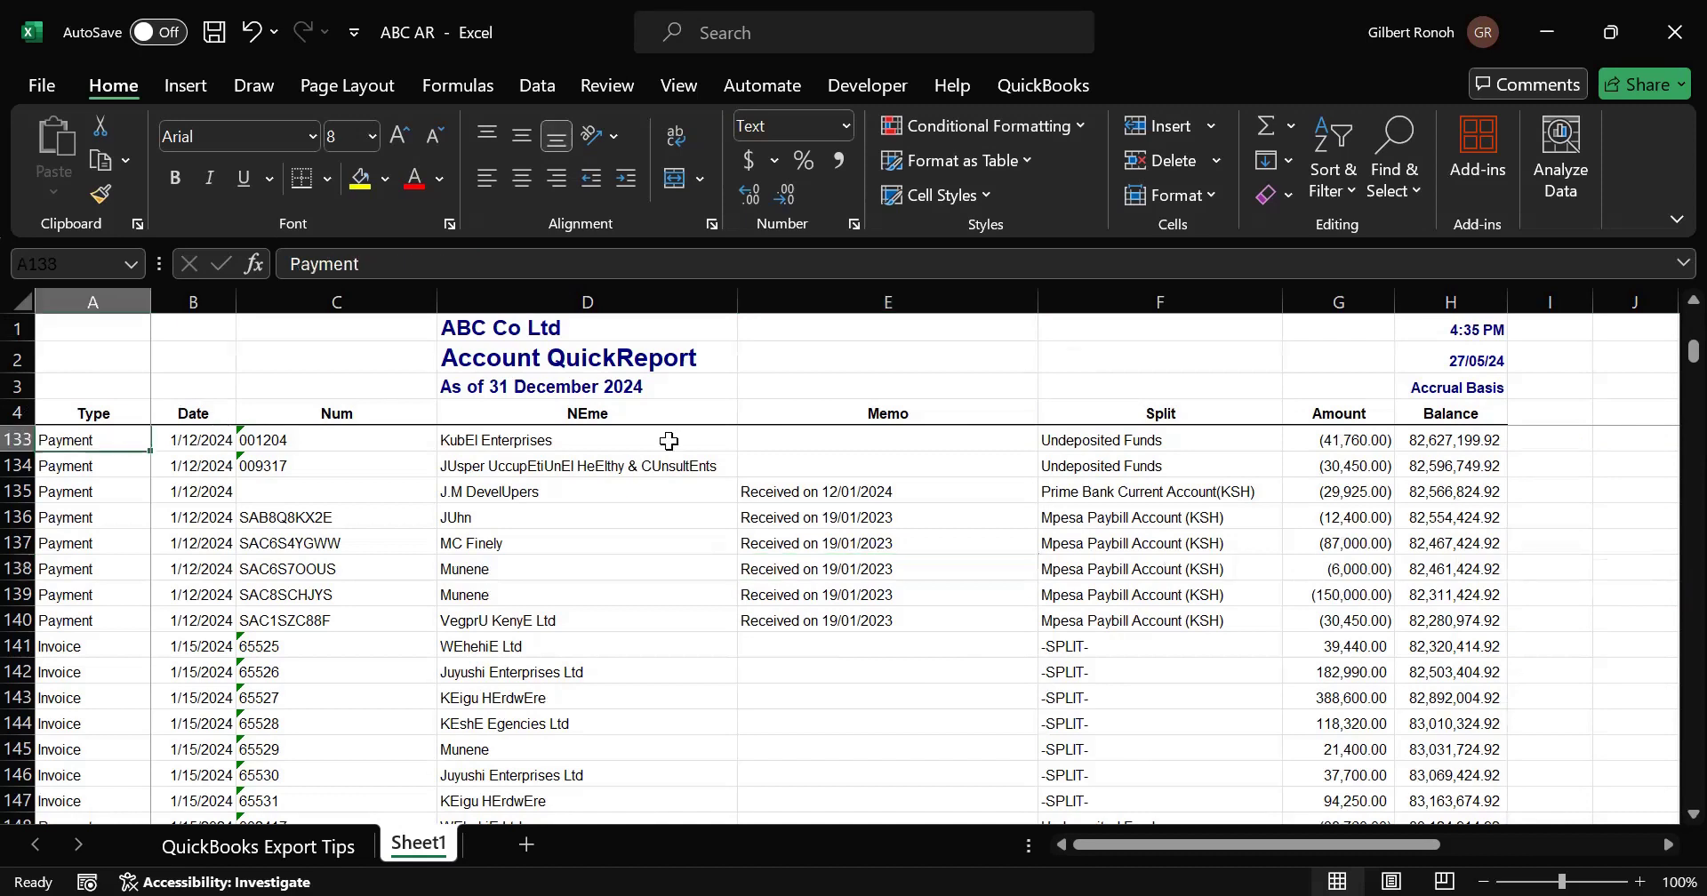
drag(121, 437, 802, 489)
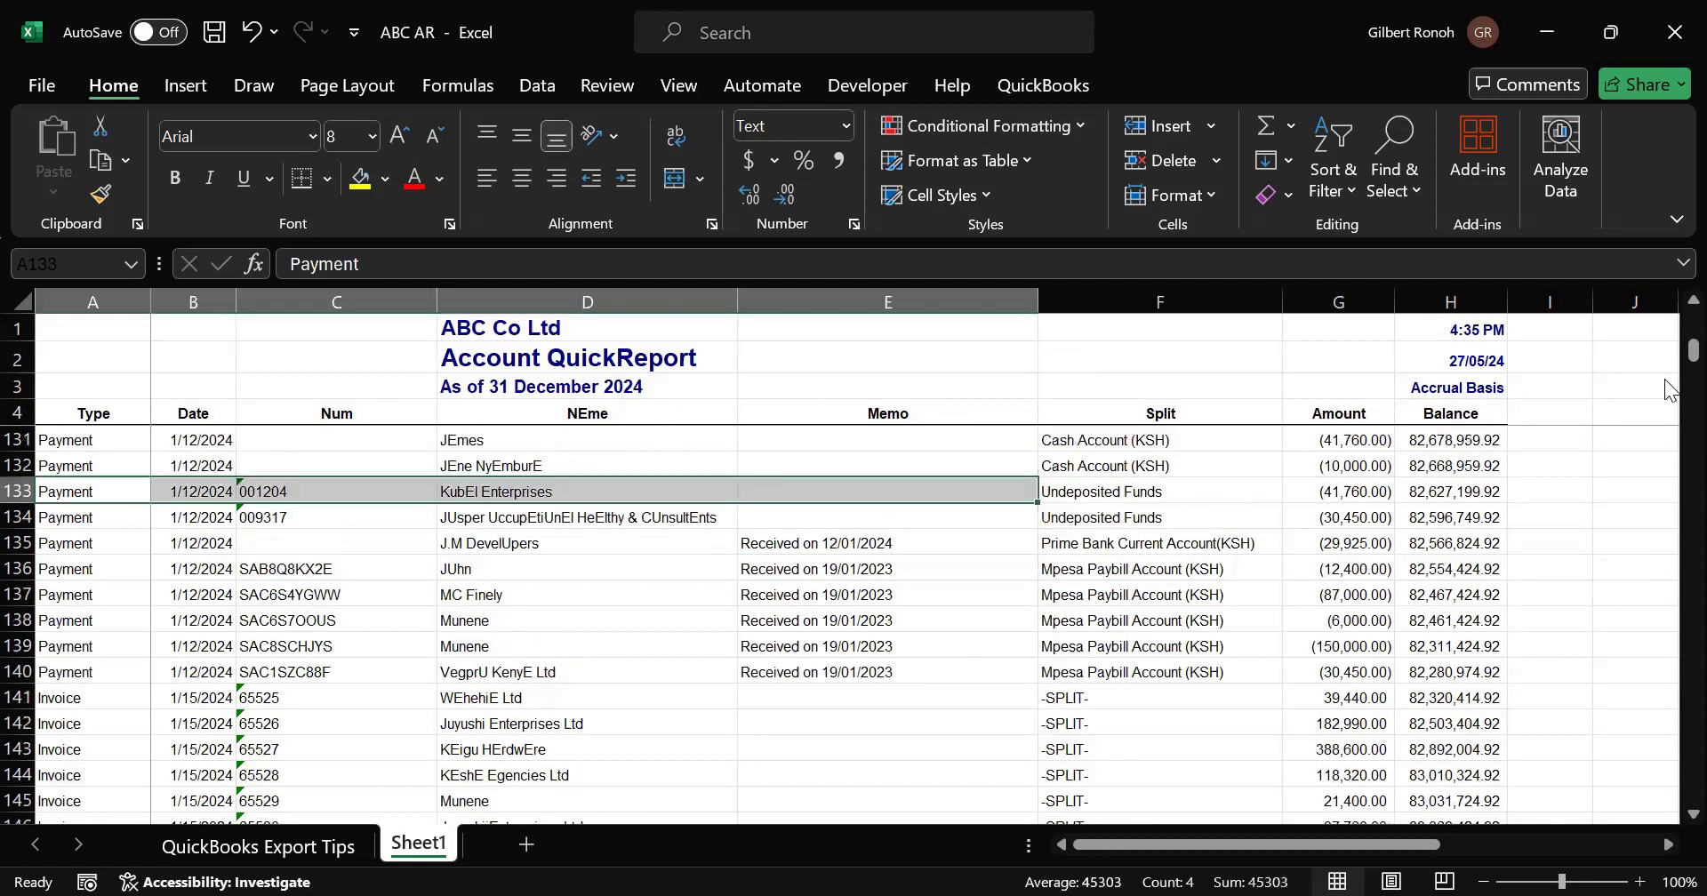
drag(1692, 353, 1663, 289)
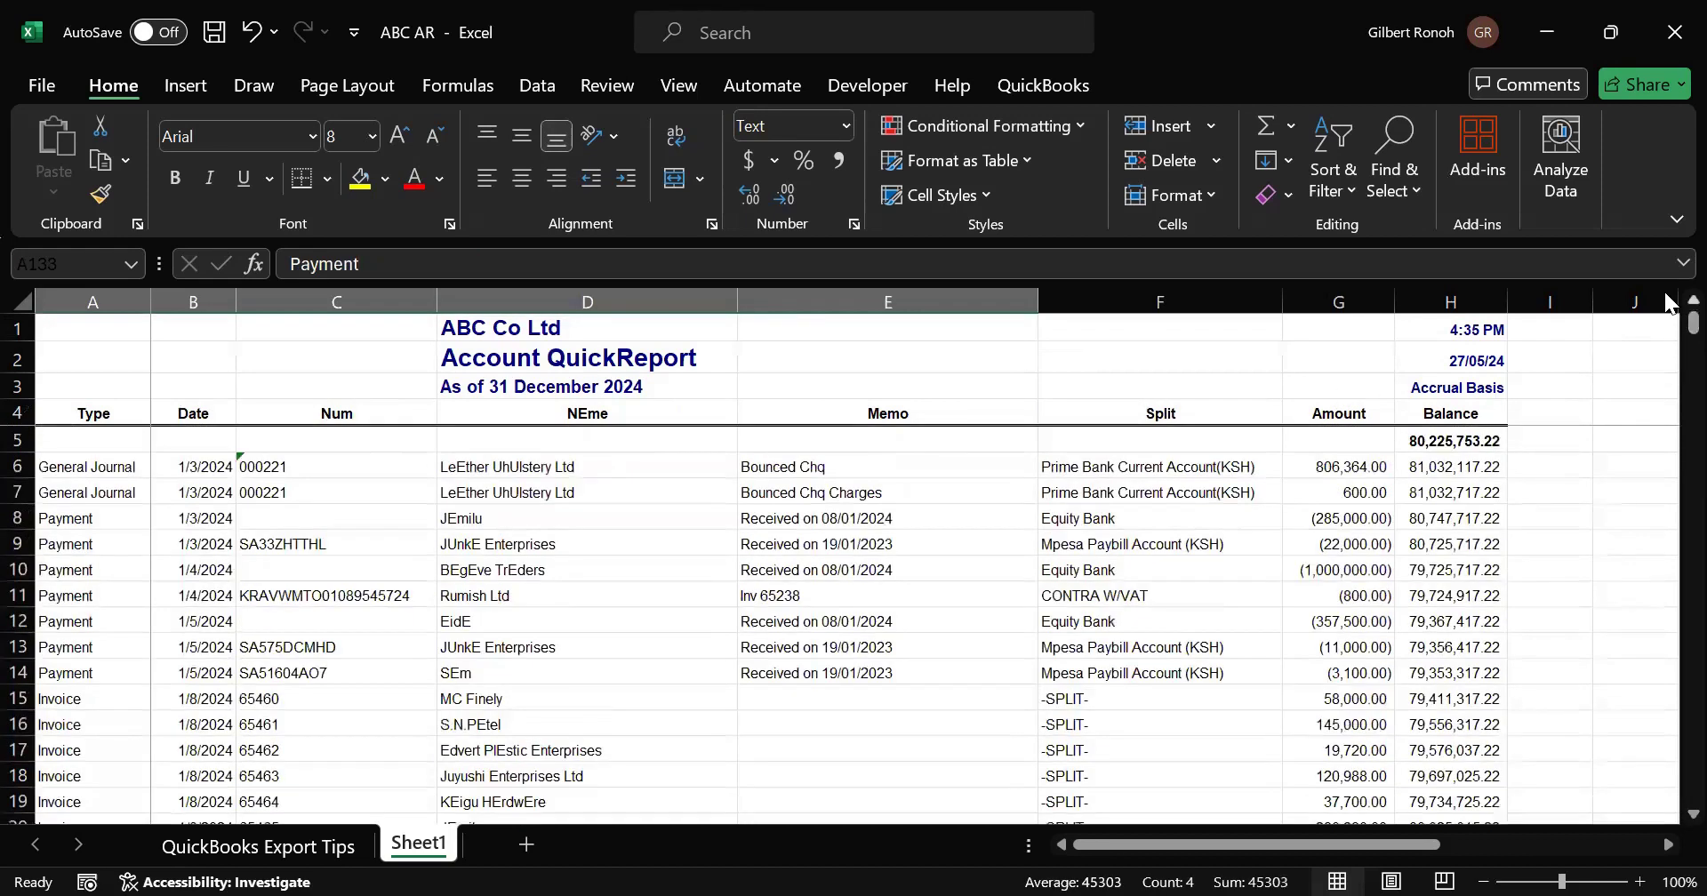
click(863, 498)
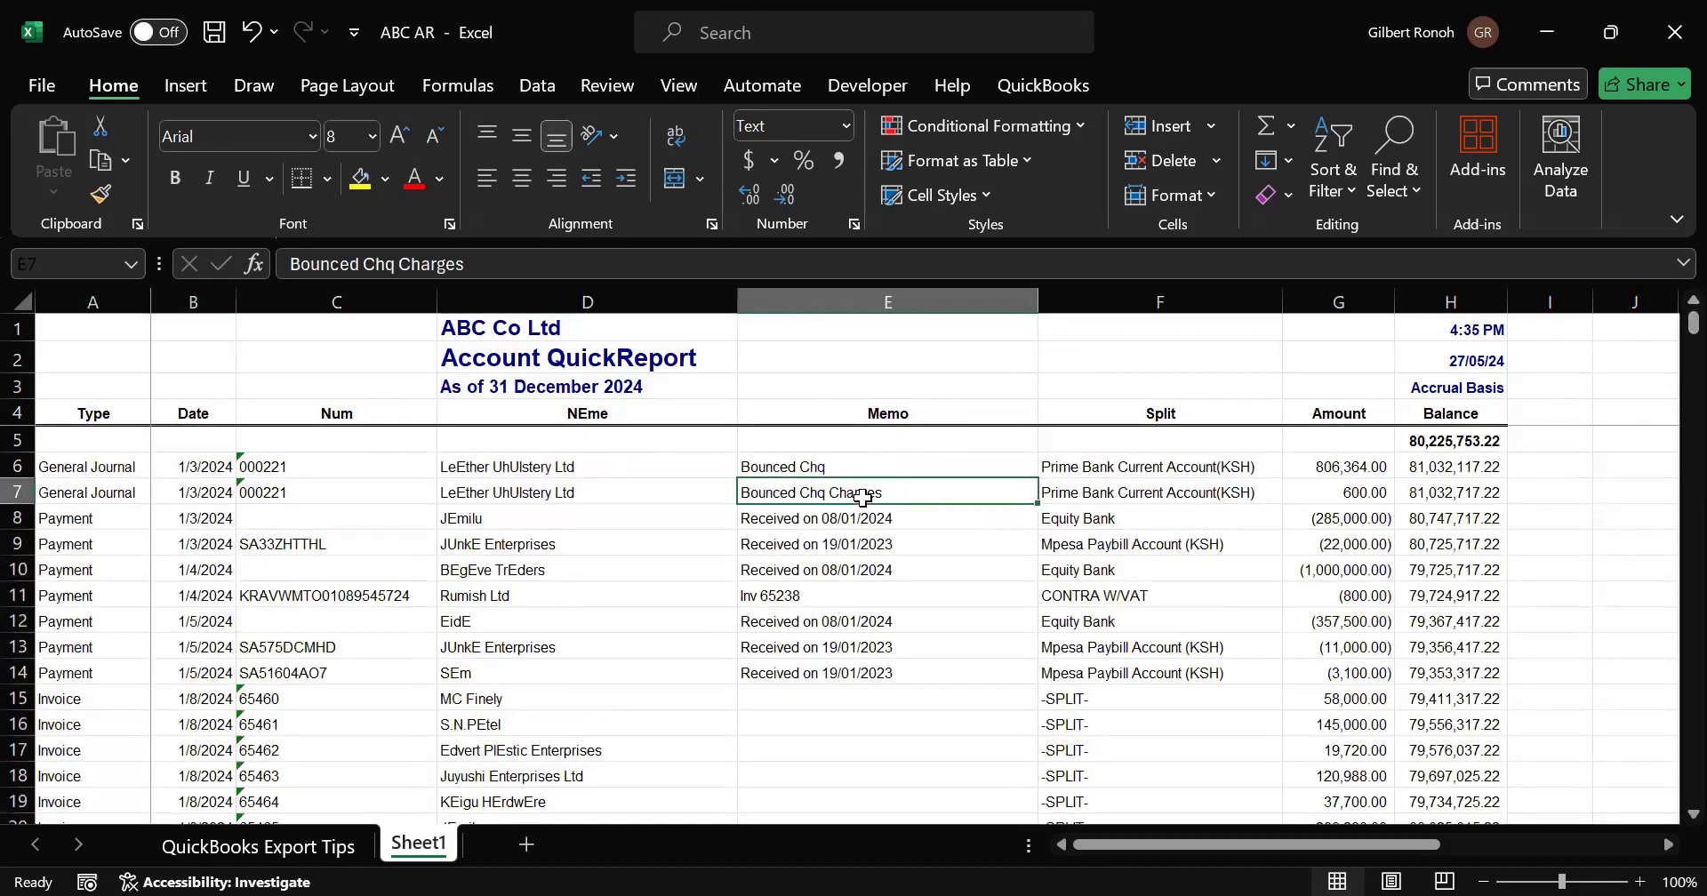
click(1422, 441)
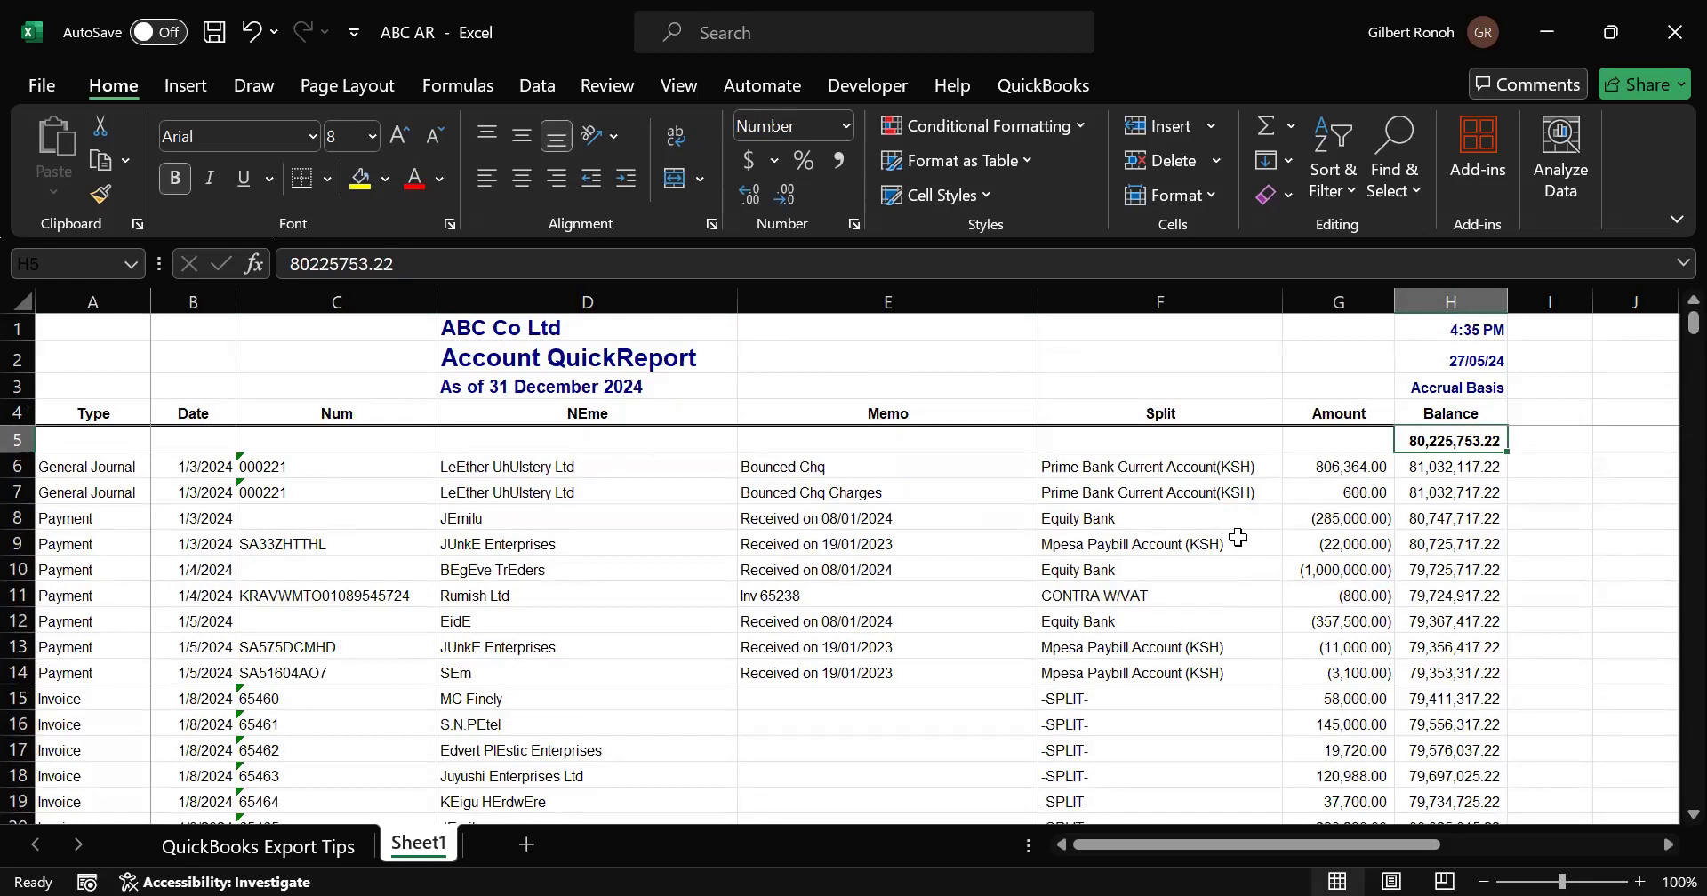
text(0)
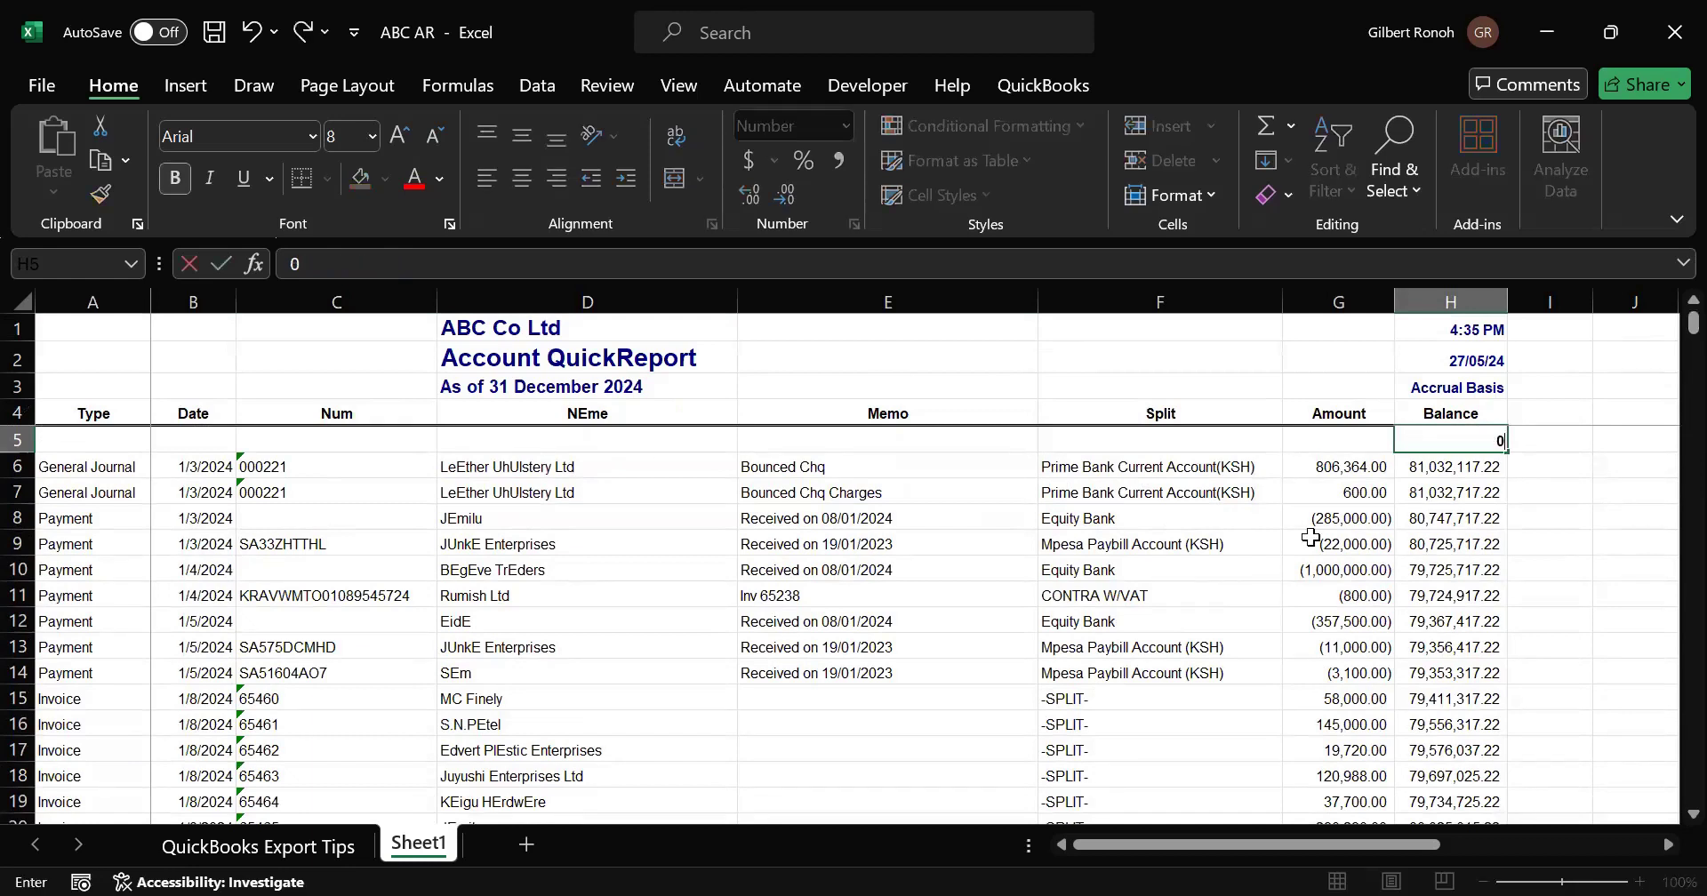
key(Return)
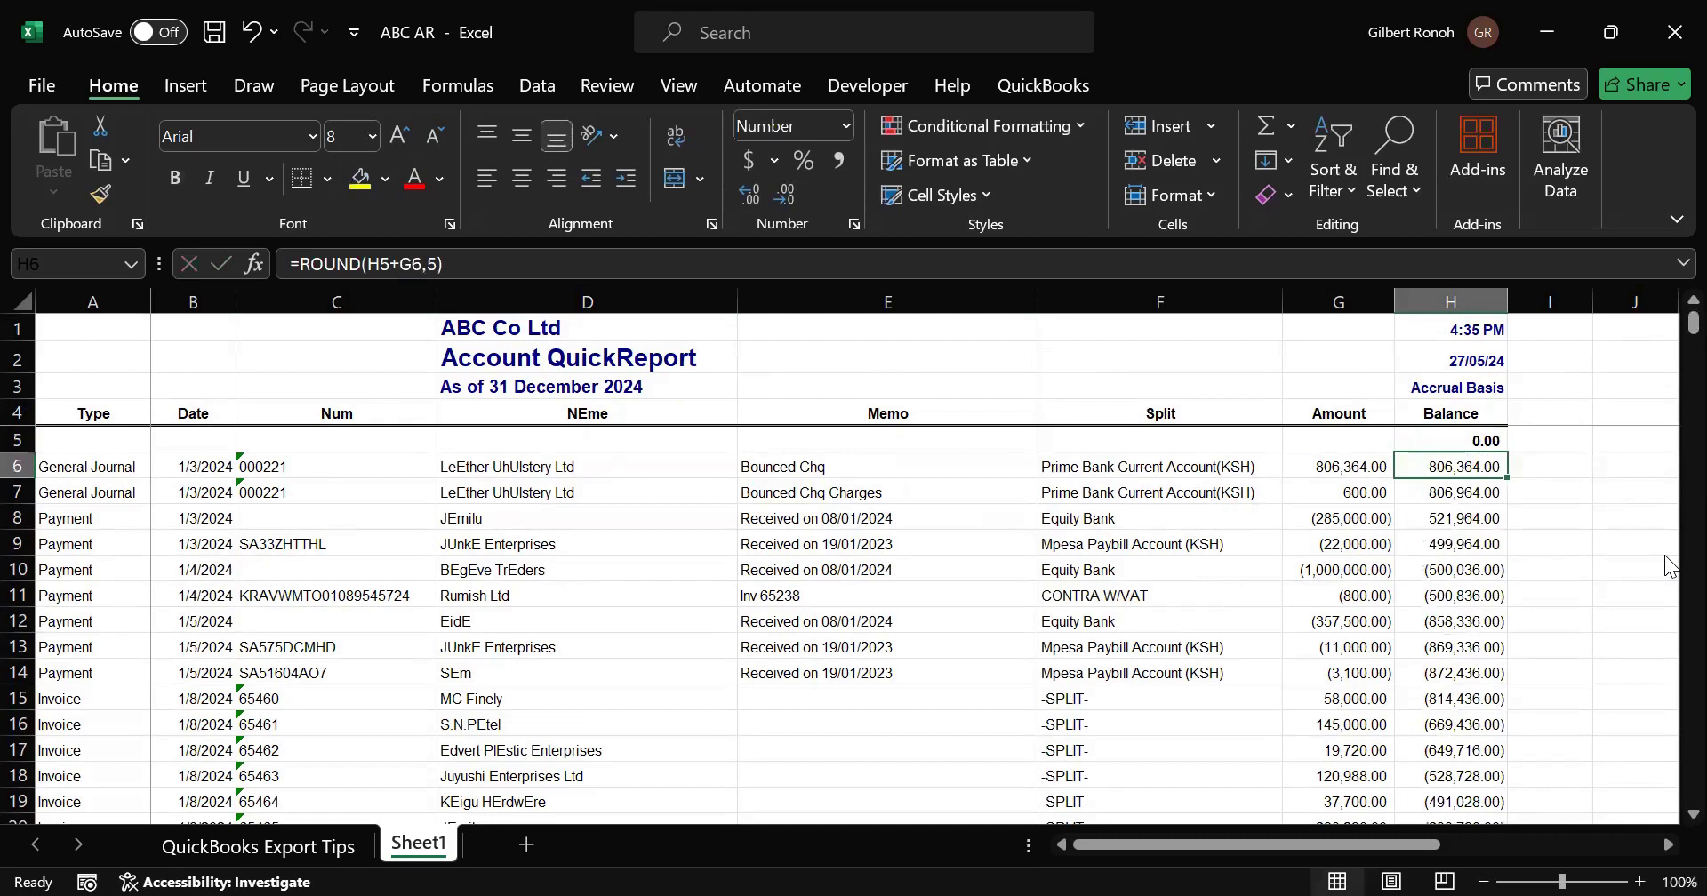
click(1445, 566)
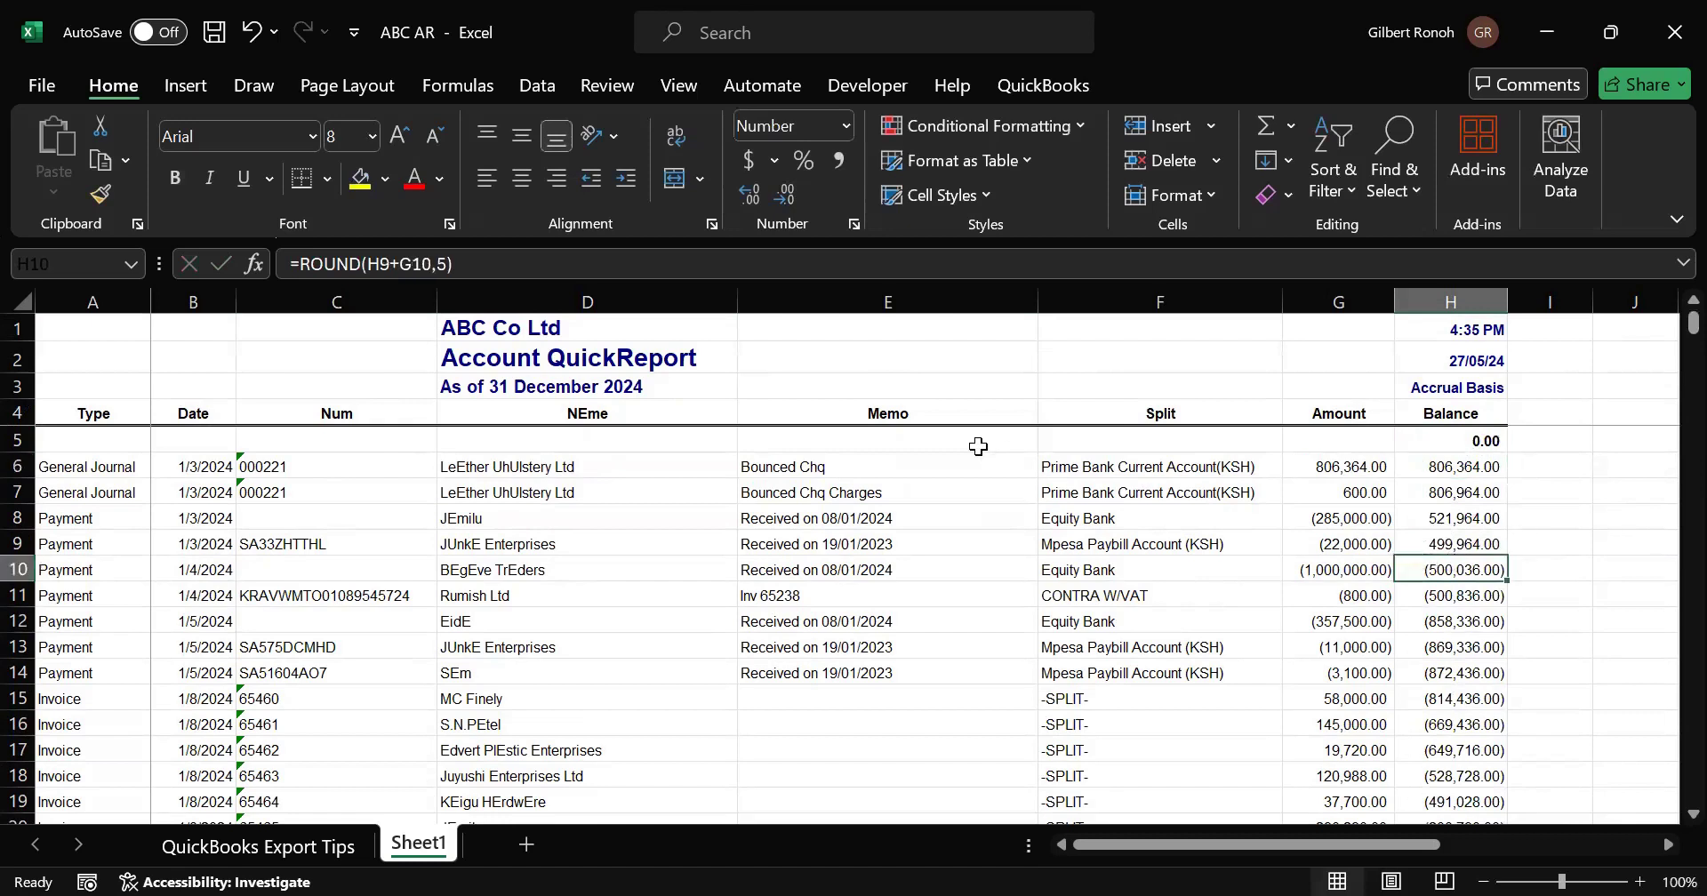
Step: Delete row 5, the opening balance row directly below the headers
click(38, 439)
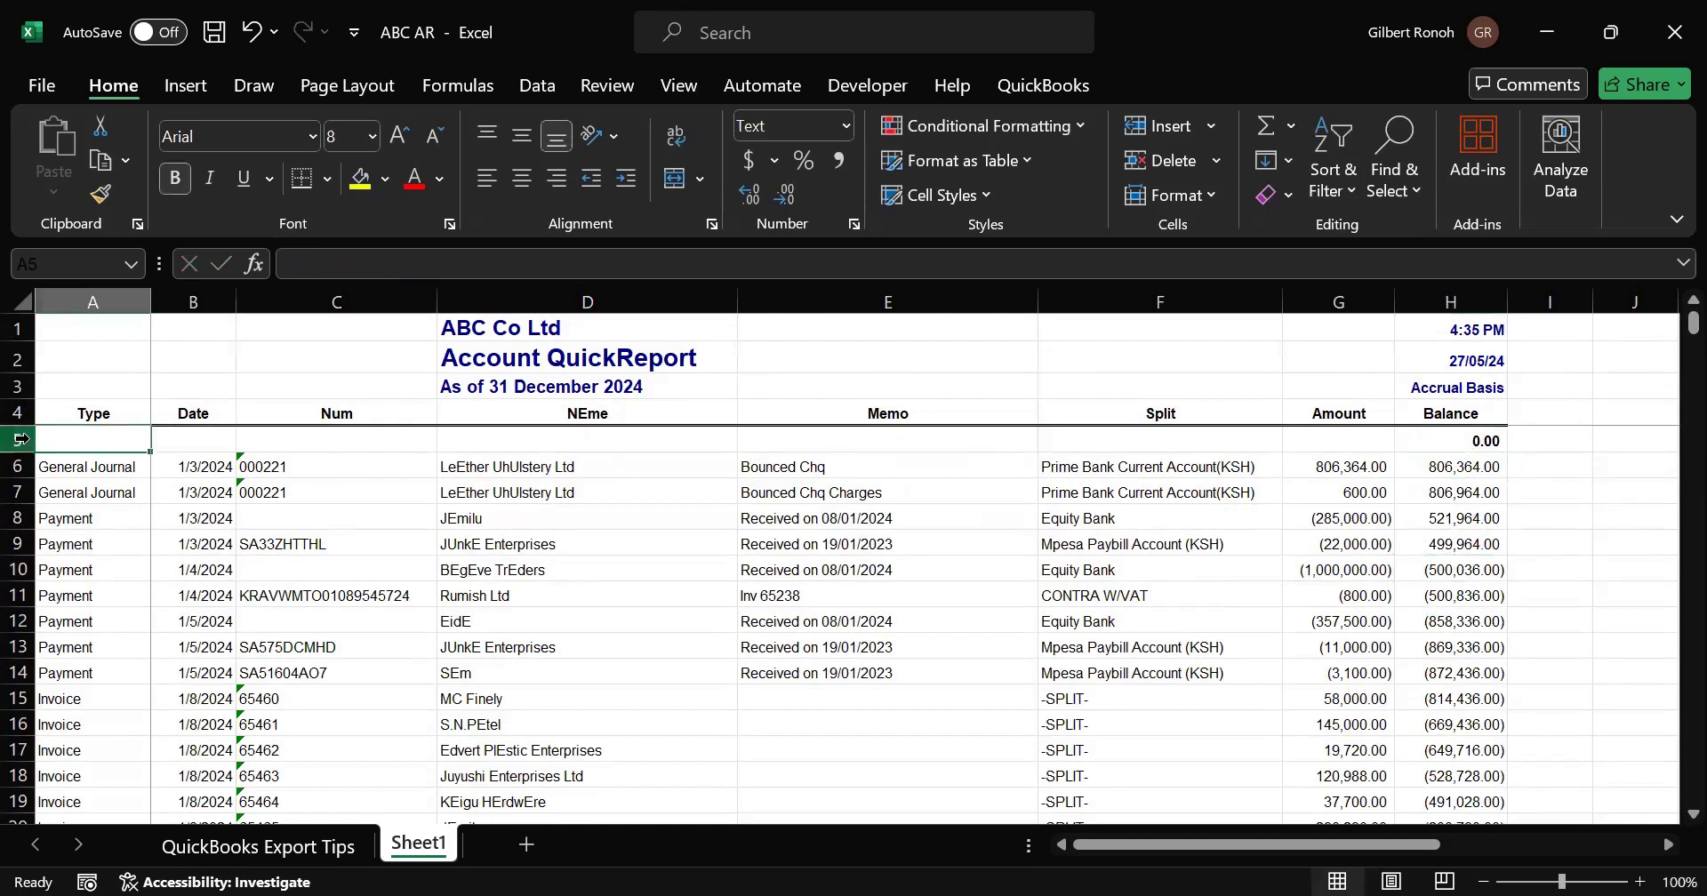
click(20, 439)
right_click(20, 439)
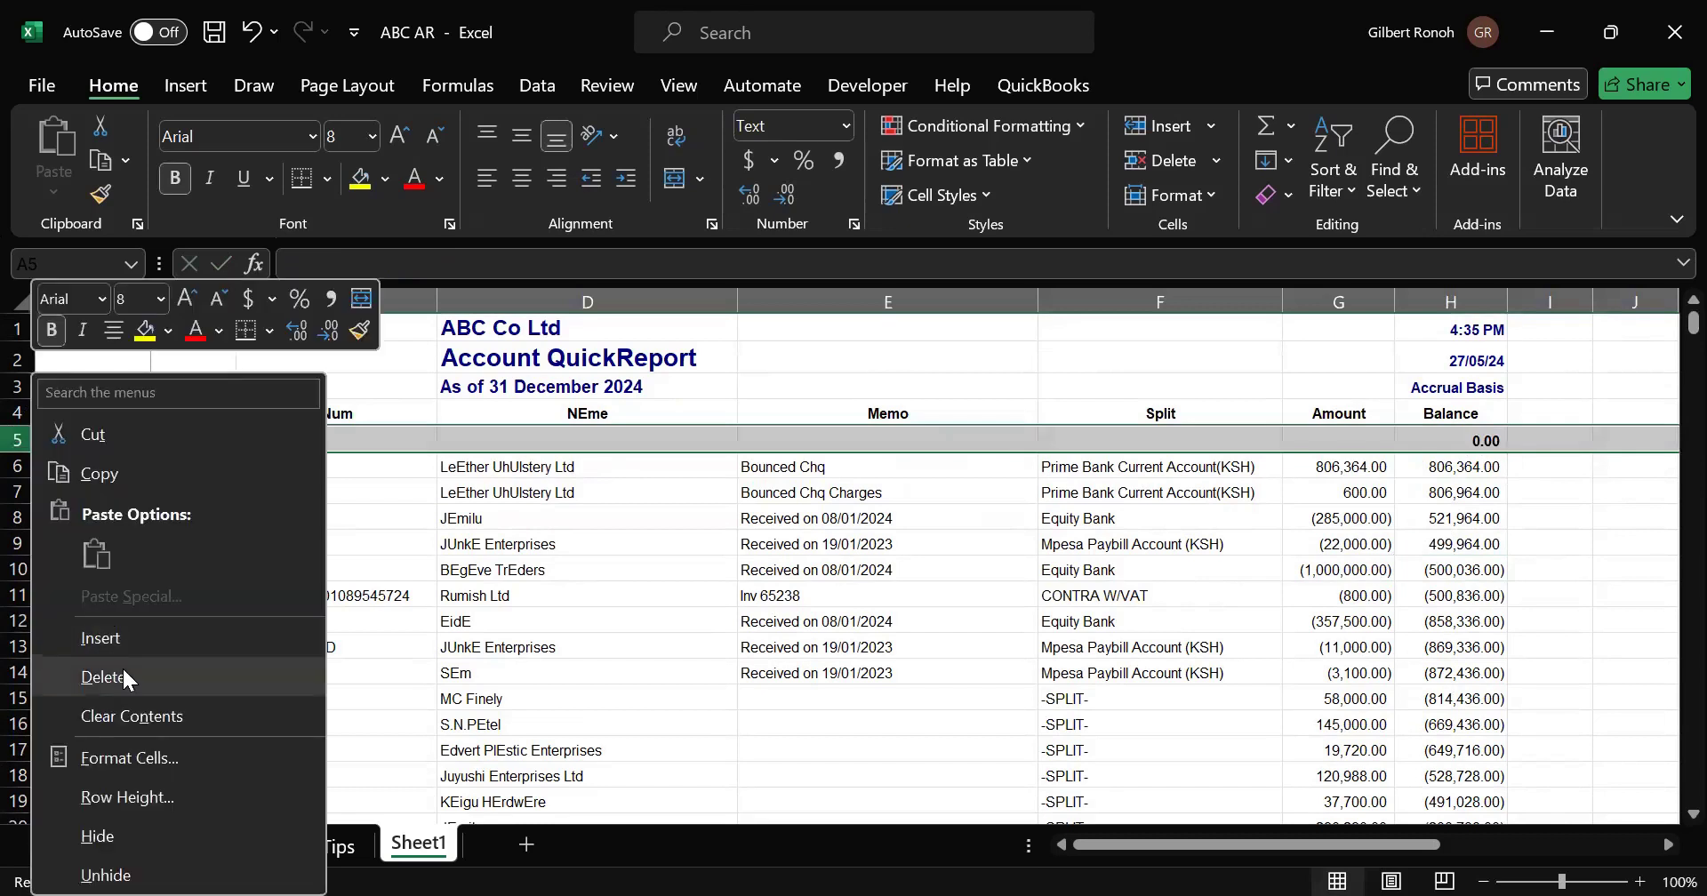
click(103, 668)
click(727, 594)
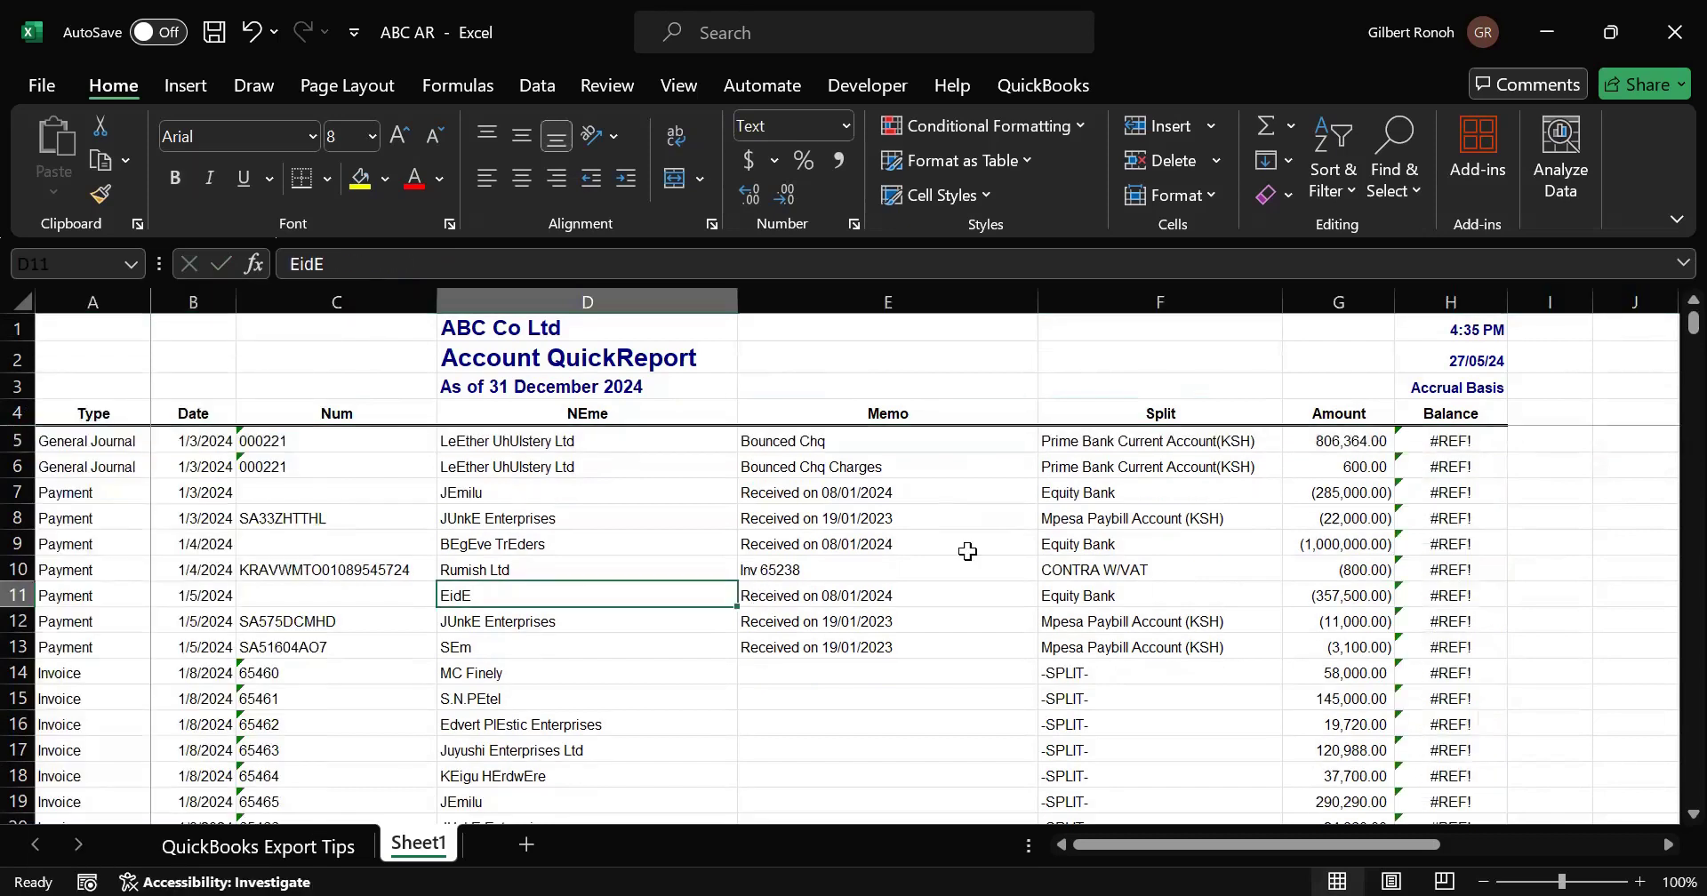
Step: Replace the broken reference in the H5 balance formula with 0, giving =ROUND(0+G5,5)
click(1444, 437)
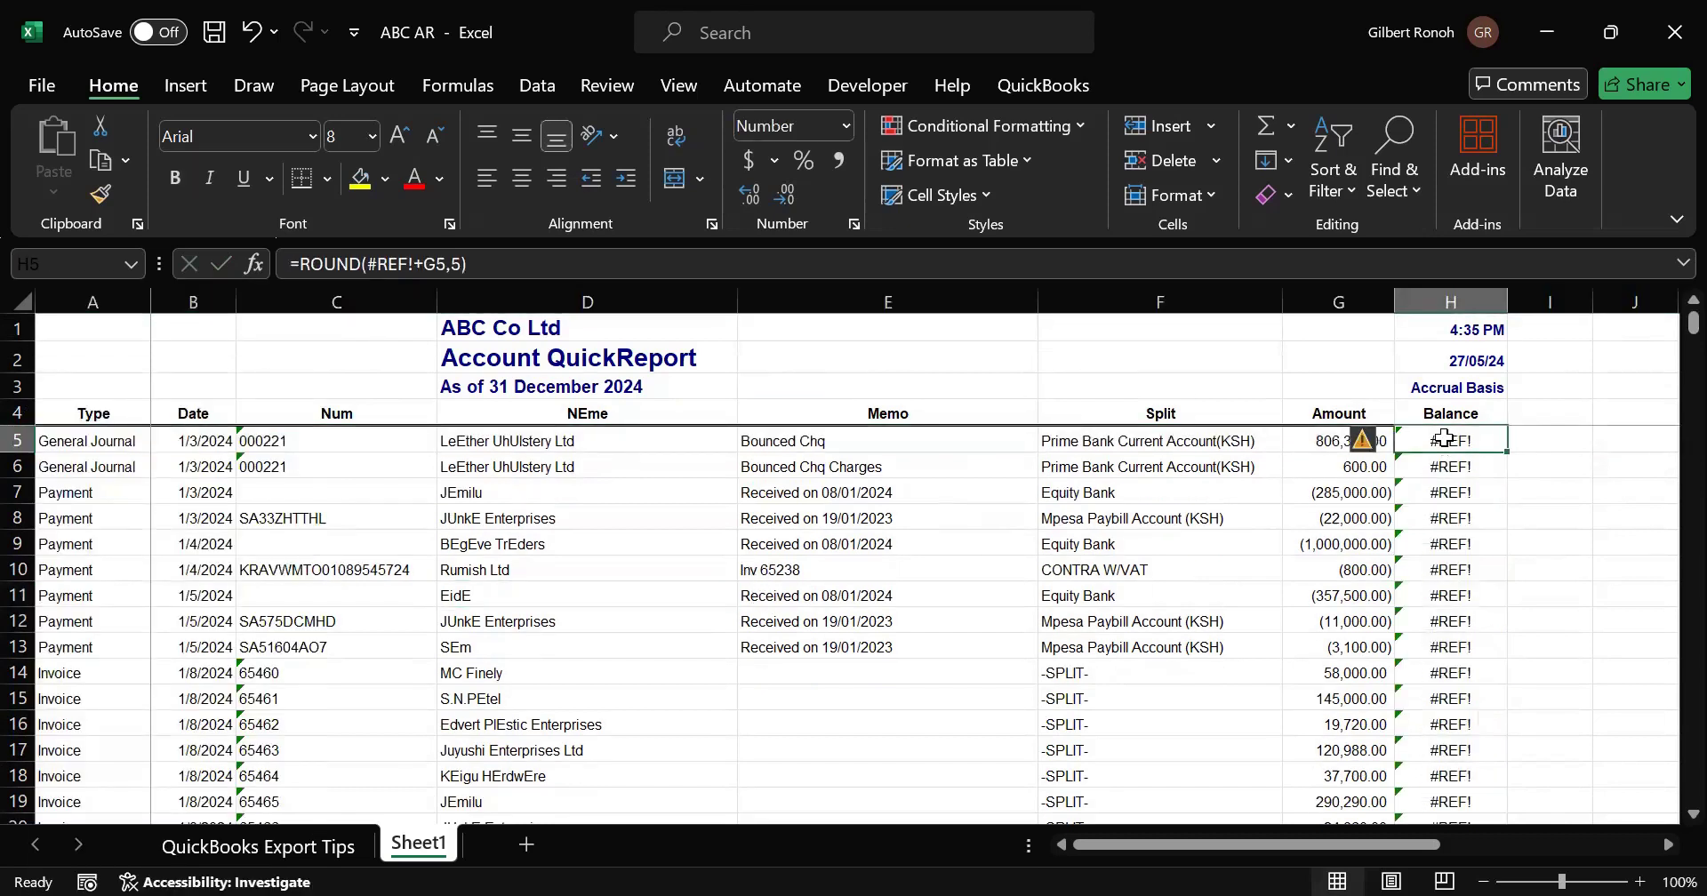
click(418, 264)
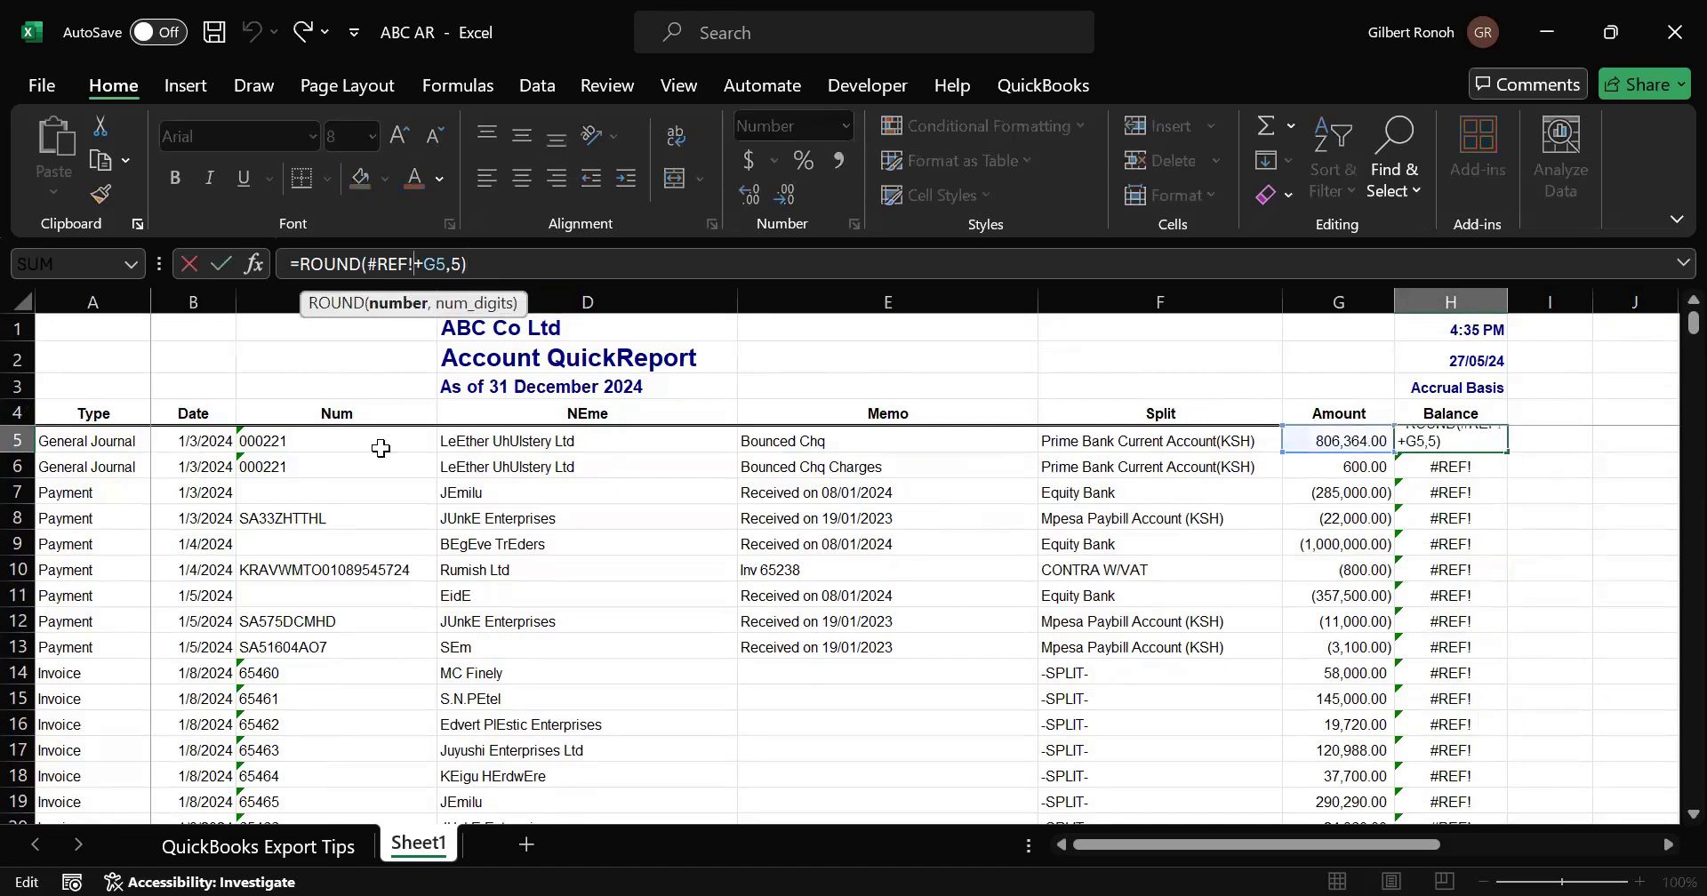
key(BackSpace)
key(BackSpace)
key(BackSpace)
key(BackSpace)
key(BackSpace)
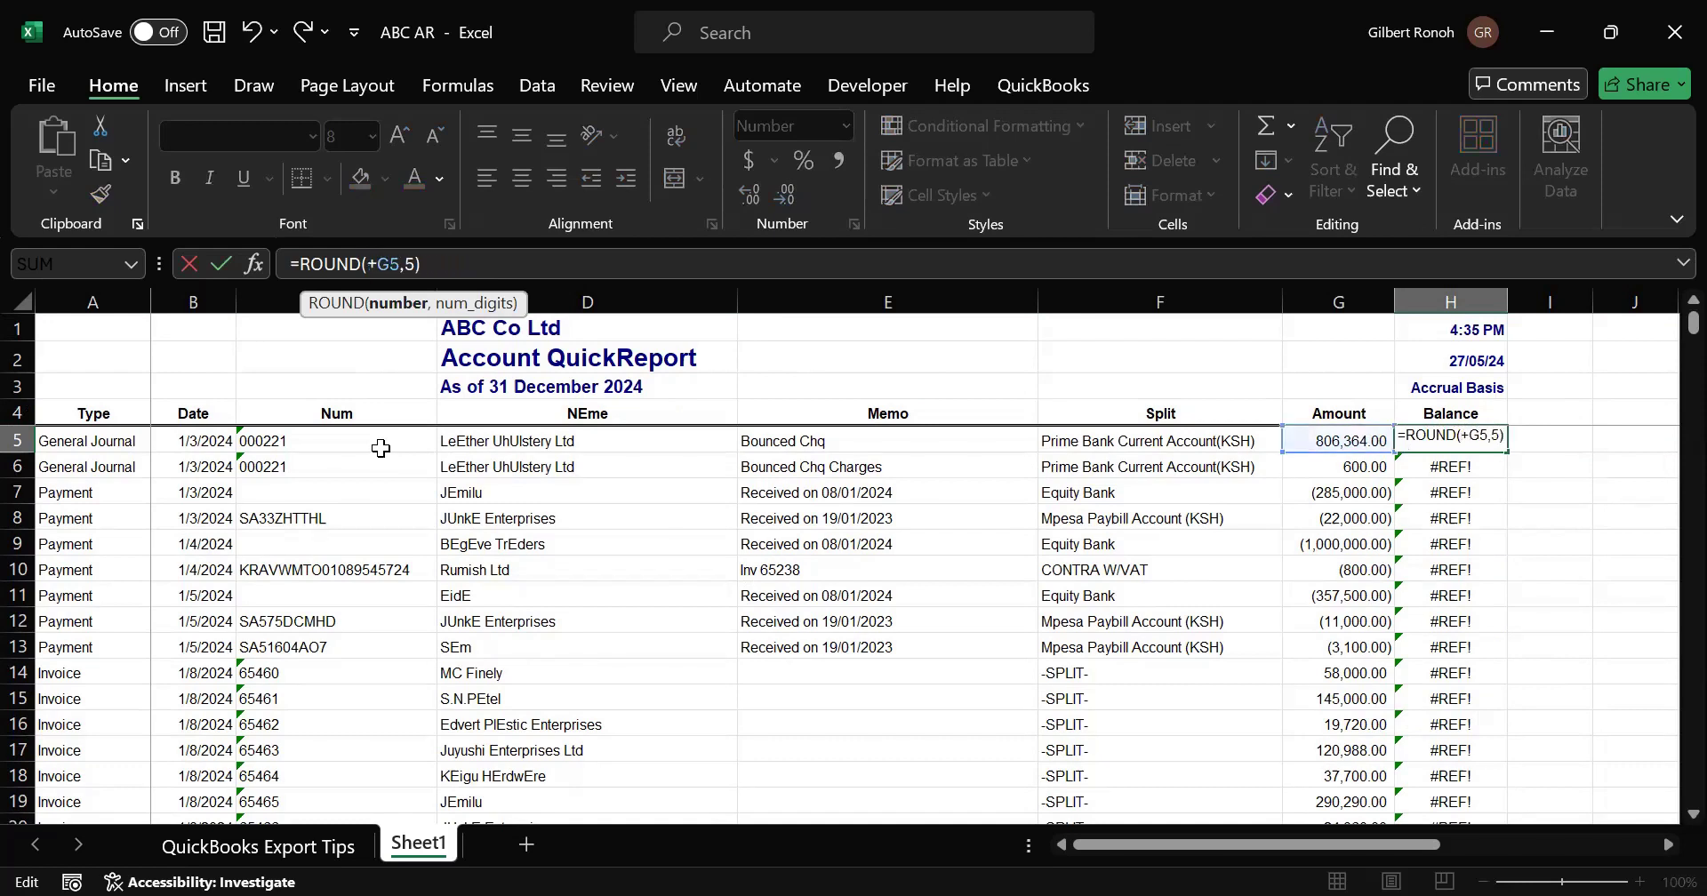
text(0)
key(Return)
click(909, 796)
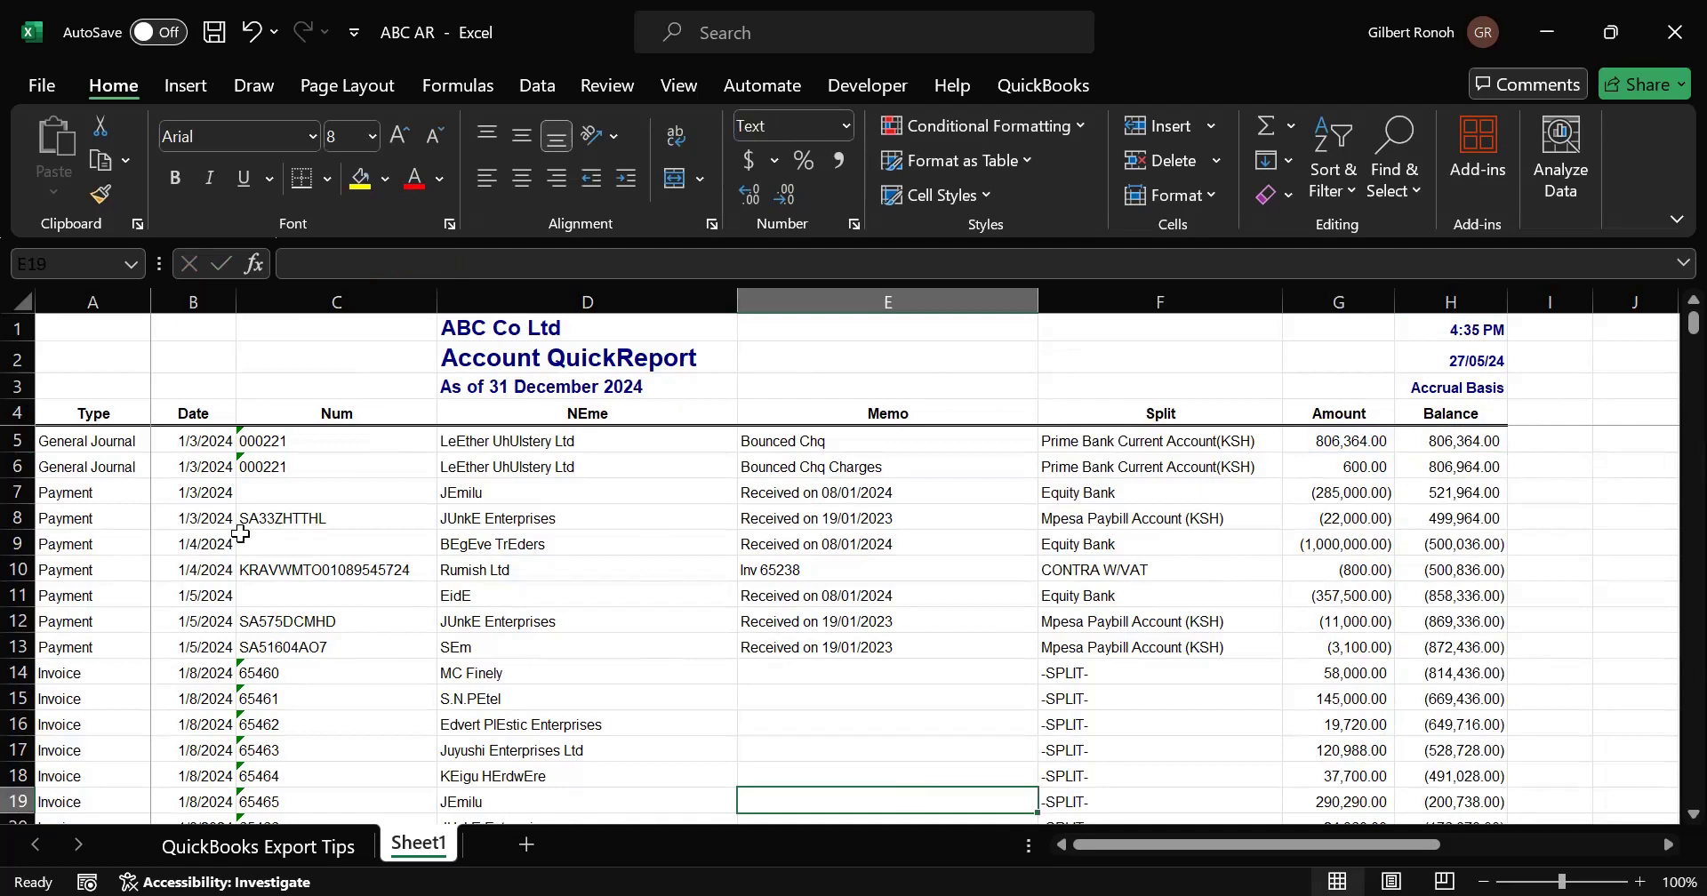
click(102, 449)
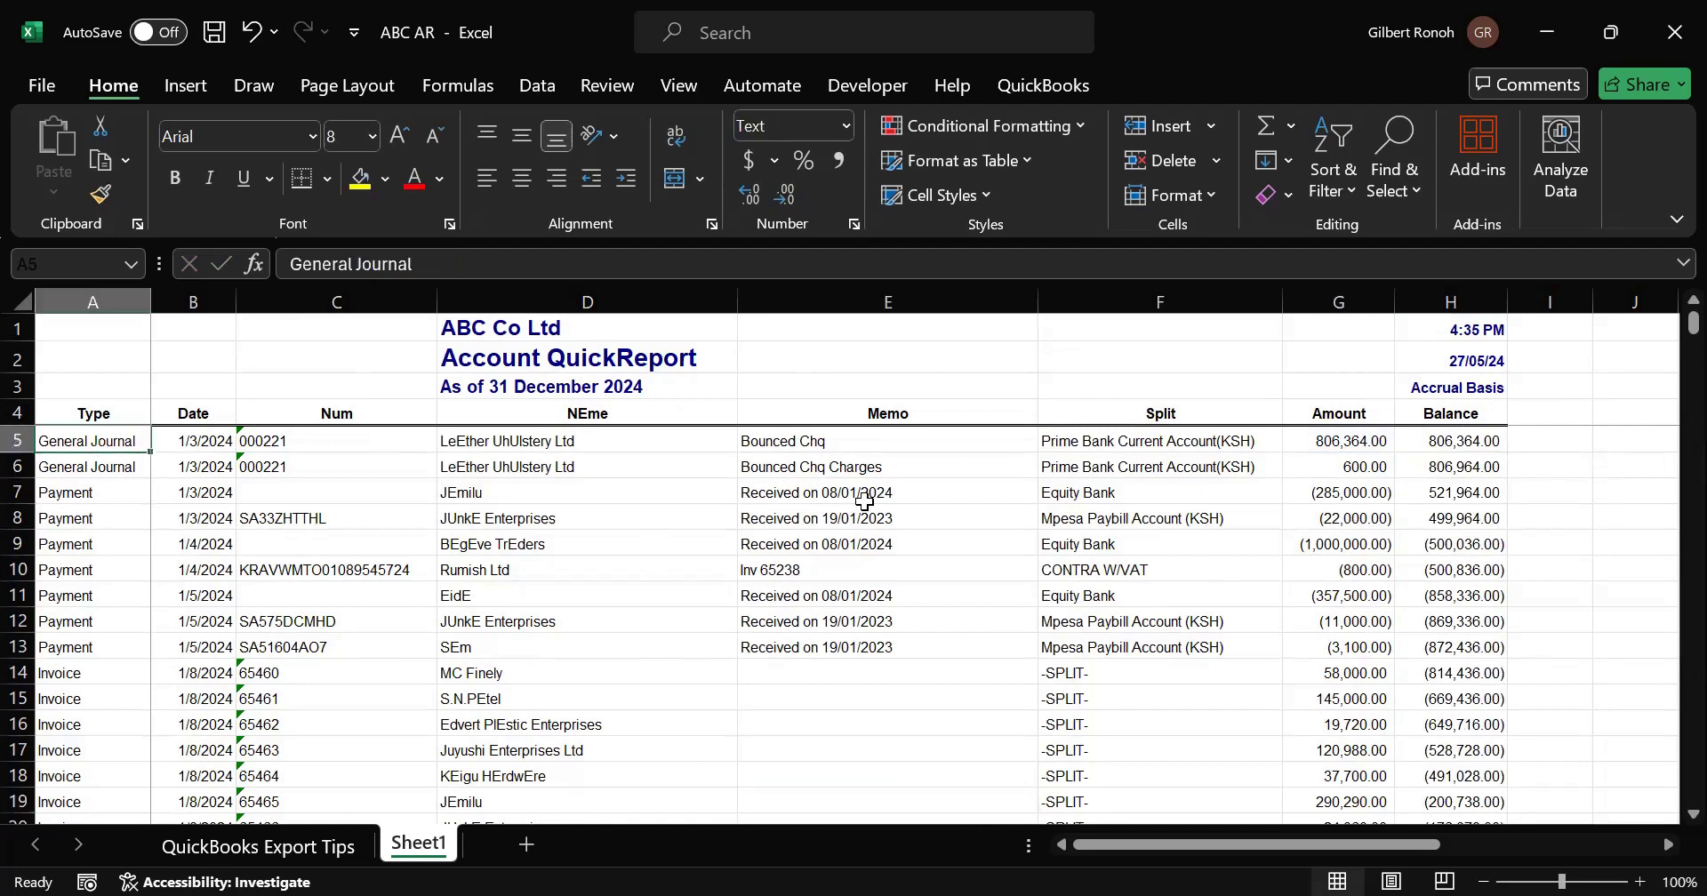
shift+click(1437, 441)
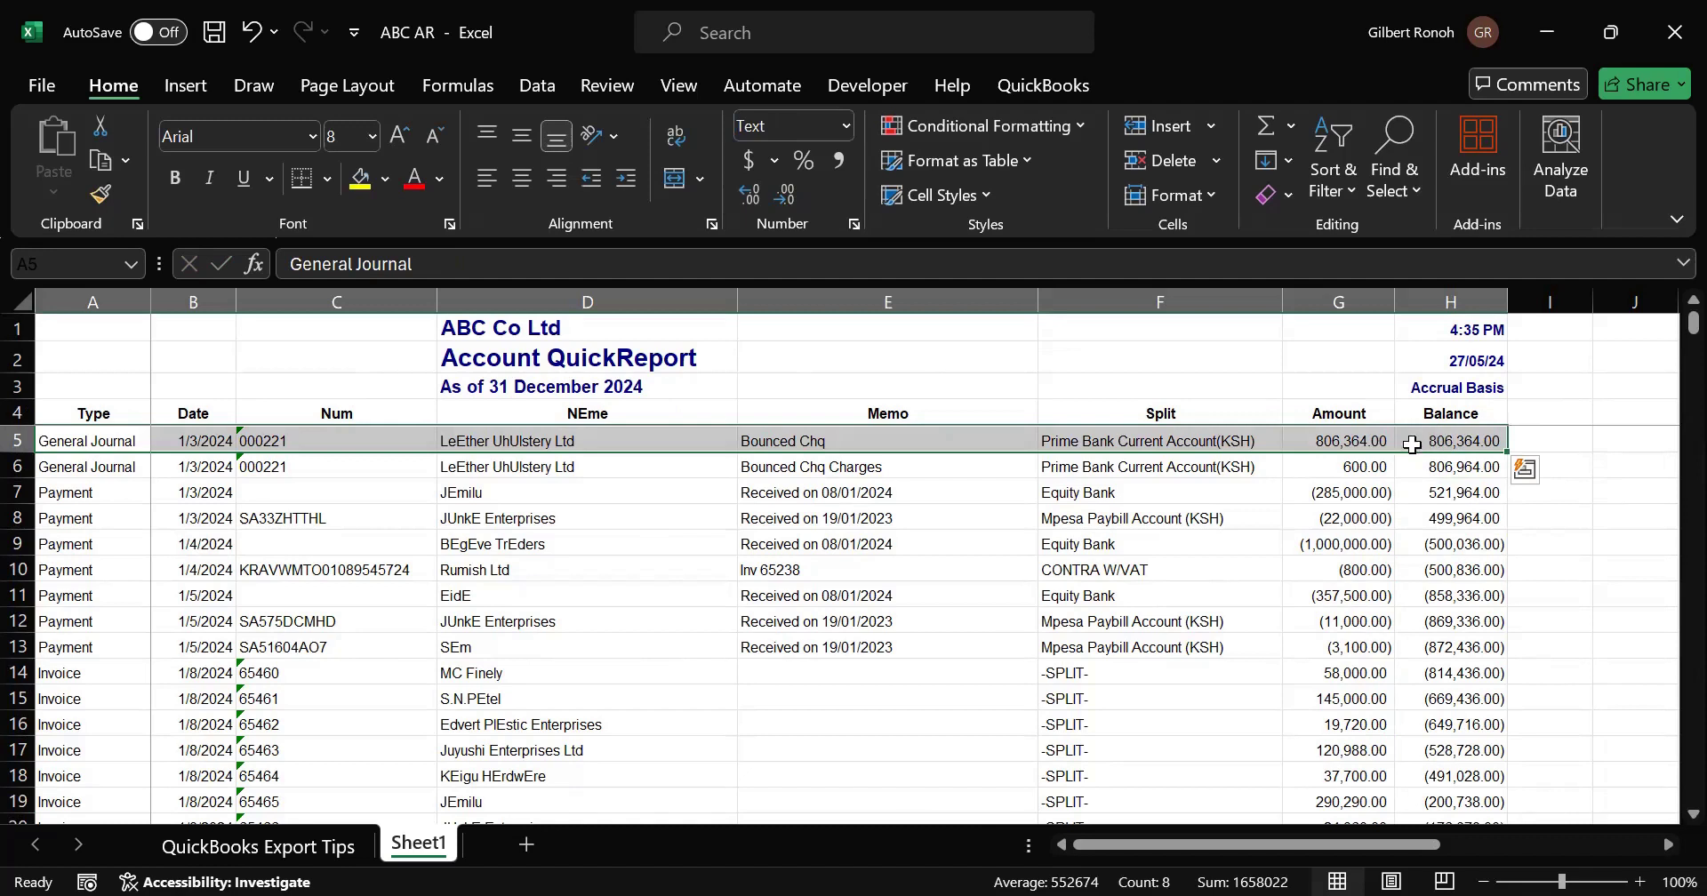
key(ctrl+Down)
key(Down)
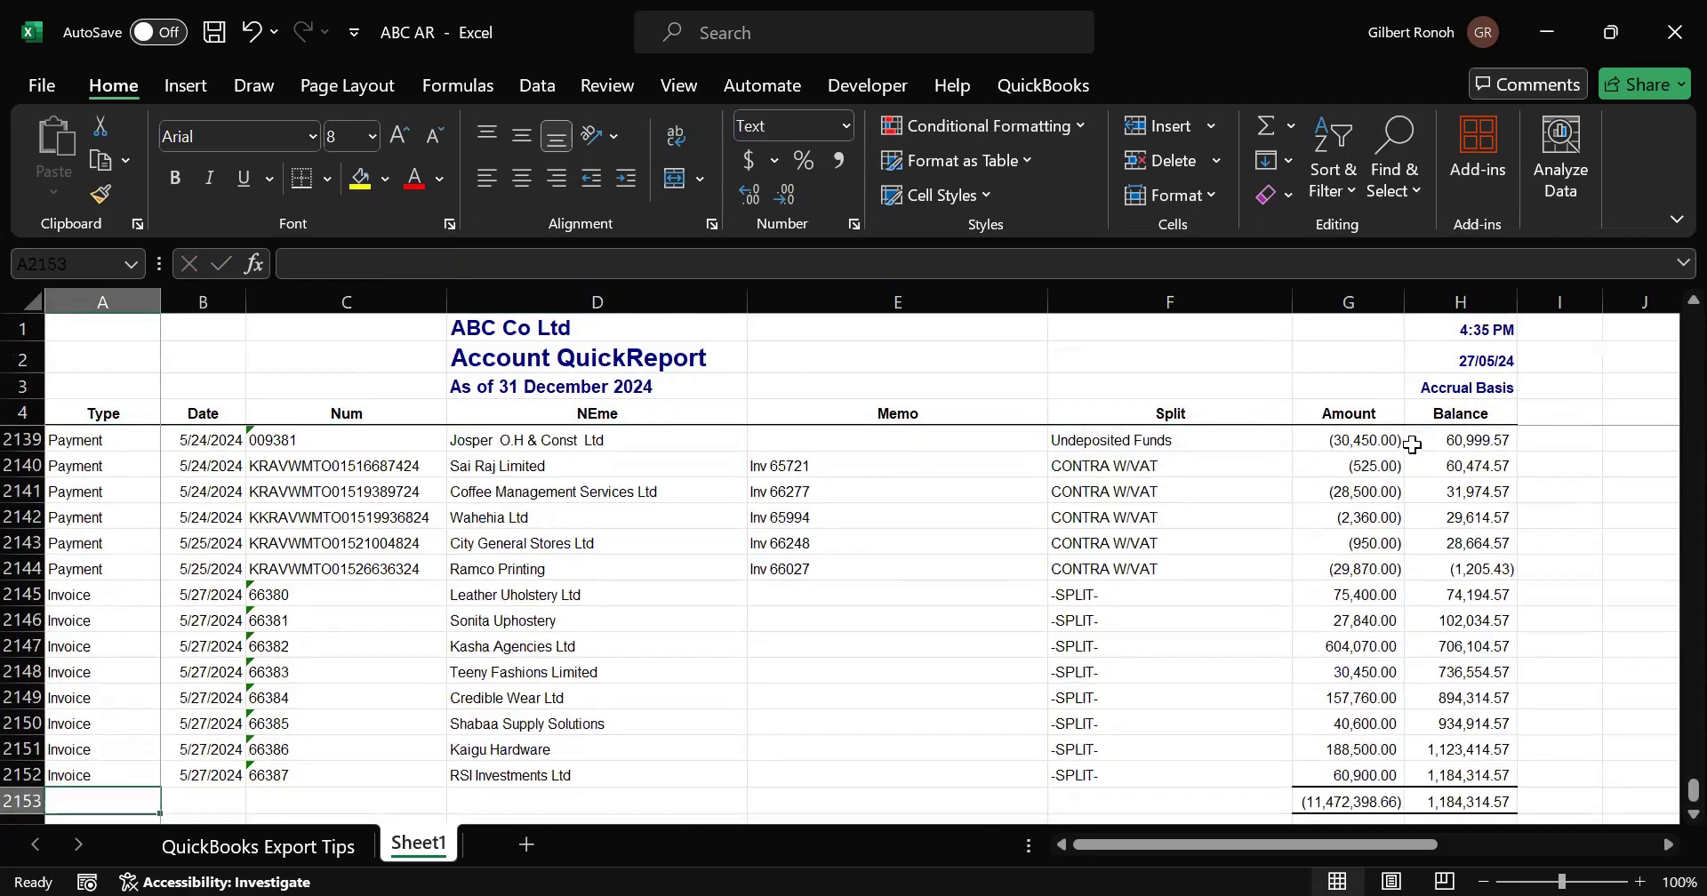
key(Up)
key(Up)
key(Up)
key(Up)
key(Up)
key(Up)
key(Up)
key(Up)
key(Up)
key(Up)
key(Up)
key(Up)
key(Up)
key(Up)
key(Up)
key(Up)
key(Up)
key(Up)
key(Up)
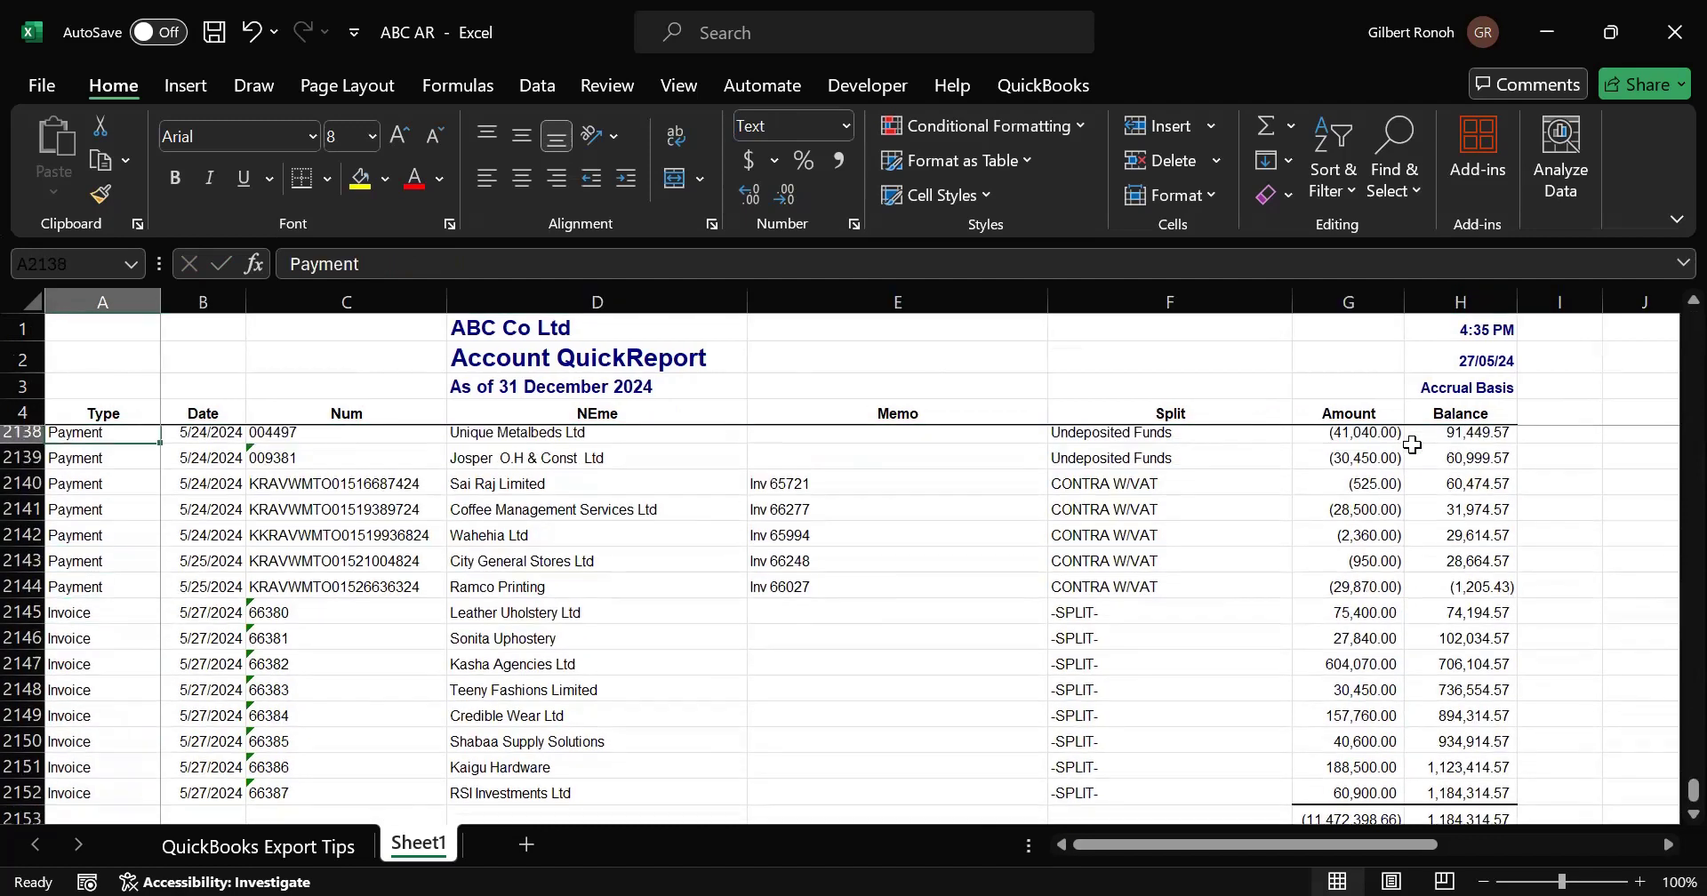
key(Up)
key(Up)
key(Up)
key(Up)
key(Up)
key(Up)
key(Up)
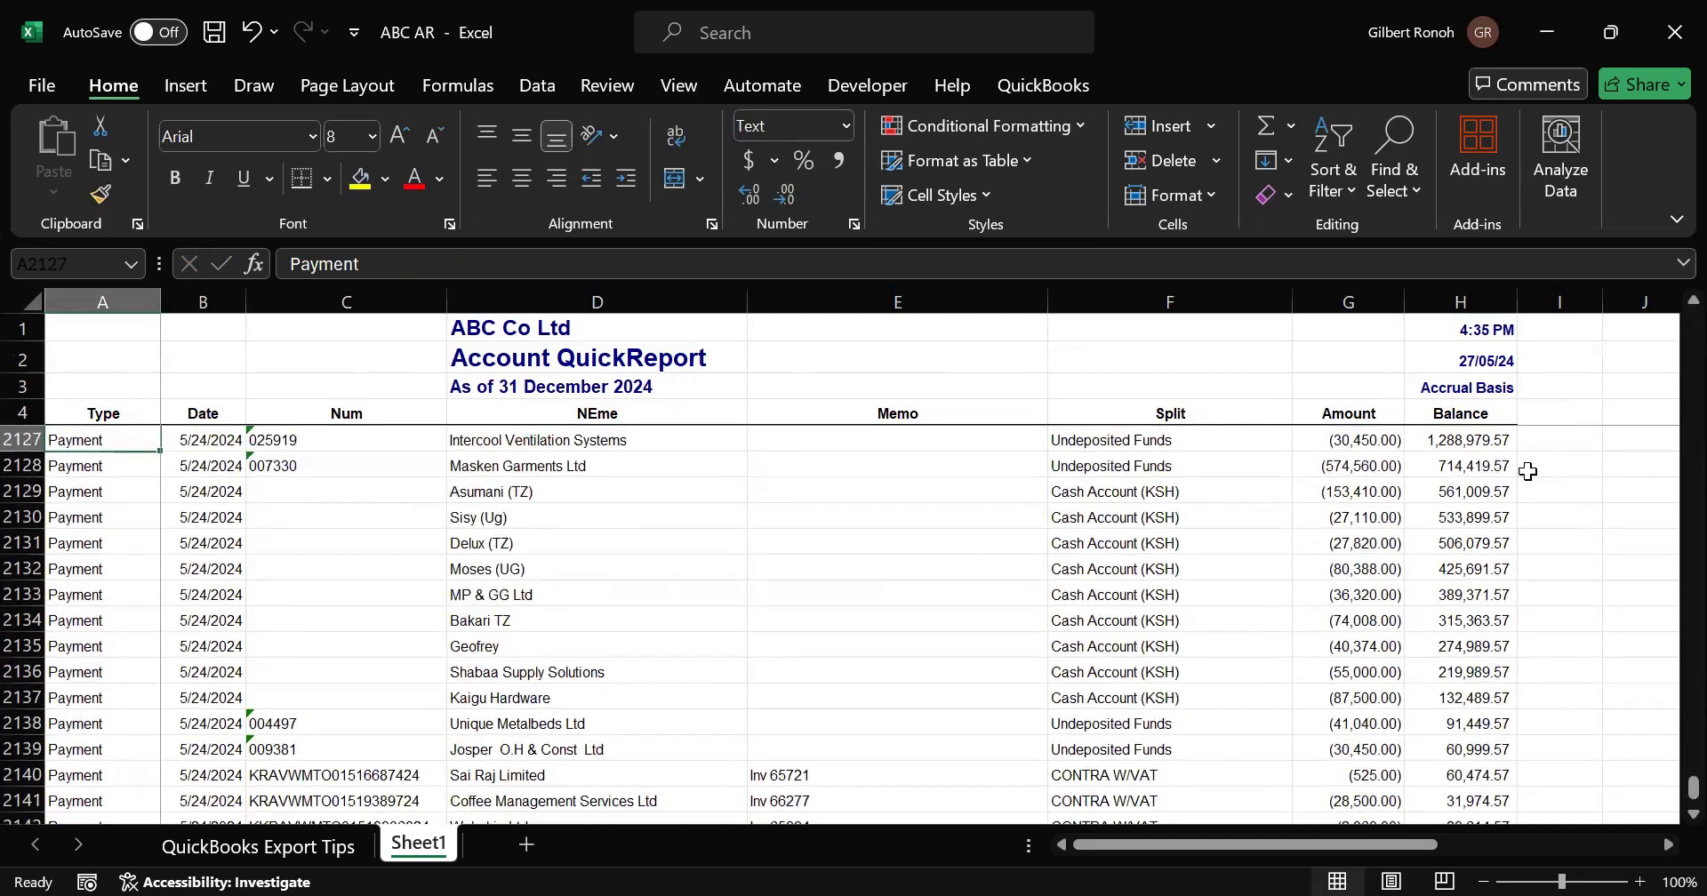
Step: Apply All Borders to the transaction data from A5 to H2152
drag(1692, 787, 1668, 278)
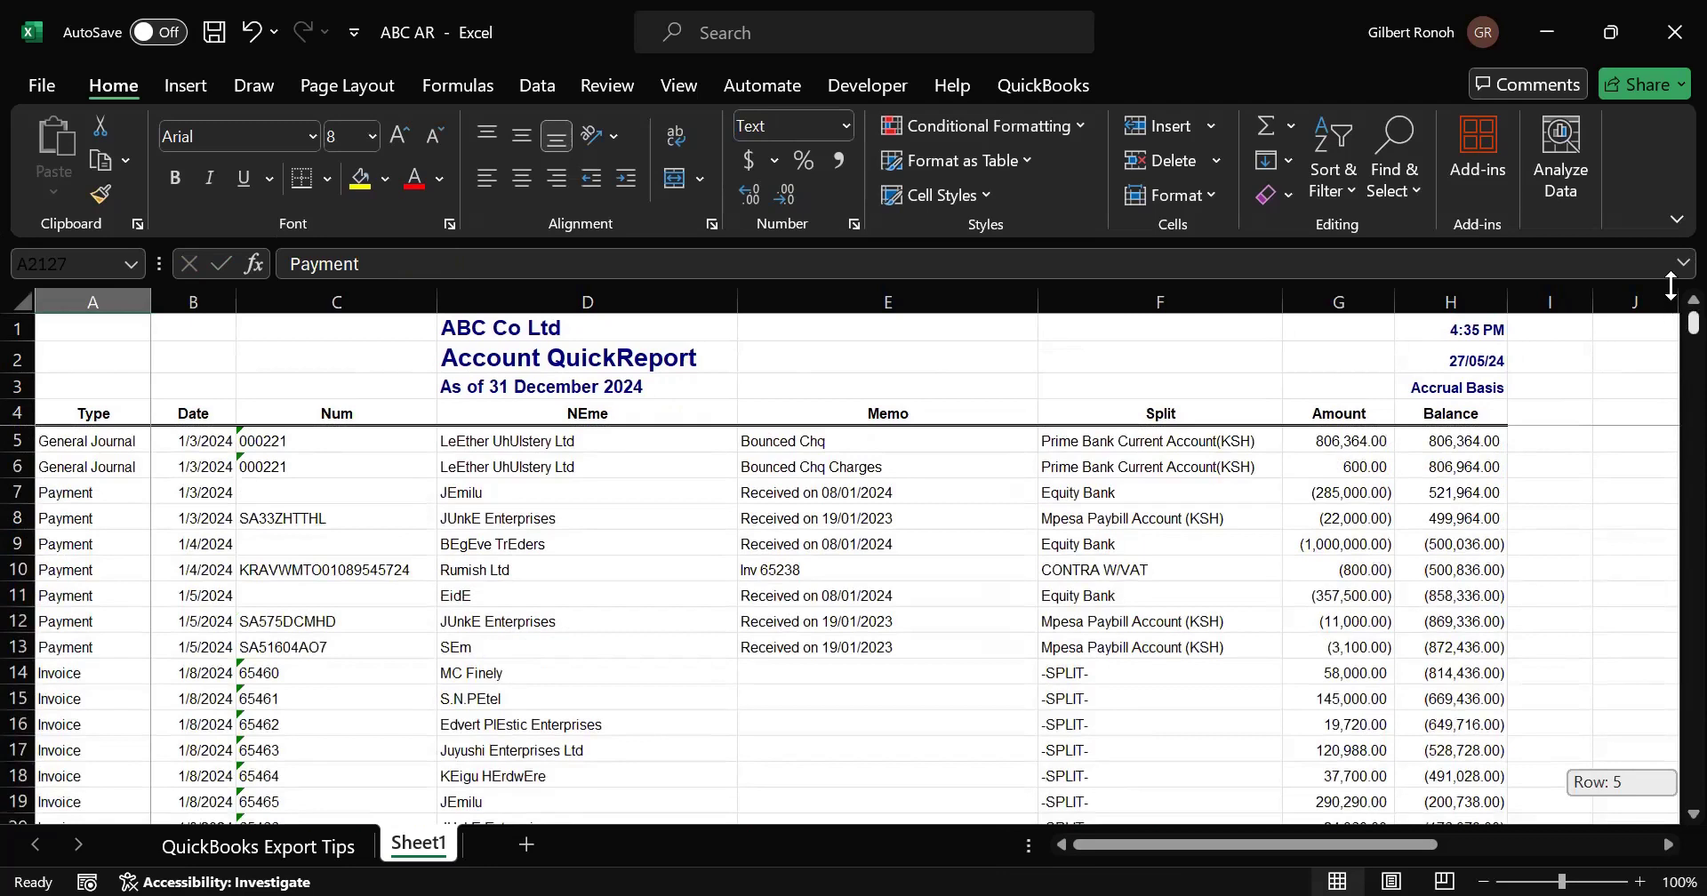
click(104, 434)
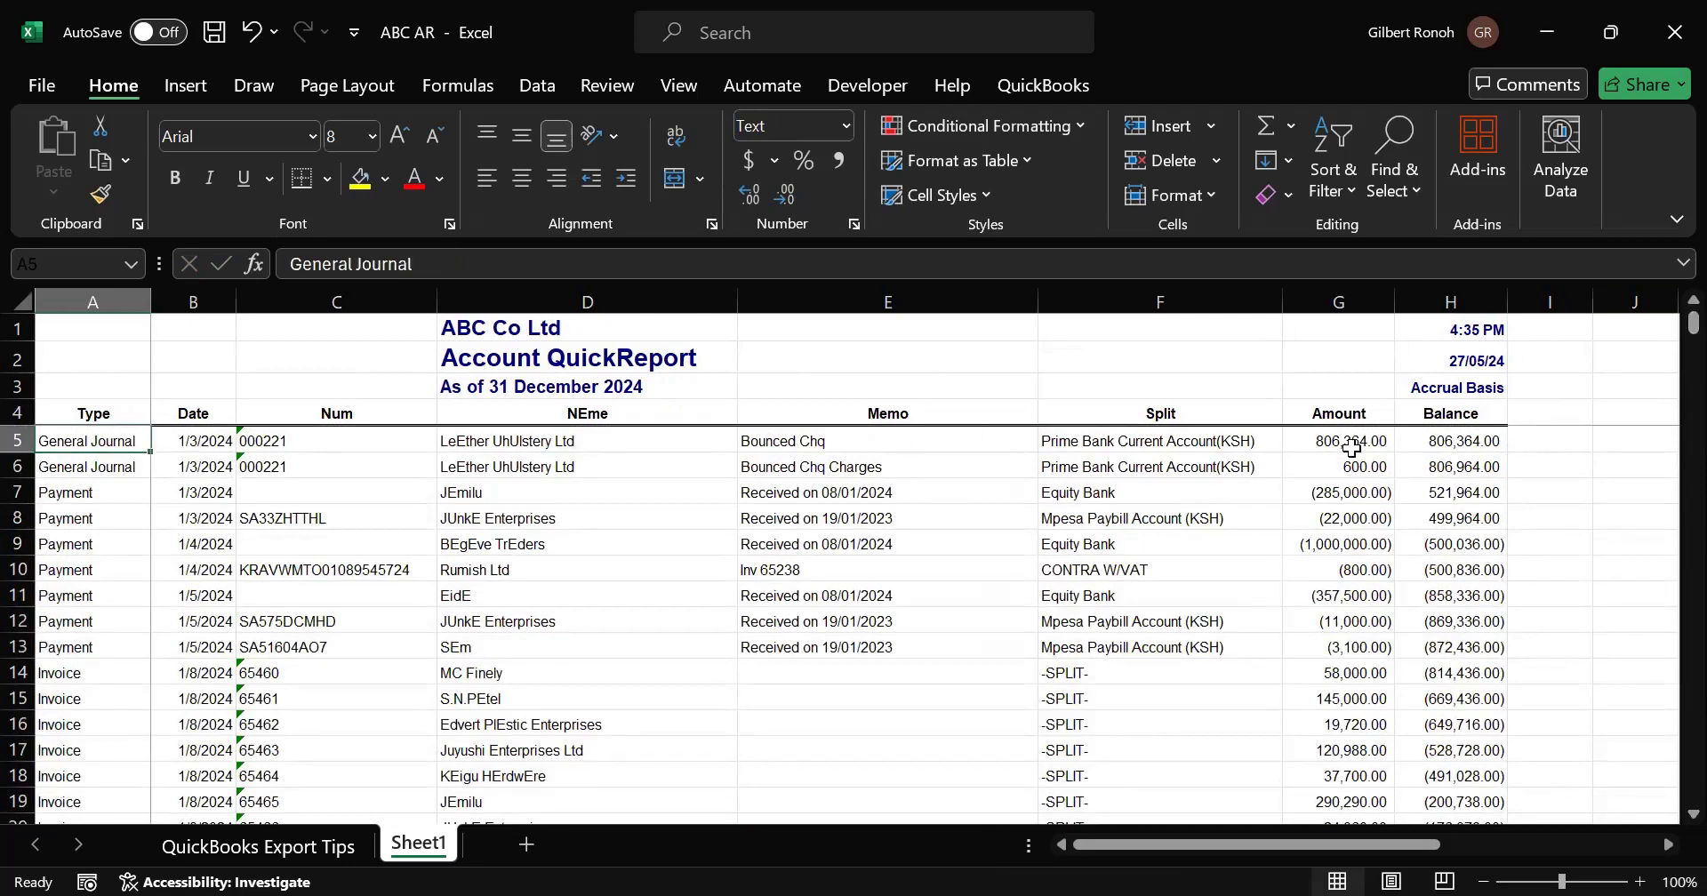
shift+click(1439, 441)
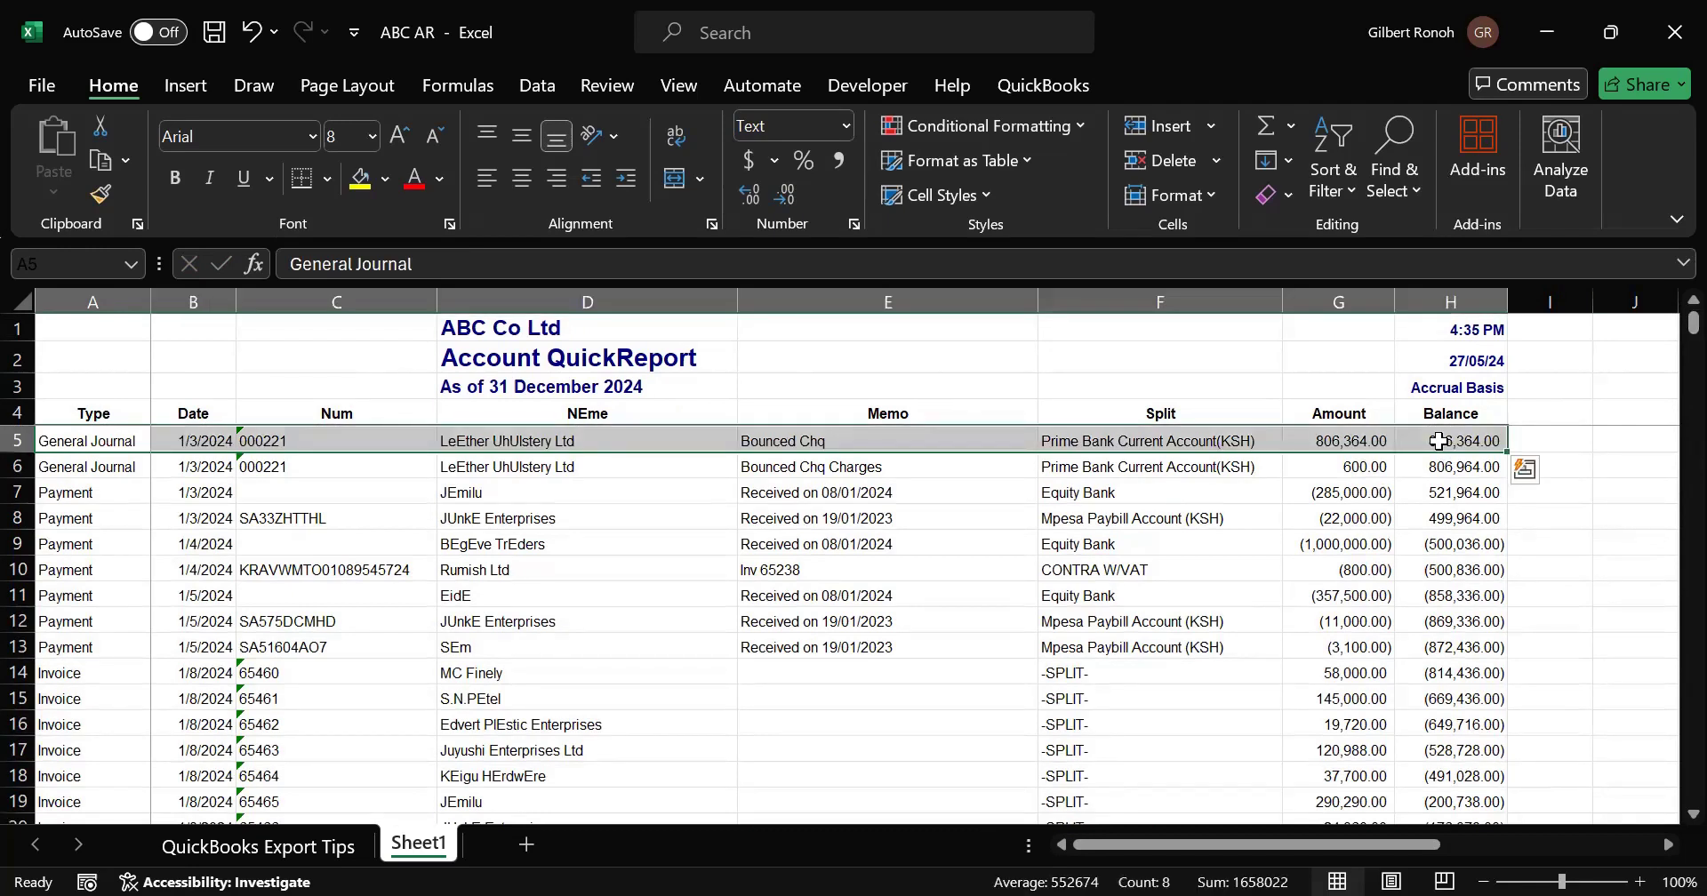
key(ctrl+shift+Down)
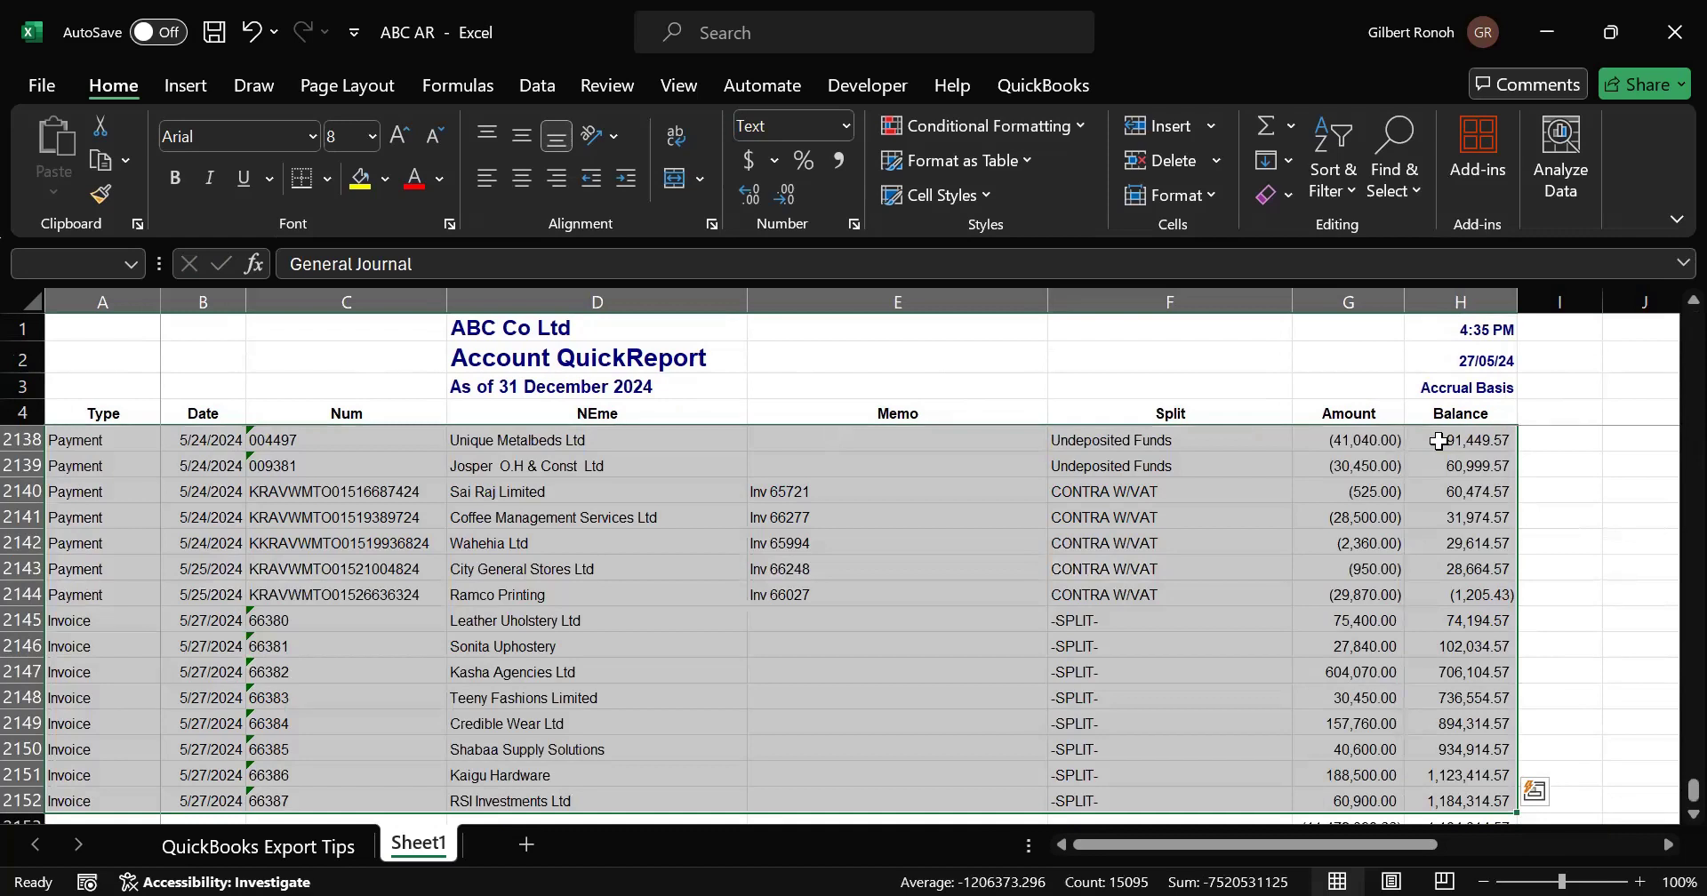
click(327, 178)
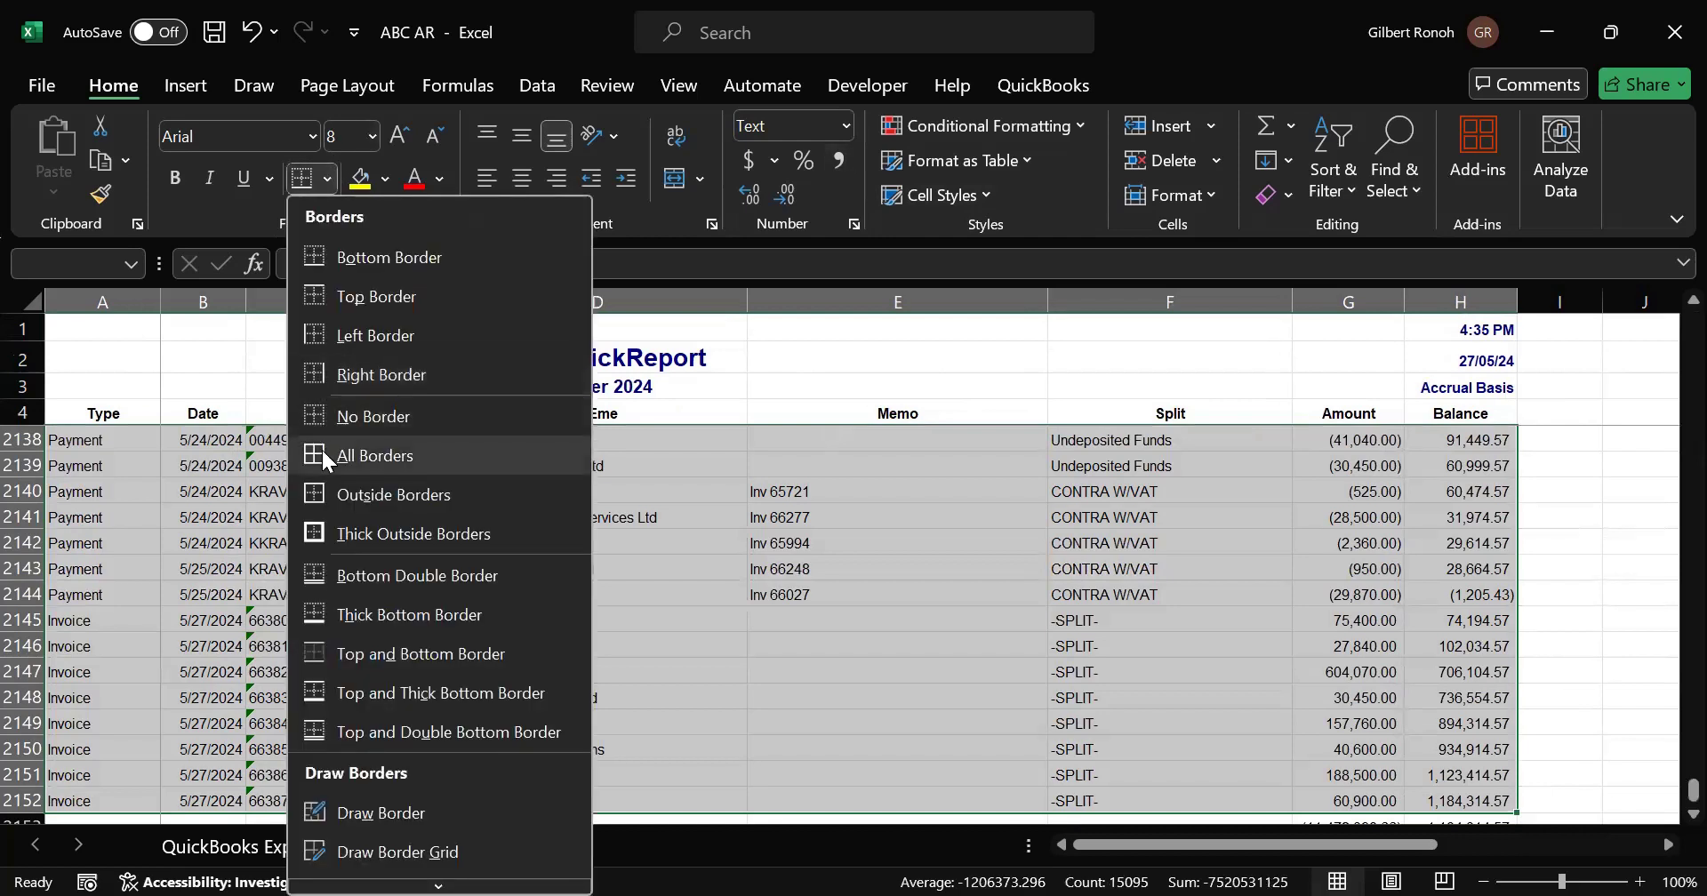
click(323, 455)
click(811, 624)
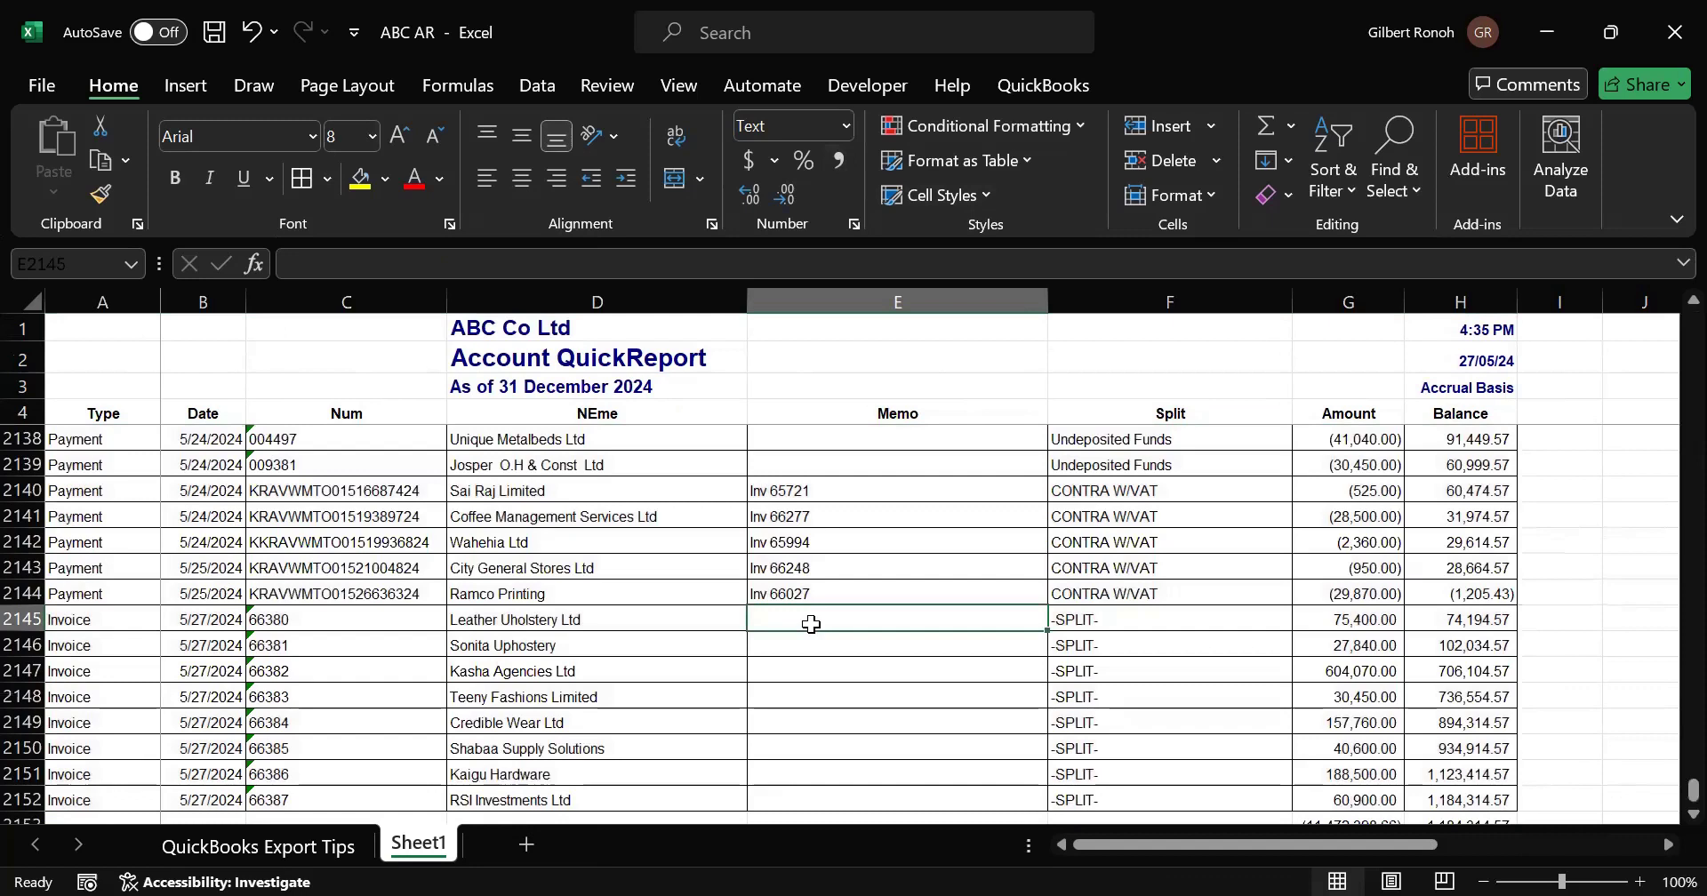
Step: Look through the bordered transaction rows from the end of the data upward to about row 2045
key(Up)
key(Up)
key(Up)
key(Up)
key(Up)
key(Up)
key(Up)
key(Up)
key(Up)
key(Up)
key(Up)
key(Up)
key(Up)
key(Up)
key(Up)
key(Up)
key(Up)
key(Up)
key(Up)
key(Up)
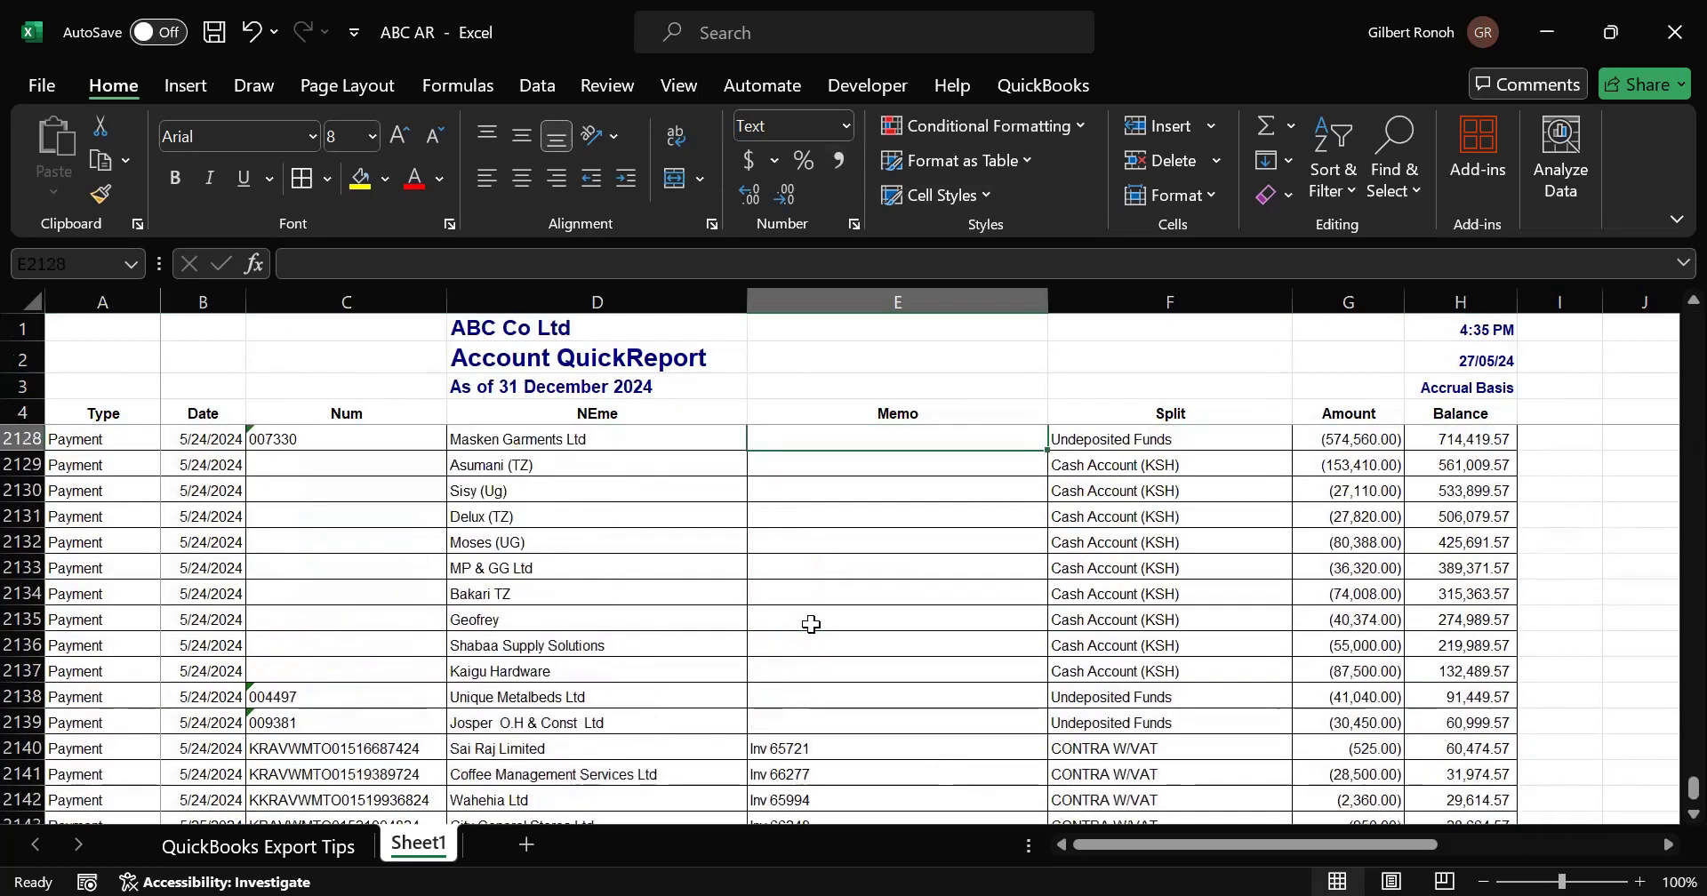
key(Up)
key(Up)
key(Up)
key(Up)
key(Up)
key(Up)
key(Up)
key(Up)
key(Up)
key(Up)
key(Up)
key(Up)
key(Up)
key(Up)
key(Up)
key(Up)
key(Up)
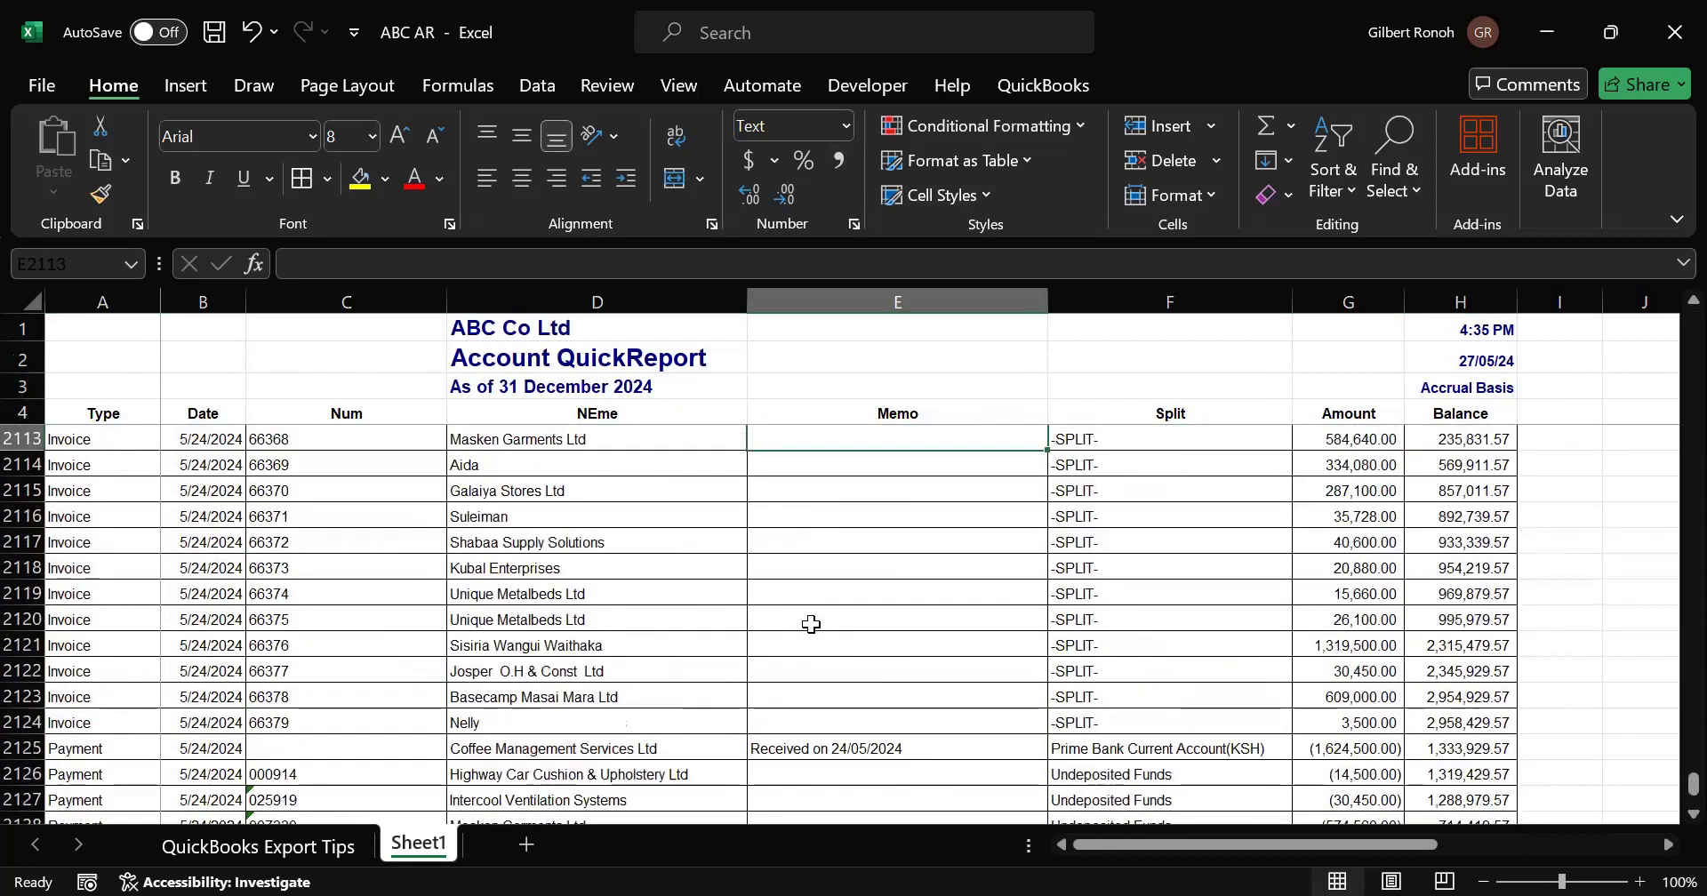
key(Up)
key(Up)
key(Up)
key(Up)
key(Up)
key(Up)
key(Up)
key(Up)
key(Up)
key(Up)
key(Up)
key(Up)
key(Up)
key(Up)
key(Up)
key(Up)
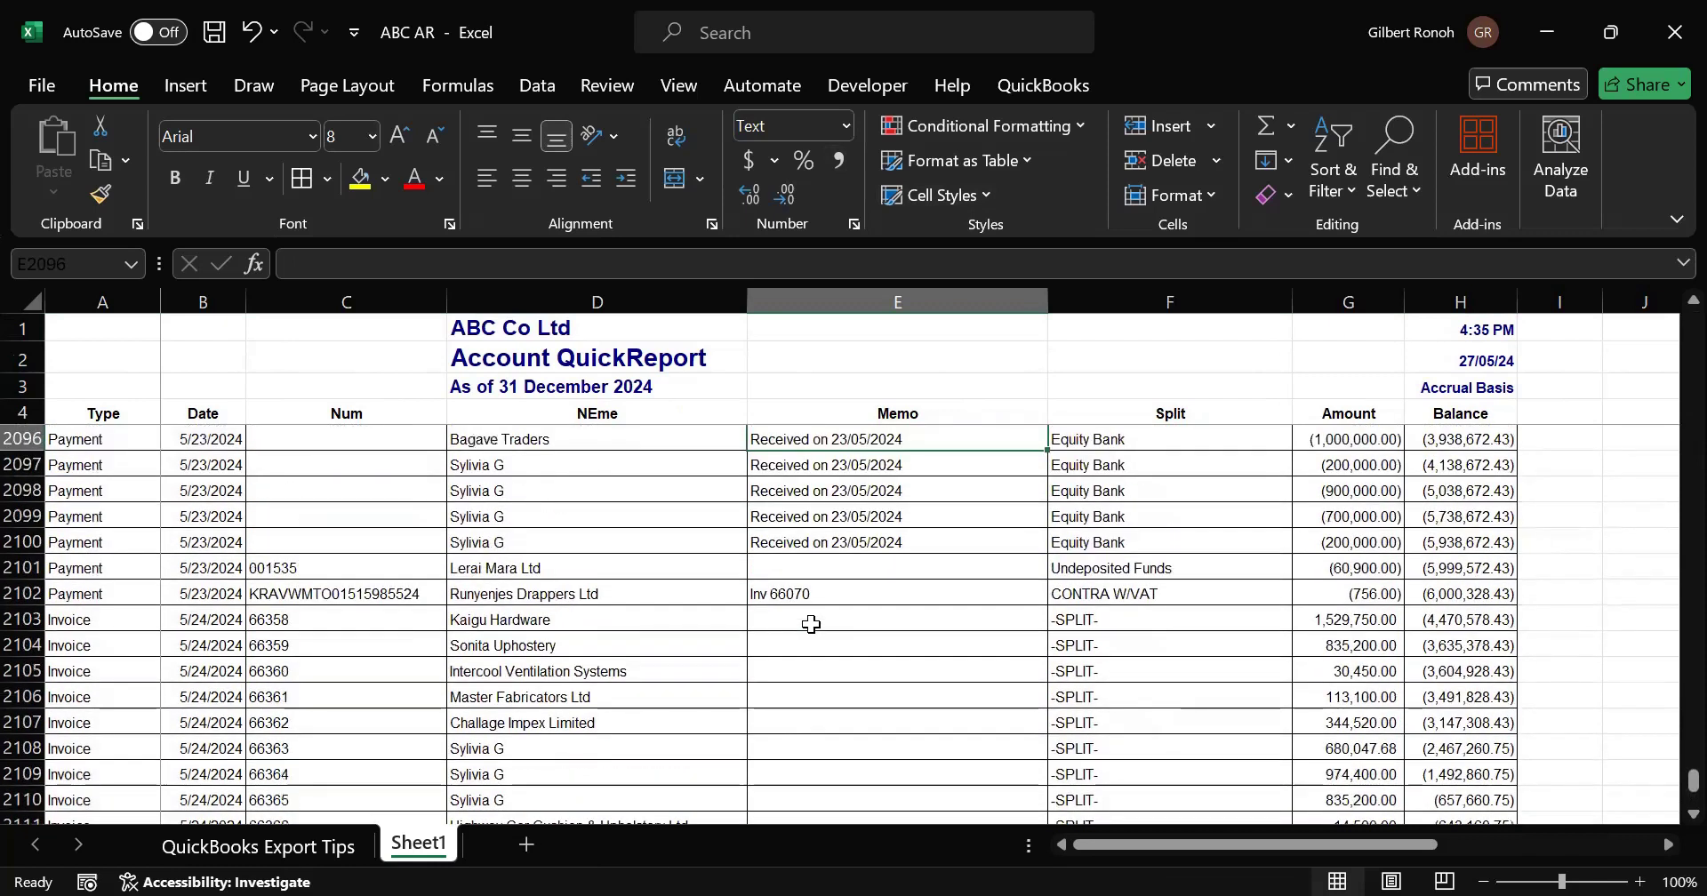
key(Up)
key(Up)
key(Up)
key(Up)
key(Up)
key(Up)
key(Up)
key(Up)
key(Up)
key(Up)
key(Up)
key(Up)
key(Up)
key(Up)
key(Up)
key(Up)
key(Up)
key(Up)
key(Up)
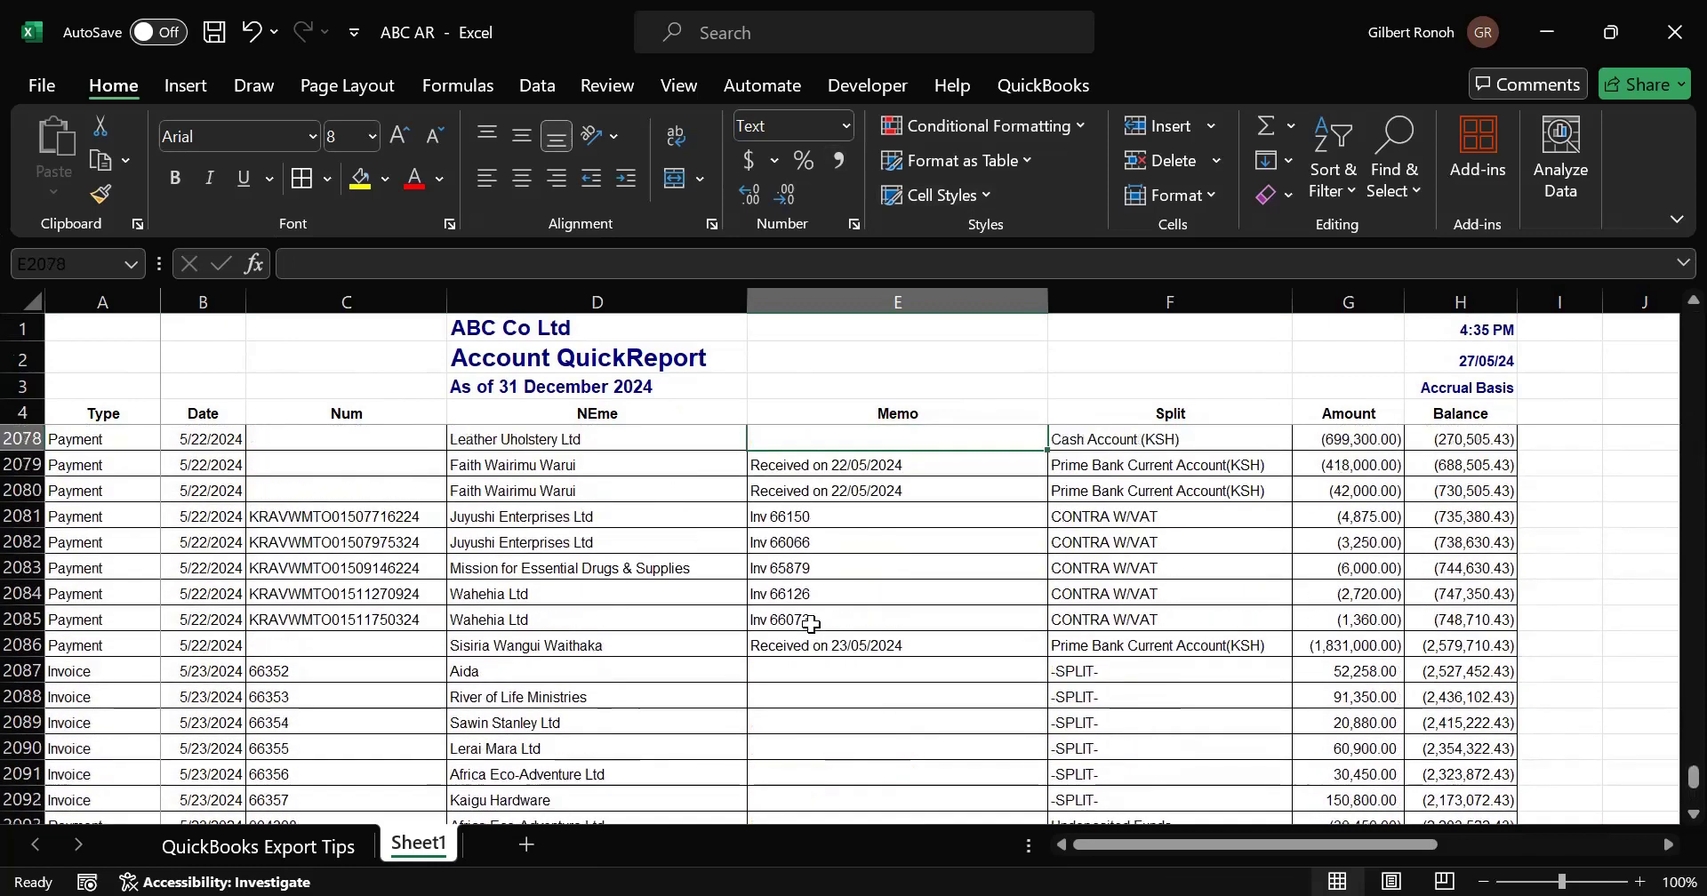
key(Up)
key(Up)
key(Up)
key(Up)
key(Up)
key(Up)
key(Up)
key(Up)
key(Up)
key(Up)
key(Up)
key(Up)
key(Up)
key(Up)
key(Up)
key(Up)
key(Up)
key(Up)
key(Up)
key(Up)
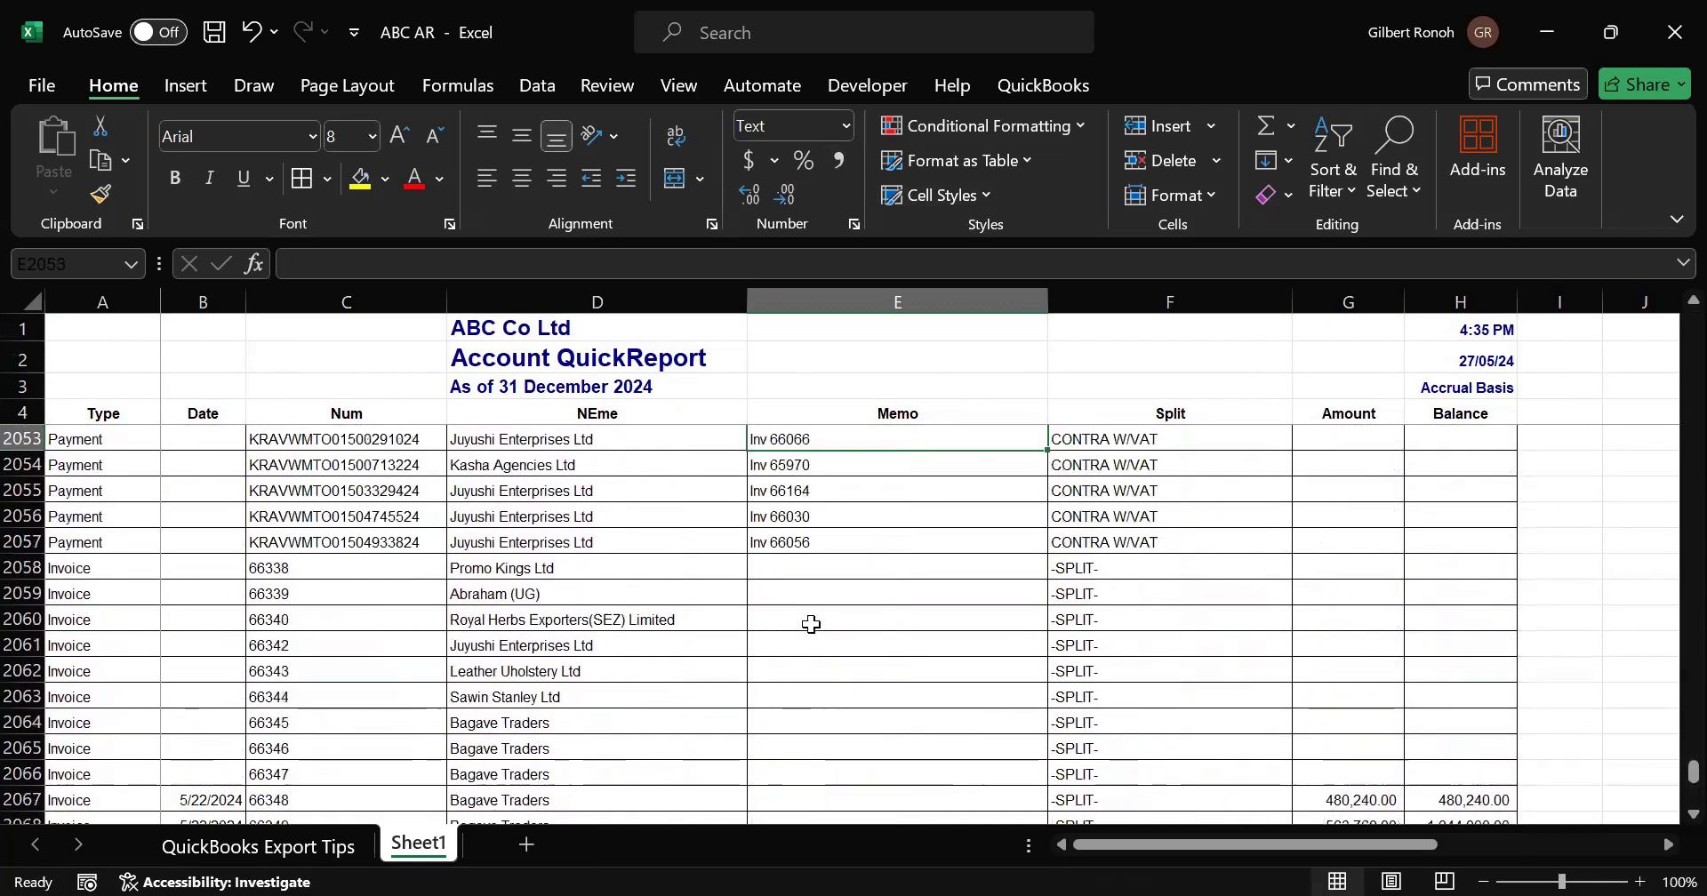
key(Up)
key(Up)
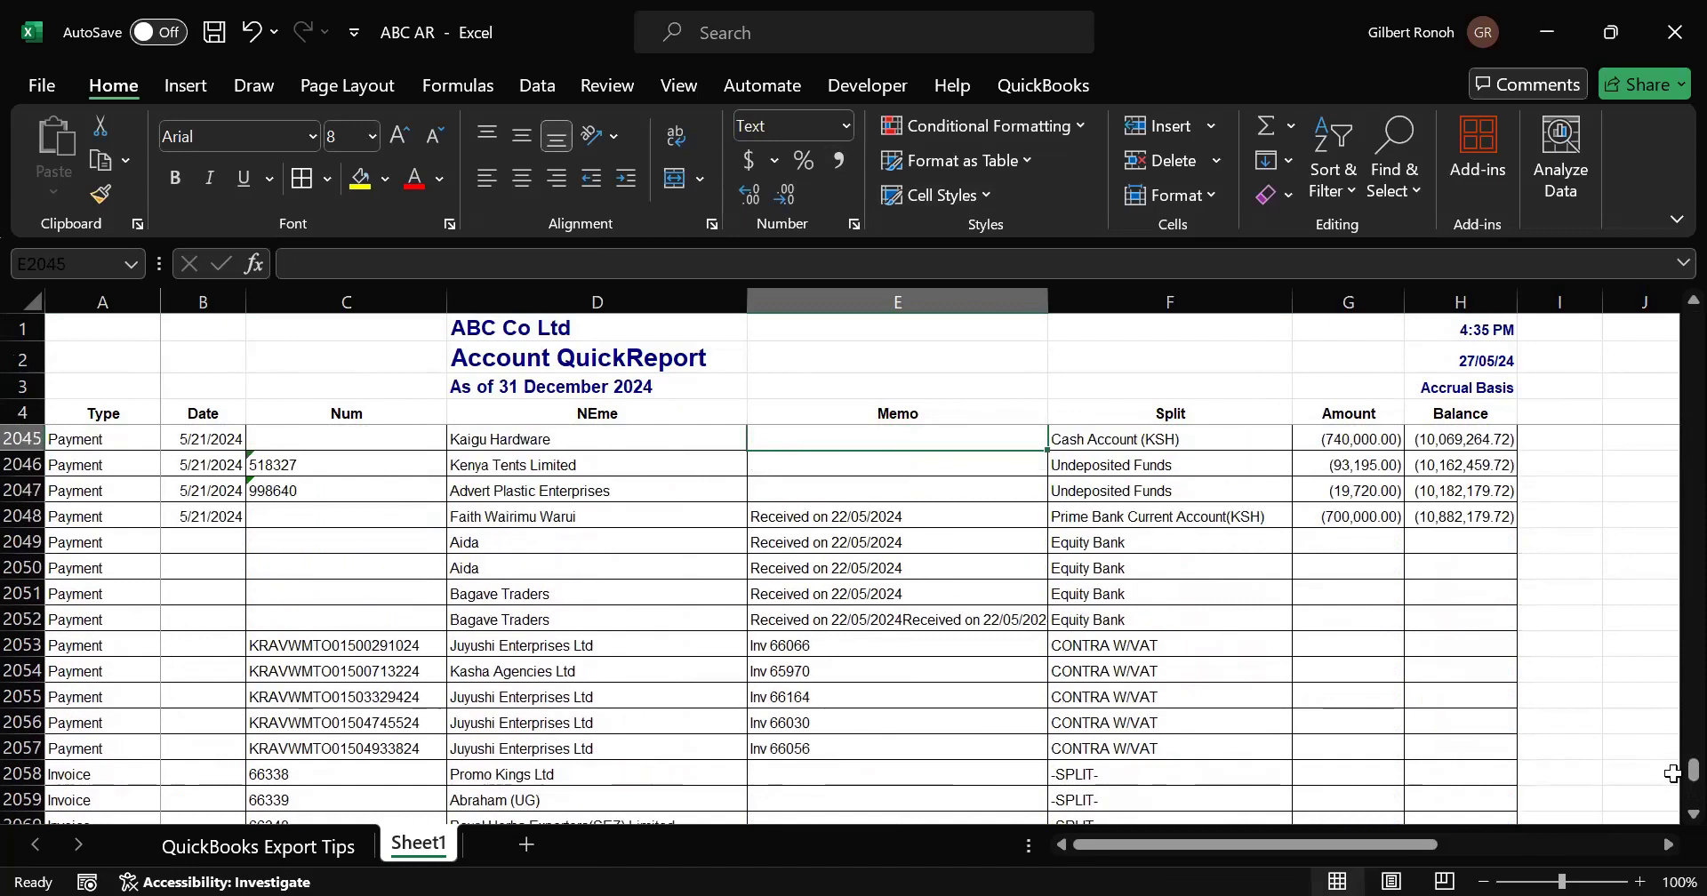
Step: Go back to the start of the data and highlight the column headers from A4 to H4
drag(1692, 770, 1664, 302)
click(348, 444)
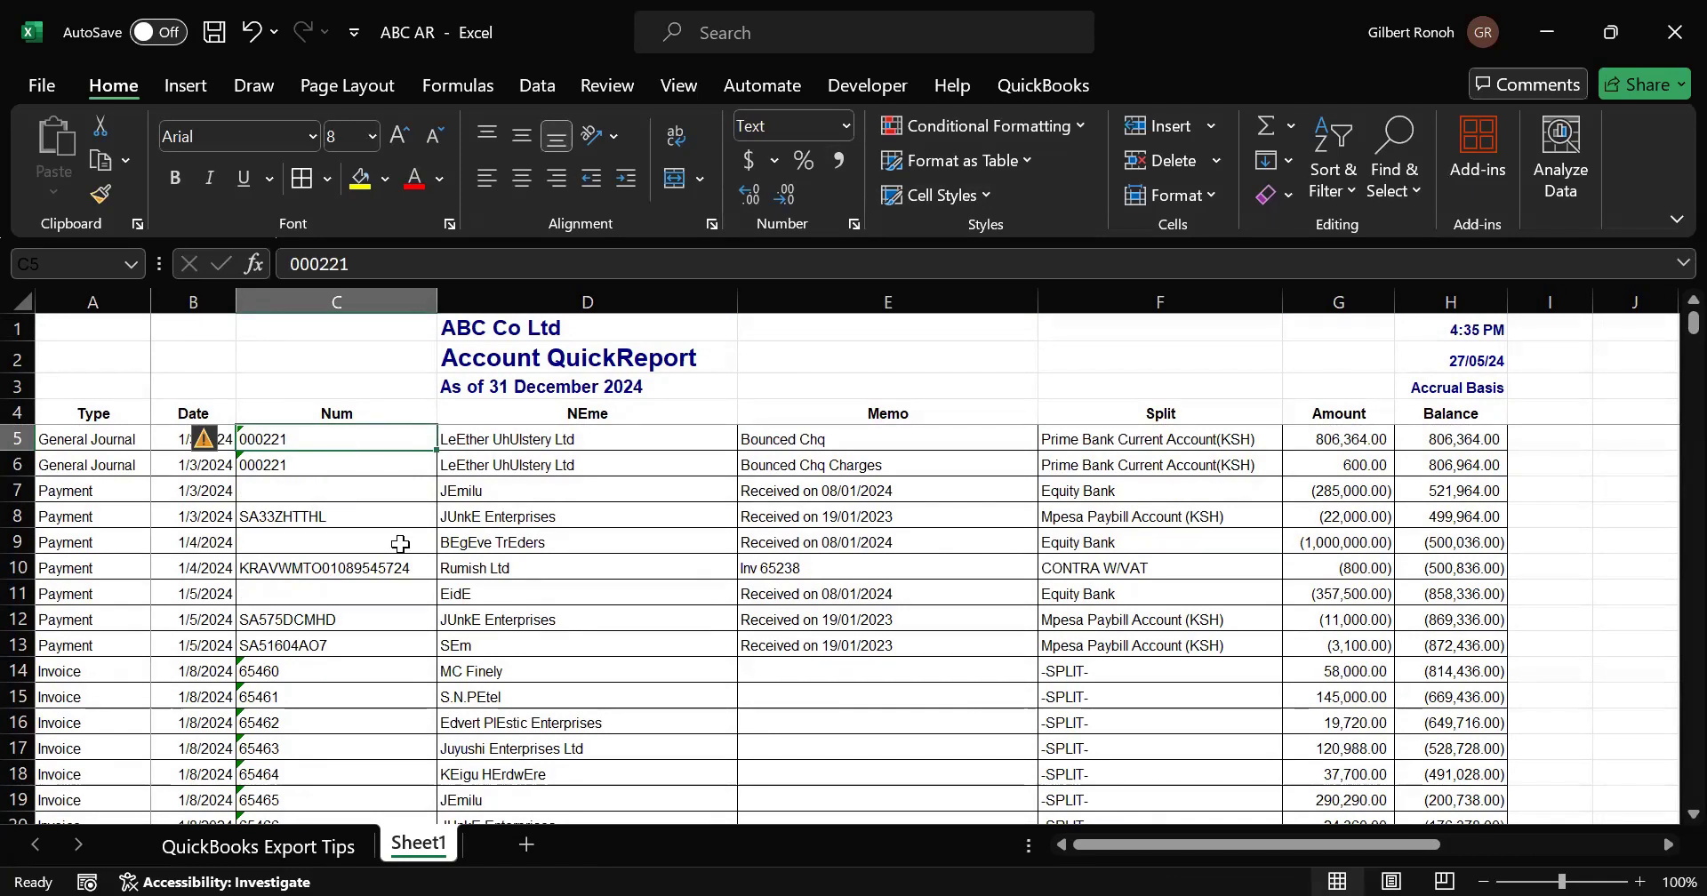
click(476, 565)
drag(117, 419, 1472, 413)
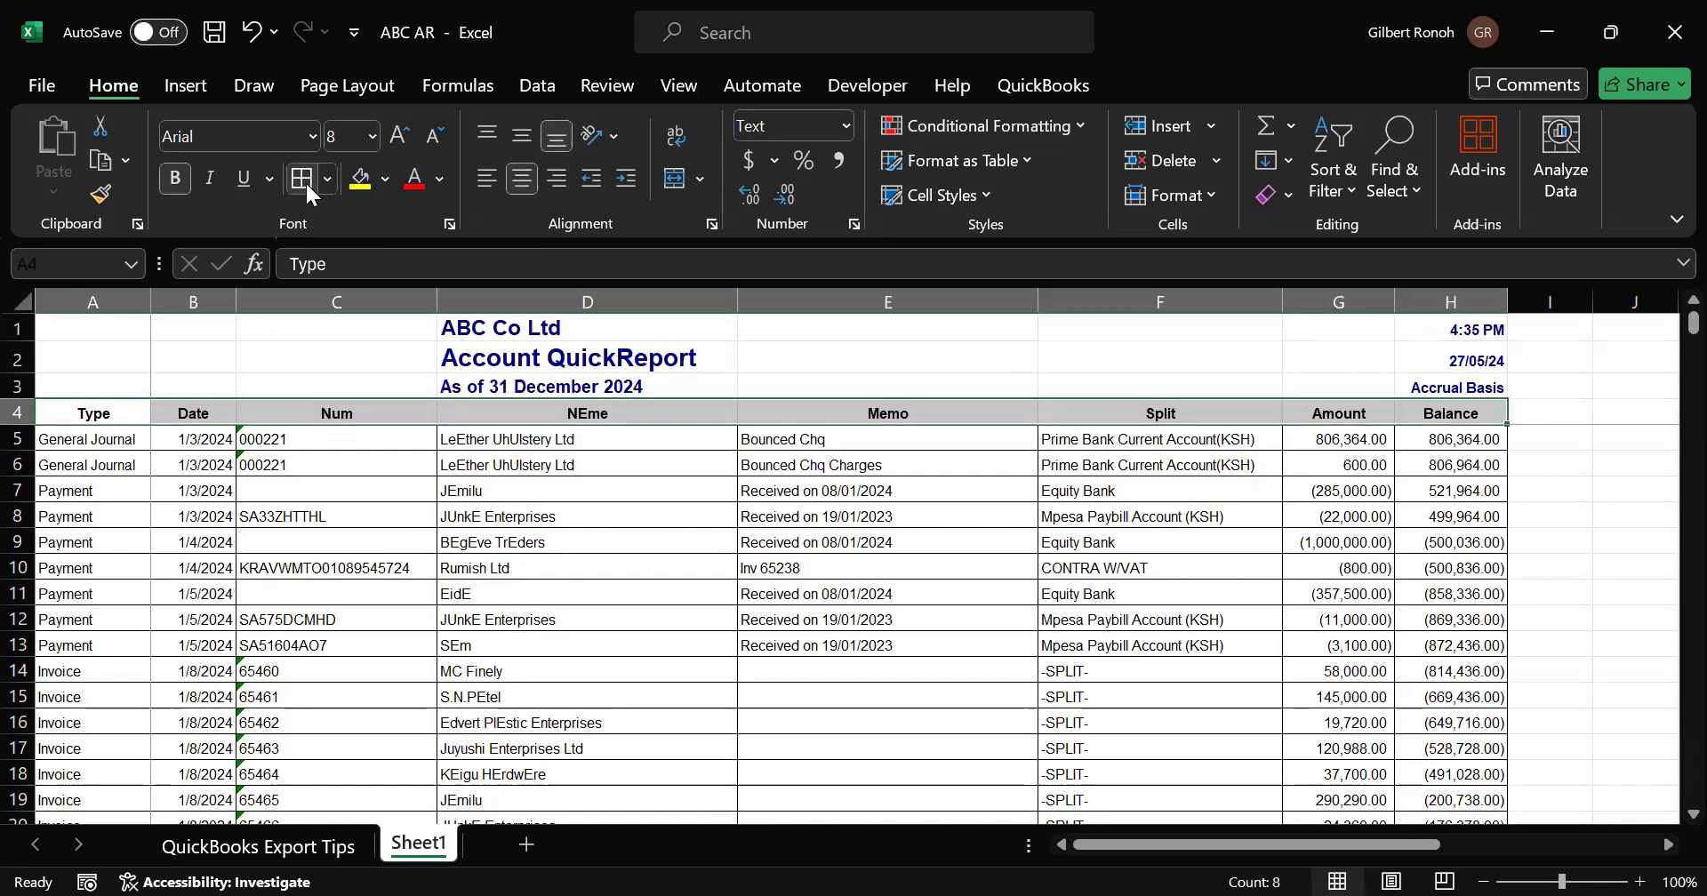
click(243, 508)
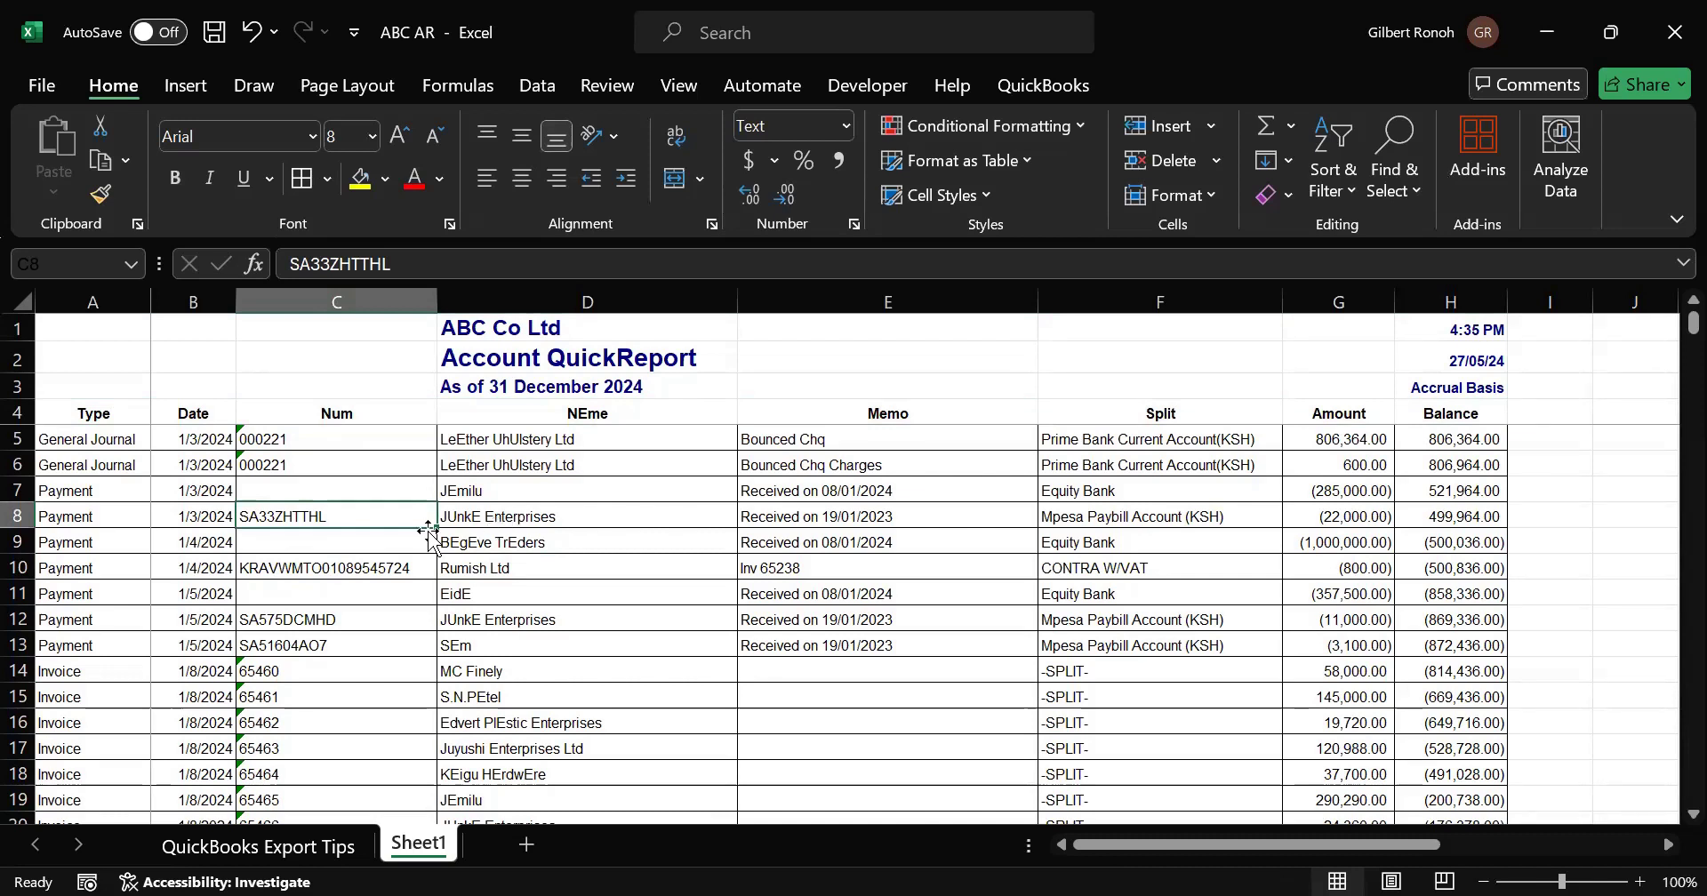
click(554, 572)
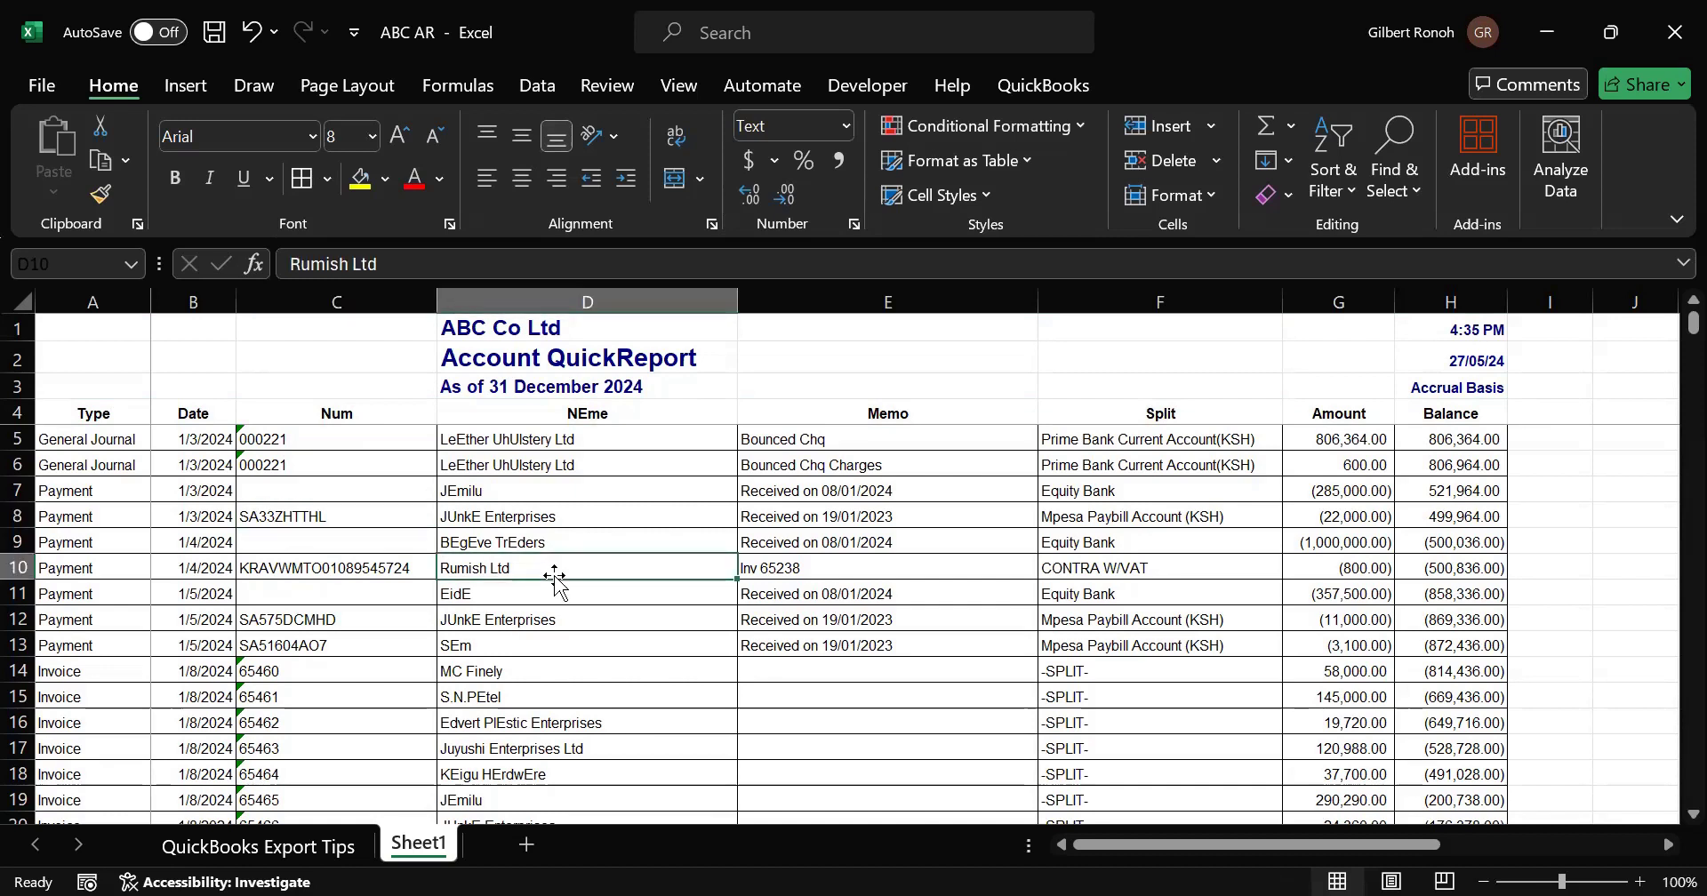
click(188, 85)
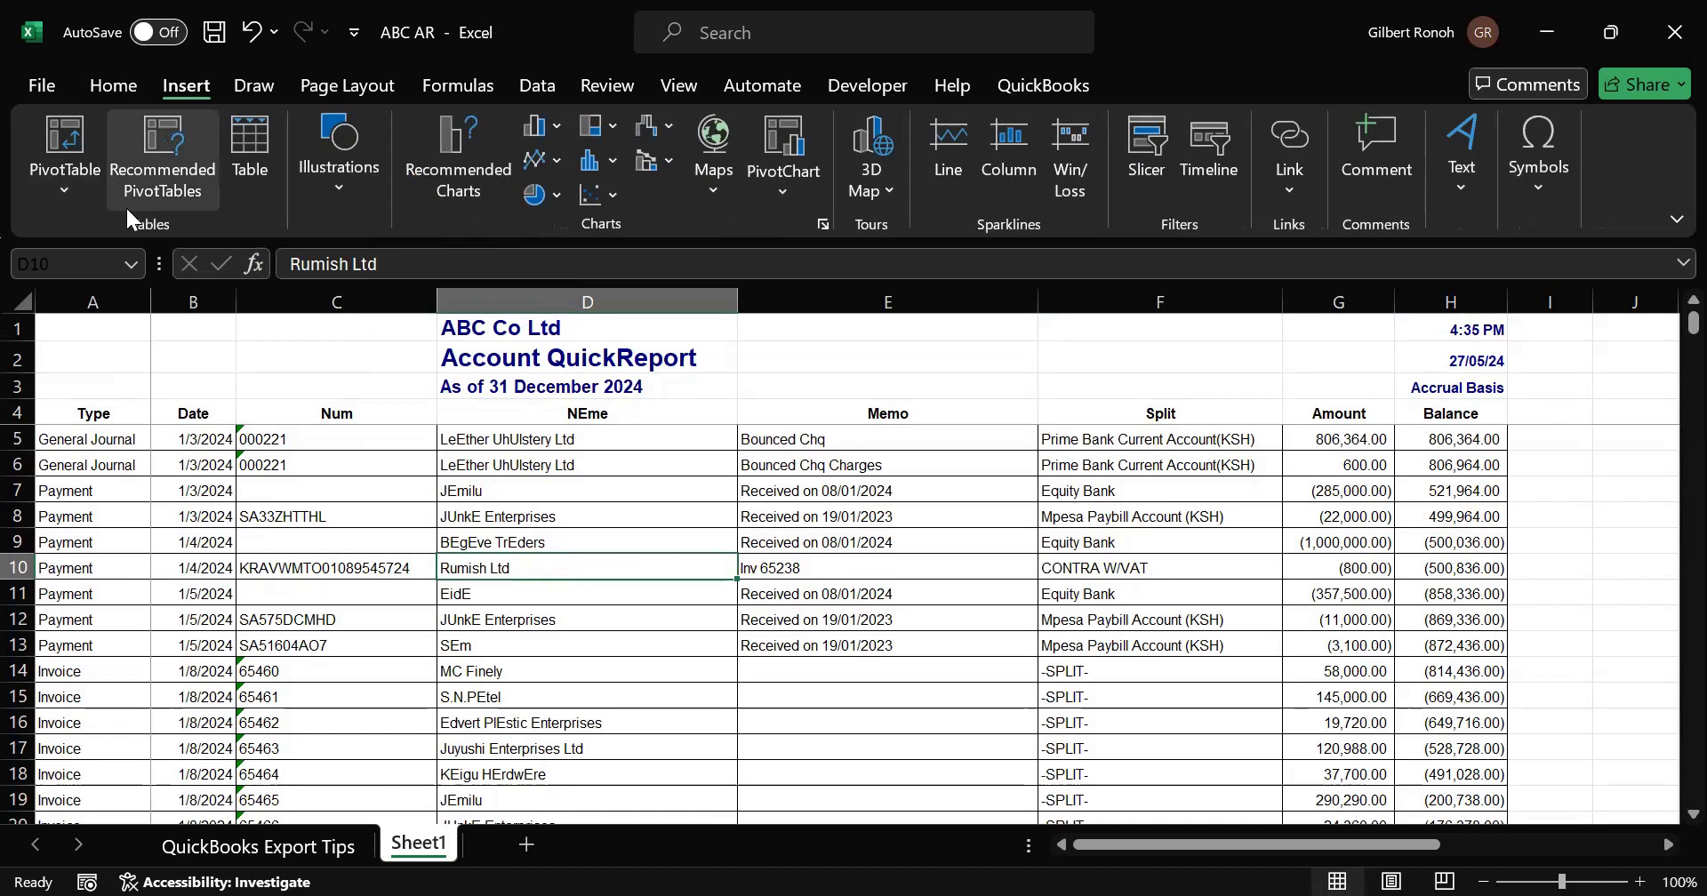
click(71, 194)
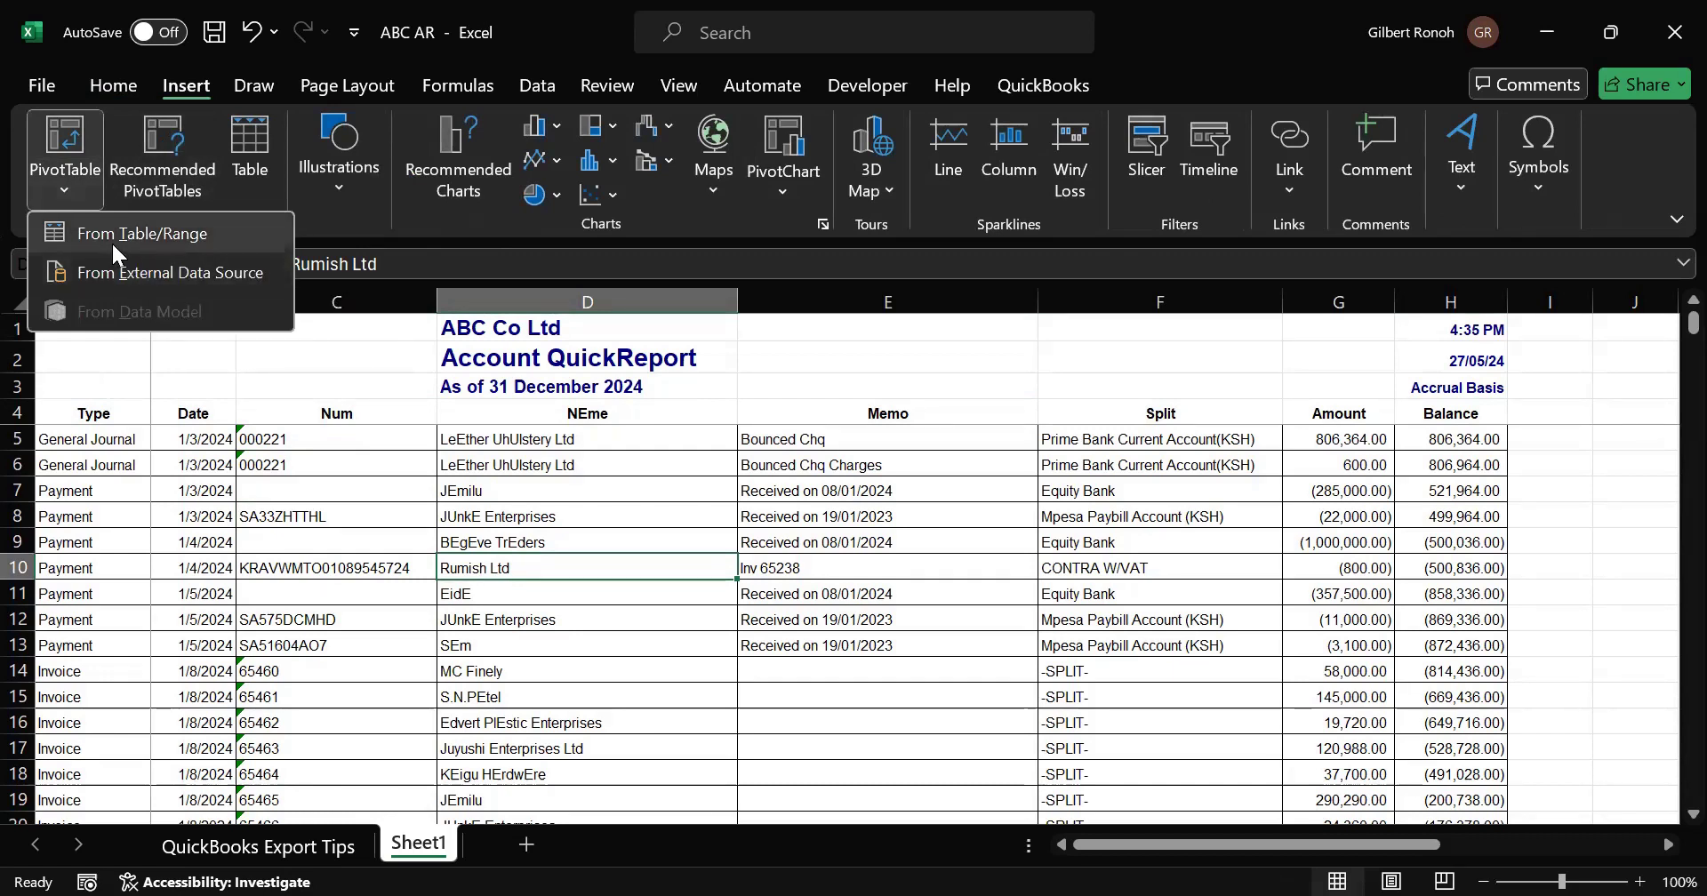
click(113, 254)
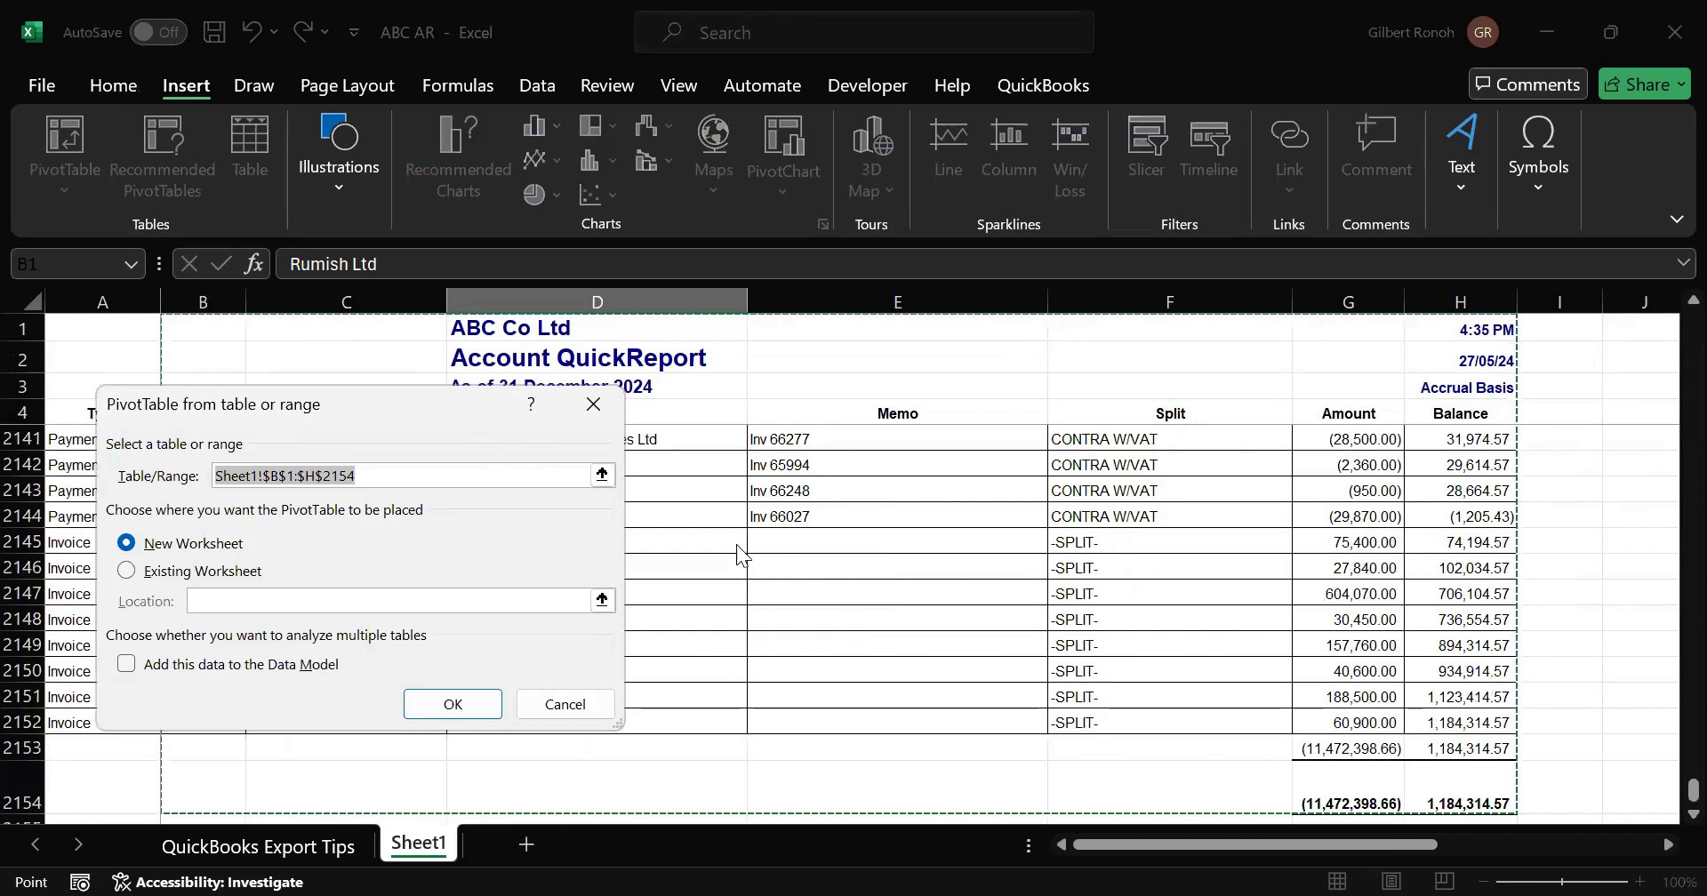
click(594, 404)
click(390, 490)
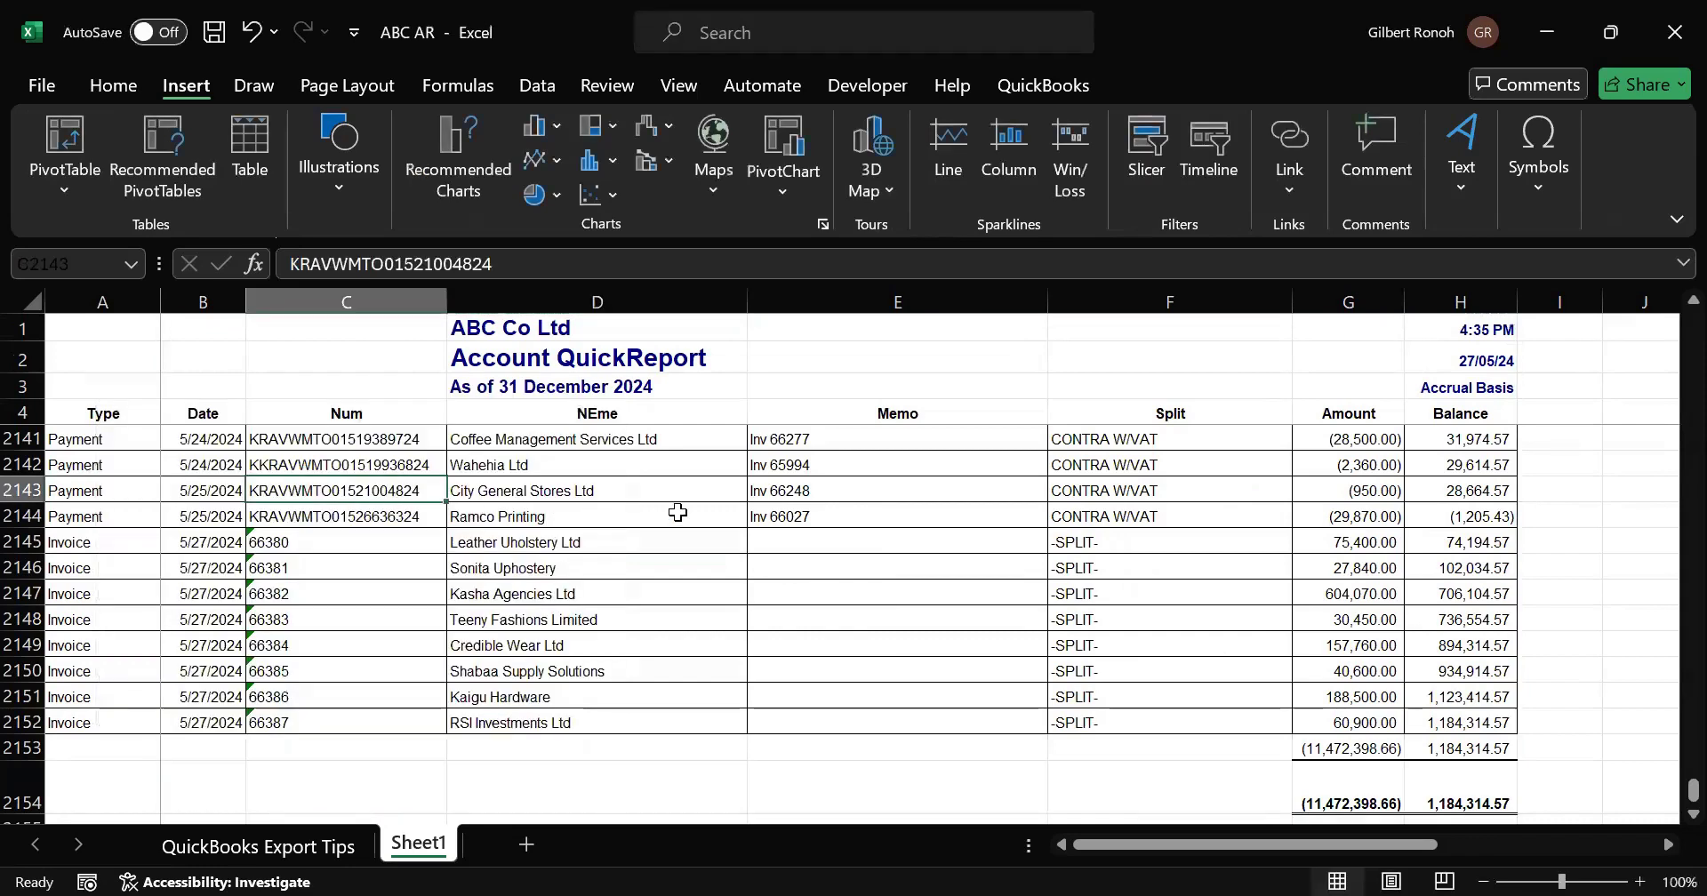
Step: Try to insert a recommended PivotTable based on the transaction data
drag(1693, 789, 1663, 263)
click(378, 545)
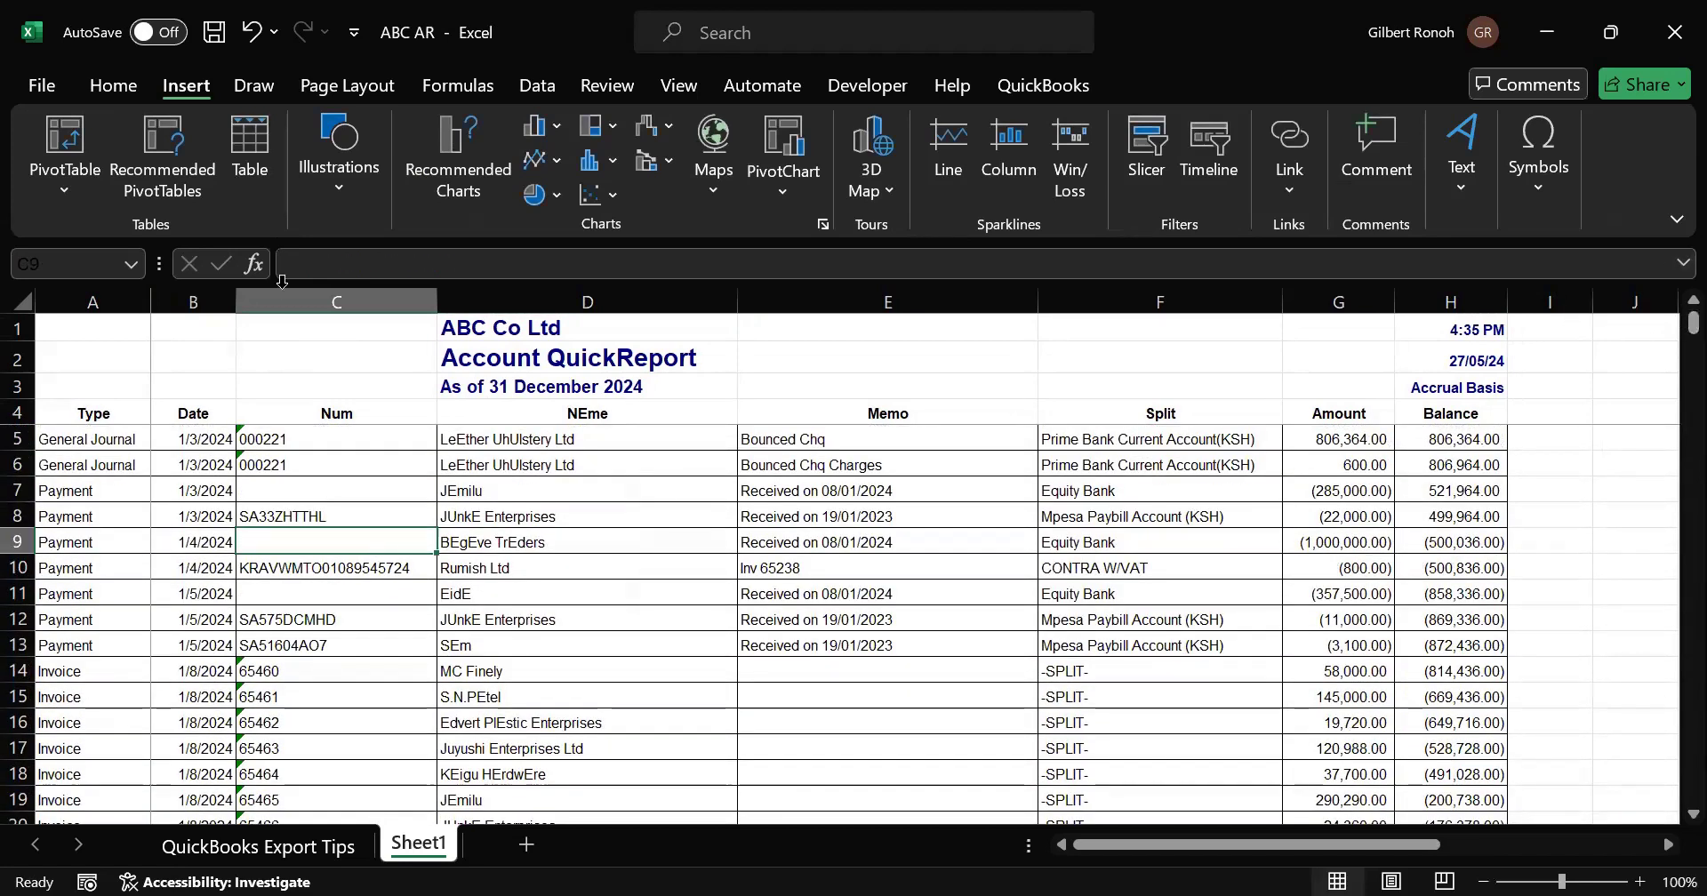
click(182, 189)
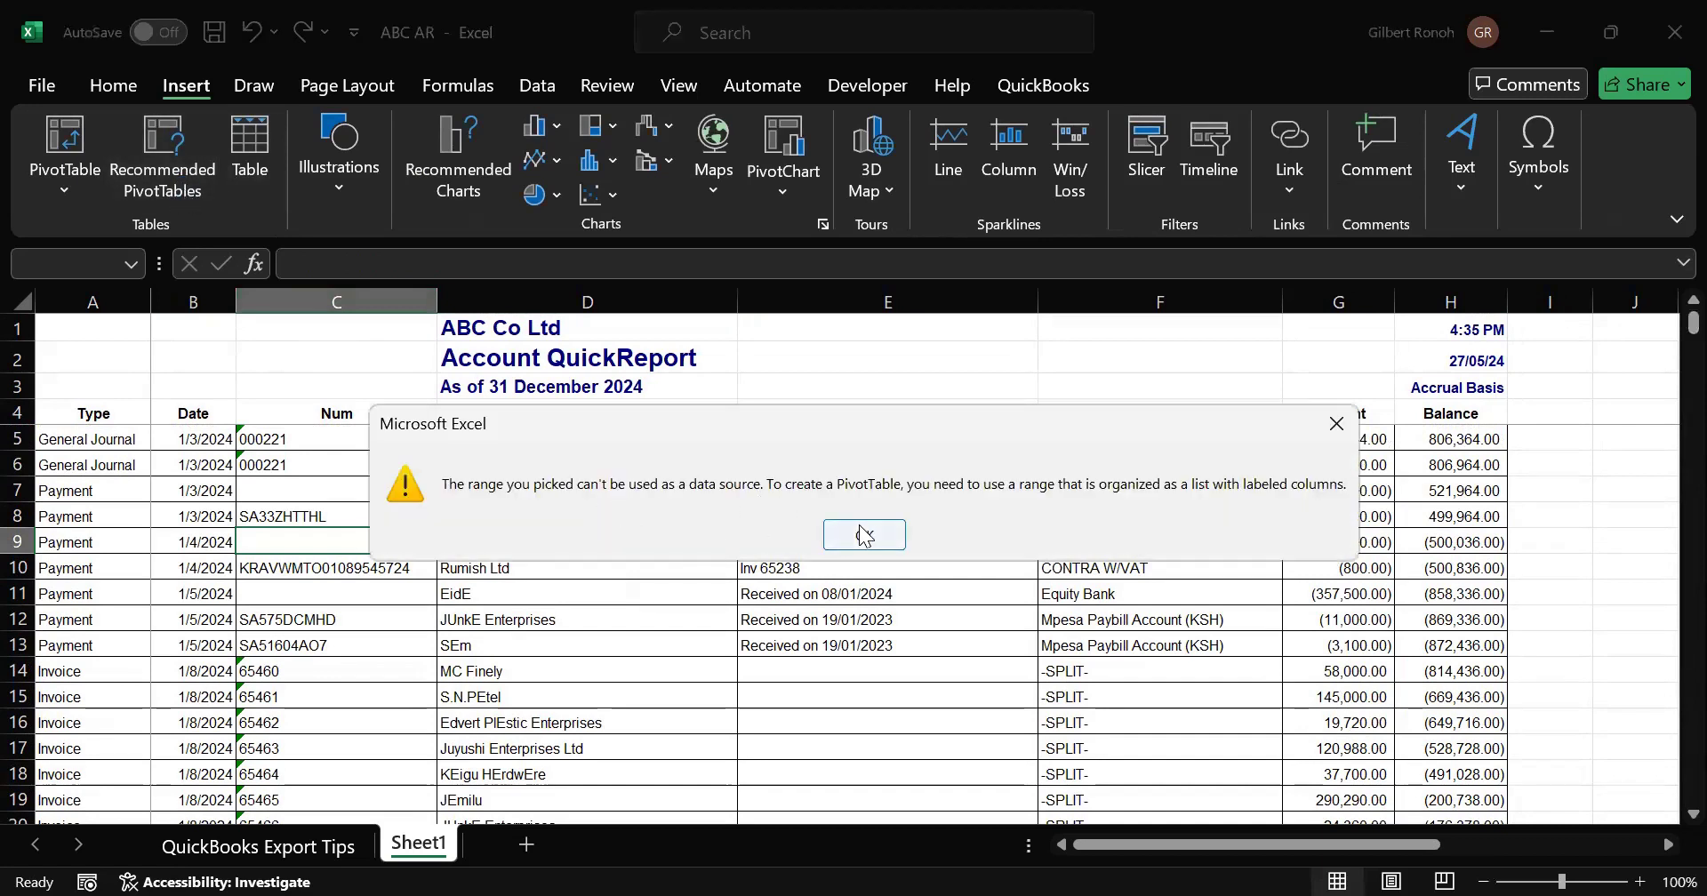
key(Return)
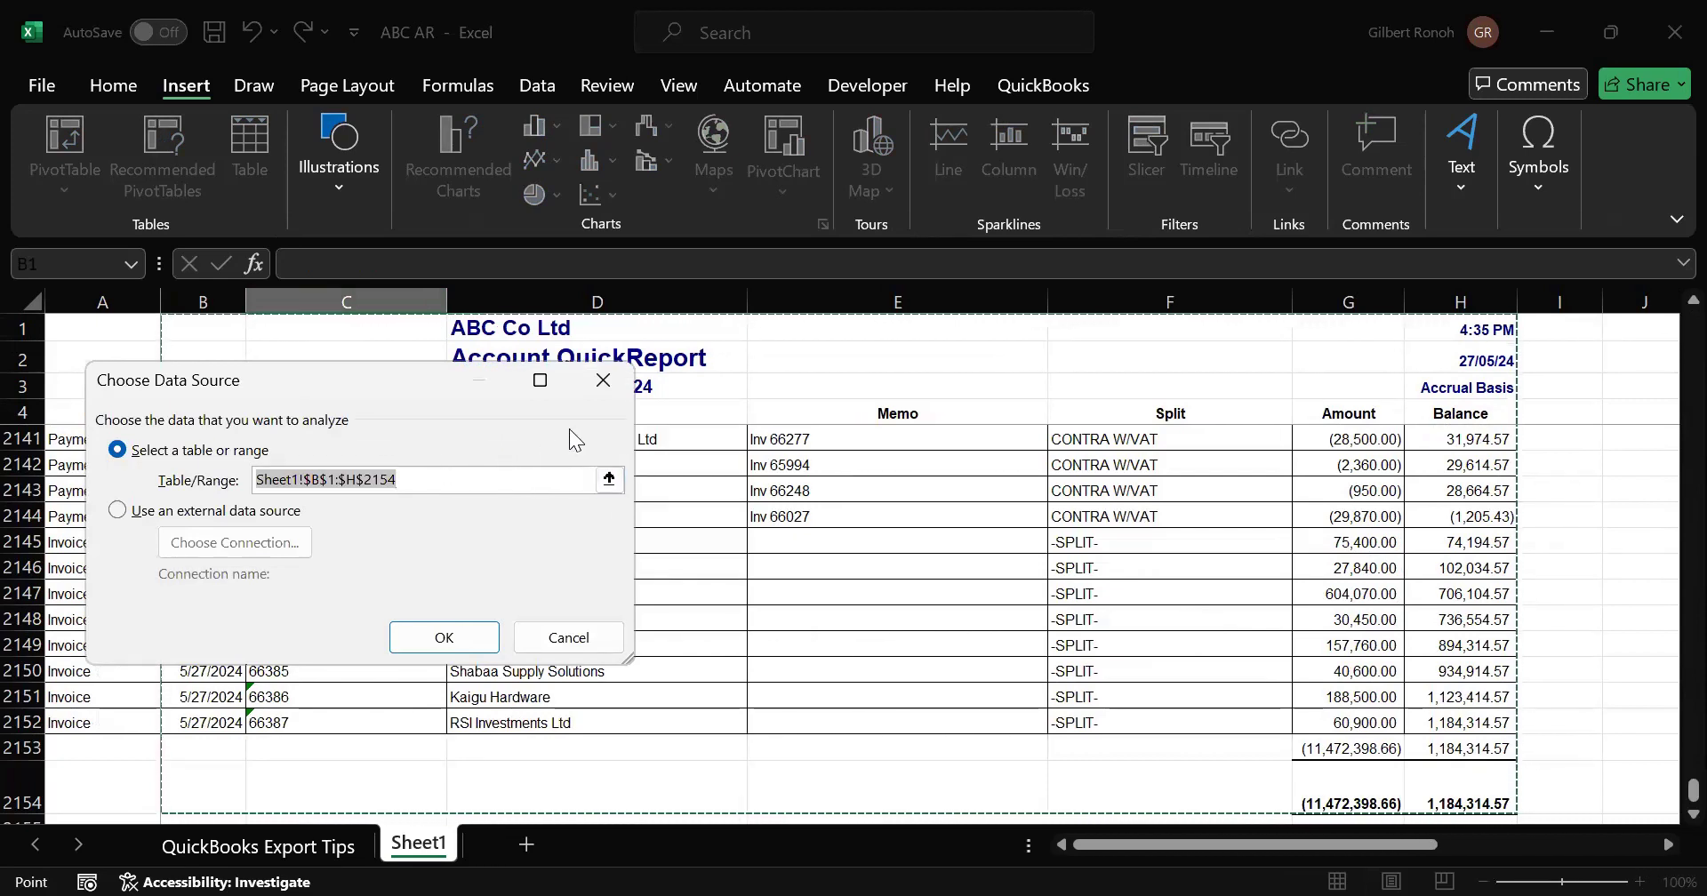
click(597, 387)
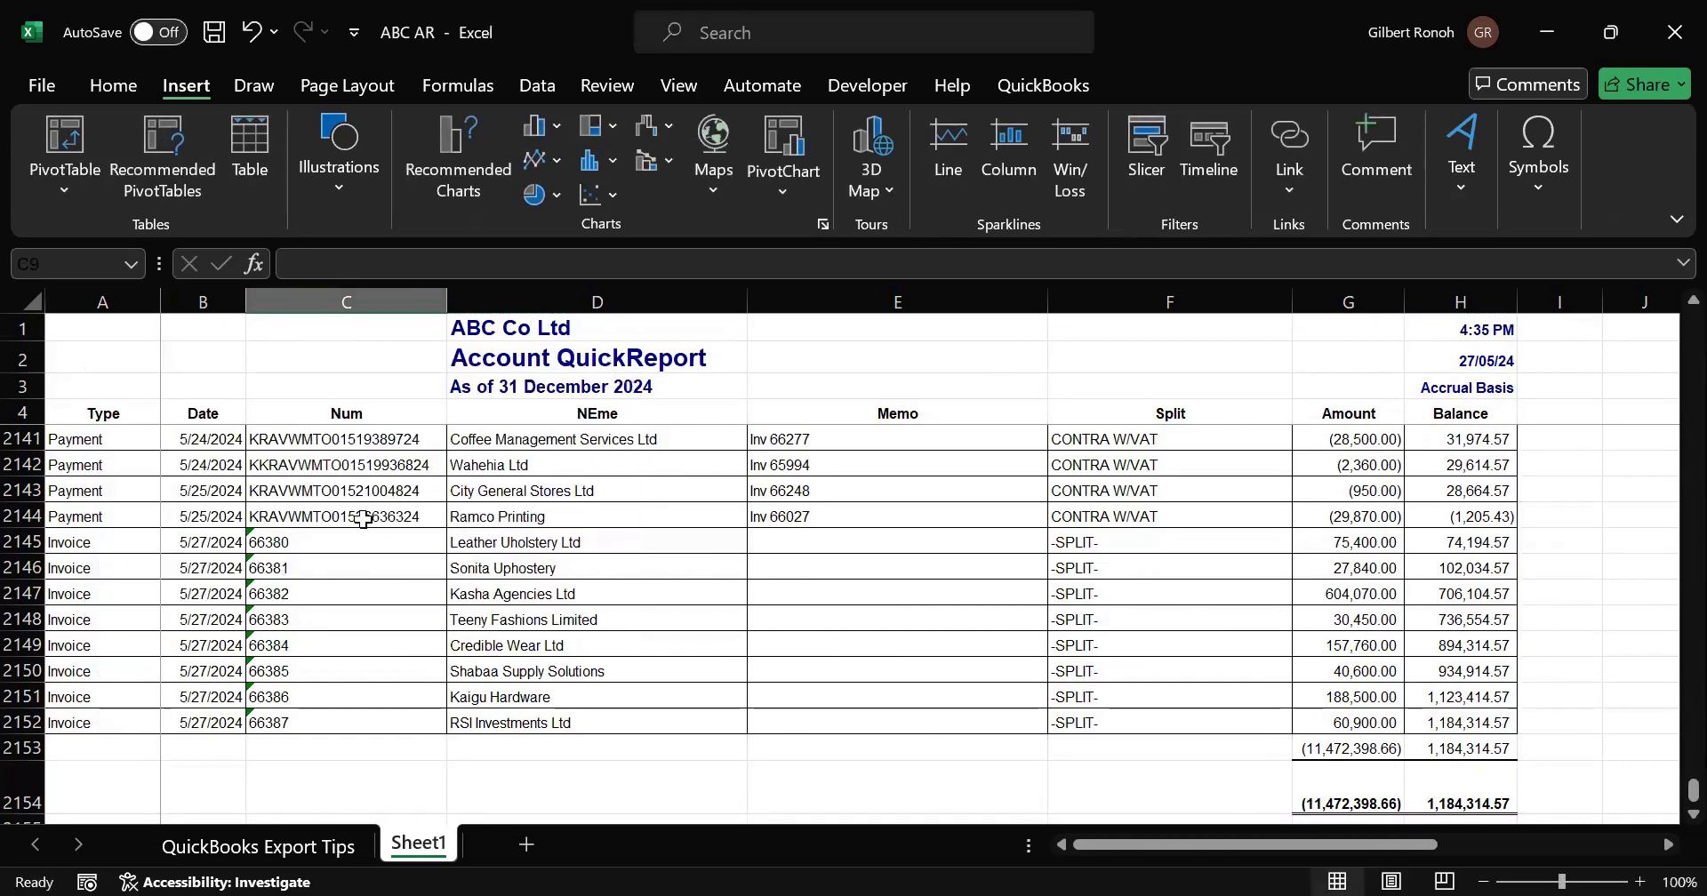
Step: Check the Type column entries in the last rows of the transaction data
click(127, 488)
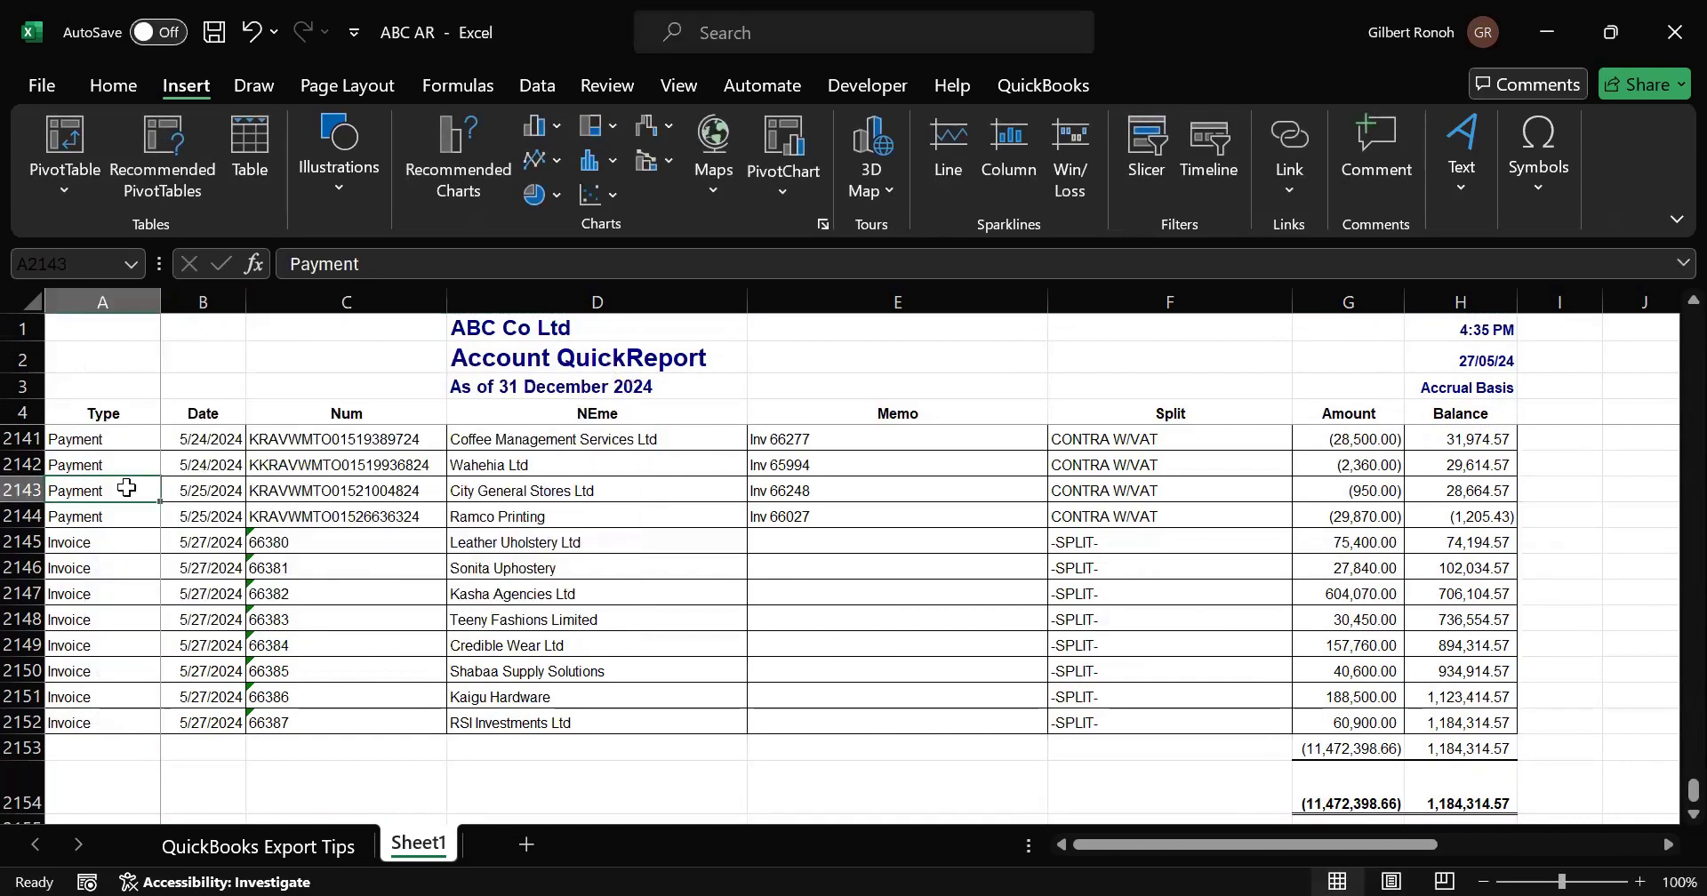
key(Up)
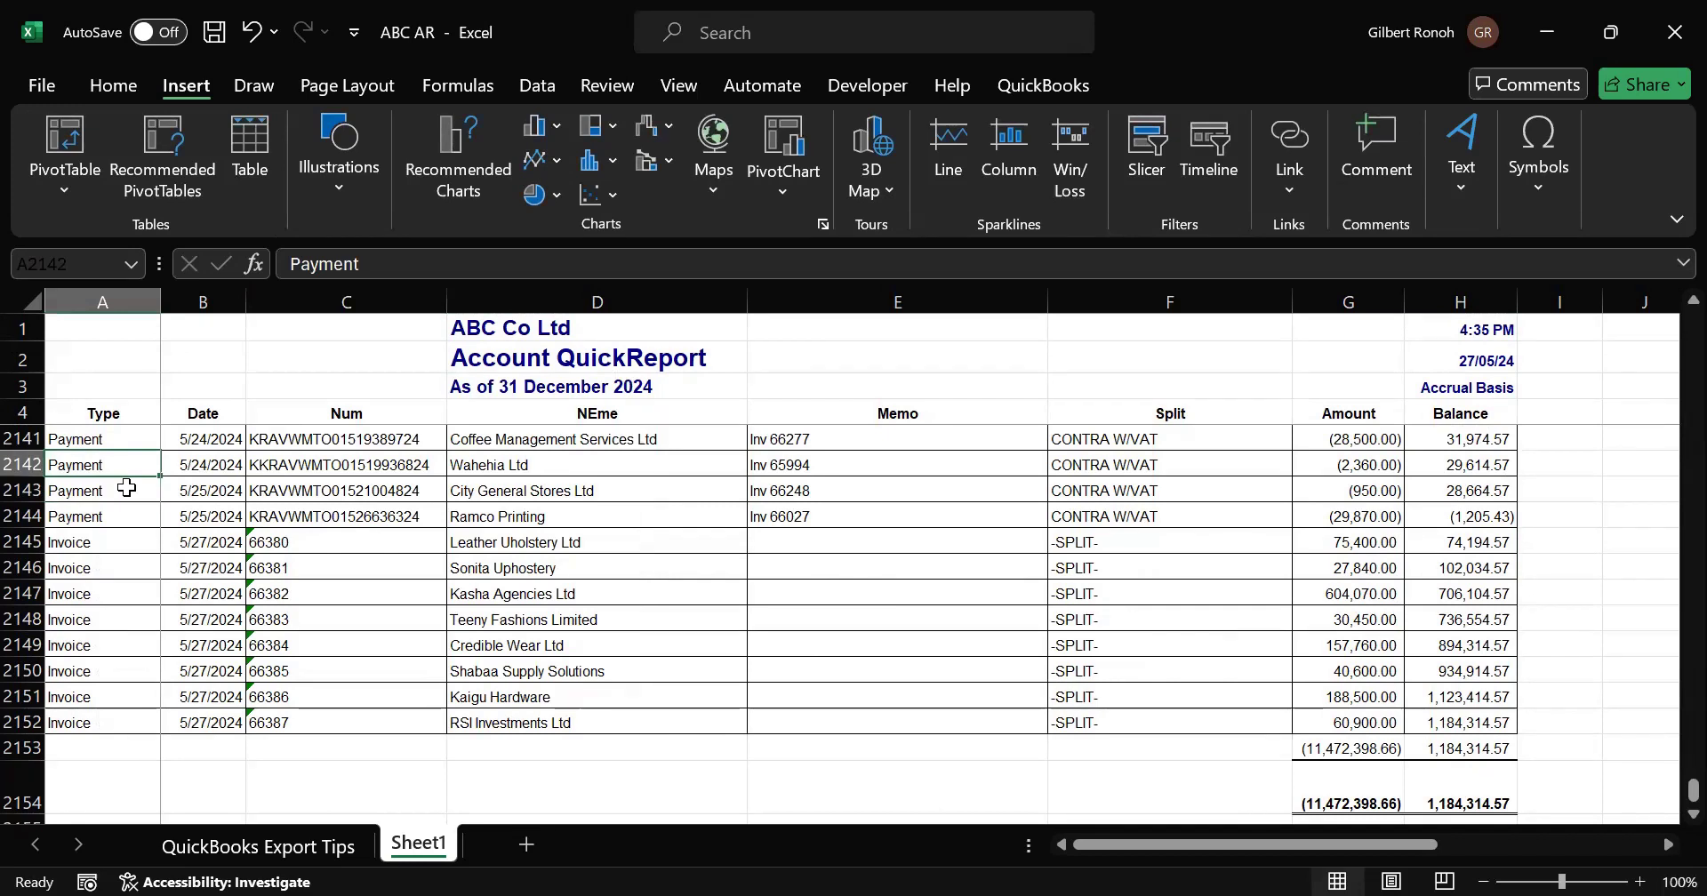
key(Down)
key(Down)
key(Down)
key(Down)
key(Down)
key(Down)
key(Down)
key(Down)
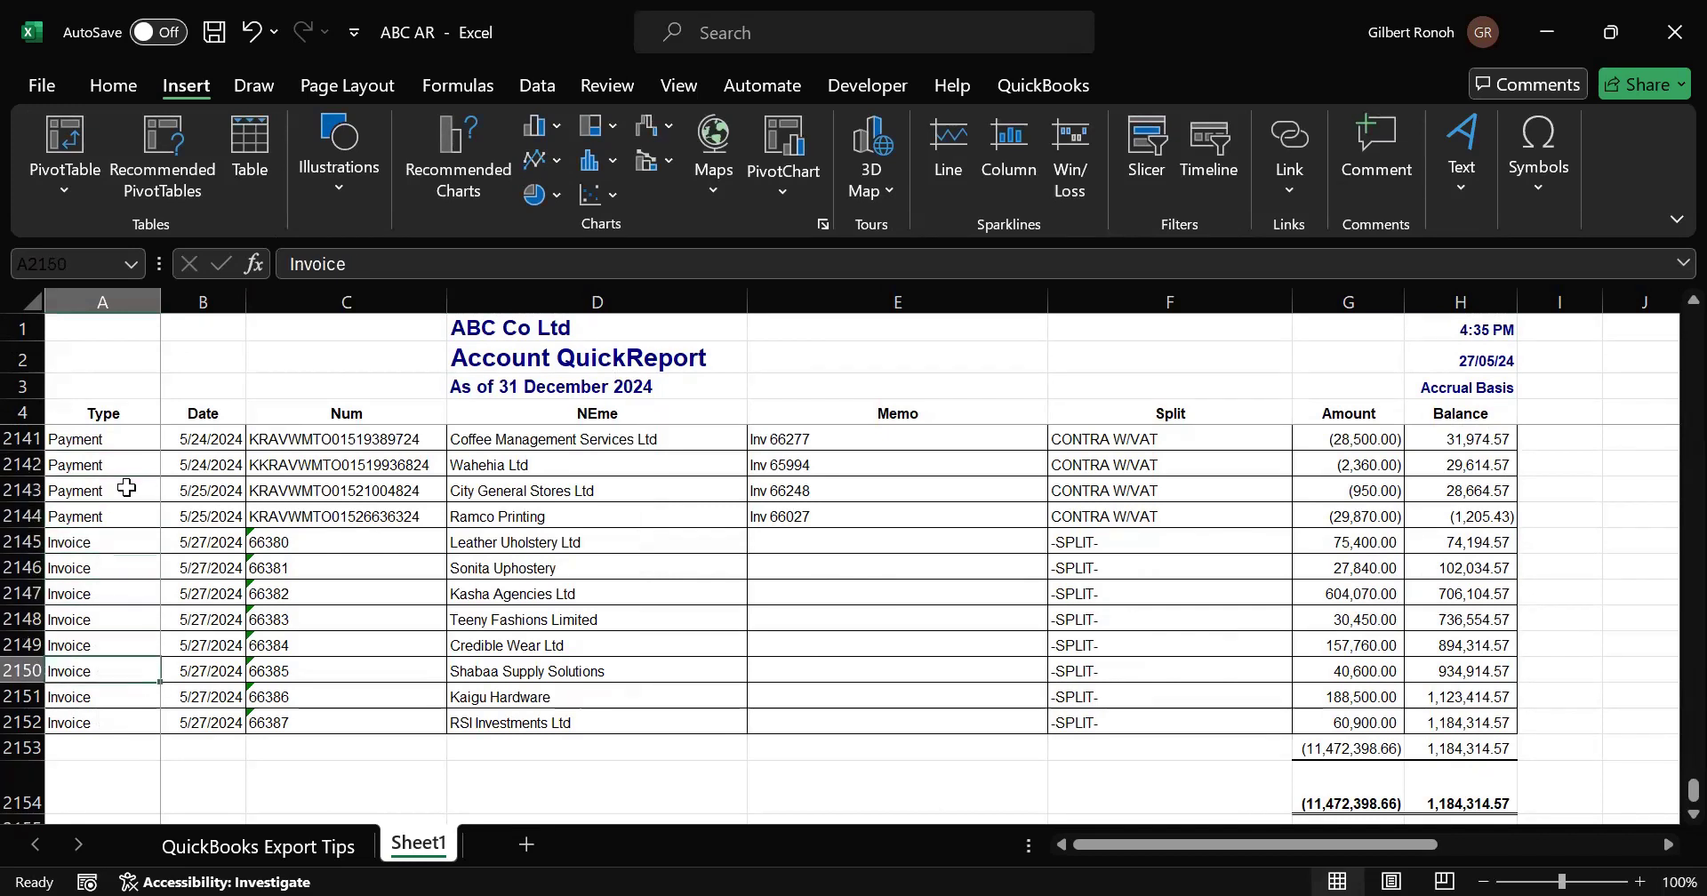
key(Down)
key(Down)
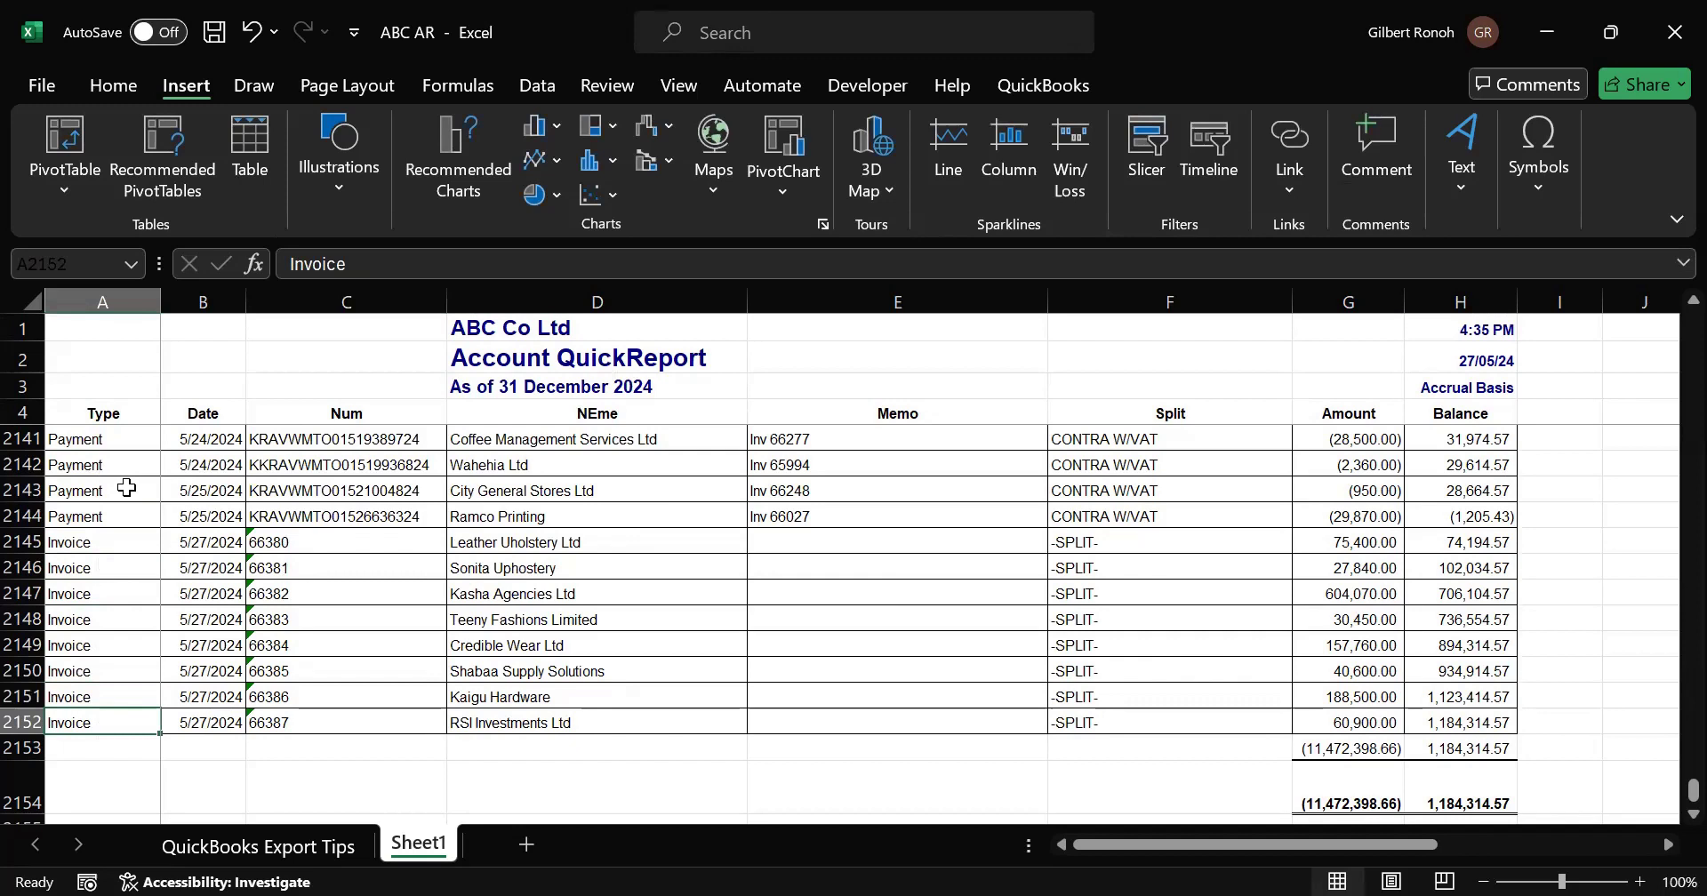
key(Up)
key(Up)
key(Up)
key(Up)
key(Up)
key(Up)
key(Up)
key(Up)
key(Up)
key(Up)
key(Up)
key(Up)
key(Up)
key(Up)
key(Up)
key(Up)
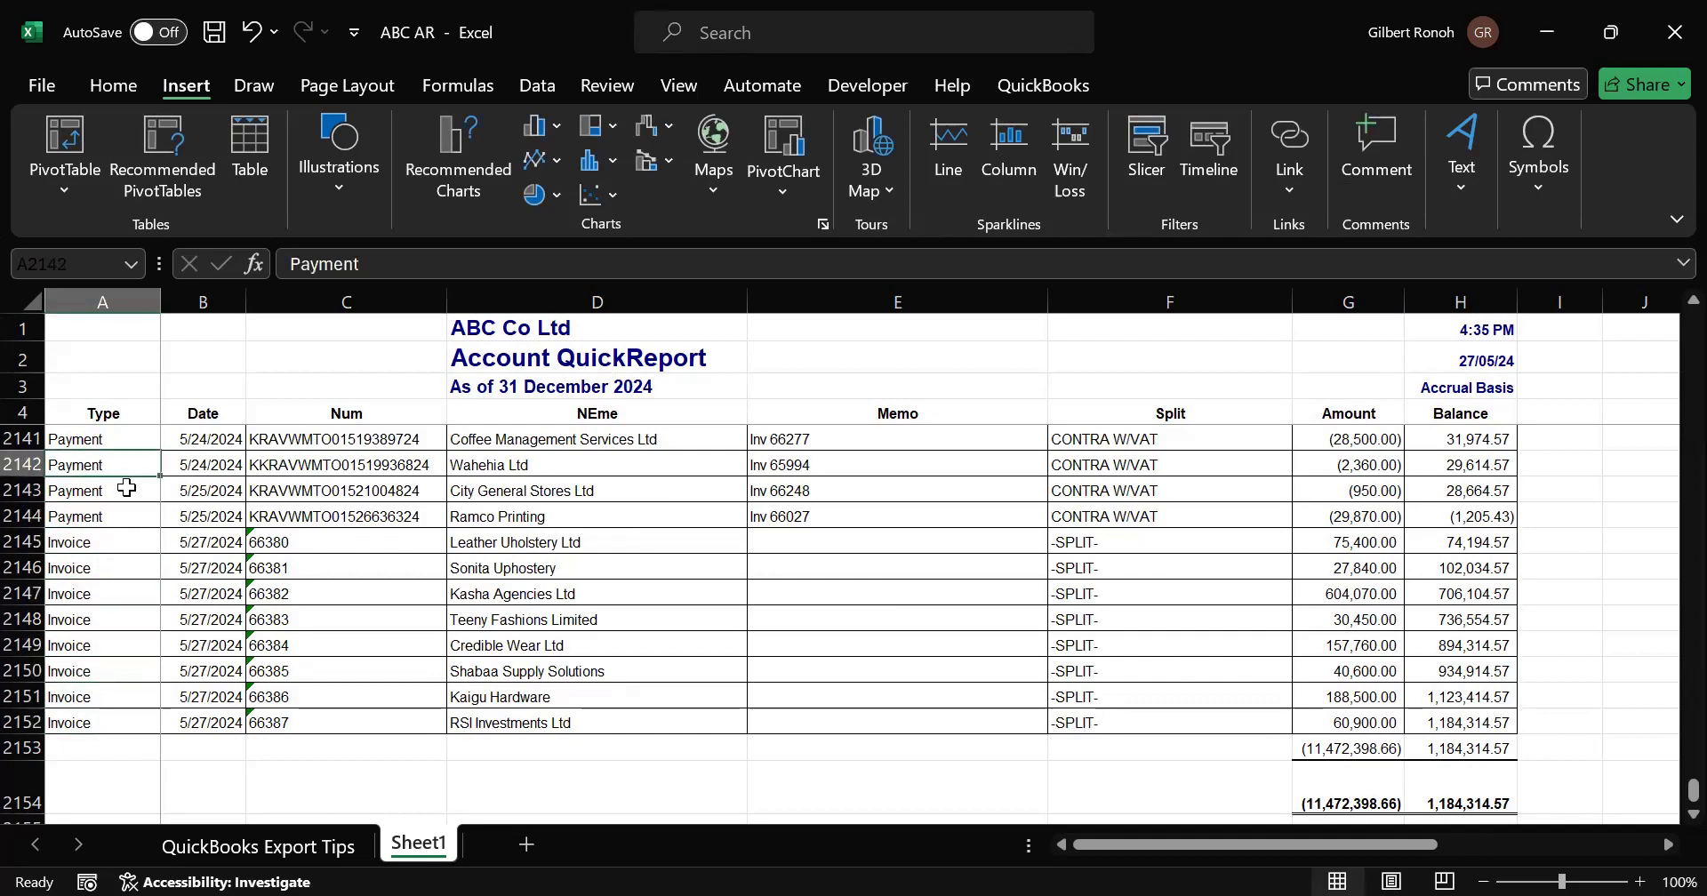
key(Up)
key(Up)
key(Up)
key(Up)
key(Up)
key(Up)
key(Up)
key(Up)
key(Up)
key(Up)
key(Up)
key(Up)
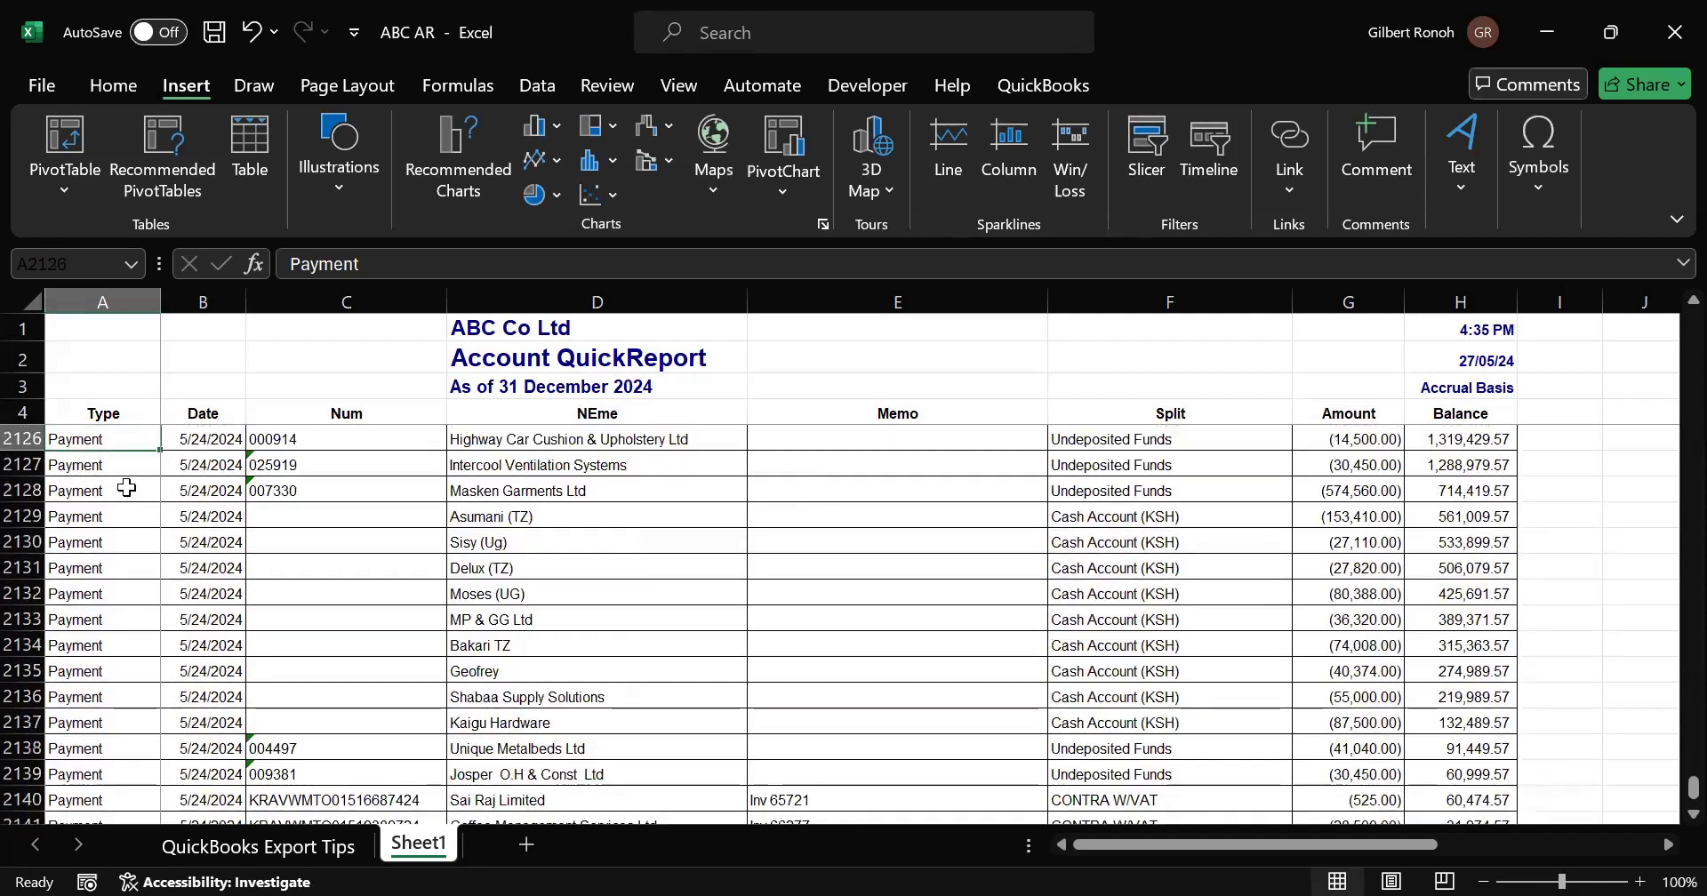
Step: Go back to the start of the transaction data and select cell A9 in the Type column
drag(1693, 787, 1665, 258)
drag(1693, 325, 1667, 311)
click(684, 594)
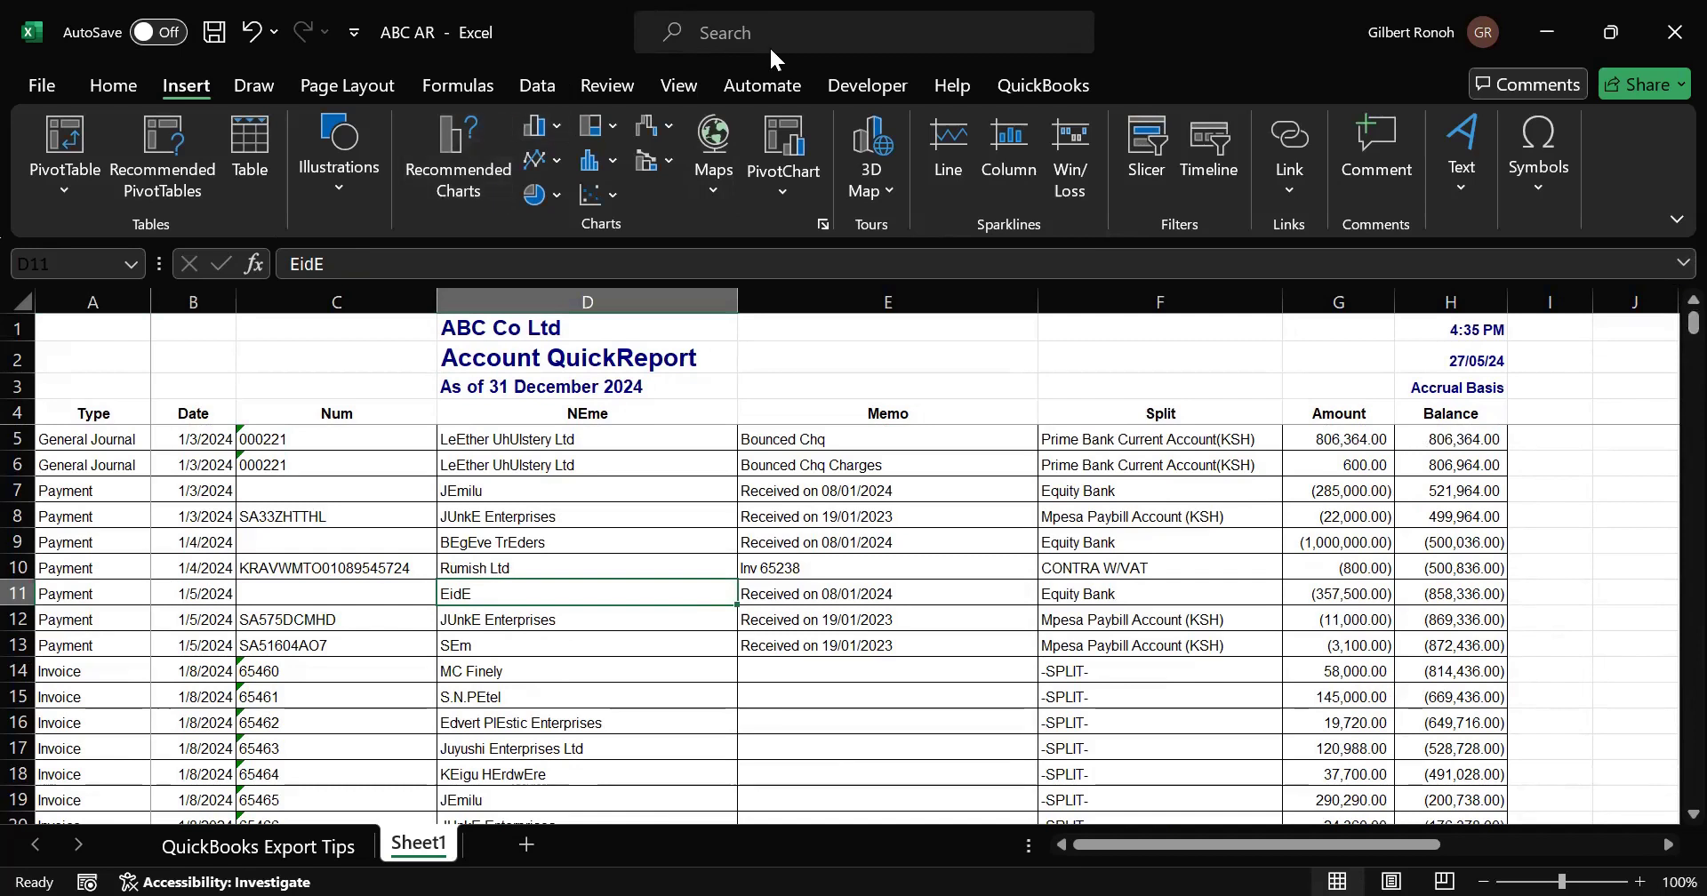
click(93, 438)
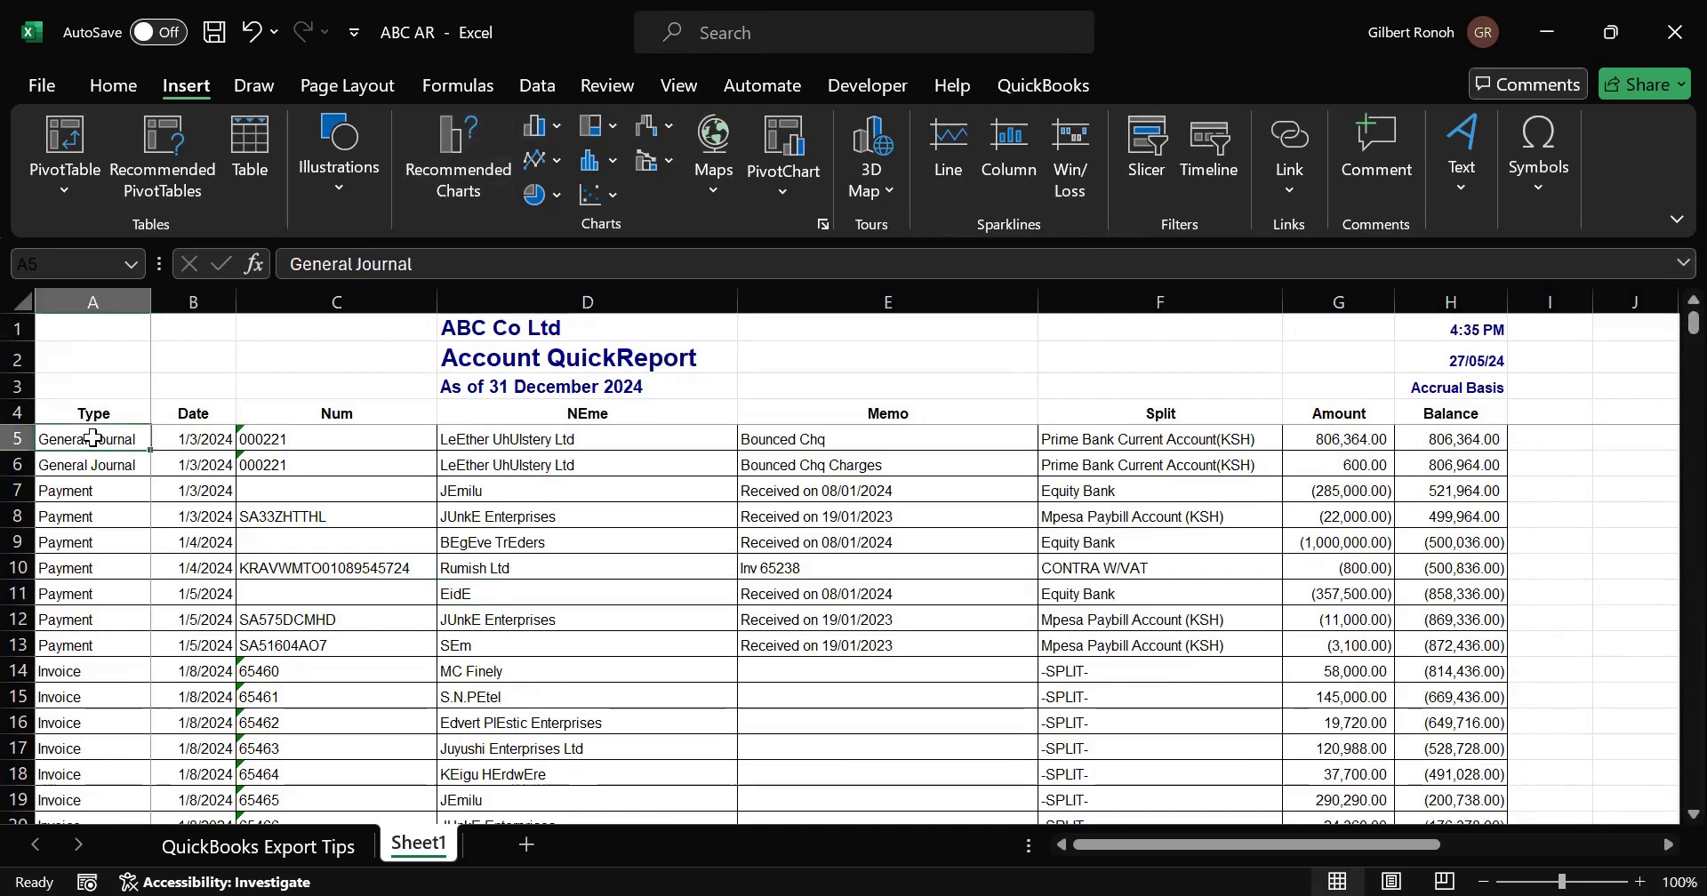
click(134, 535)
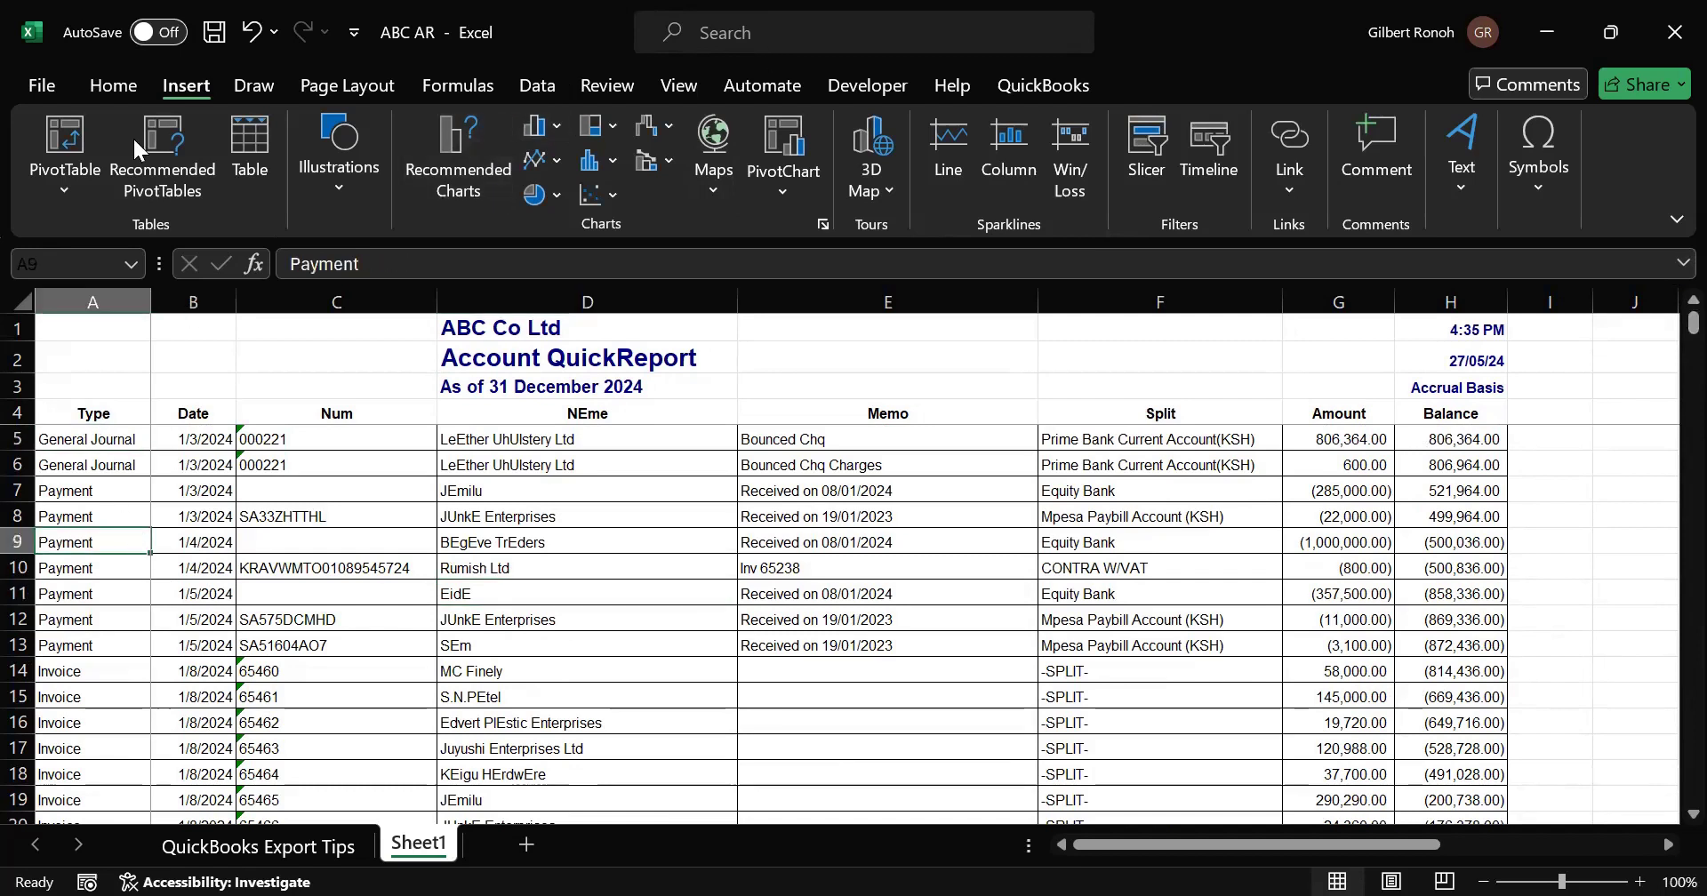
click(55, 178)
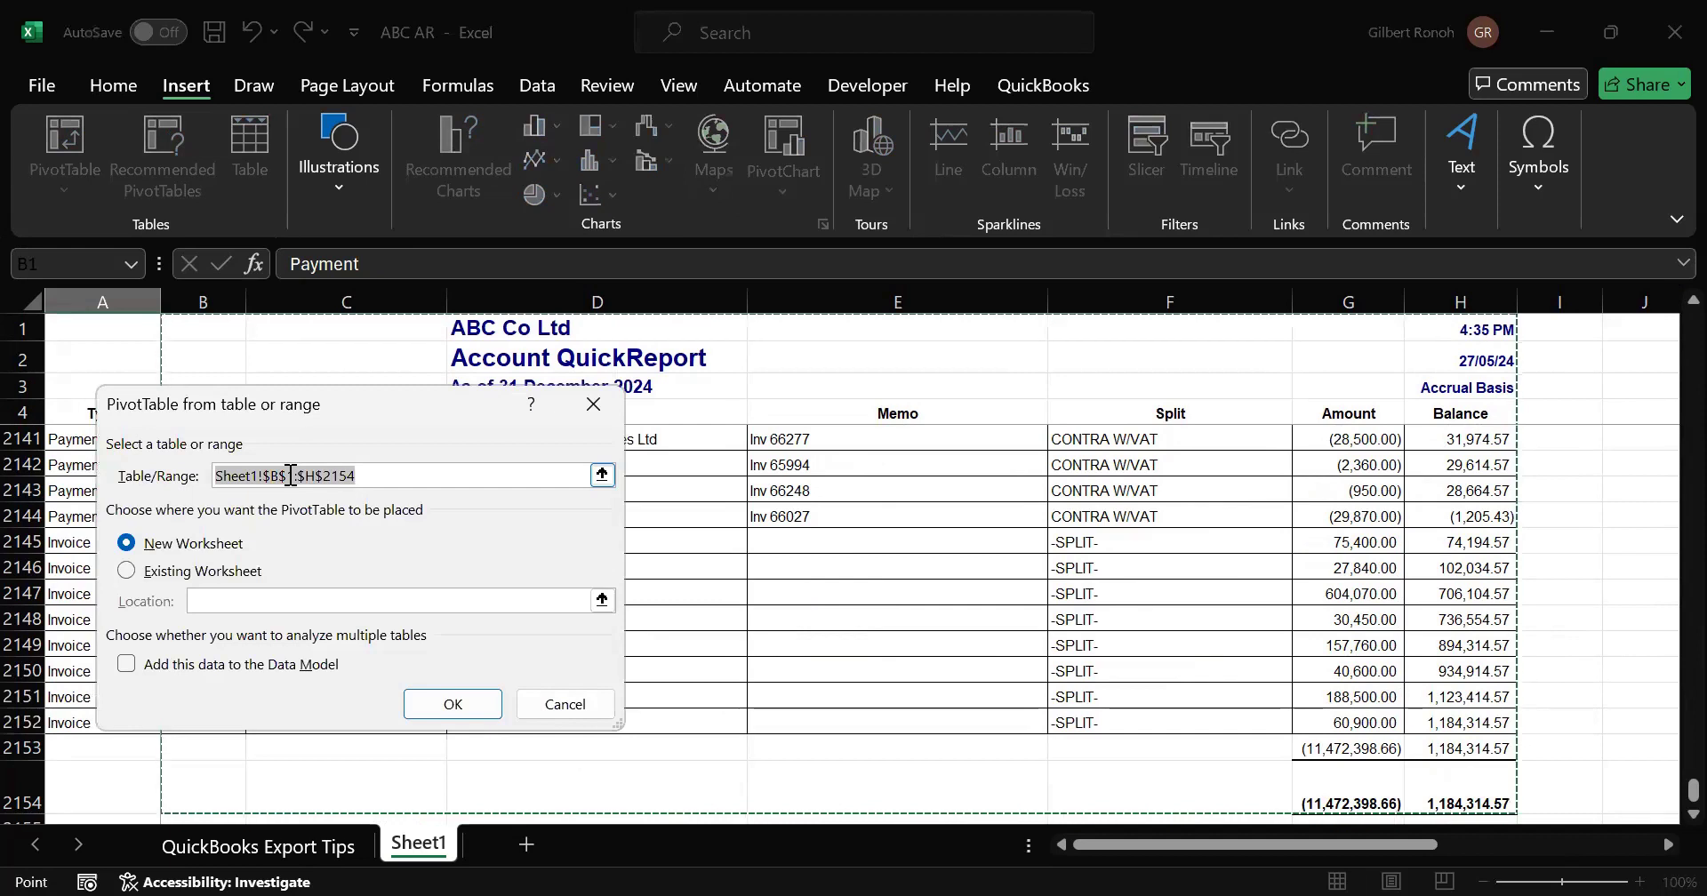
click(279, 476)
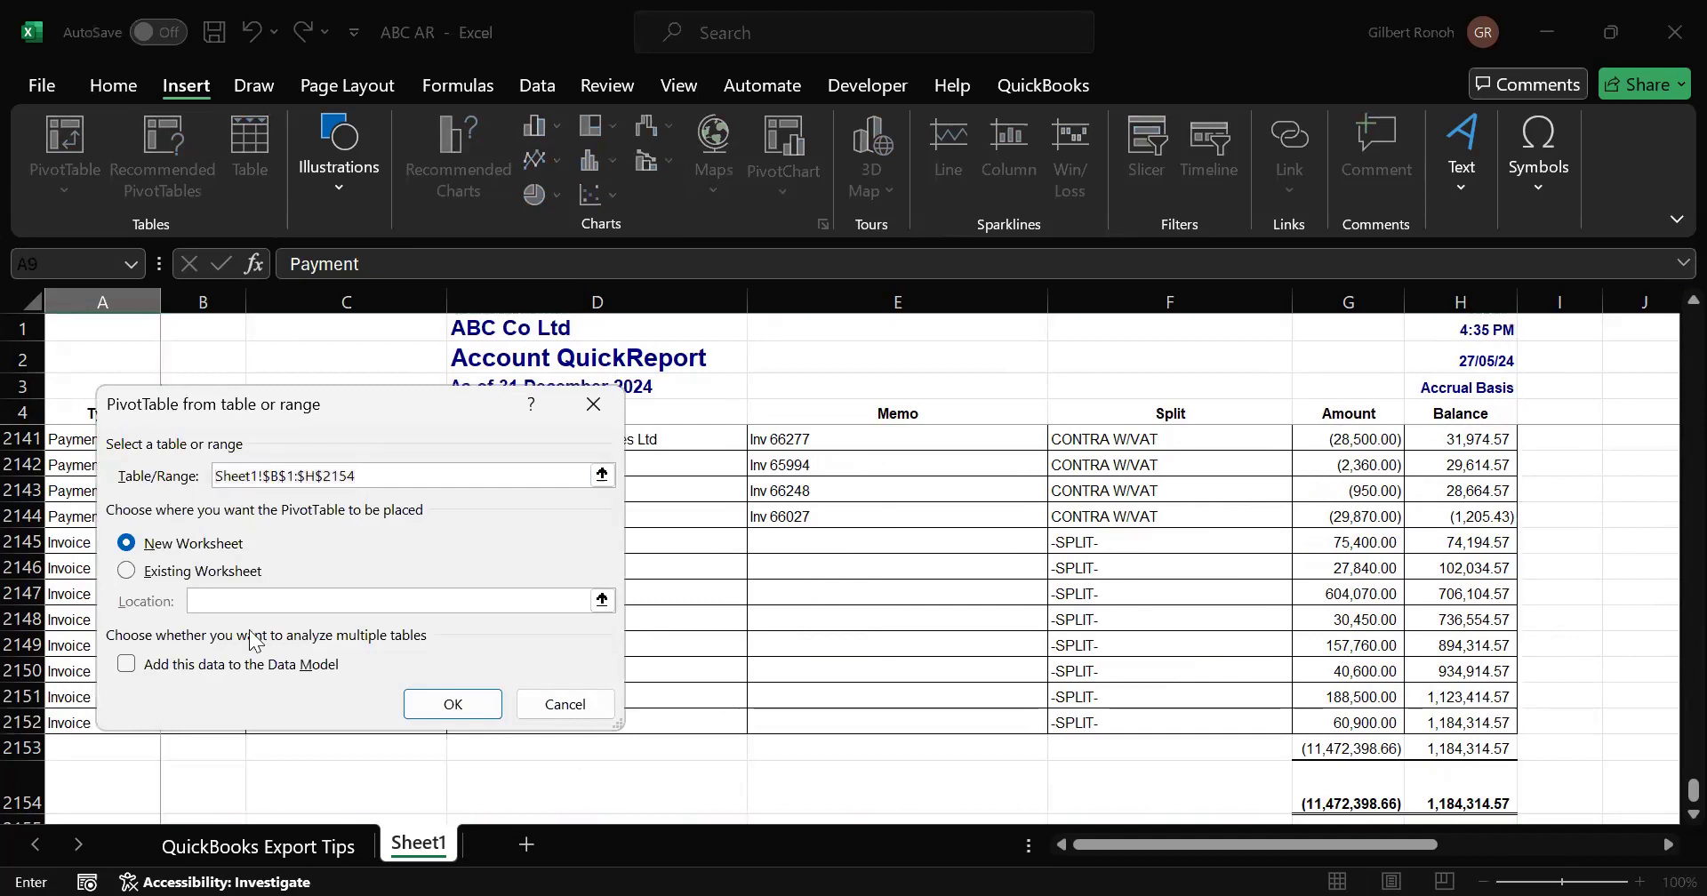
key(BackSpace)
text(a)
key(Right)
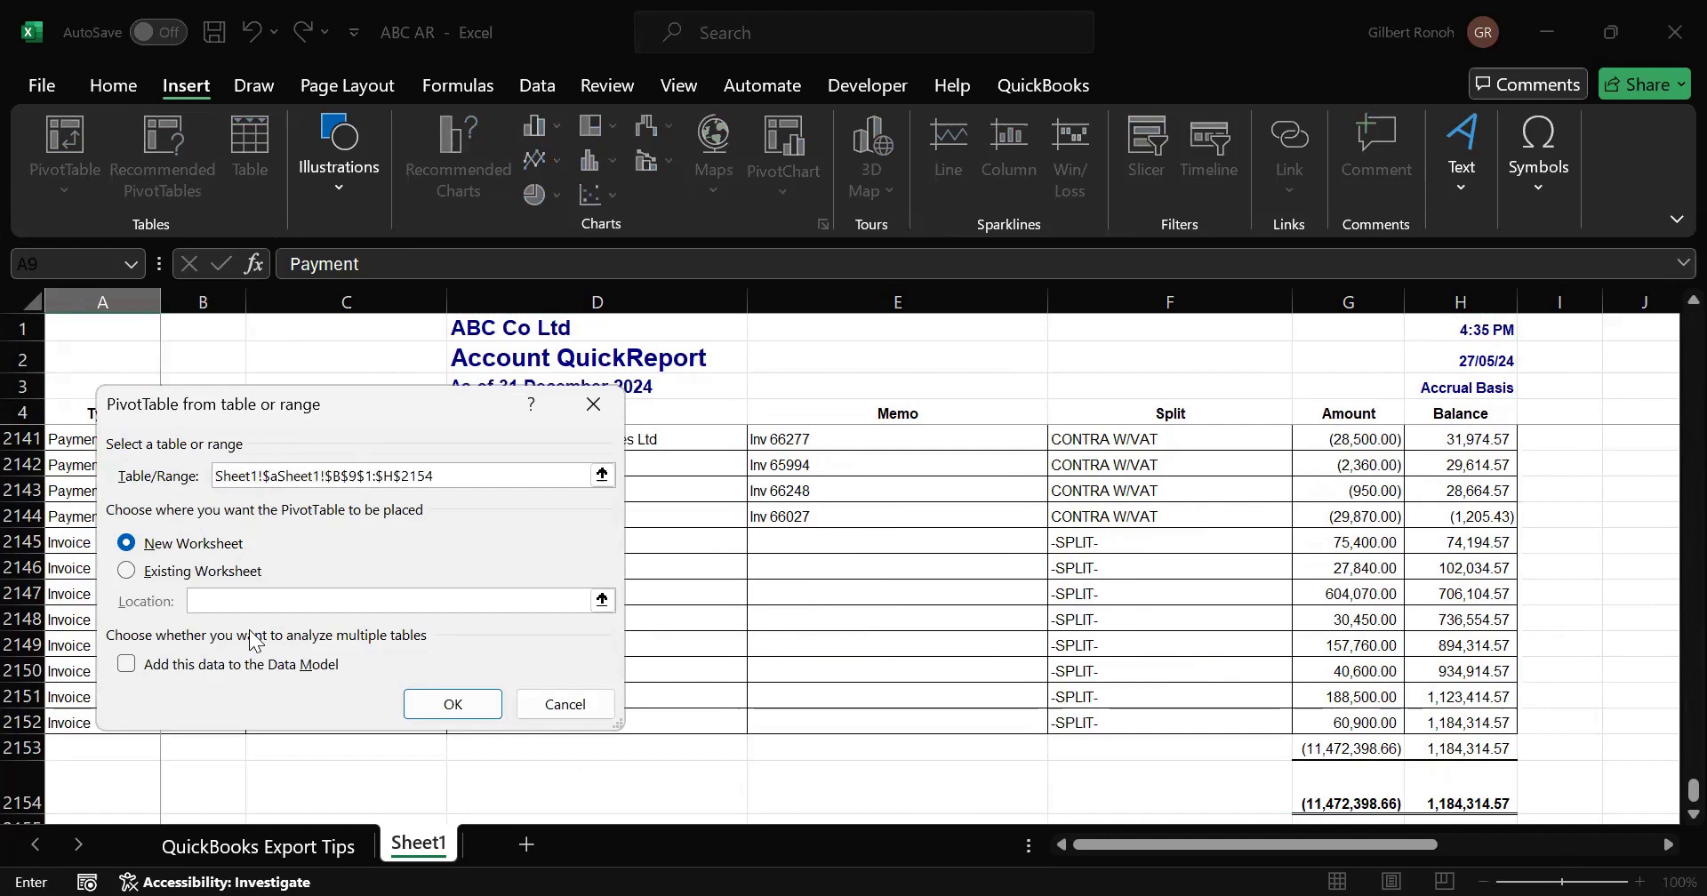
key(Right)
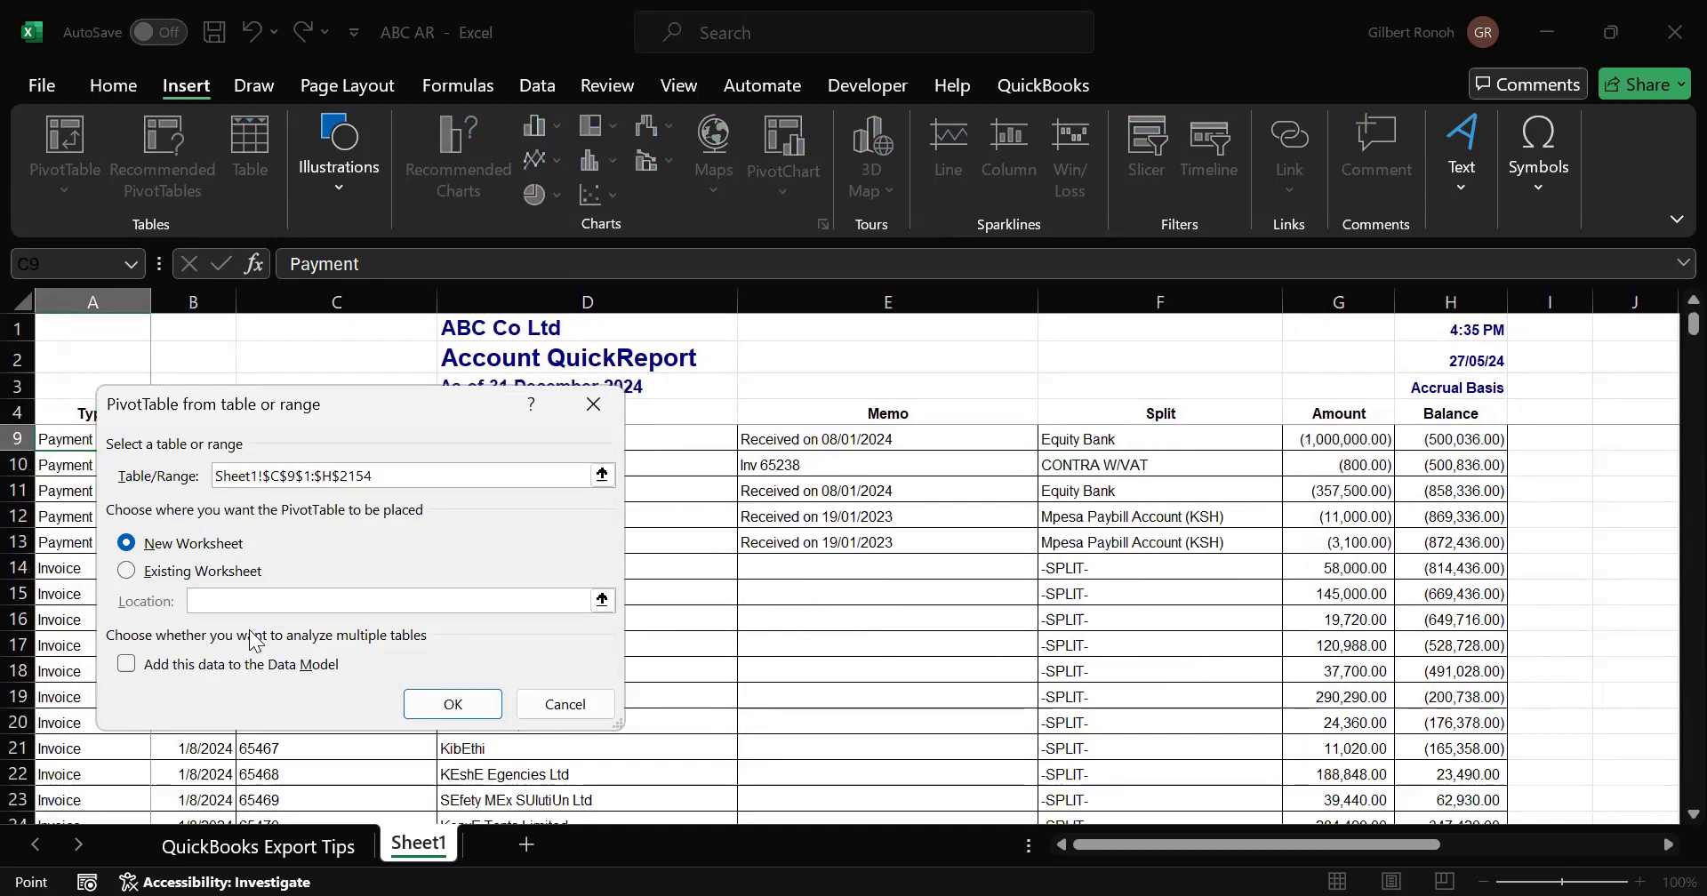
key(BackSpace)
text(5)
key(Right)
key(BackSpace)
key(BackSpace)
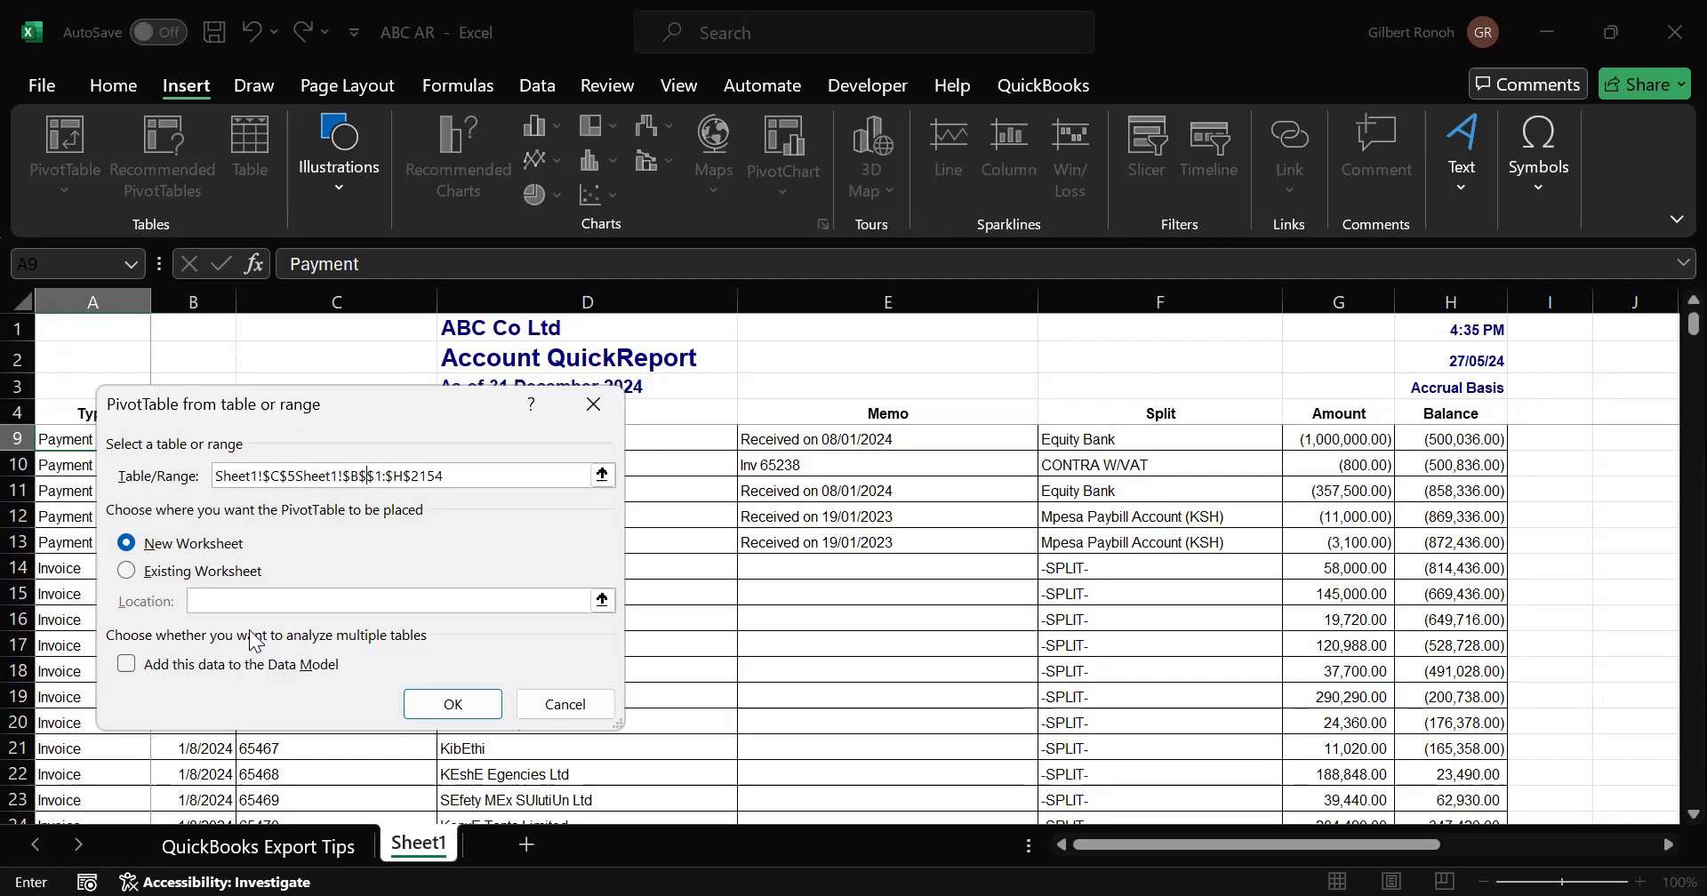
key(BackSpace)
key(BackSpace)
key(BackSpace)
click(594, 405)
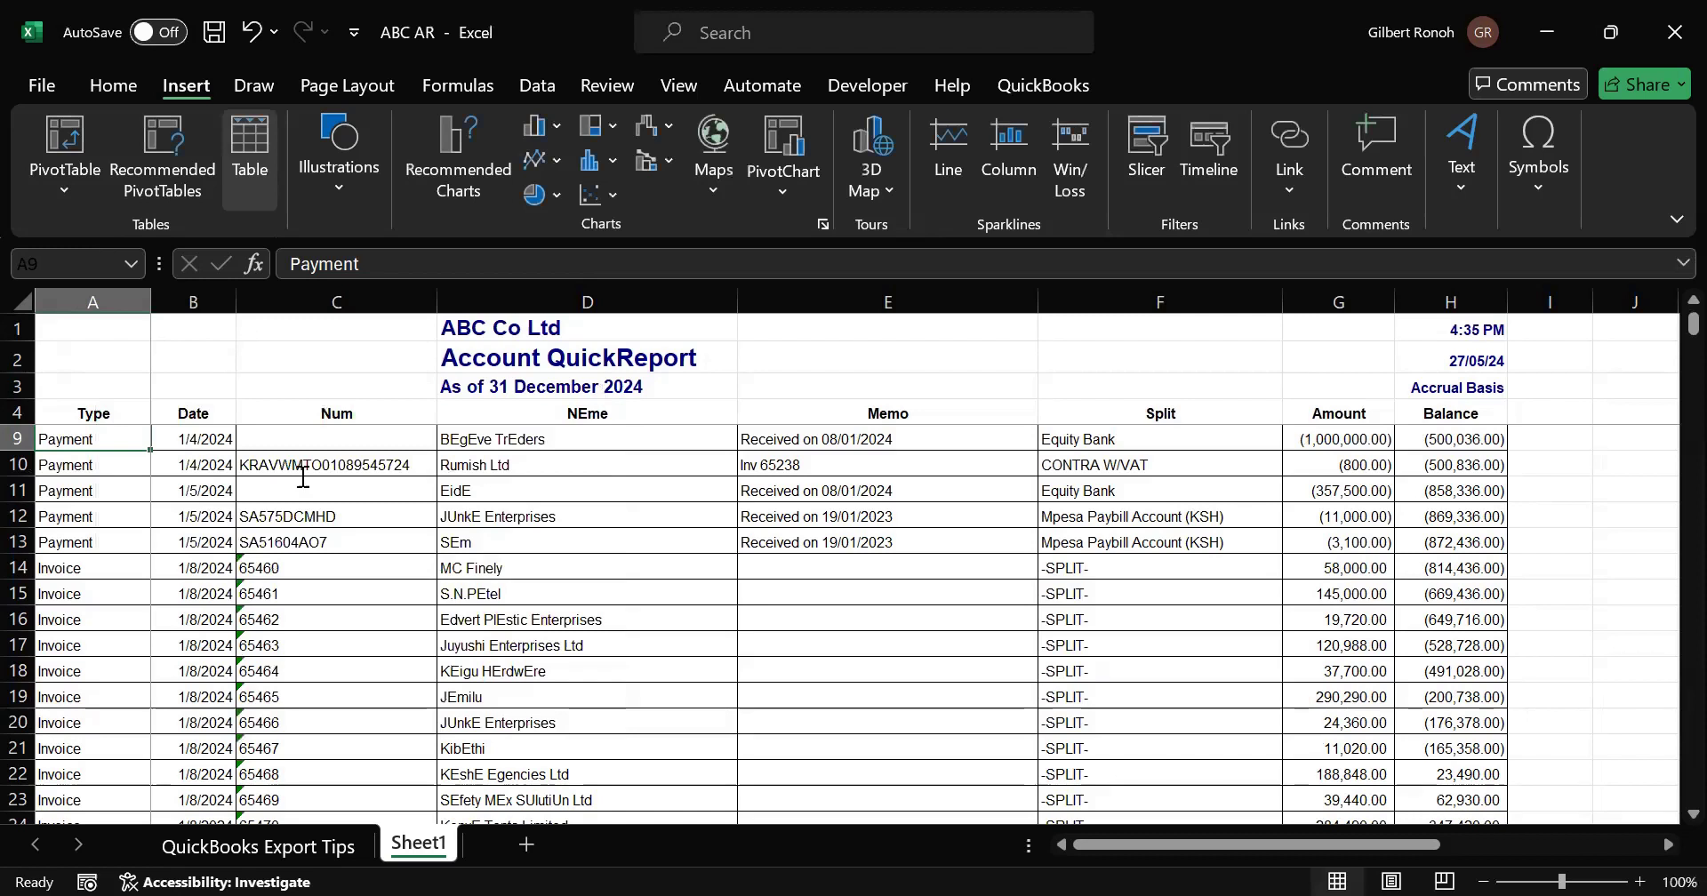
Step: Start a PivotTable from a table or range and set its source range to Sheet1!a5:h2152
key(Return)
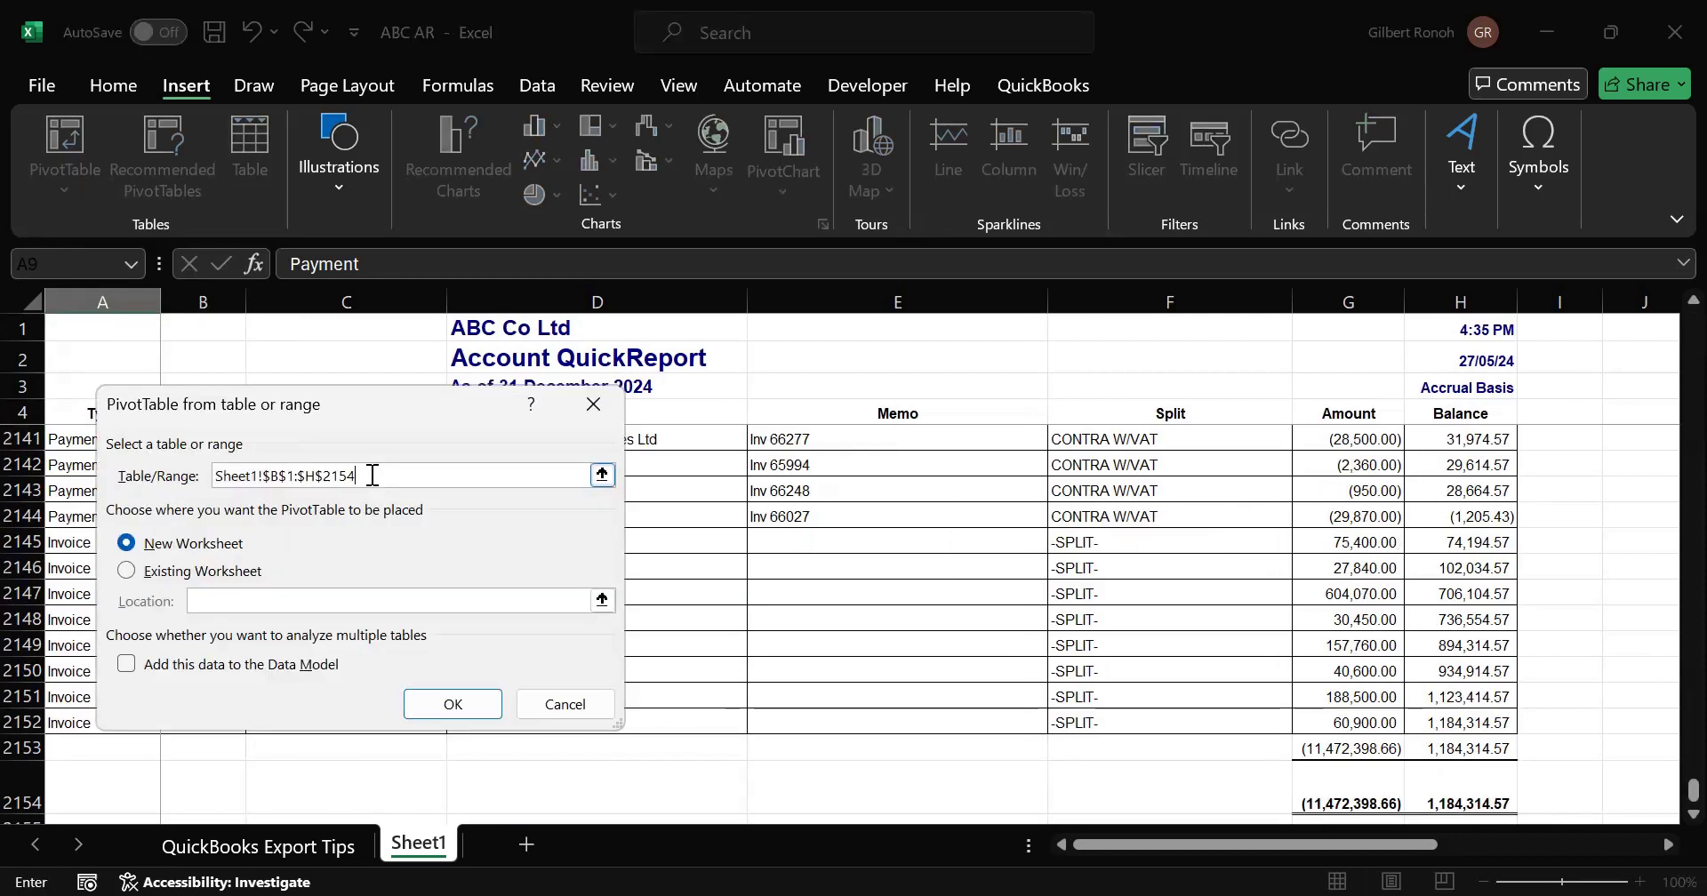
key(BackSpace)
text(2)
key(Left)
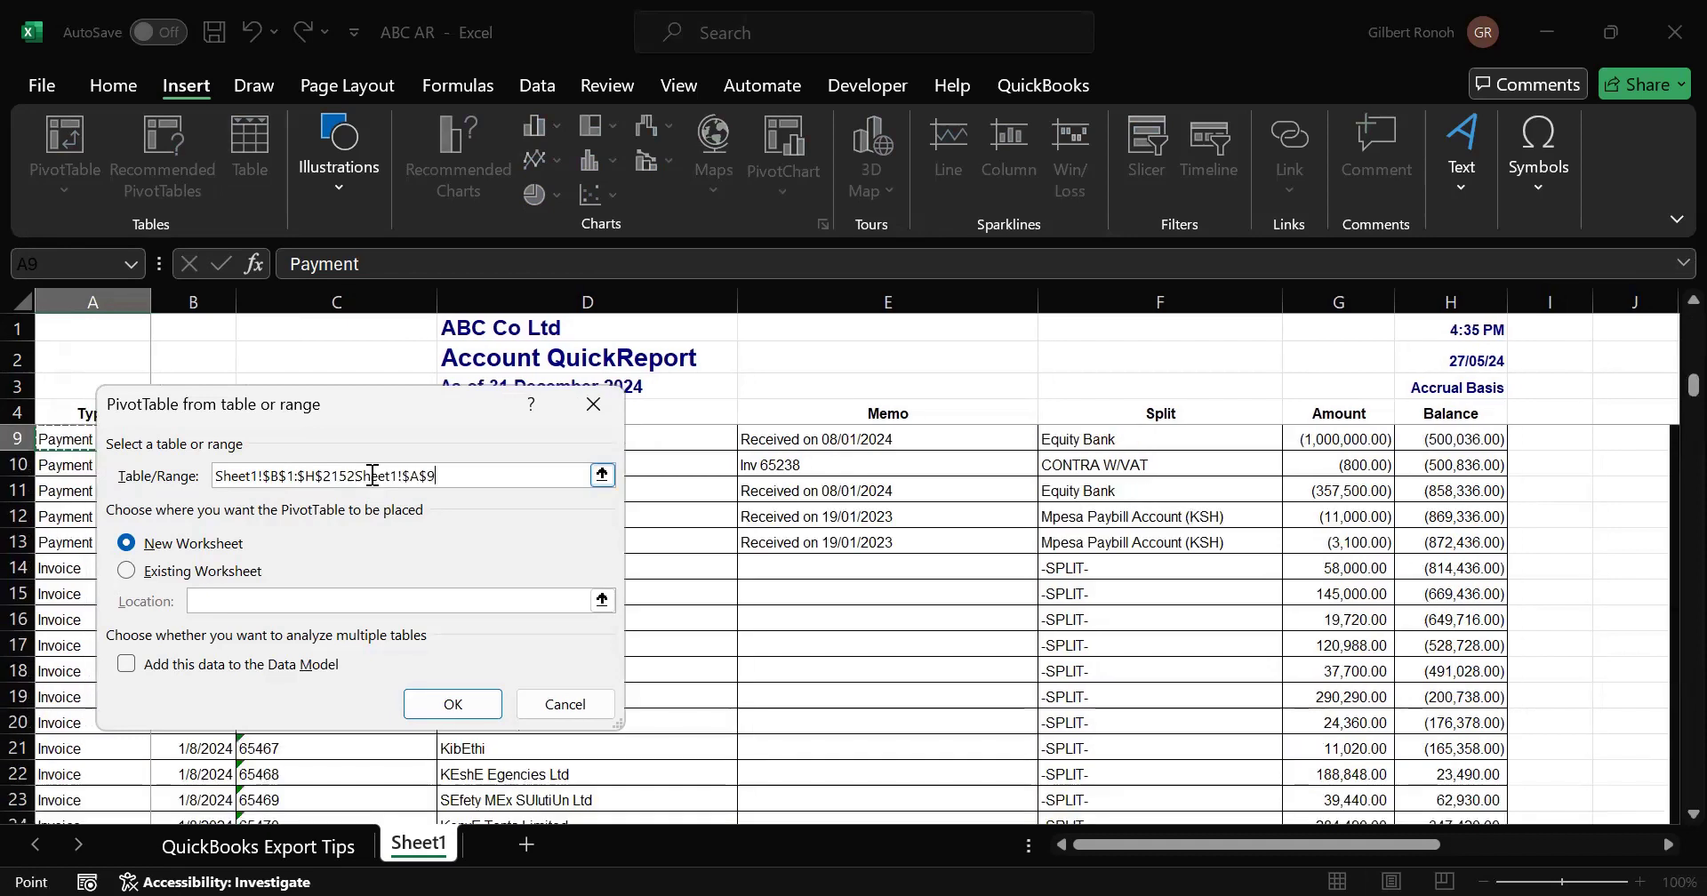
key(Left)
key(BackSpace)
key(BackSpace)
key(BackSpace)
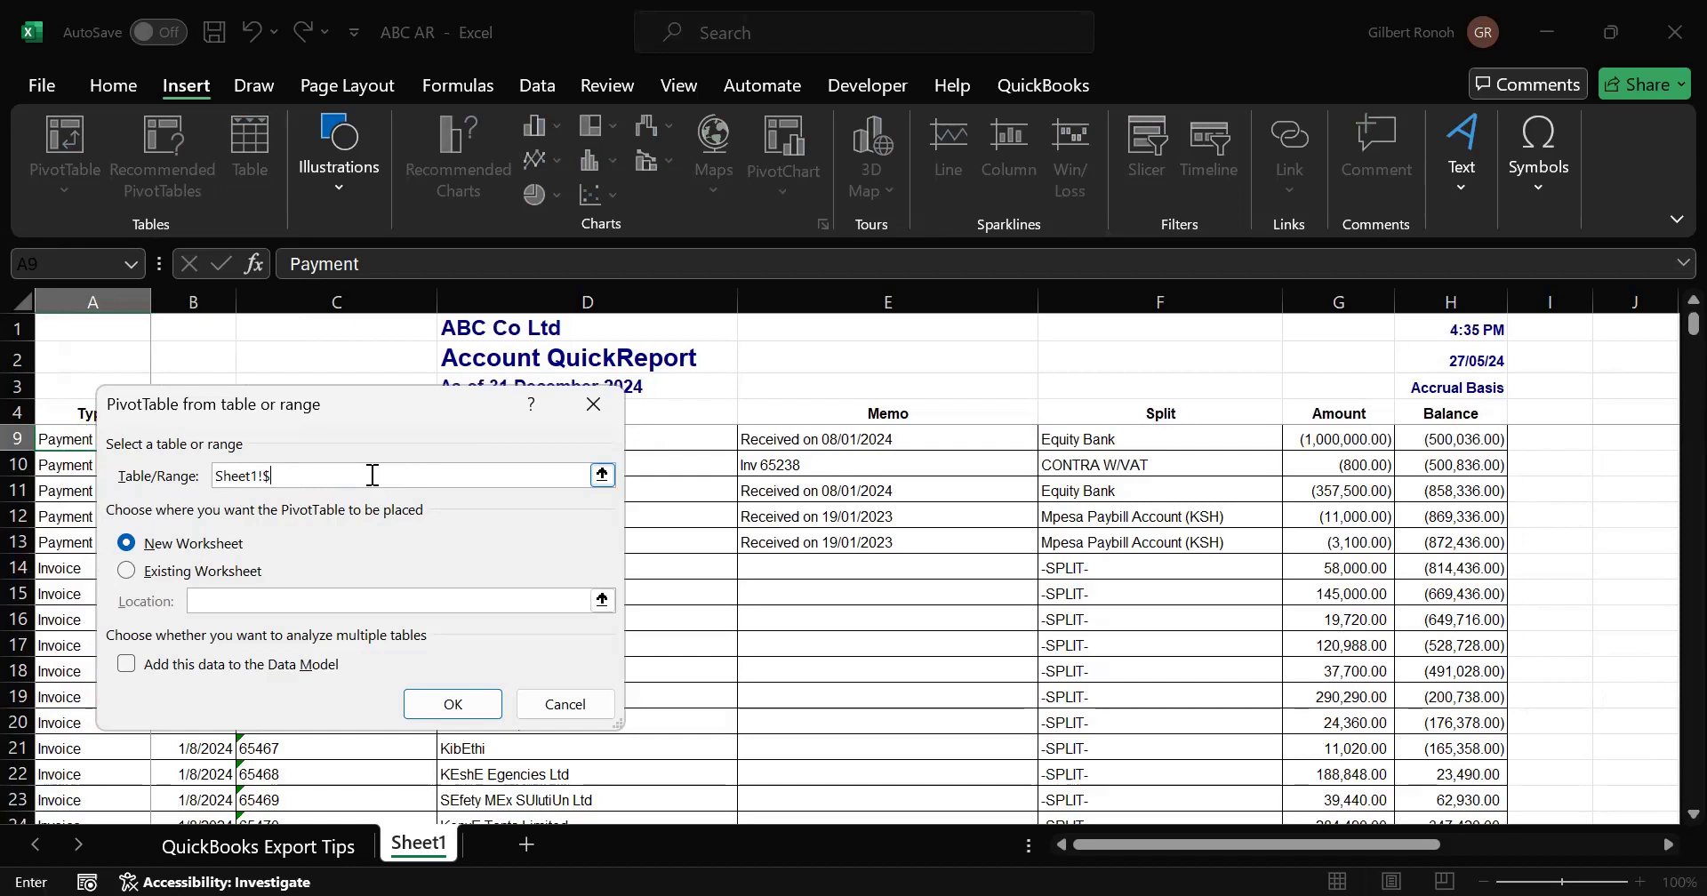
key(BackSpace)
text(a)
text(5:h2152)
Step: Choose a new worksheet as the PivotTable's location and create the PivotTable
click(272, 478)
click(127, 572)
click(325, 476)
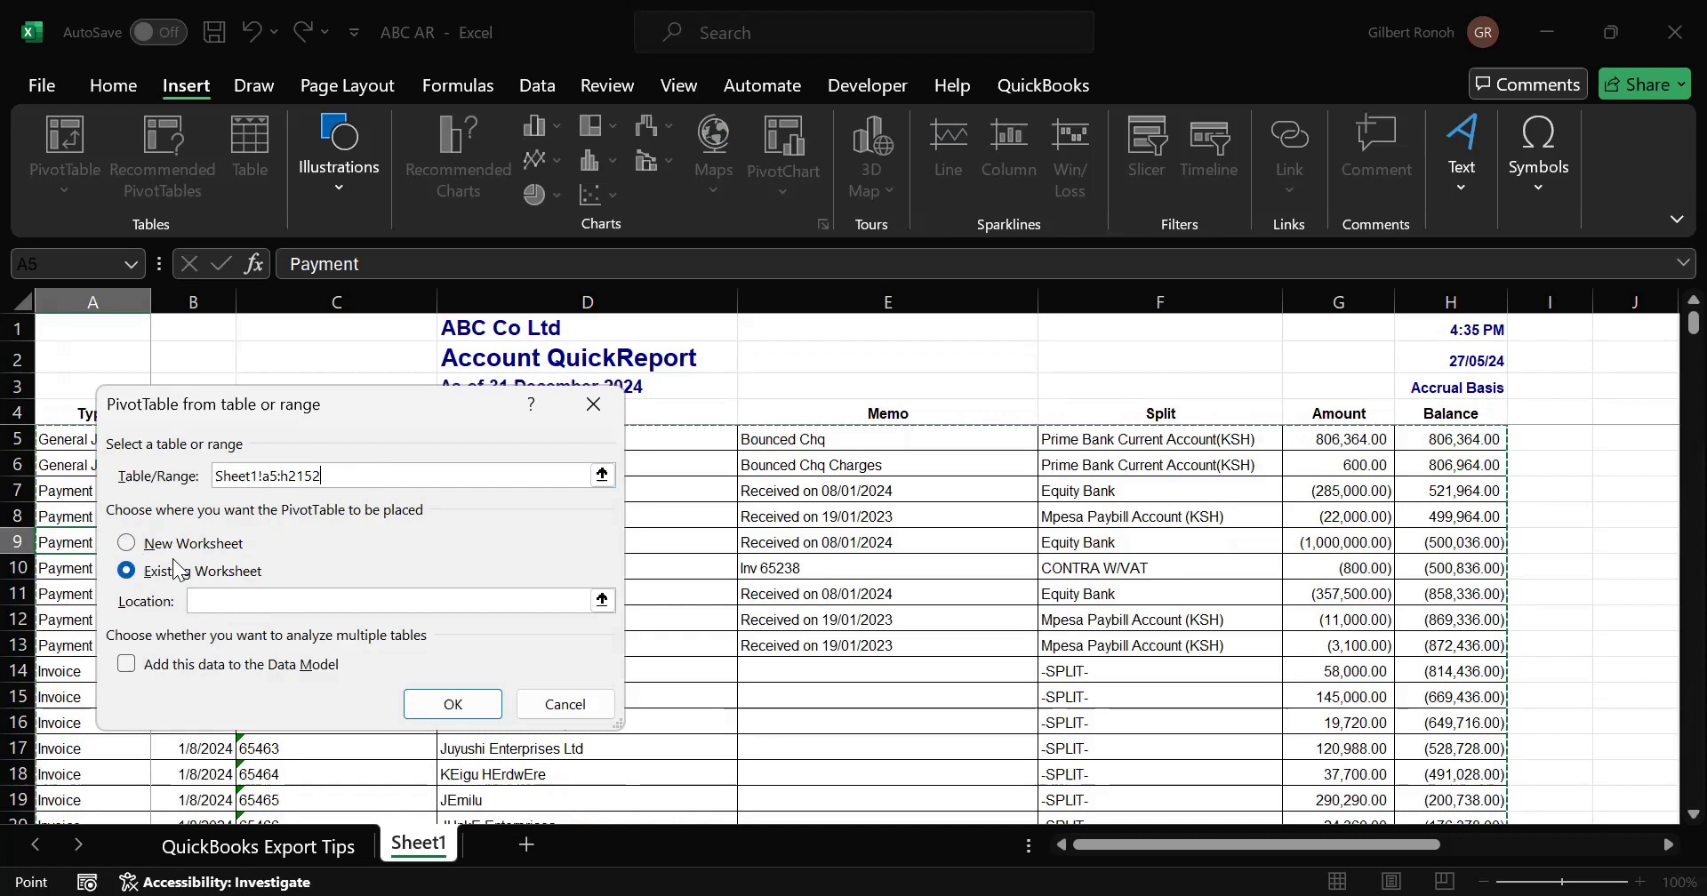
click(127, 544)
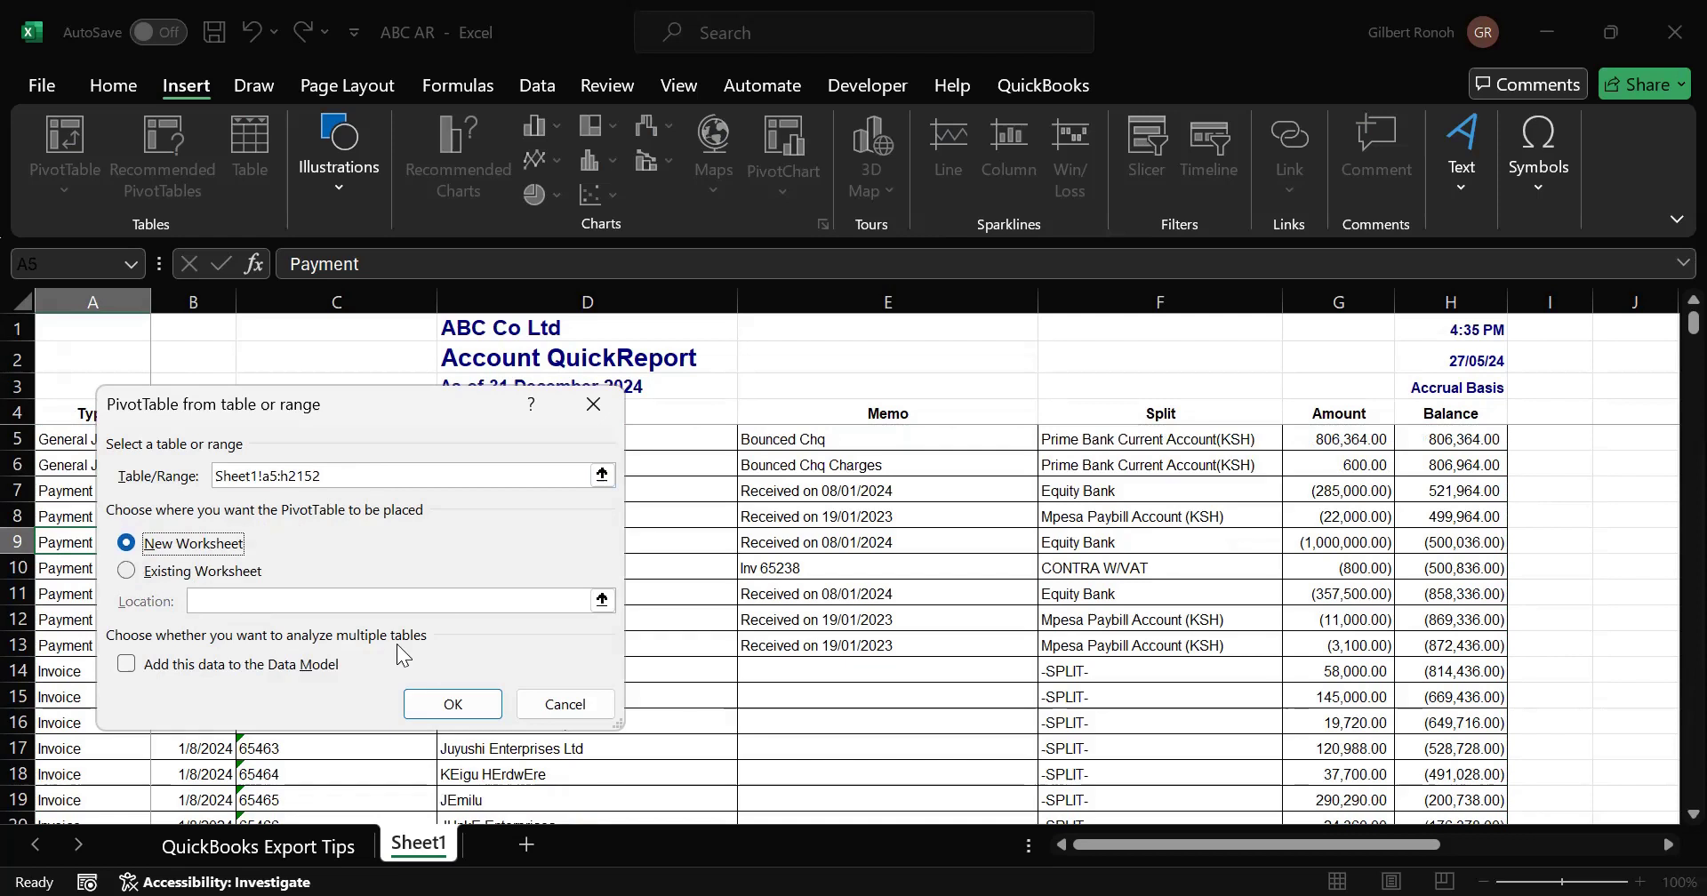
click(450, 711)
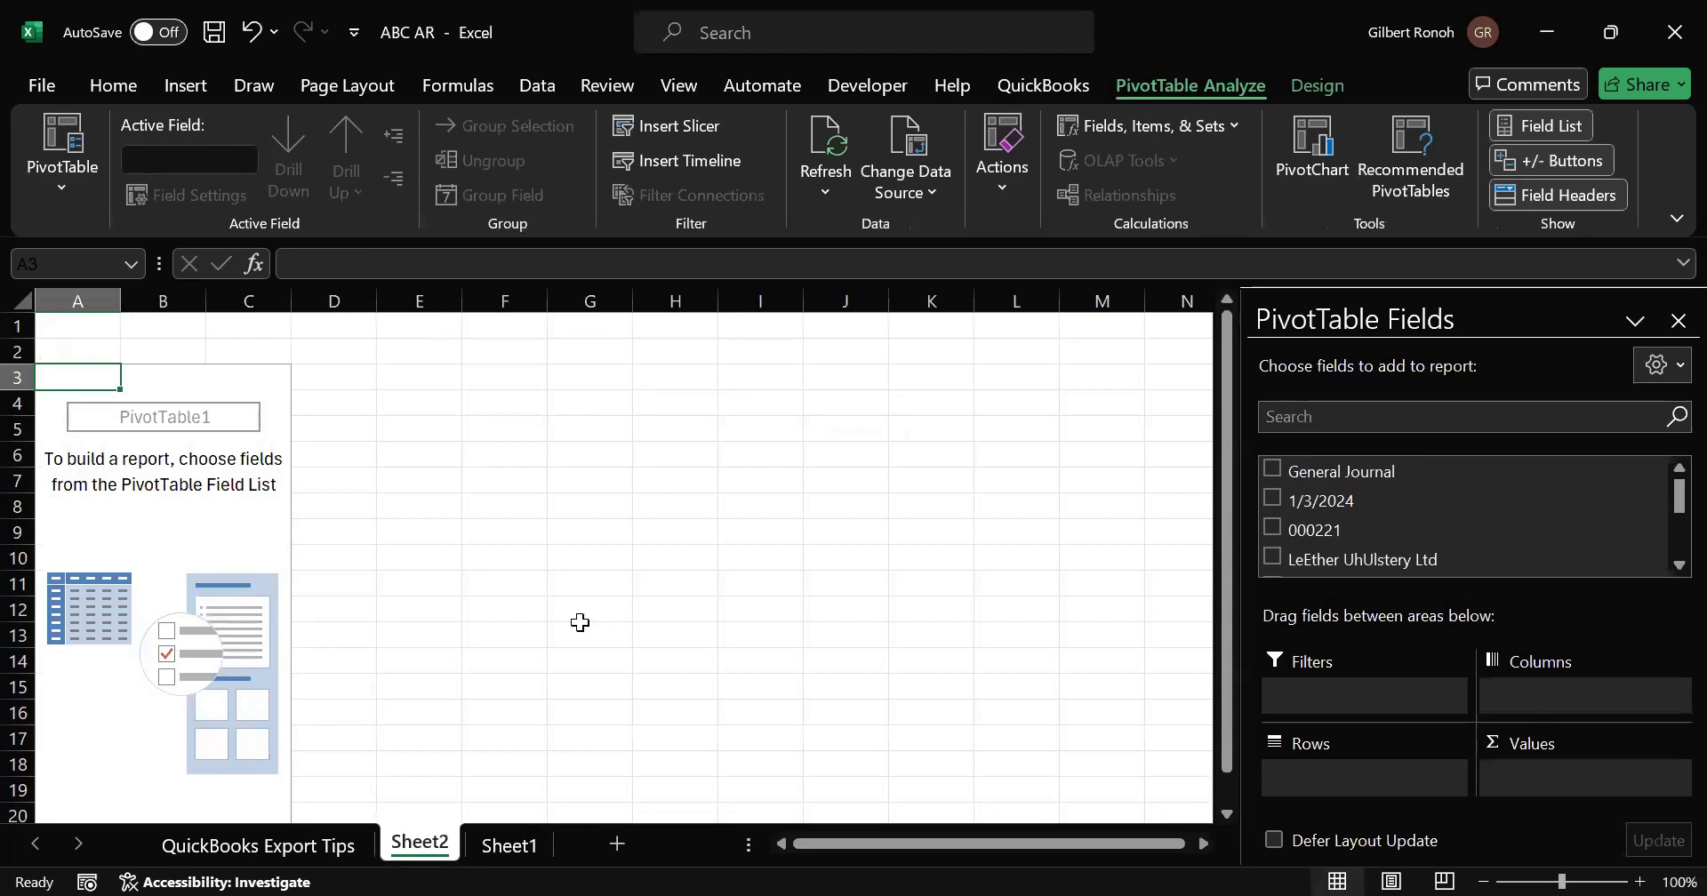
Step: Rename the Sheet1 worksheet holding the transactions as Data
right_click(515, 846)
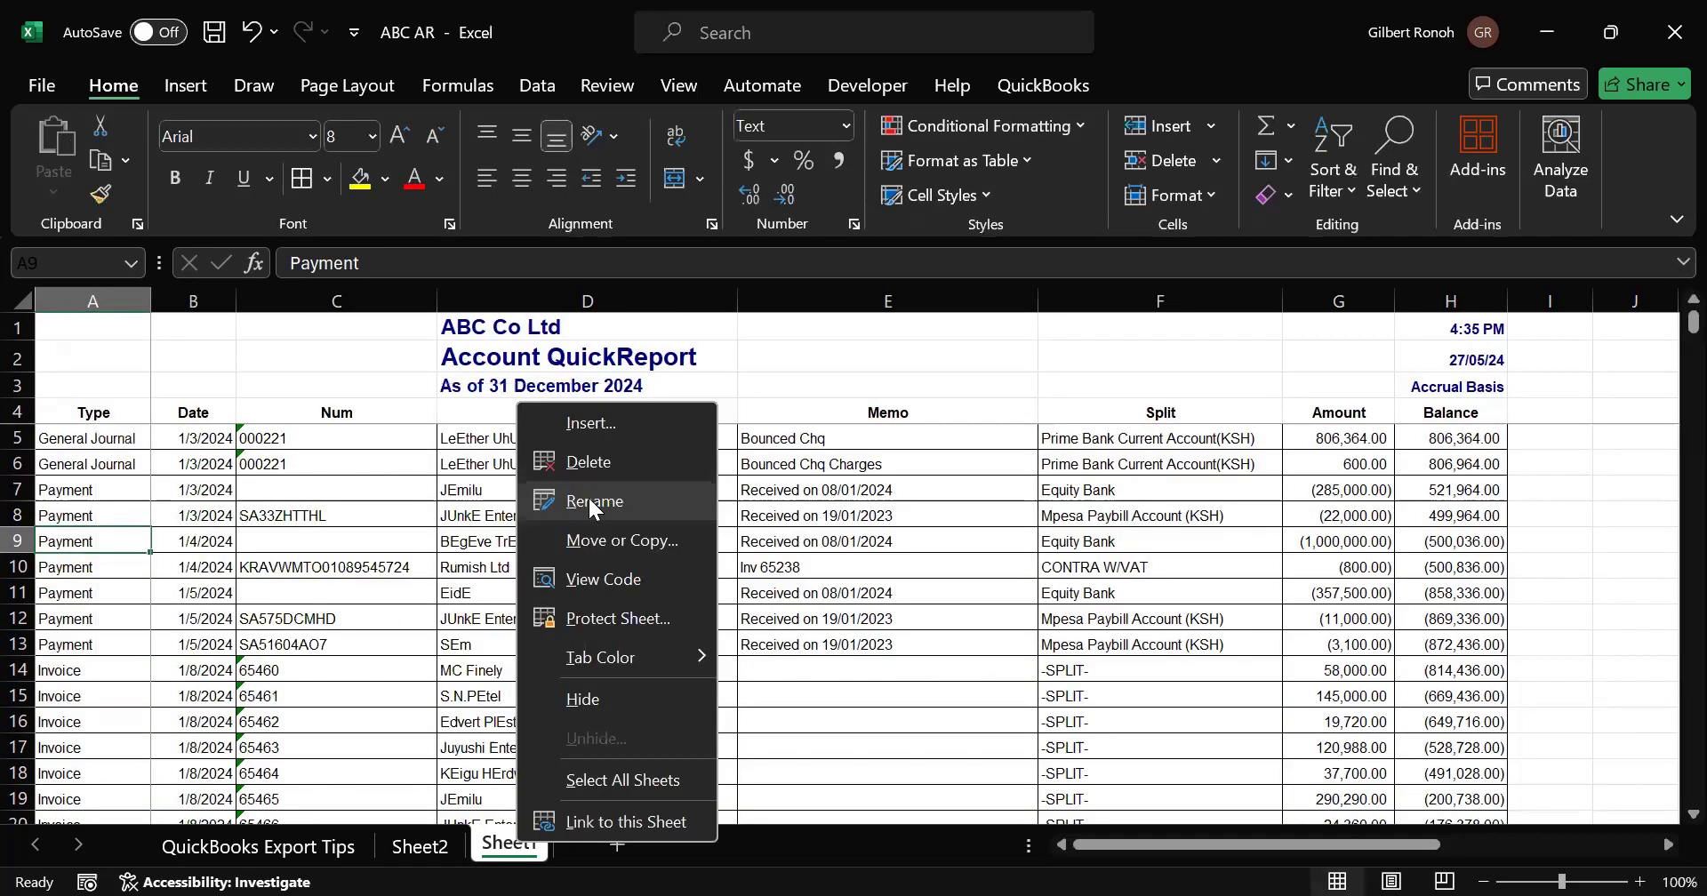
click(589, 501)
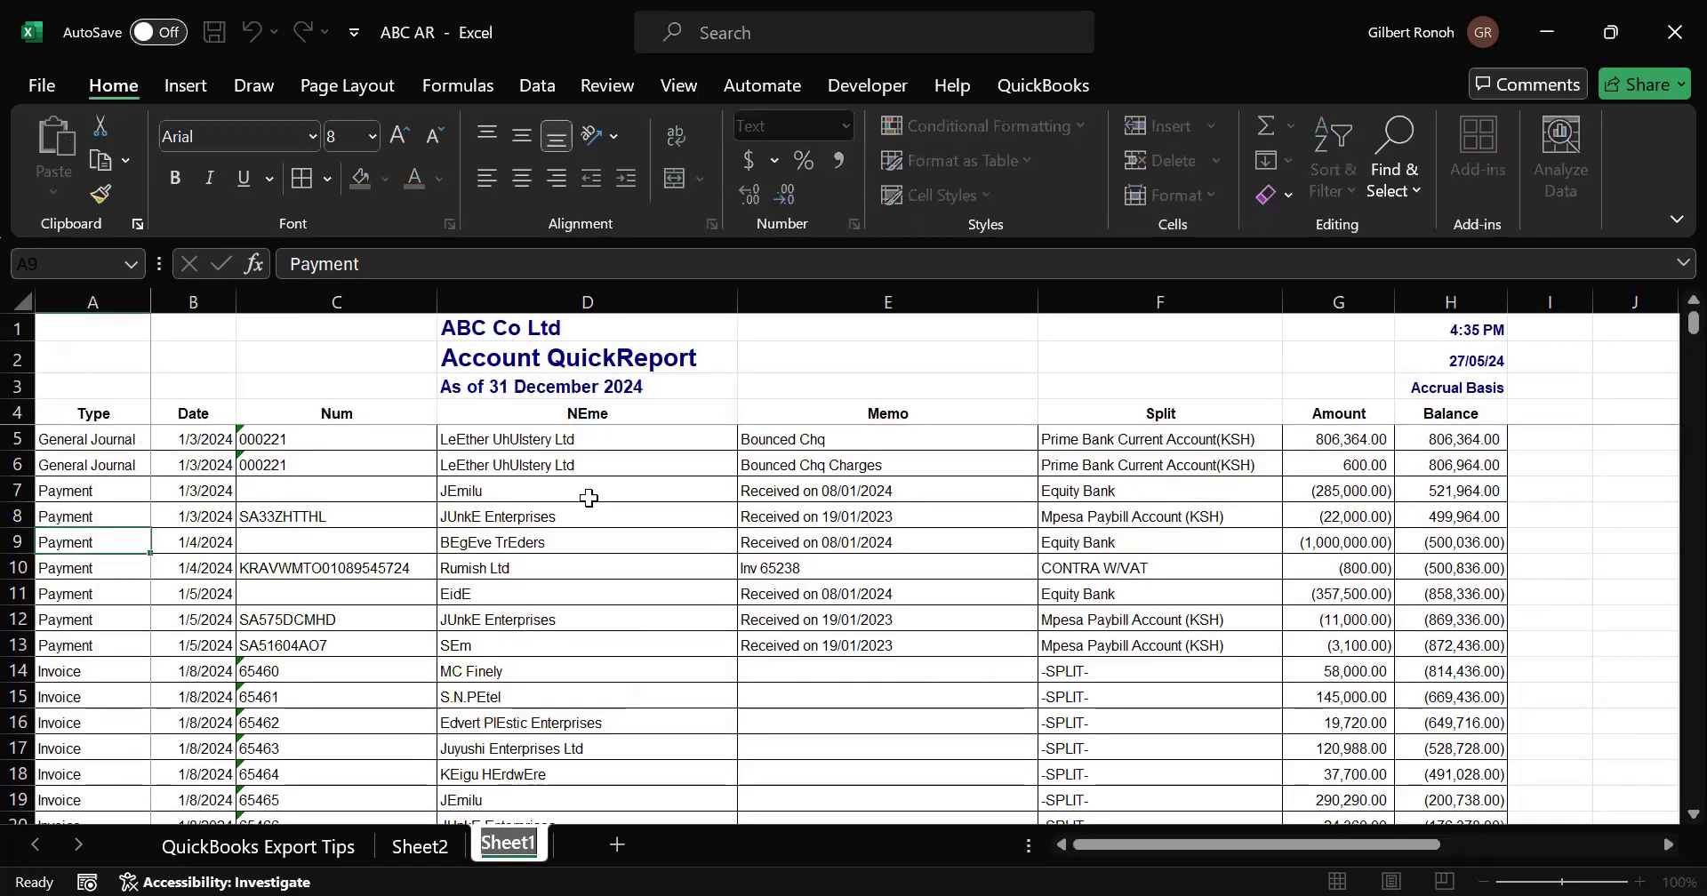
text(Data)
click(440, 752)
Step: Return to Sheet2, go through its PivotTable fields and create another PivotTable on a new sheet with More Tables
click(416, 853)
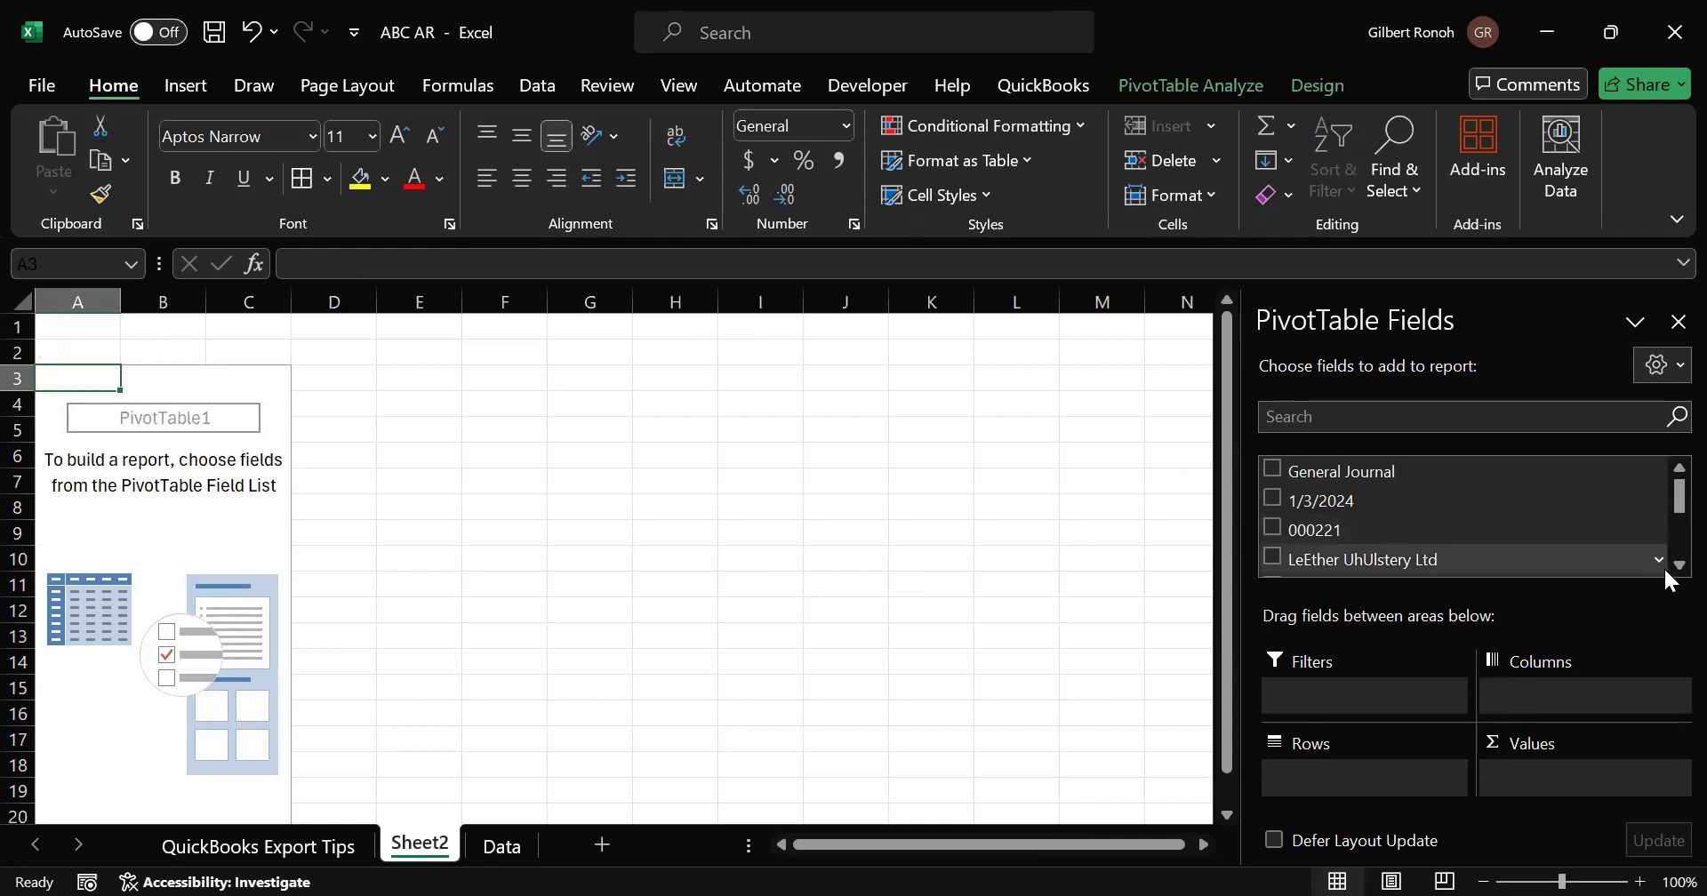
scroll(1666, 576, down, 2)
scroll(1666, 573, down, 3)
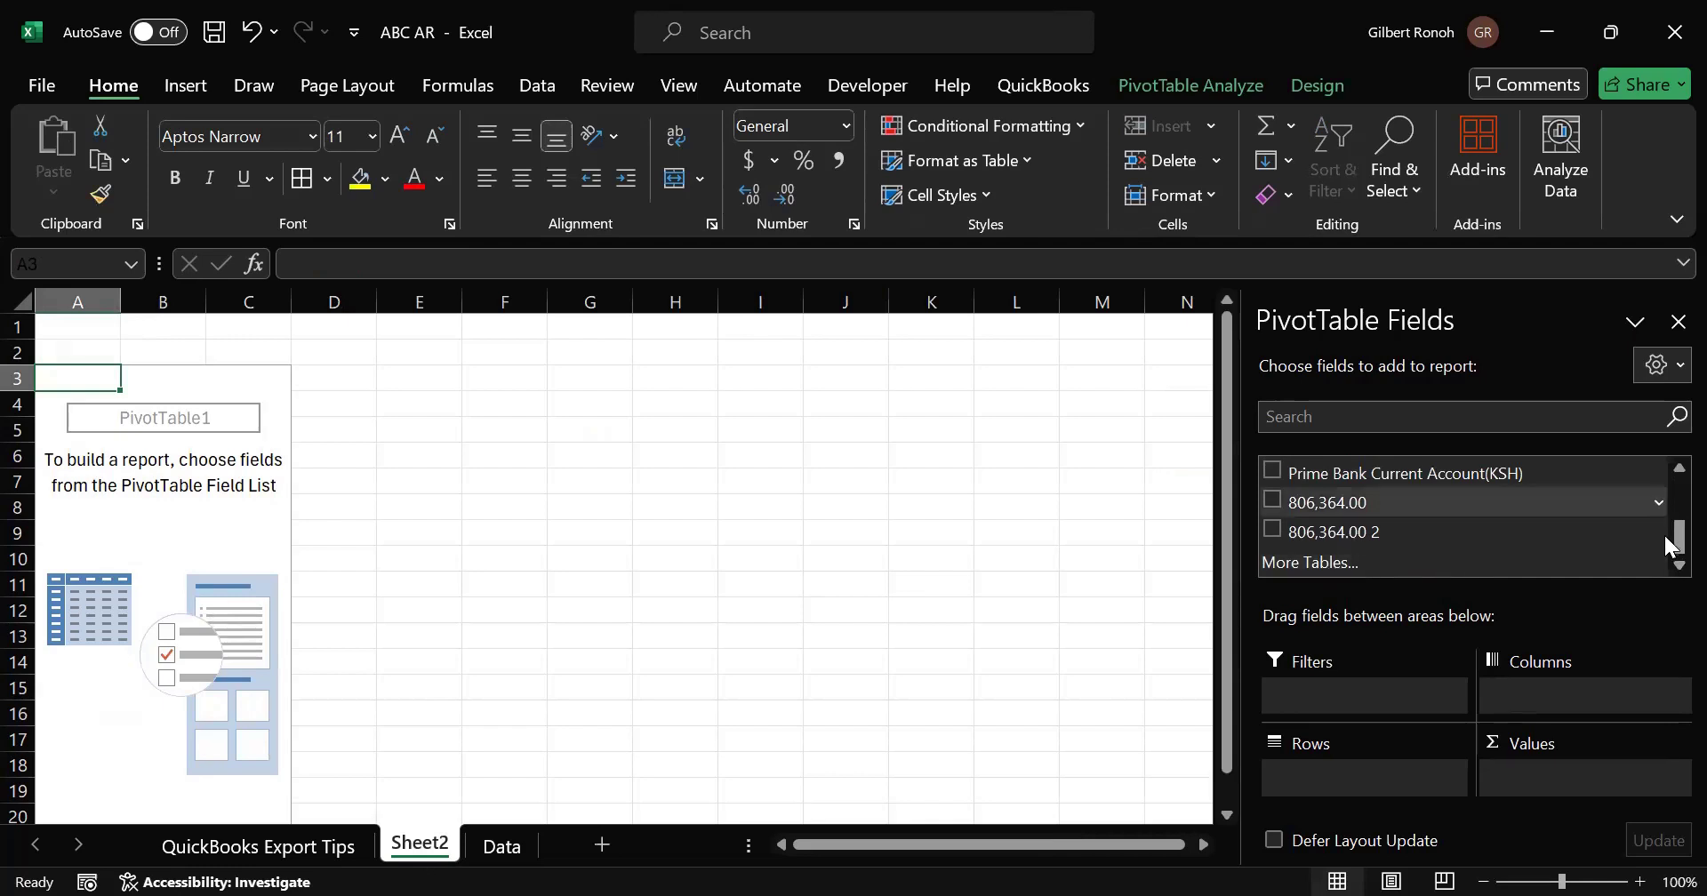
mouse_move(1664, 514)
mouse_down()
mouse_move(1665, 487)
mouse_move(1663, 536)
mouse_move(1663, 476)
mouse_move(1663, 541)
mouse_up()
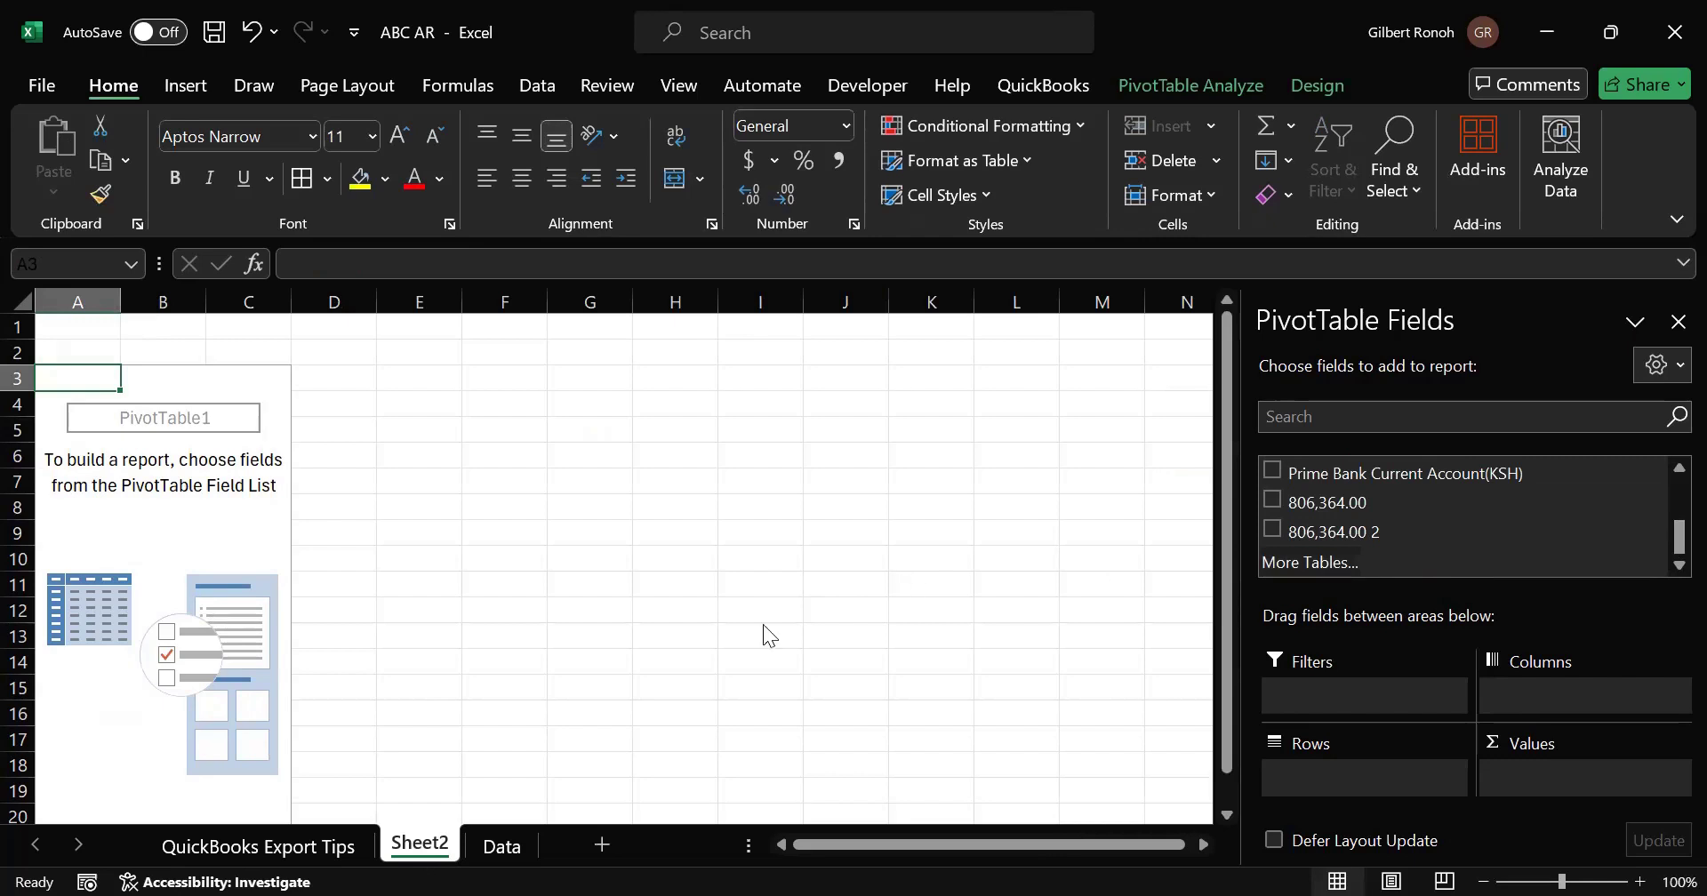
click(489, 616)
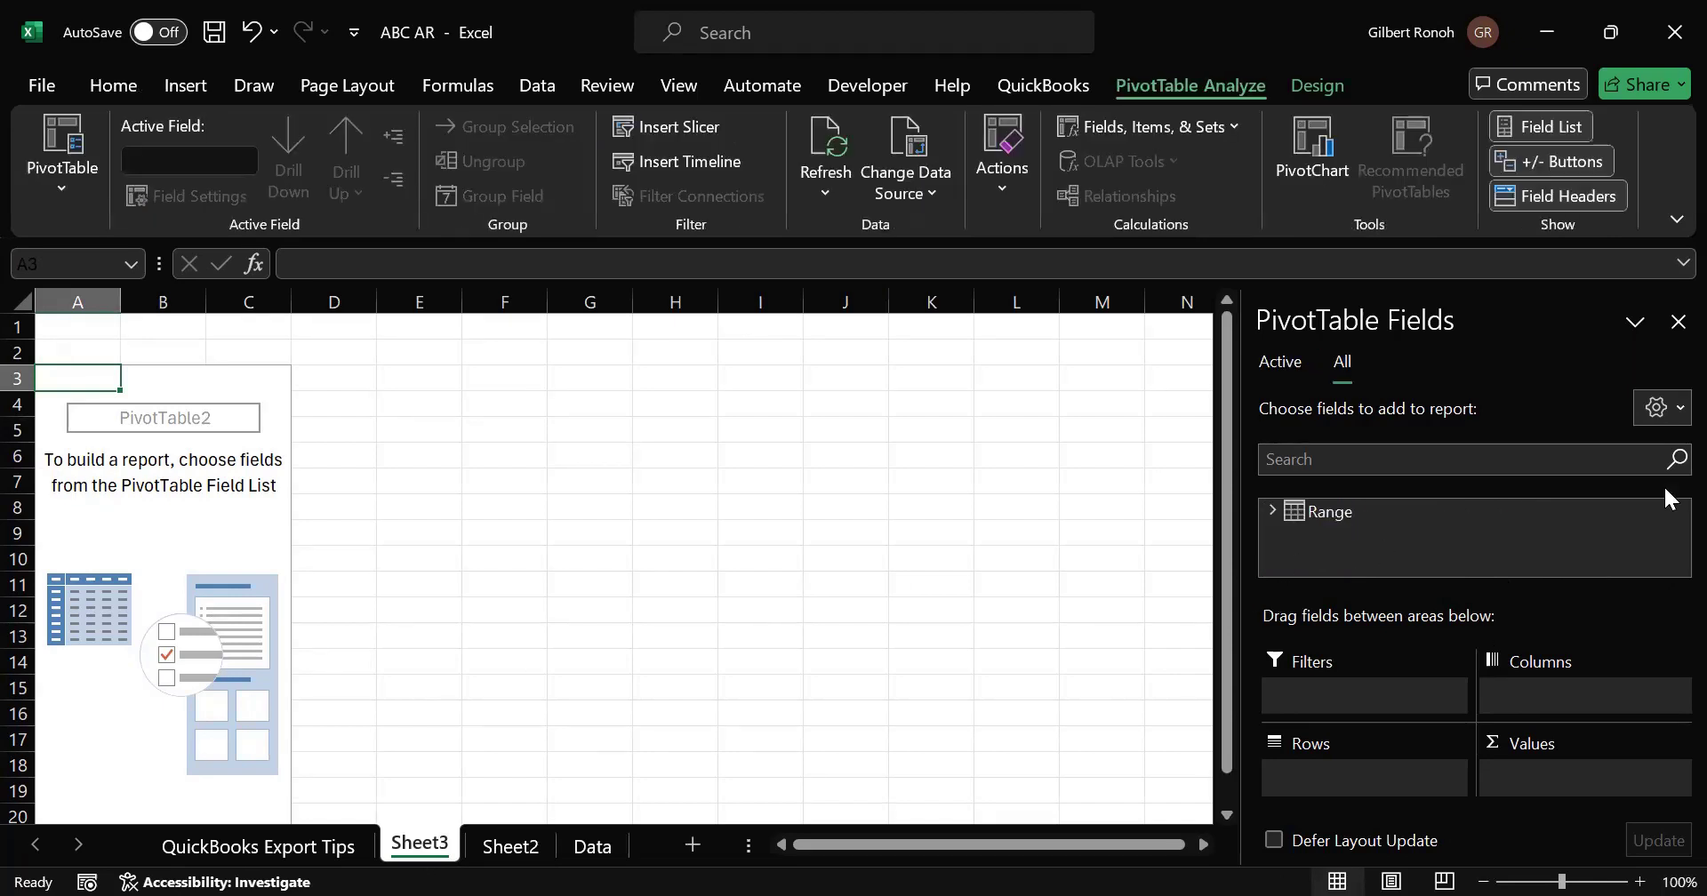
Step: Expand the Range table in the new PivotTable's field list and compare its fields with those on Sheet2
click(1438, 461)
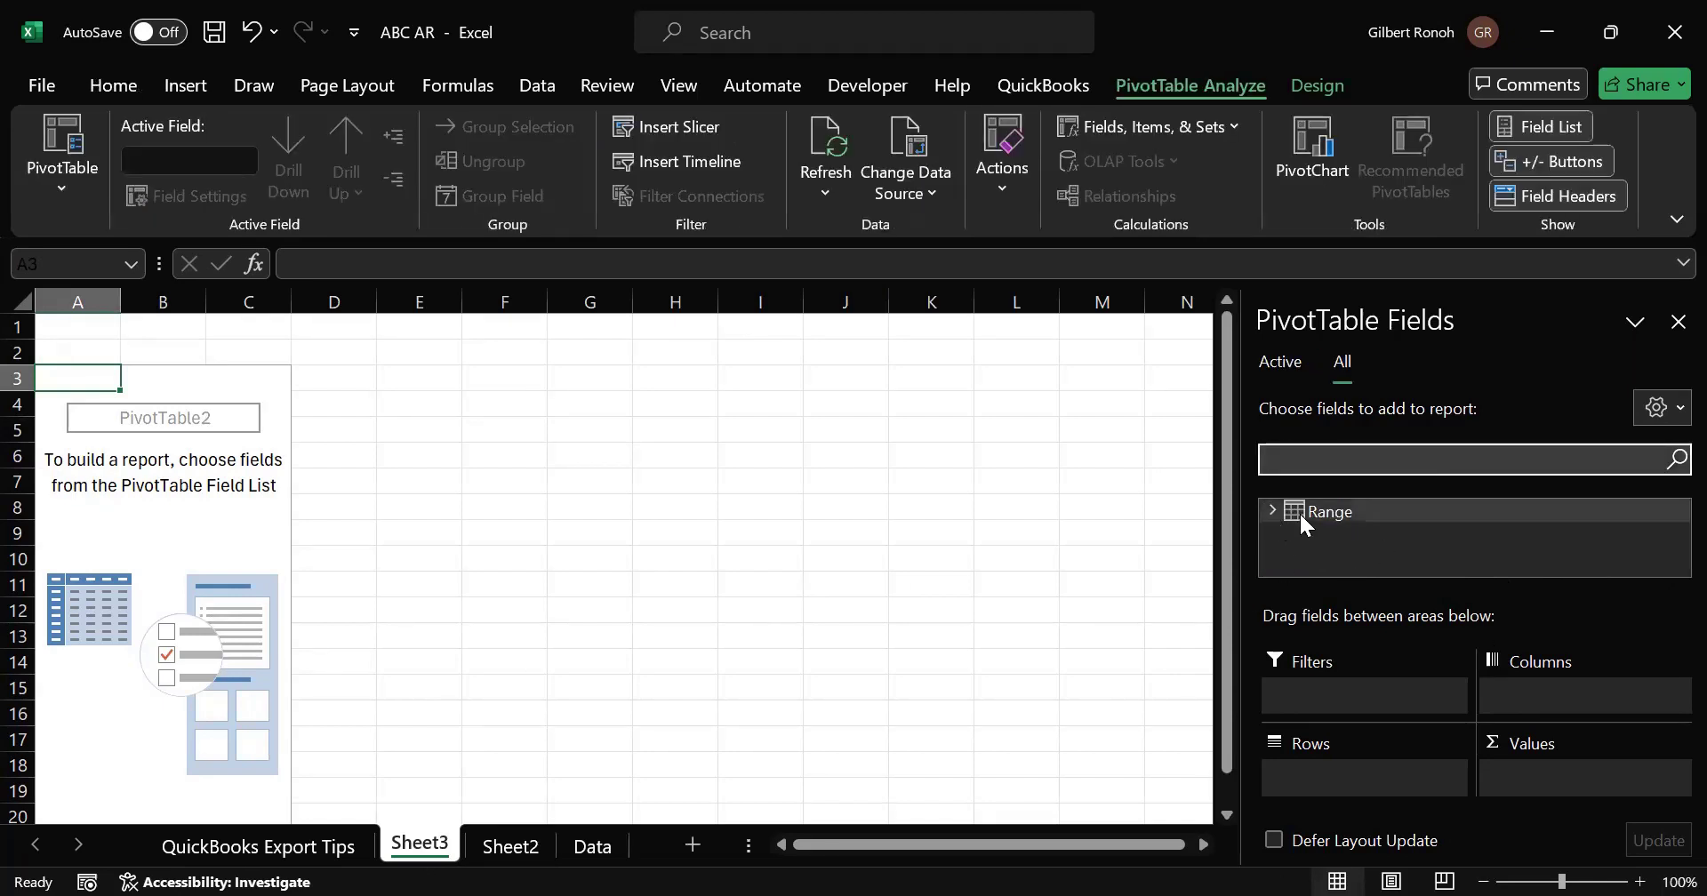
click(1303, 521)
click(1675, 566)
scroll(1666, 569, down, 6)
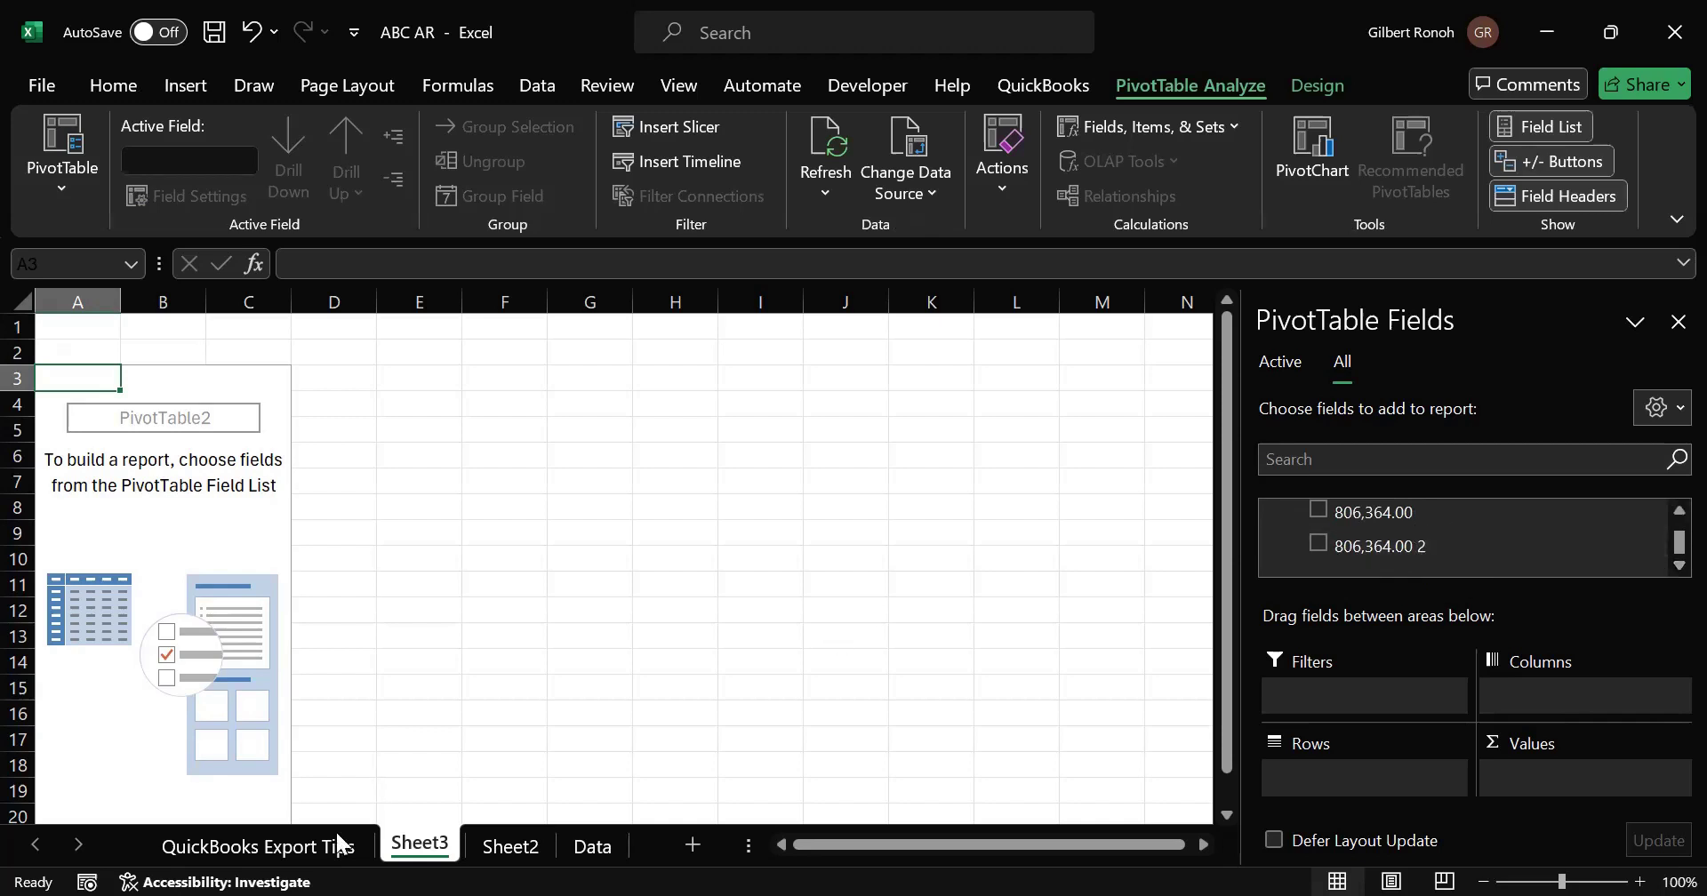
click(541, 852)
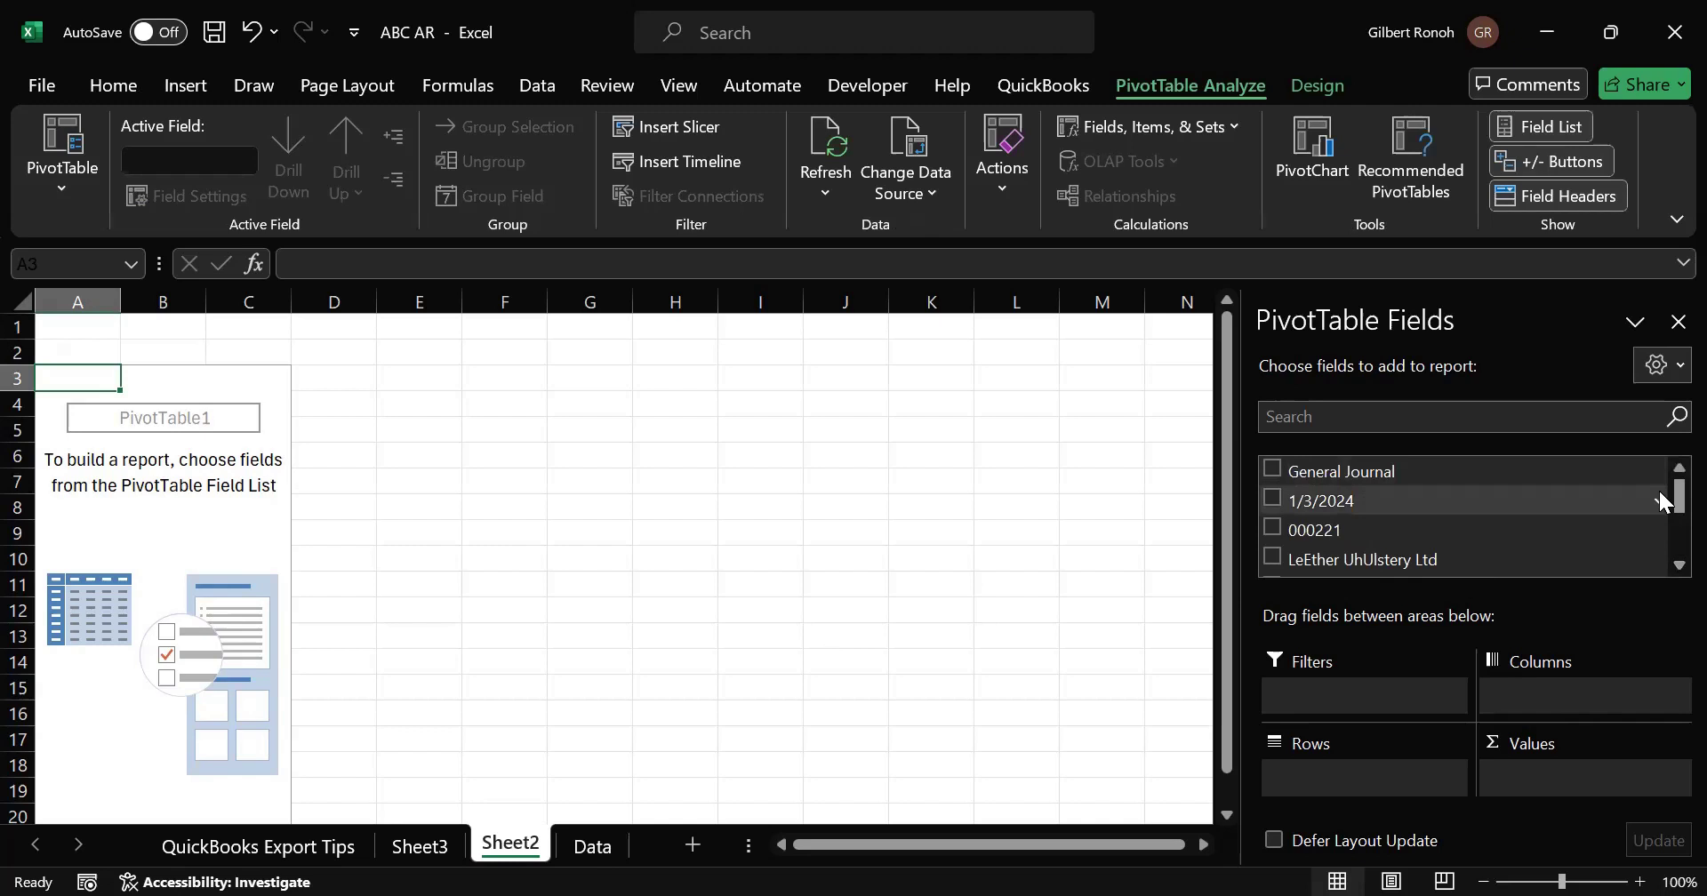
scroll(1662, 533, down, 1)
scroll(1662, 560, down, 1)
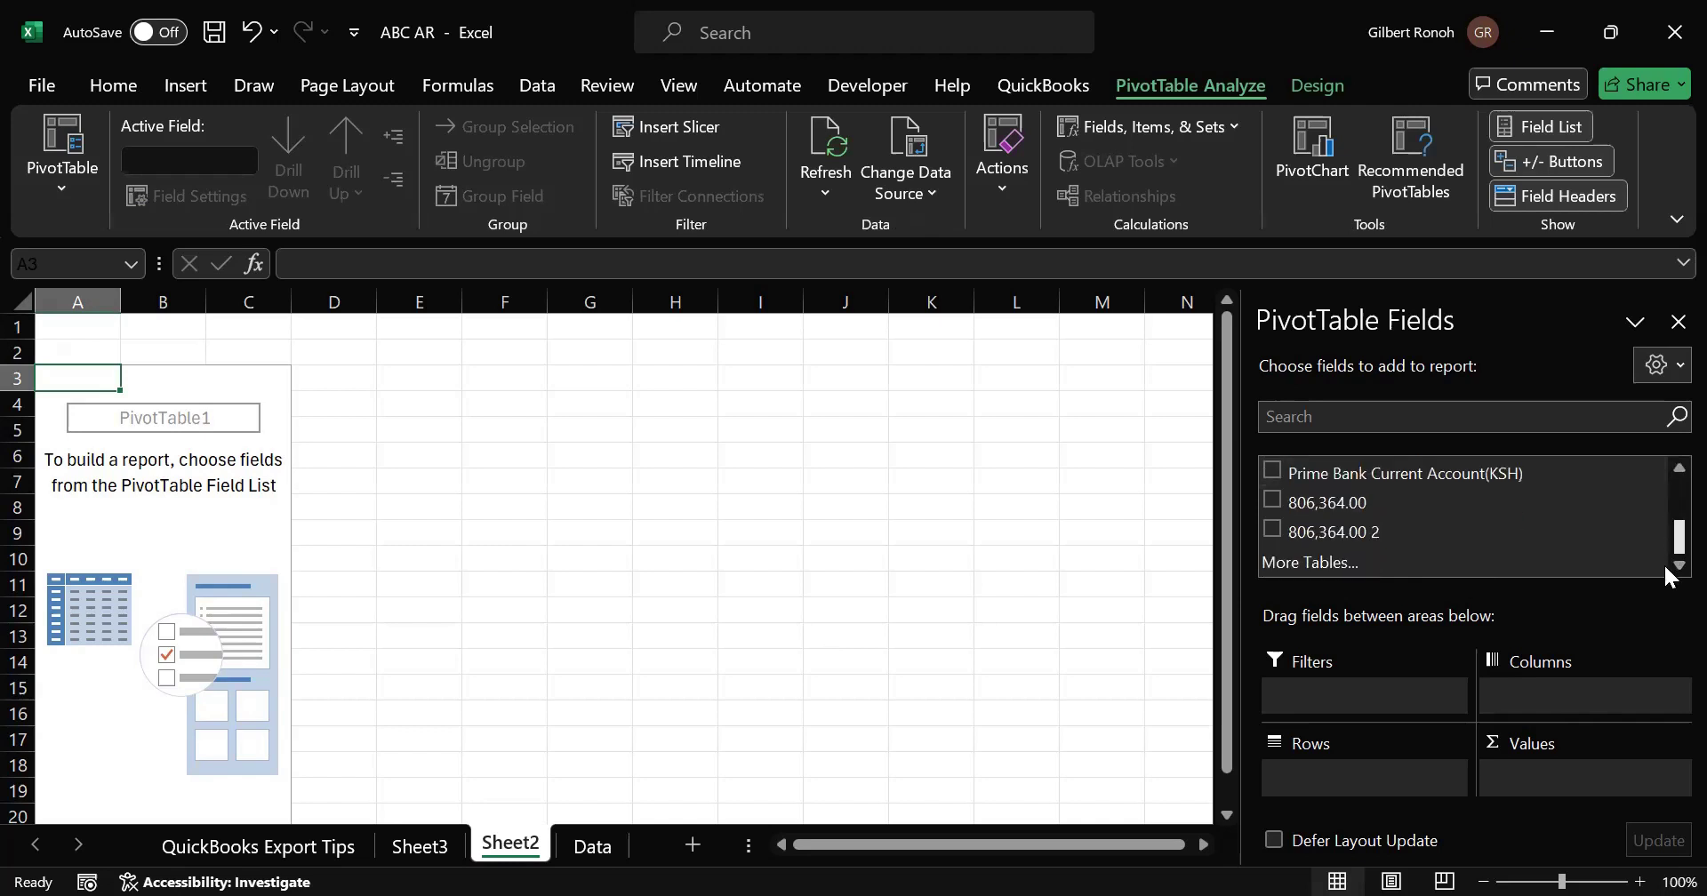
Step: On the Data sheet, check the column headers in A4 to H4 and the first transaction entry in A5
click(593, 847)
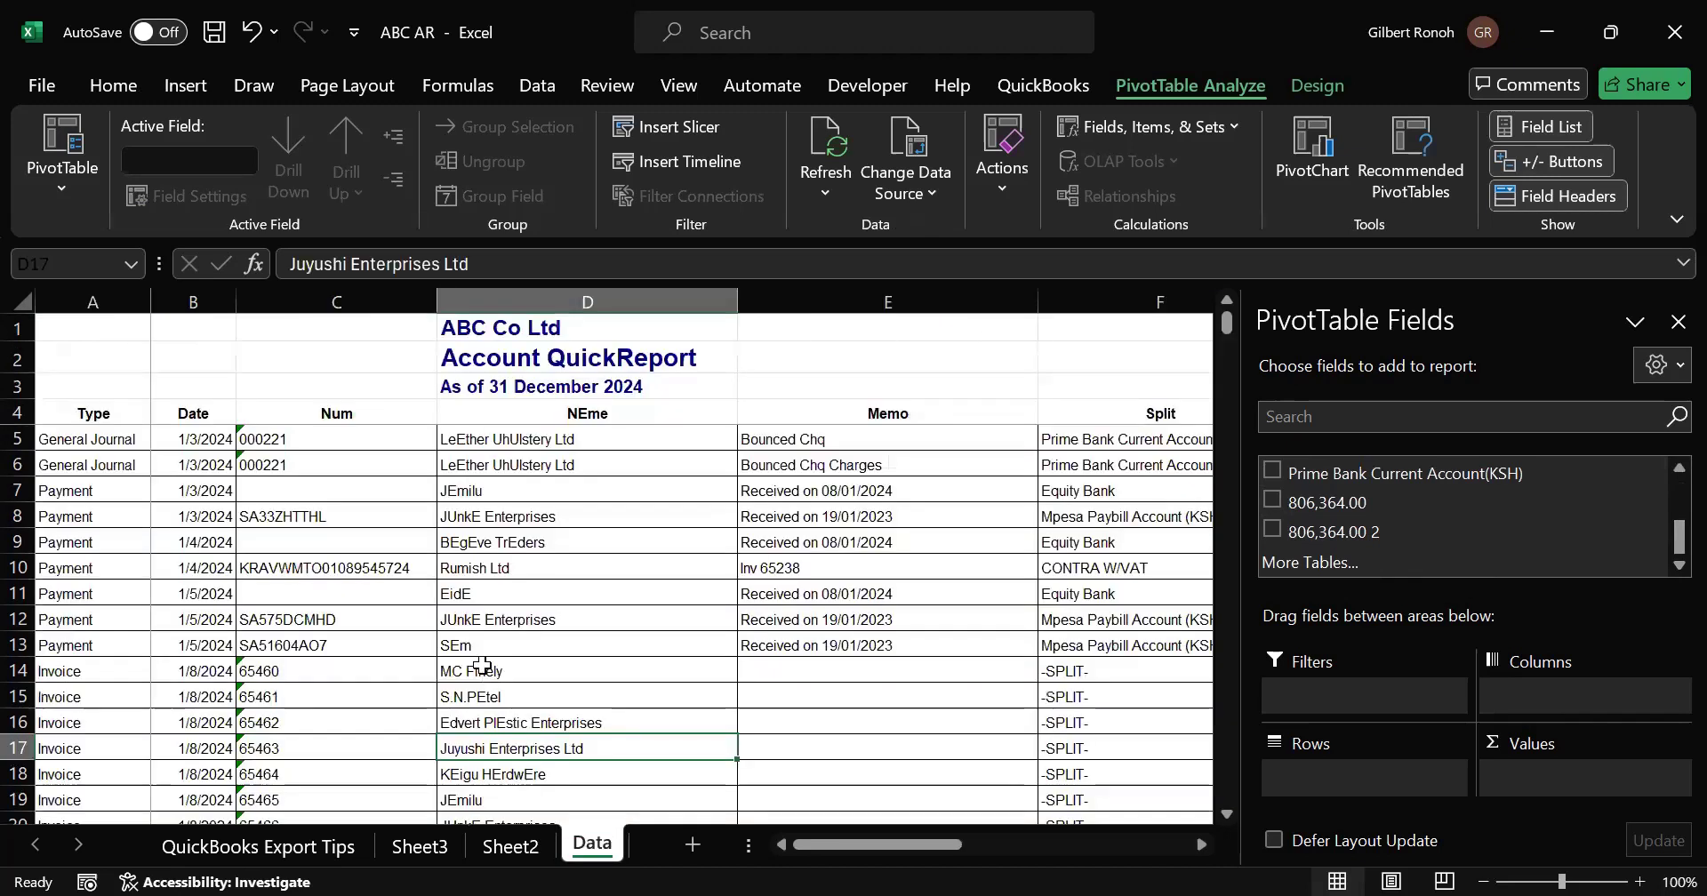
click(414, 601)
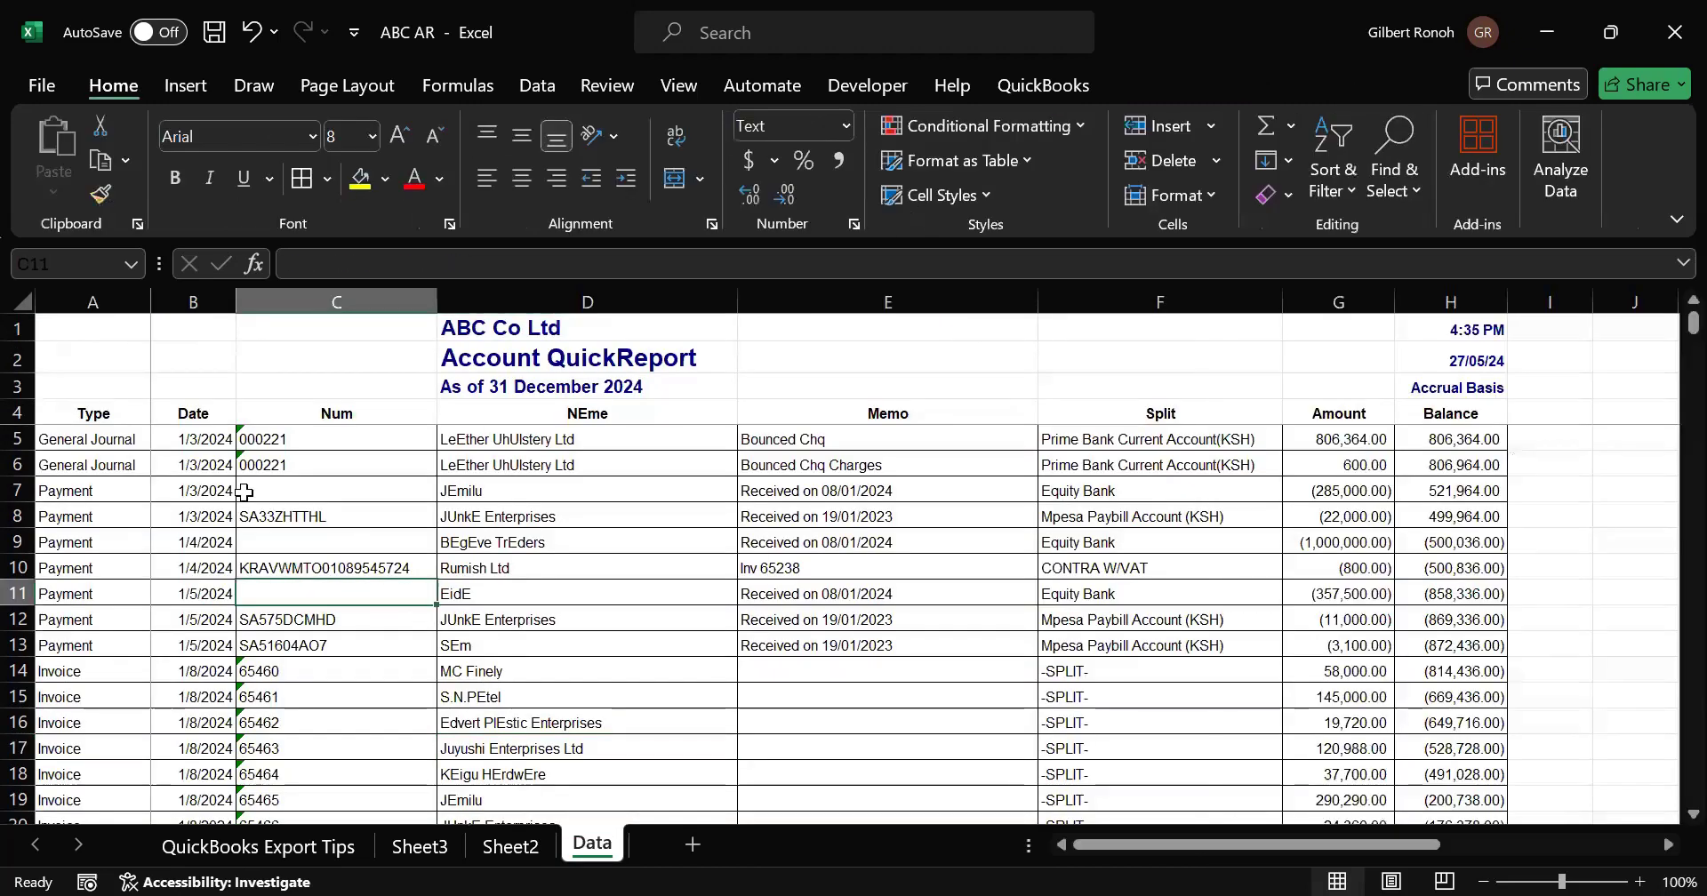
click(75, 410)
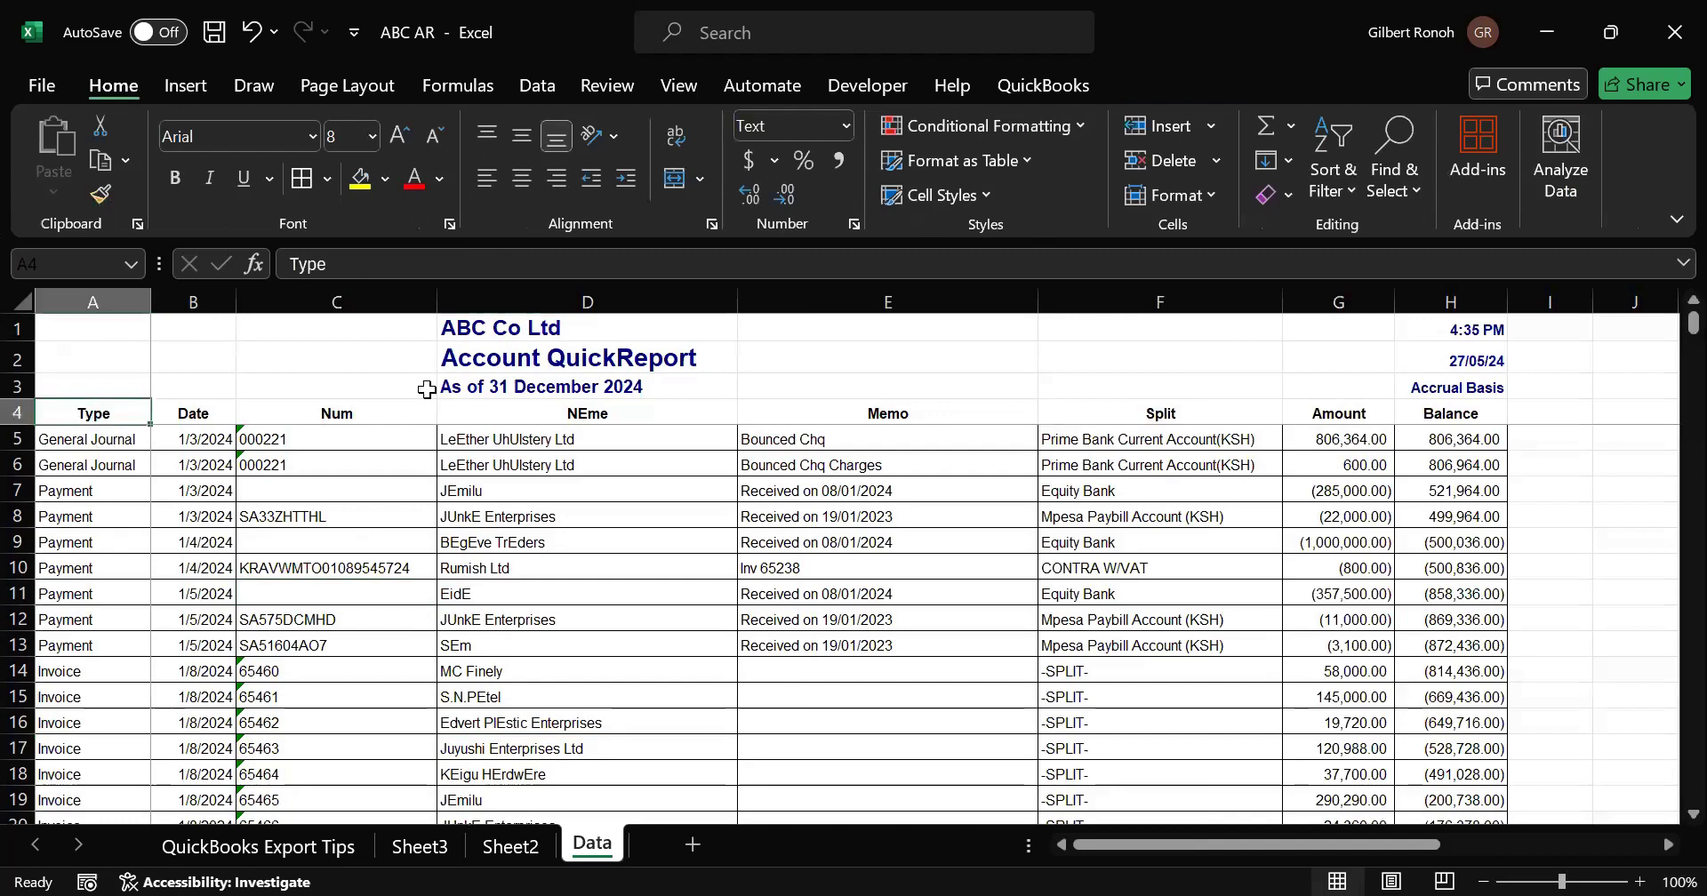
shift+click(427, 389)
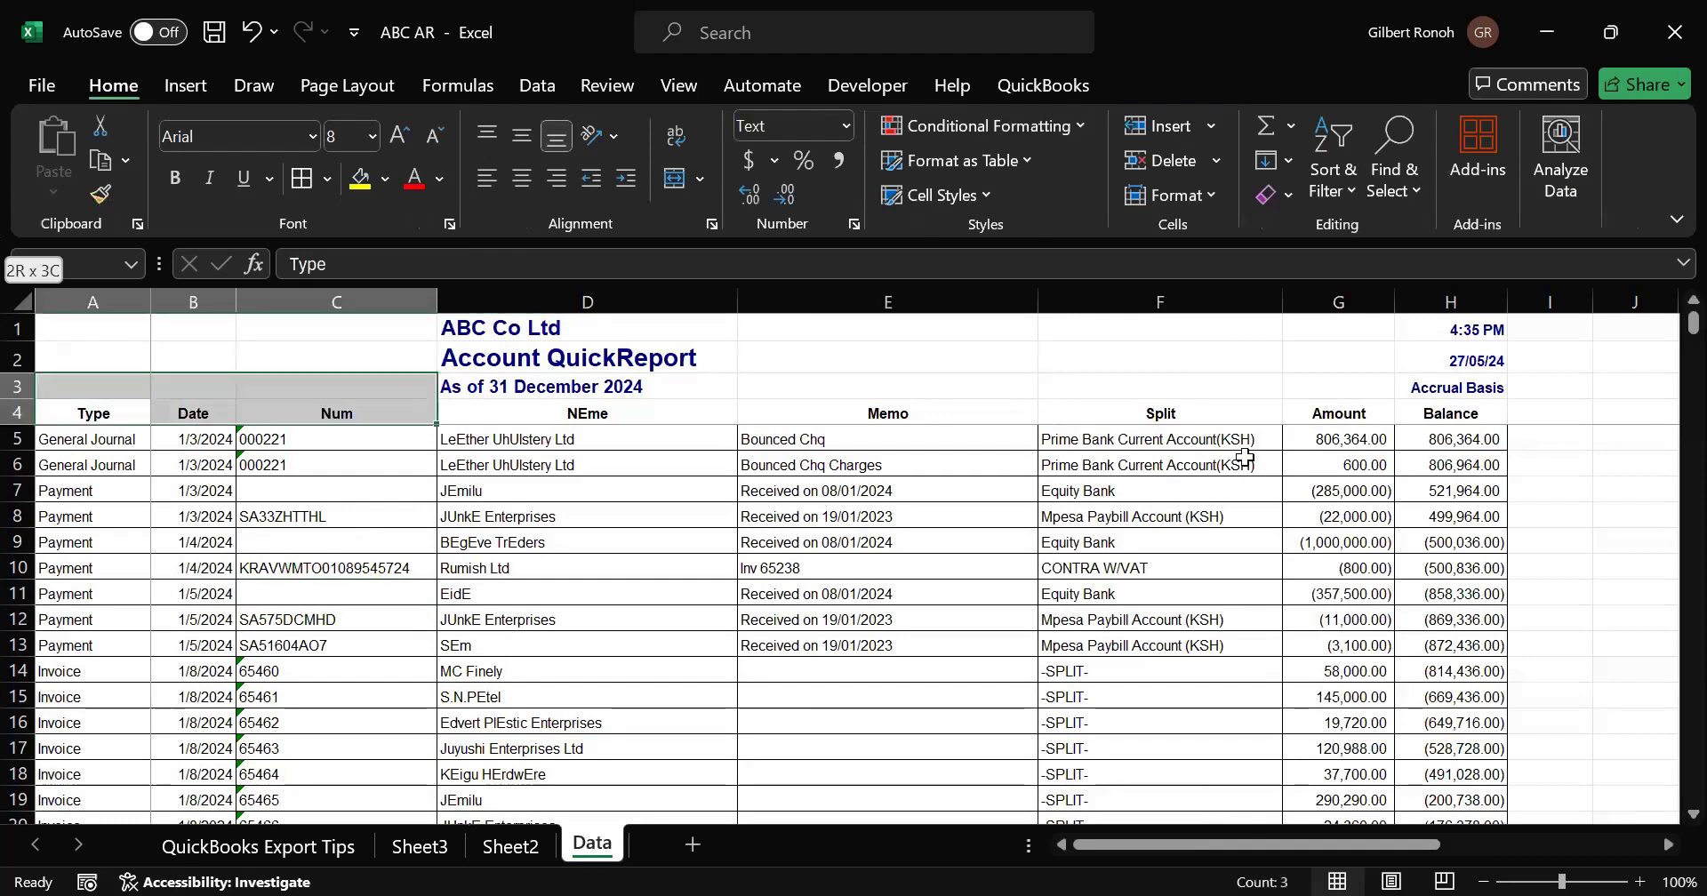
shift+click(1473, 406)
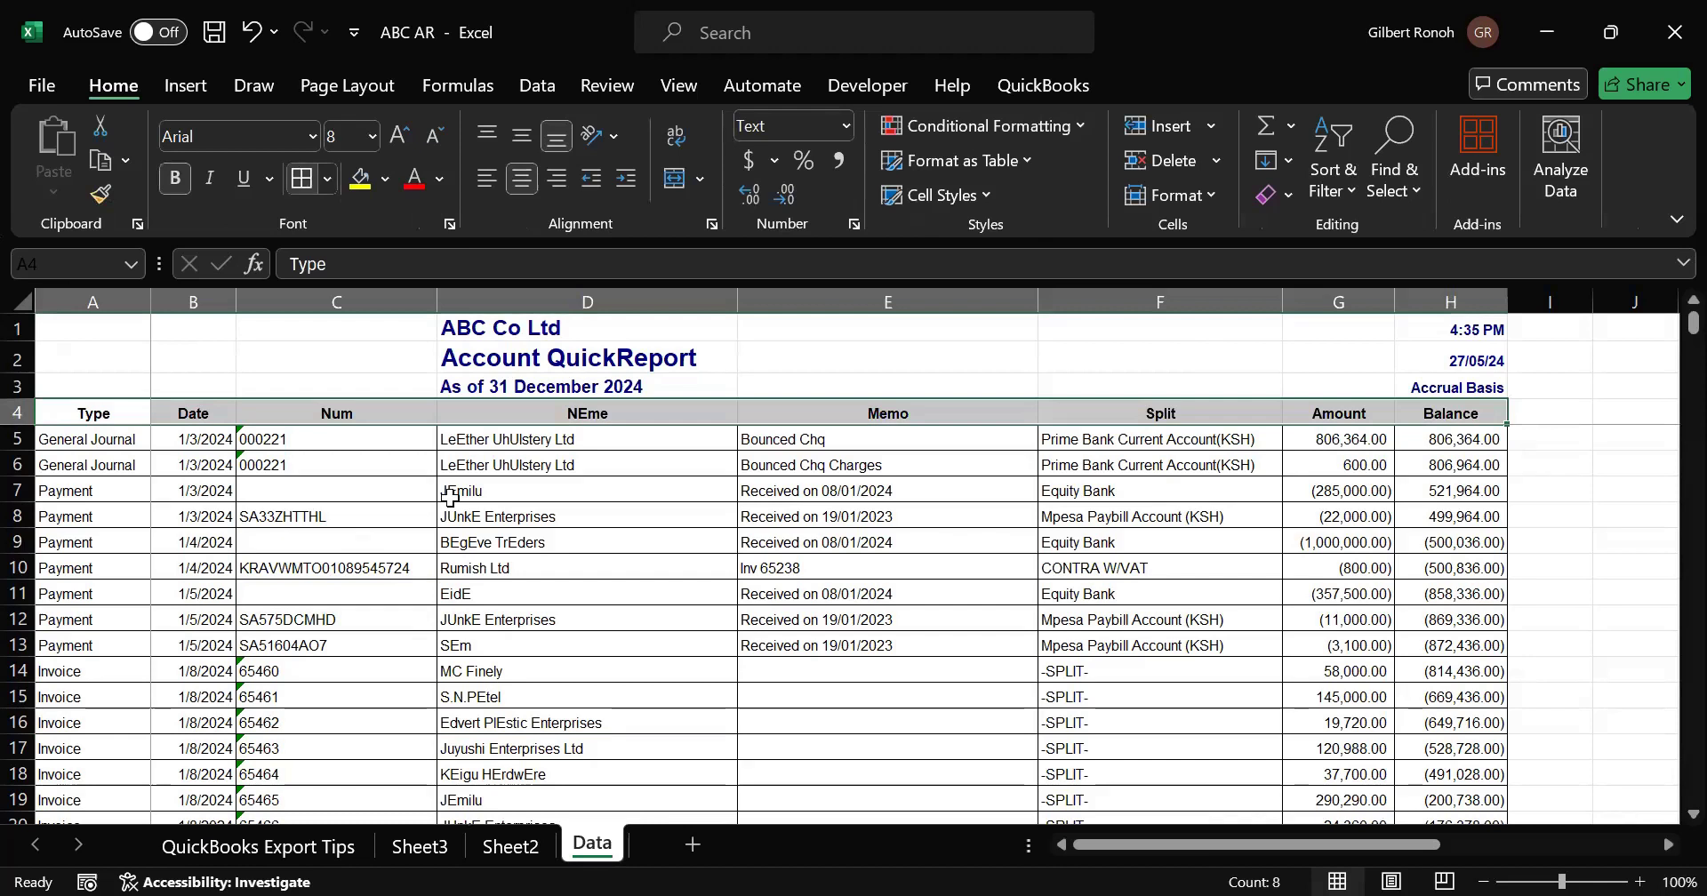
click(383, 567)
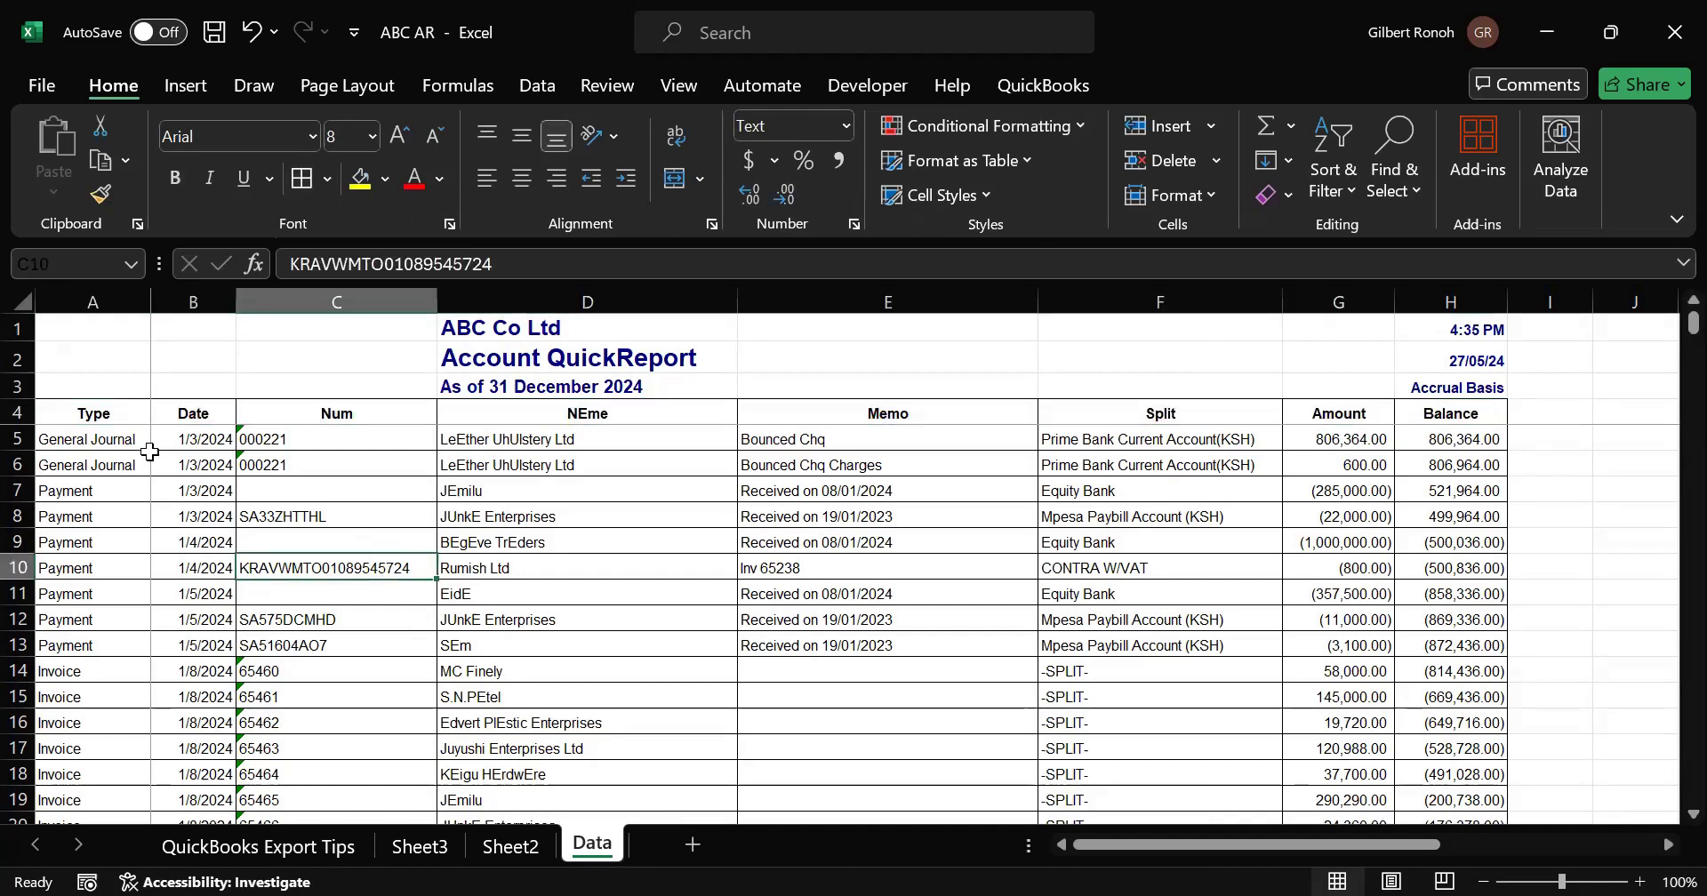
click(103, 440)
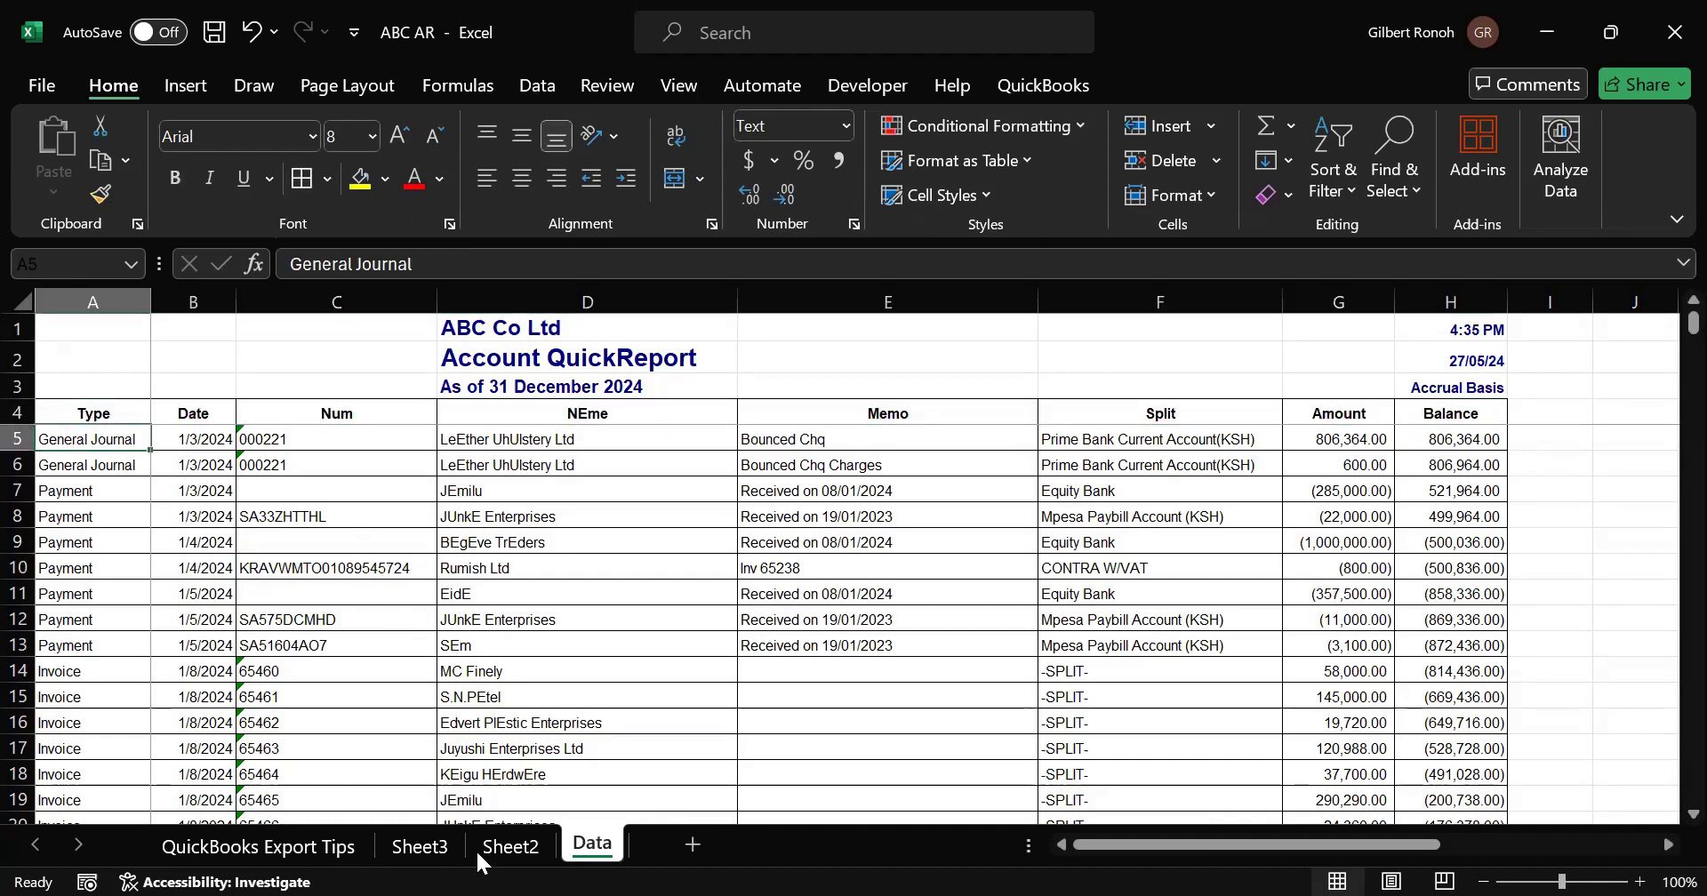
Step: Delete the Sheet2 worksheet containing the first PivotTable
click(512, 847)
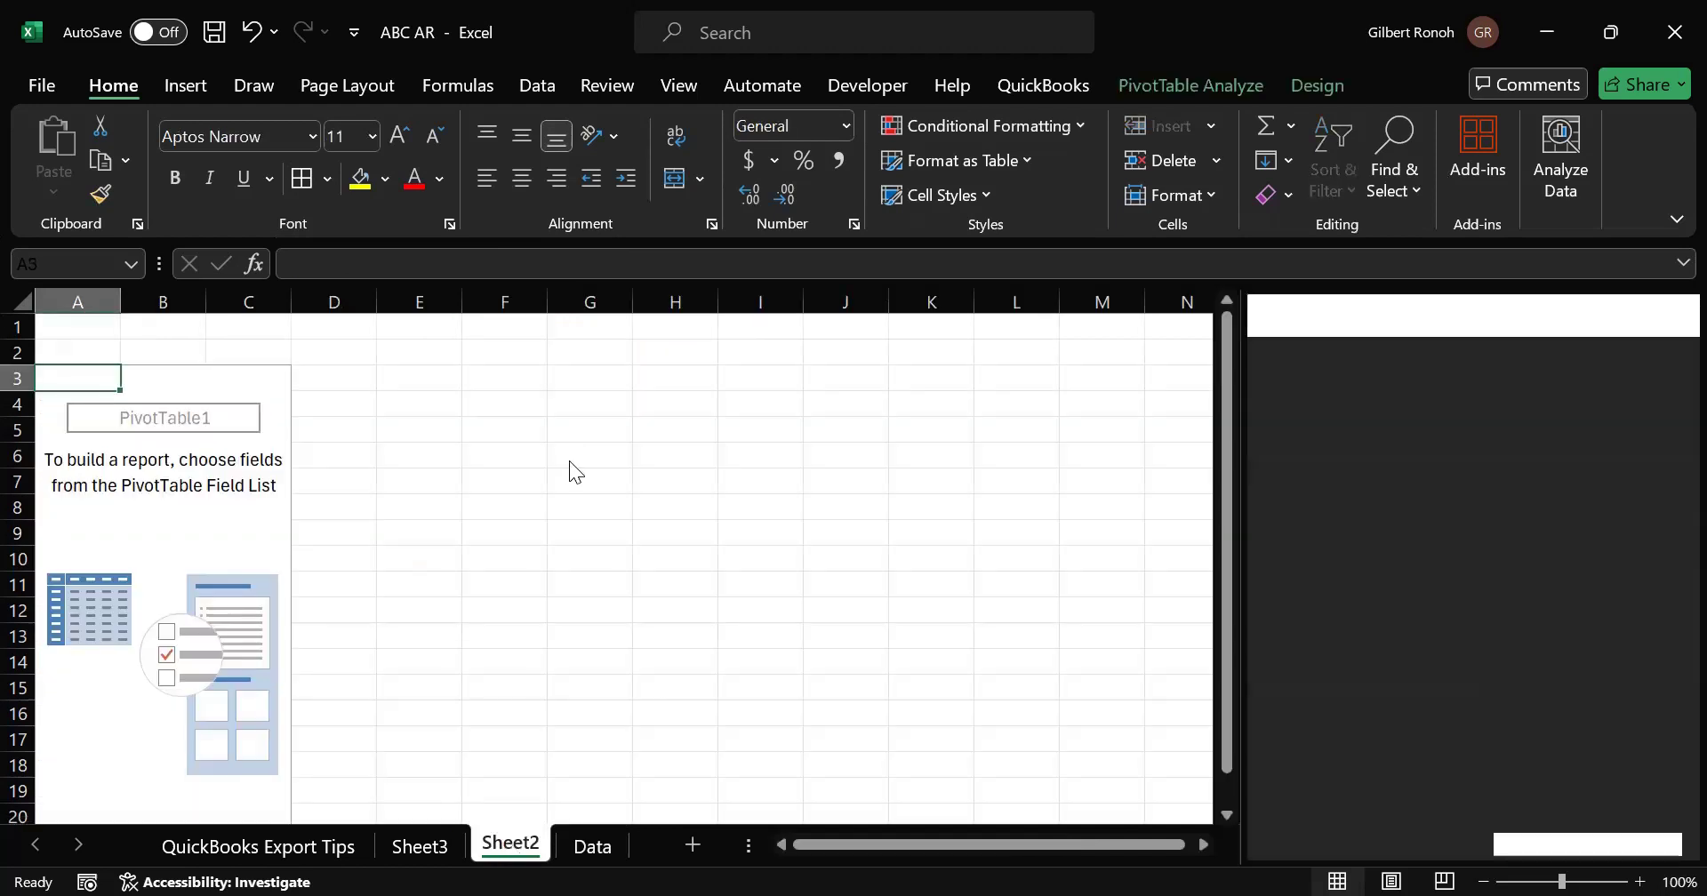
key(d)
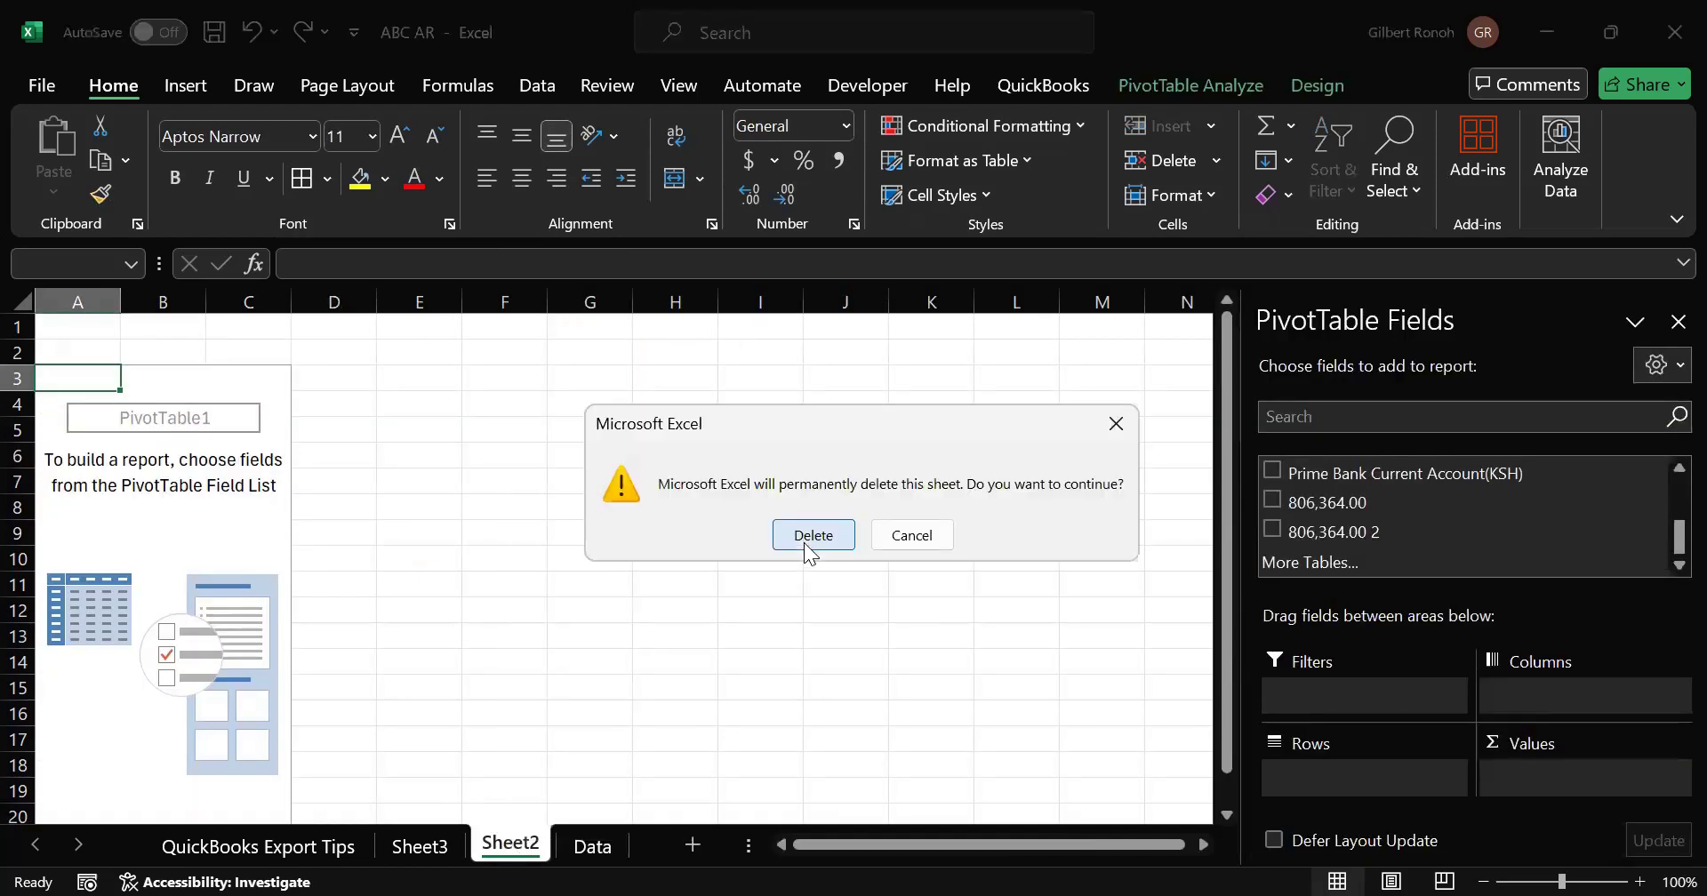
key(Return)
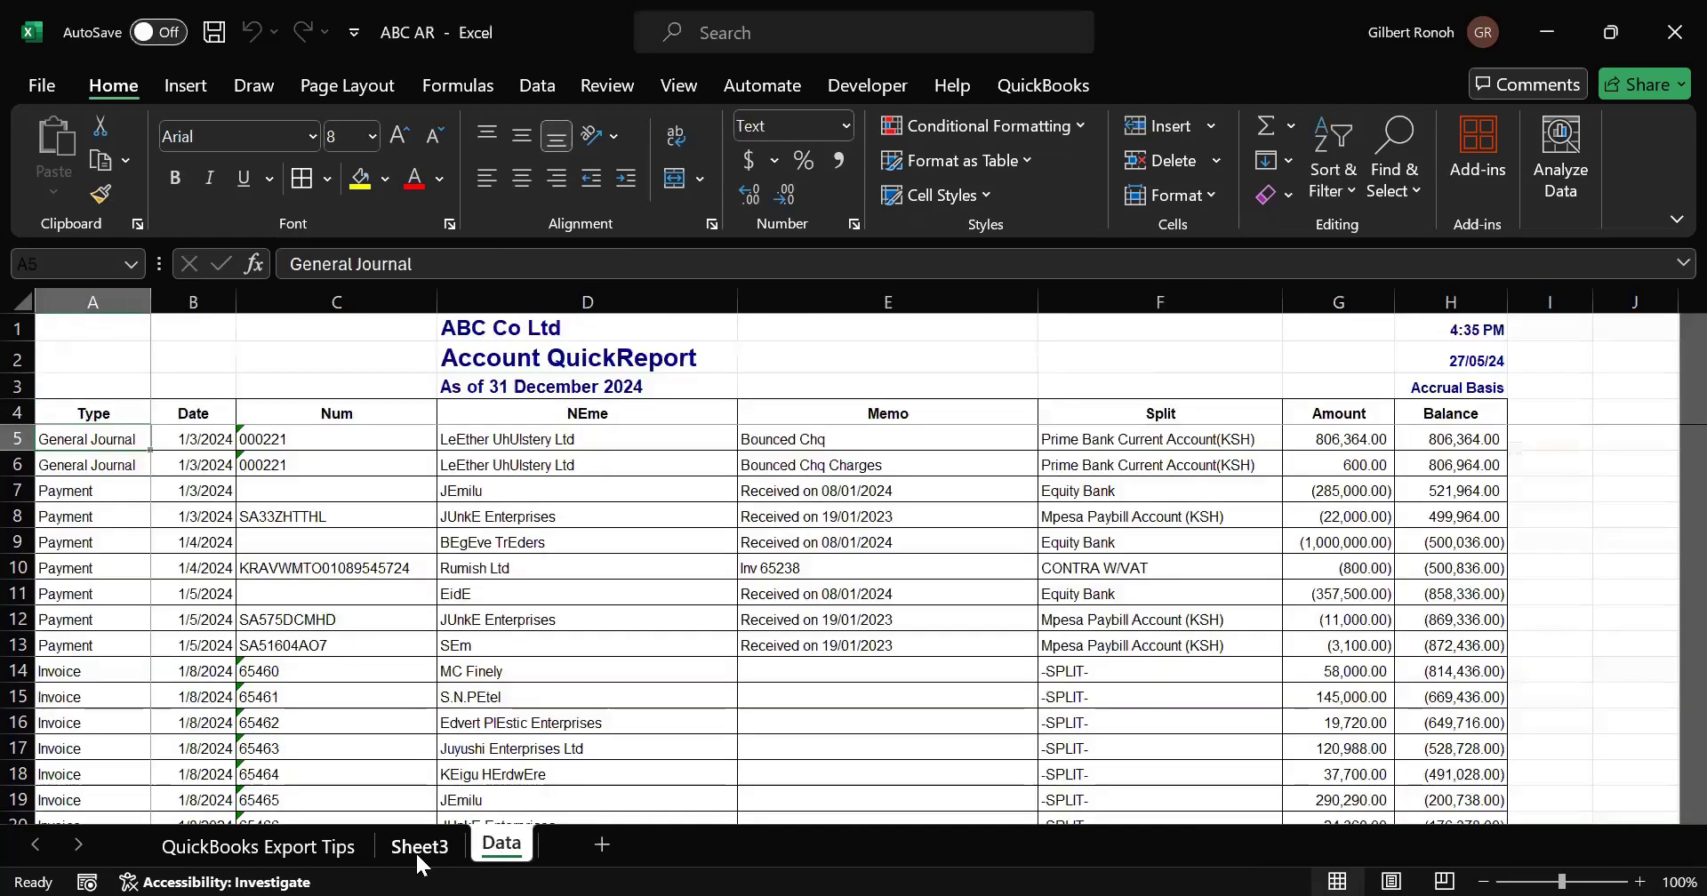
Step: Delete the Sheet3 worksheet containing the second PivotTable
click(481, 484)
click(812, 536)
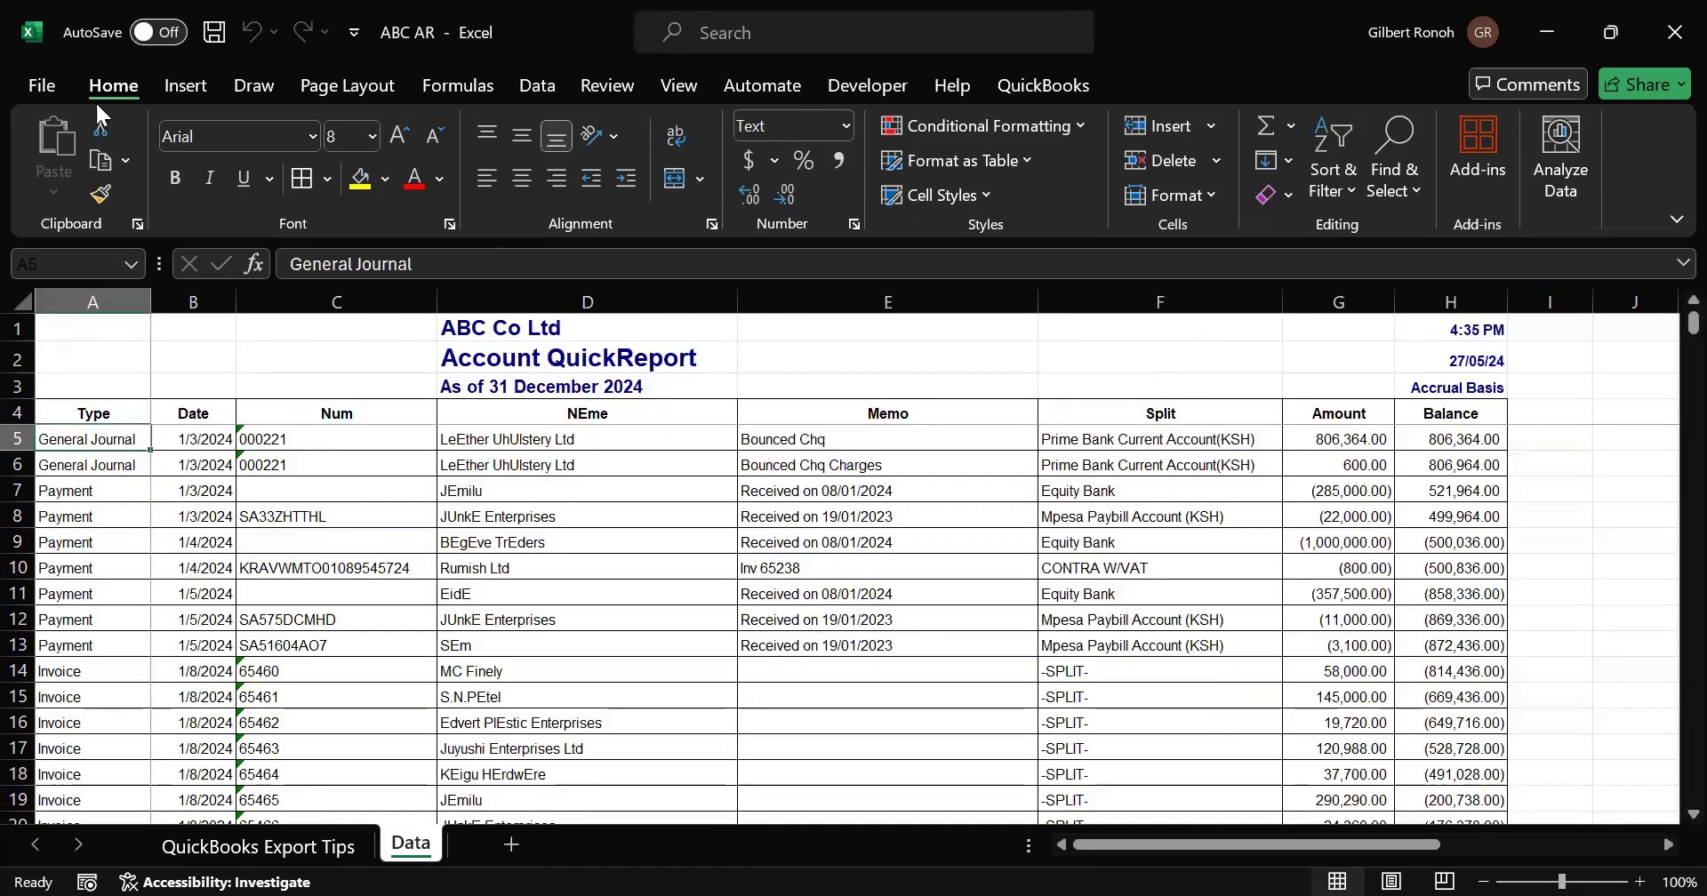
Step: Create a PivotTable on a new worksheet from the Data sheet range A4:H2152 and check its field list
click(174, 85)
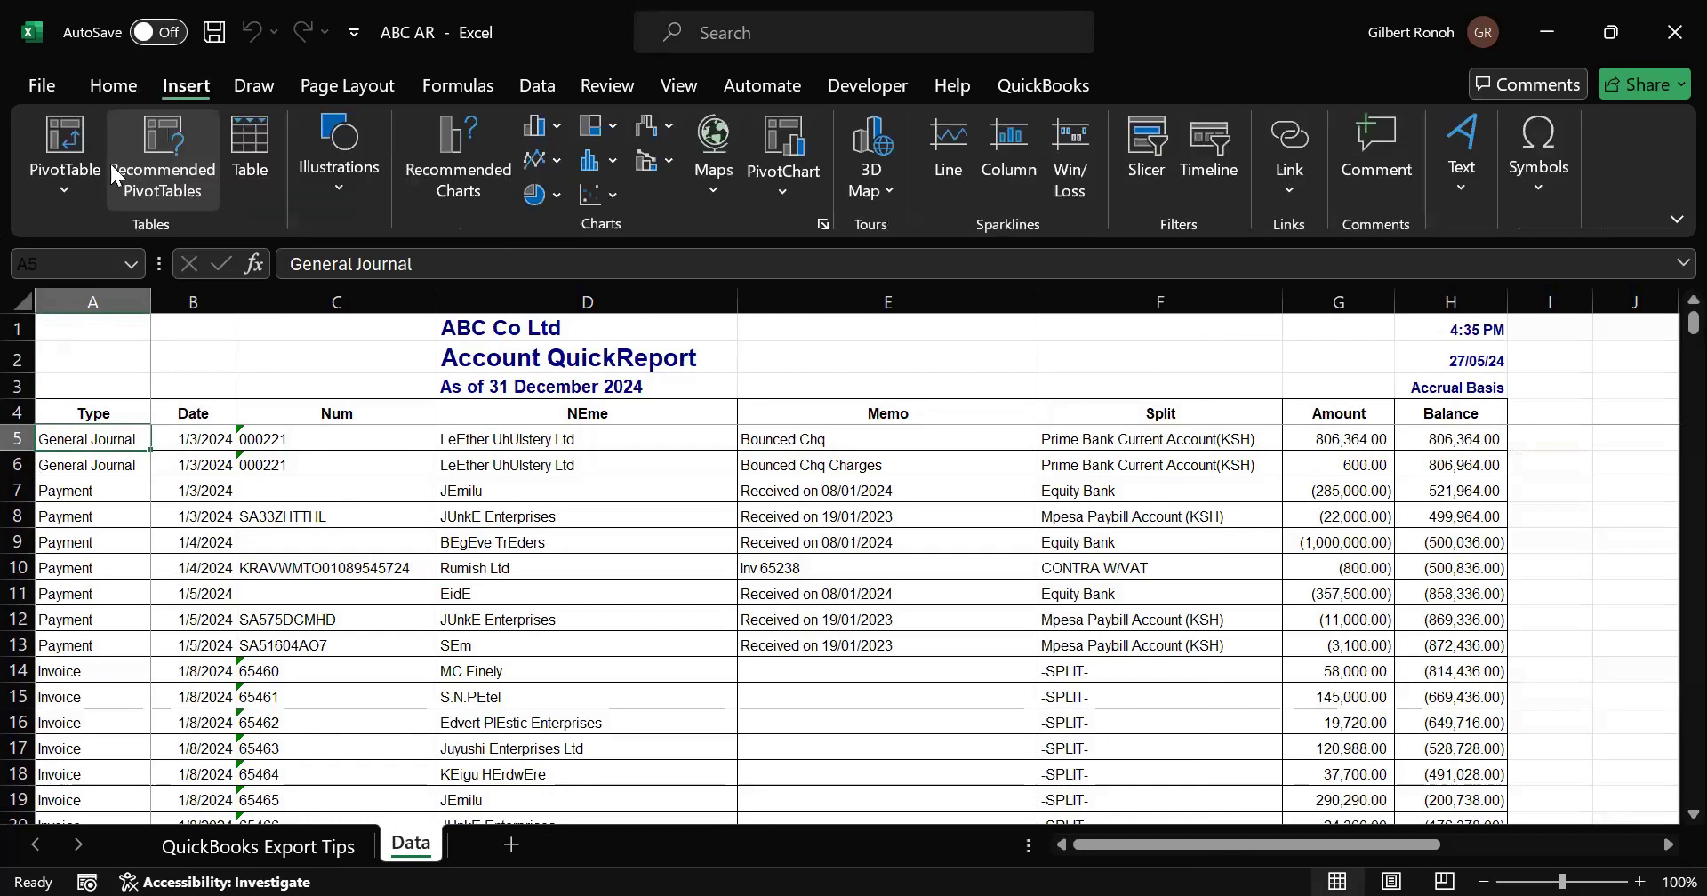
click(62, 198)
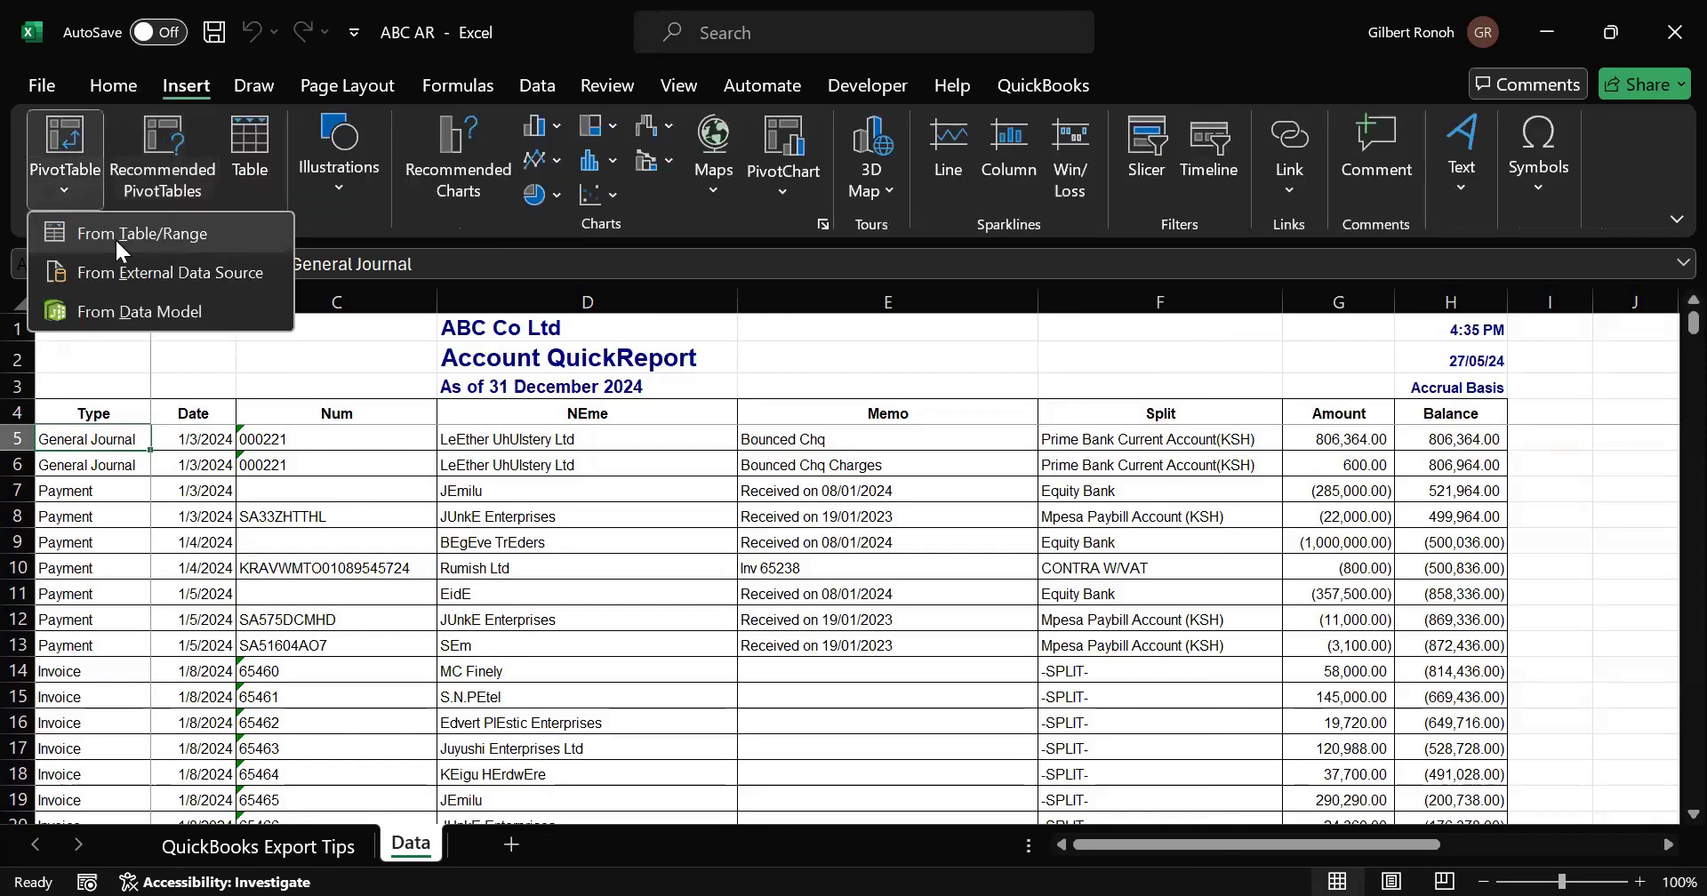
key(Return)
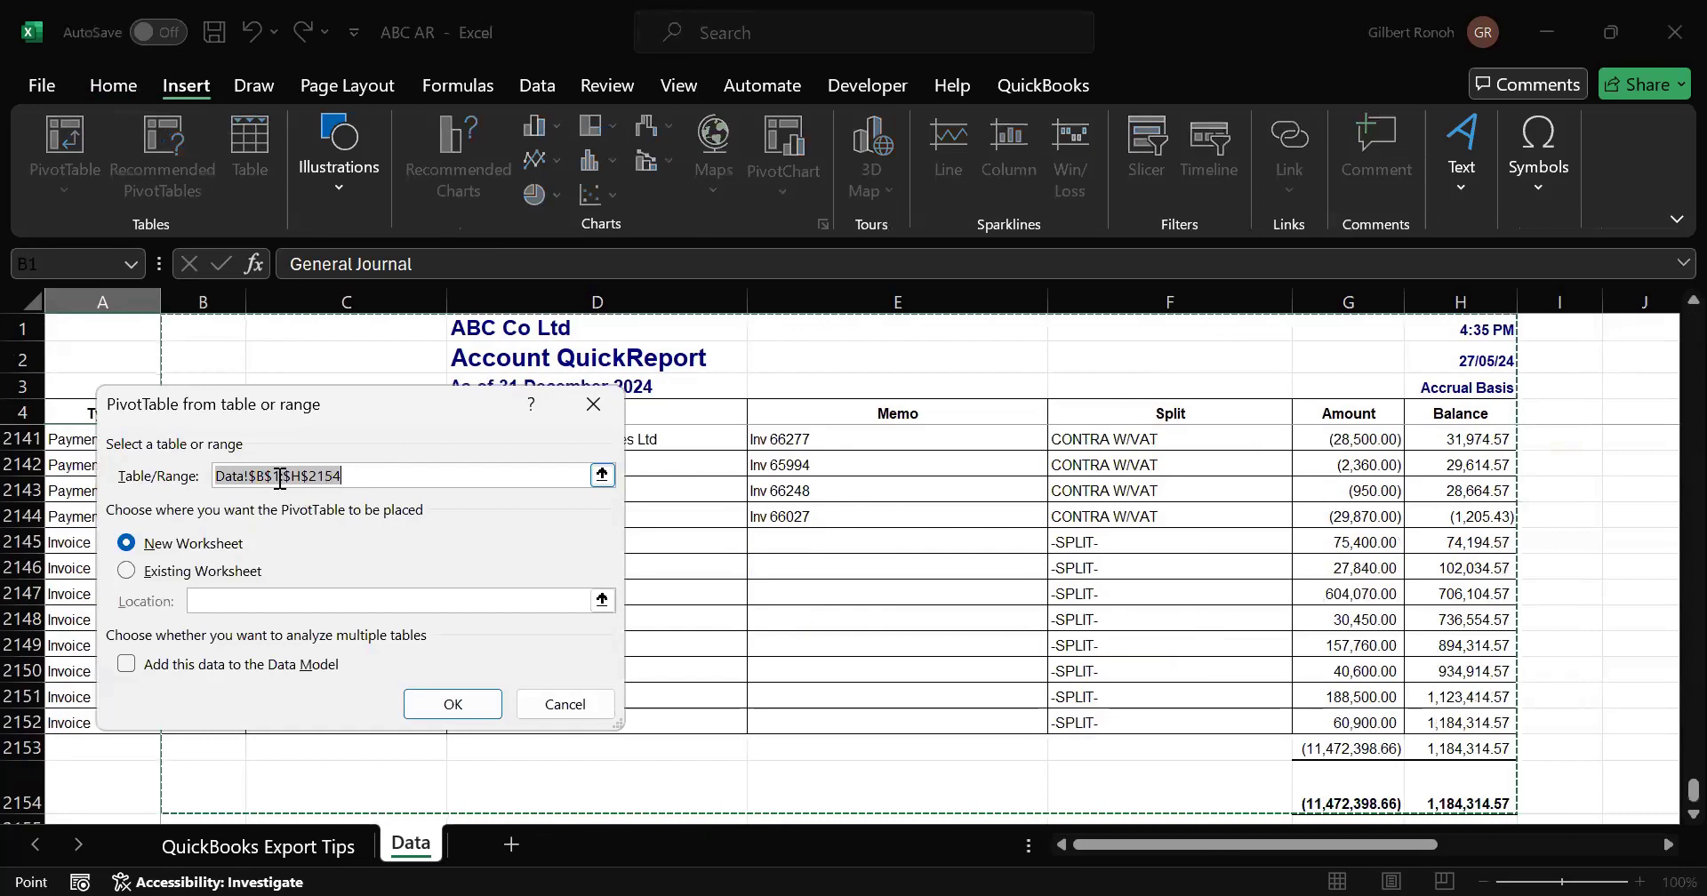
key(BackSpace)
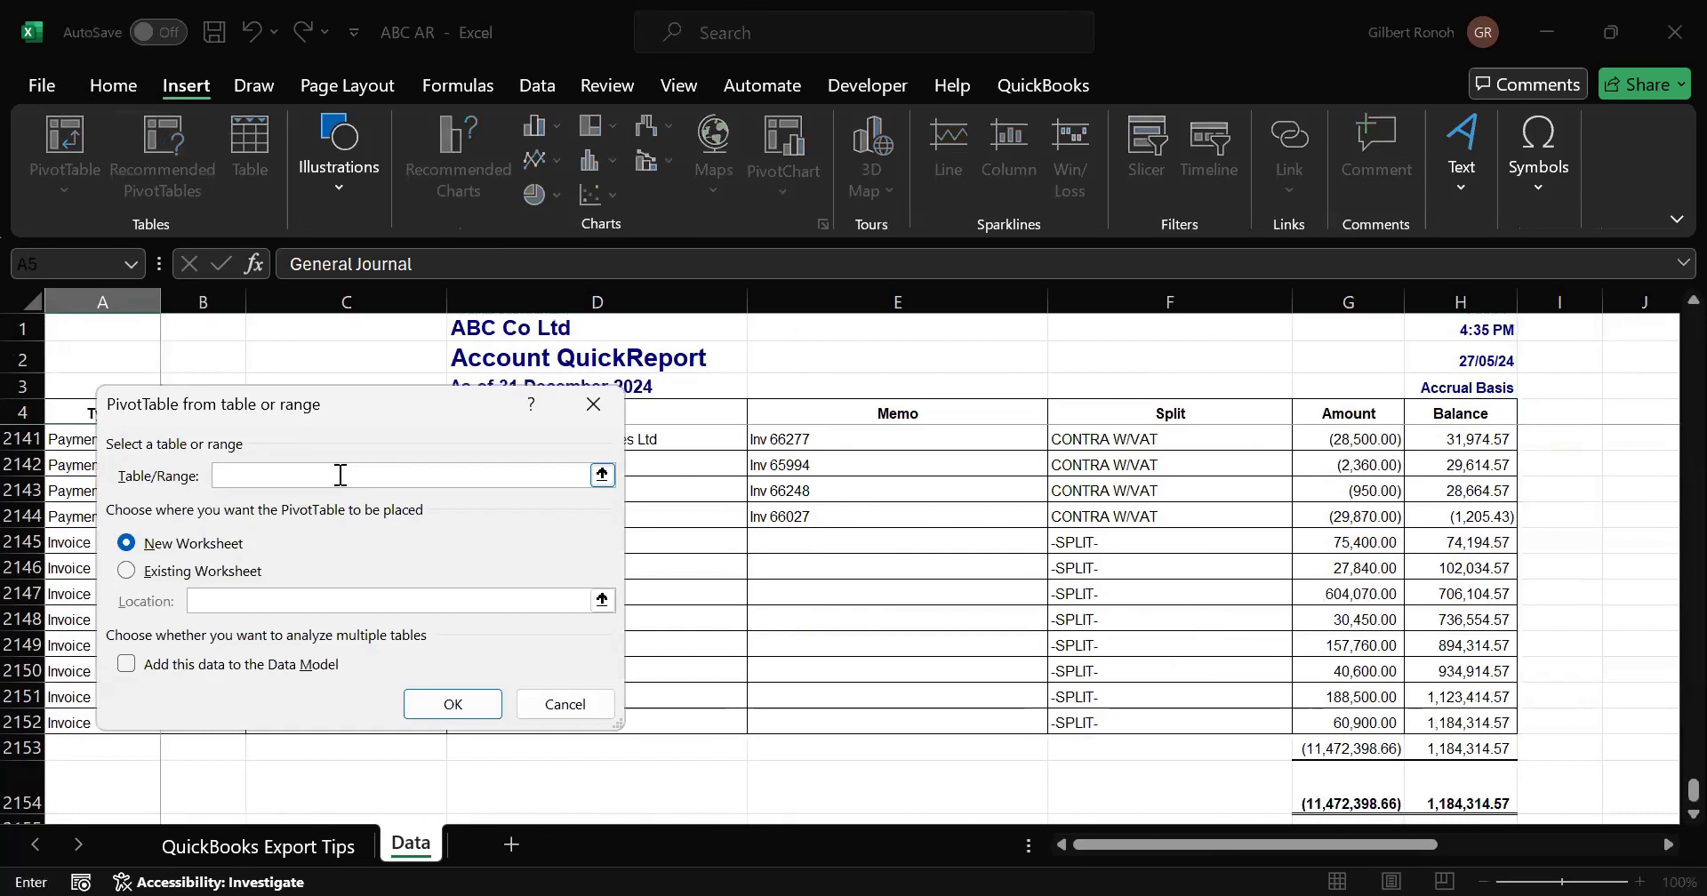
key(ctrl+z)
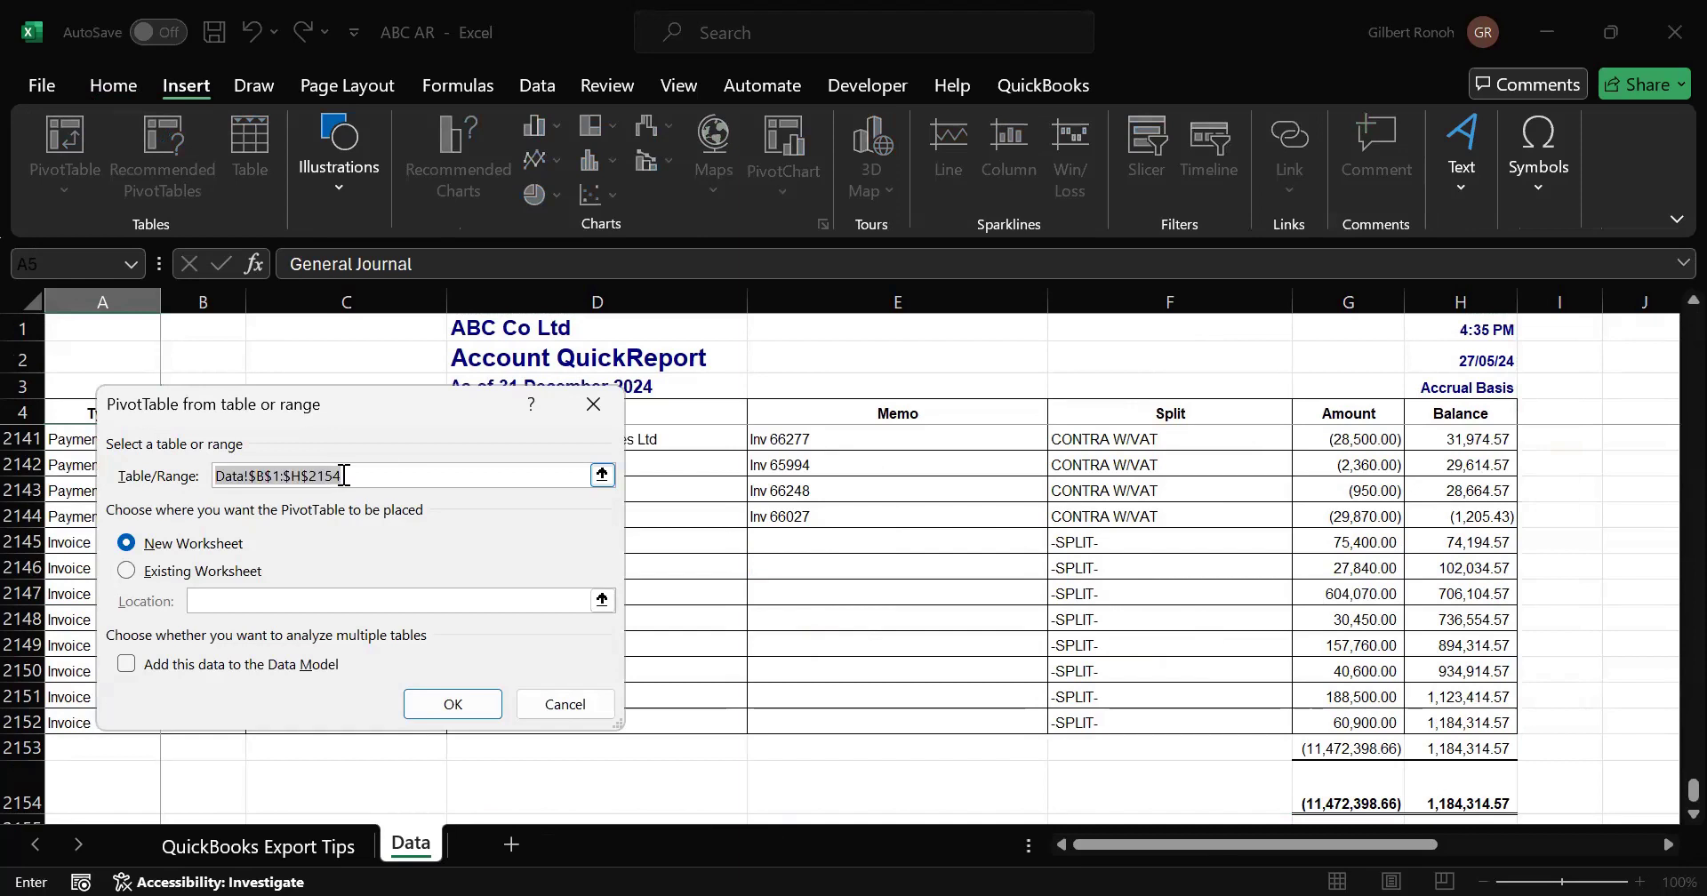
click(374, 476)
key(BackSpace)
key(BackSpace)
key(BackSpace)
key(BackSpace)
key(BackSpace)
key(BackSpace)
key(BackSpace)
key(BackSpace)
key(BackSpace)
key(BackSpace)
key(BackSpace)
key(BackSpace)
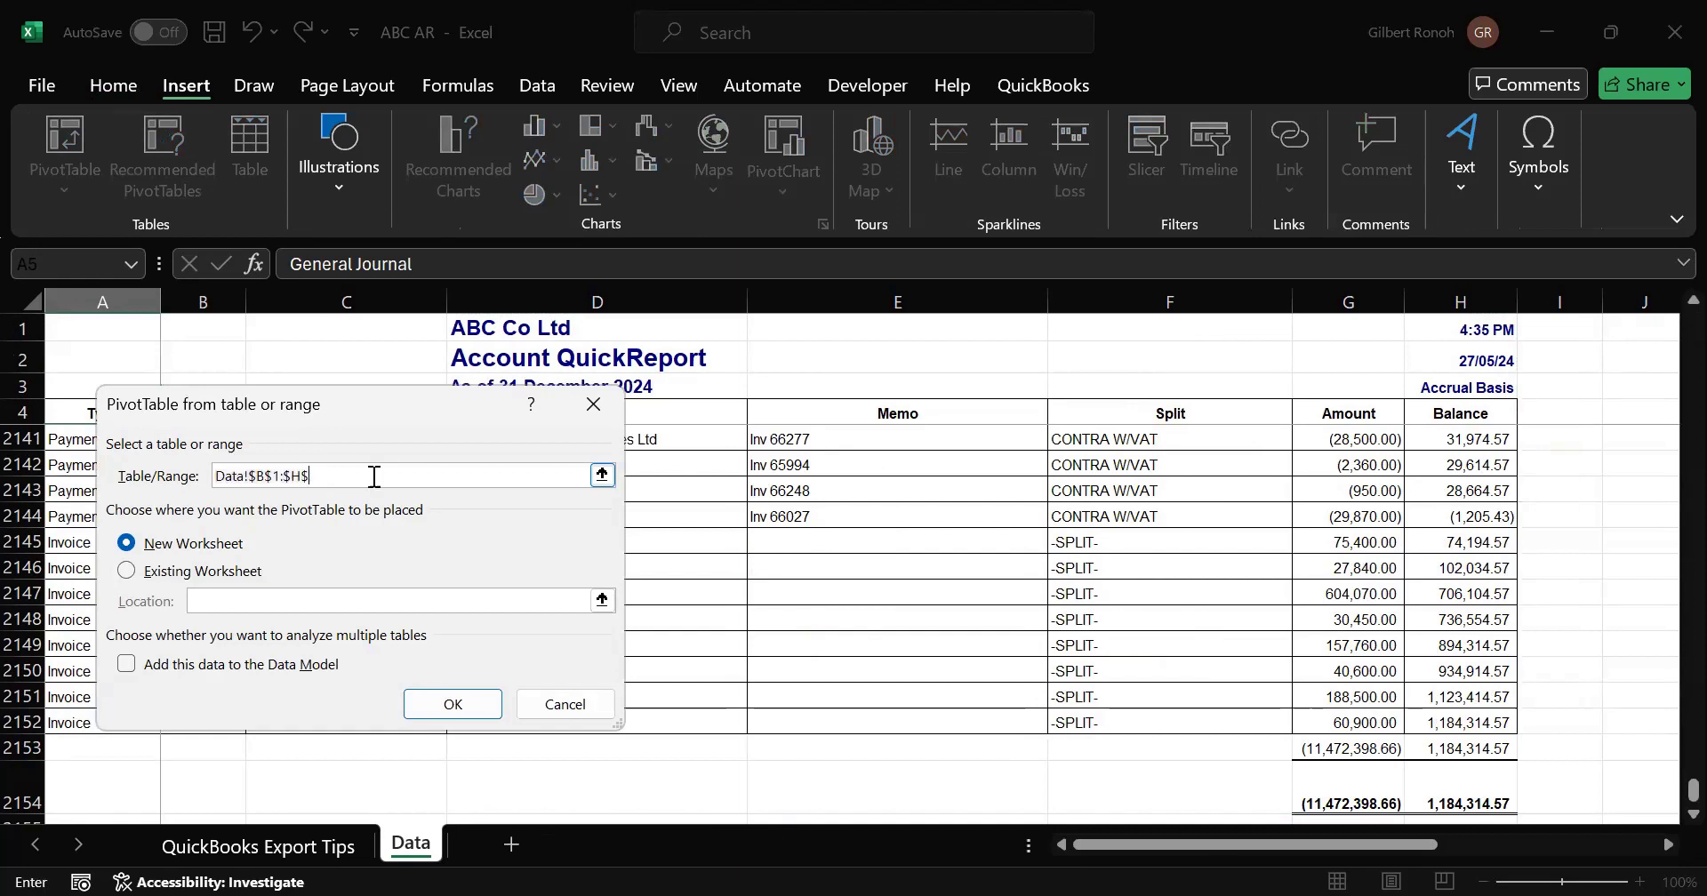
text(ata!a)
drag(430, 398, 730, 443)
drag(1667, 803, 1666, 304)
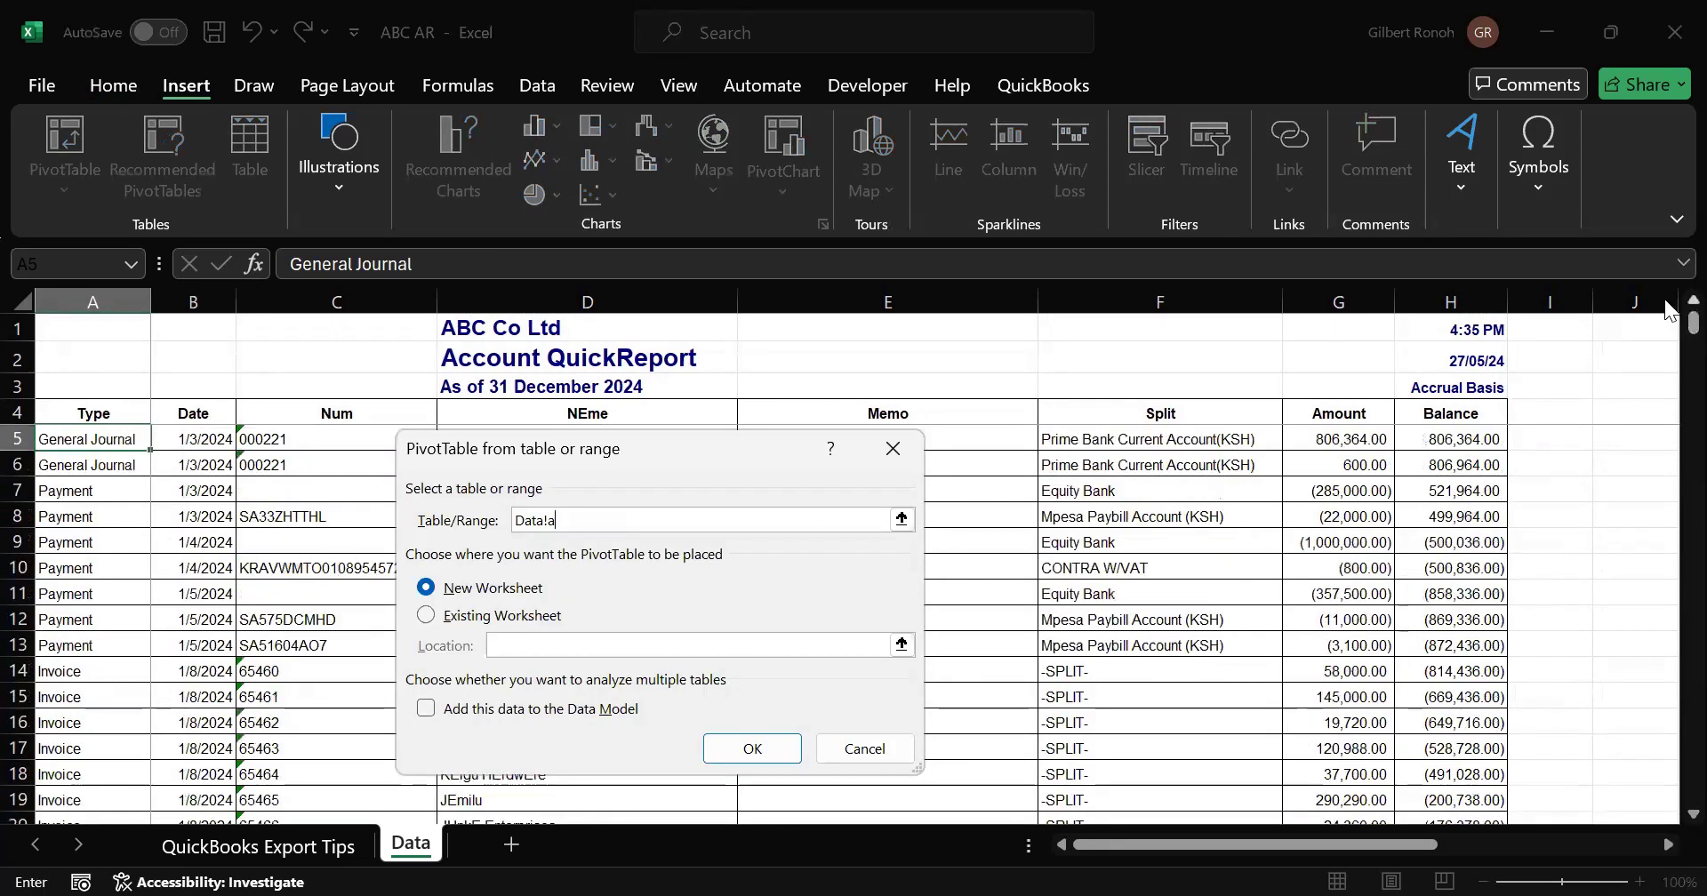
text(4:h2152)
drag(606, 520, 553, 518)
click(735, 525)
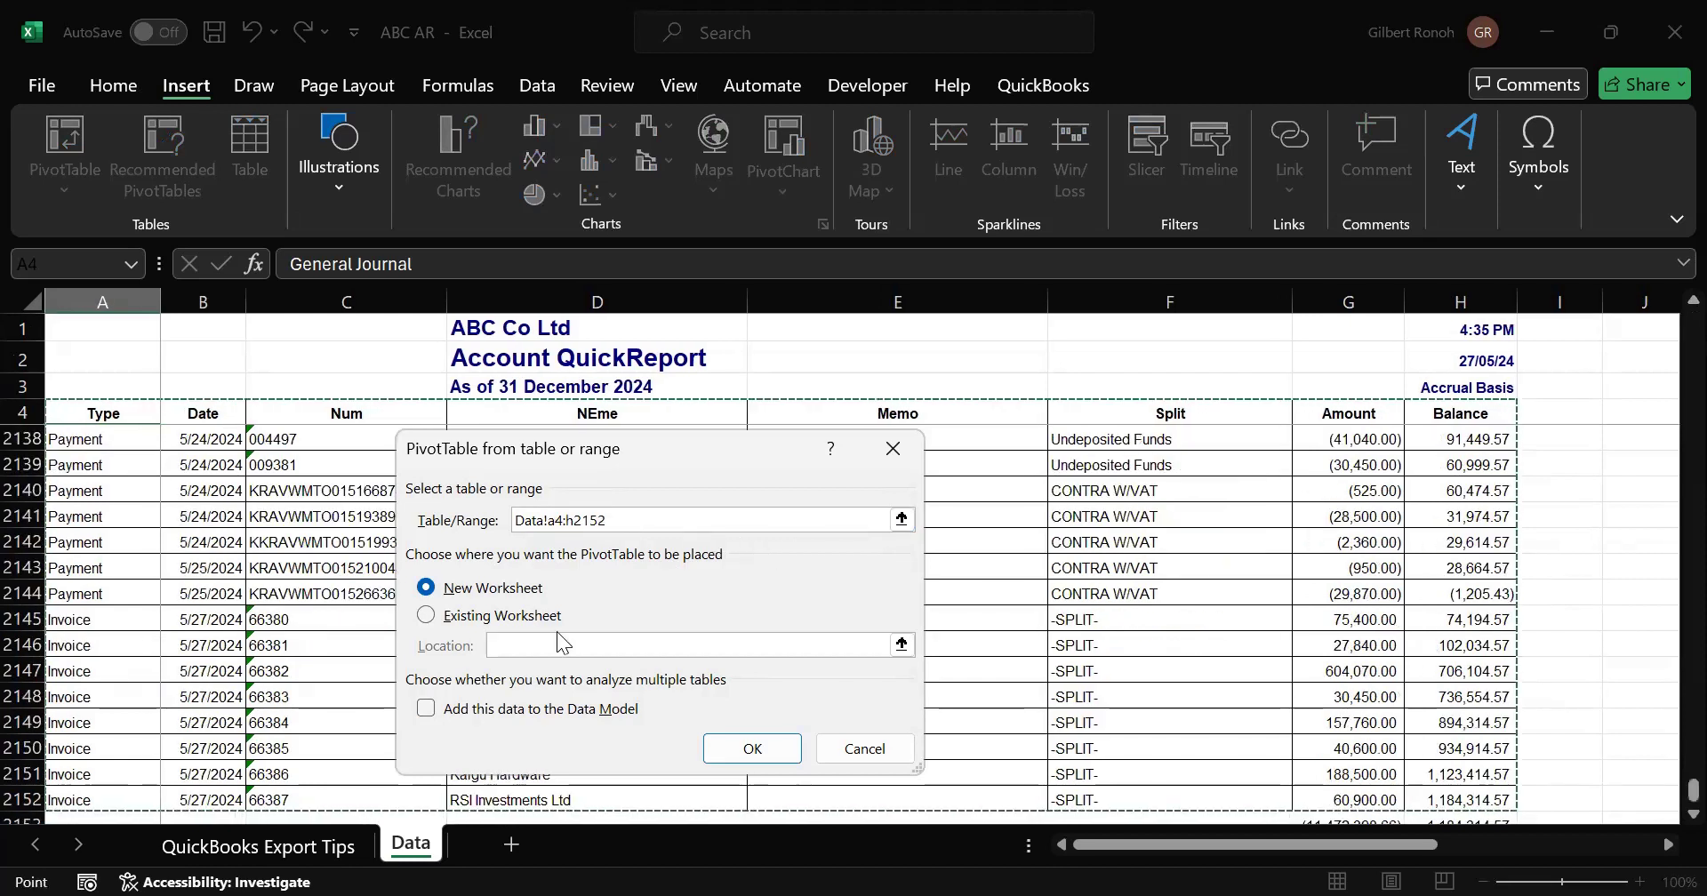
click(752, 749)
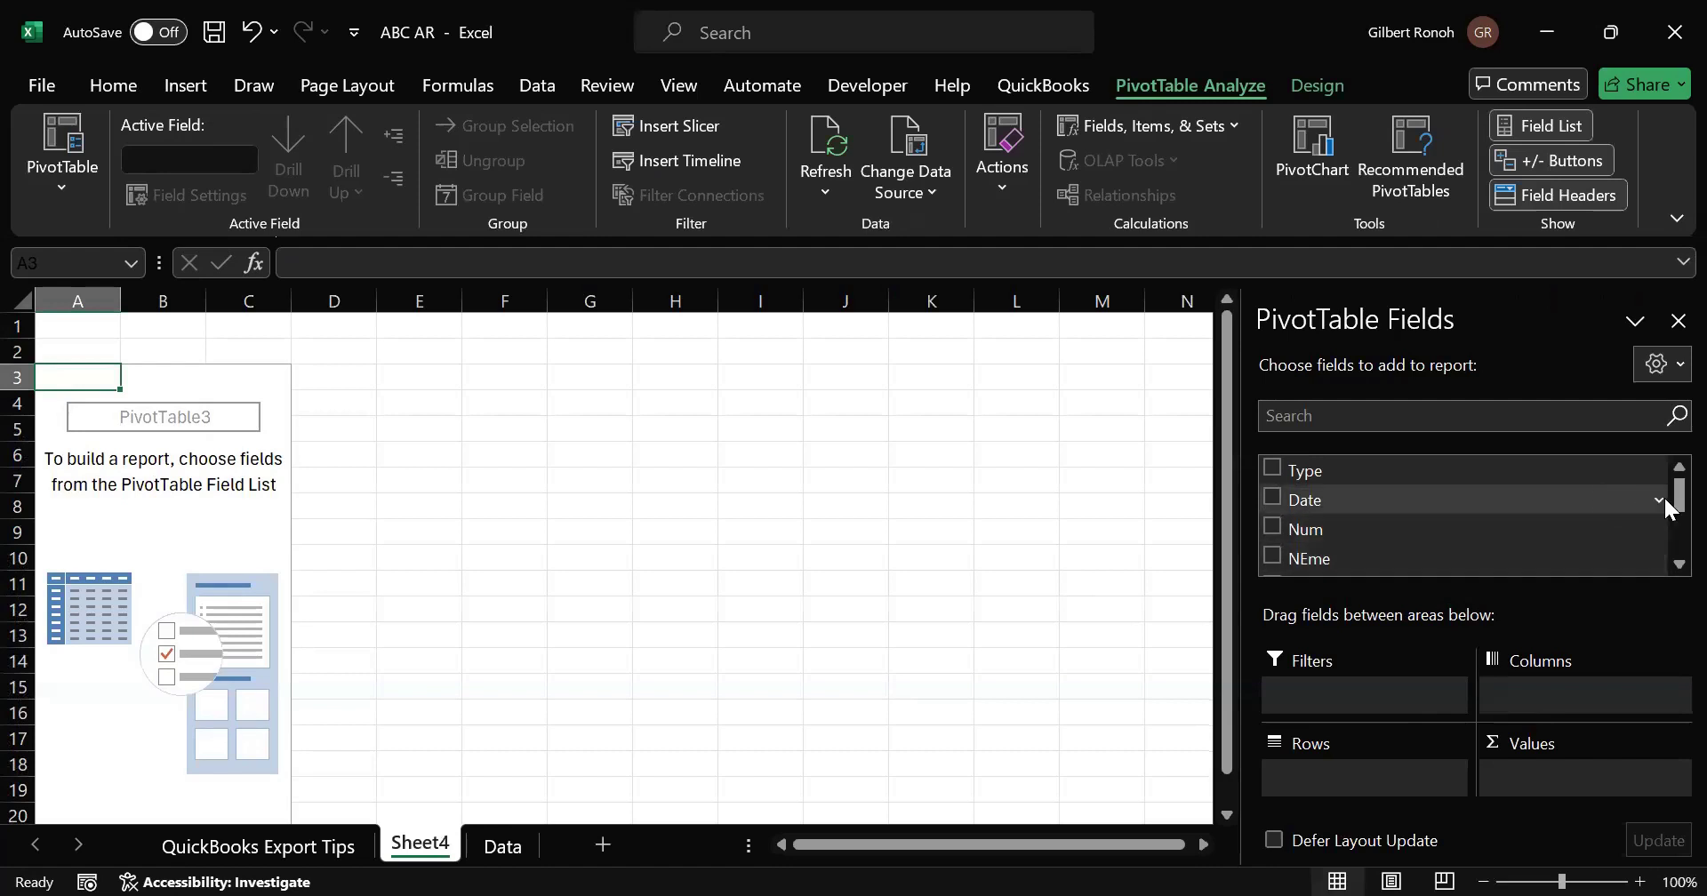
mouse_move(1664, 493)
mouse_down()
mouse_move(1665, 584)
mouse_move(1663, 474)
mouse_up()
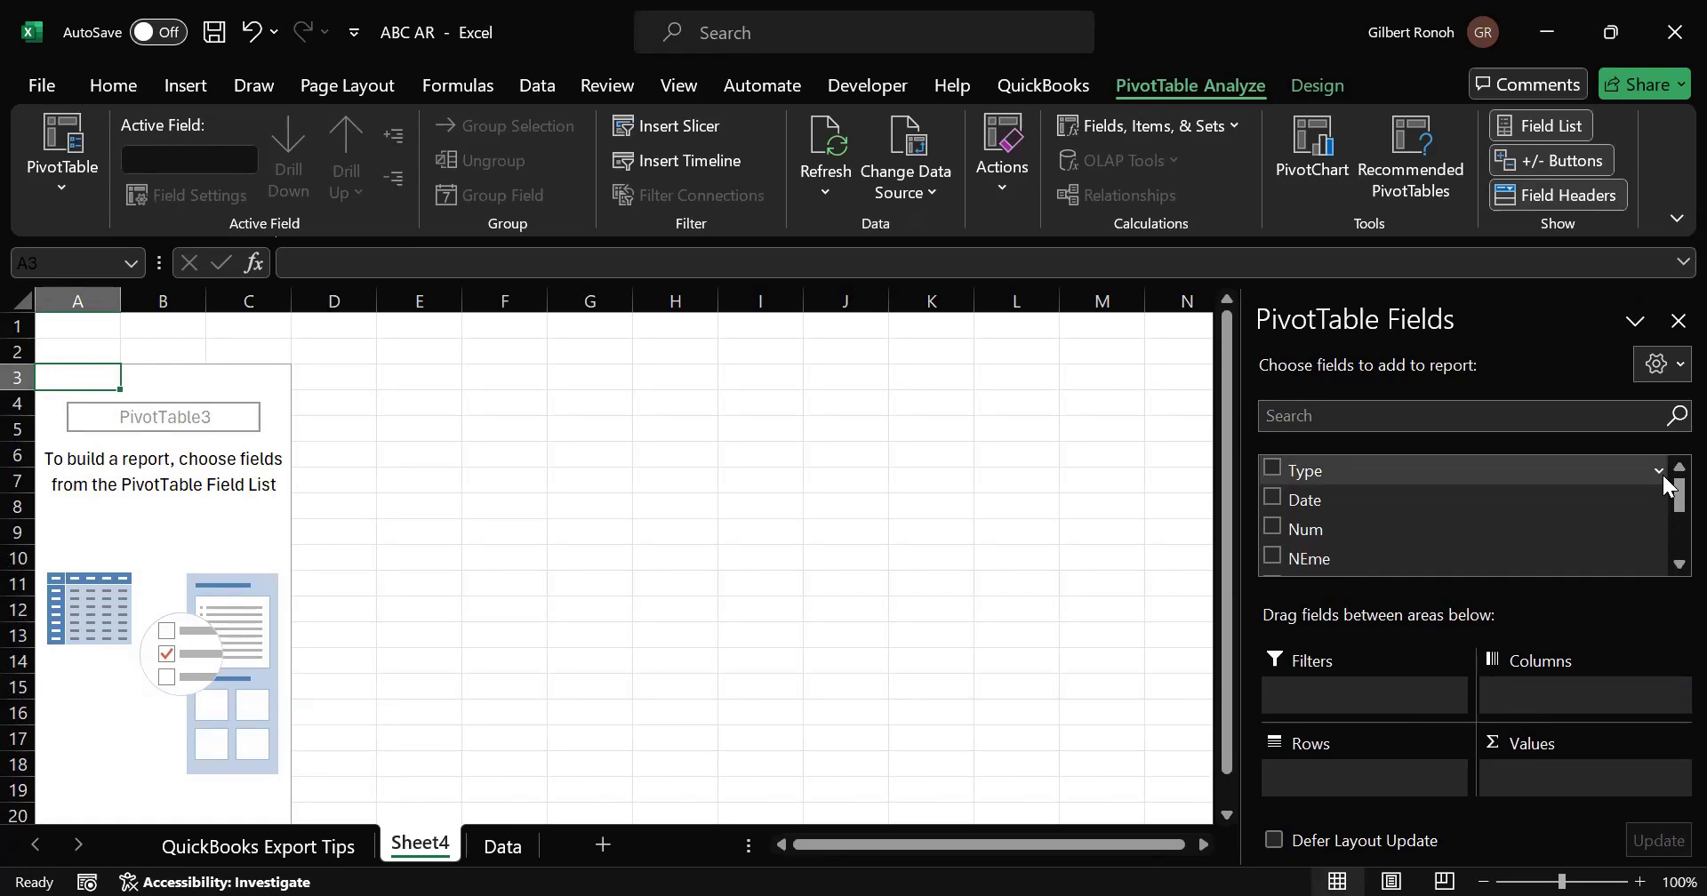
Step: On the Data sheet, go through the NEme column from the report headings down to D12
click(509, 854)
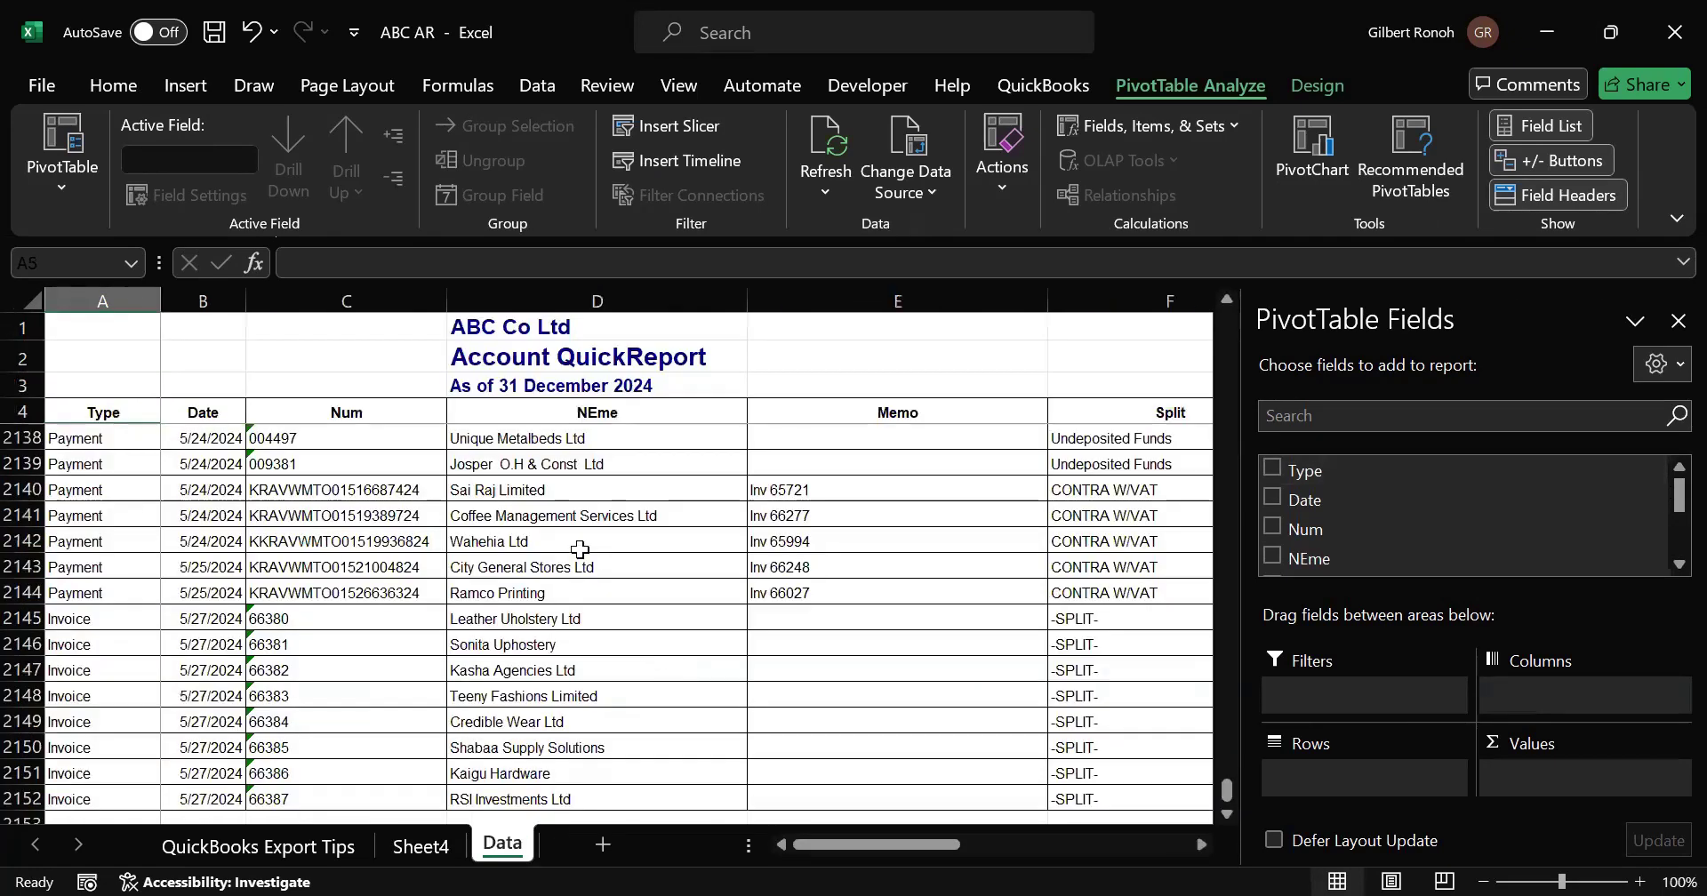
click(590, 387)
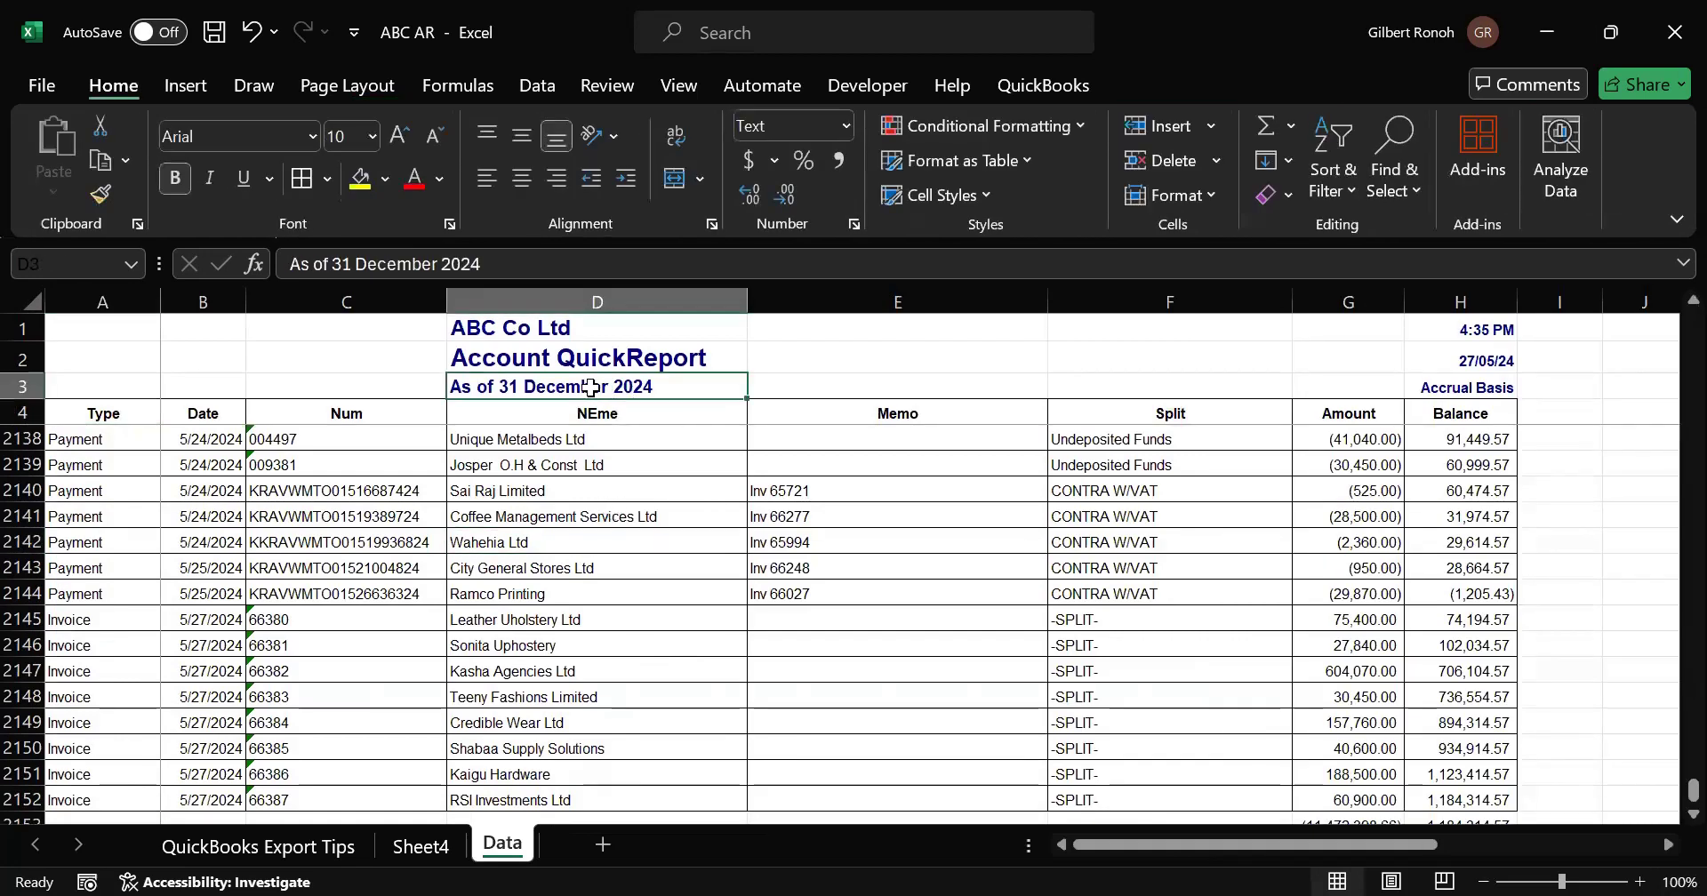
key(Down)
key(Down)
key(Down)
key(Down)
key(Down)
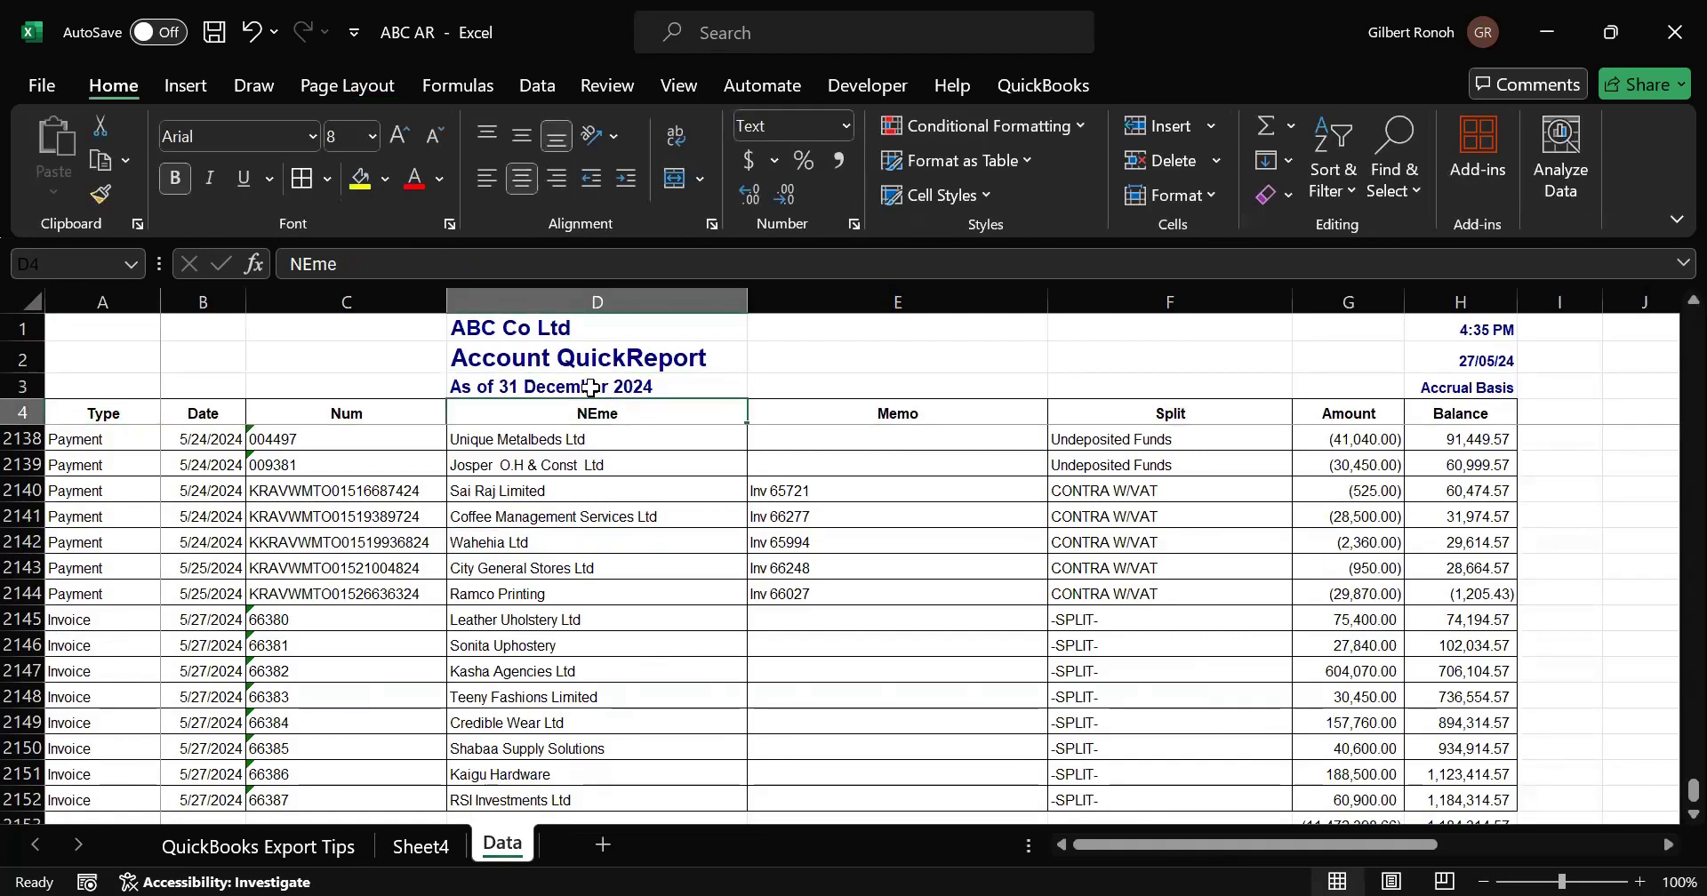
key(Down)
key(Down)
key(Down)
key(Down)
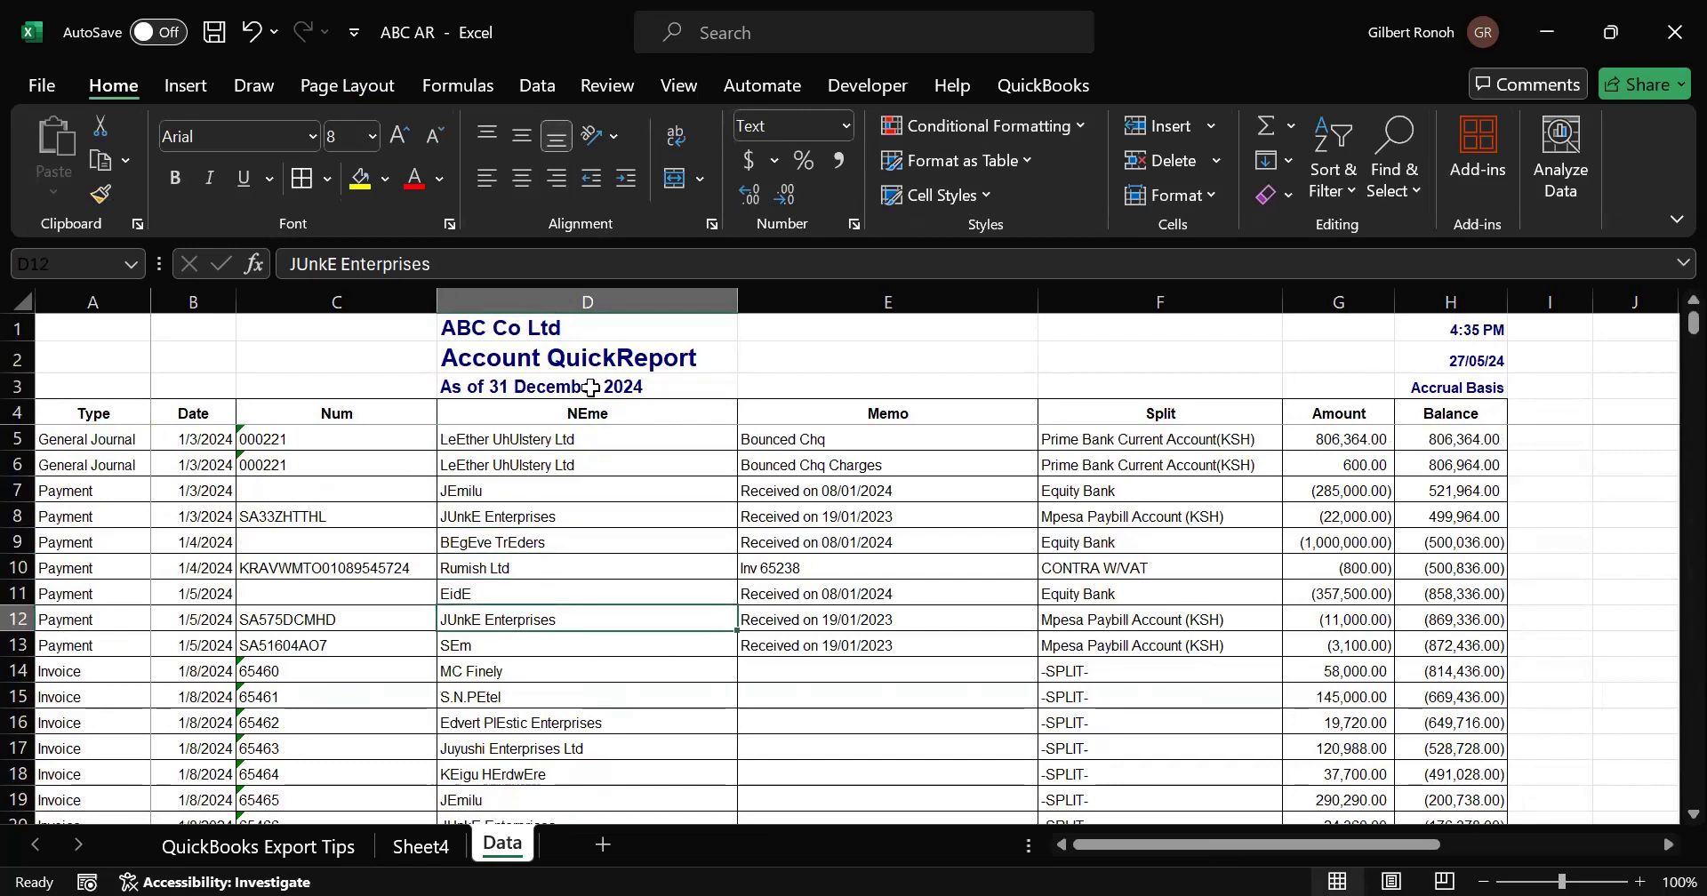
Step: Examine the Split column entries on the Data sheet down to F43 and return up to F1
key(Right)
key(Right)
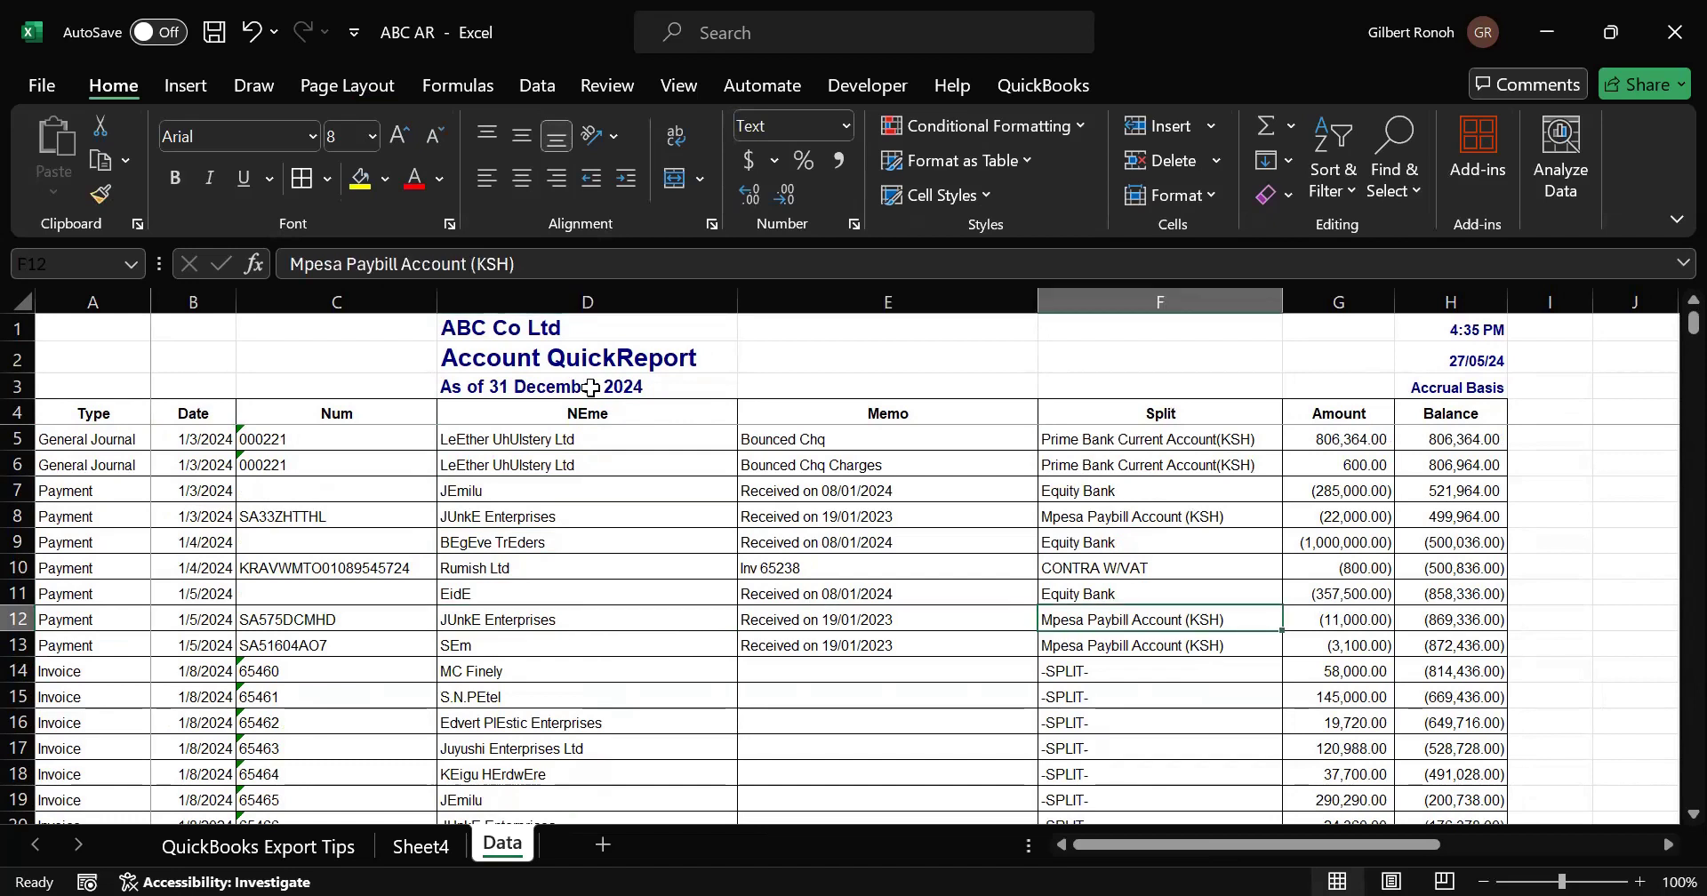
key(Up)
key(Up)
key(Up)
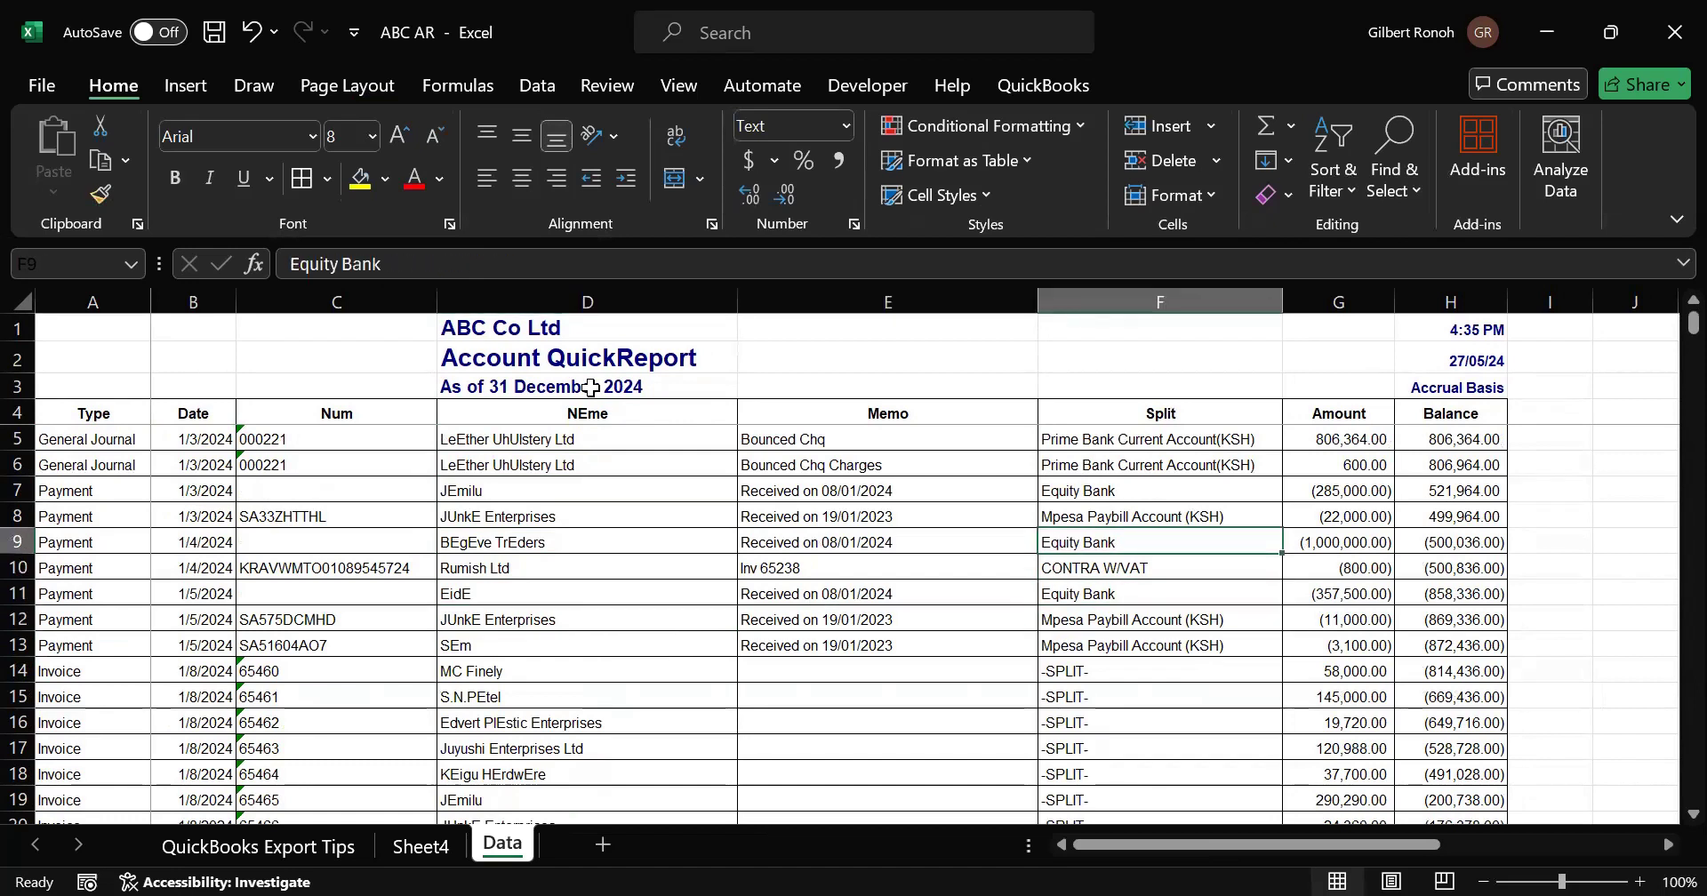
key(Up)
key(Up)
key(Up)
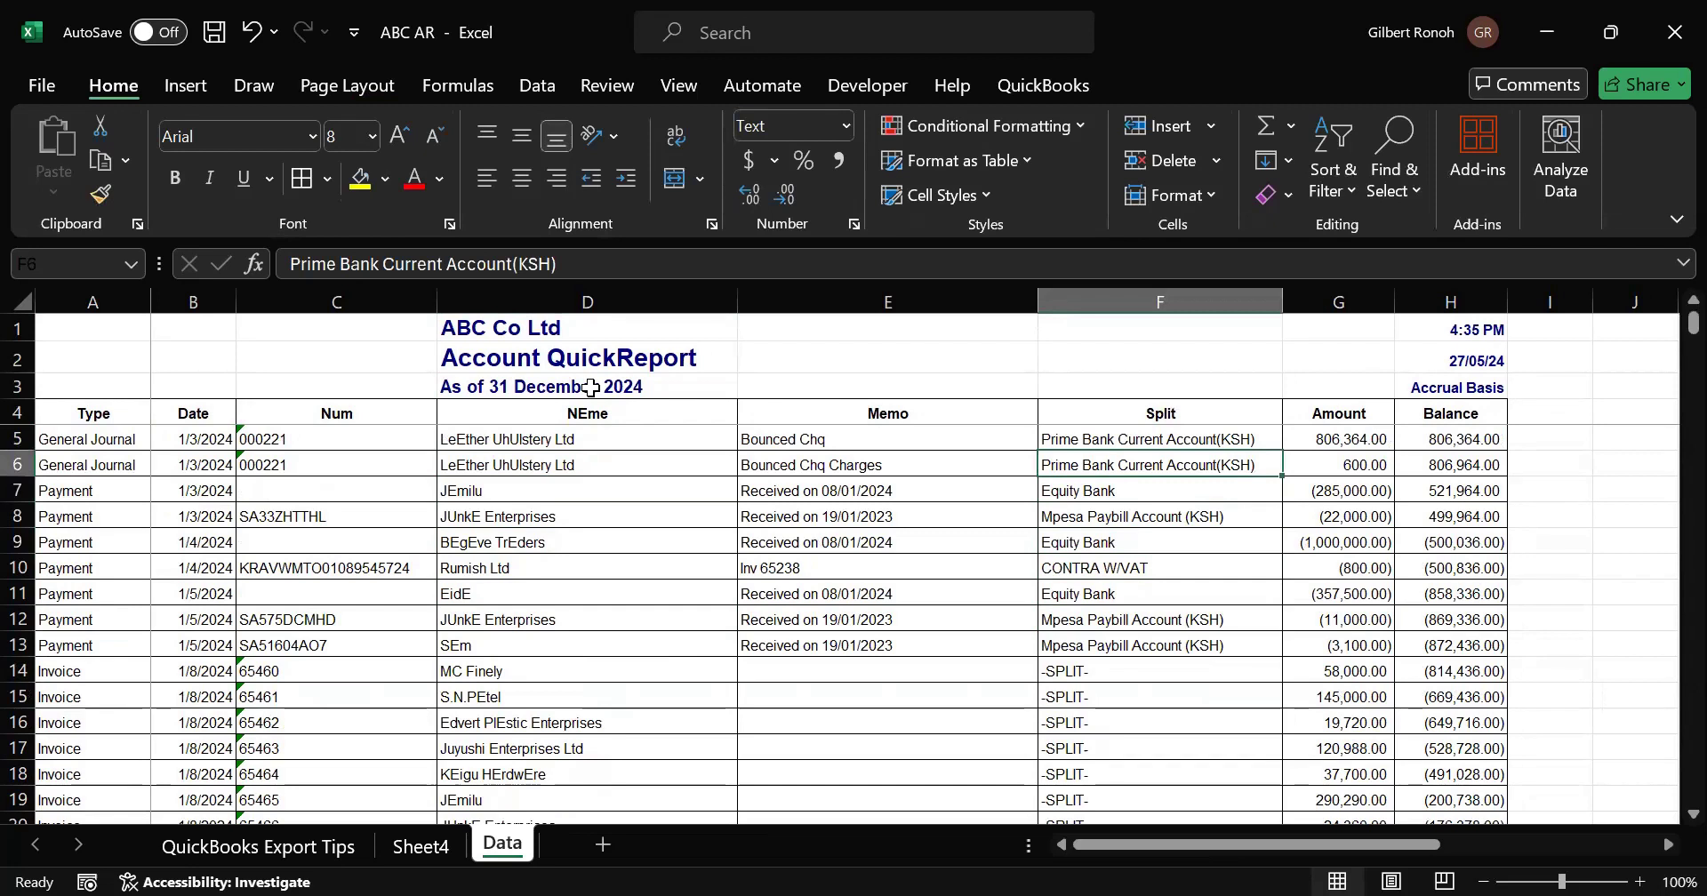
key(Down)
key(Down)
key(Down)
key(Down)
key(Down)
key(Down)
key(Down)
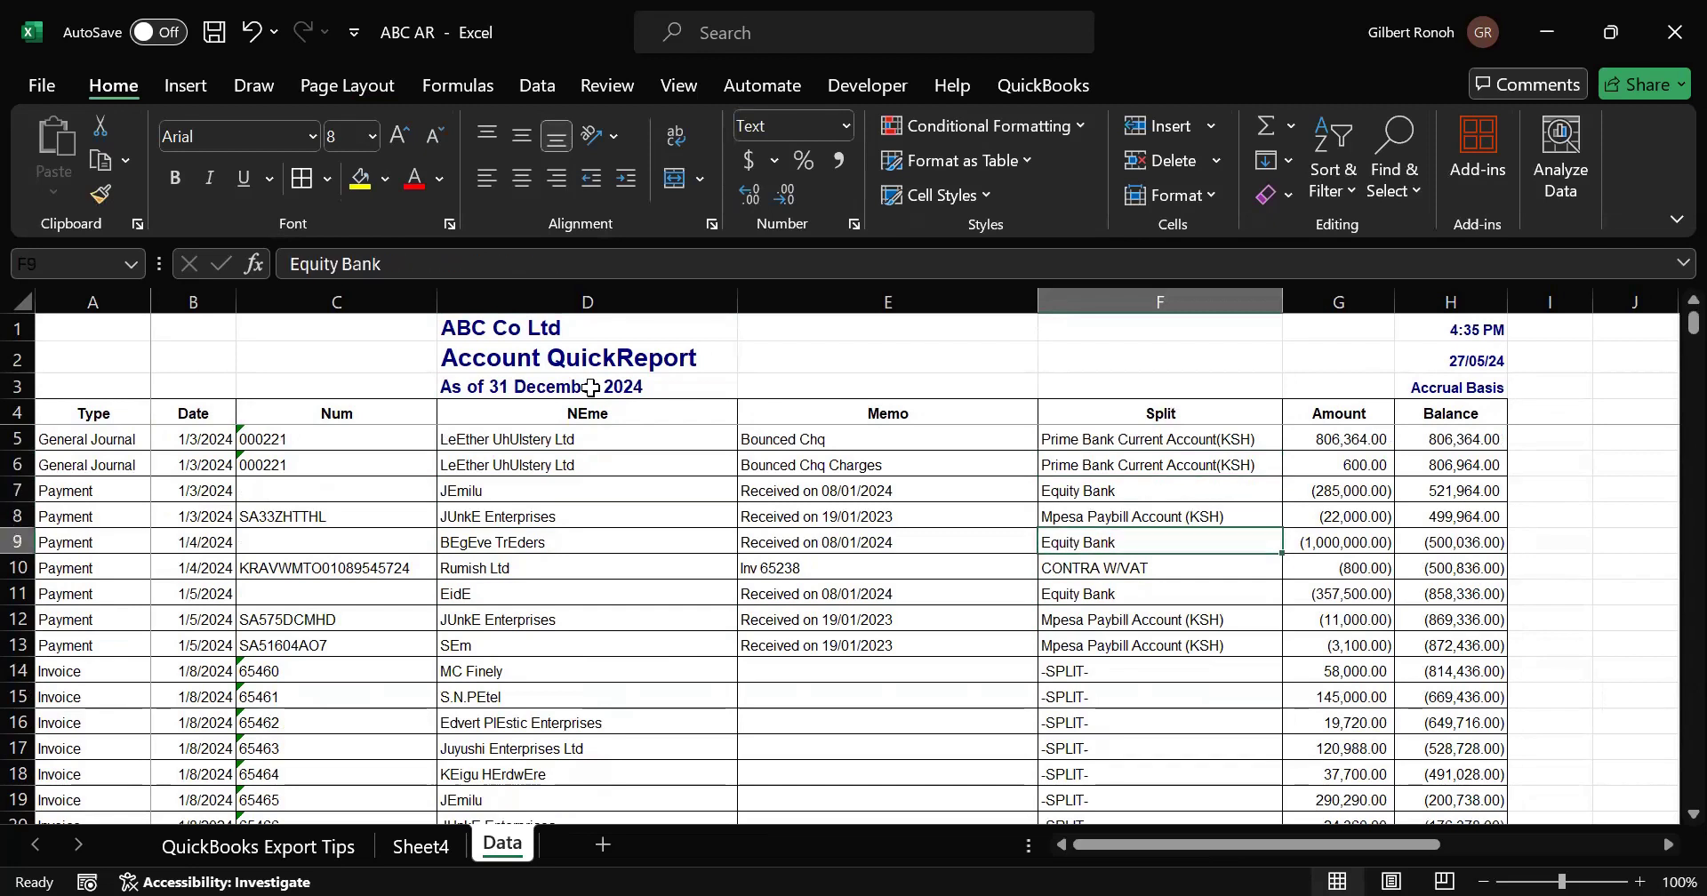
key(Down)
key(Down)
key(Down)
key(Down)
key(Down)
key(Down)
key(Down)
key(Down)
key(Down)
key(Down)
key(Down)
key(Down)
key(Down)
key(Down)
key(Down)
key(Down)
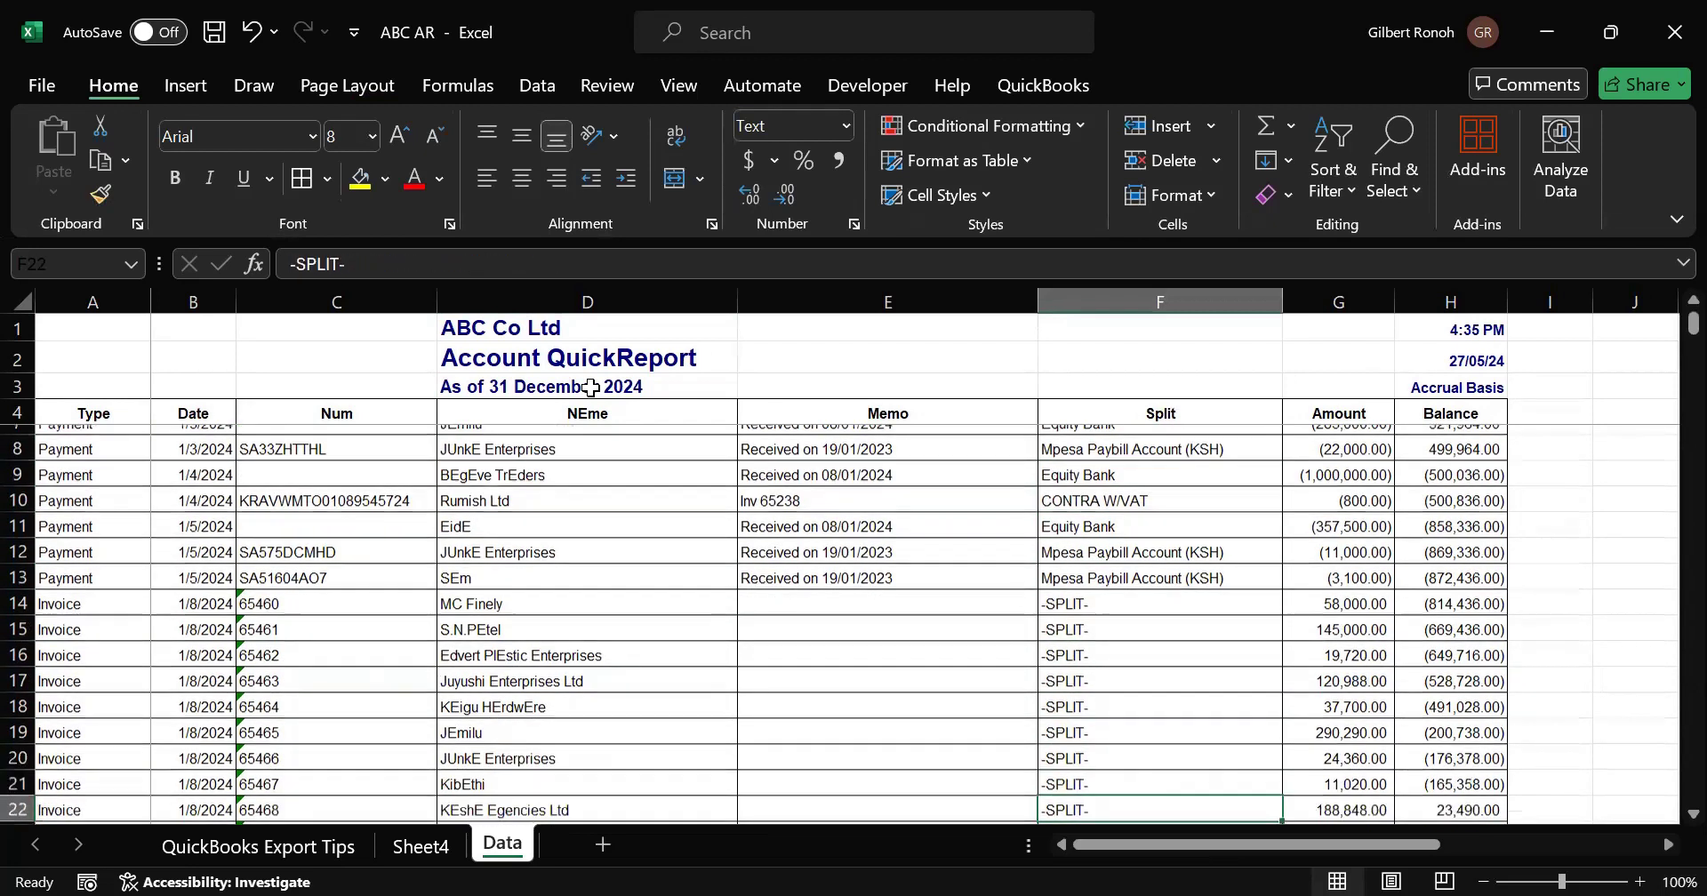
key(Down)
key(Down)
key(Down)
key(Down)
key(Down)
key(Down)
key(Down)
key(Down)
key(Down)
key(Down)
key(Down)
key(Down)
key(Down)
key(Down)
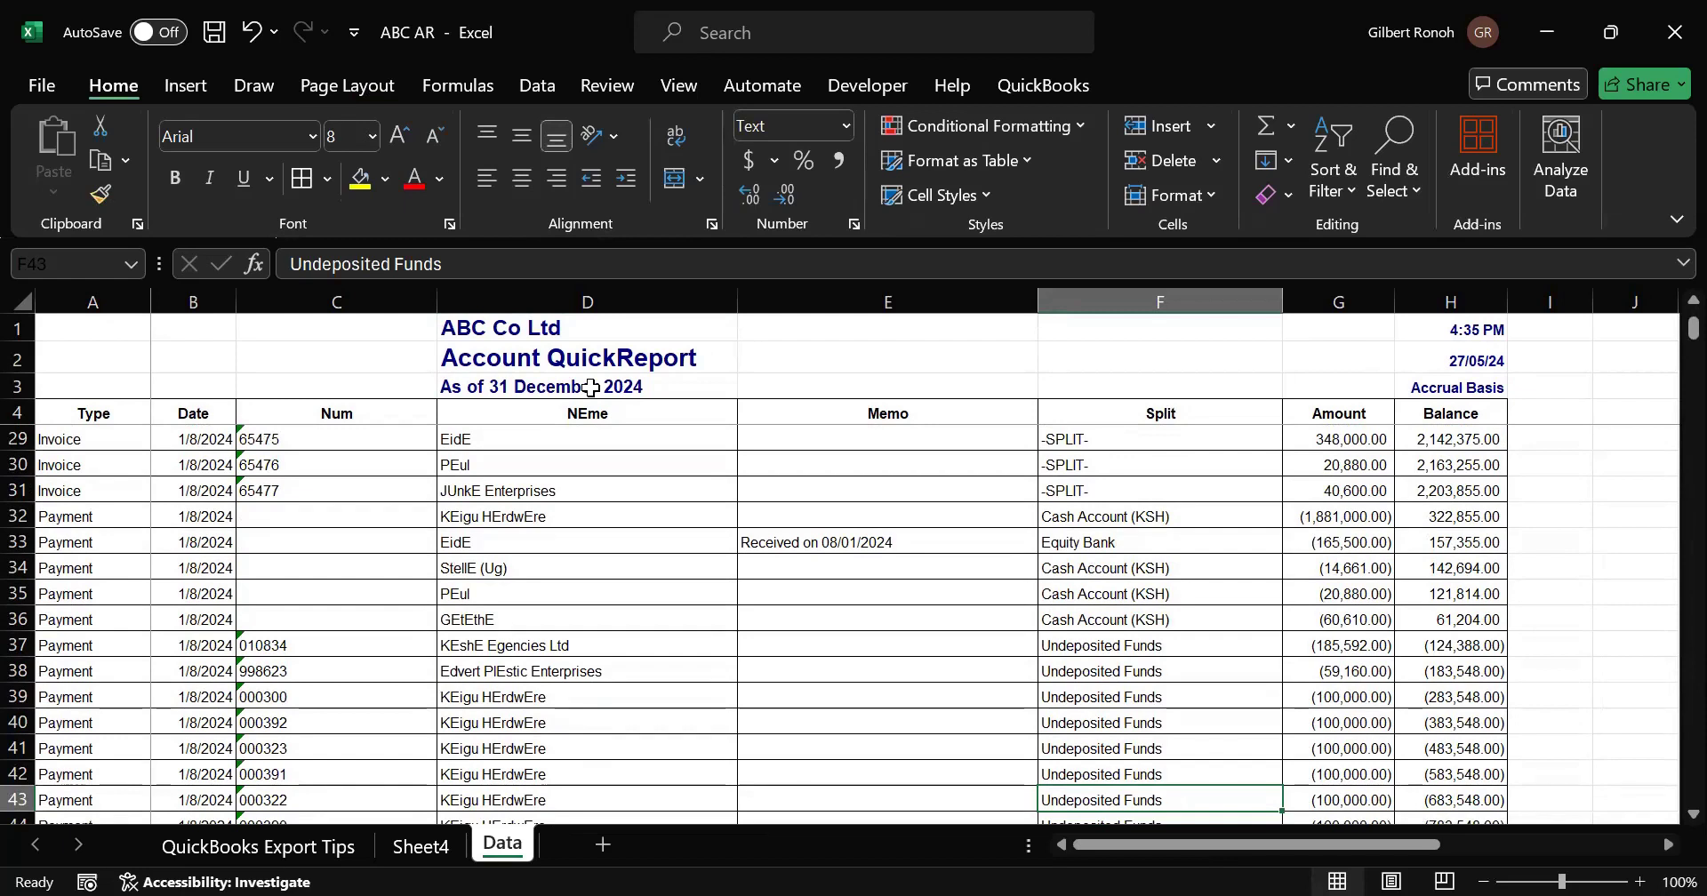
key(Up)
key(Up)
key(Up)
key(Up)
key(Up)
key(Up)
key(Up)
key(Up)
key(Up)
key(Up)
key(Up)
key(Up)
key(Up)
key(Up)
key(Up)
key(Up)
key(Up)
key(Up)
key(Up)
key(Up)
key(Up)
key(Up)
key(Up)
key(Up)
key(Up)
key(Up)
key(Up)
key(Up)
key(Up)
key(Up)
key(Up)
key(Up)
key(Up)
key(Up)
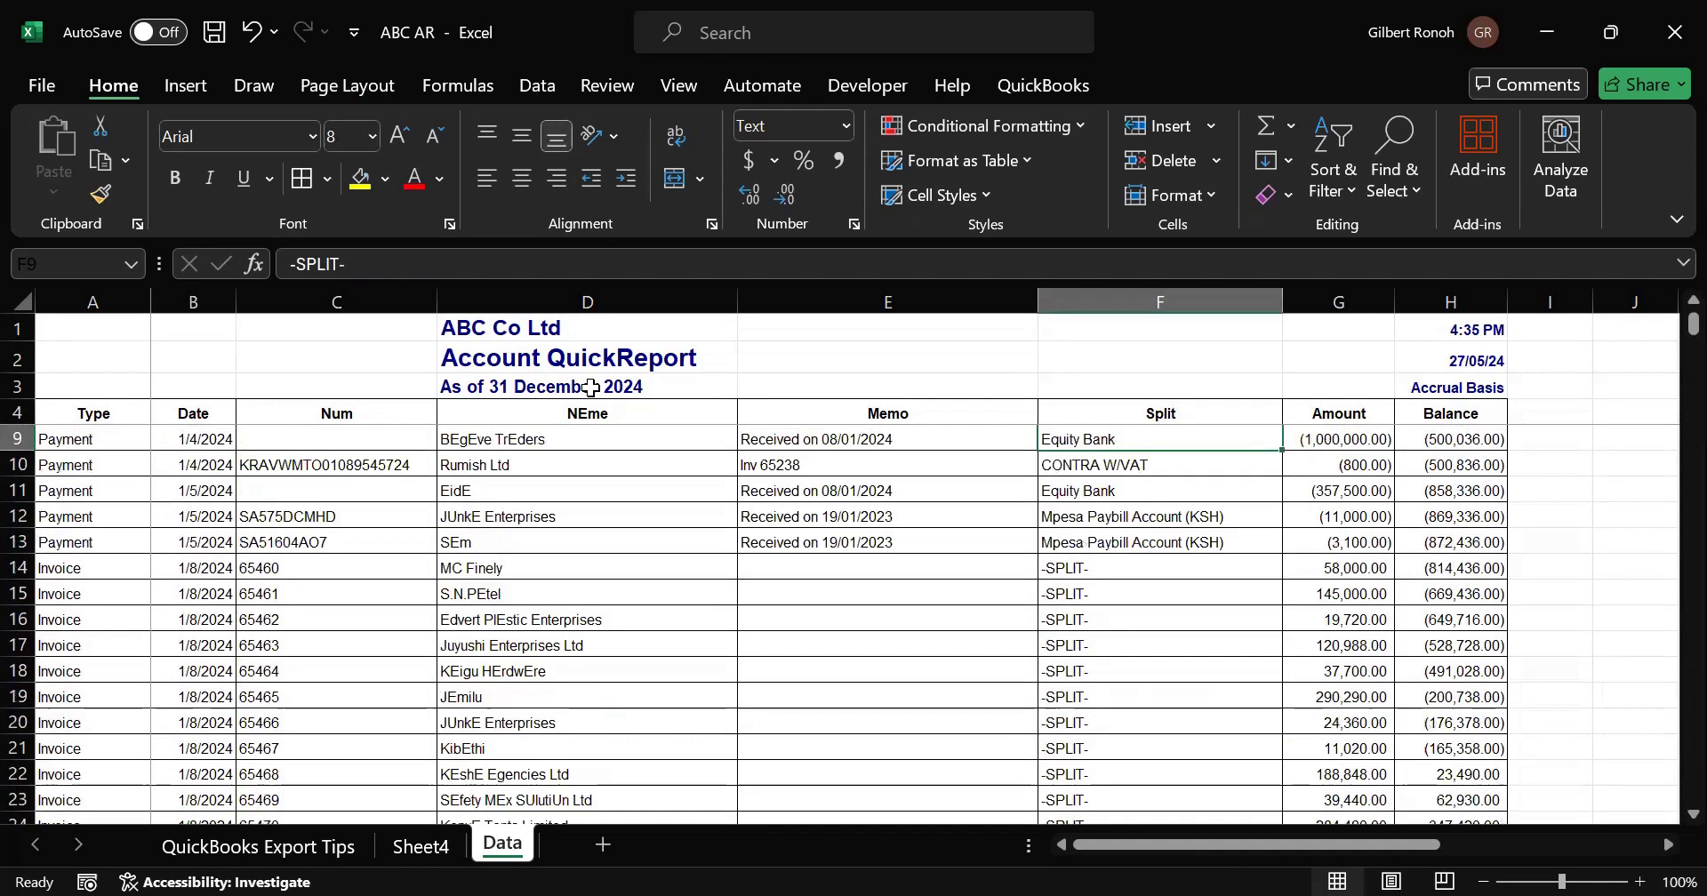
key(Up)
key(Up)
key(Up)
key(Up)
key(Up)
key(Up)
key(Up)
key(Up)
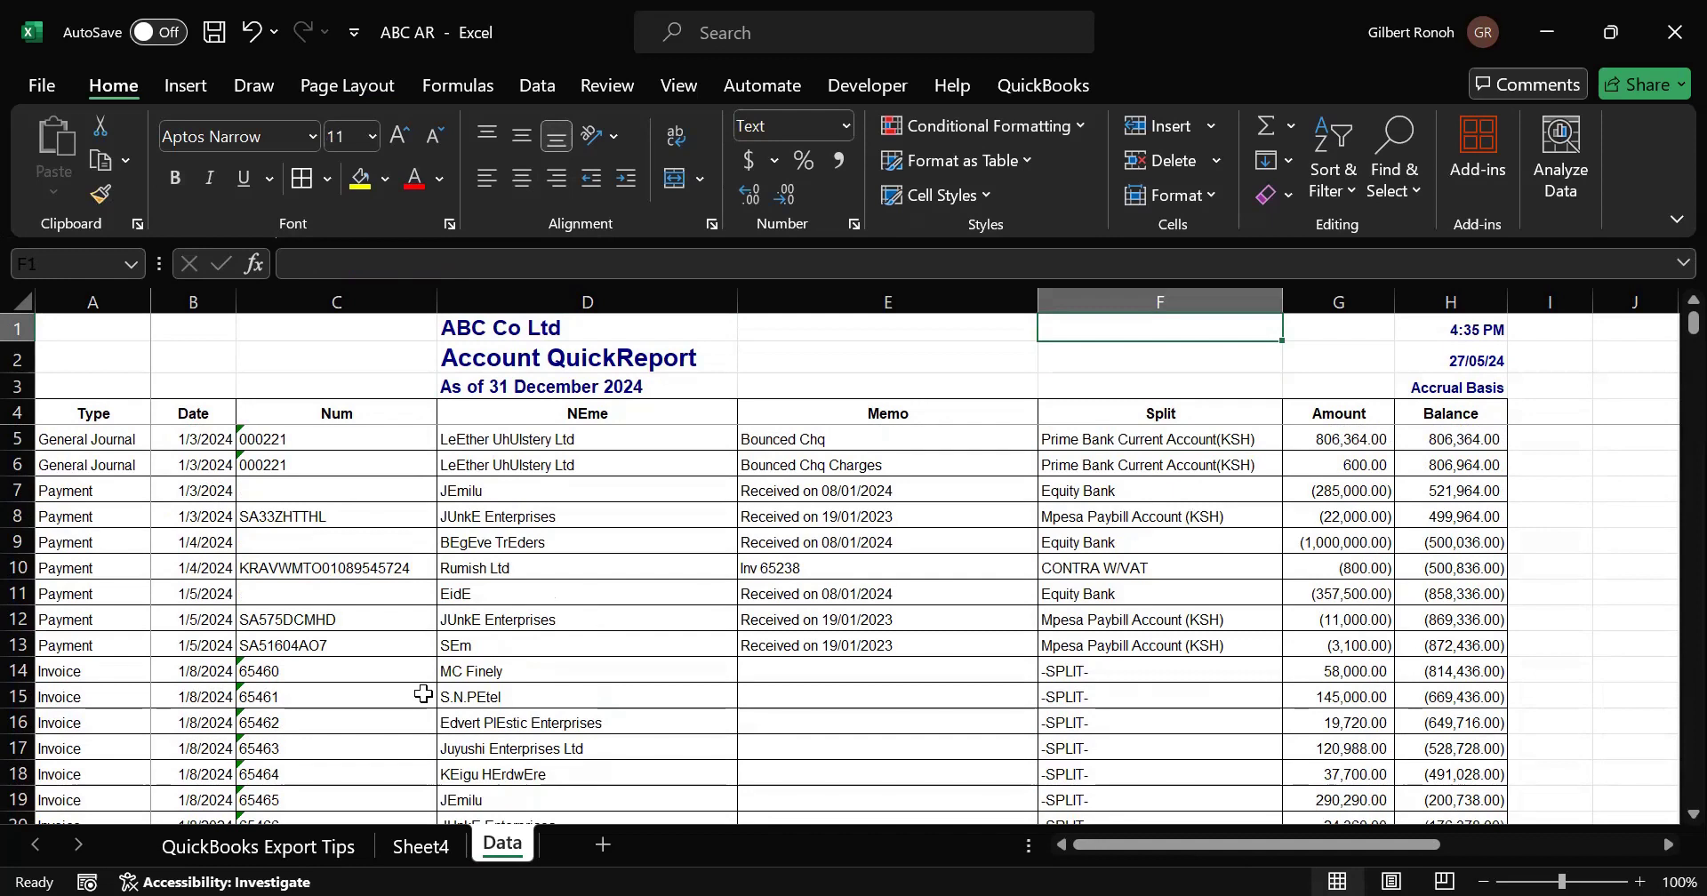
Step: Glance at the PivotTable on Sheet4, return to the Data sheet and review the first entries in the Split column
click(421, 845)
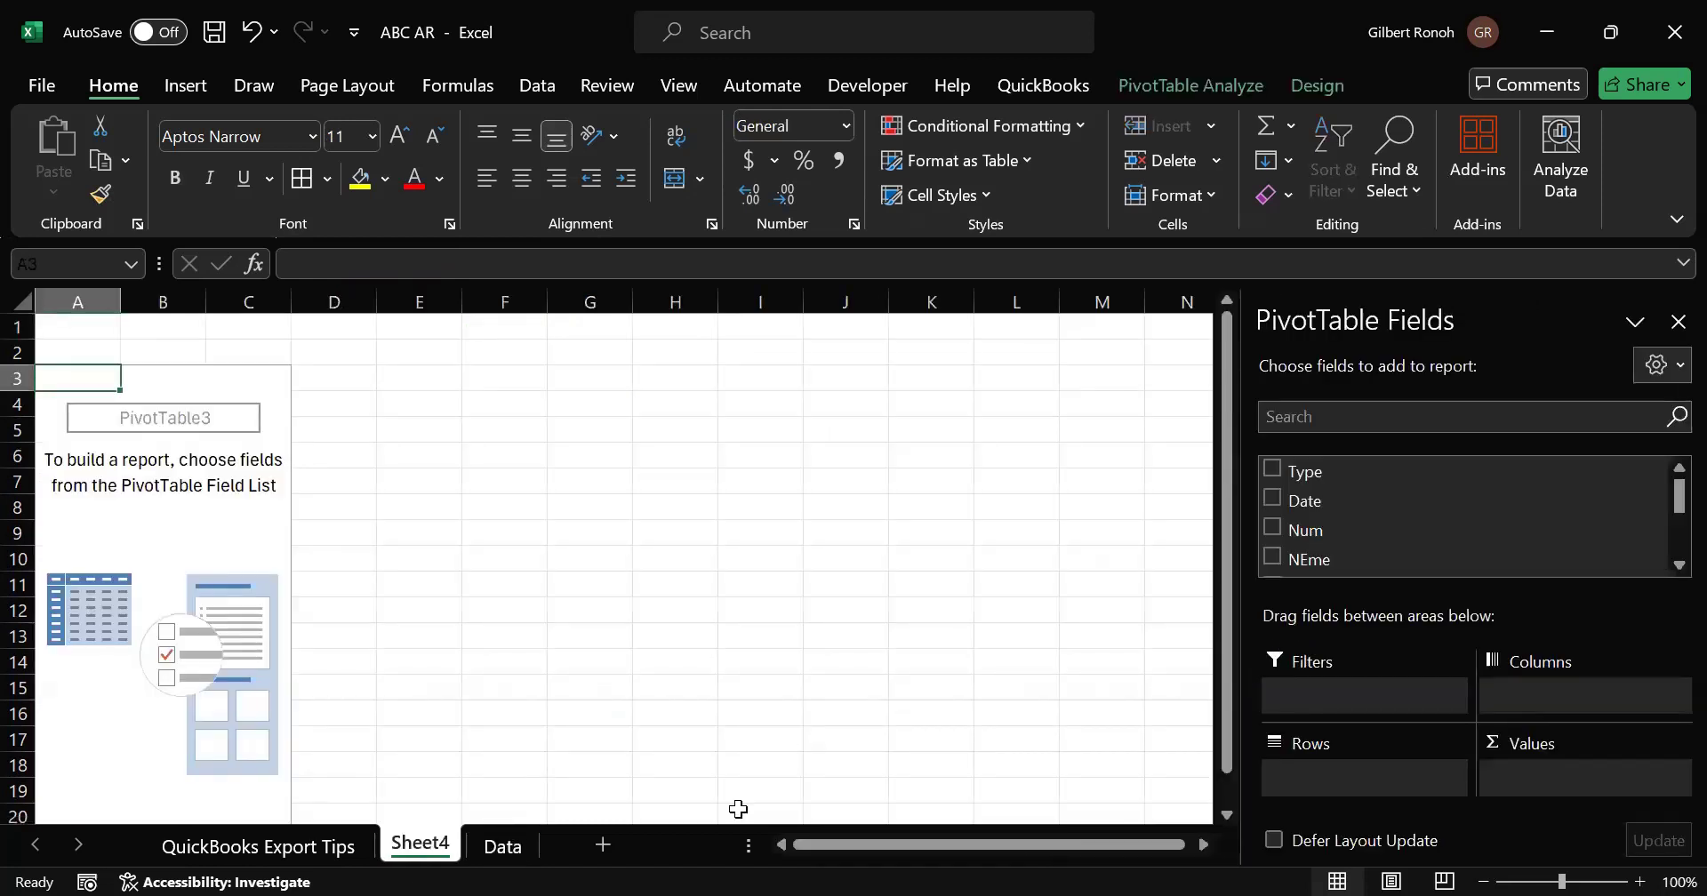
click(501, 859)
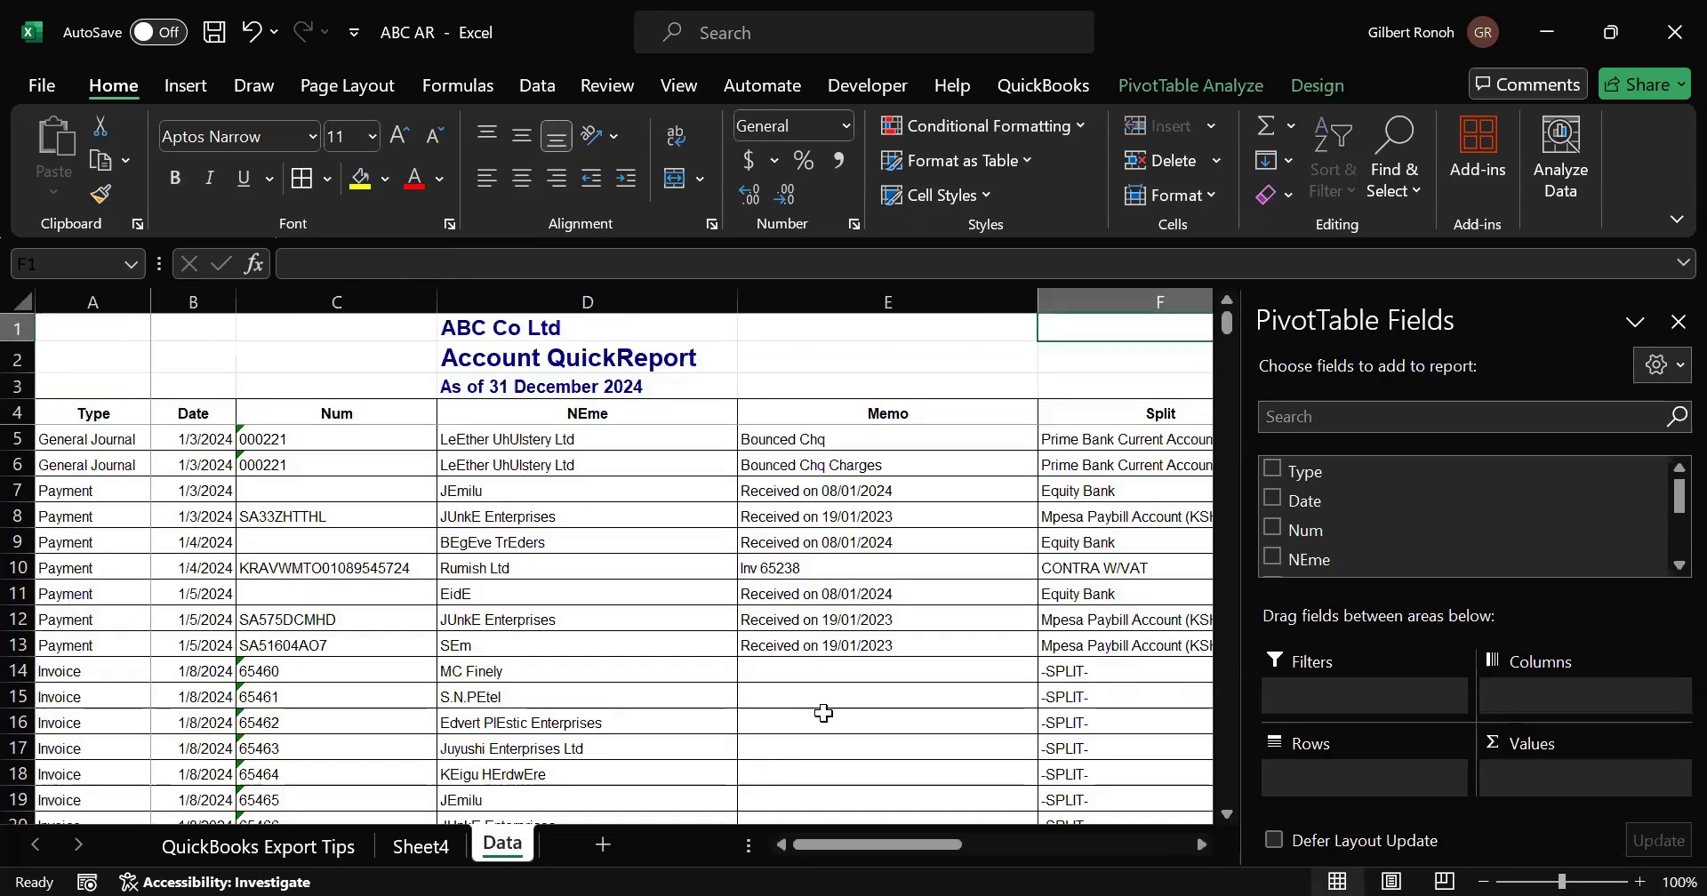
click(1160, 298)
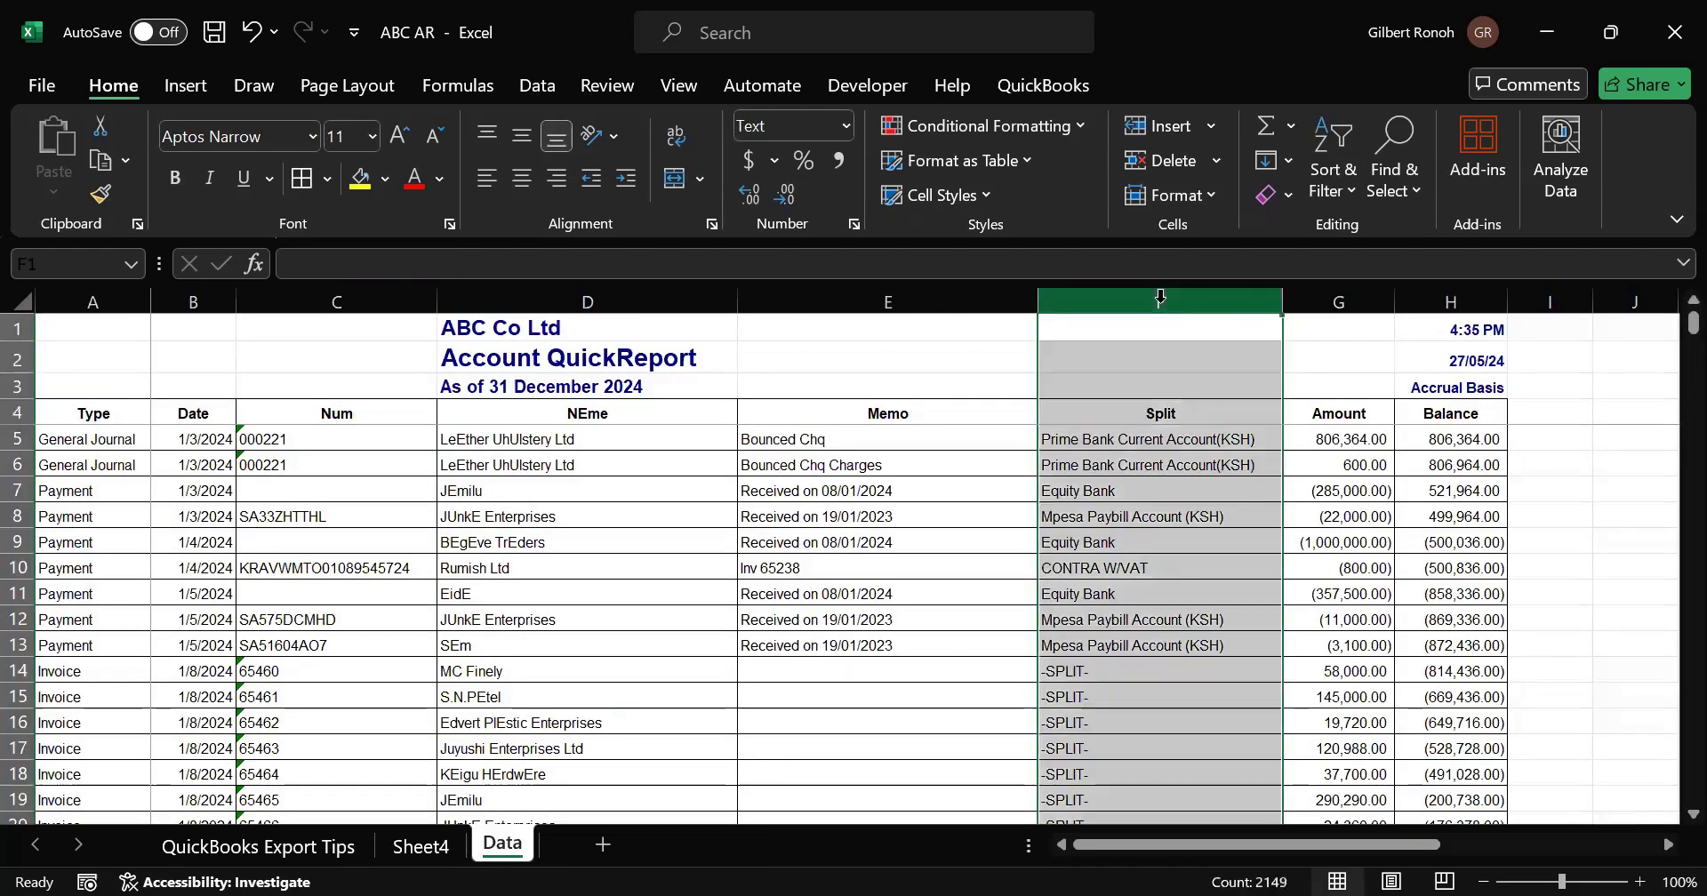
click(1109, 458)
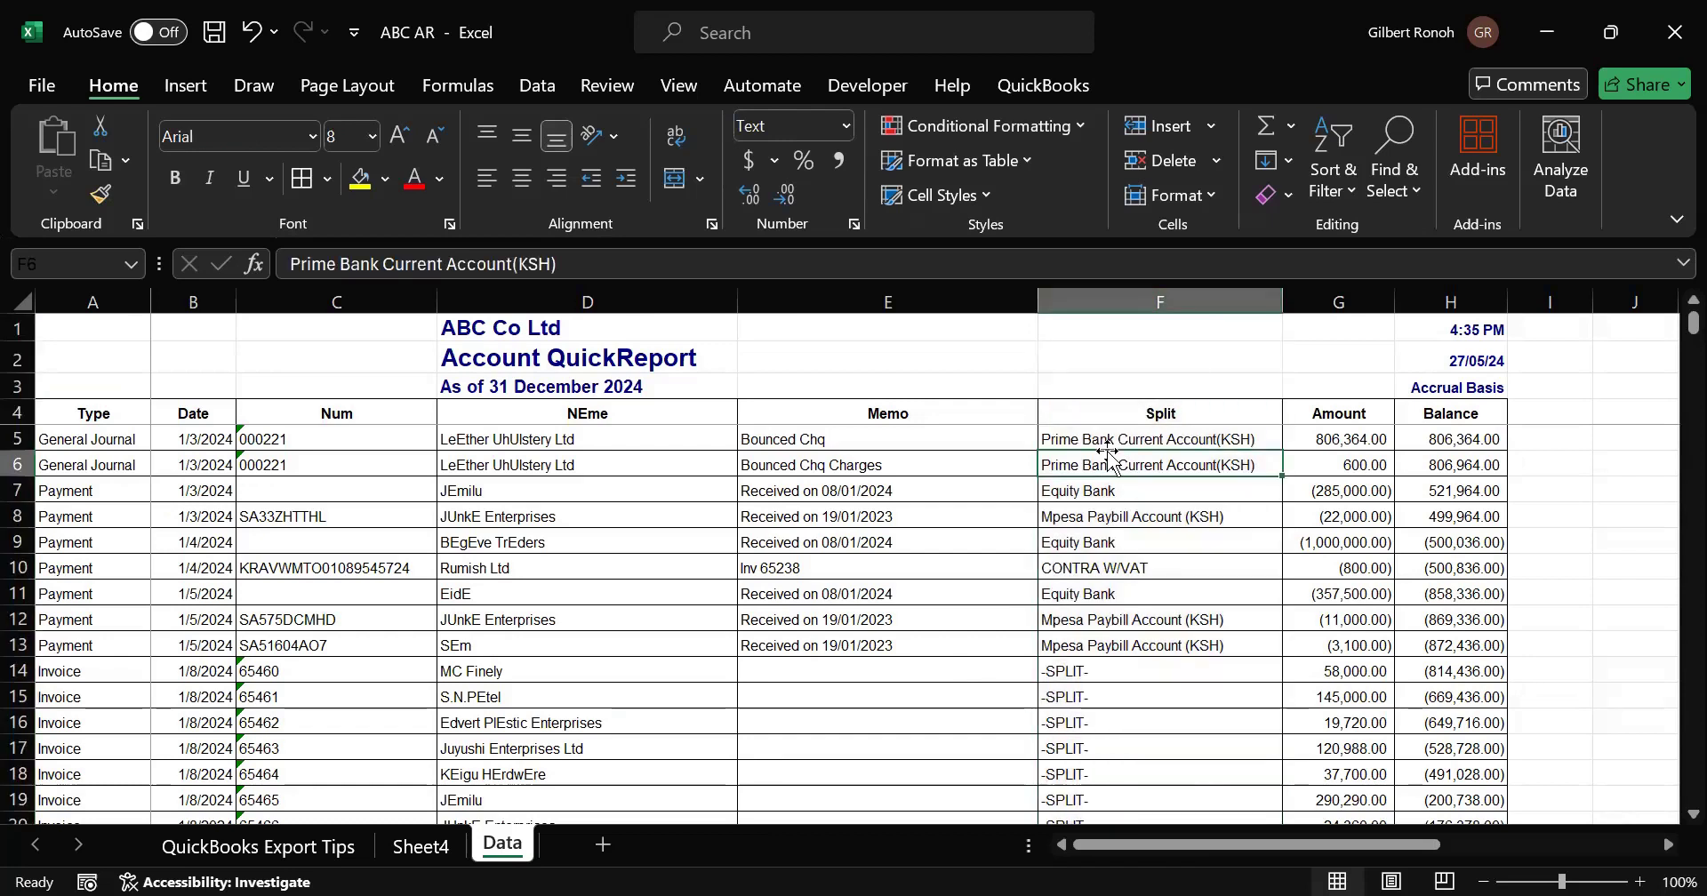
key(Down)
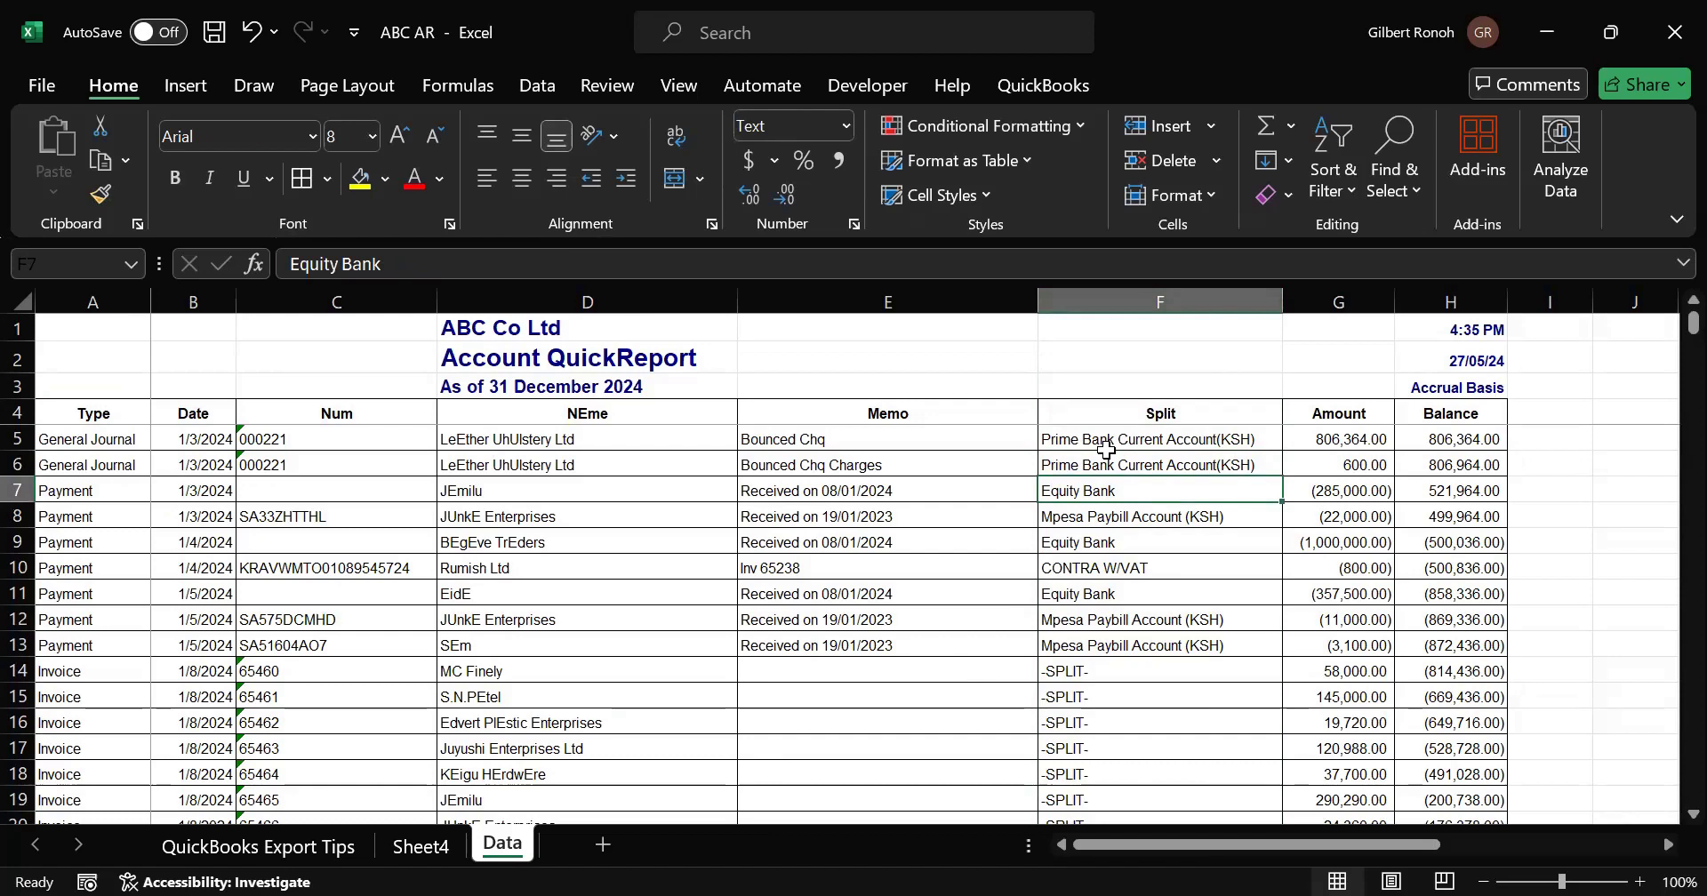
key(Down)
key(Down)
key(Down)
key(Down)
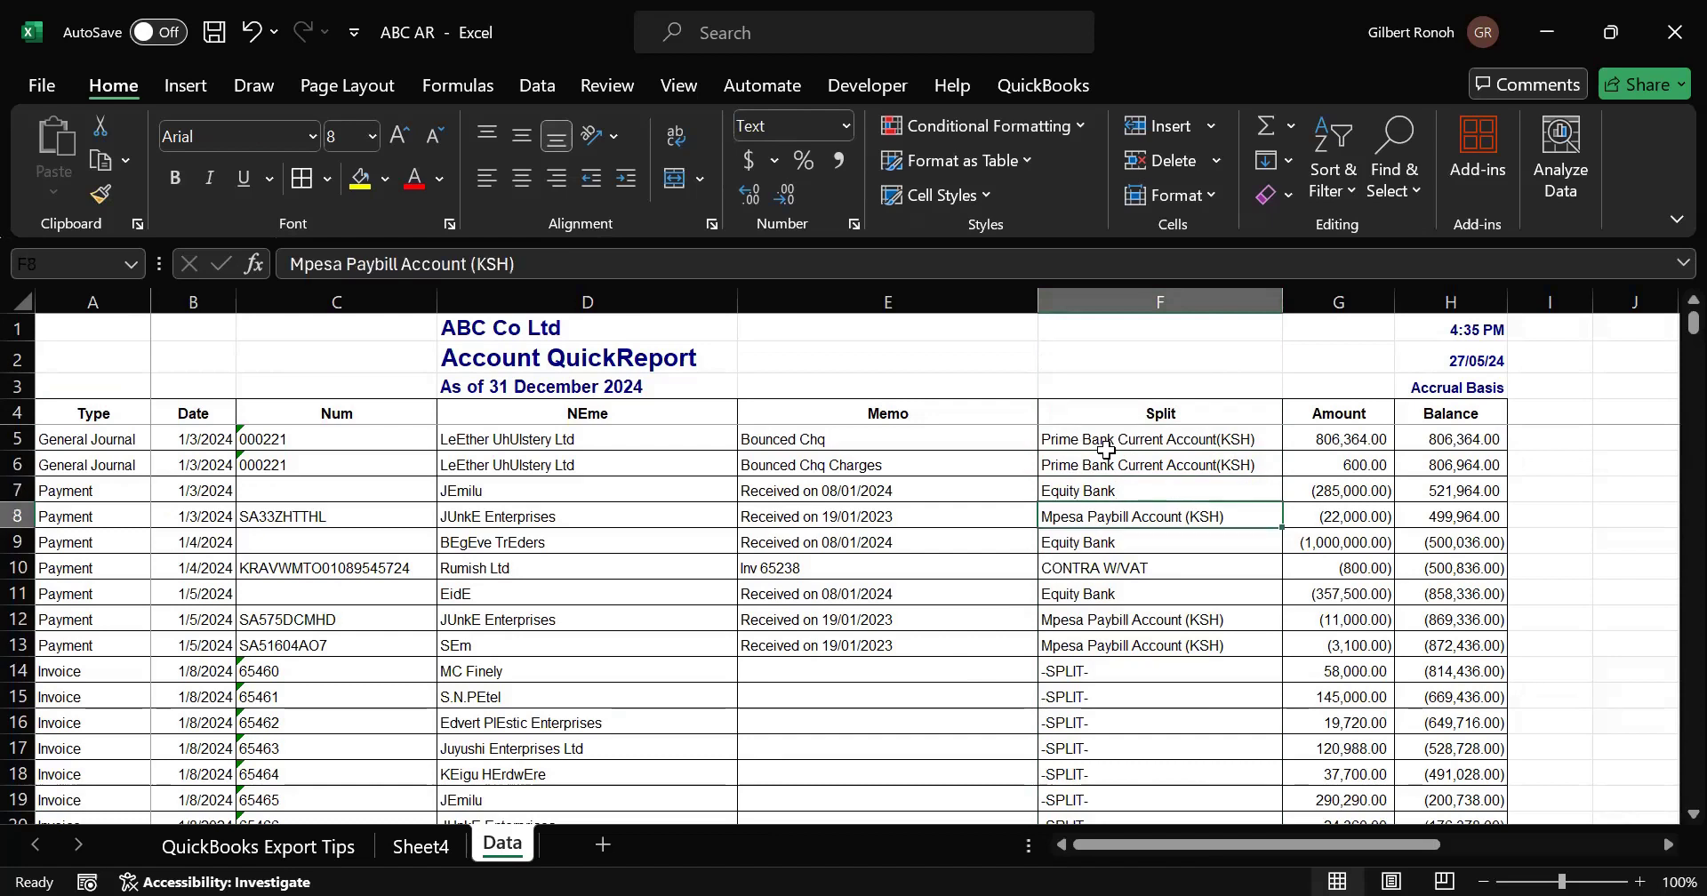
Step: Check the NEme and Memo entries of the first payment rows, ending at E7
key(Up)
key(Up)
key(Up)
key(Left)
key(Left)
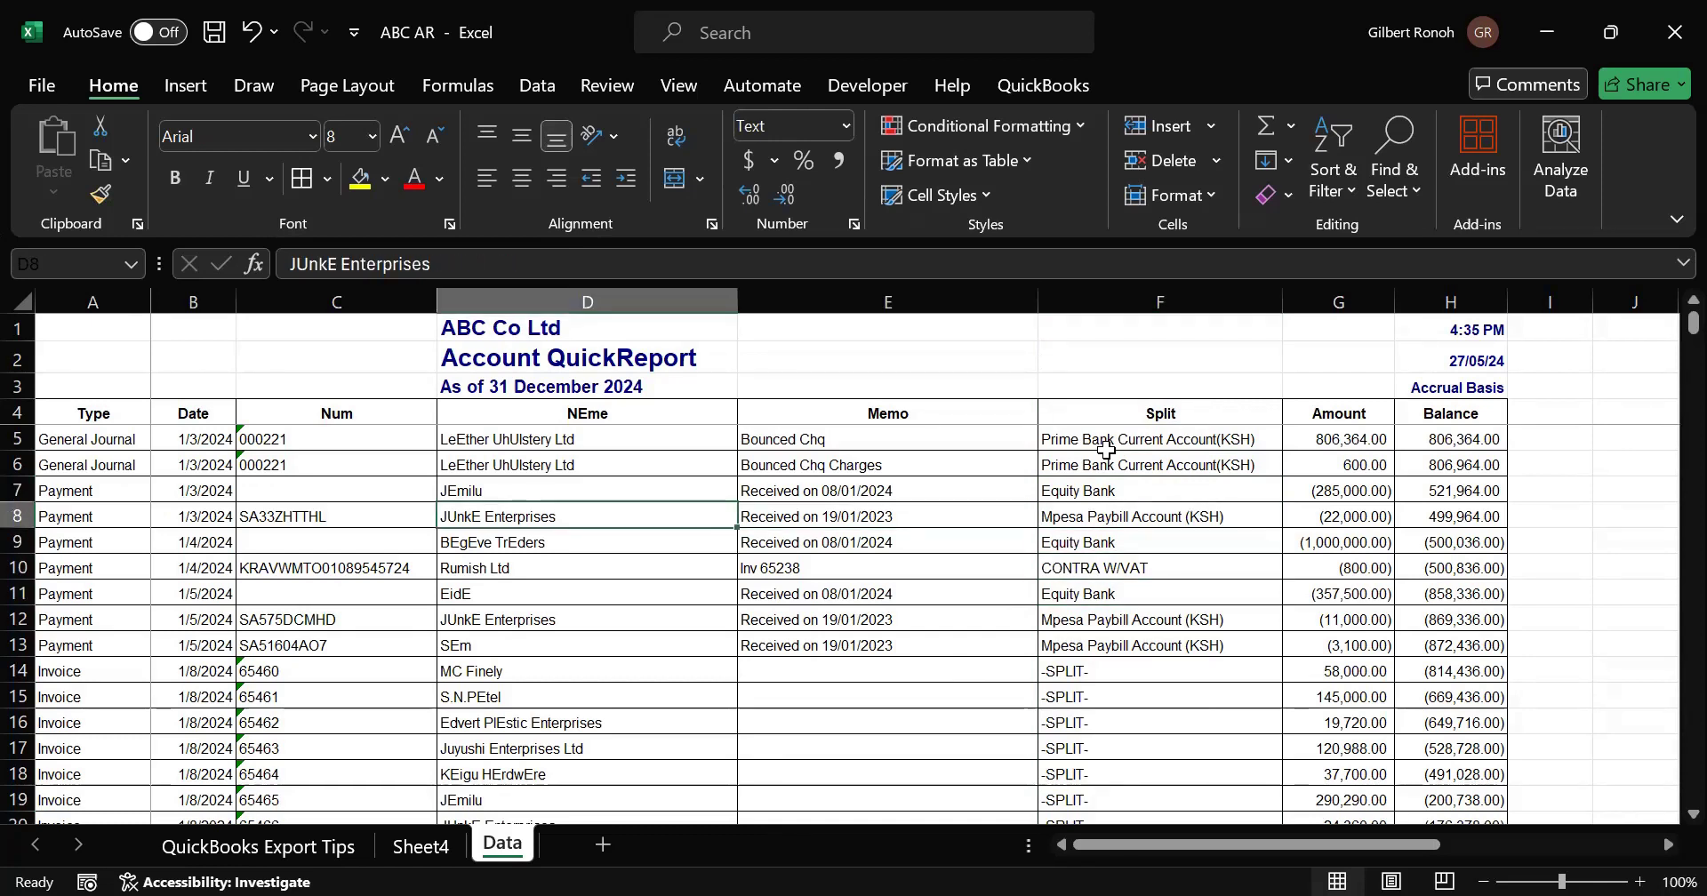
key(Up)
key(Right)
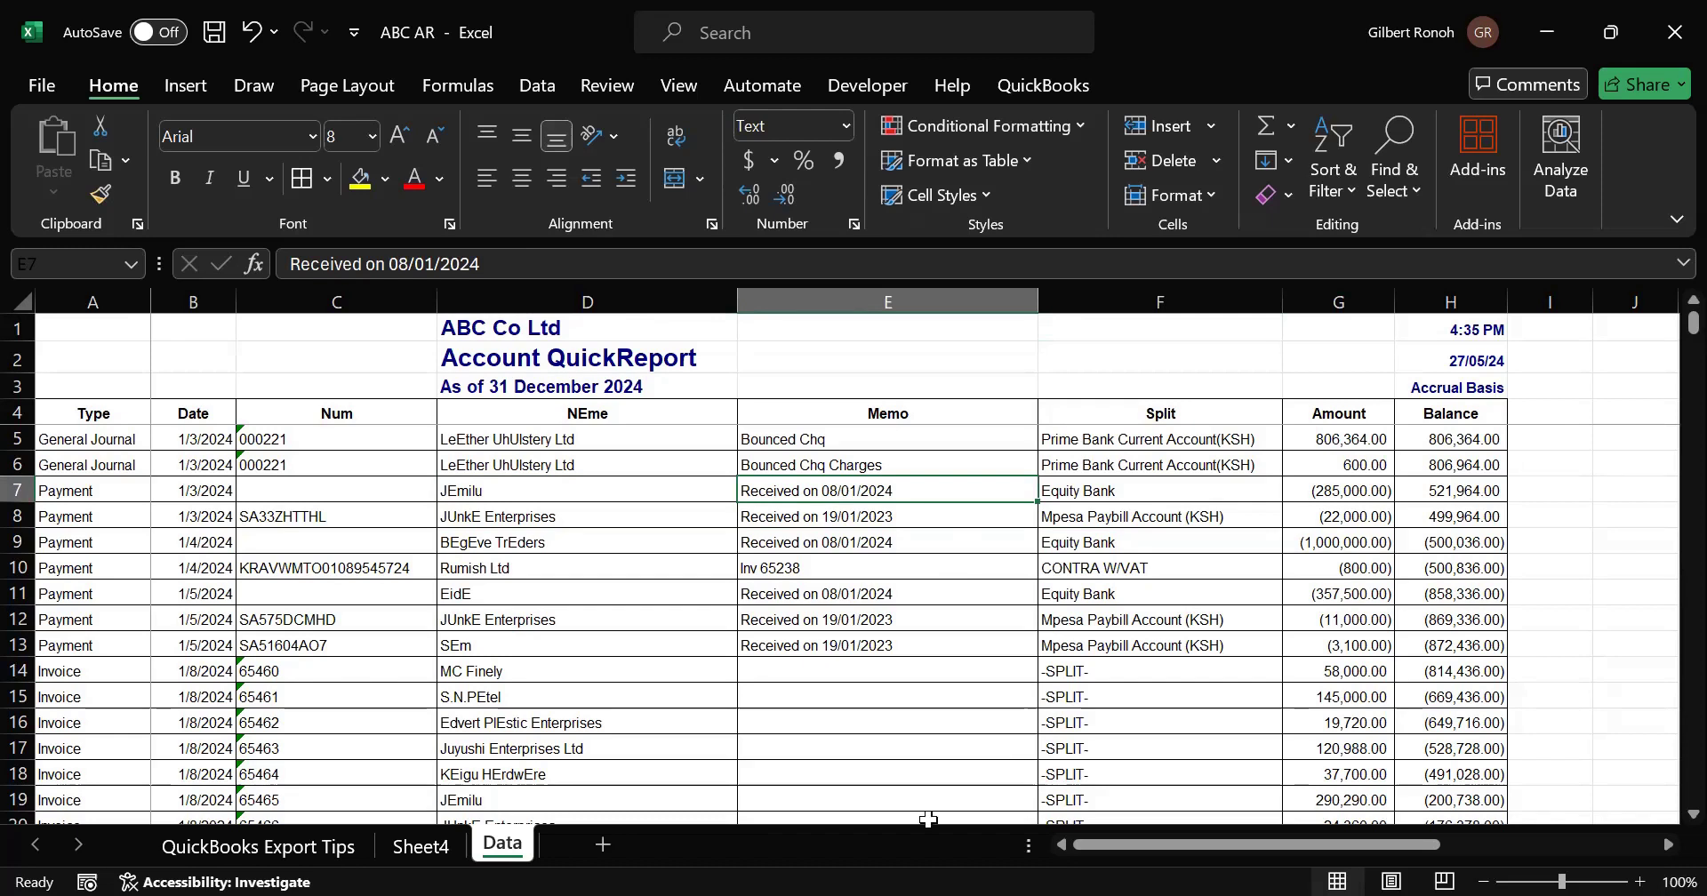
Step: Return to Sheet4 and look through the PivotTable fields from Type to Amount
click(427, 846)
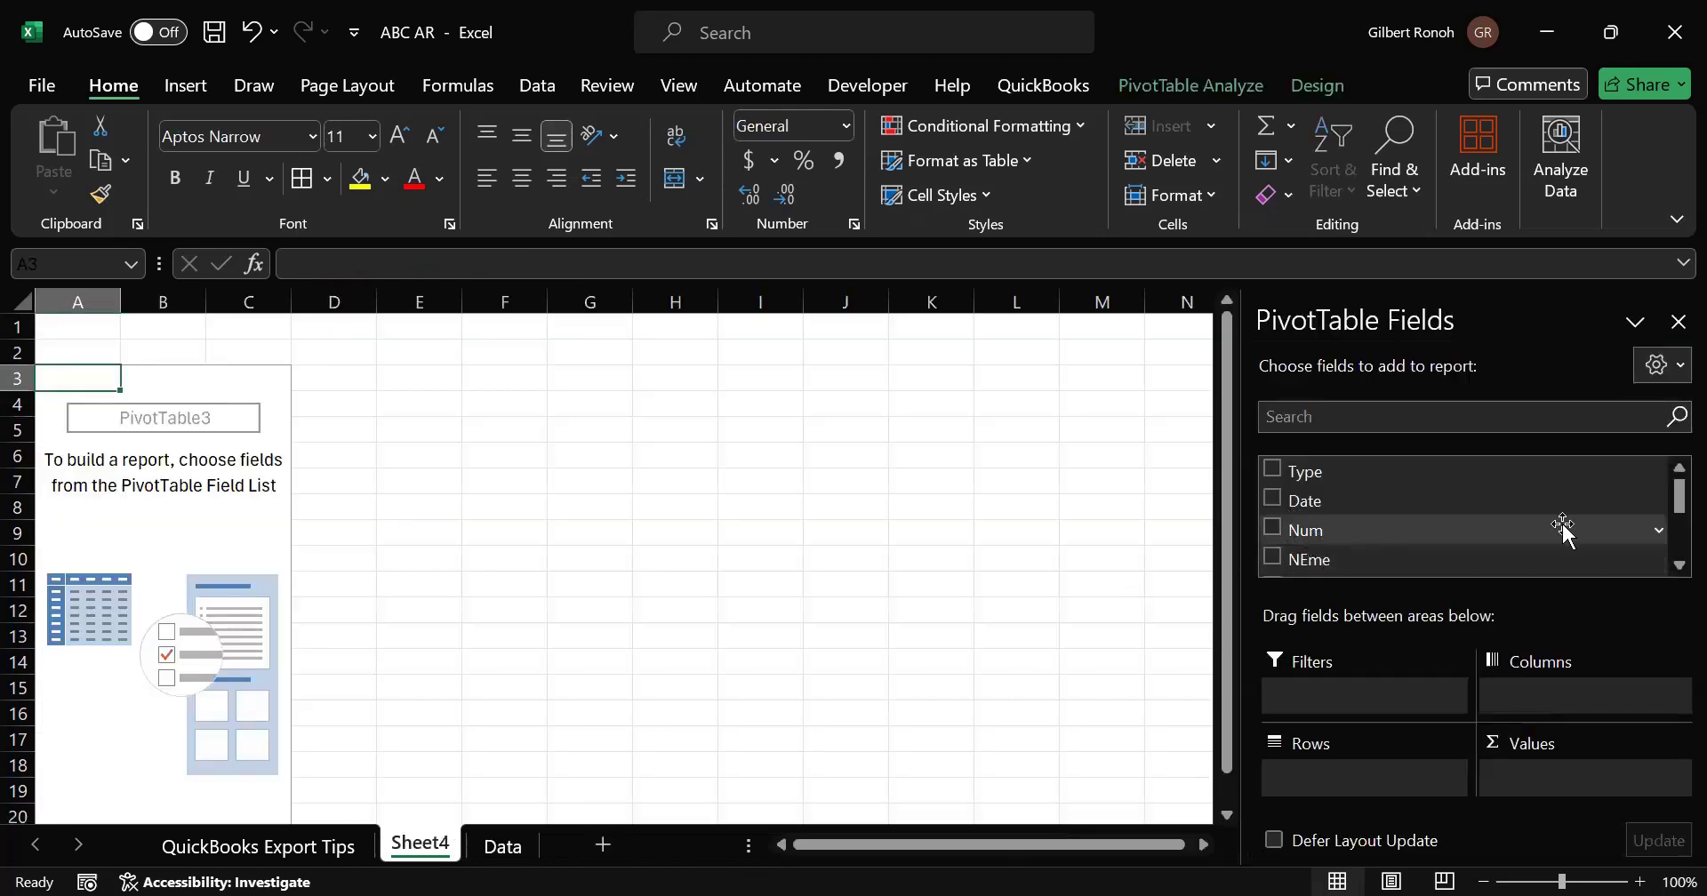
click(1667, 565)
click(1667, 565)
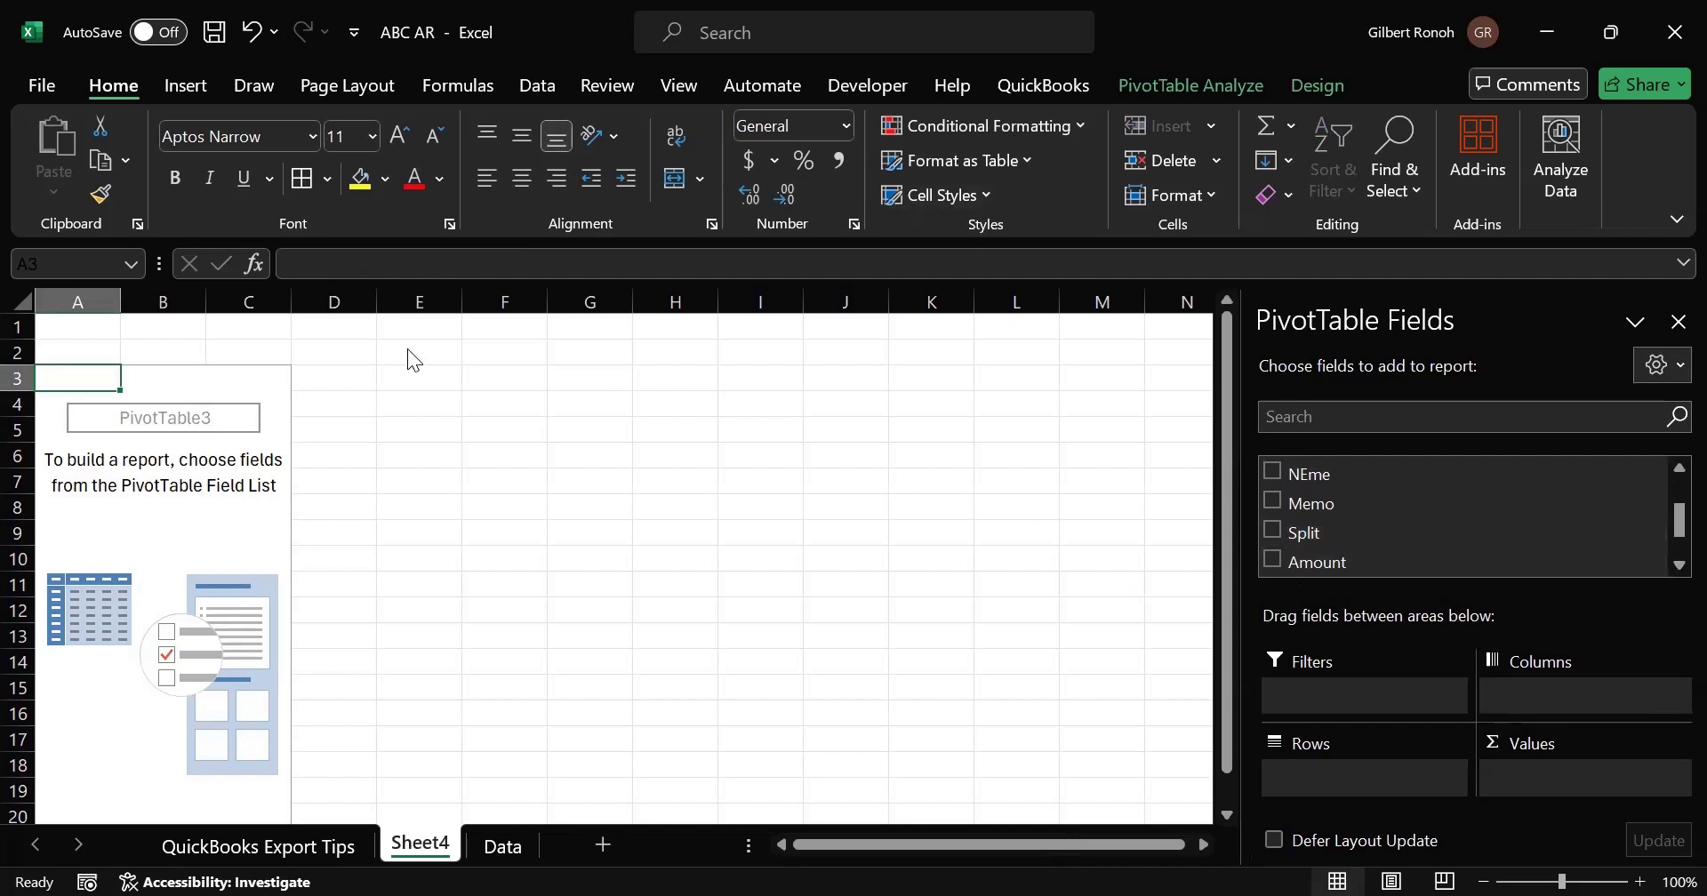
key(alt+Tab)
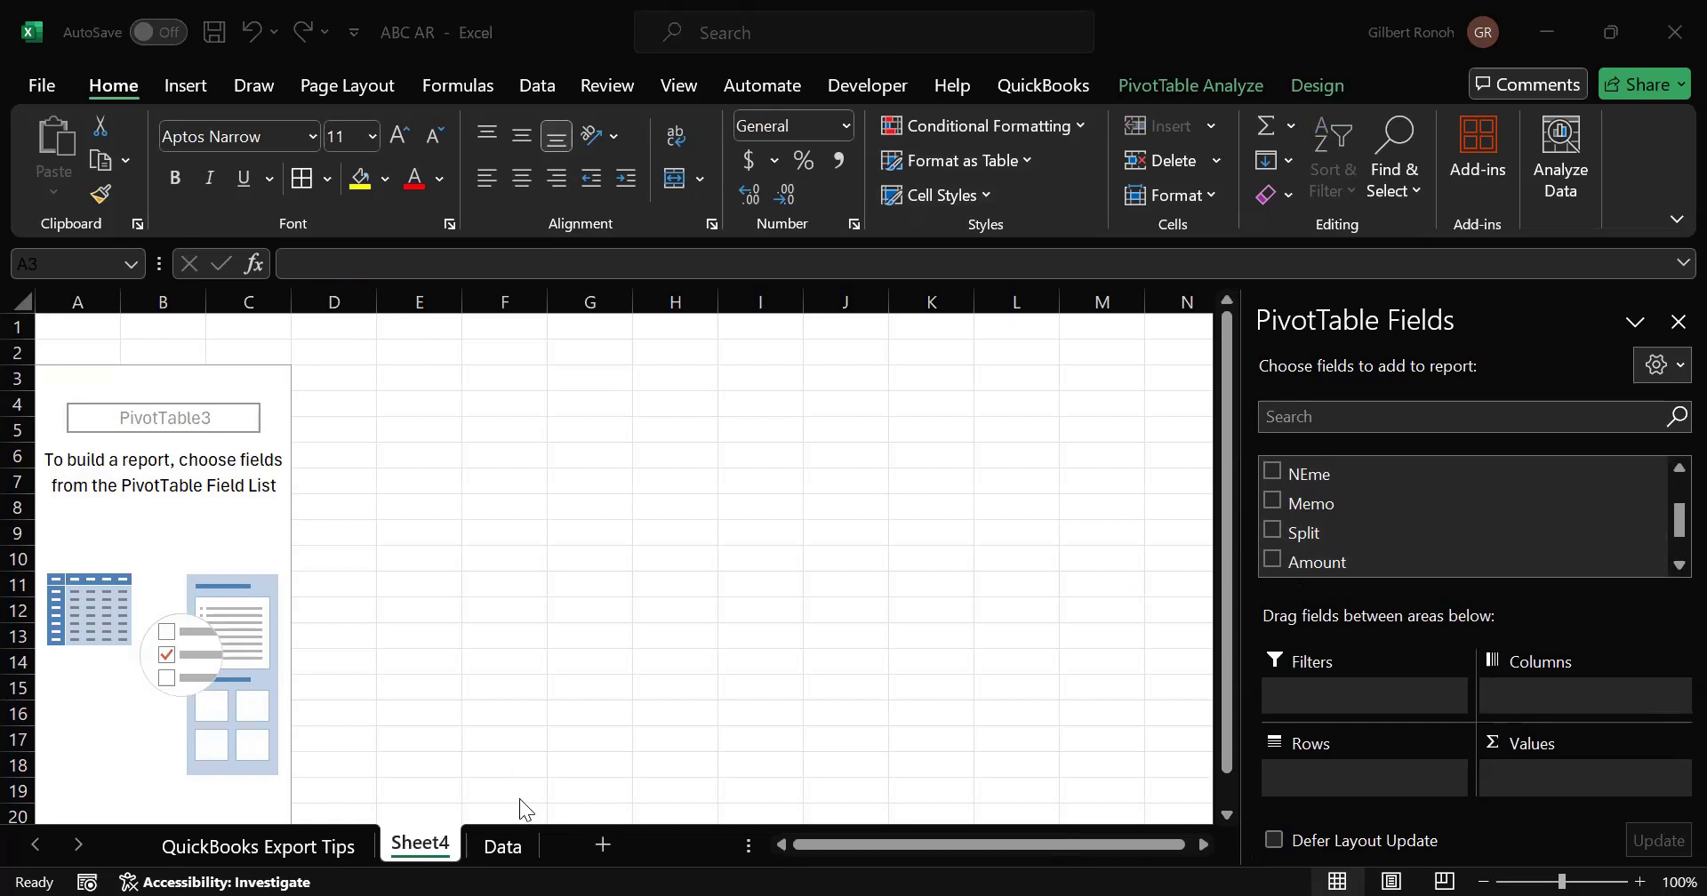
key(alt+Tab)
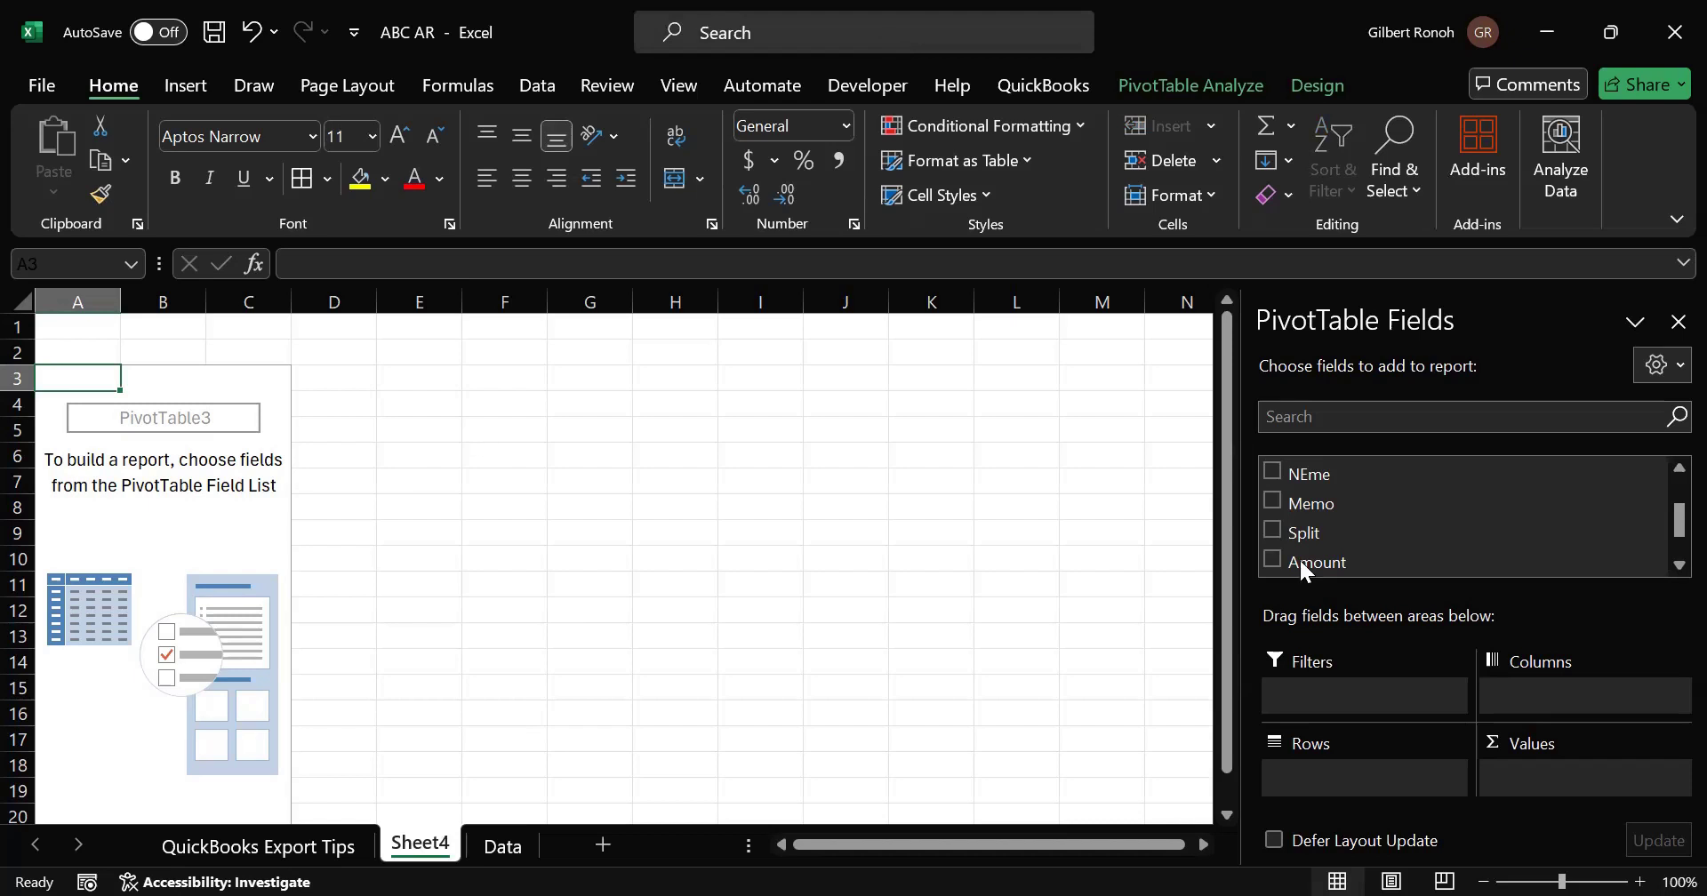
Step: Add the Split field to the Rows area of the PivotTable on Sheet4
click(1276, 536)
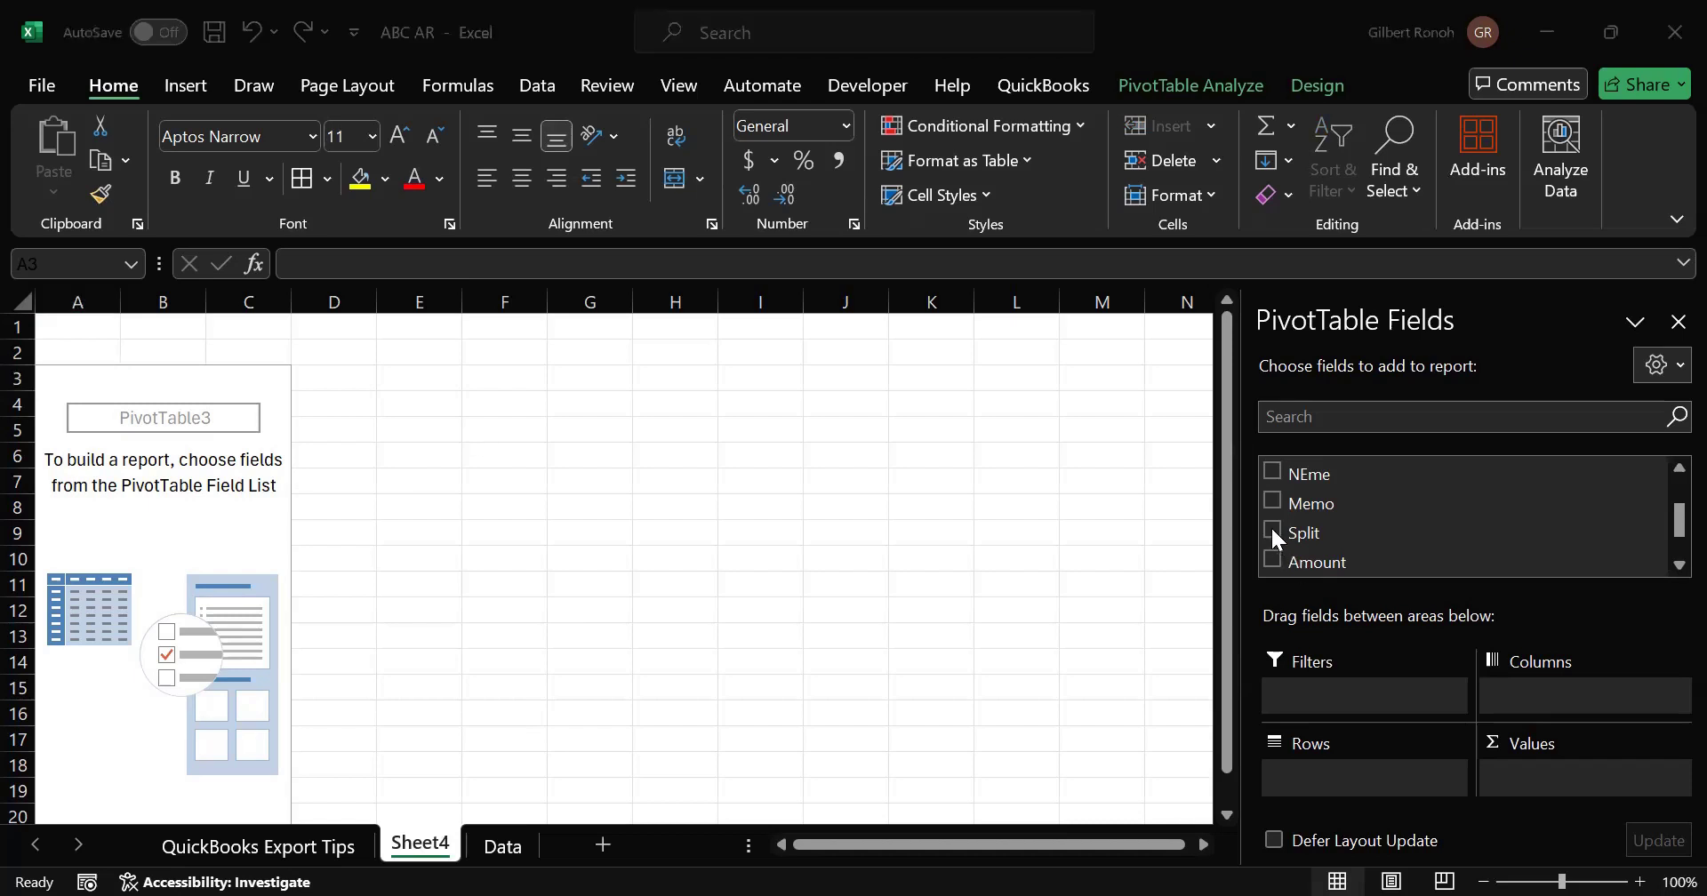
click(1272, 530)
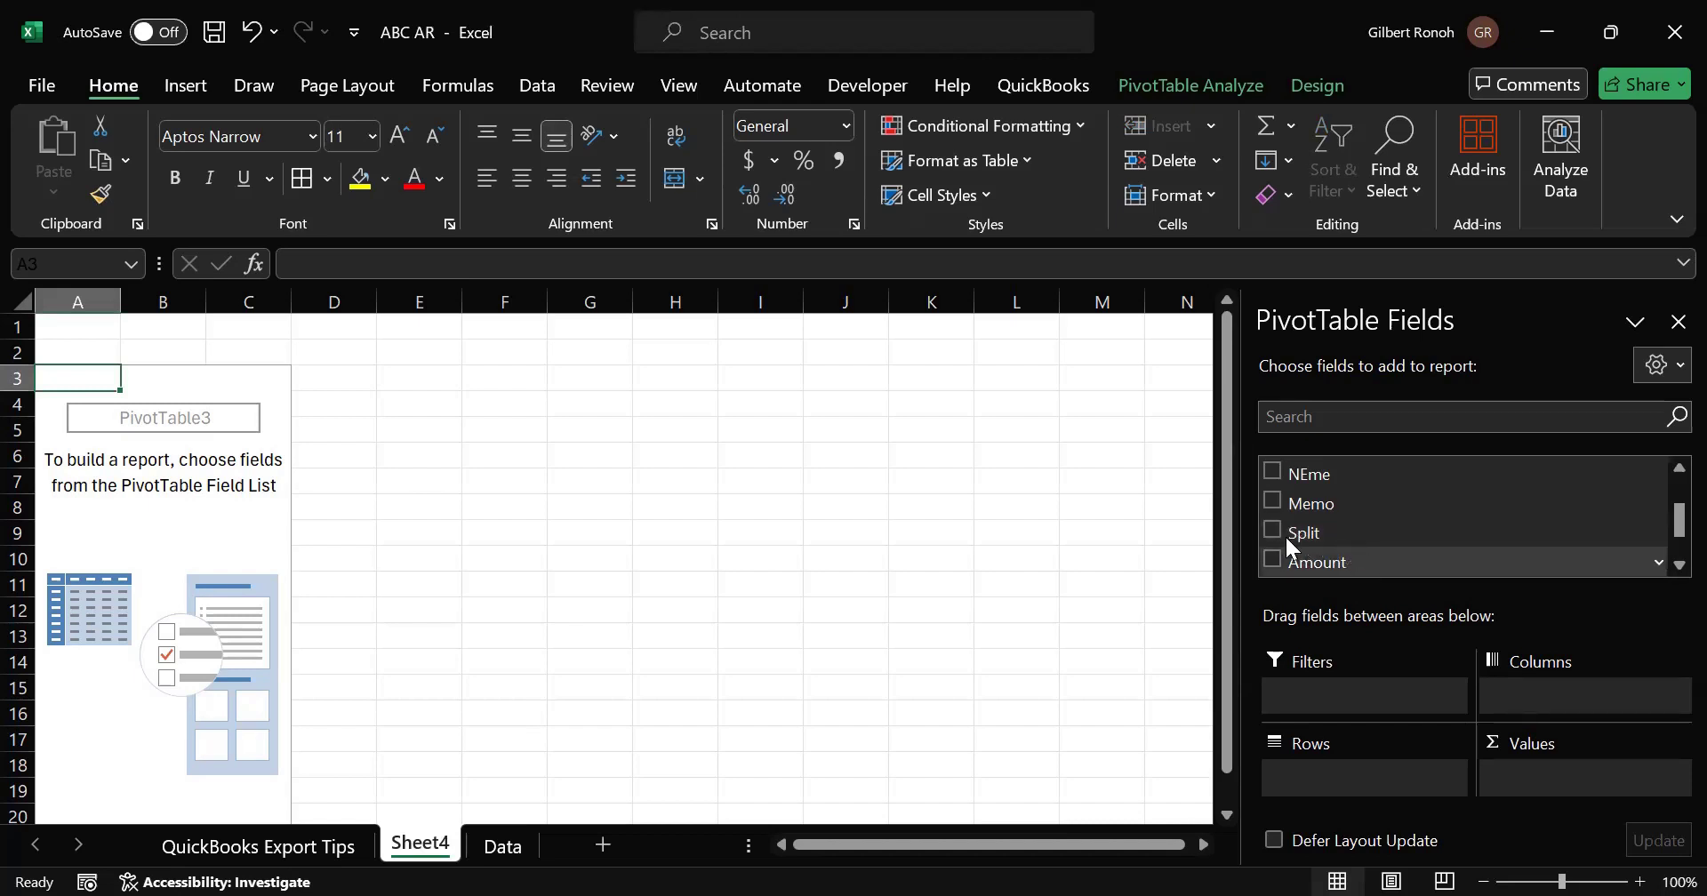
click(1522, 691)
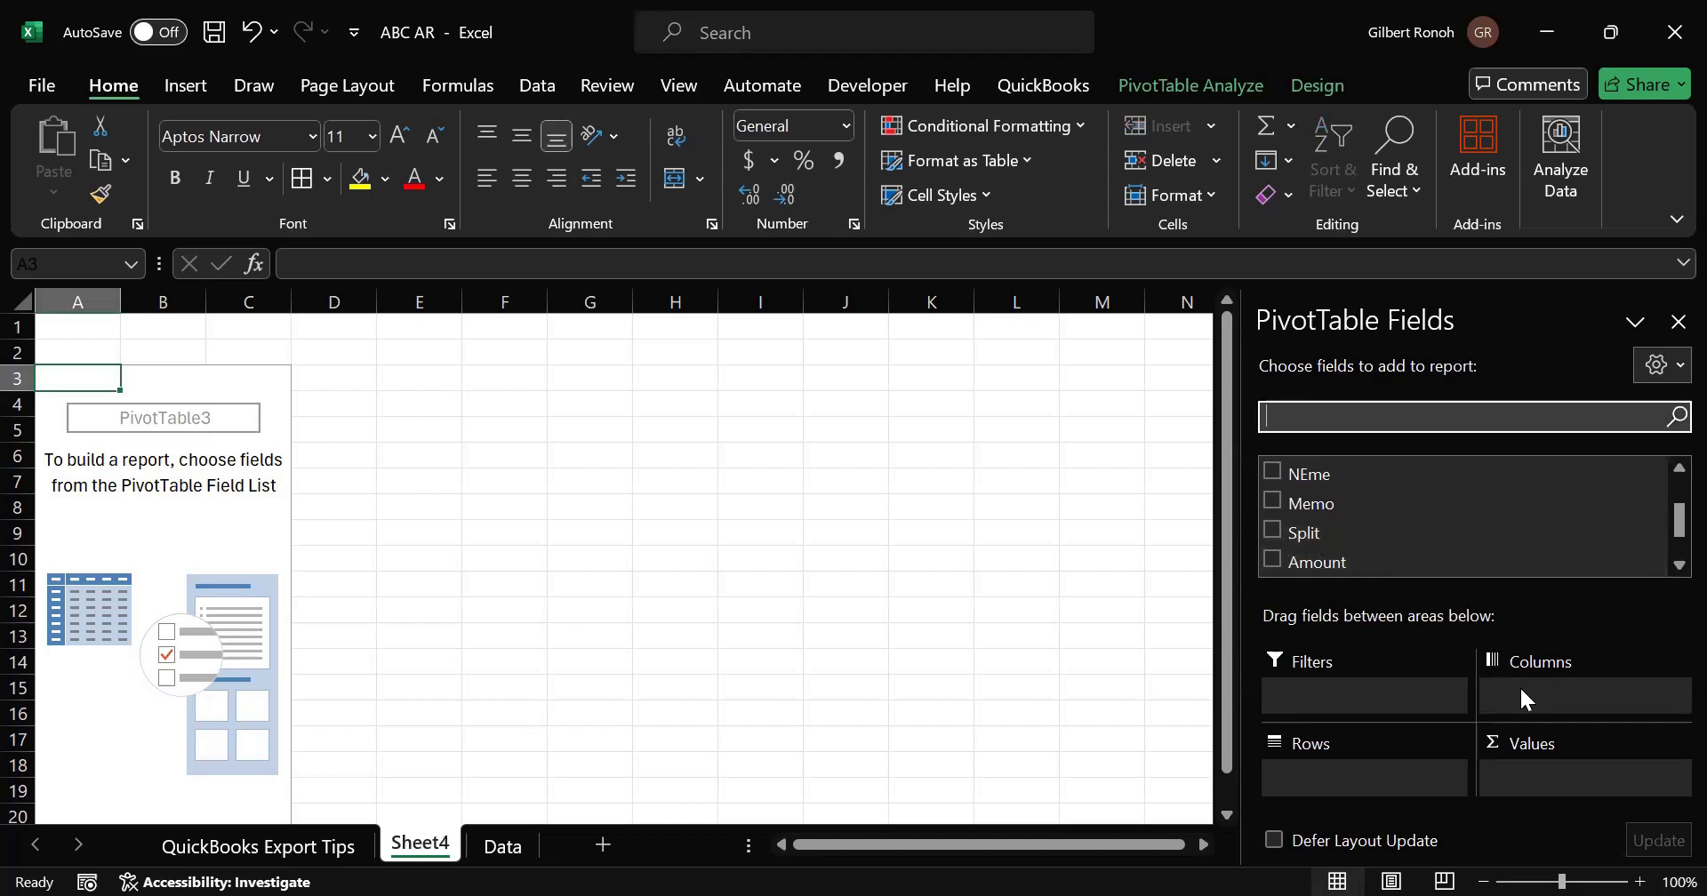
click(1274, 530)
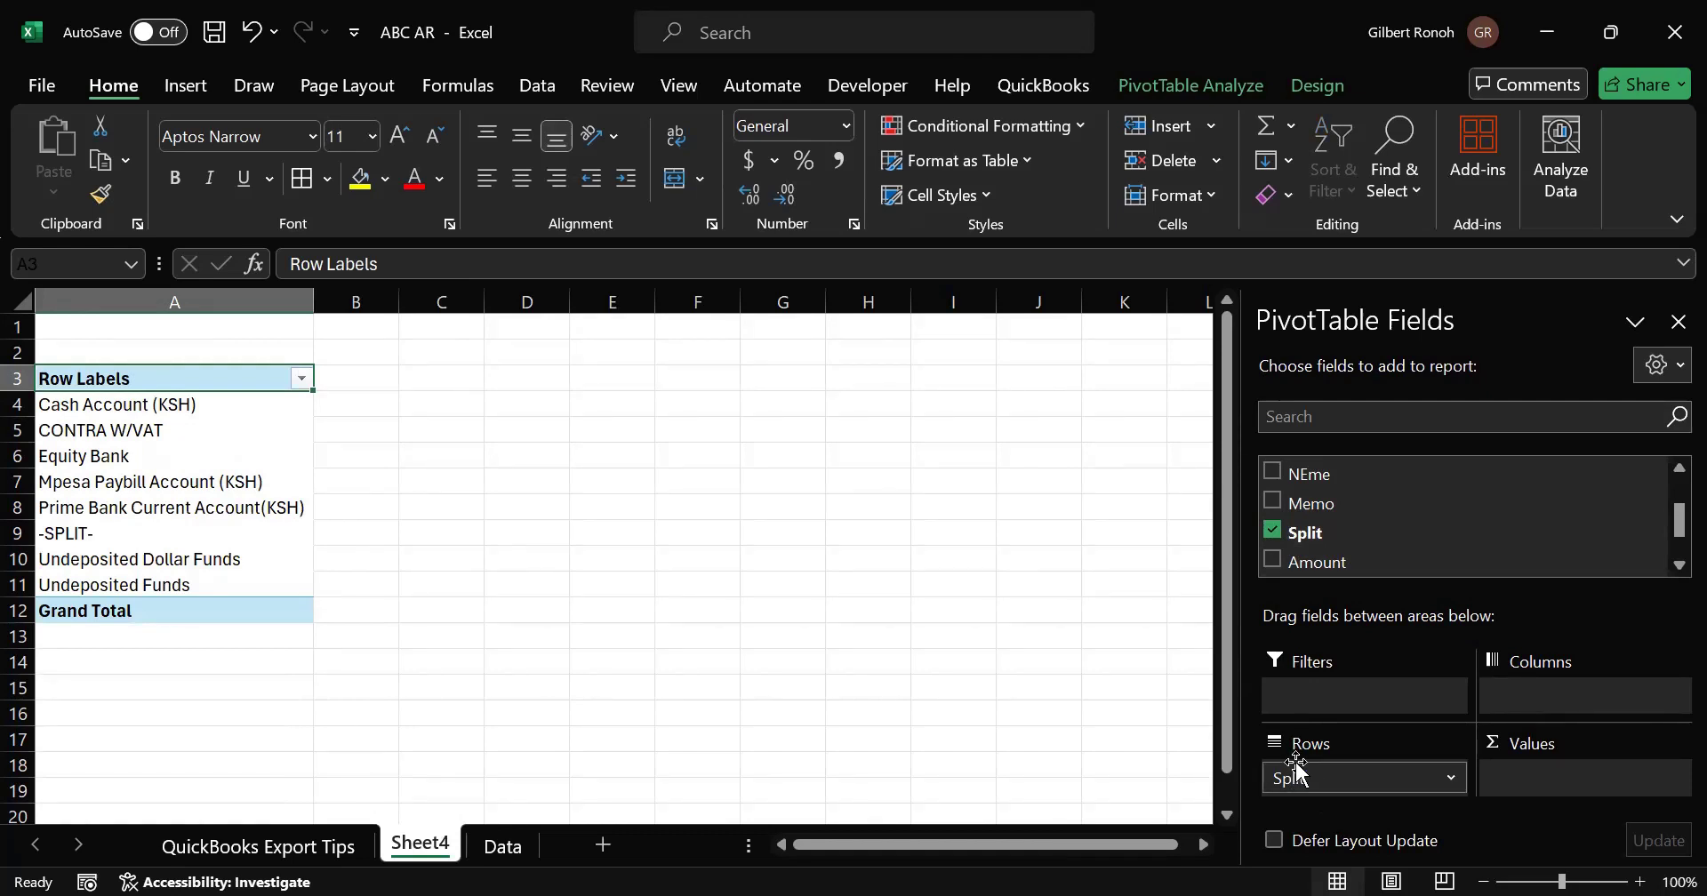
Step: Review the Split row labels in the PivotTable from Cash Account (KSH) down to -SPLIT-
click(114, 400)
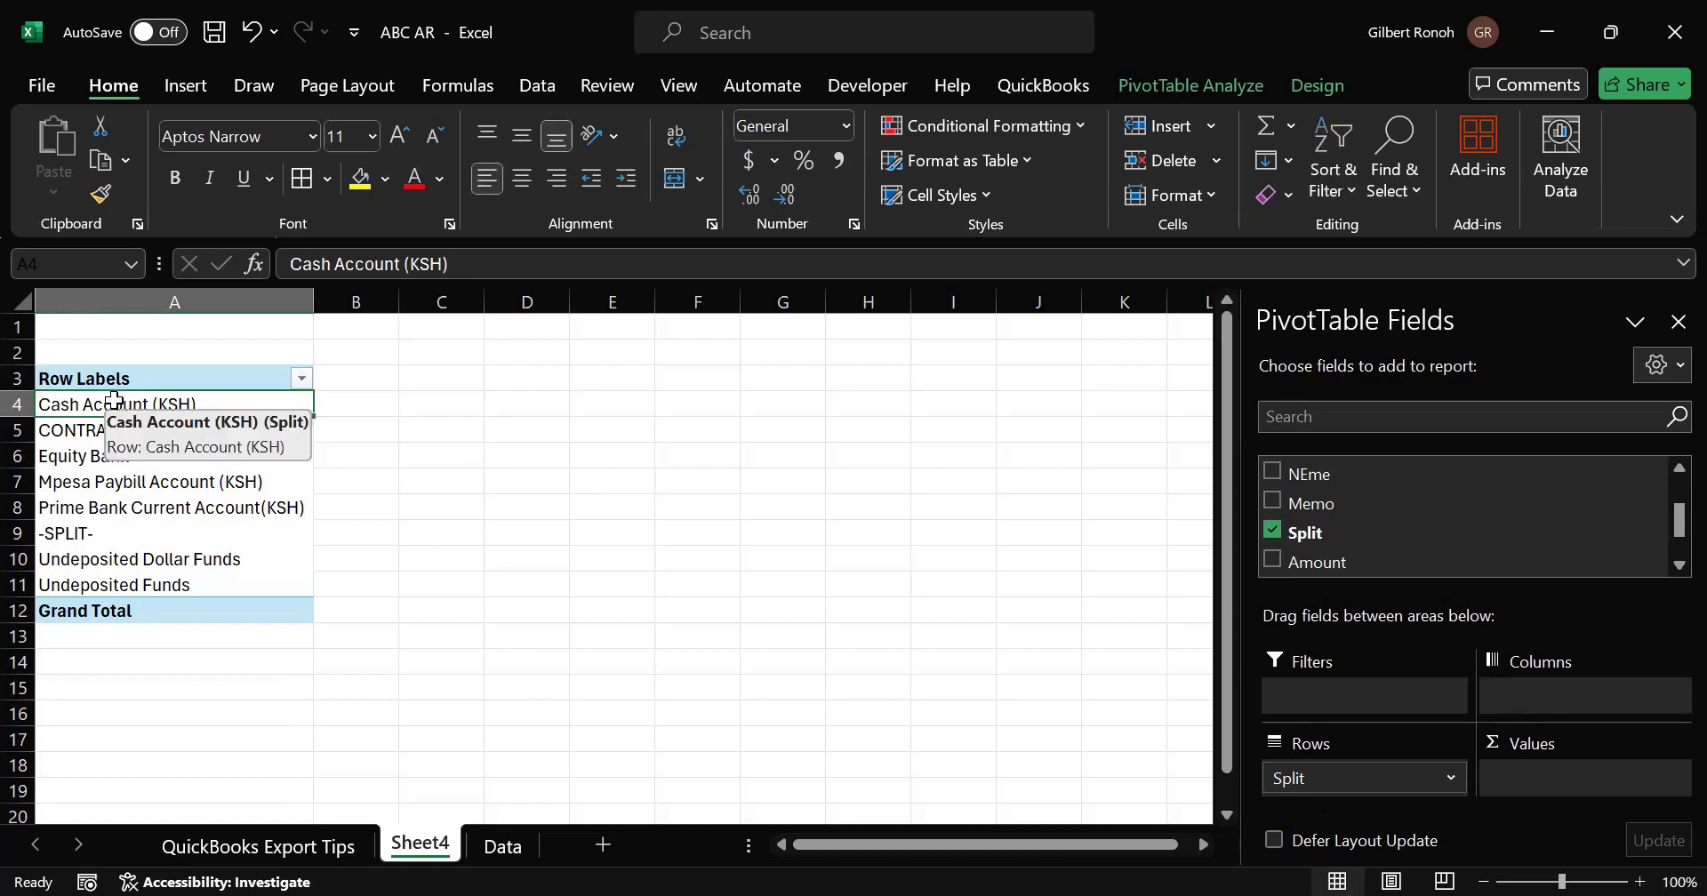
key(Down)
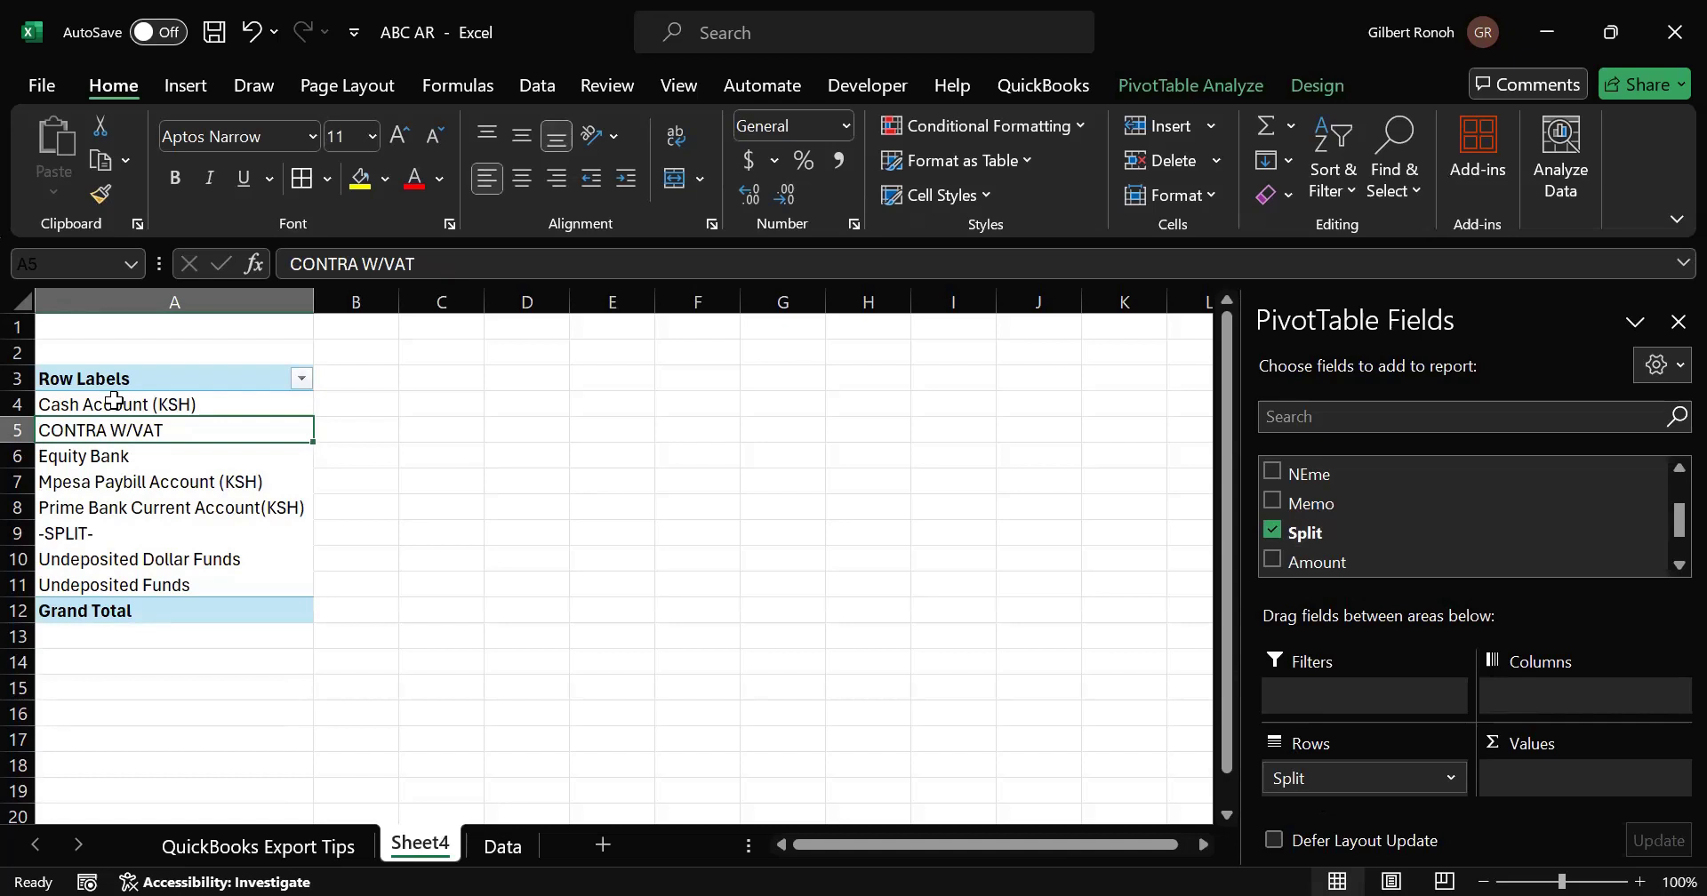
key(Down)
key(Down)
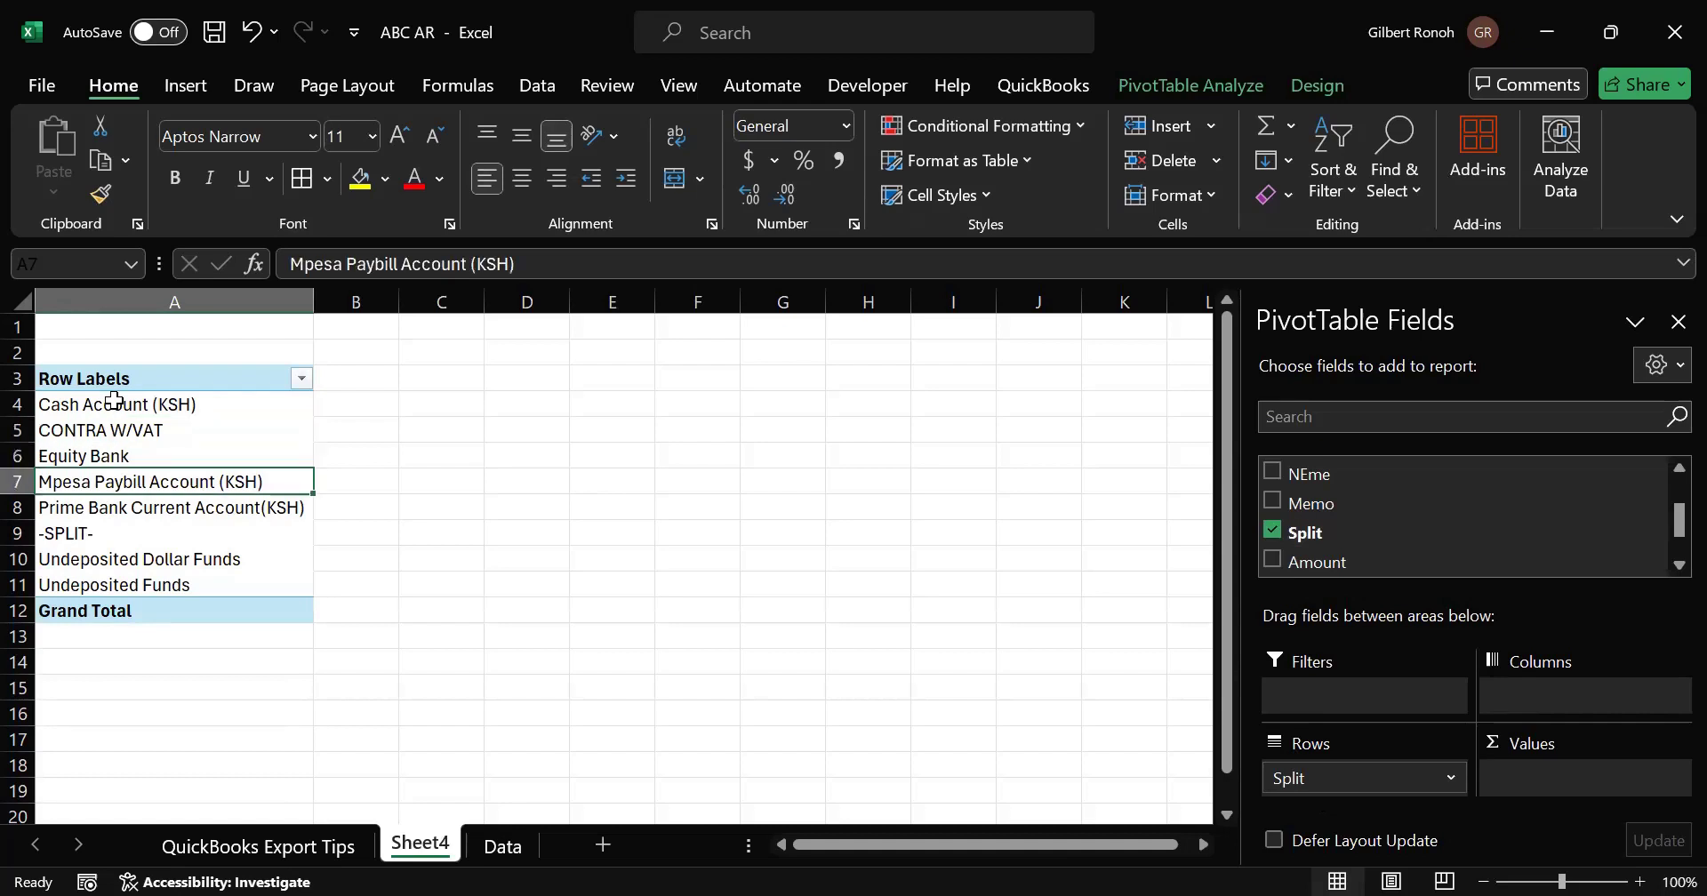
key(Down)
key(Down)
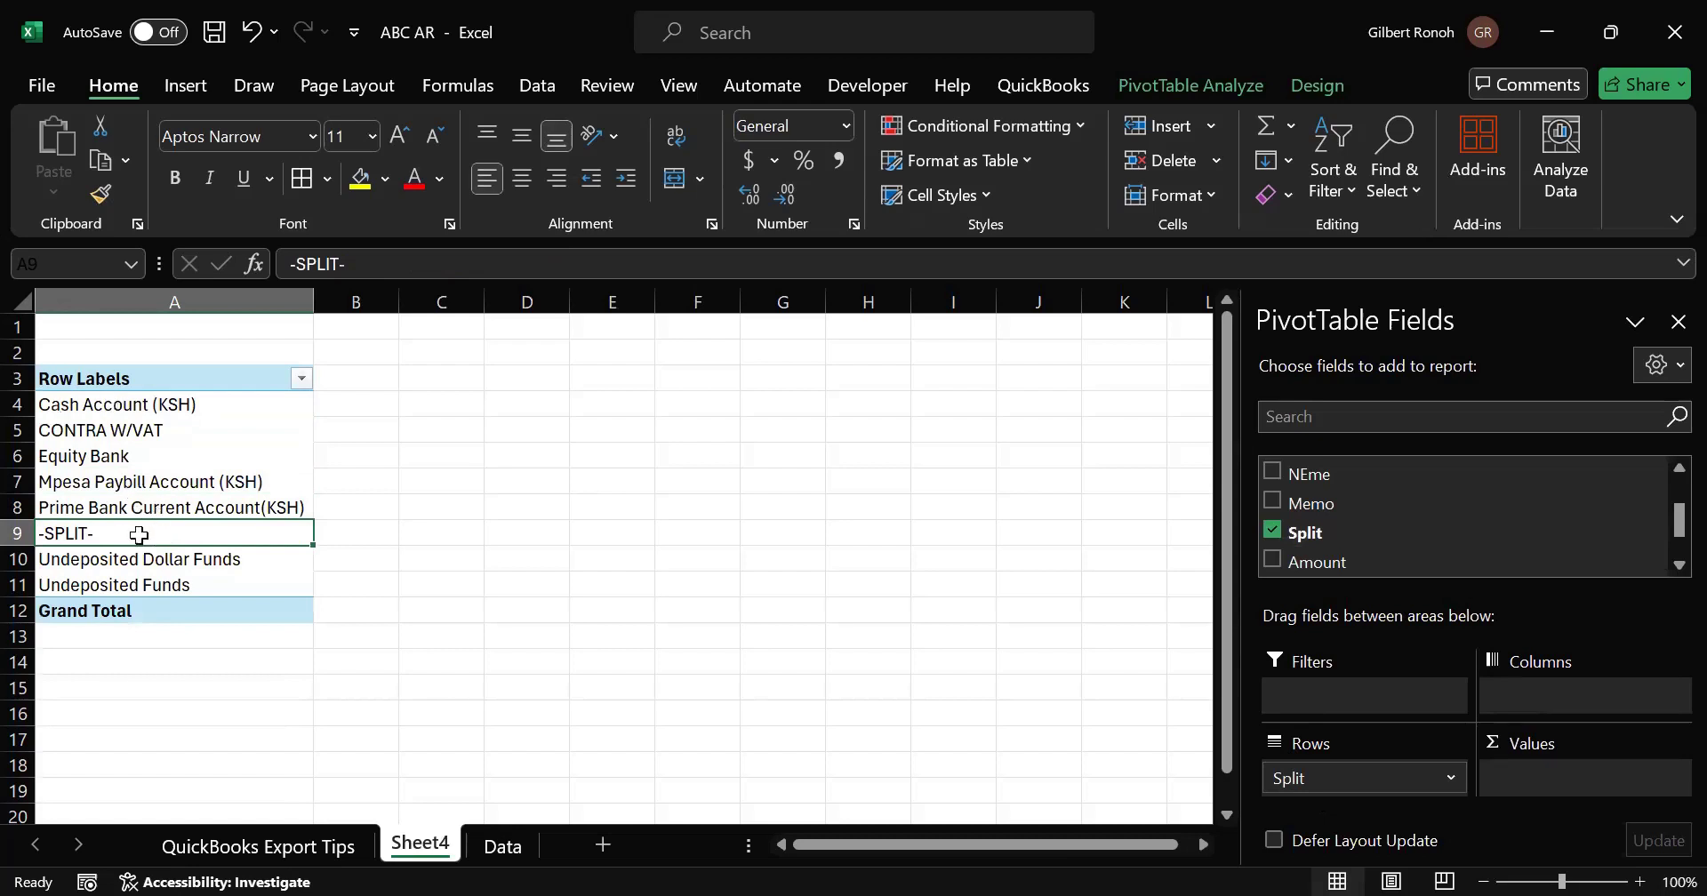
Step: Check on the Data sheet which transaction type the -SPLIT- entries belong to, from row 14 down
click(498, 847)
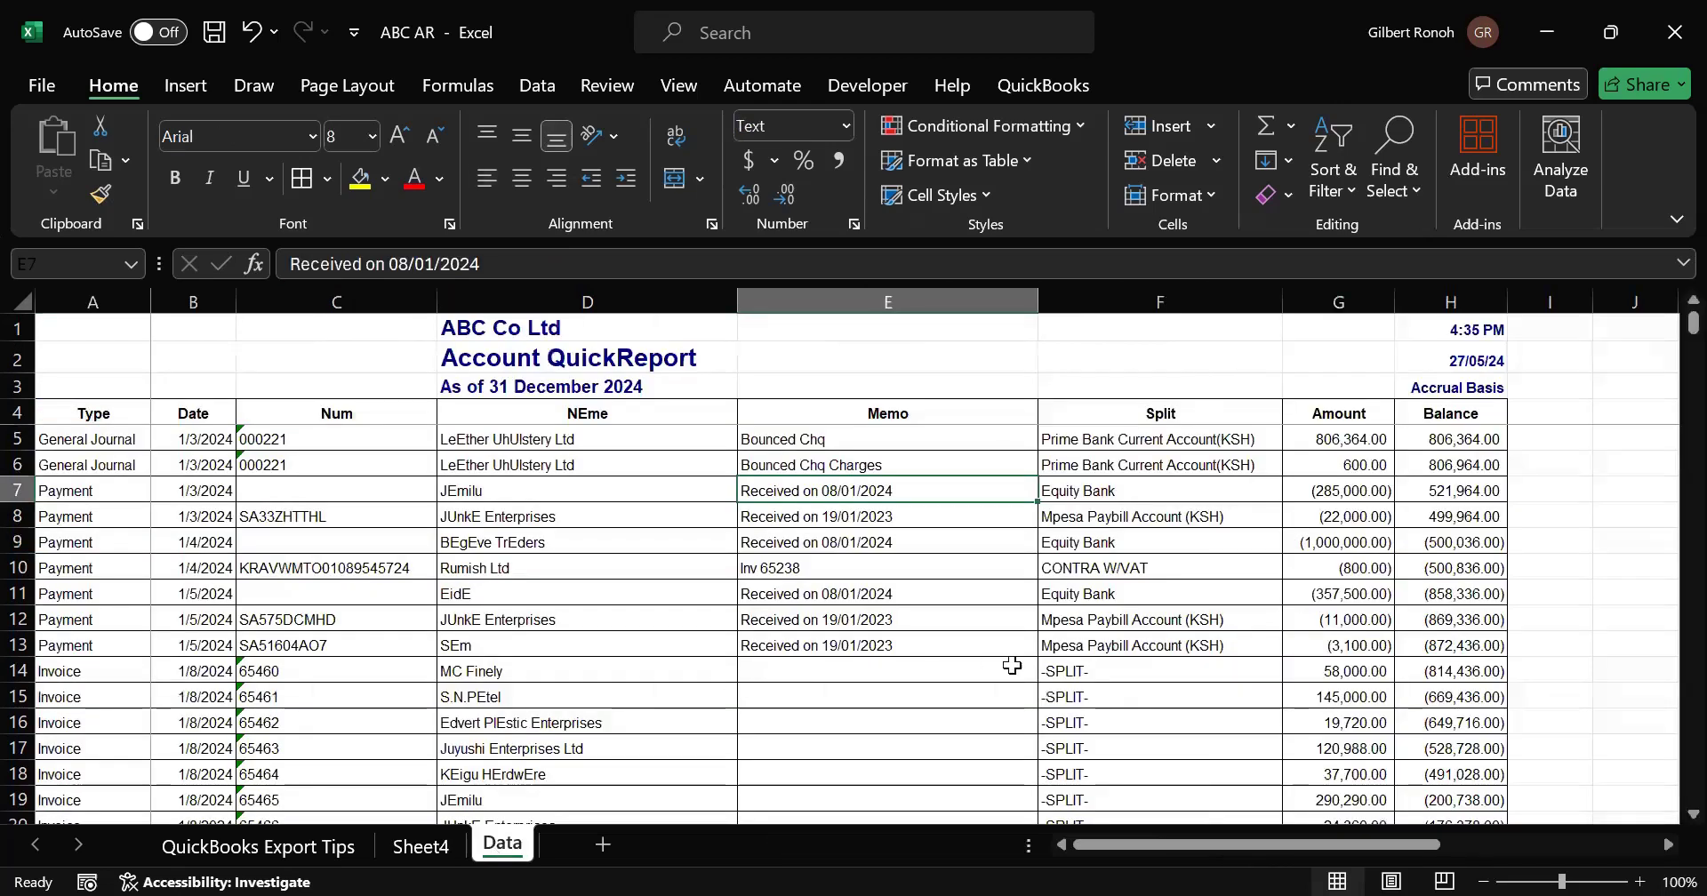
click(1076, 692)
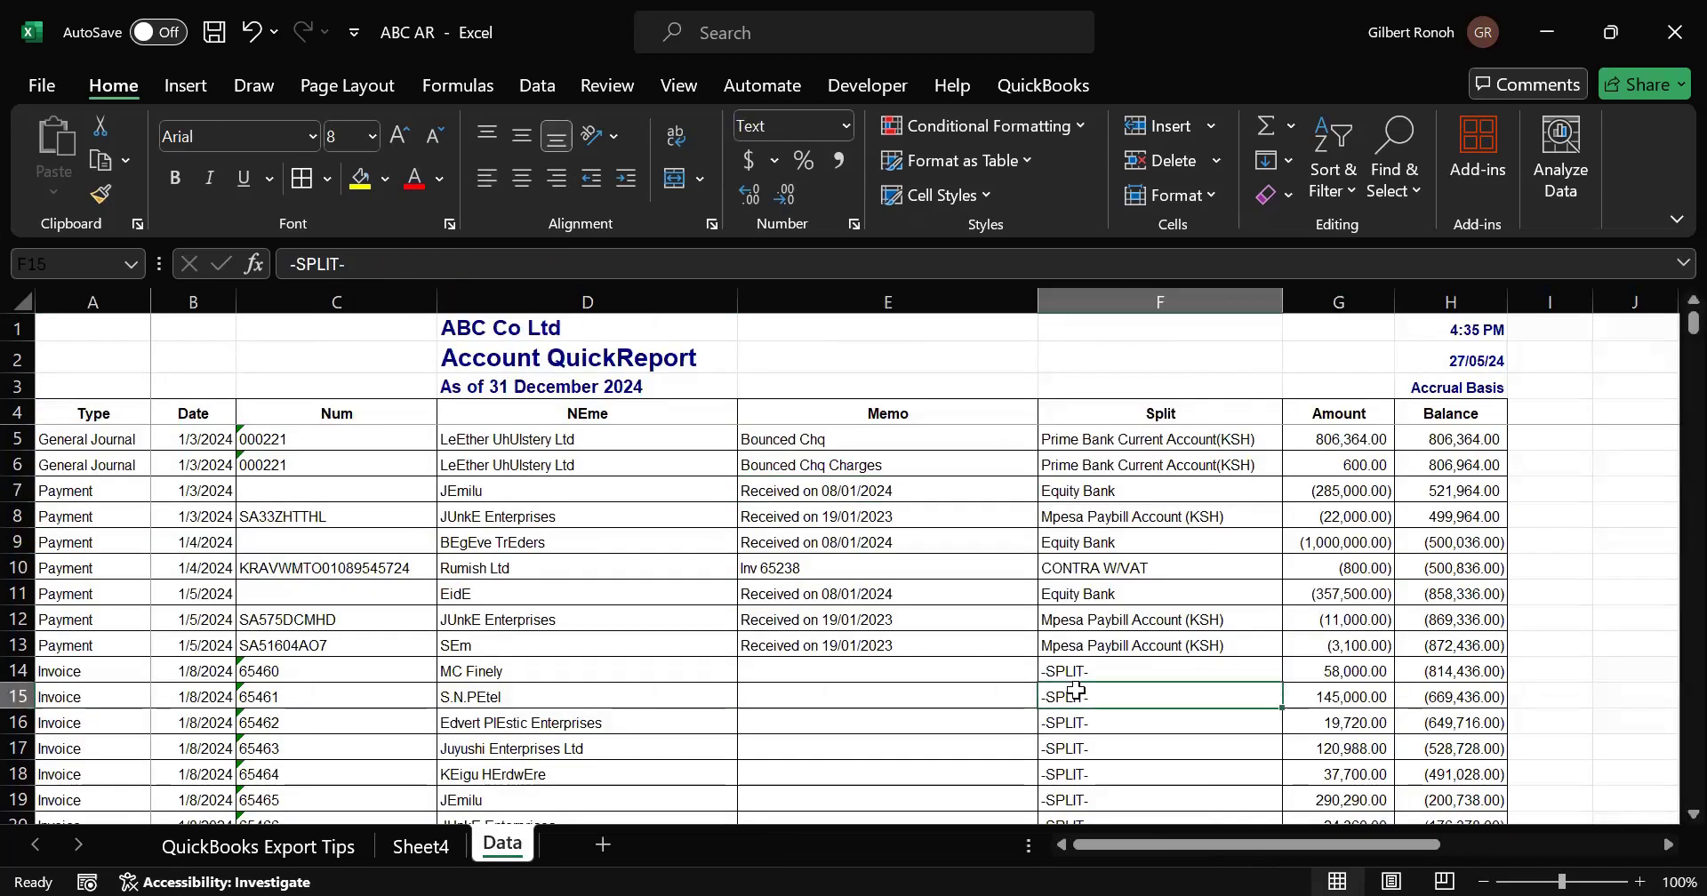
key(Down)
key(Down)
key(Down)
key(Down)
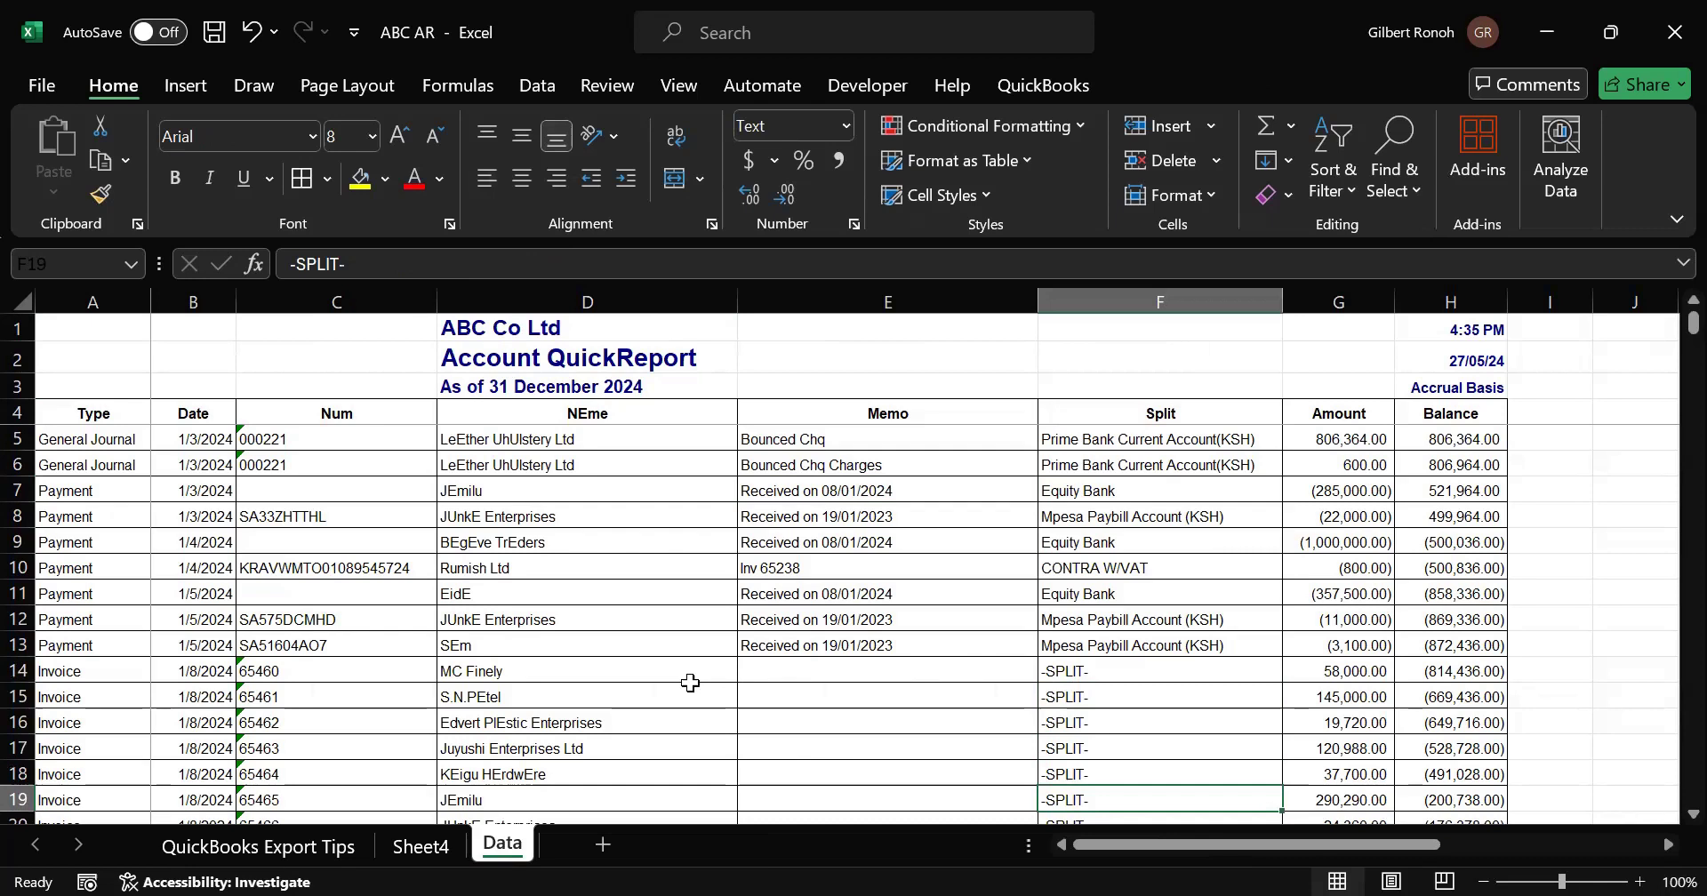
drag(78, 672, 137, 689)
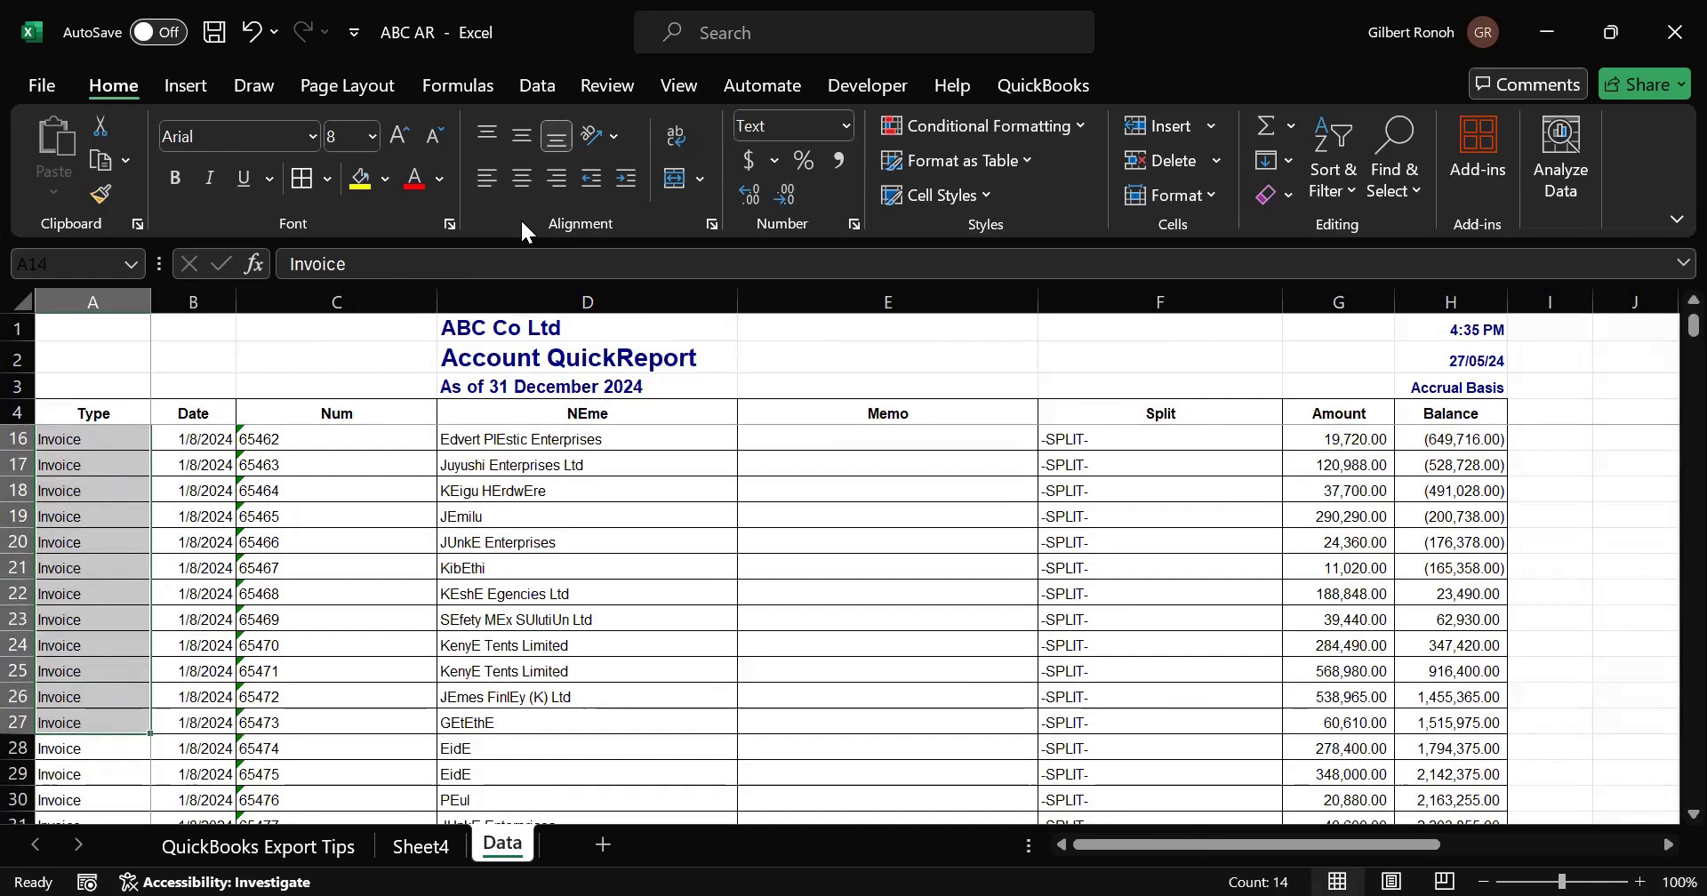
Step: Filter the PivotTable row labels on Sheet4 to exclude the -SPLIT- item
click(428, 852)
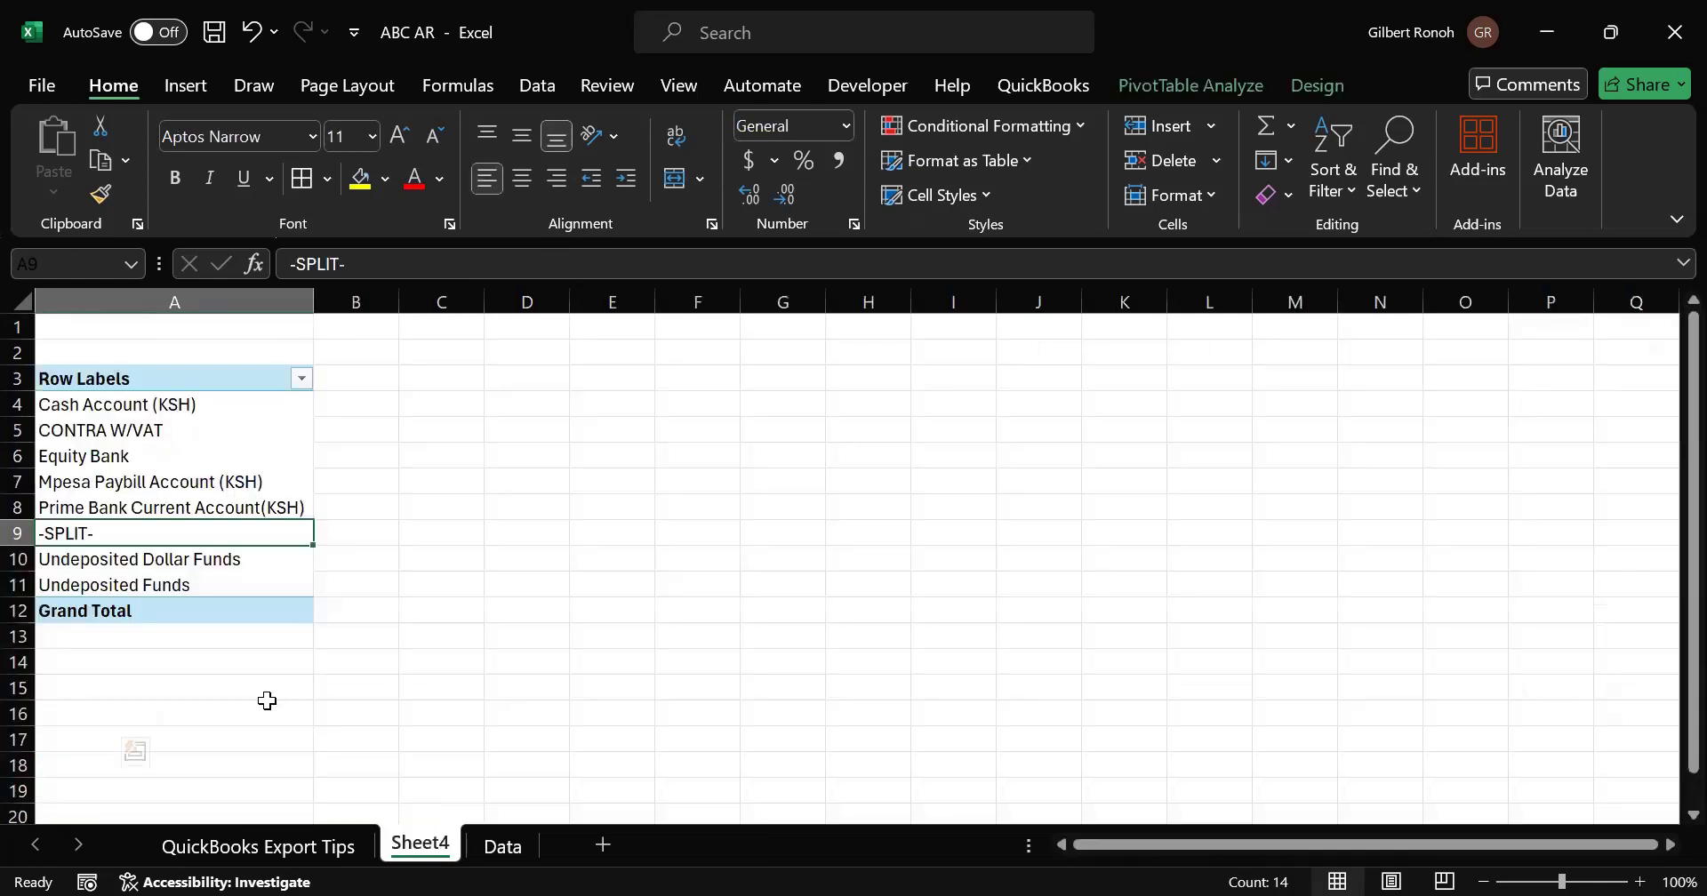
click(300, 379)
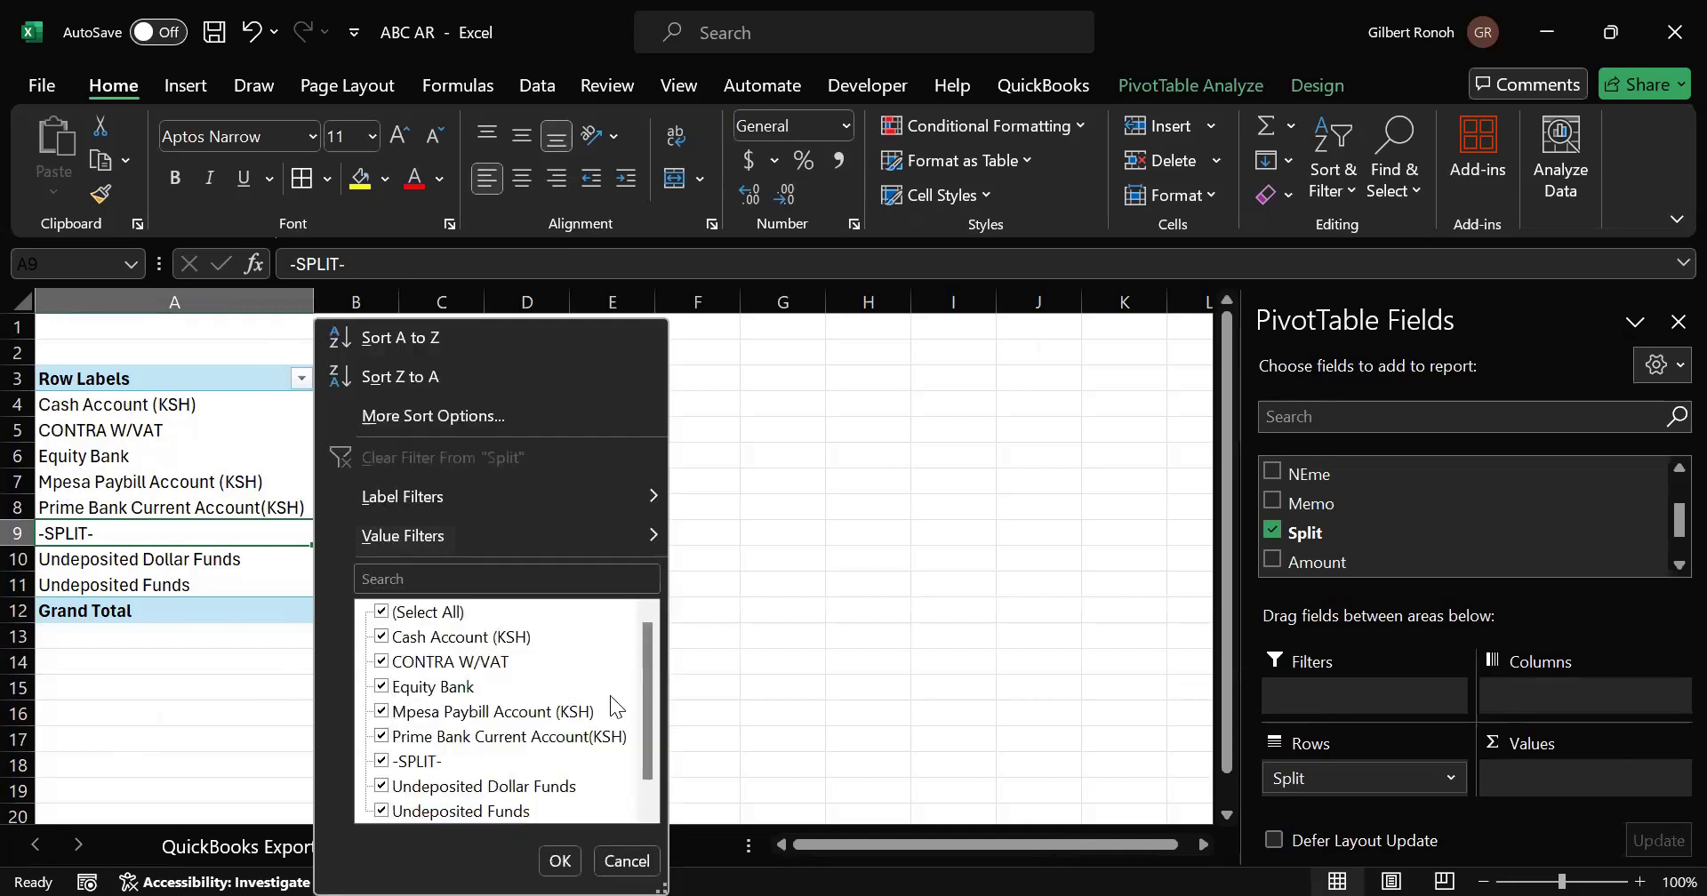
drag(640, 713, 627, 802)
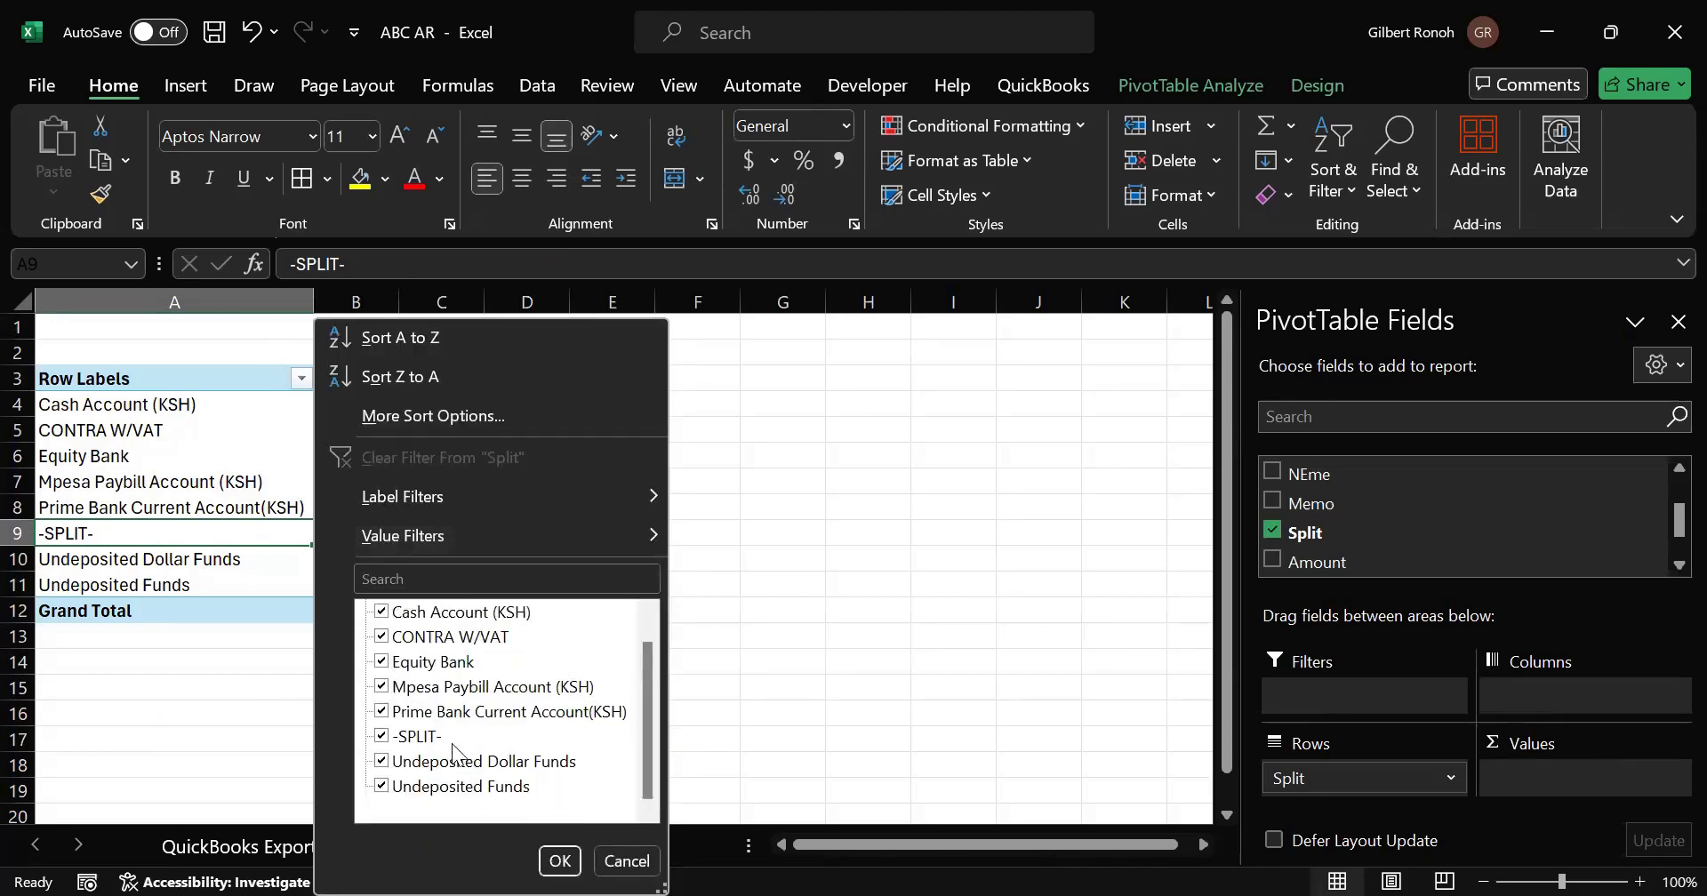
click(383, 737)
click(557, 862)
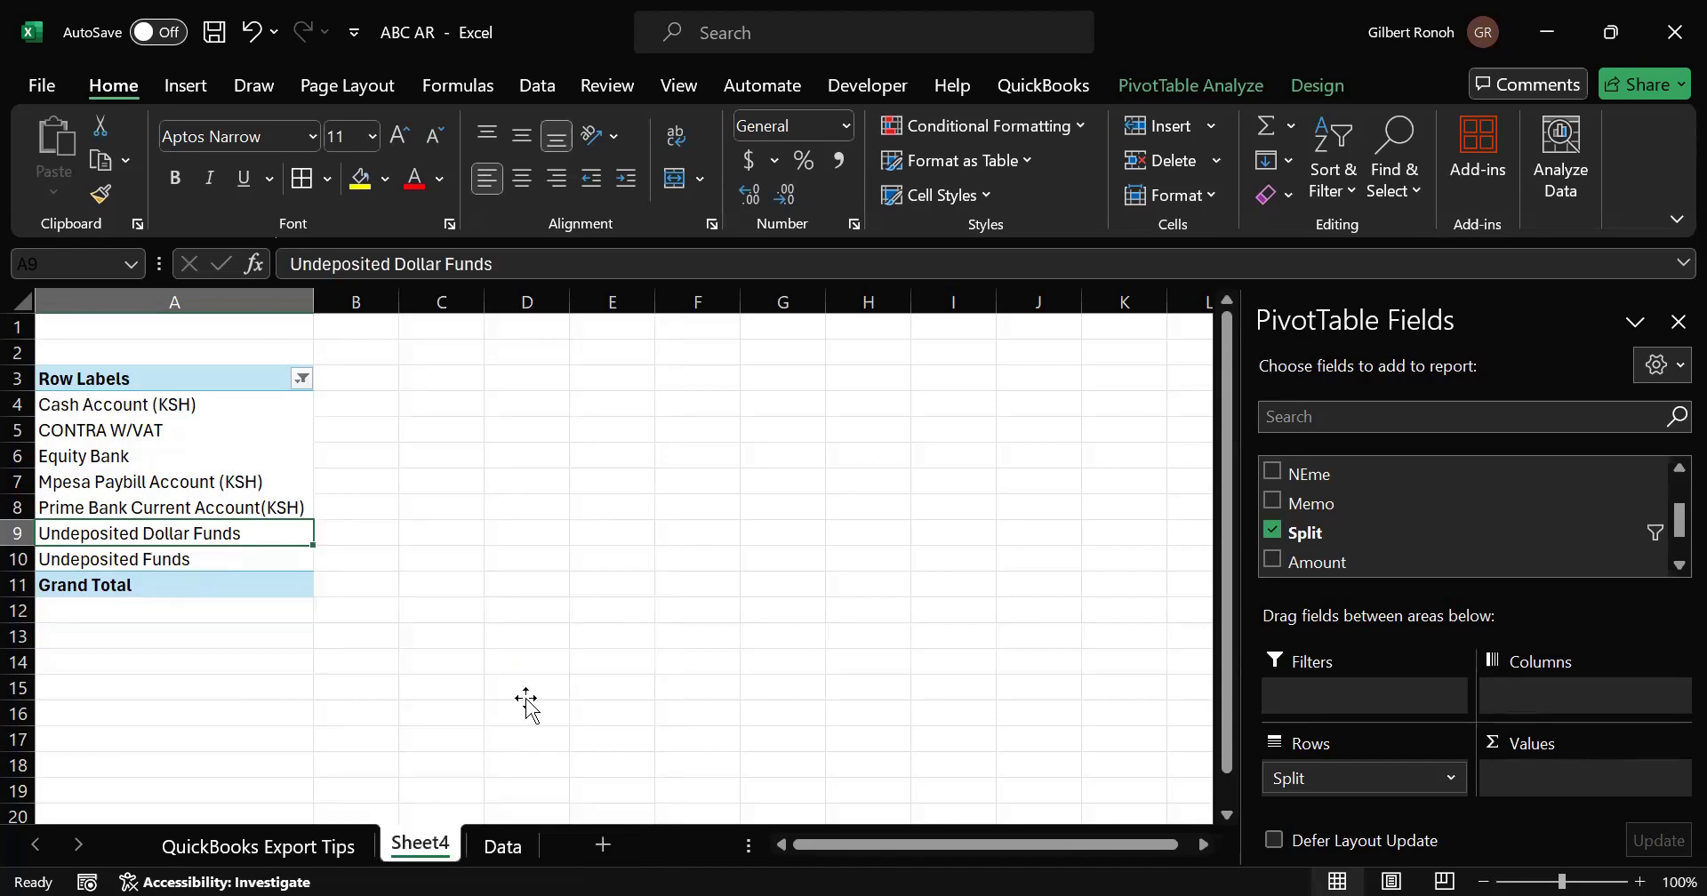
click(525, 694)
Step: Examine the remaining account labels in the PivotTable, including Mpesa Paybill Account (KSH), Undeposited Dollar Funds and Undeposited Funds
click(149, 409)
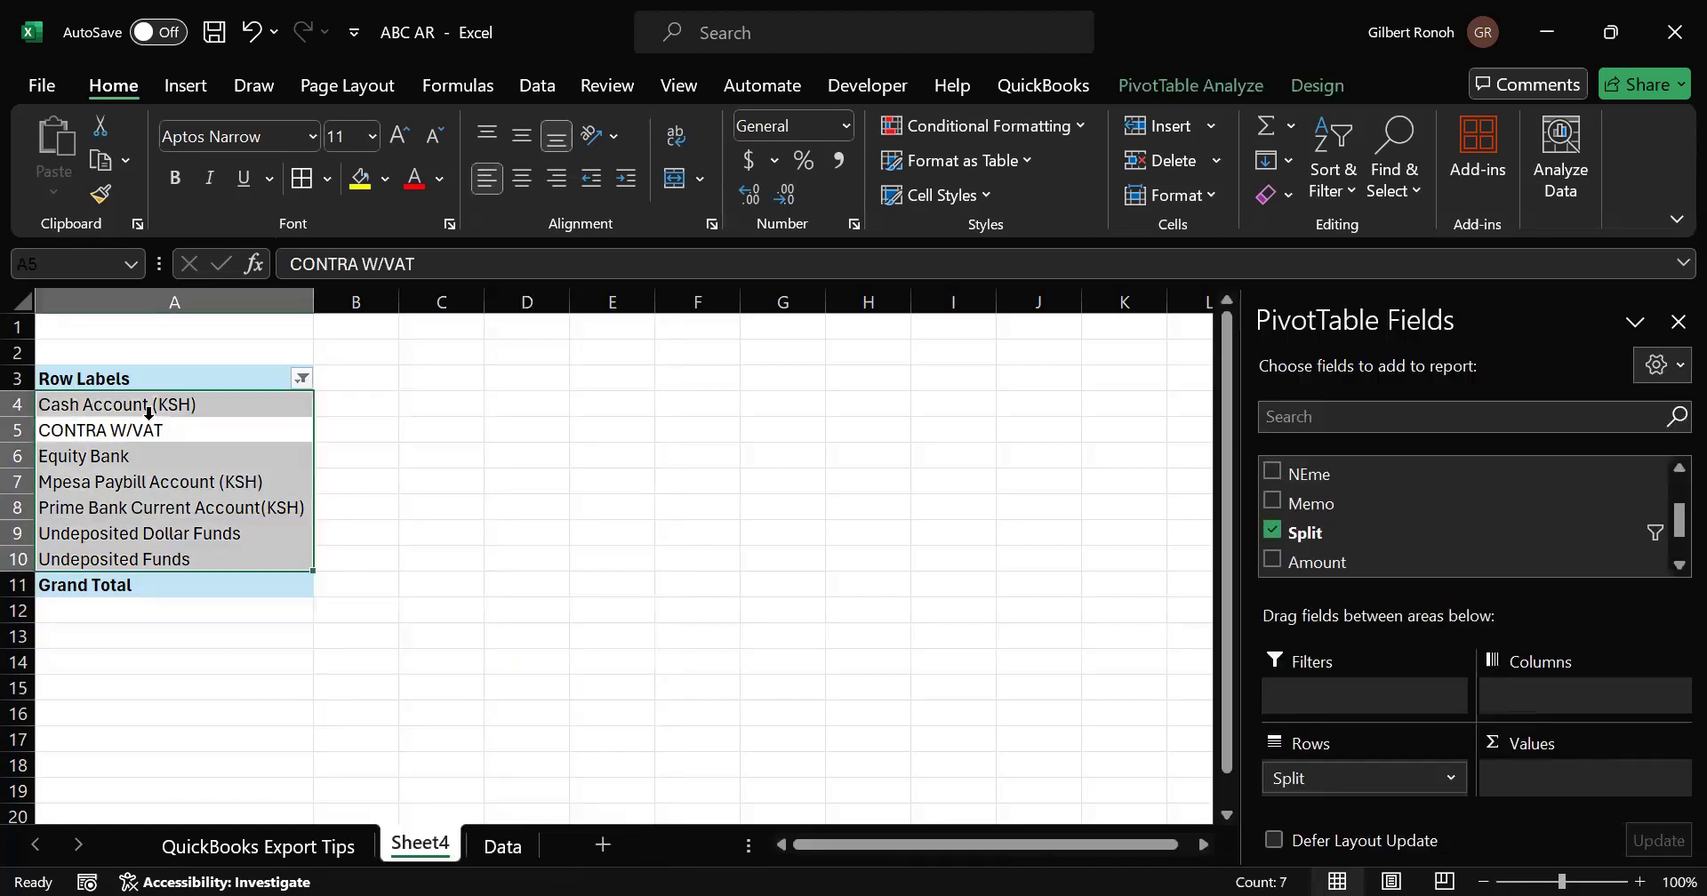
click(195, 484)
click(120, 560)
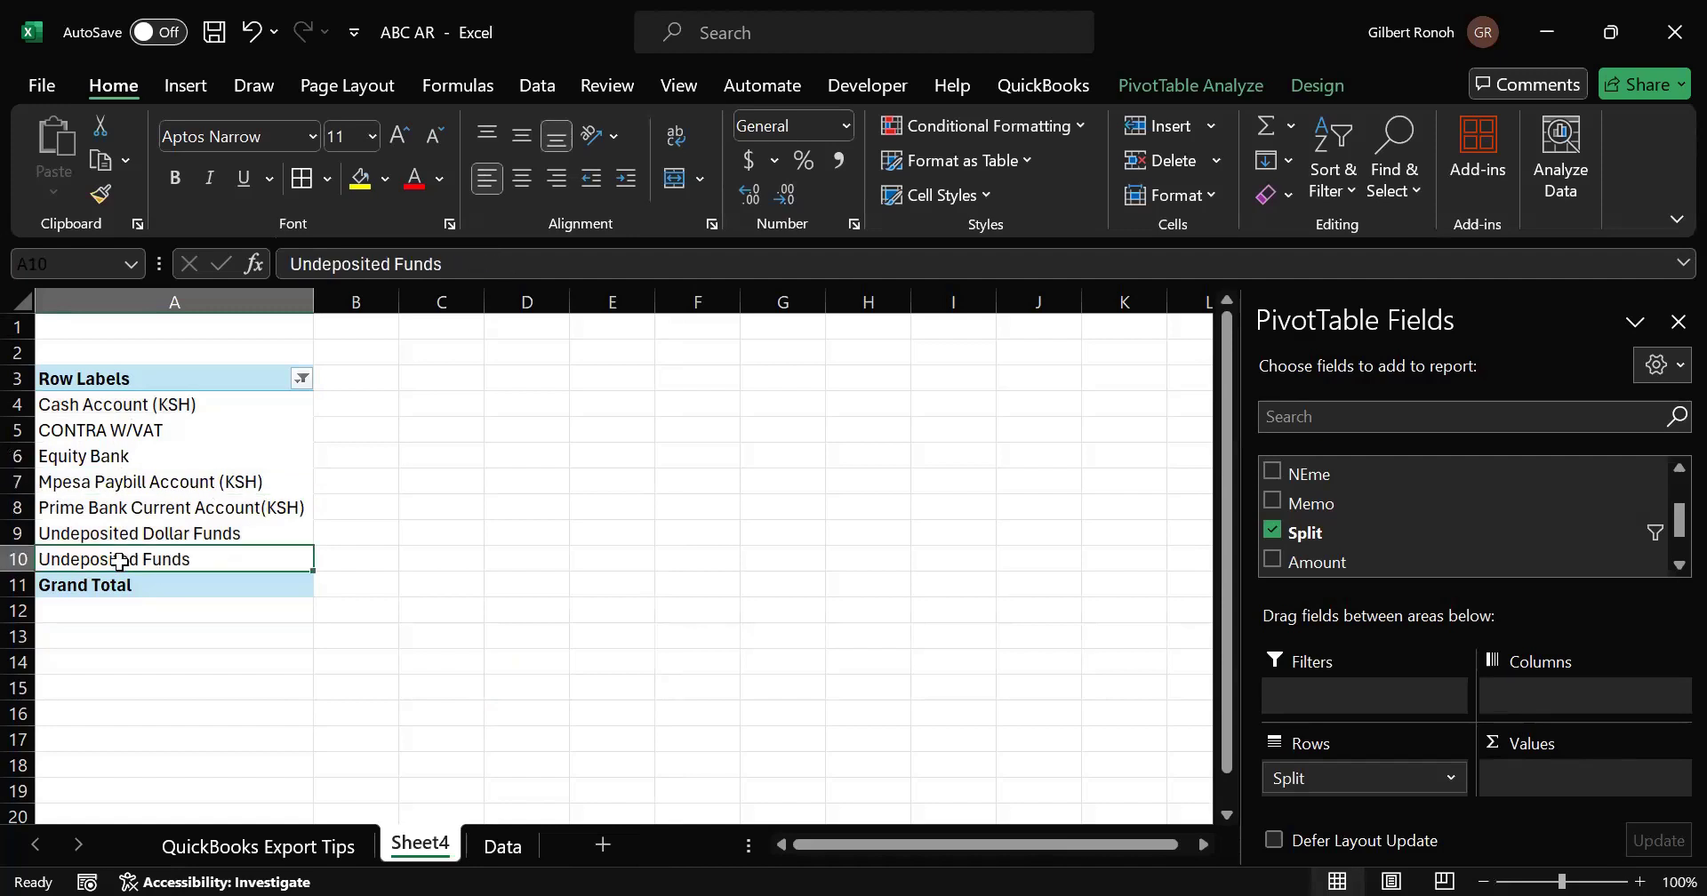
click(144, 533)
click(145, 537)
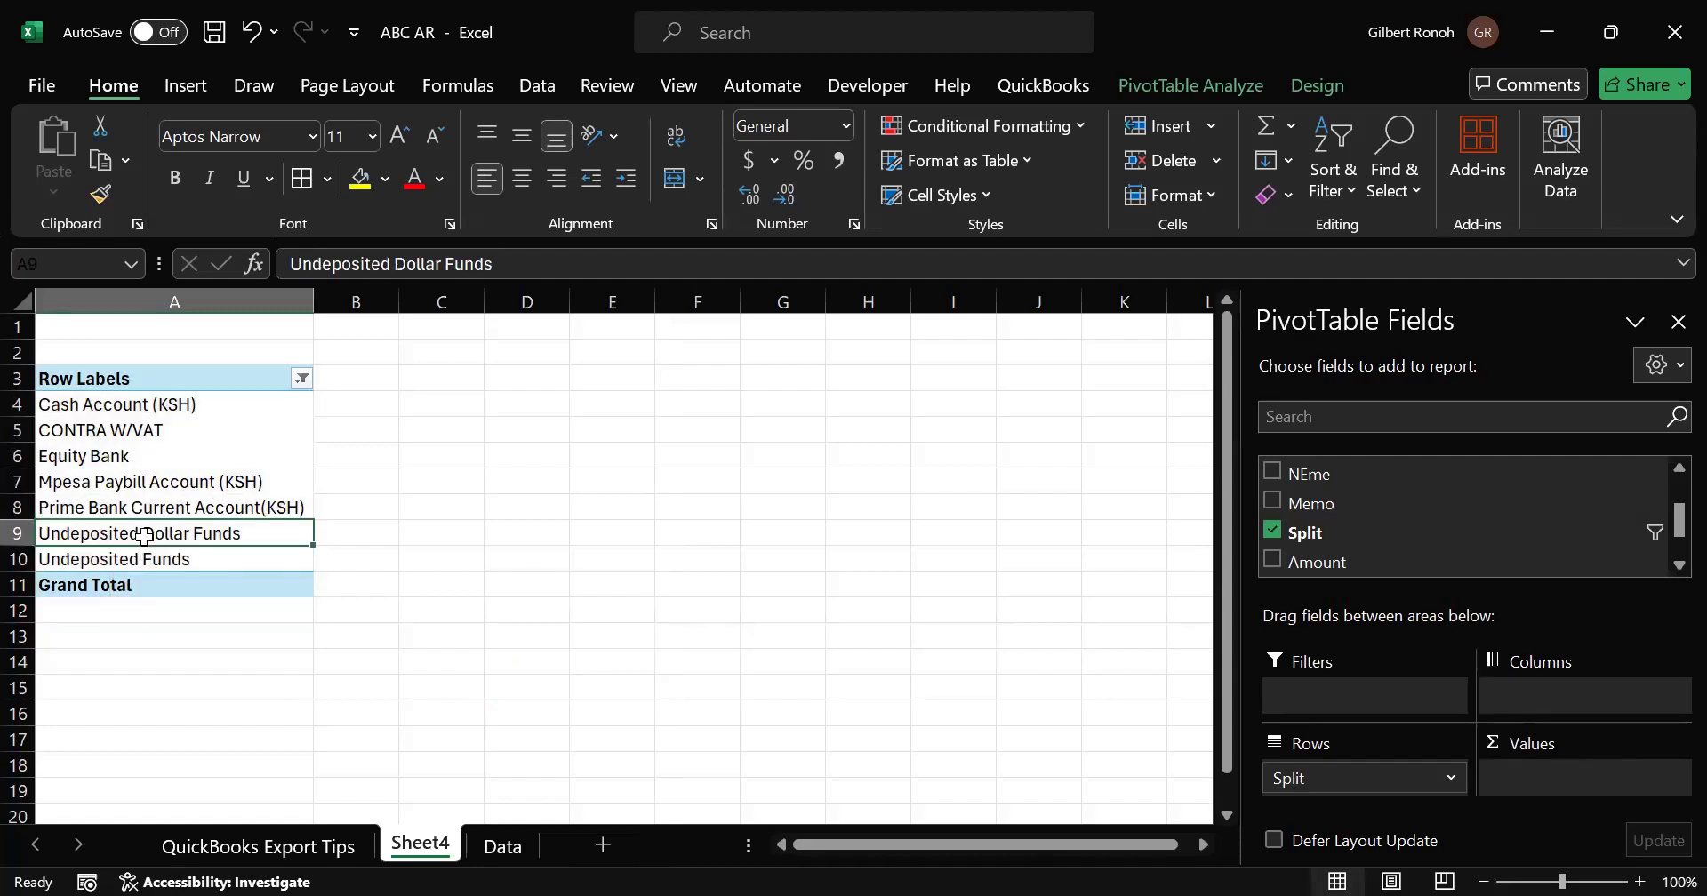
click(265, 631)
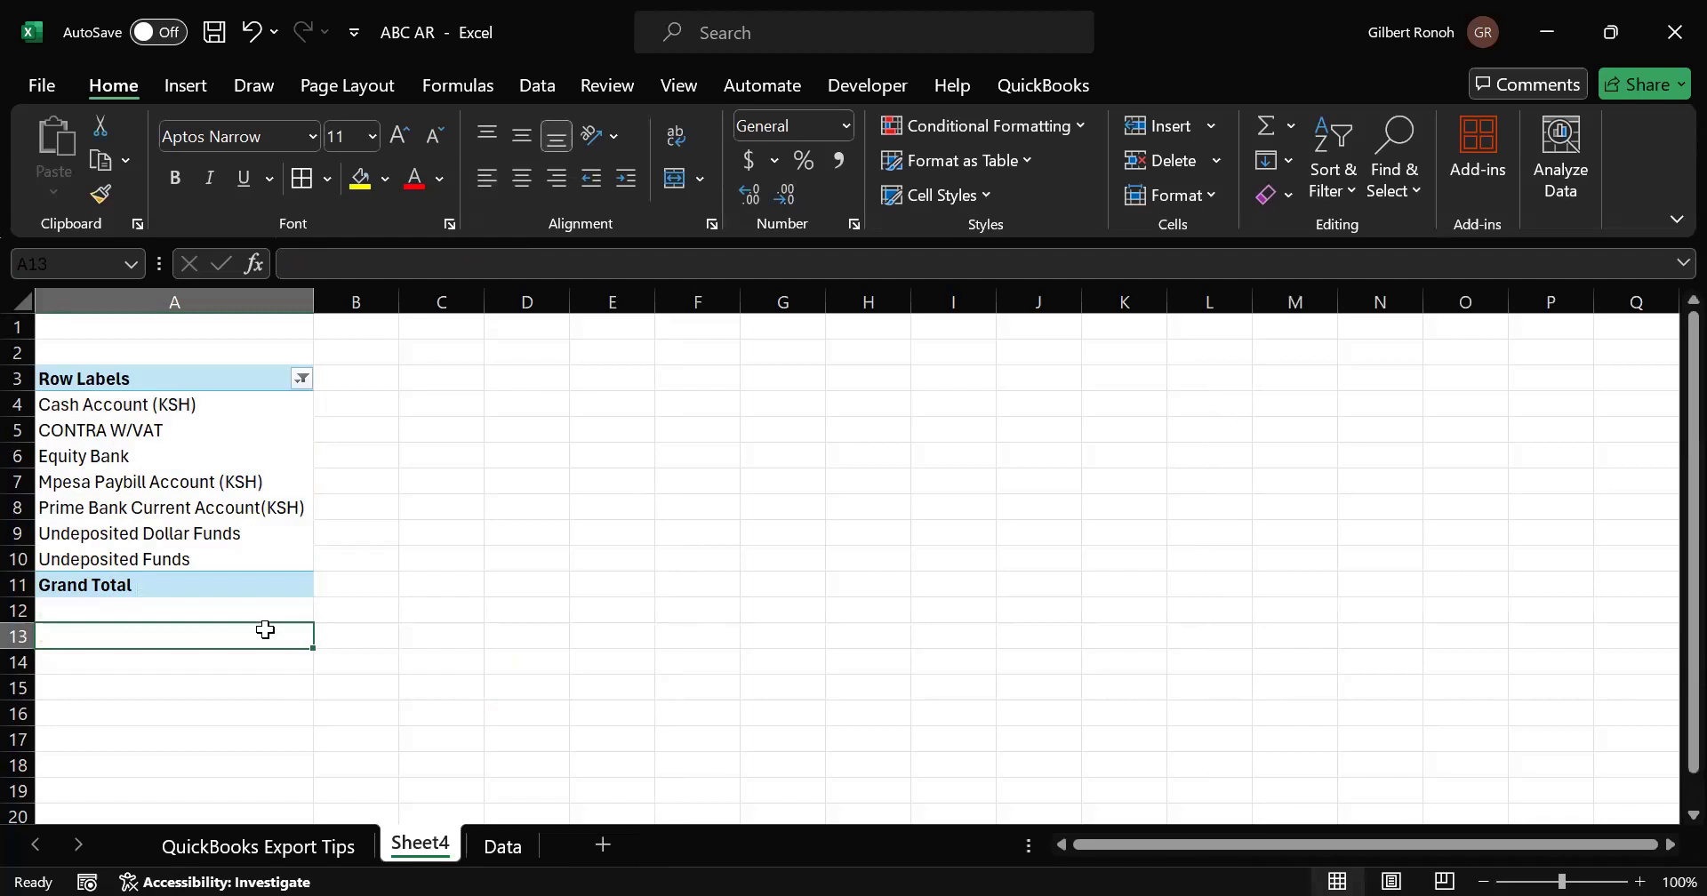
click(208, 520)
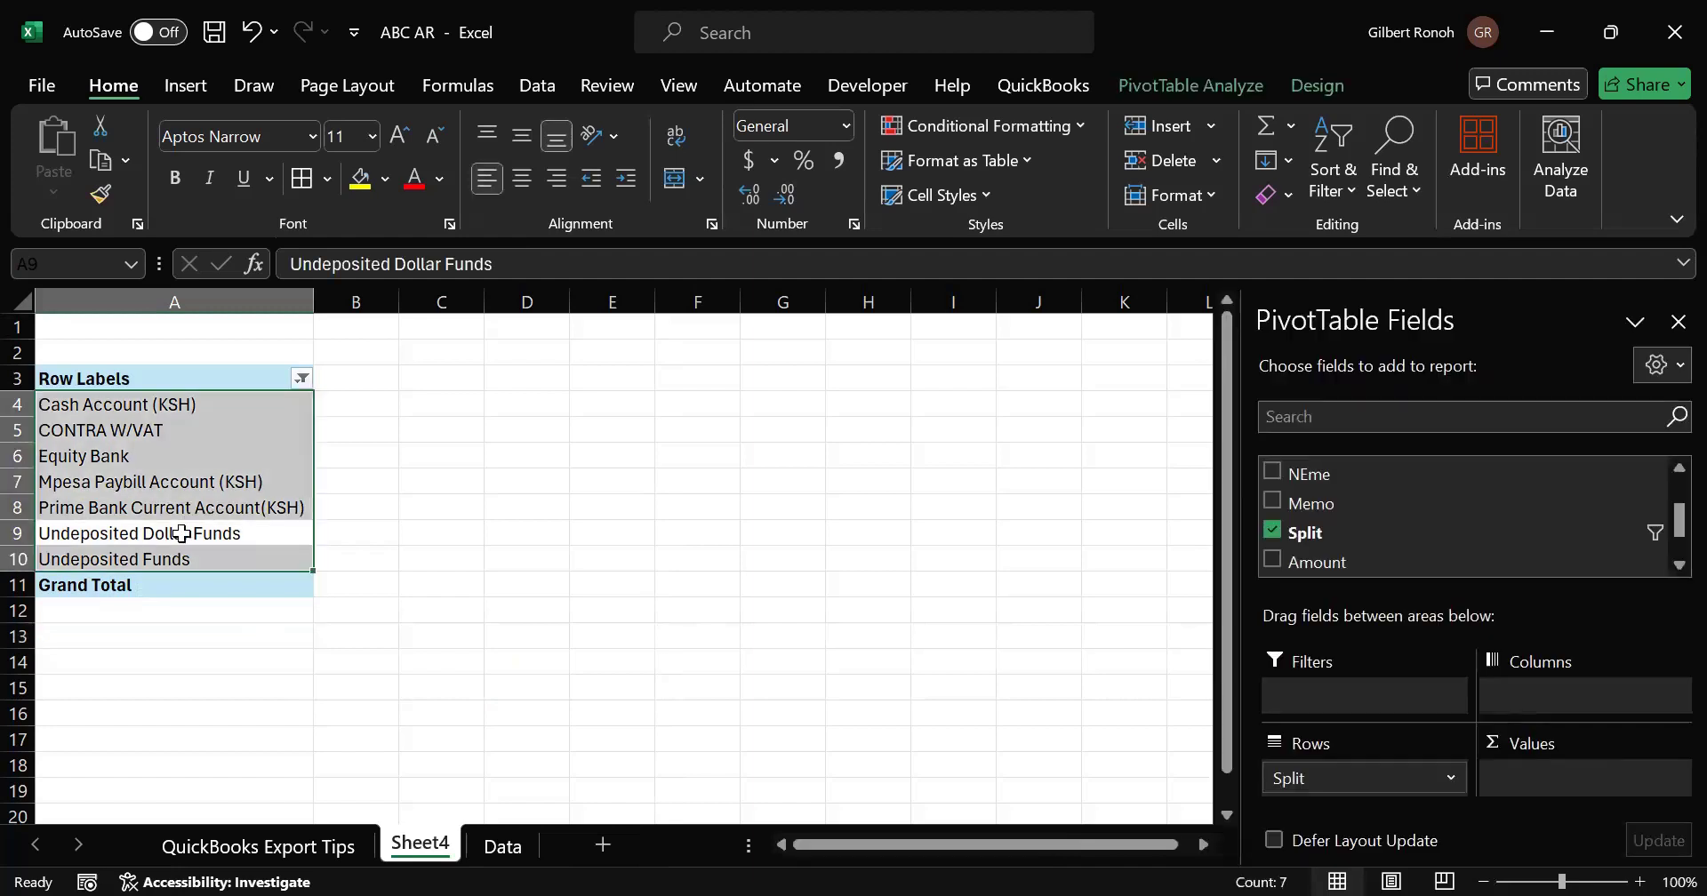
click(181, 534)
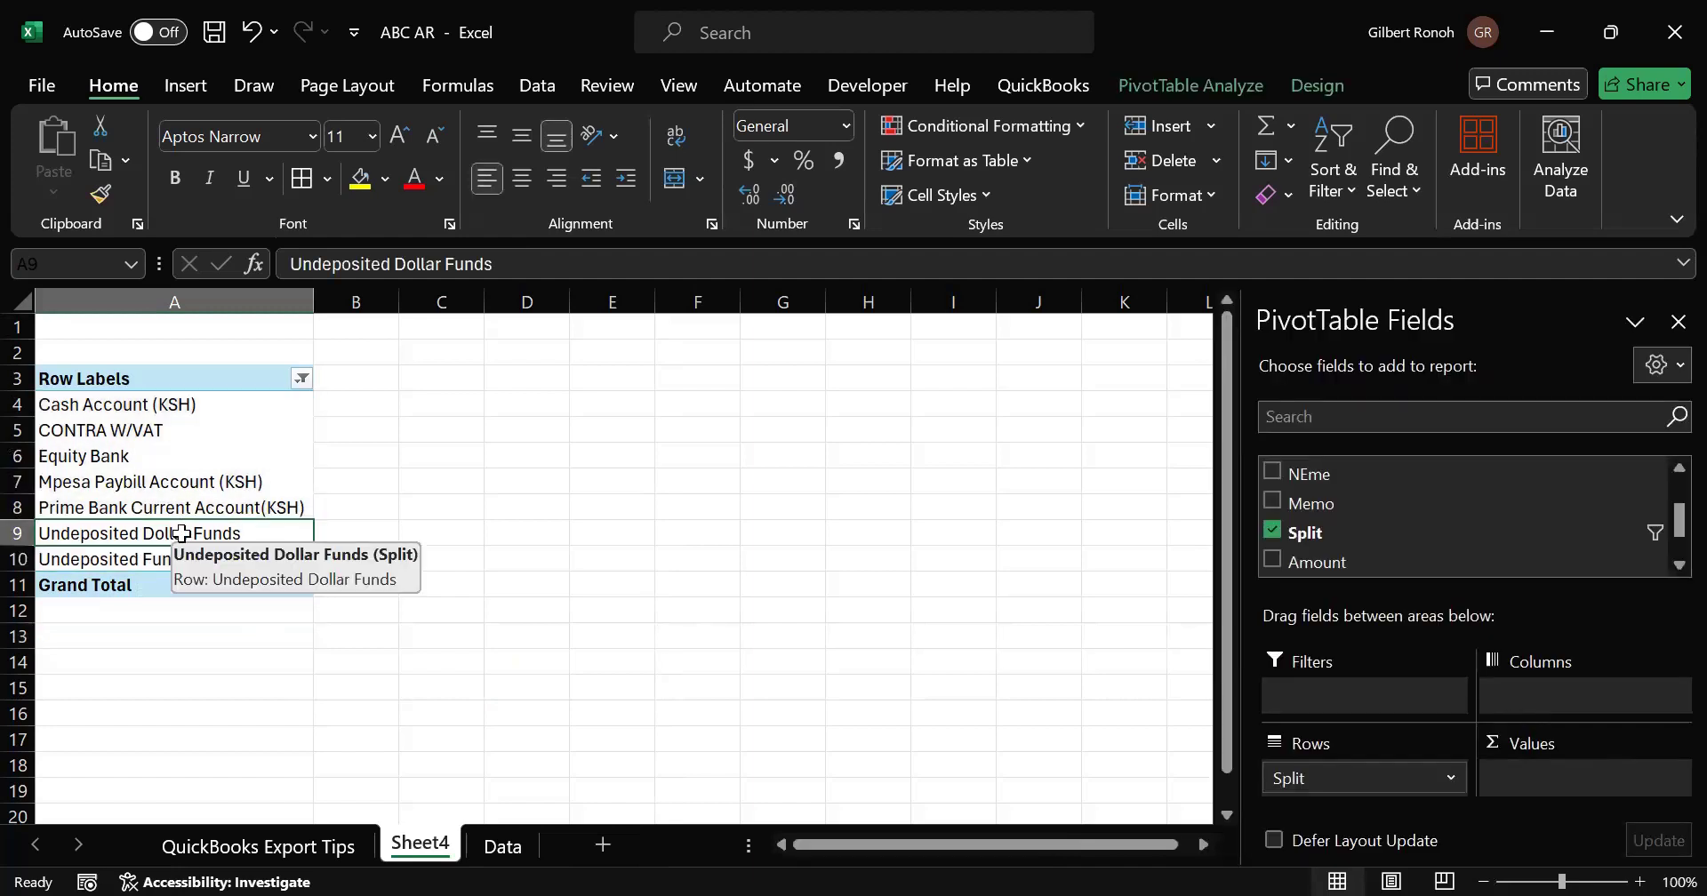
key(Down)
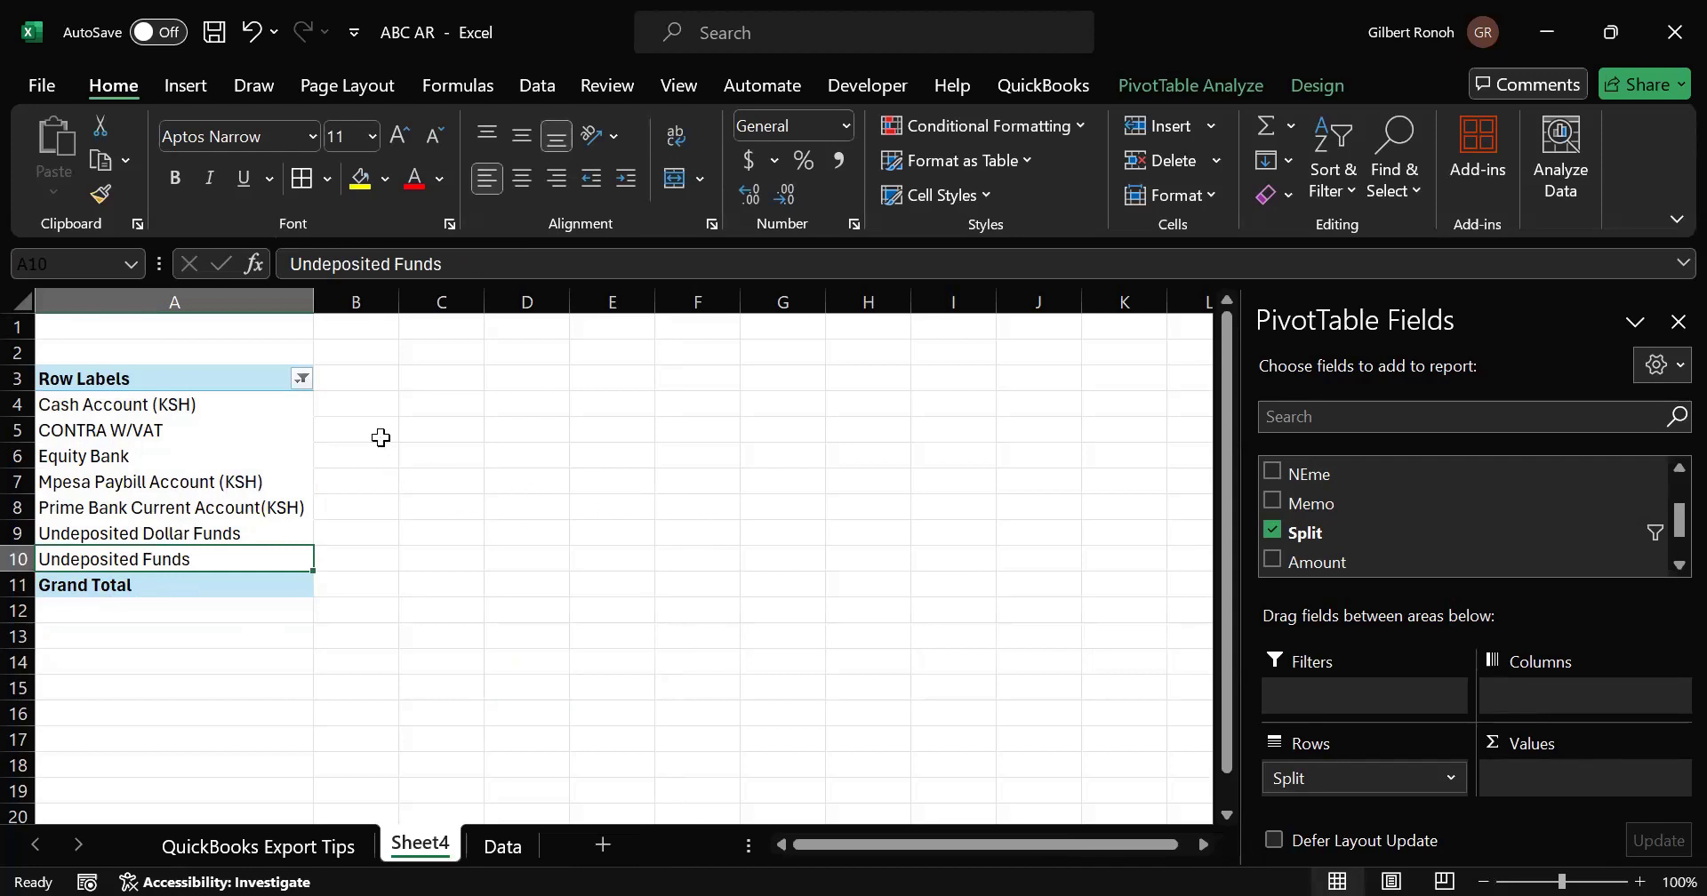
click(359, 384)
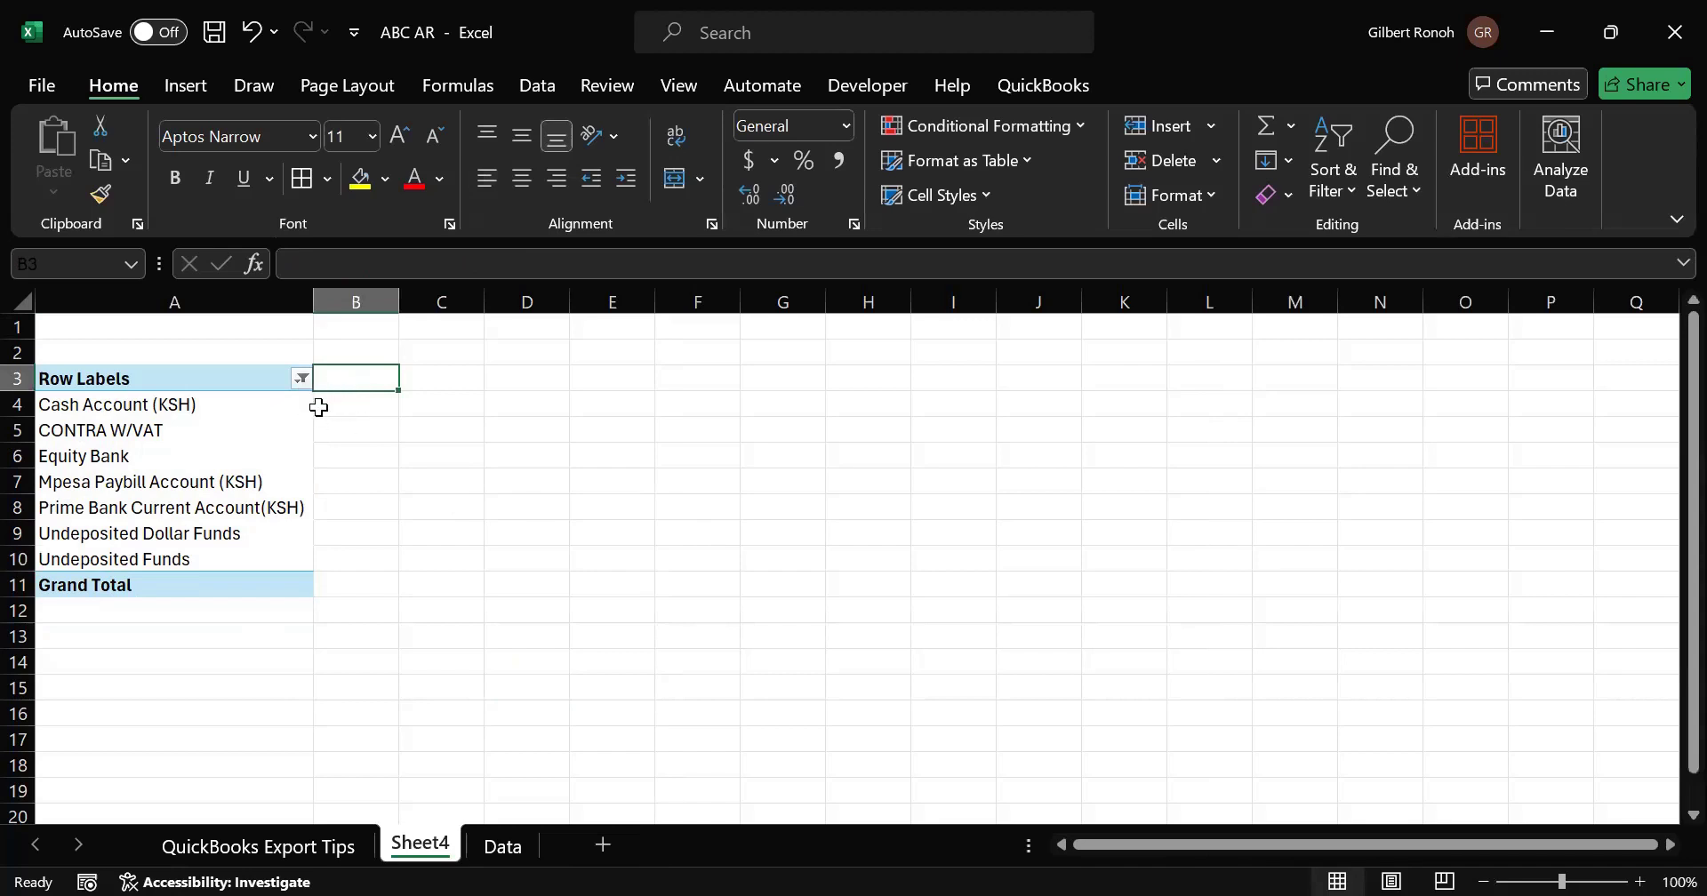
click(199, 404)
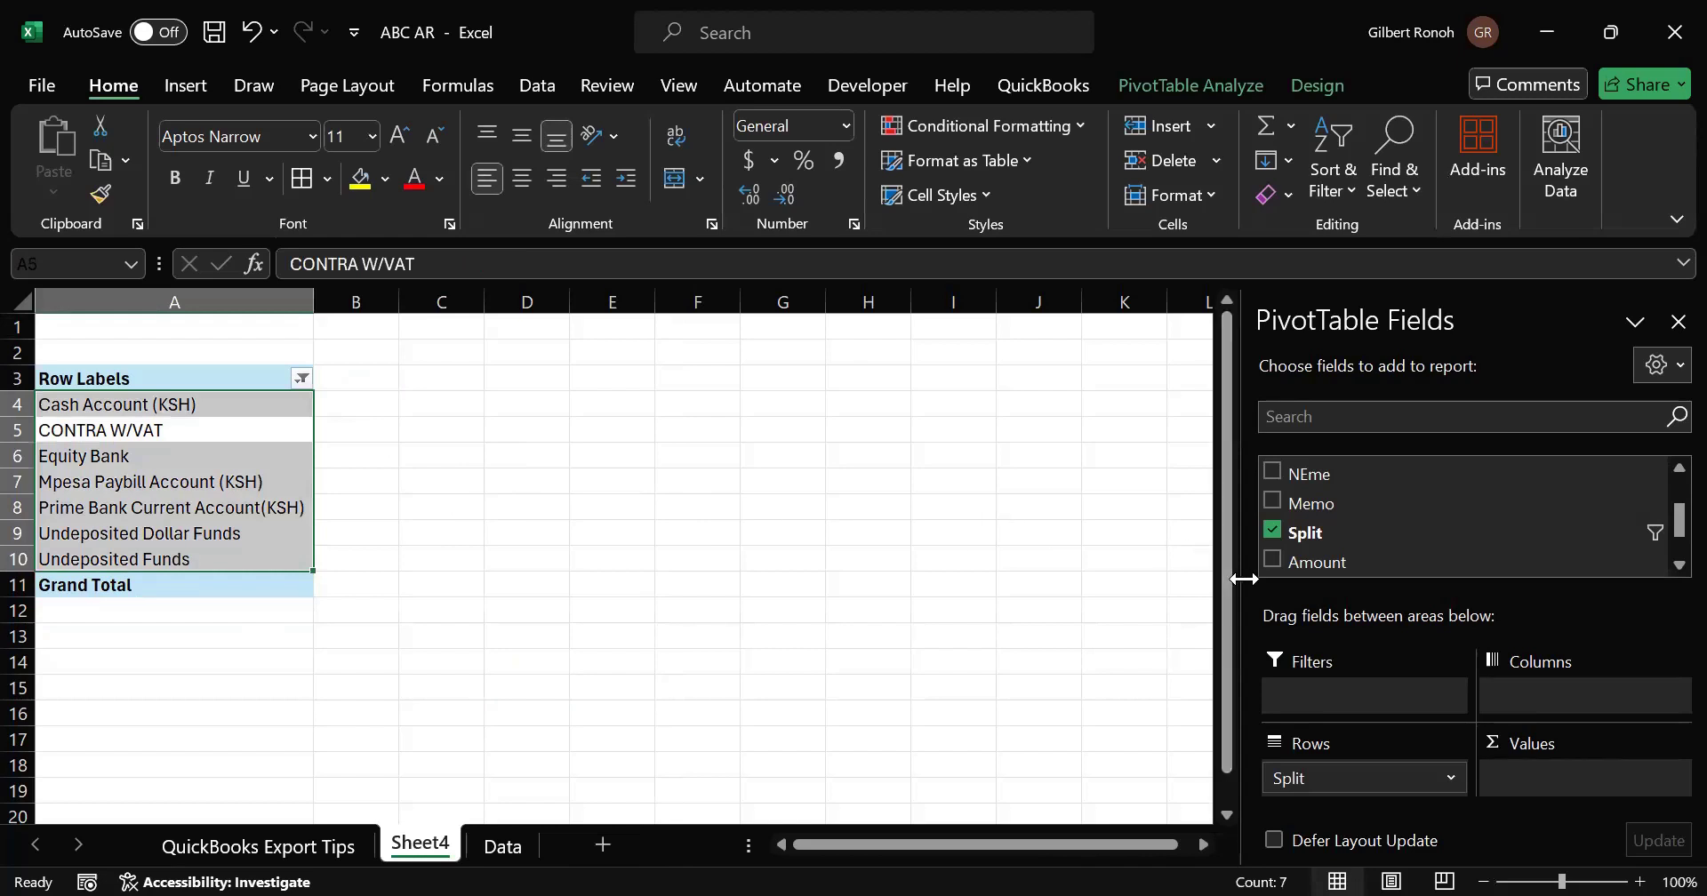
Step: Check the Amount column on the Data sheet and return to Sheet4
click(517, 852)
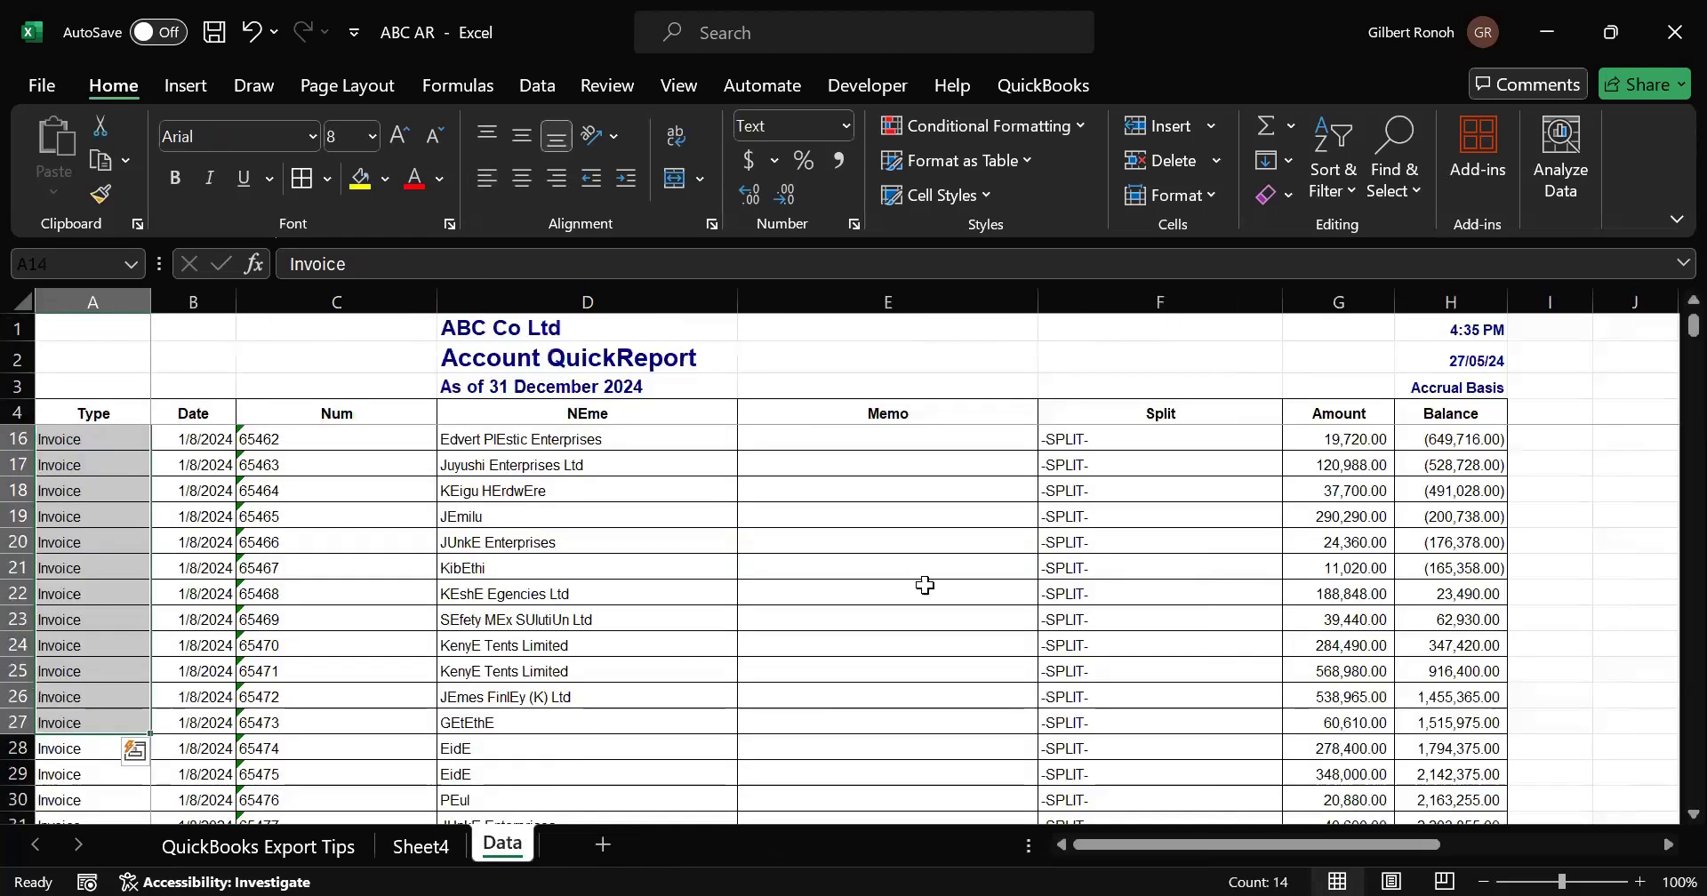
click(1348, 298)
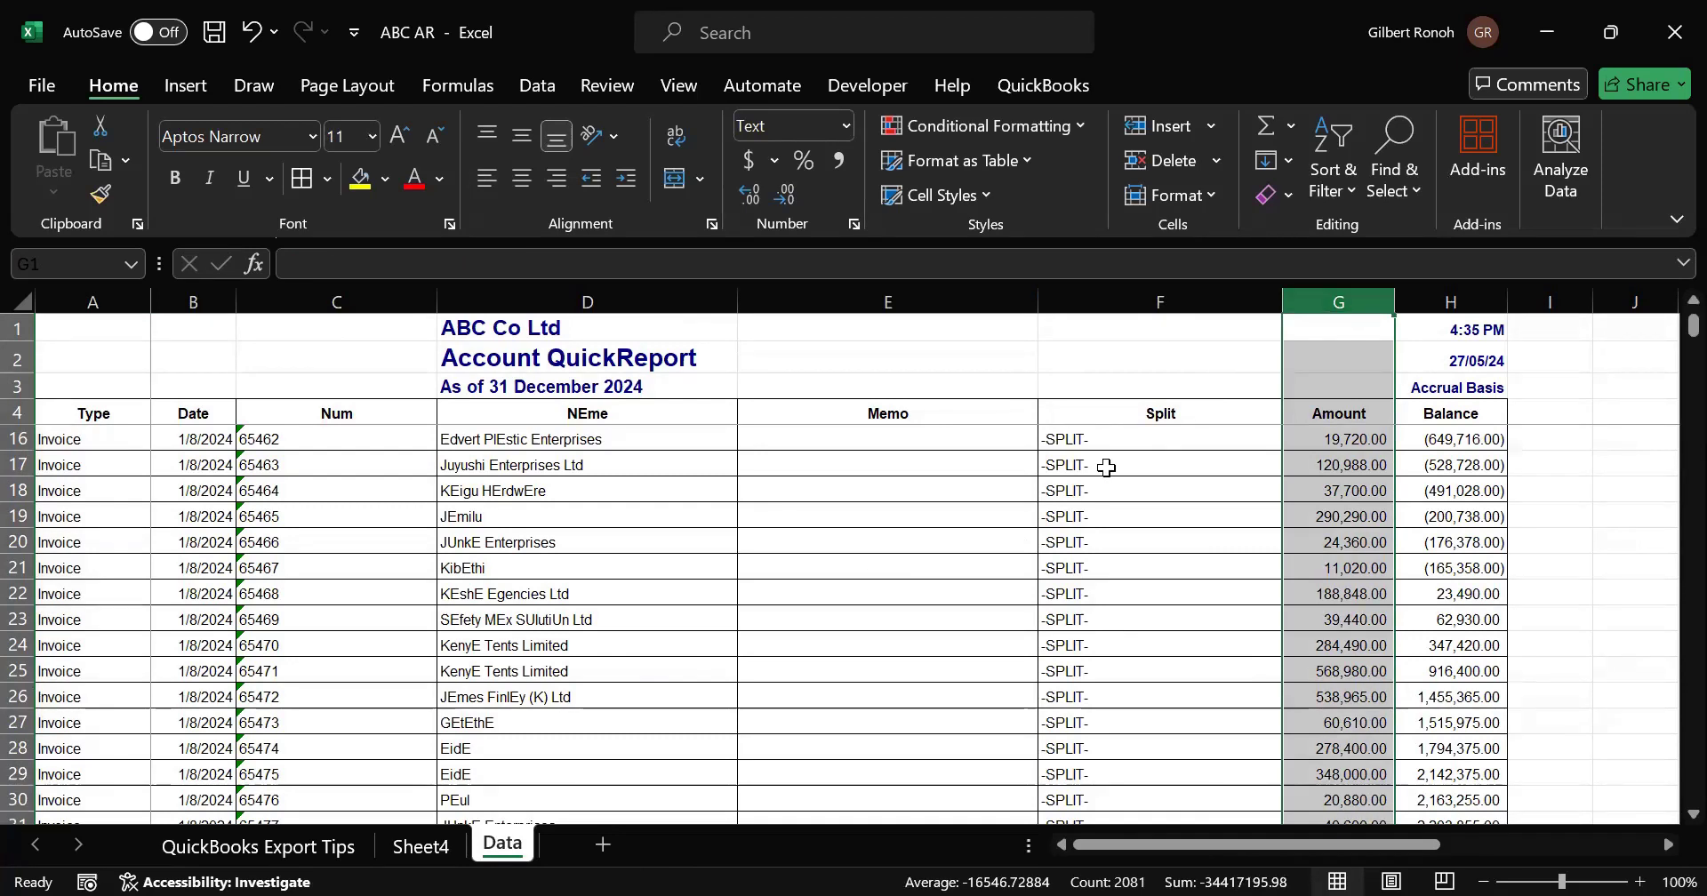
click(418, 846)
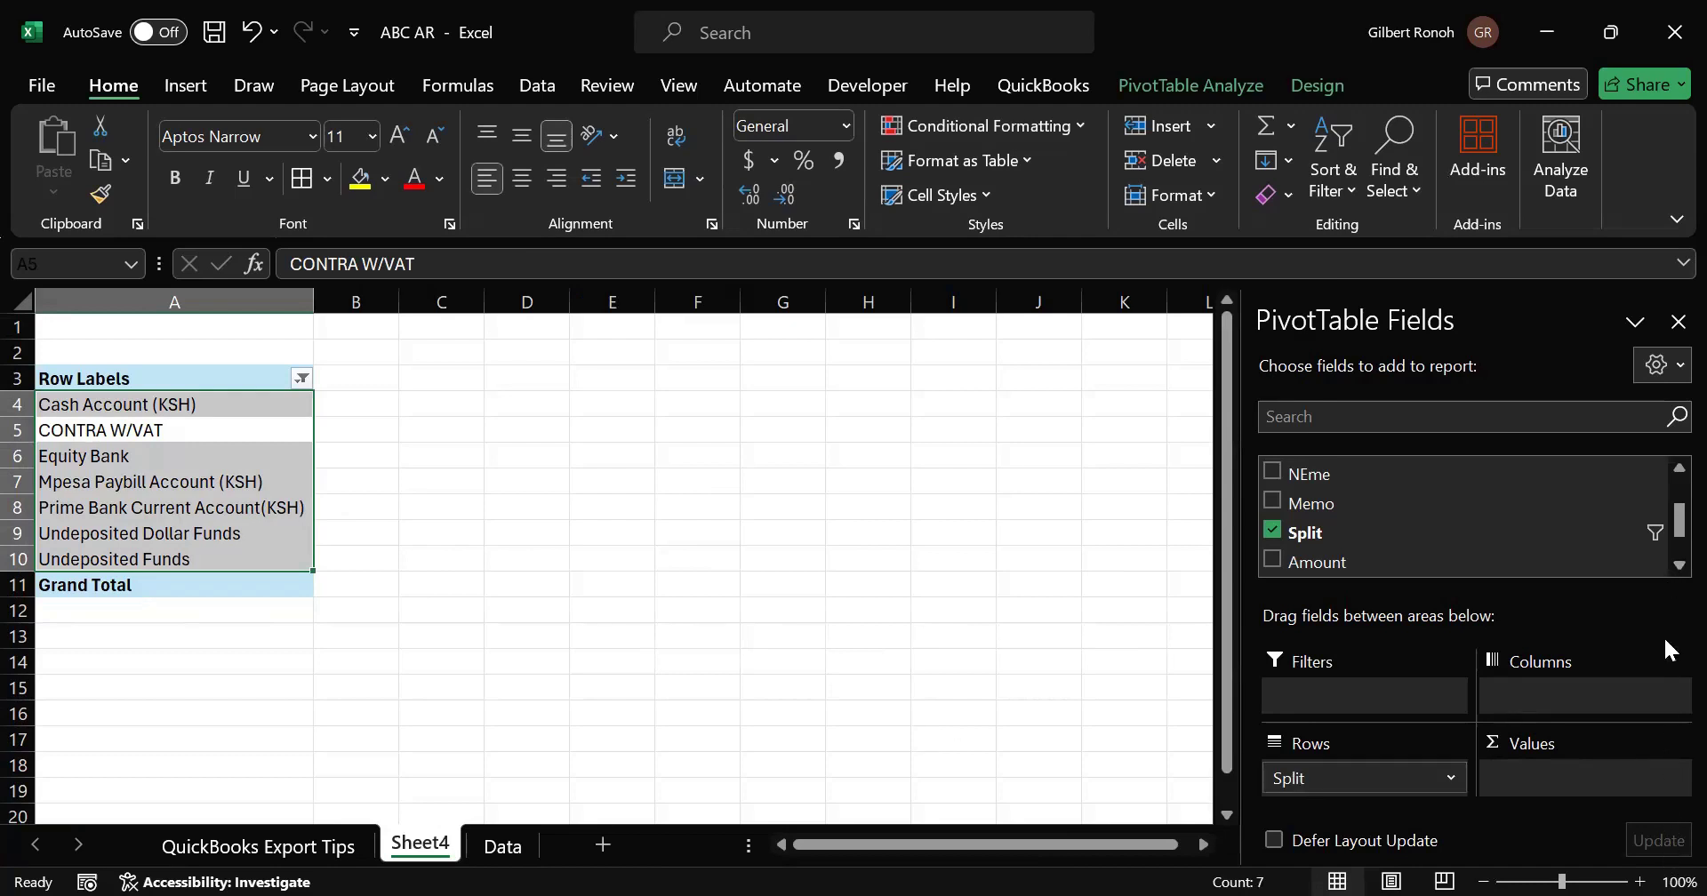
Step: Add the Amount field to the PivotTable and move it from Values into Rows beneath Split
click(1668, 565)
click(1668, 566)
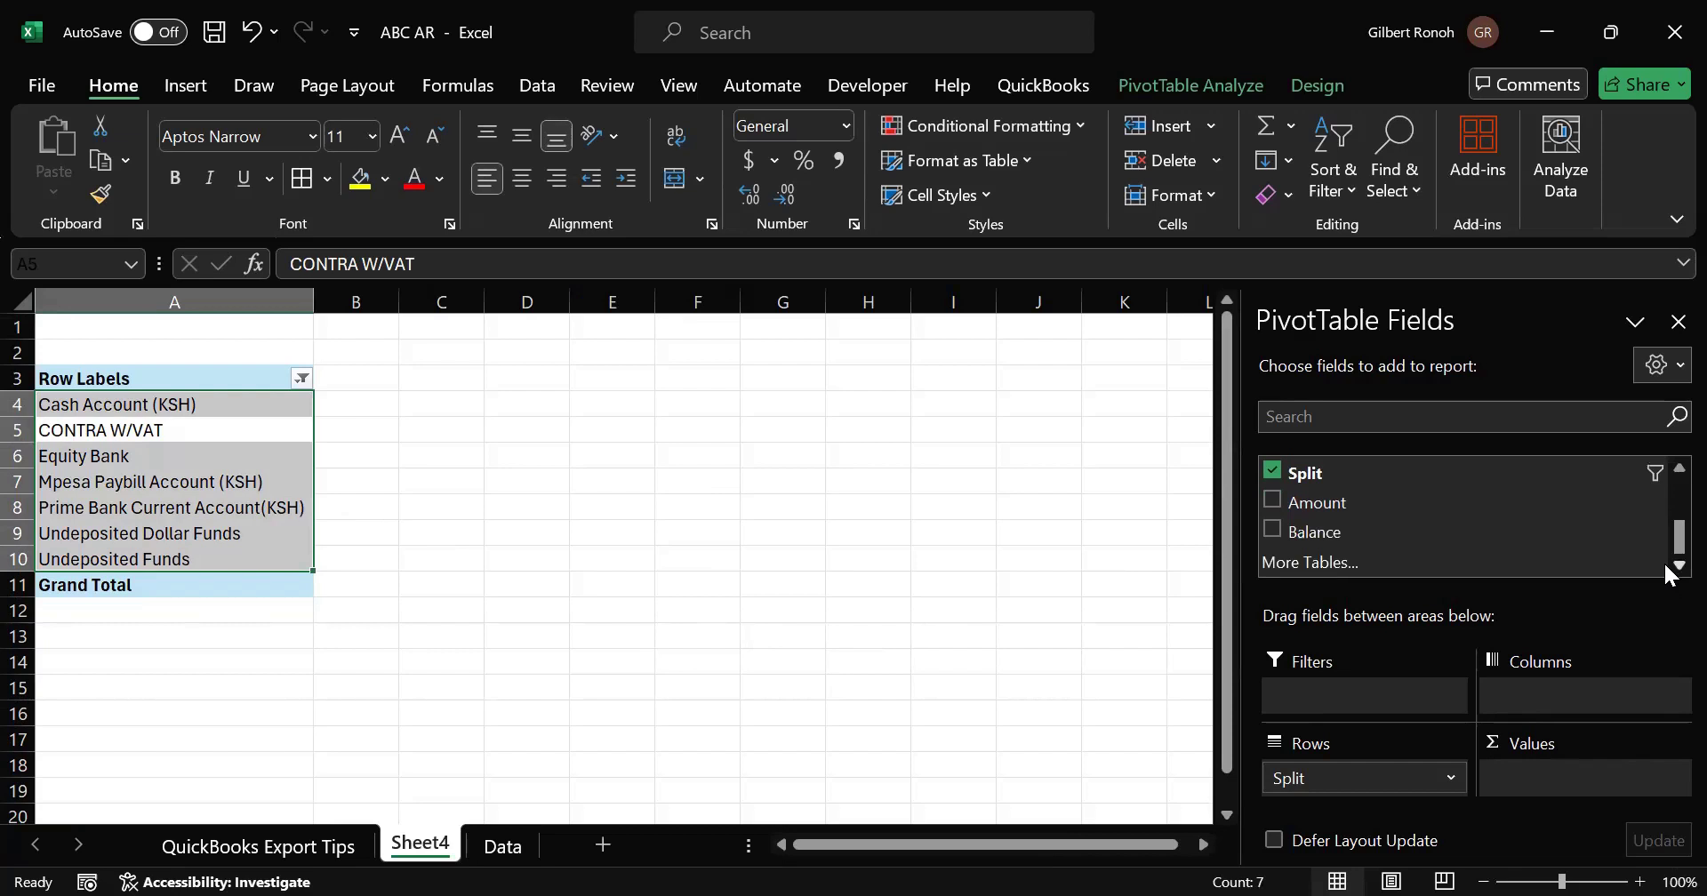
drag(1283, 509, 1331, 814)
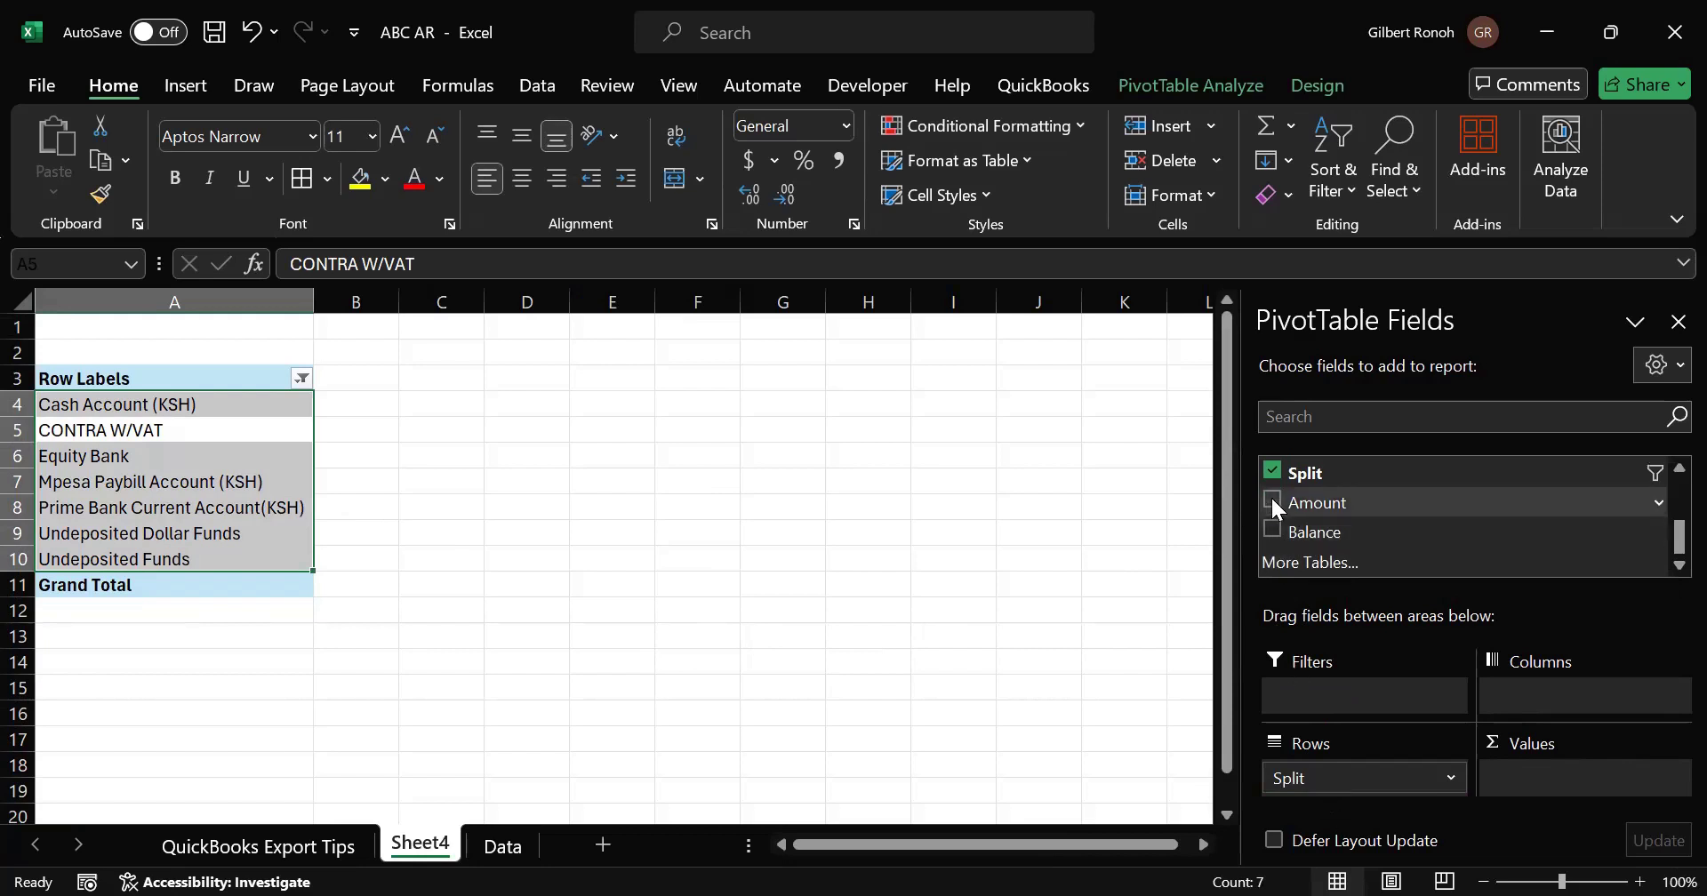
drag(1273, 501, 1303, 806)
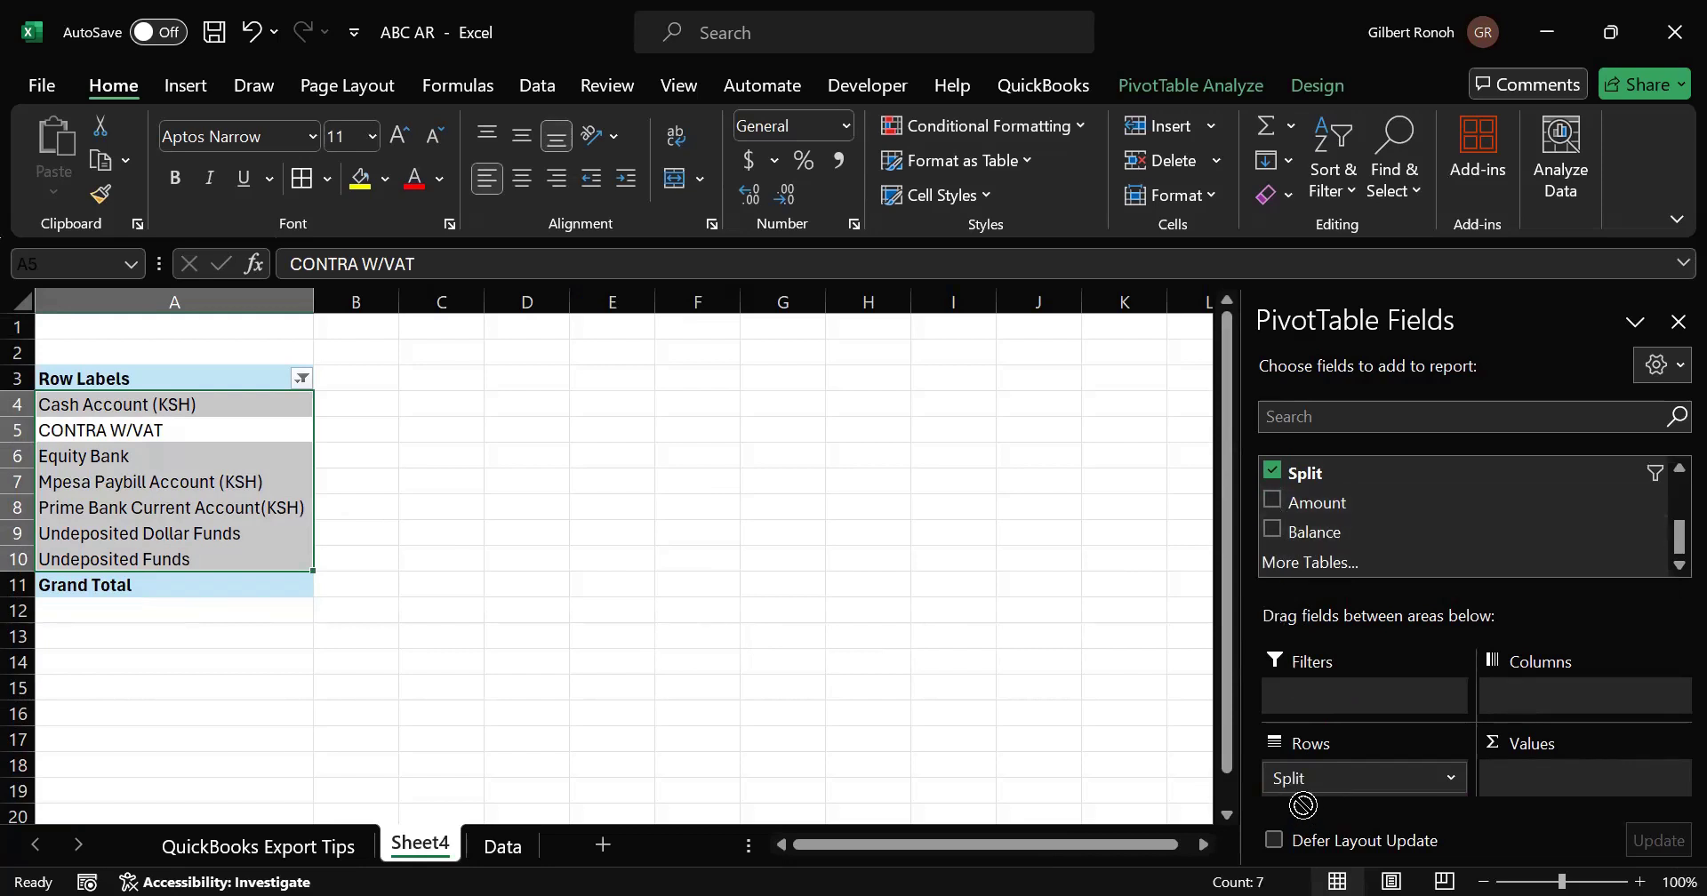
click(1272, 501)
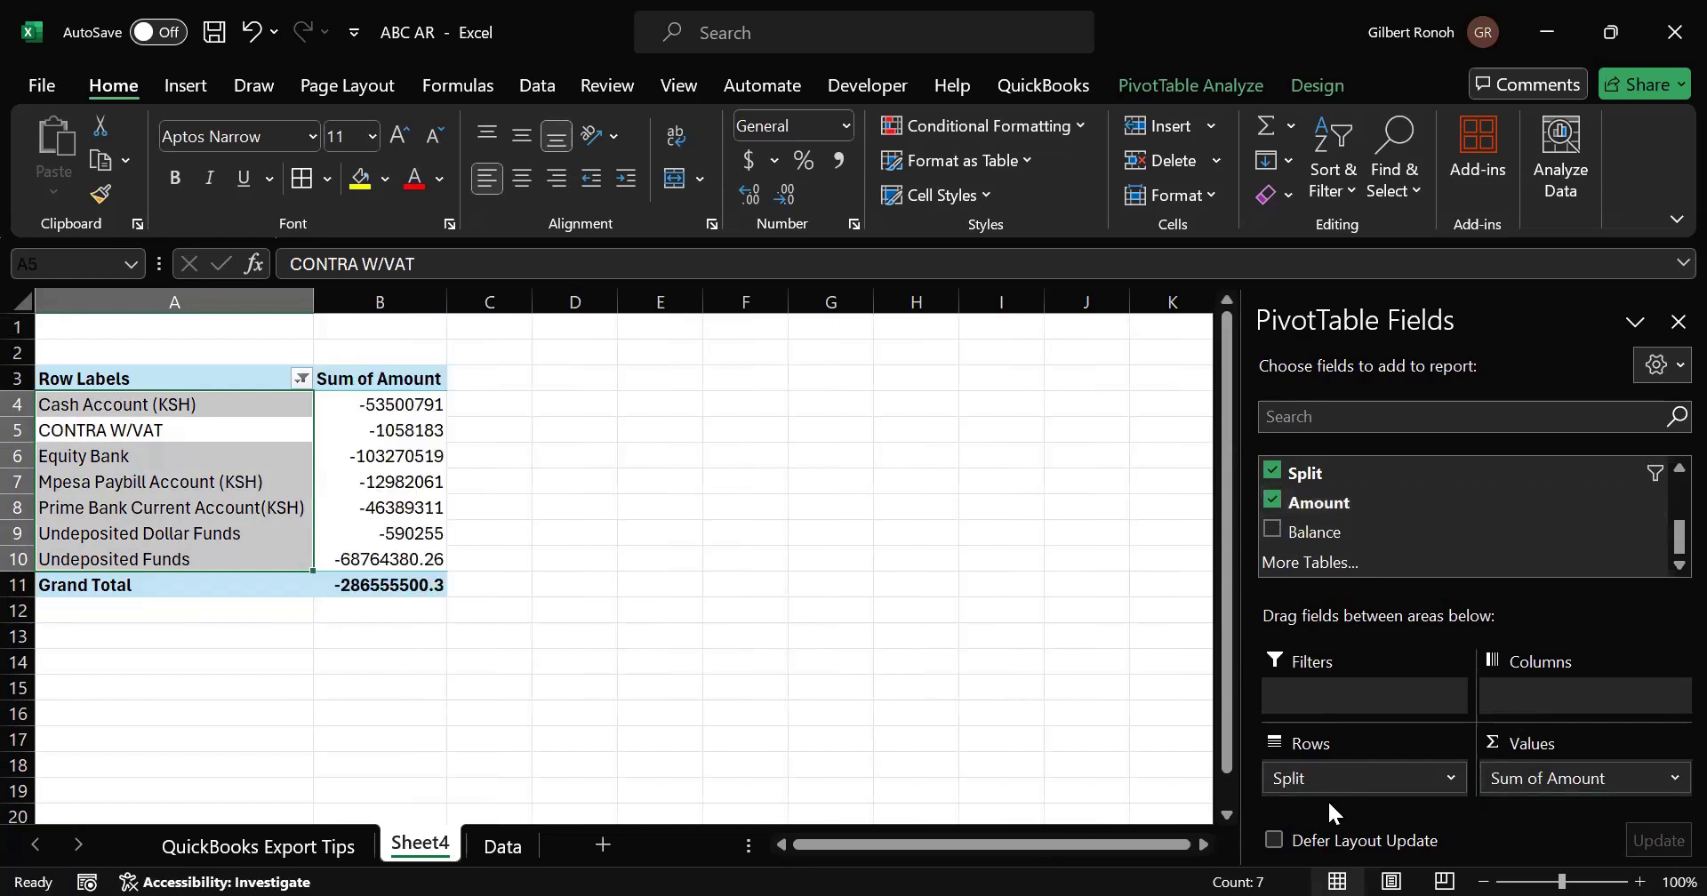
drag(1533, 780, 1314, 793)
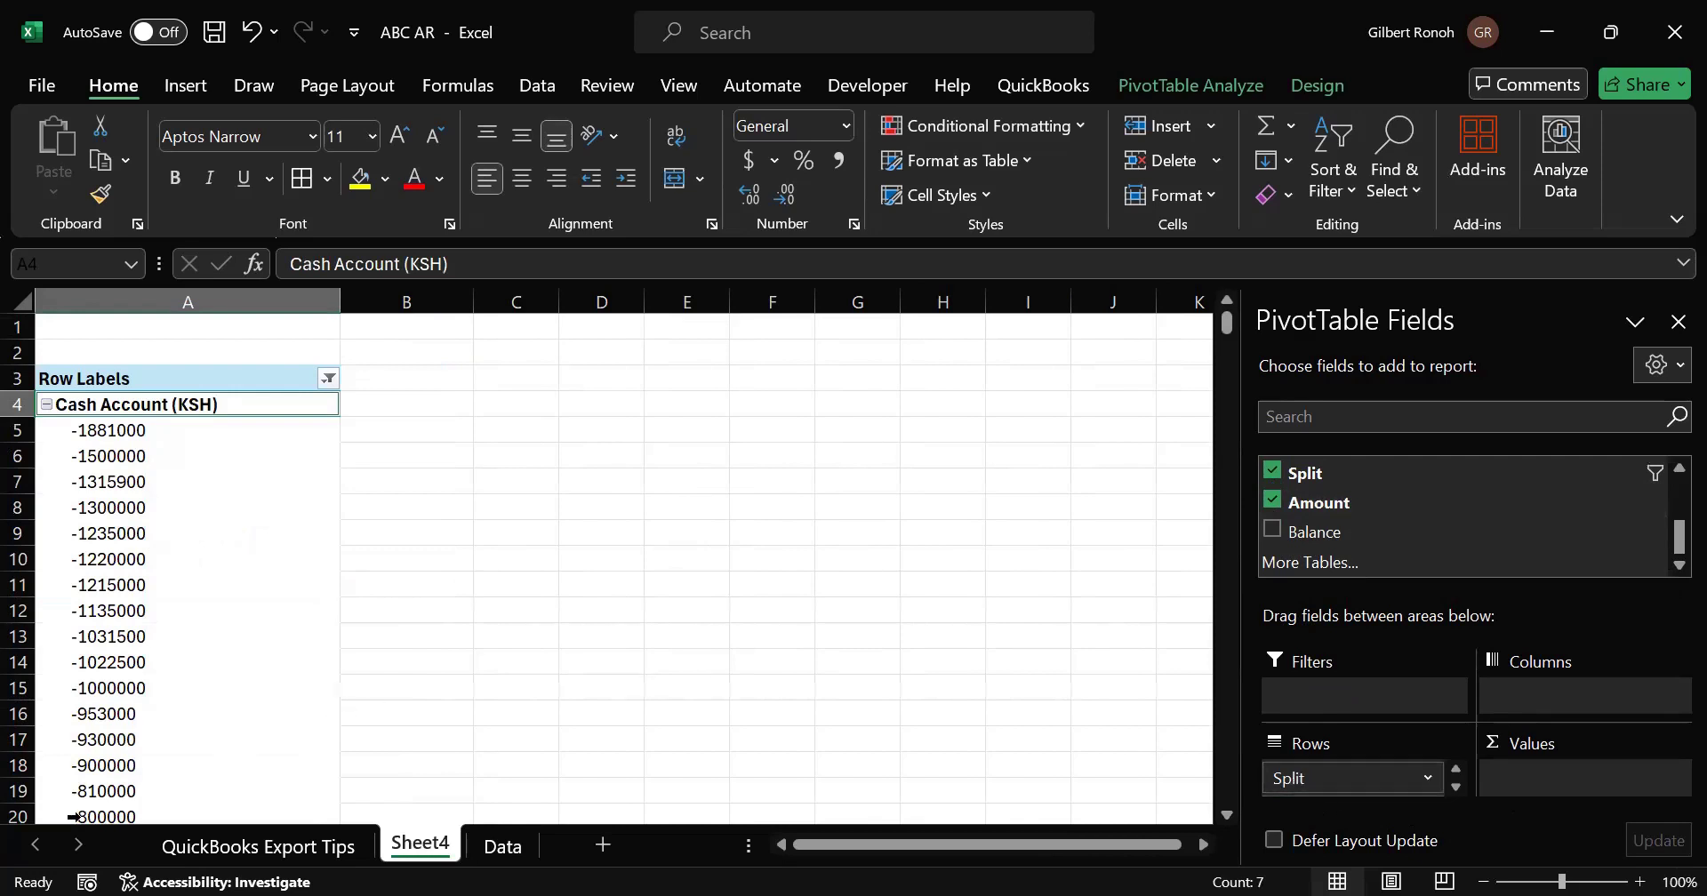
Step: Look through the individual amounts listed under Cash Account (KSH) in the PivotTable, from A5 down past A20
click(119, 513)
key(Up)
key(Up)
key(Up)
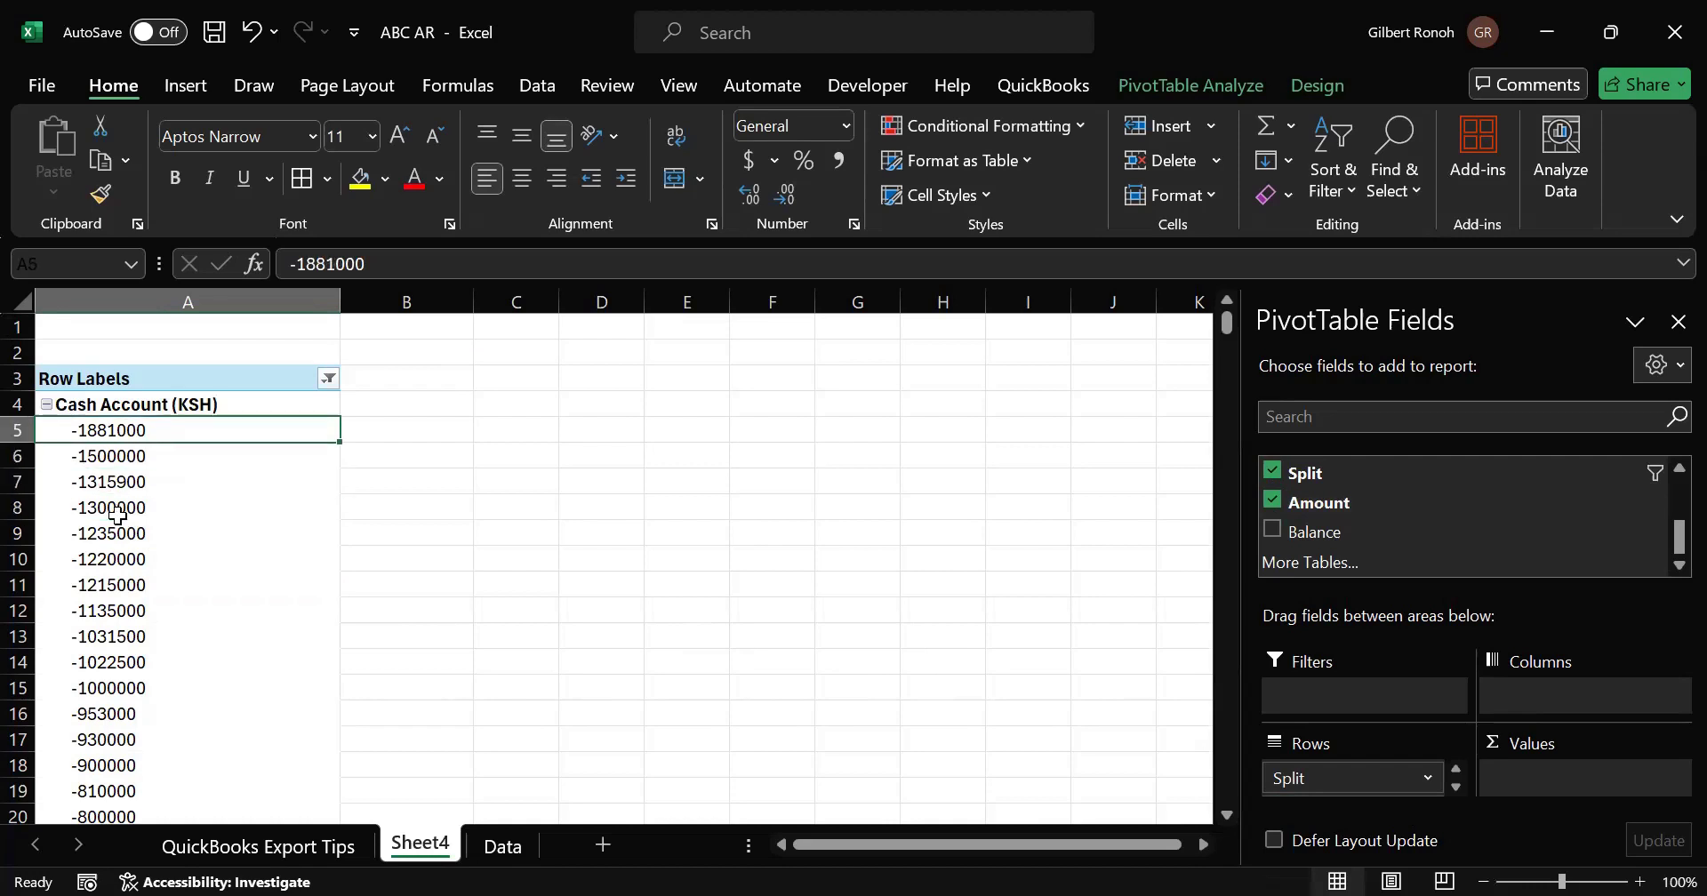
key(Down)
key(Down)
key(Down)
key(Down)
key(Down)
key(Down)
key(Down)
key(Down)
key(Down)
key(Down)
key(Down)
key(Down)
key(Down)
key(Down)
key(Down)
key(Down)
key(Down)
key(Down)
key(Down)
key(Down)
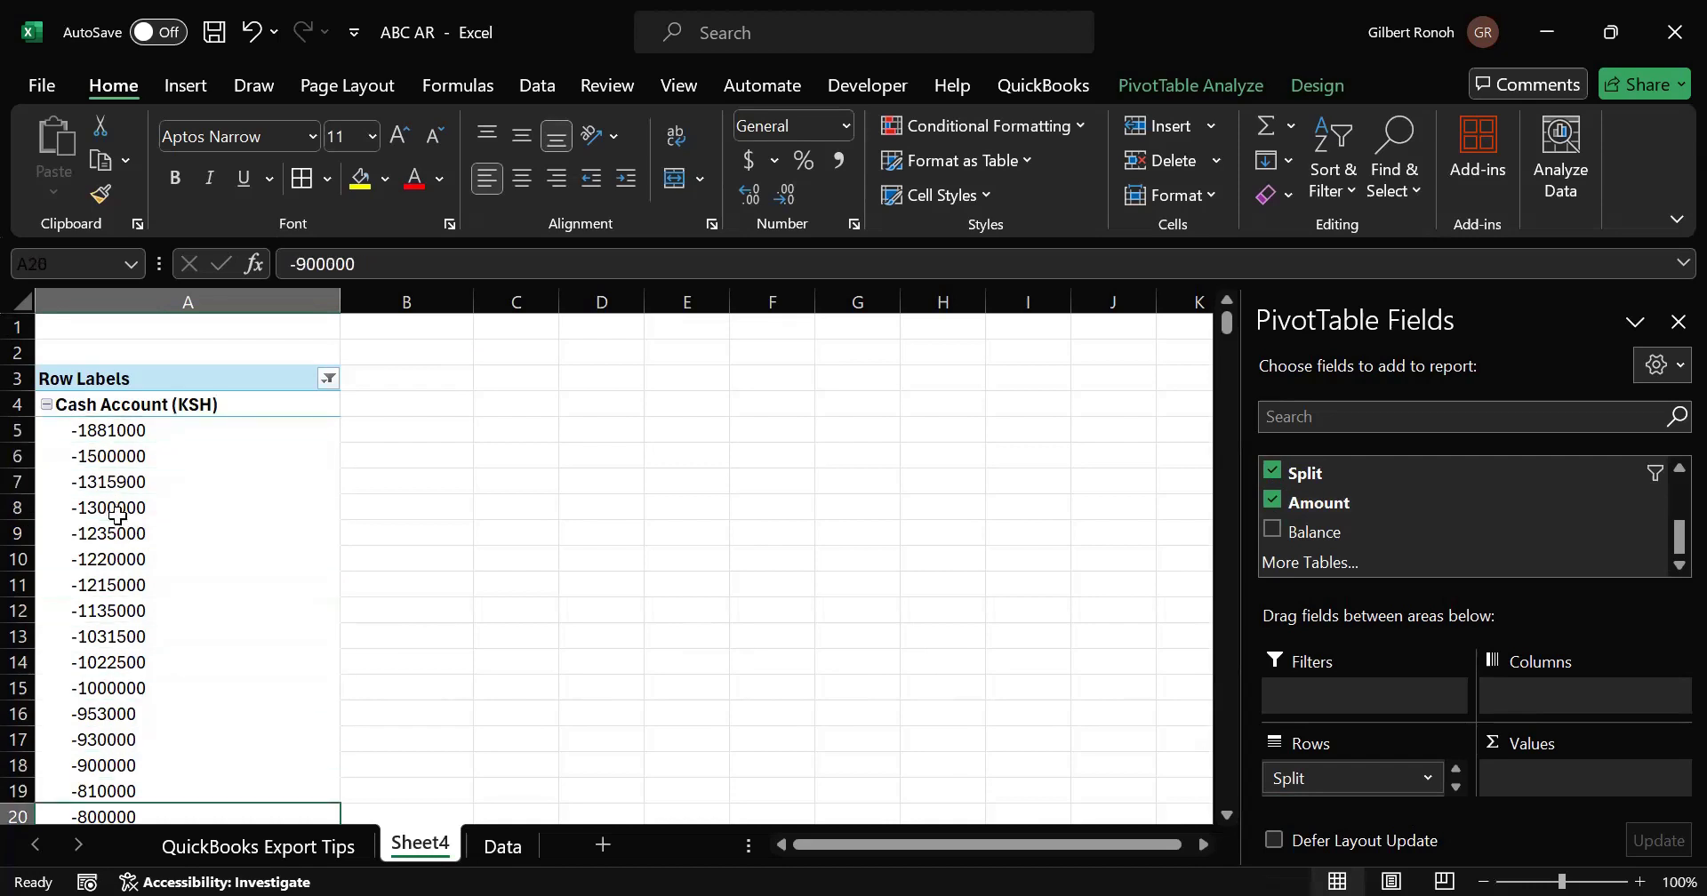
Step: Look further through the individual amounts listed under Cash Account (KSH), from A20 down to A86
key(Down)
key(Down)
key(Down)
key(Down)
key(Down)
key(Down)
key(Down)
key(Down)
key(Down)
key(Down)
key(Down)
key(Down)
key(Down)
key(Down)
key(Down)
key(Down)
key(Down)
key(Down)
key(Down)
key(Down)
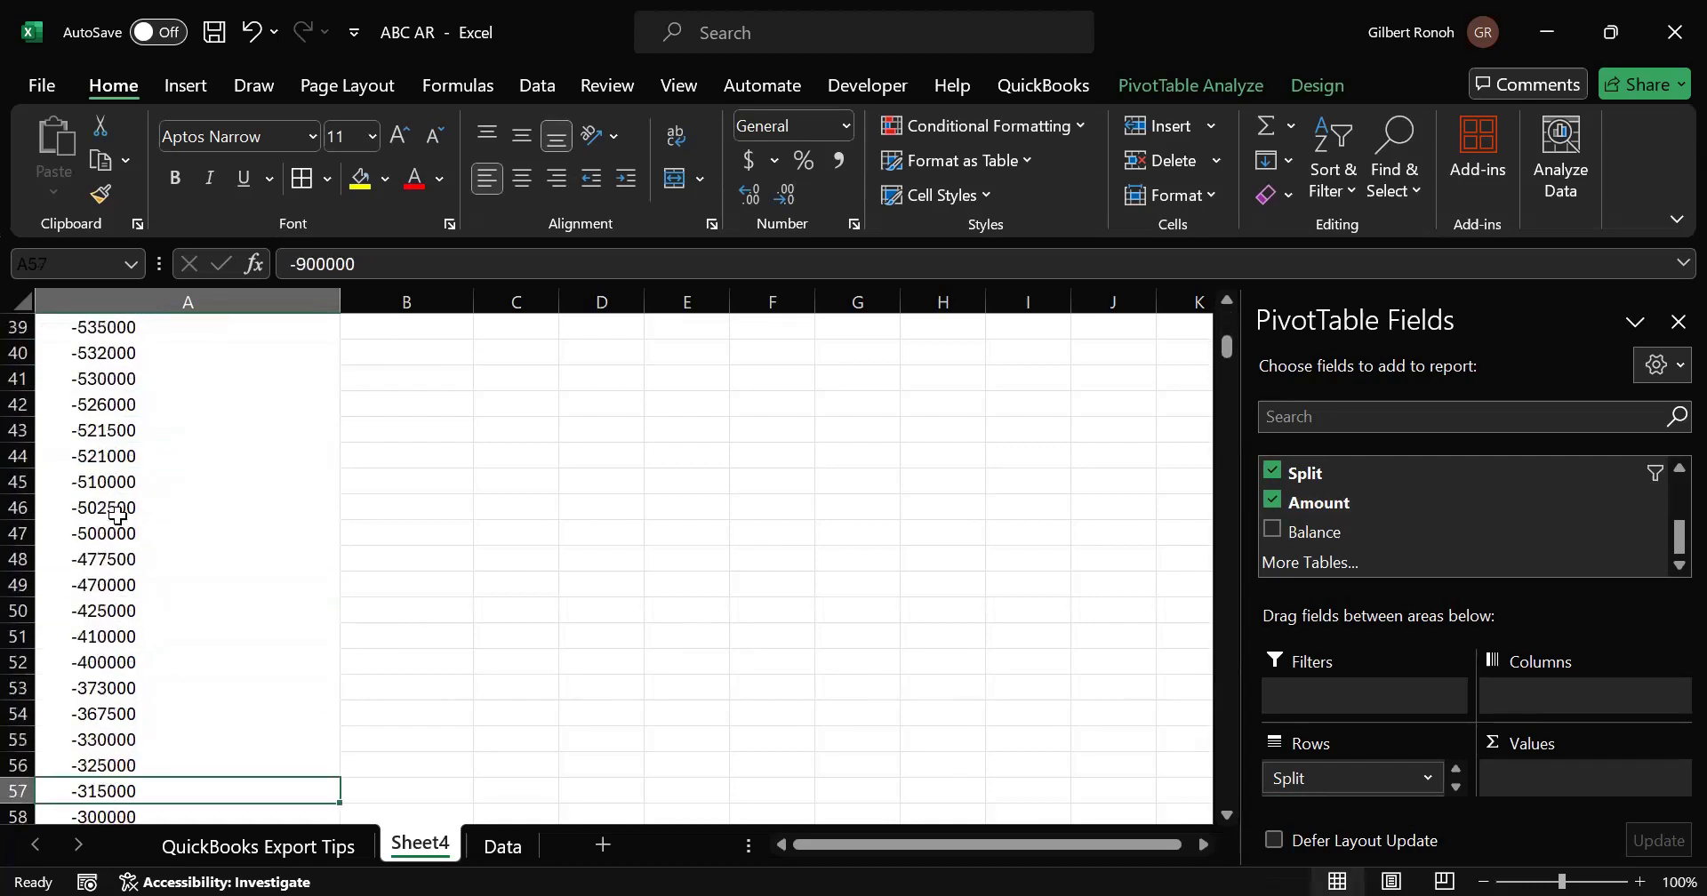
key(Down)
key(Down)
key(Down)
key(Down)
key(Down)
key(Down)
key(Down)
key(Down)
key(Down)
key(Down)
key(Down)
key(Down)
key(Down)
key(Down)
key(Down)
key(Down)
key(Down)
key(Down)
key(Down)
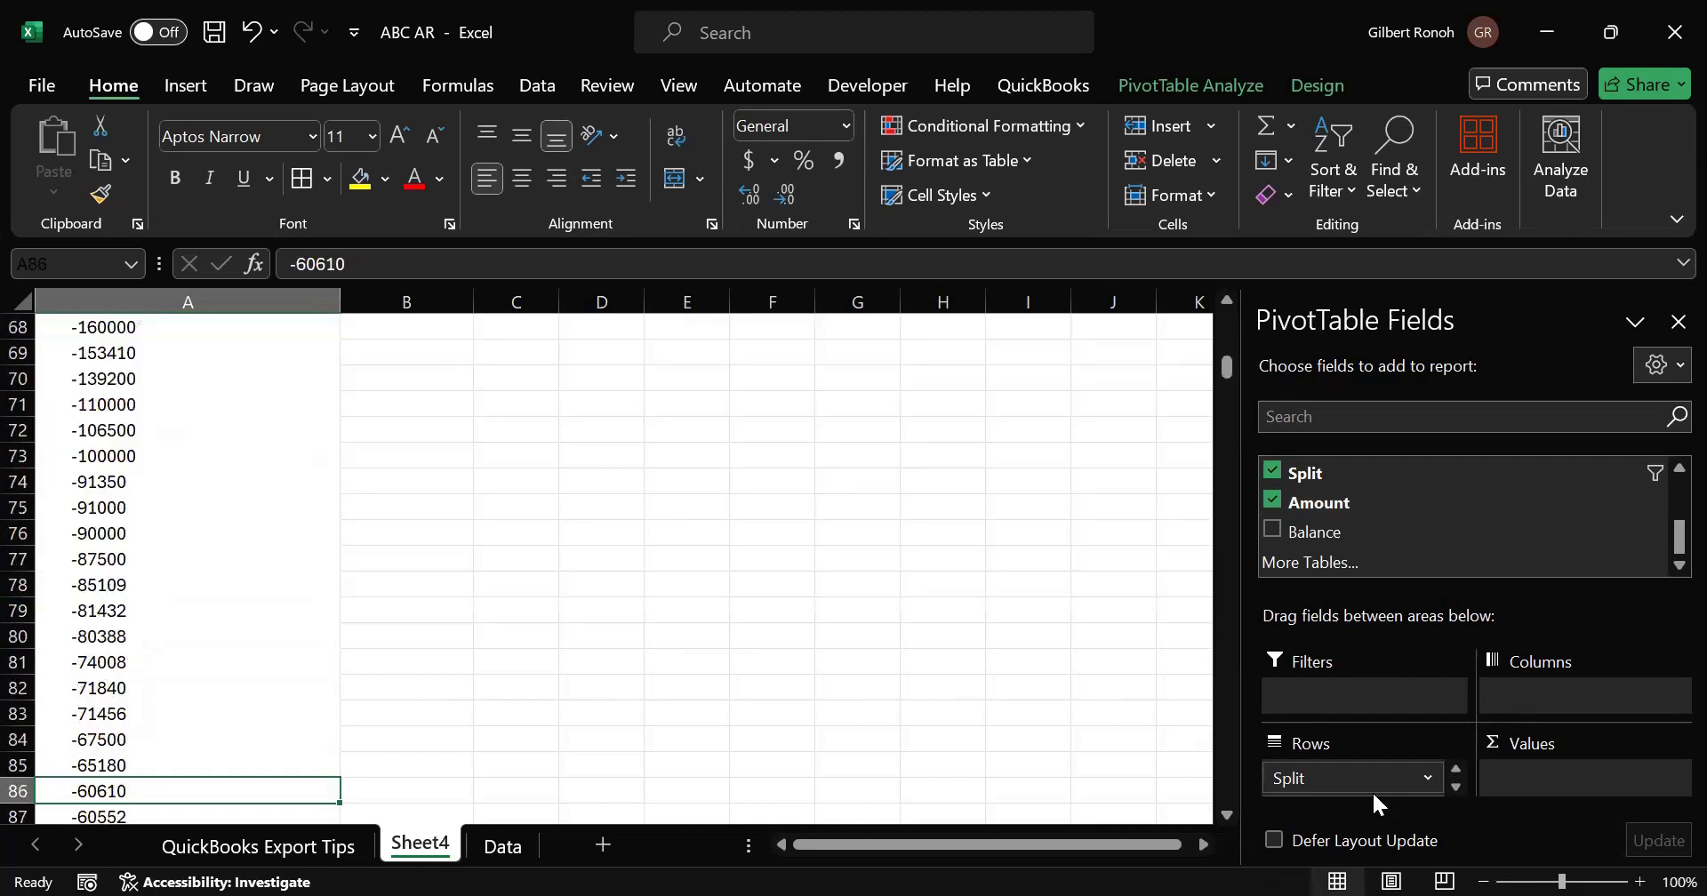
Step: Remove both the Split and Amount fields from the PivotTable's Rows area
drag(1364, 782, 1069, 770)
drag(1072, 775, 747, 533)
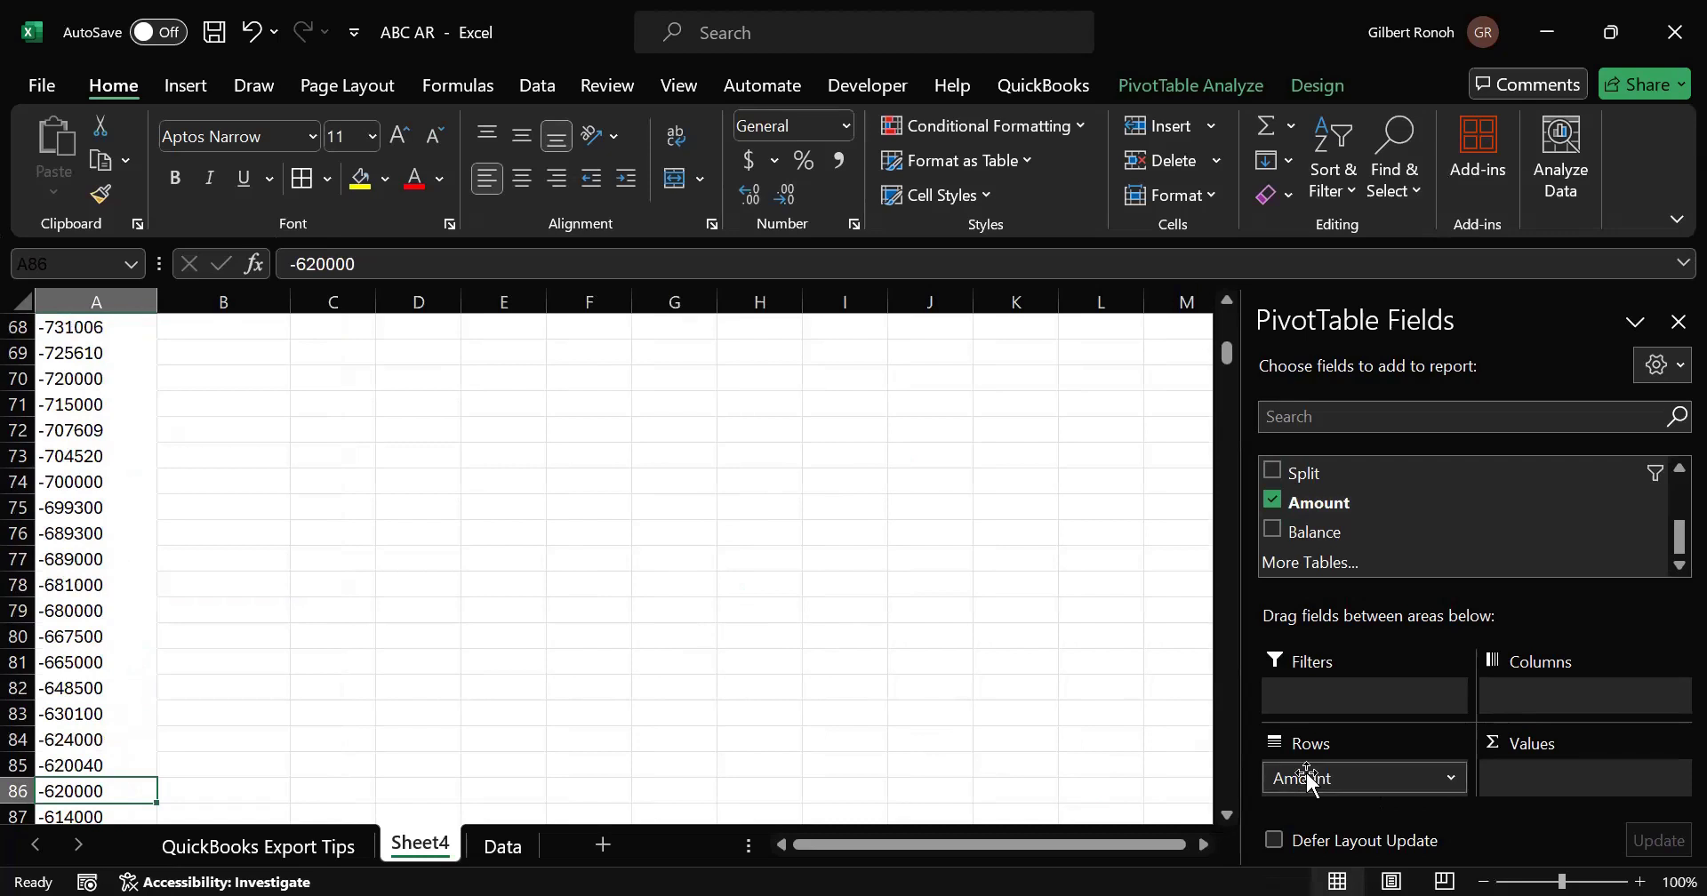
drag(752, 556, 752, 557)
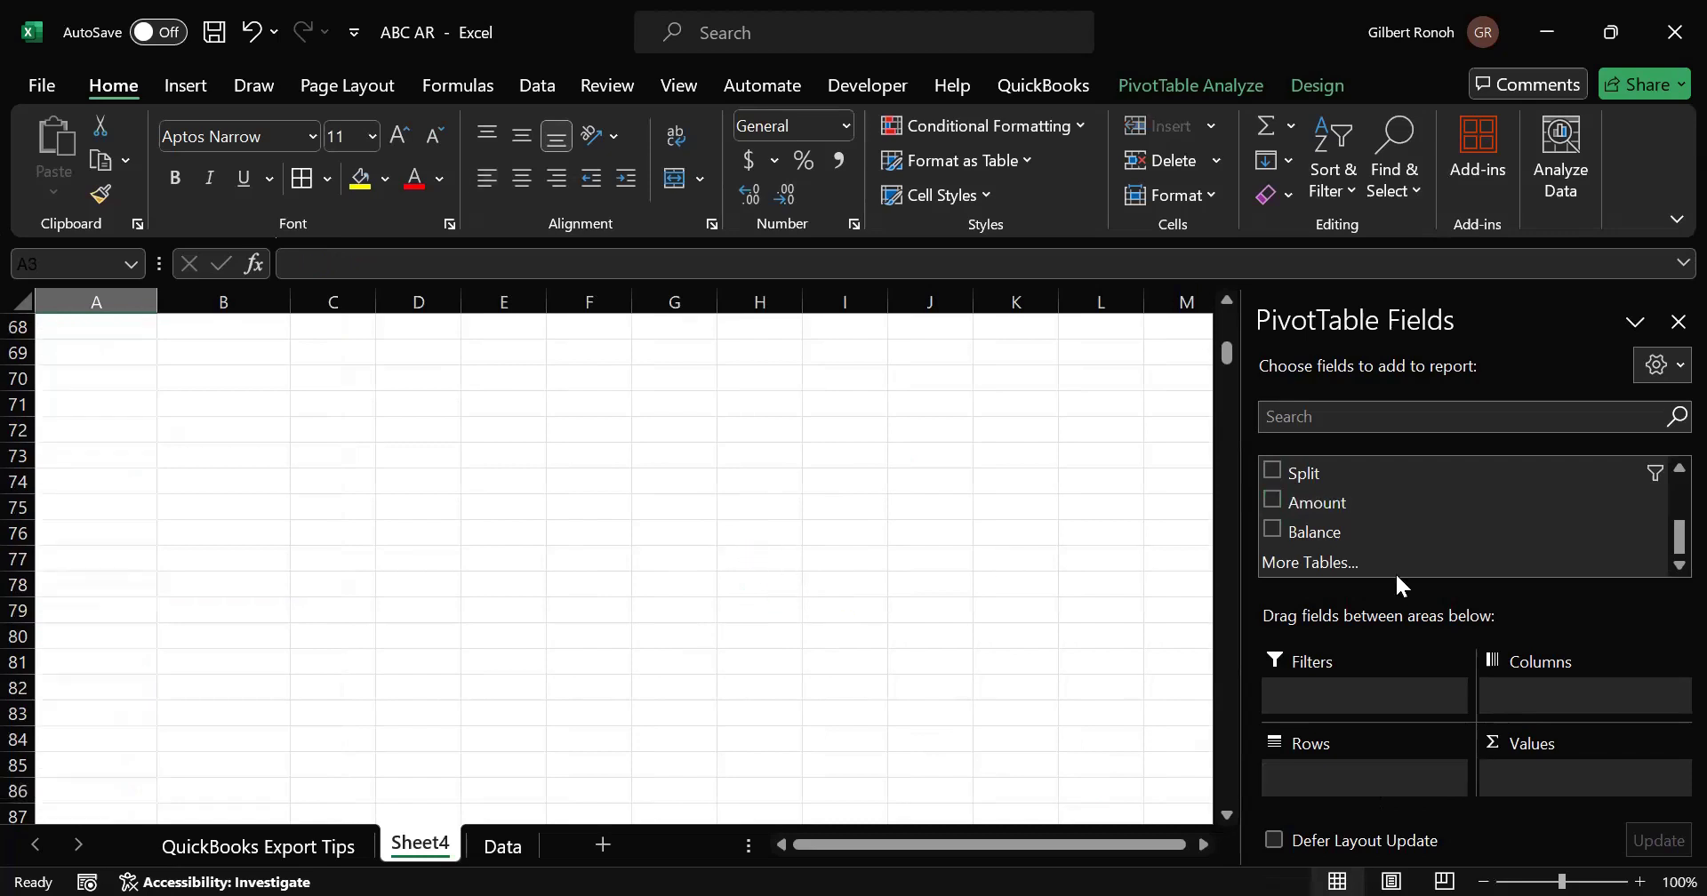
Step: Add the Split field back to the PivotTable's Rows area and return to the top of the sheet
drag(1666, 535, 1667, 480)
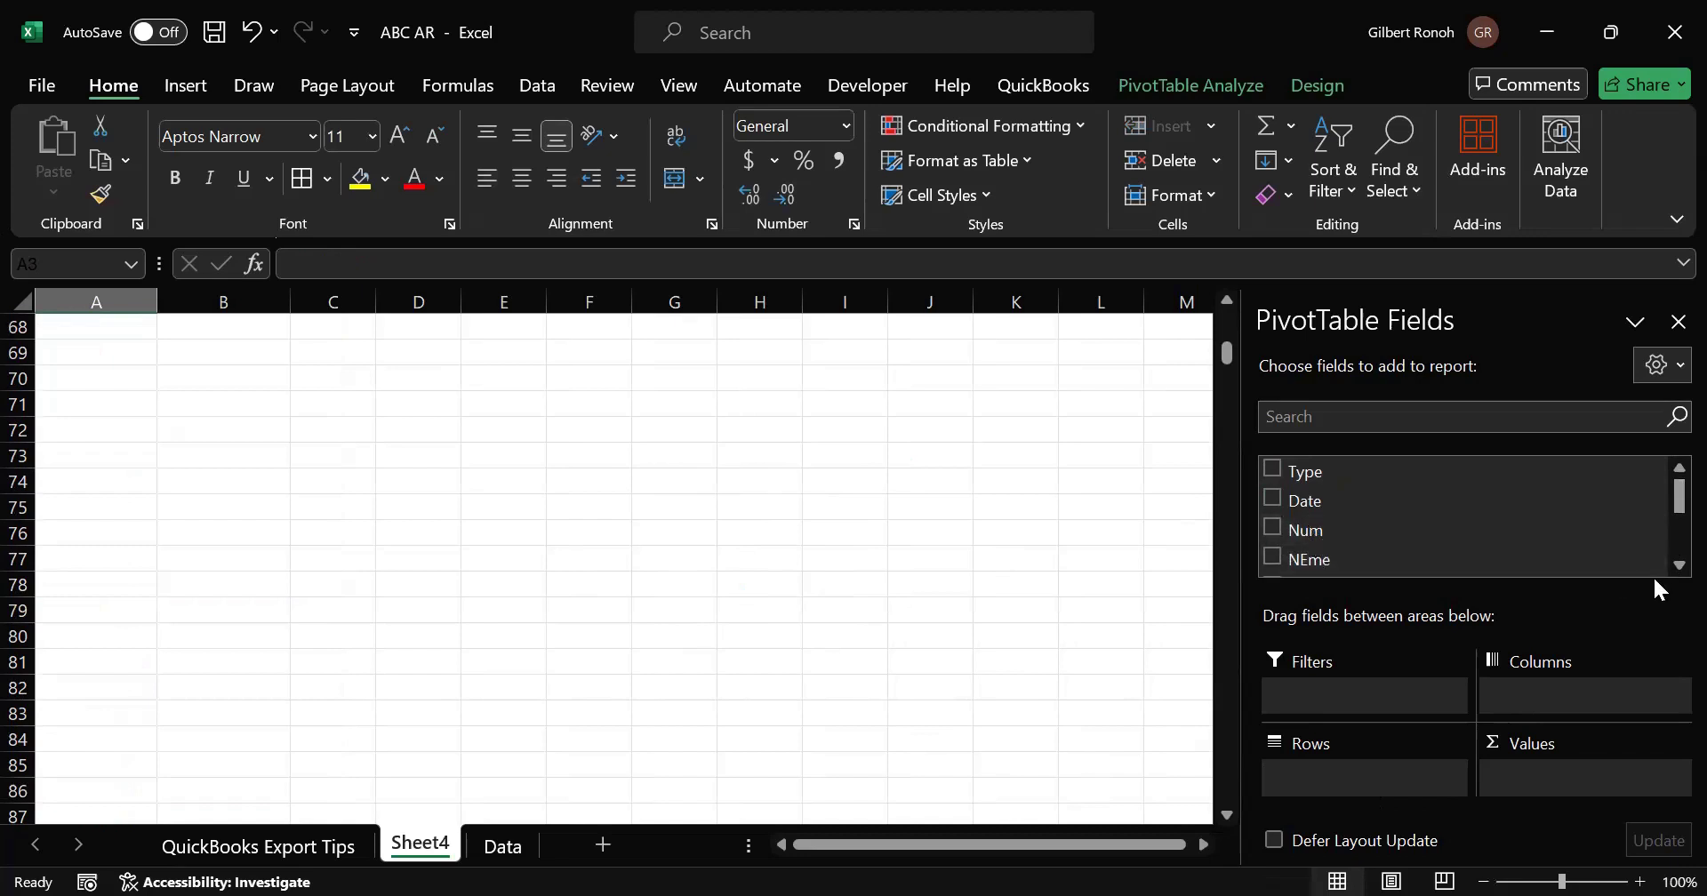
scroll(1664, 569, down, 2)
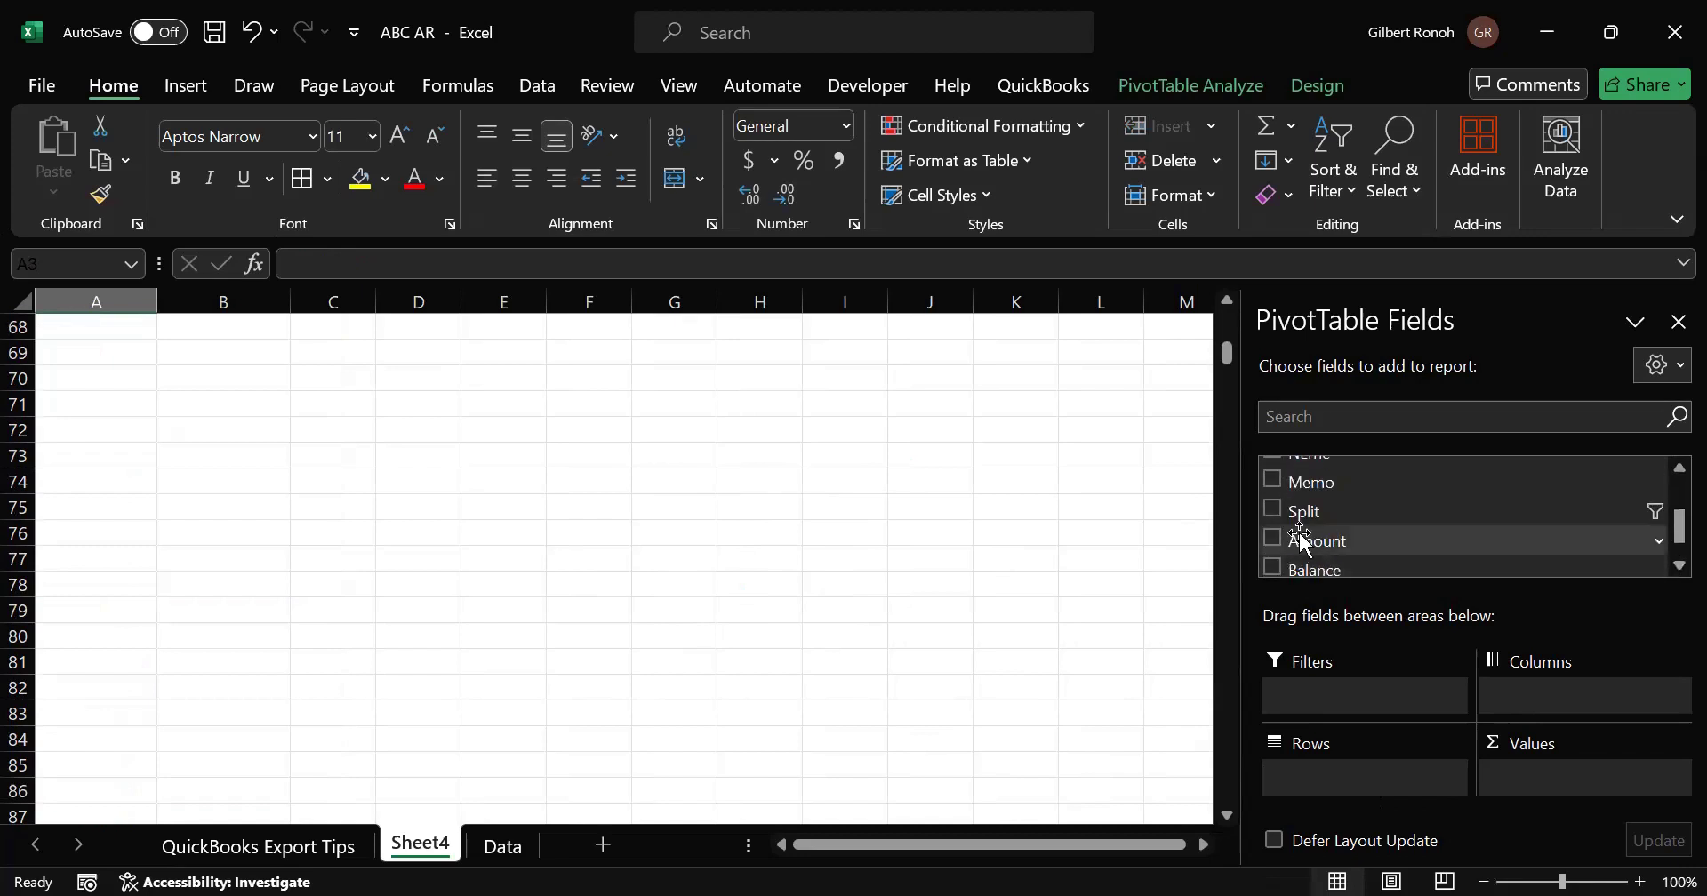
drag(1284, 518, 1307, 785)
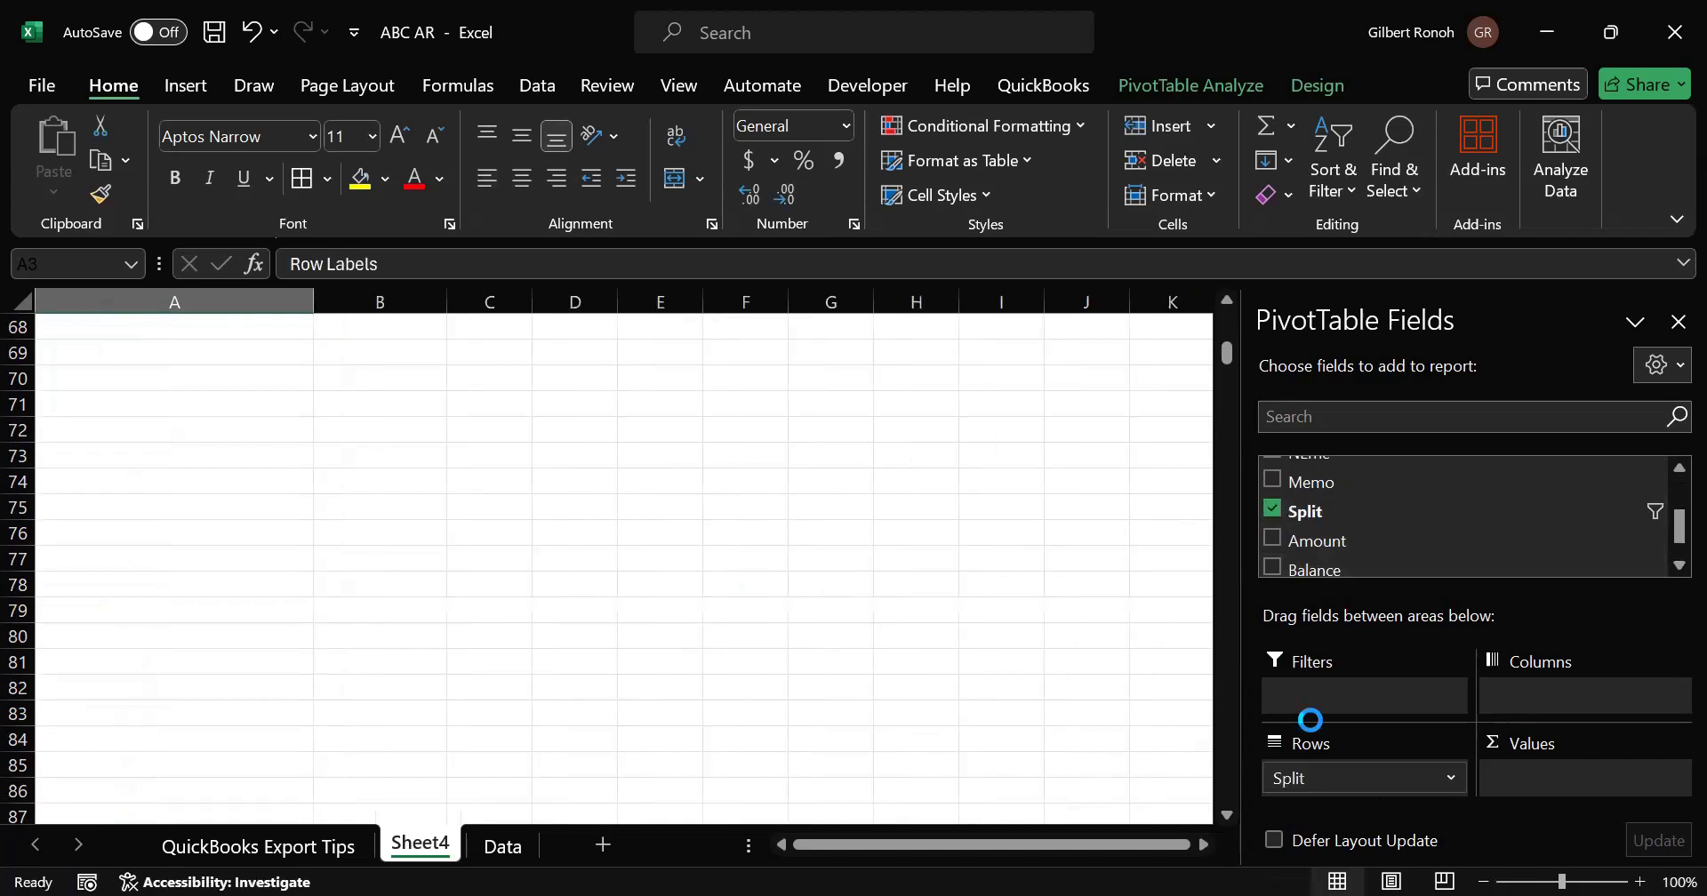
drag(1224, 356, 1225, 315)
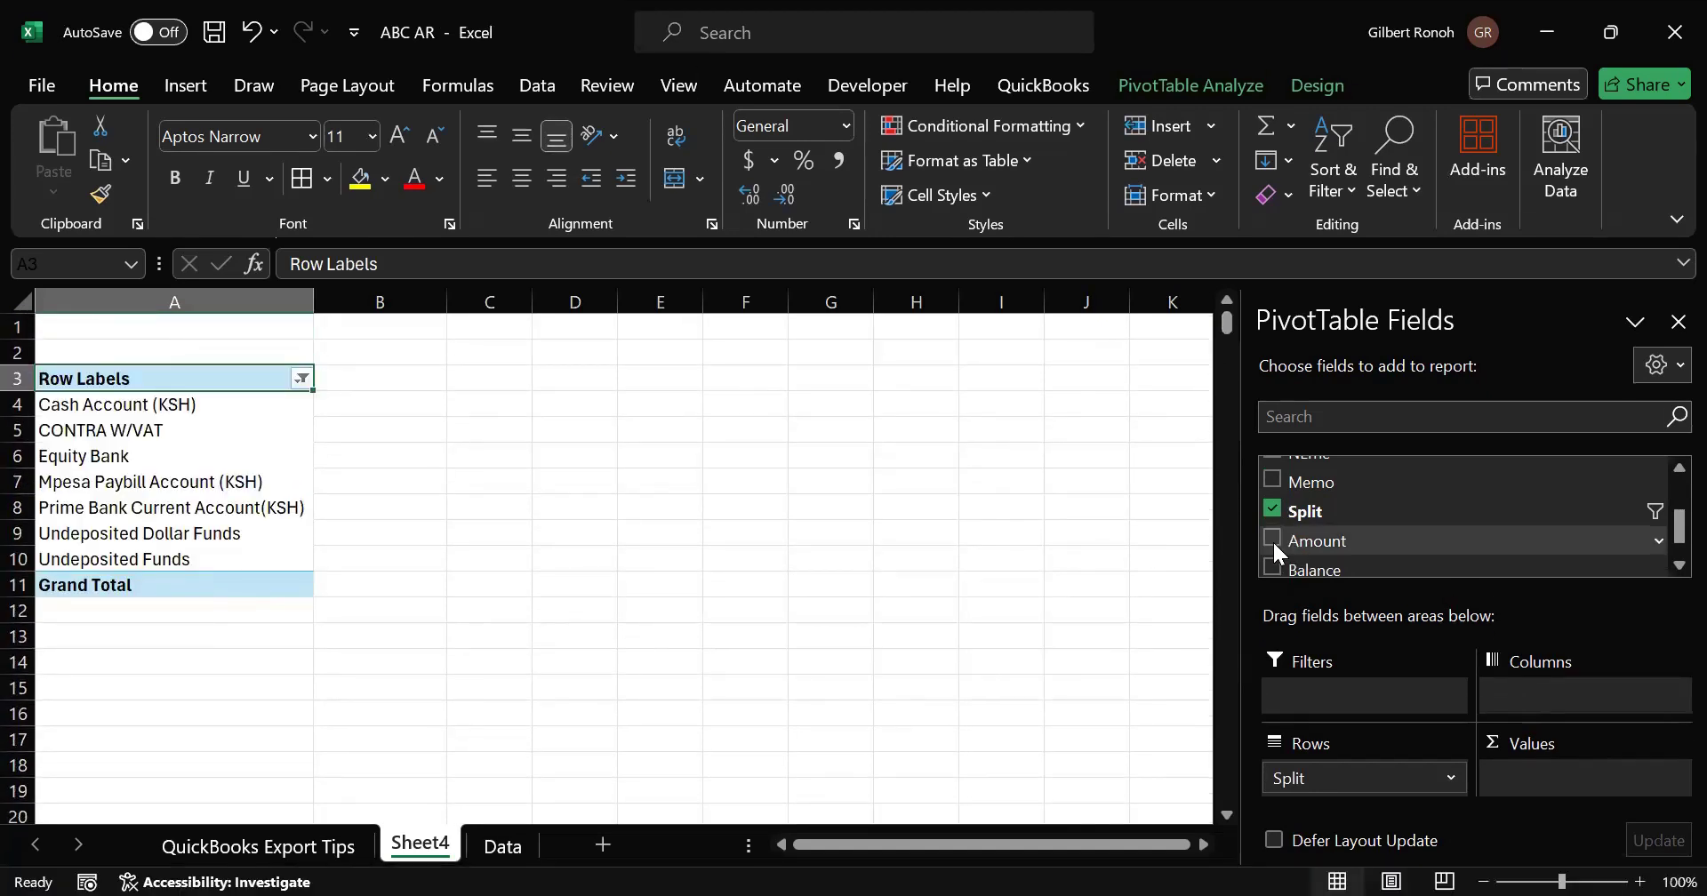
Step: Add Amount to the PivotTable as a summed value and select the account amounts in B4:B10
click(1272, 540)
click(721, 480)
drag(398, 421, 400, 553)
click(651, 479)
drag(392, 405, 364, 547)
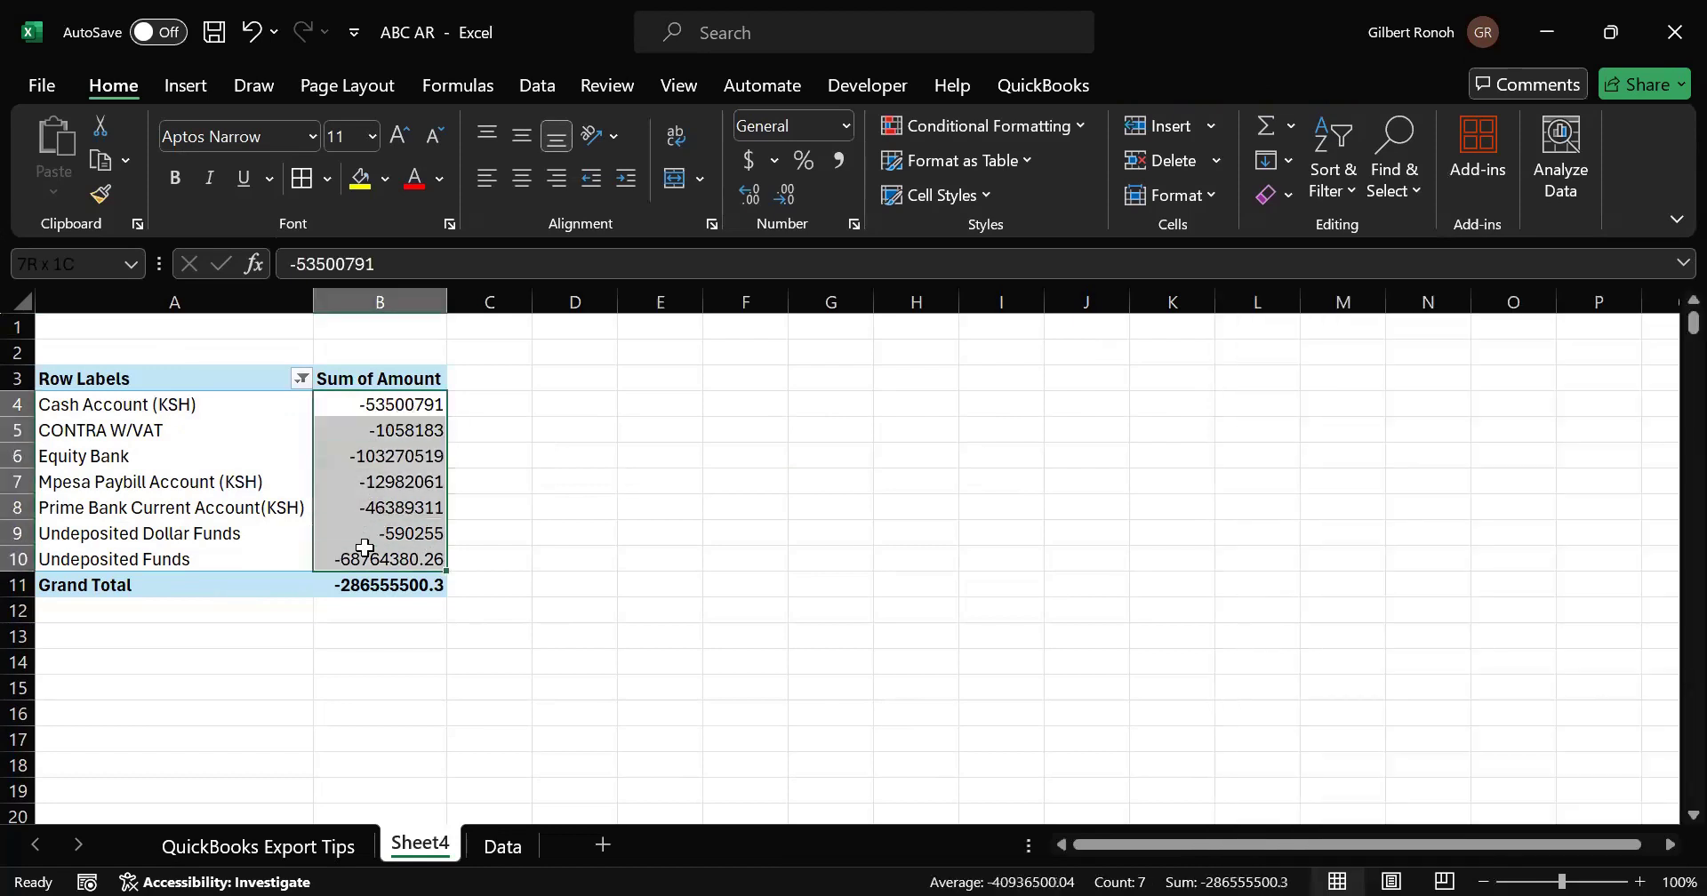
Step: Try to shorten the Sum of Amount heading in B3 to Amount
click(383, 378)
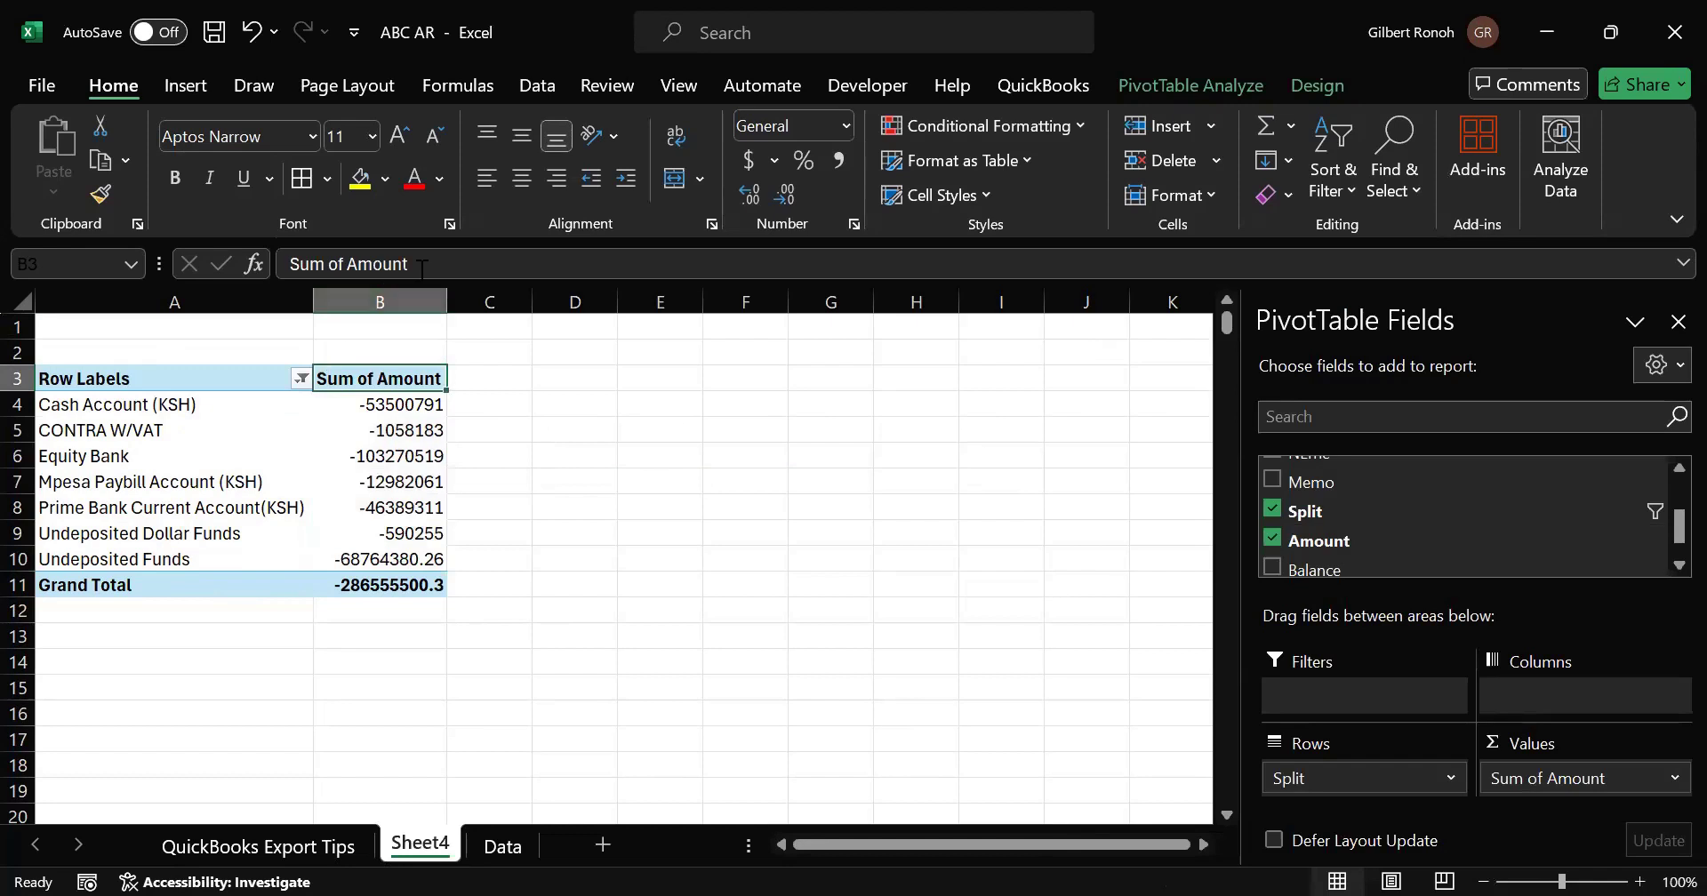
drag(436, 265, 290, 264)
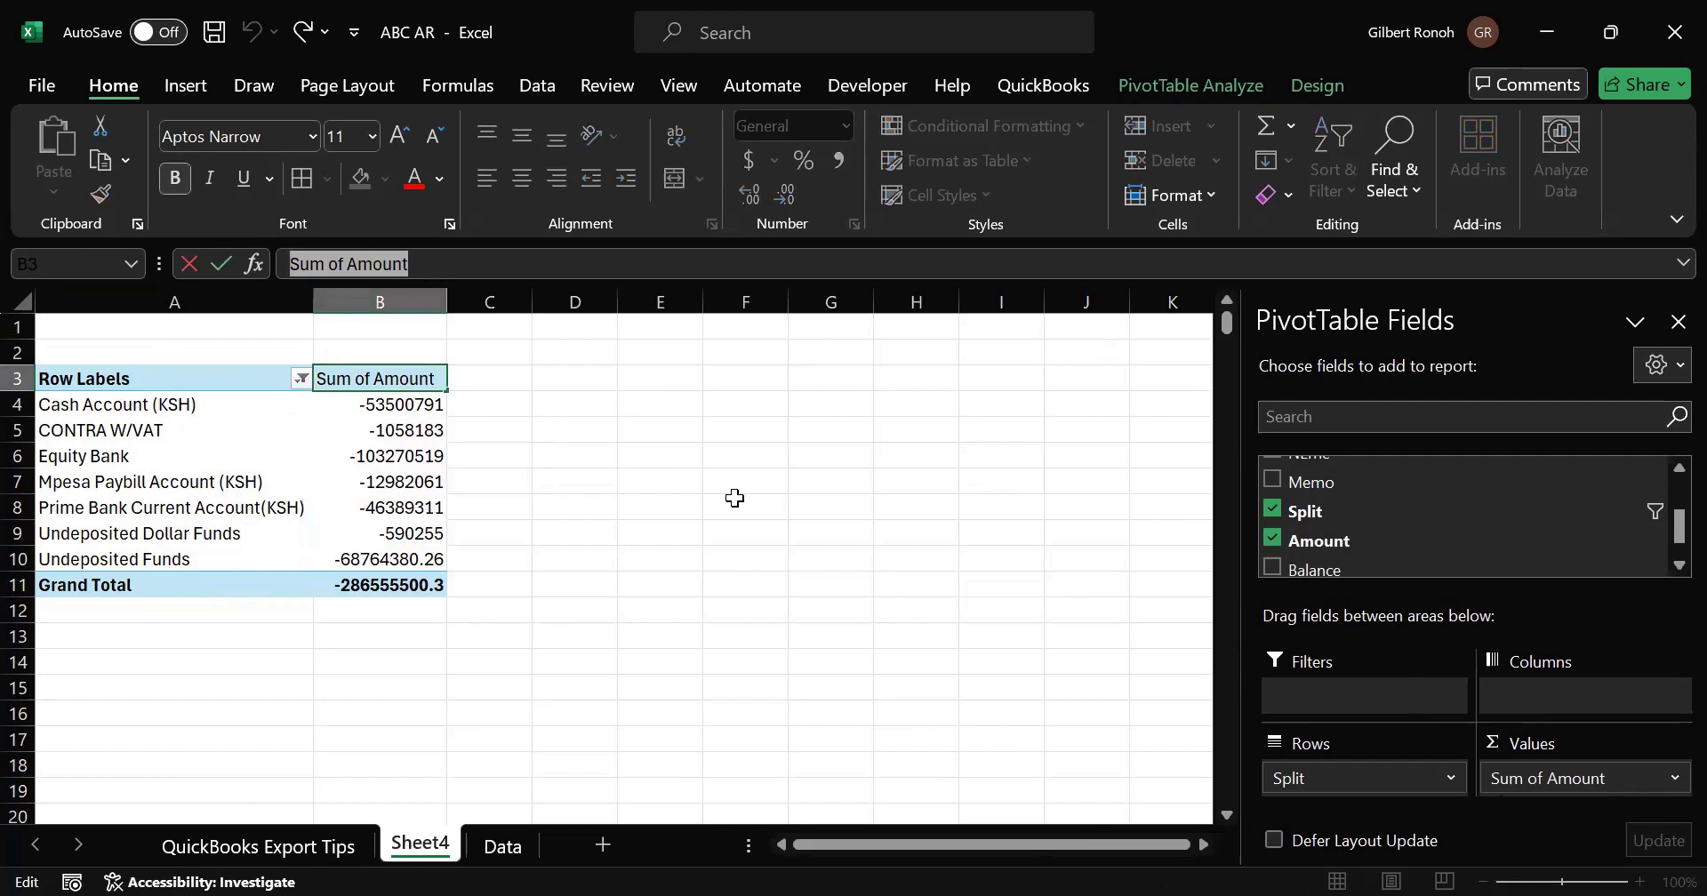
click(350, 264)
key(BackSpace)
key(BackSpace)
key(BackSpace)
key(BackSpace)
key(BackSpace)
key(BackSpace)
key(BackSpace)
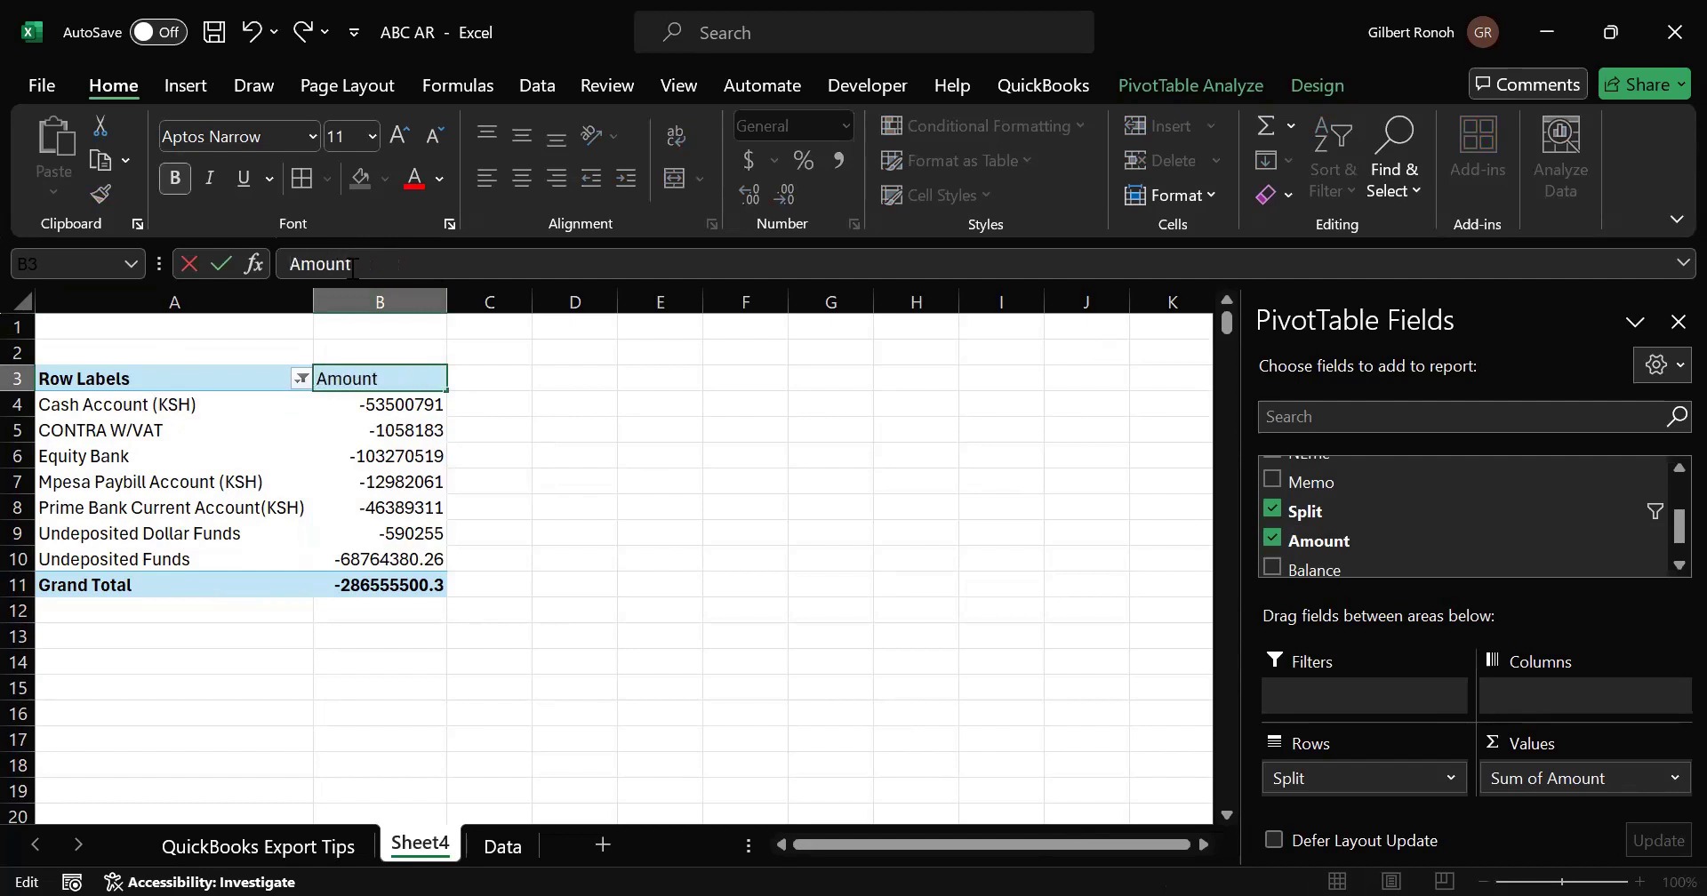
click(524, 417)
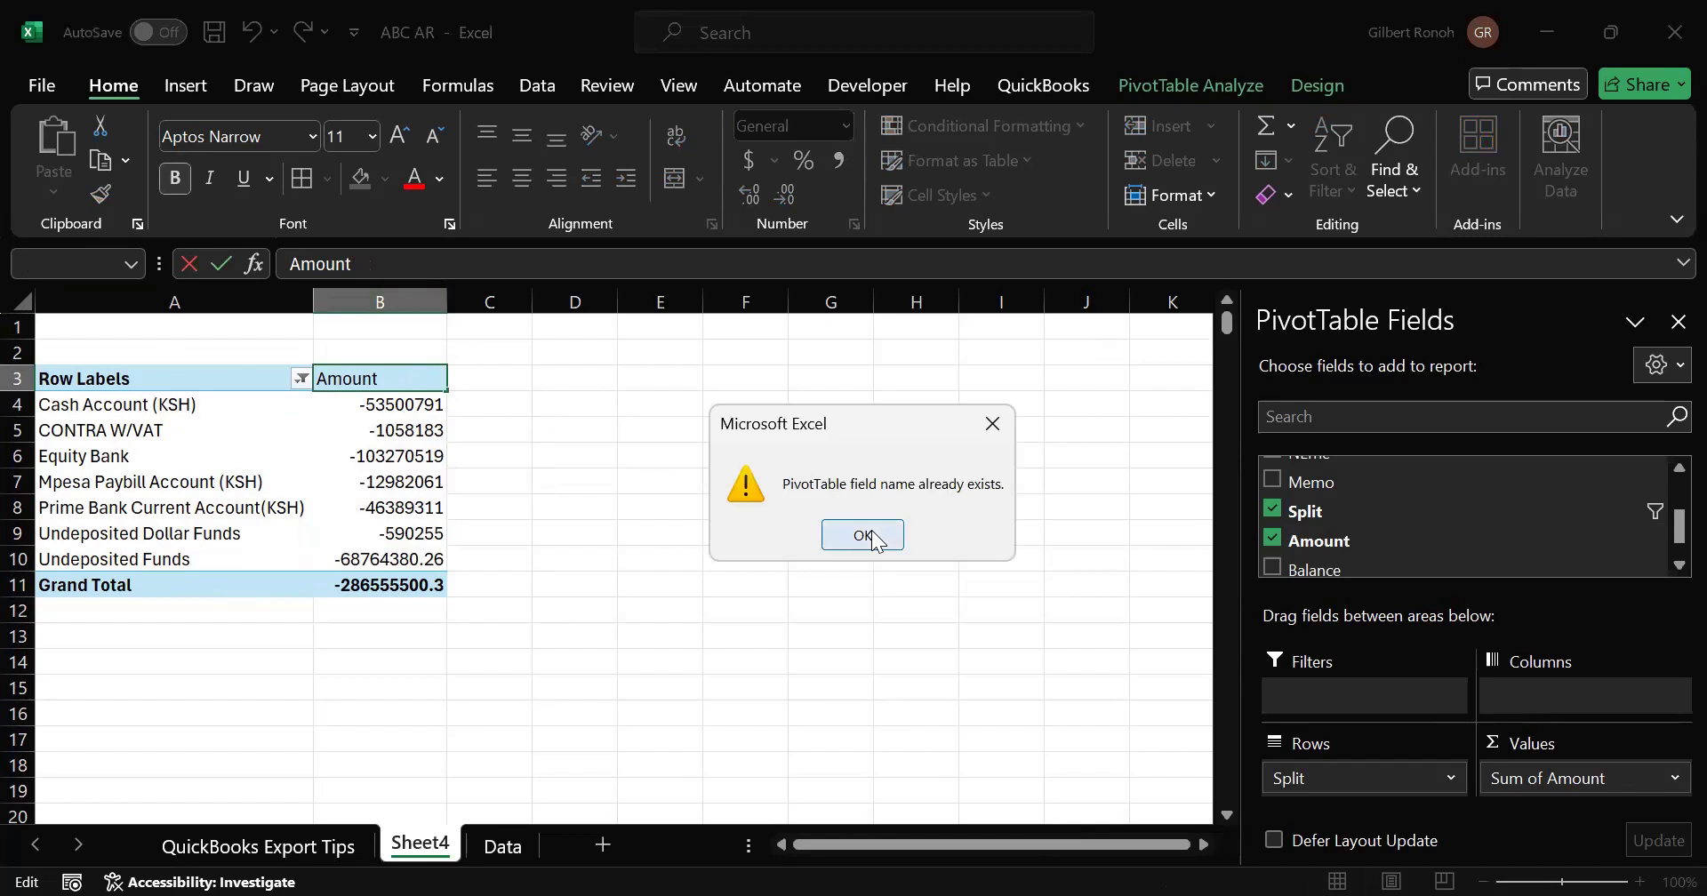
click(862, 535)
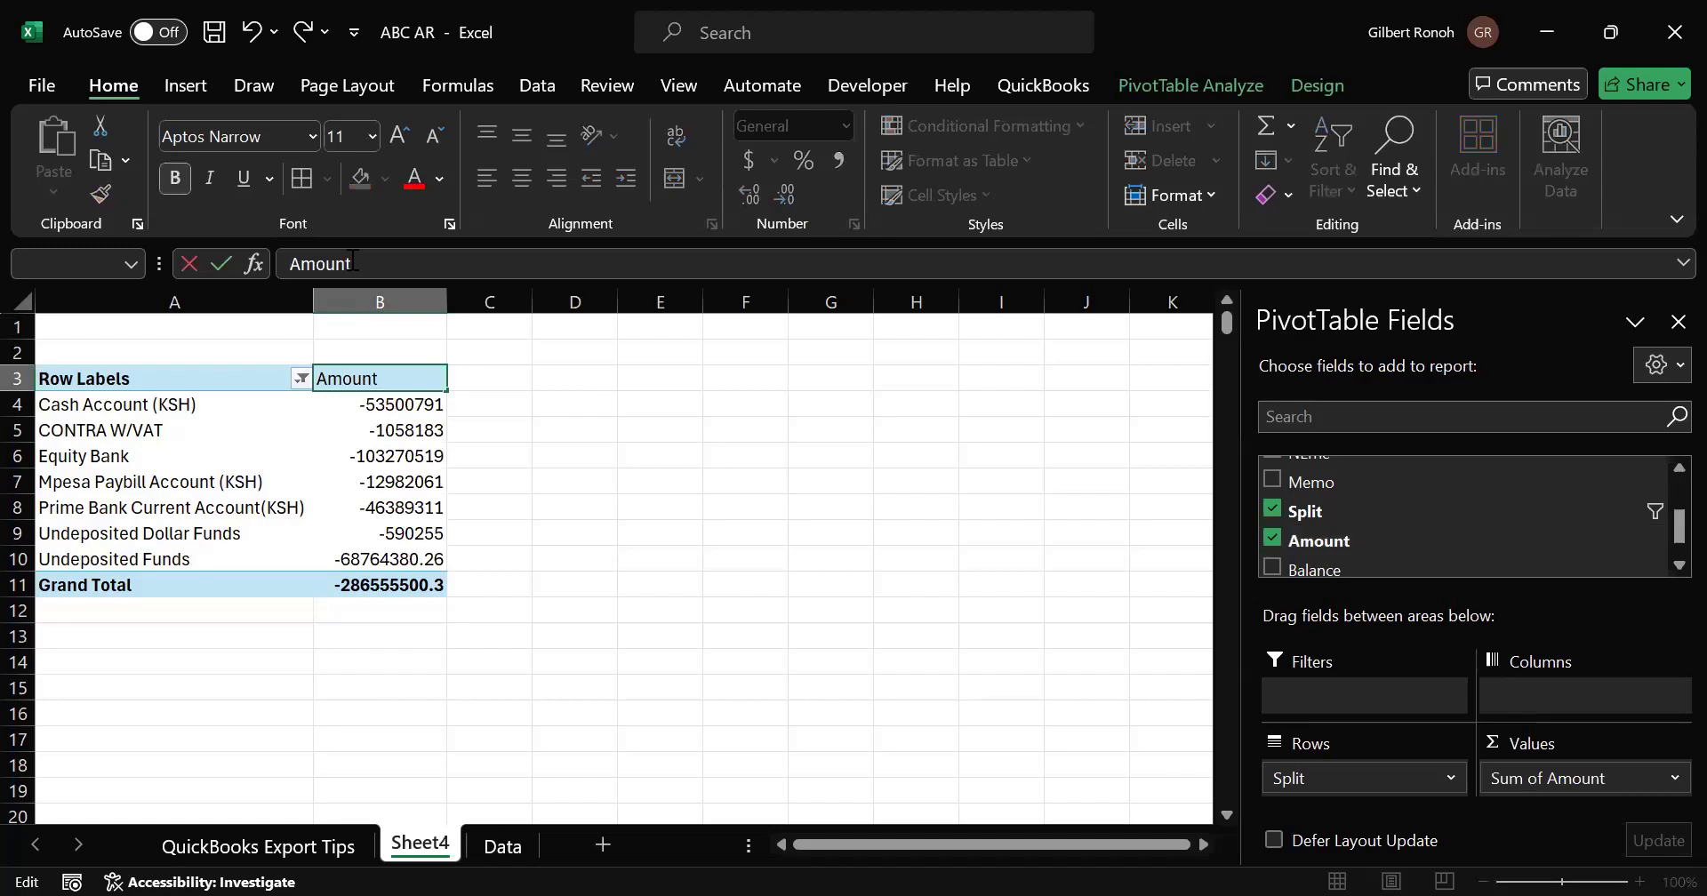
Step: Put Ksh in front of the B3 heading so that it reads Ksh Amount
text(Ksh)
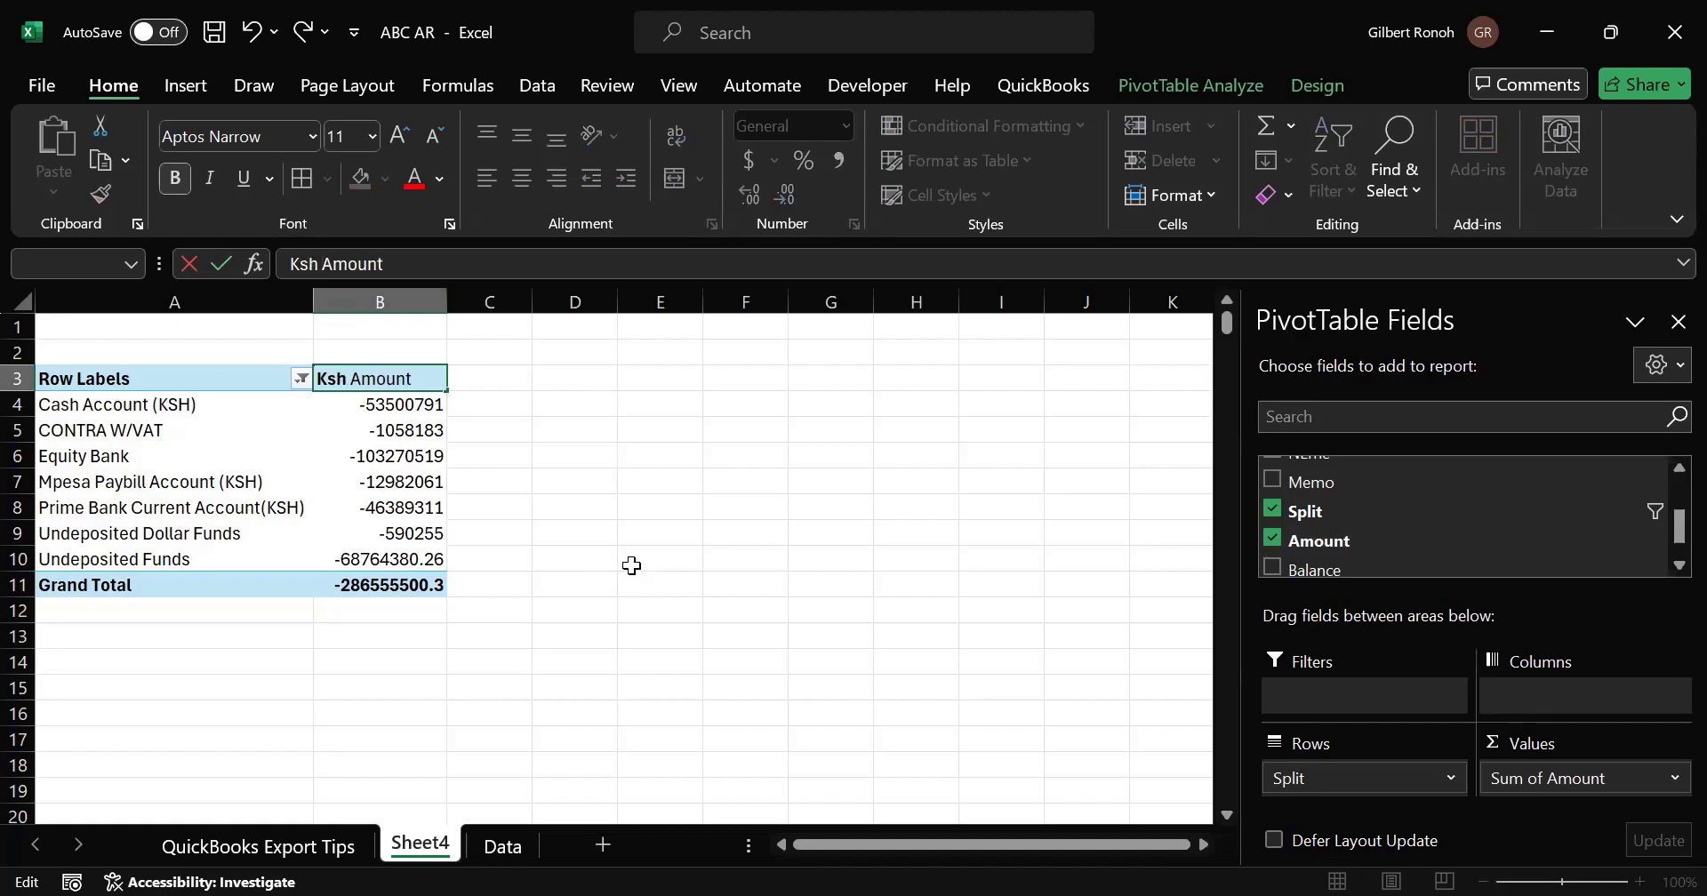
click(631, 565)
click(395, 427)
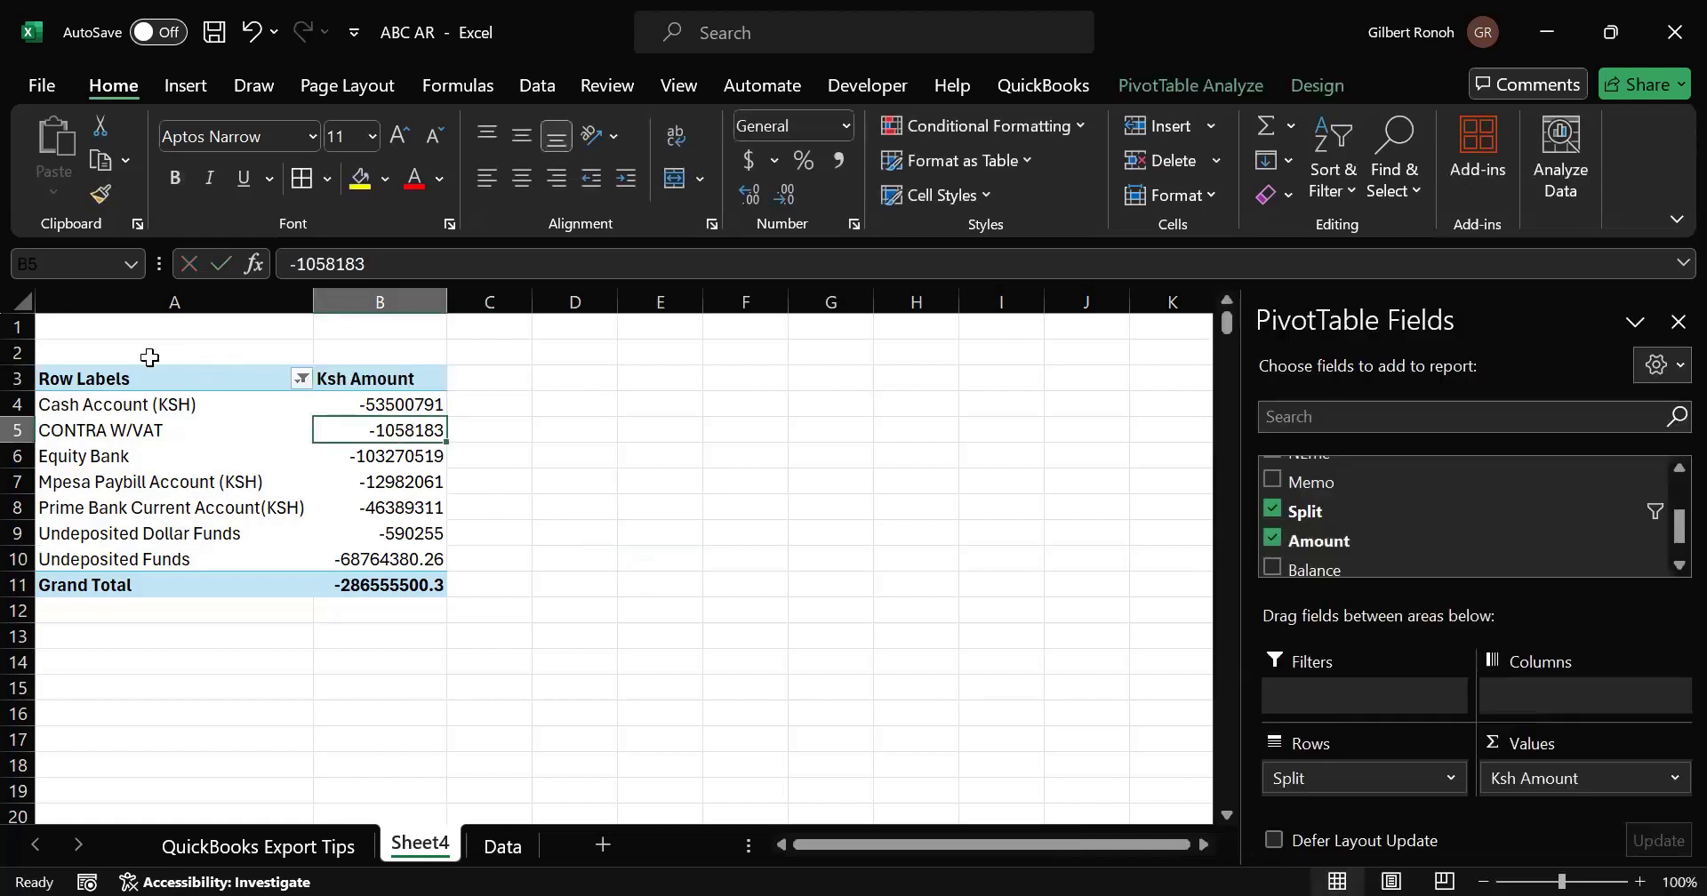
Step: Rename the Row Labels heading in A3 as Accounts
click(128, 381)
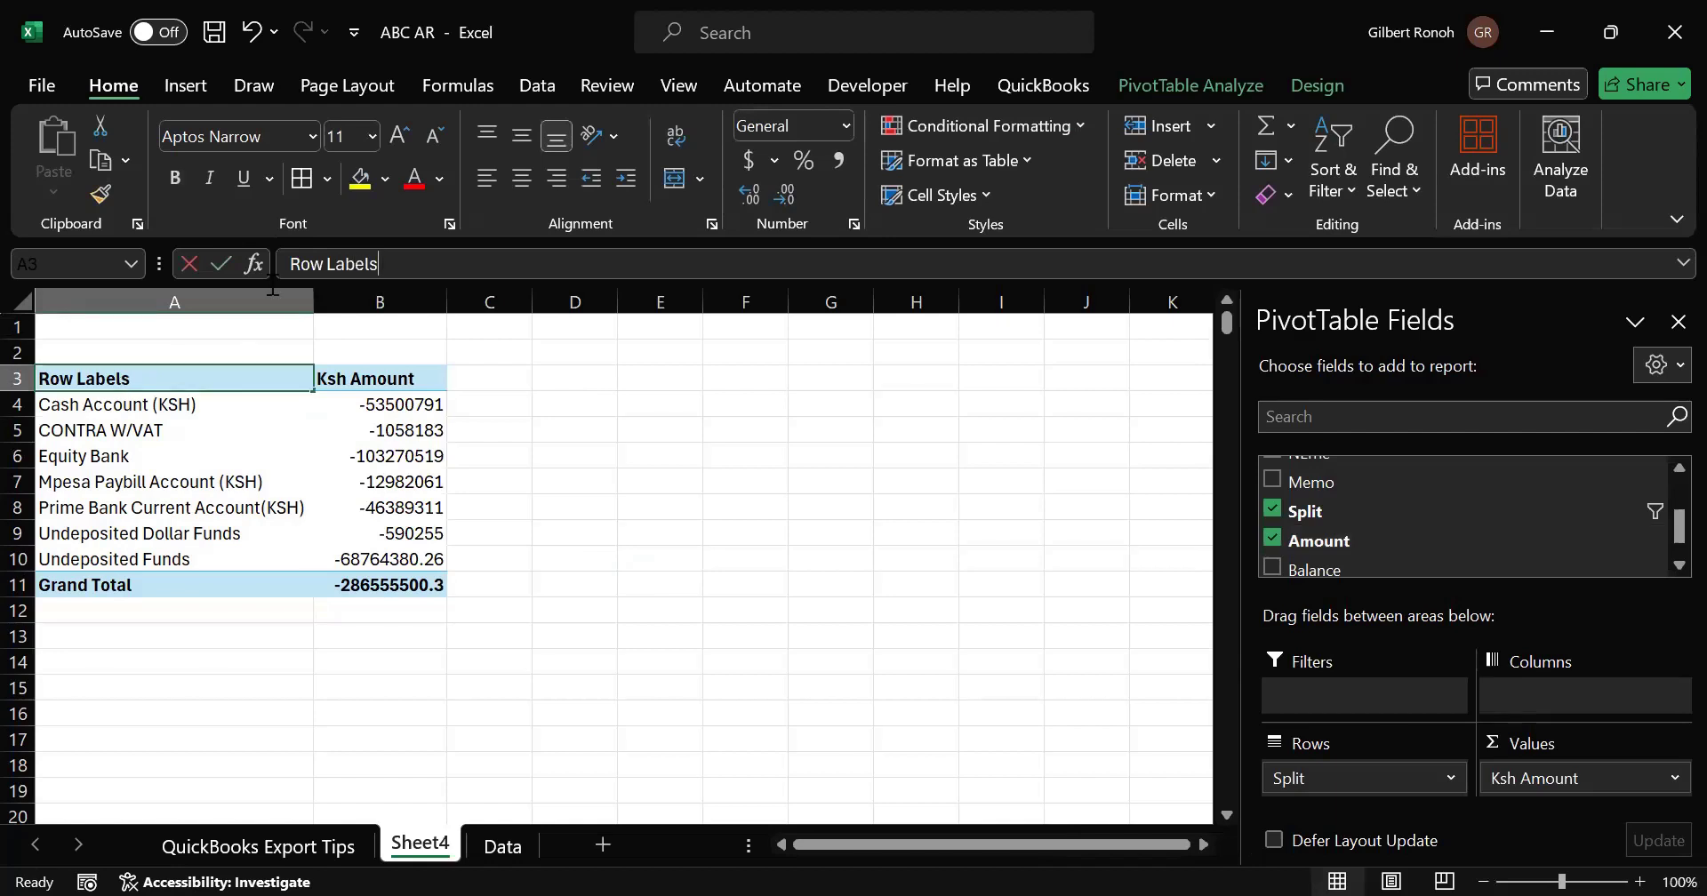
drag(384, 264, 182, 296)
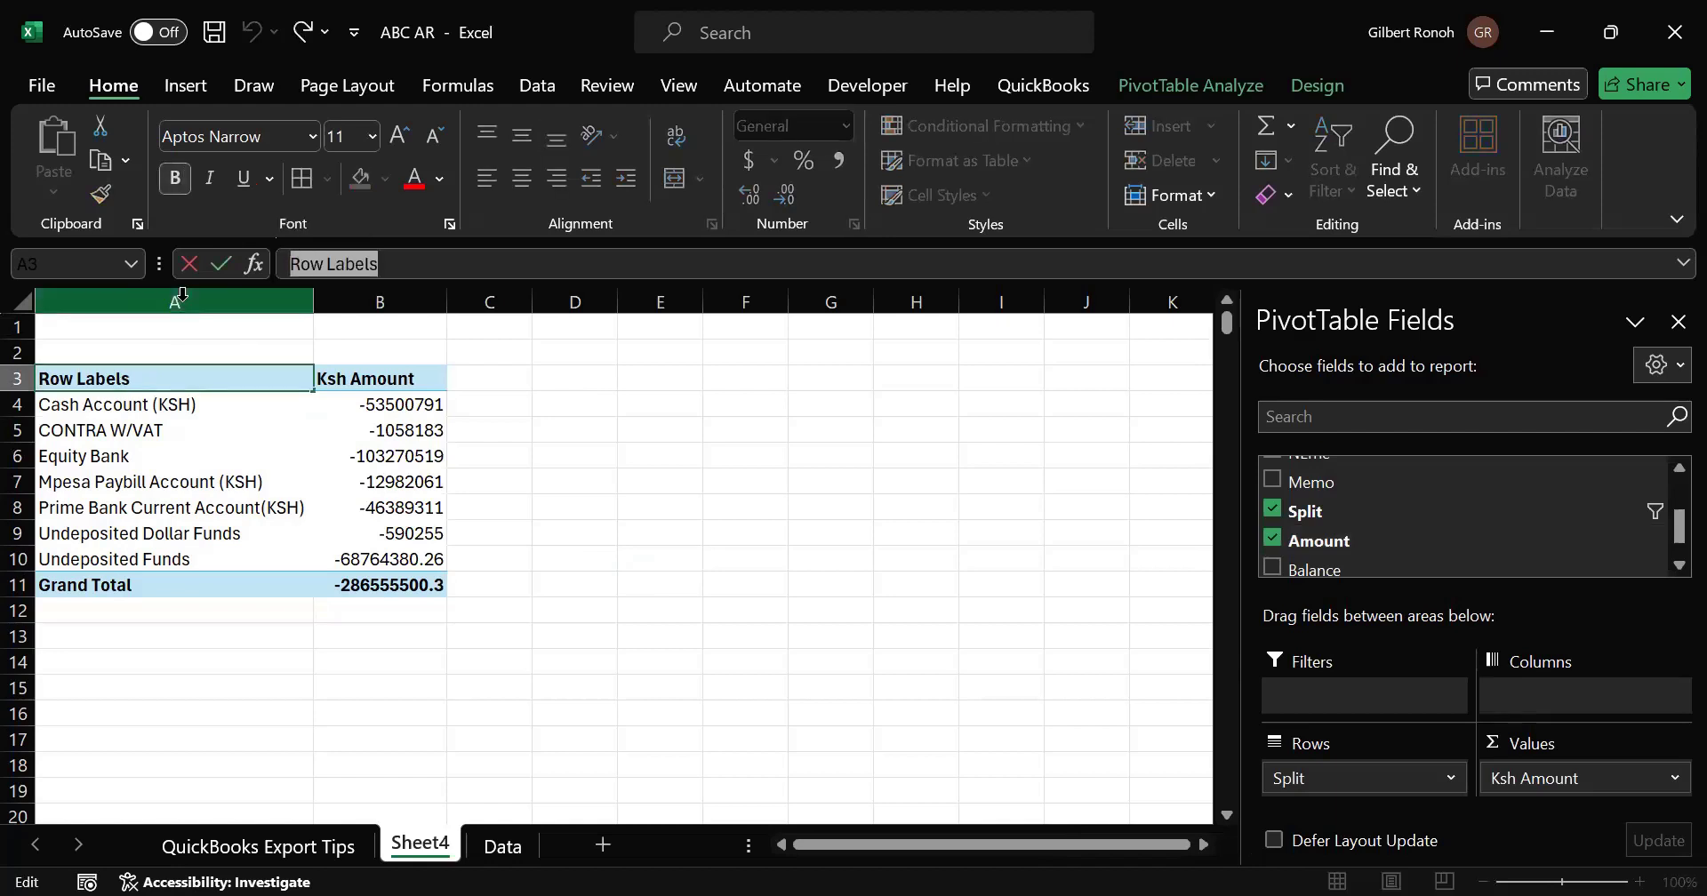
text(ACC)
key(BackSpace)
key(BackSpace)
text(cc)
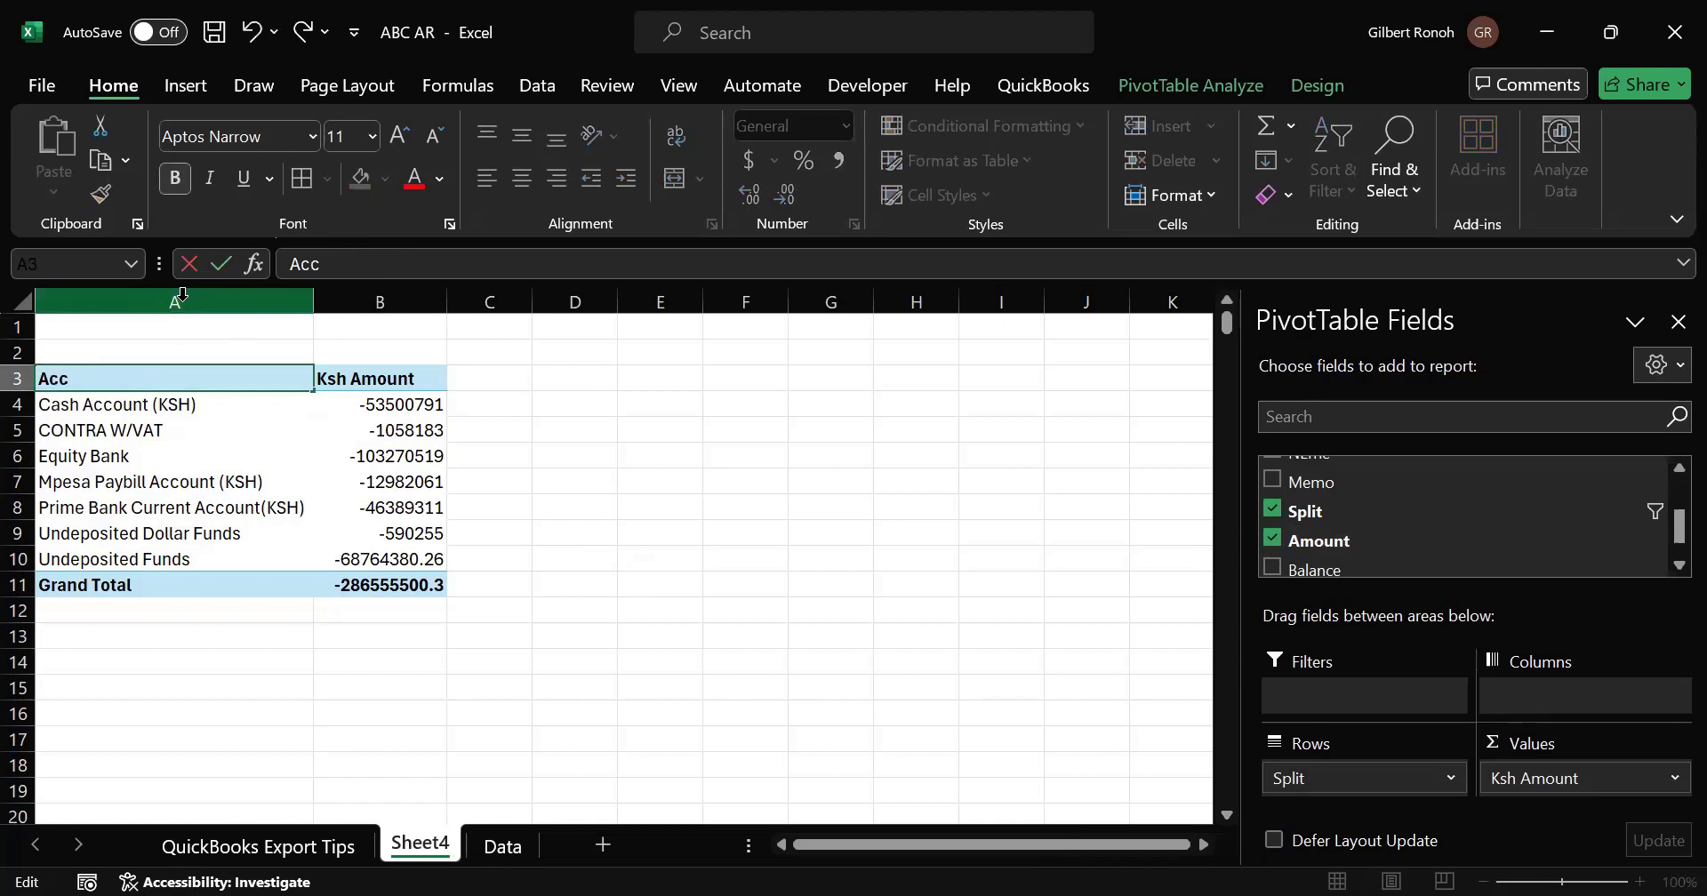
text(ounts)
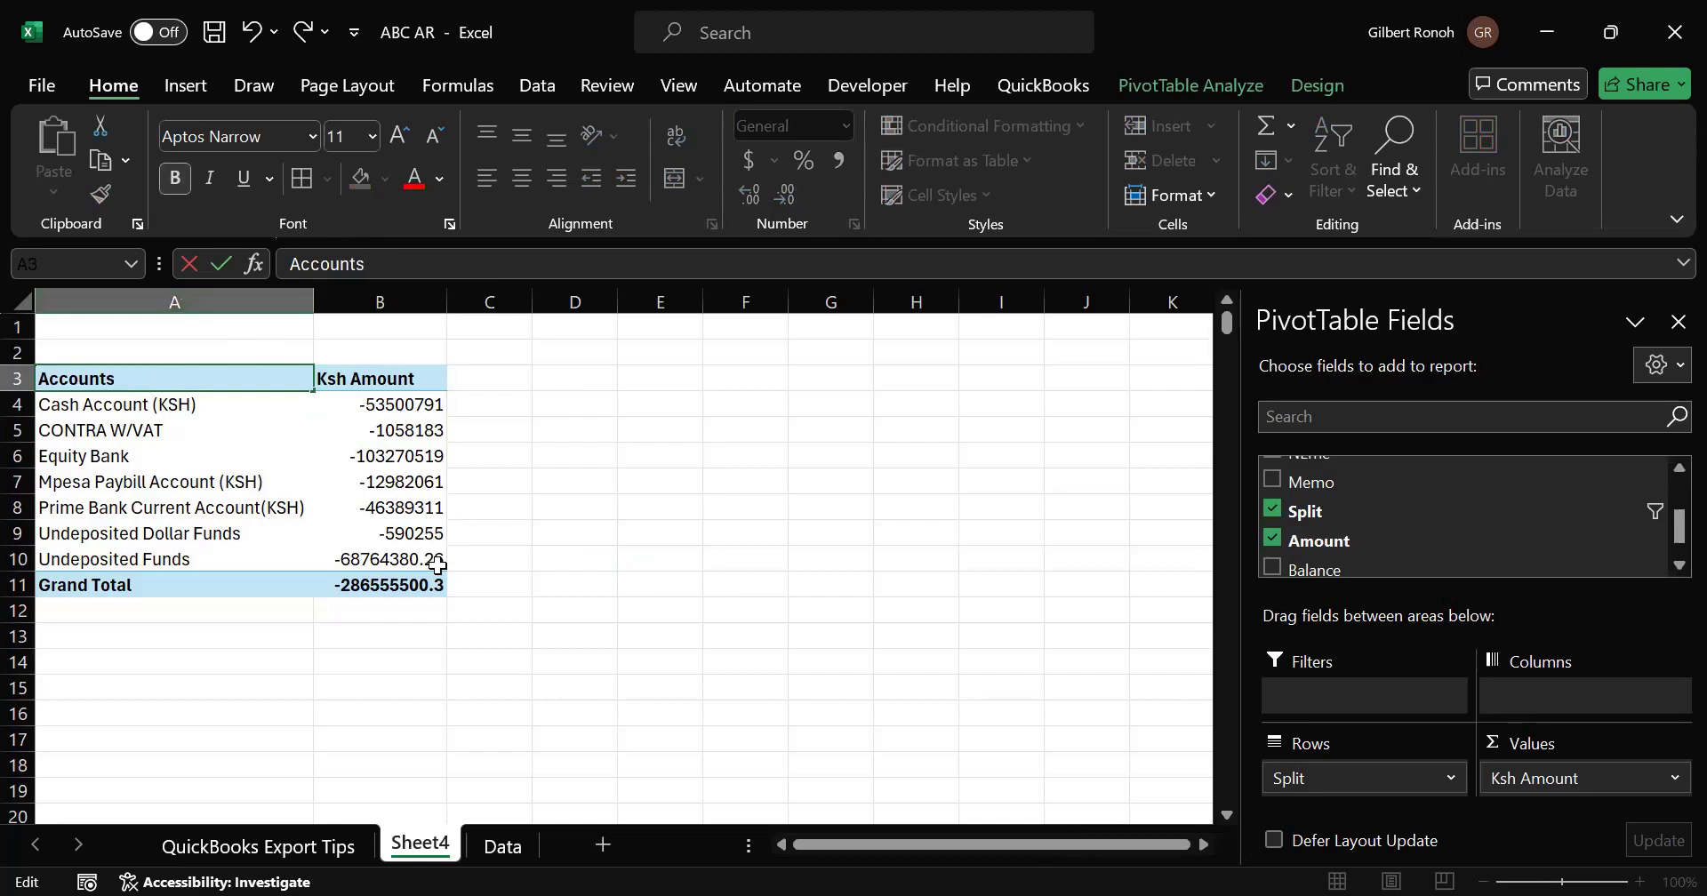
click(431, 562)
click(233, 678)
click(125, 583)
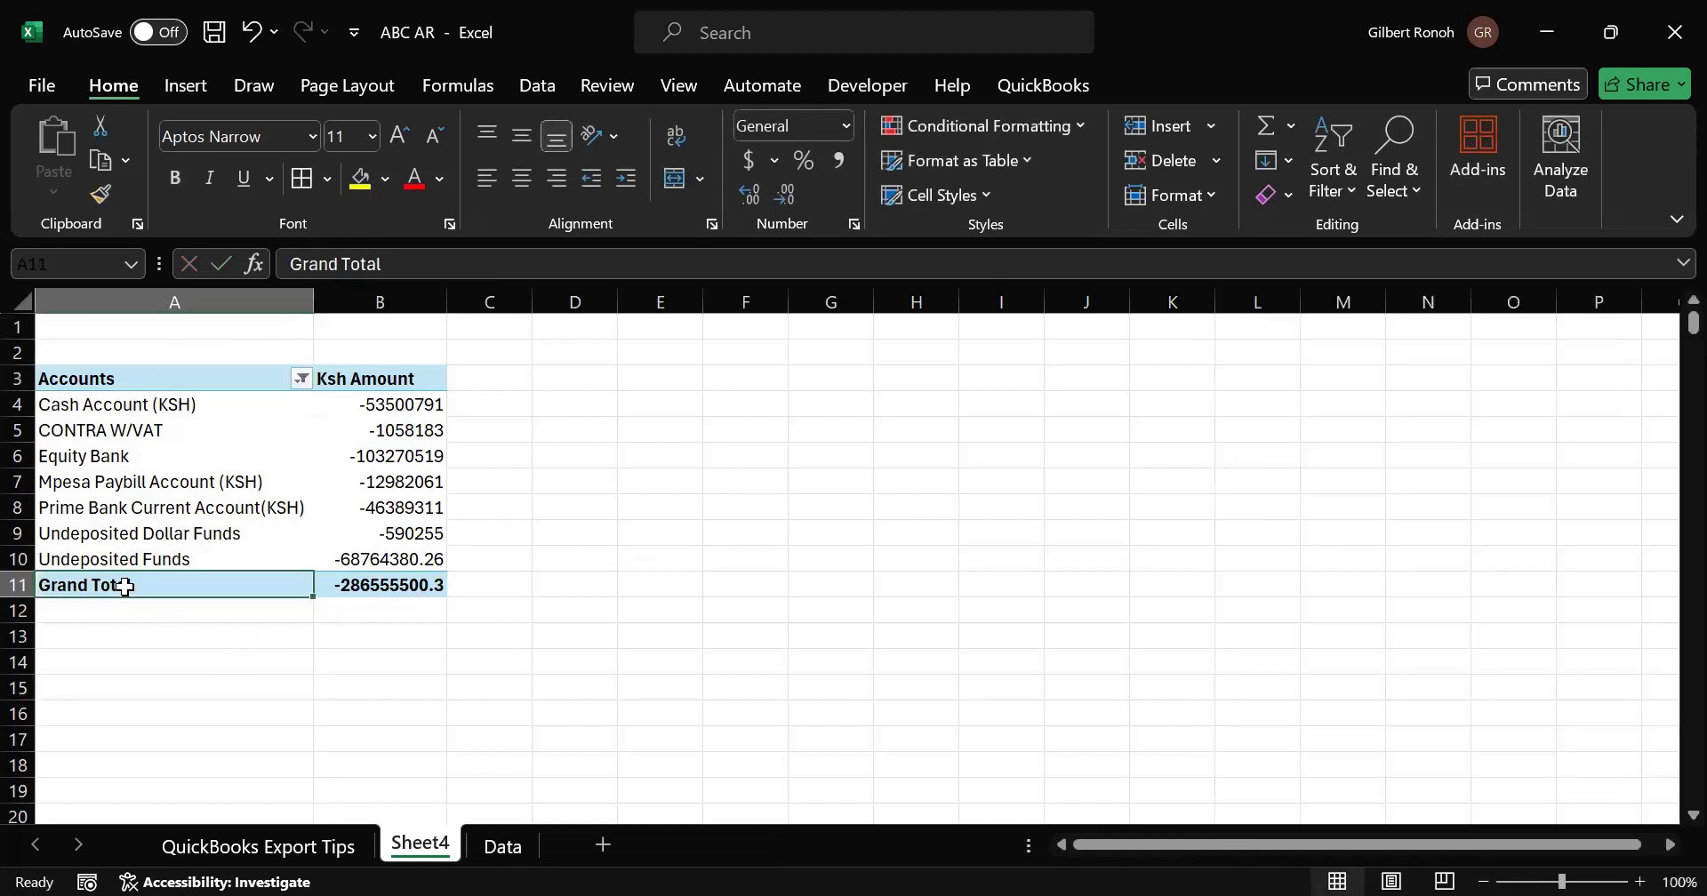
Step: Alternate the selection between PivotTable amounts and empty cells to compare when the field list is shown
click(387, 407)
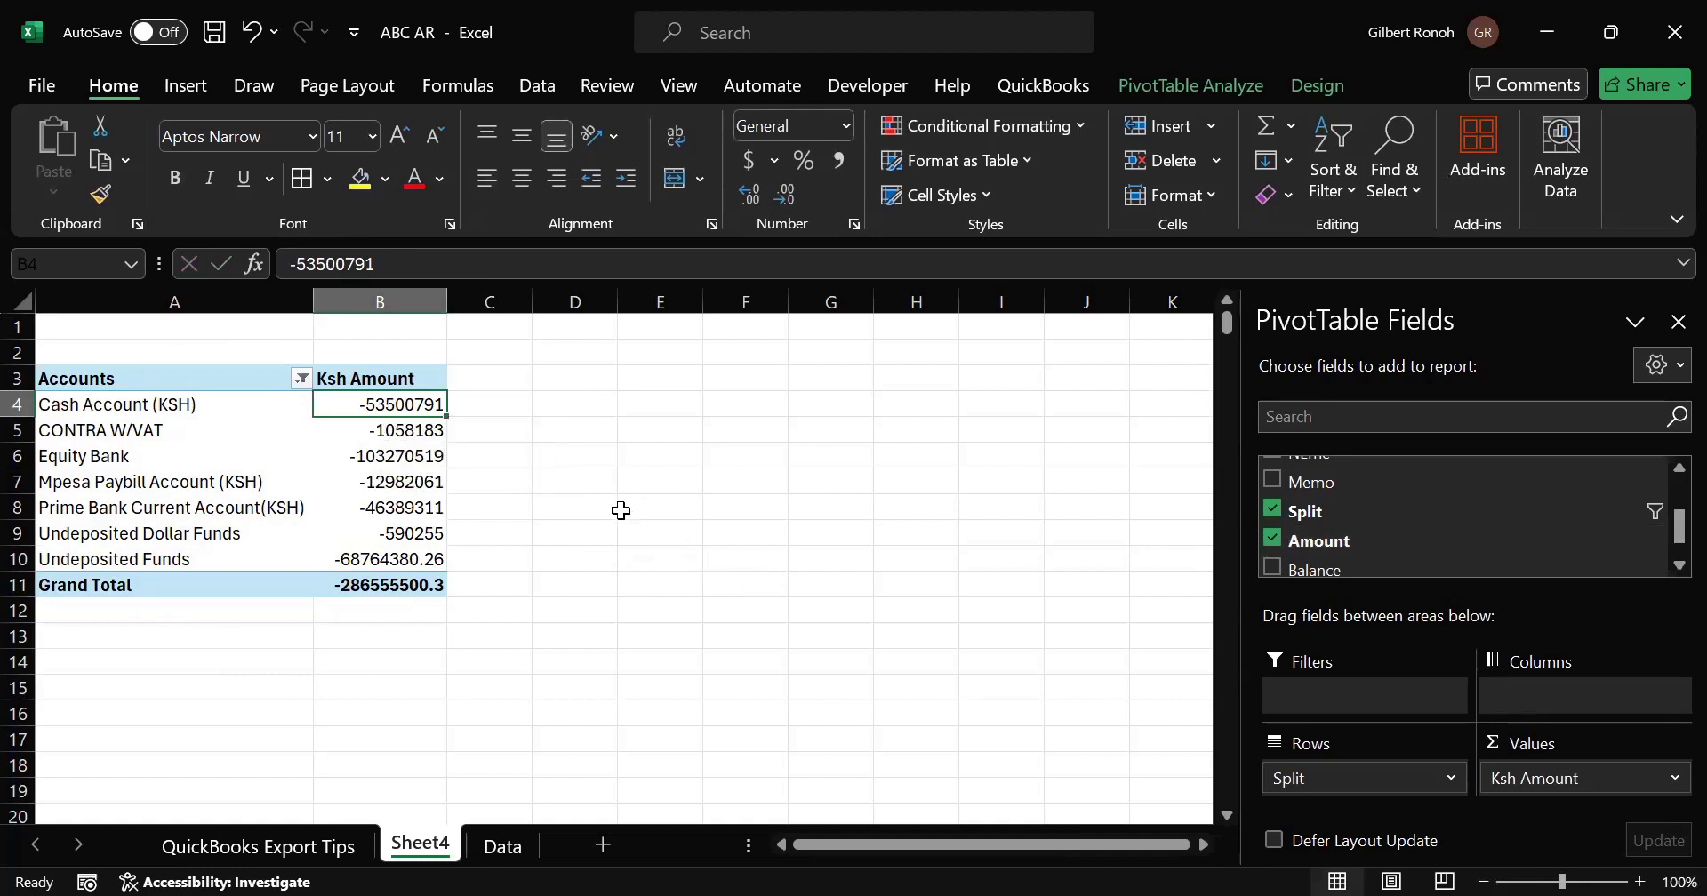
click(565, 506)
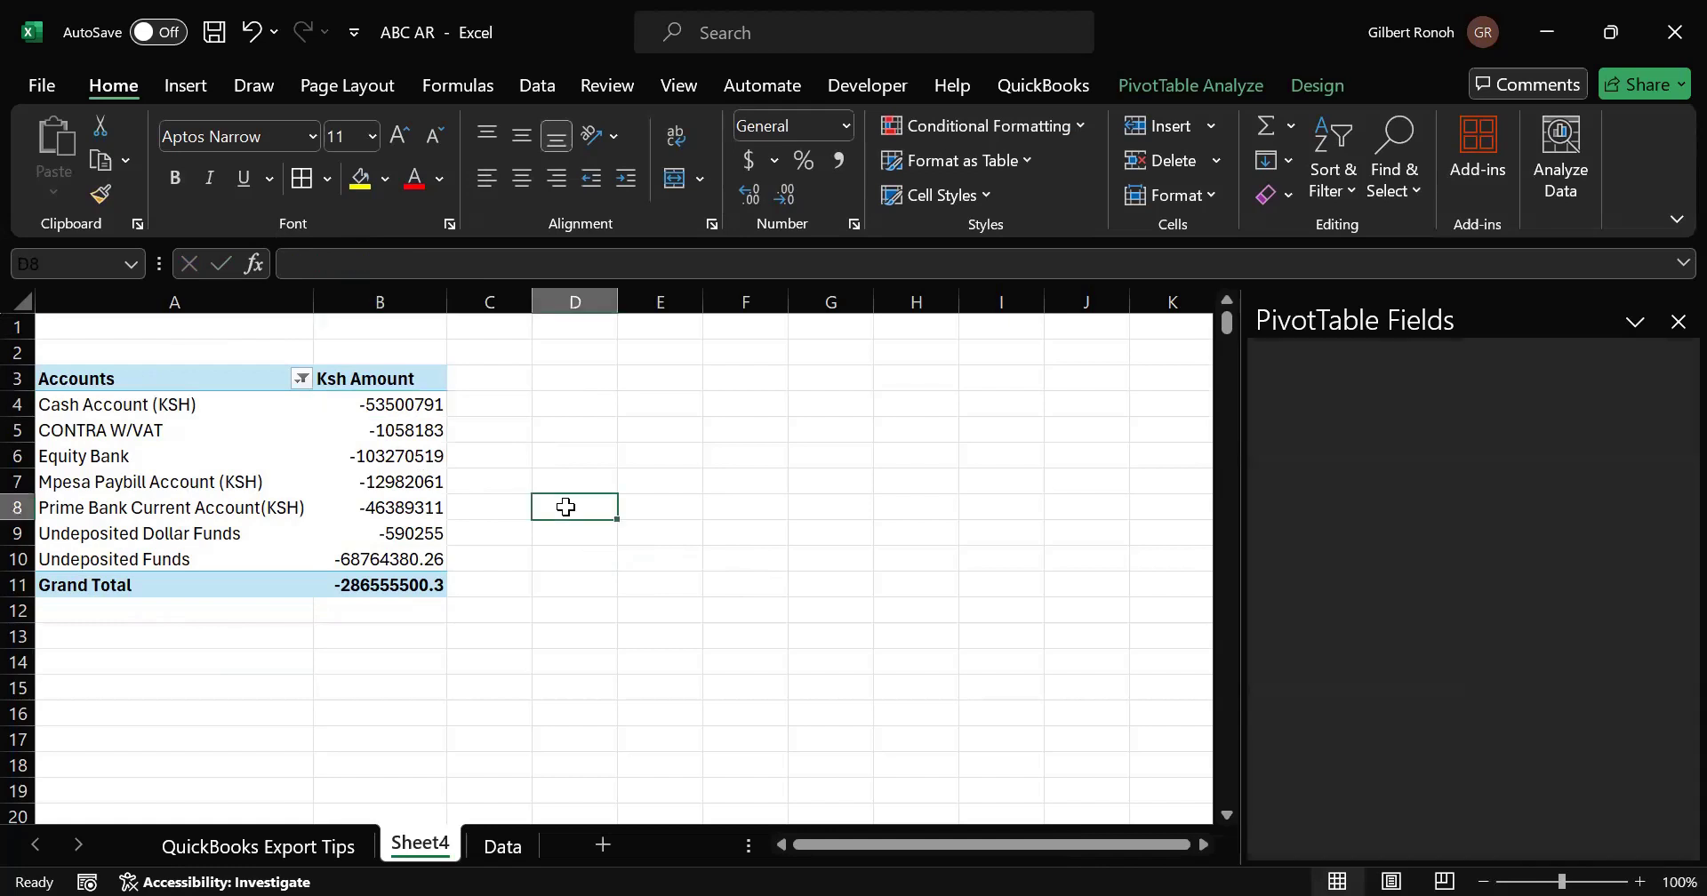
click(400, 412)
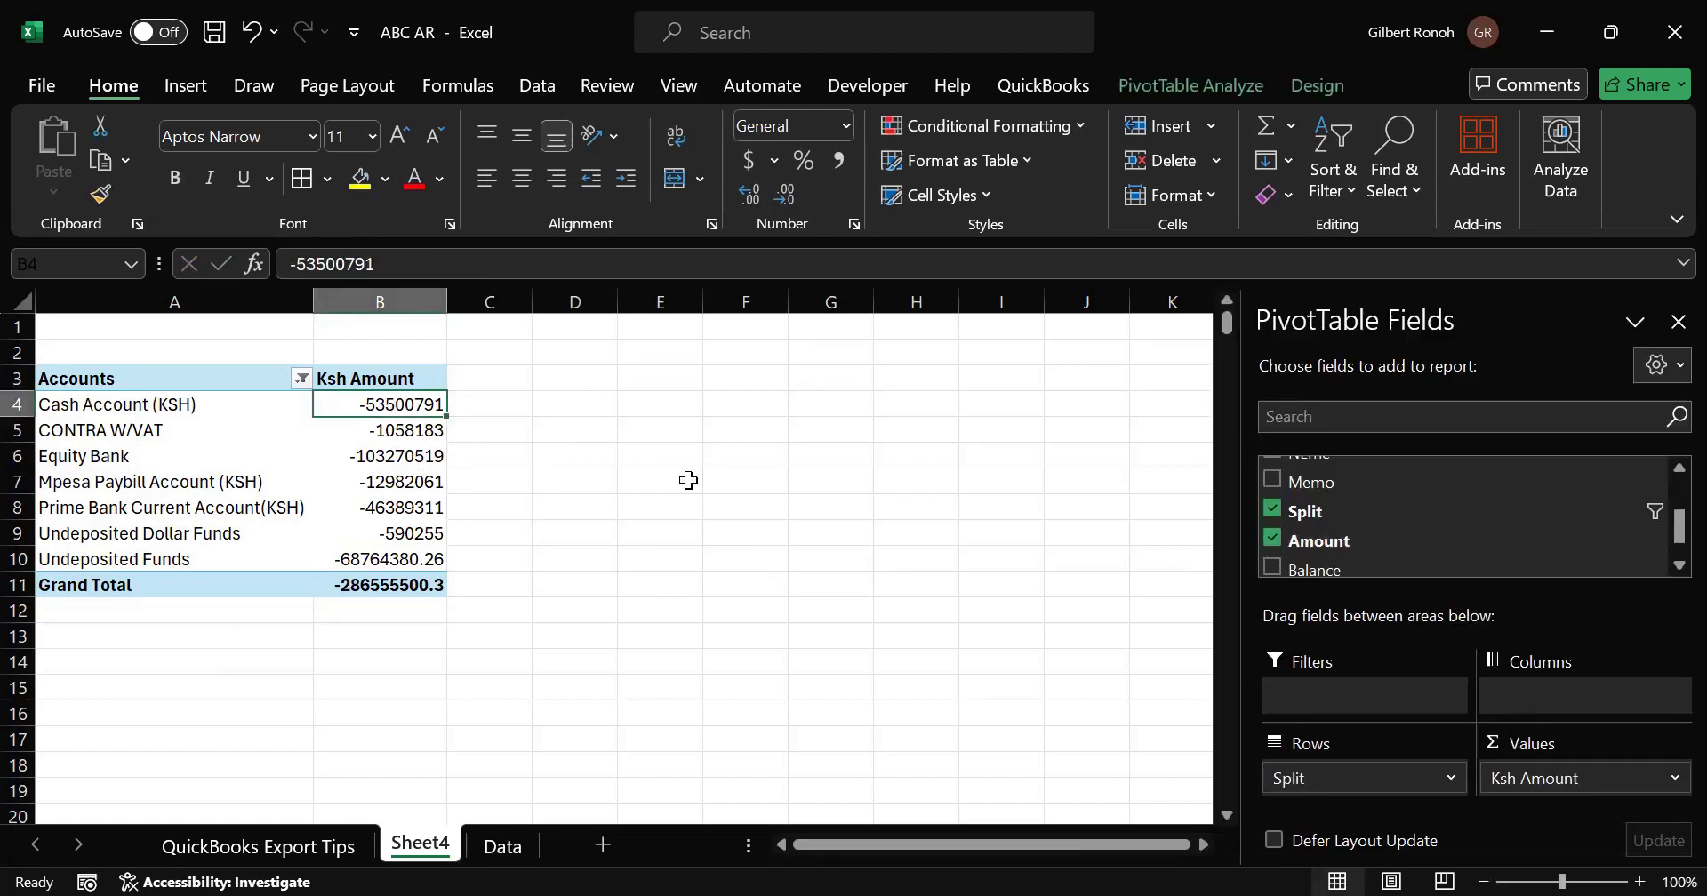
click(564, 503)
click(373, 427)
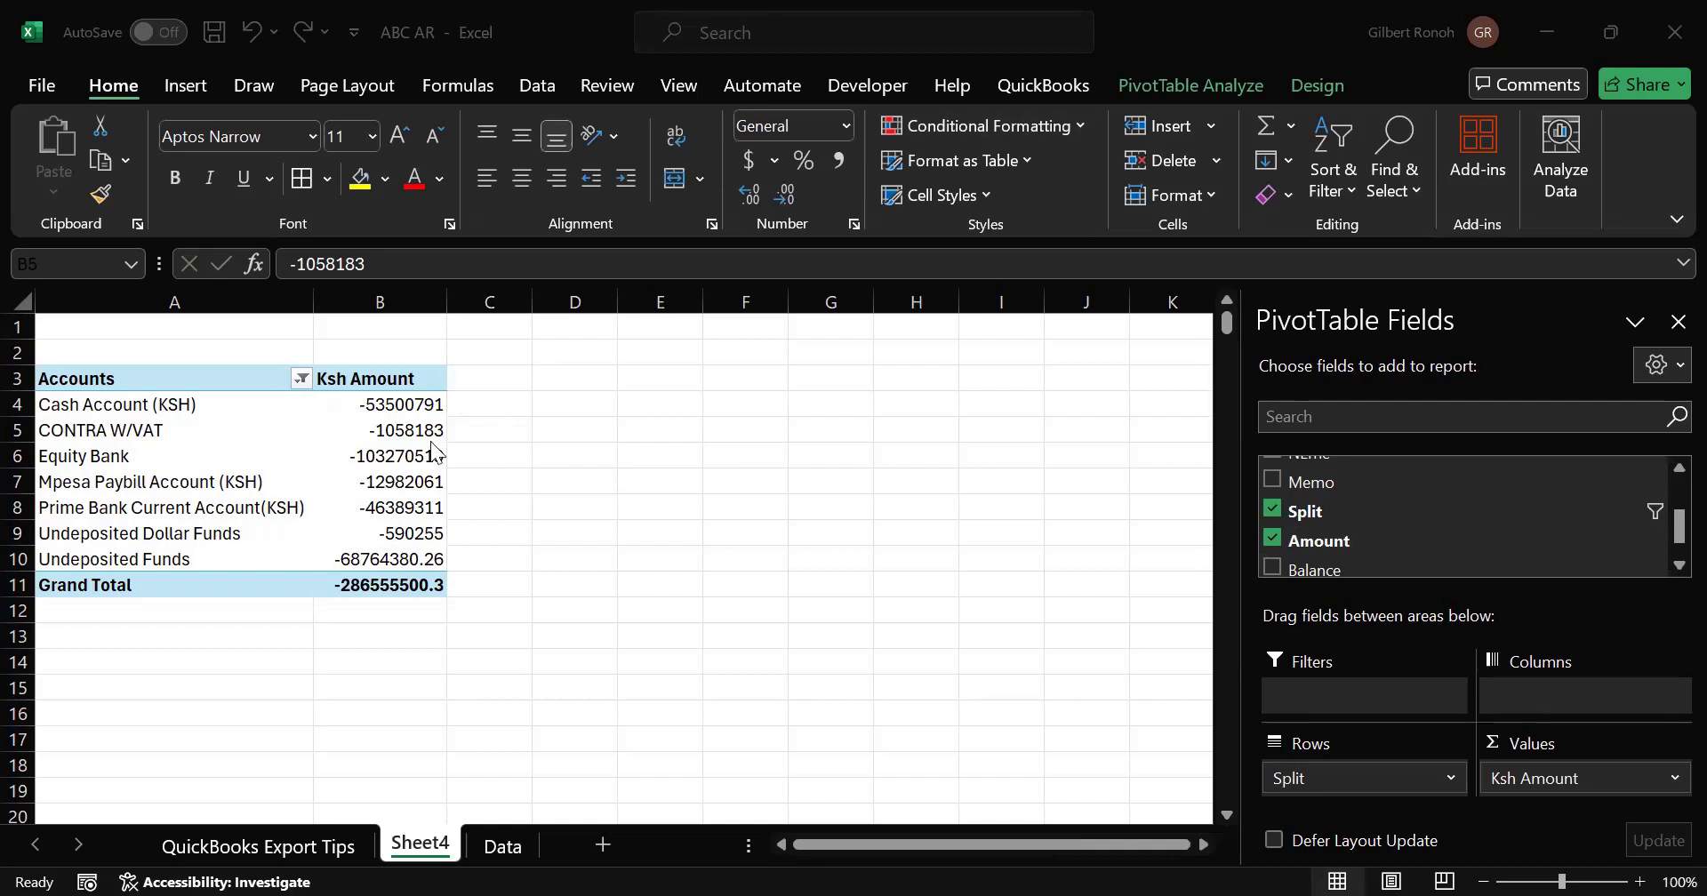
Step: Apply the comma number style to the account amounts in B4:B10
click(558, 425)
drag(396, 404, 396, 553)
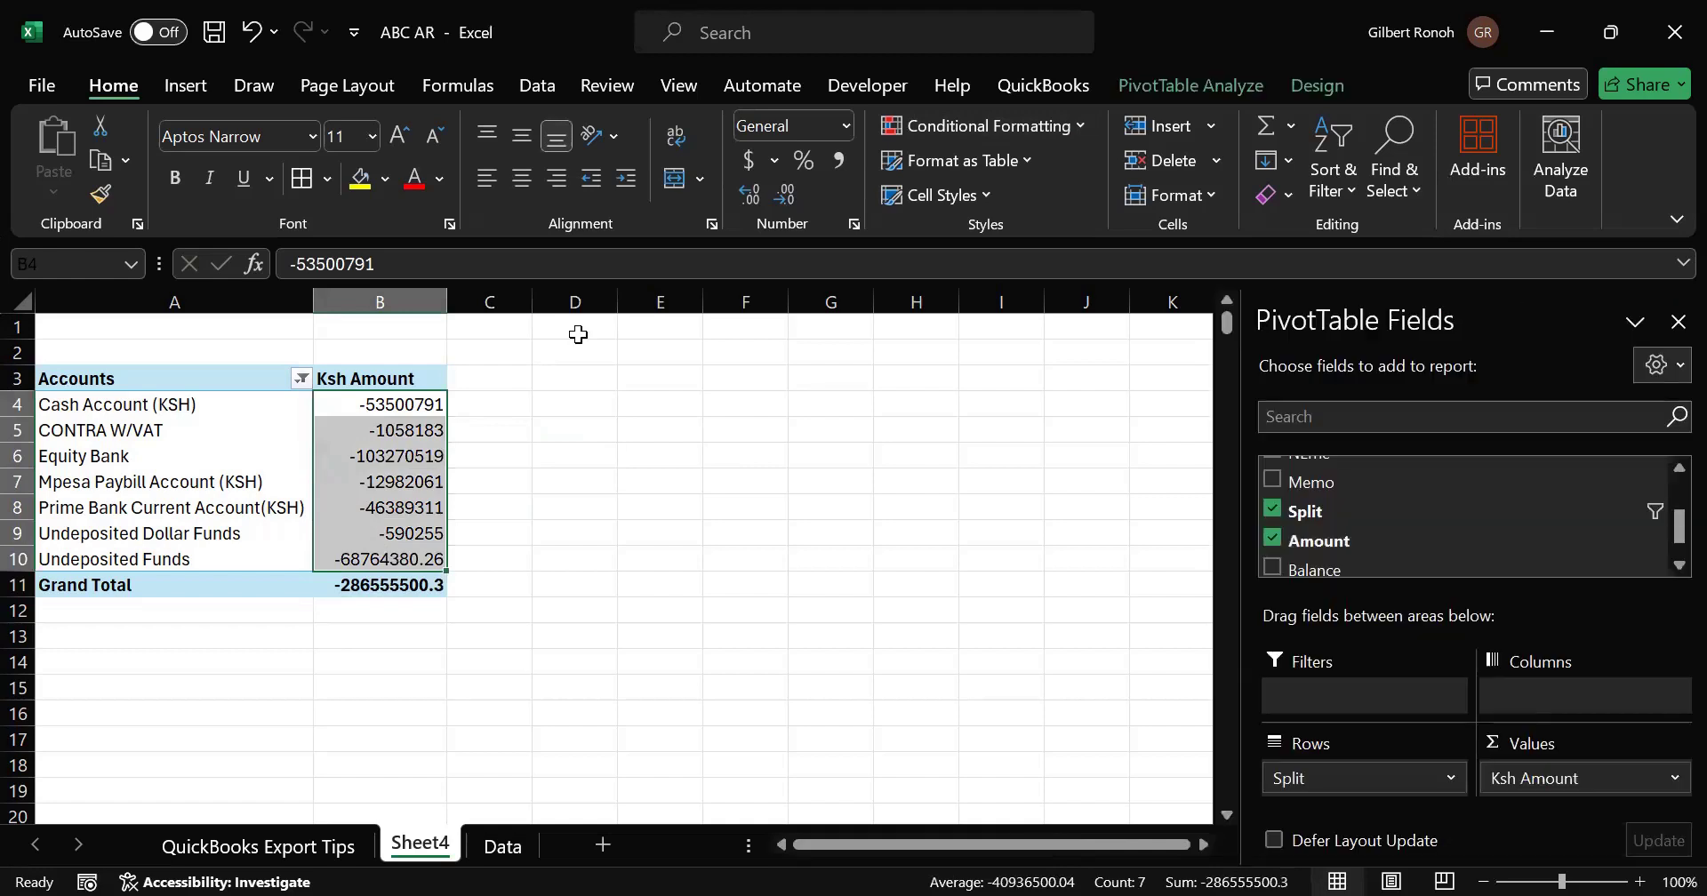
click(839, 158)
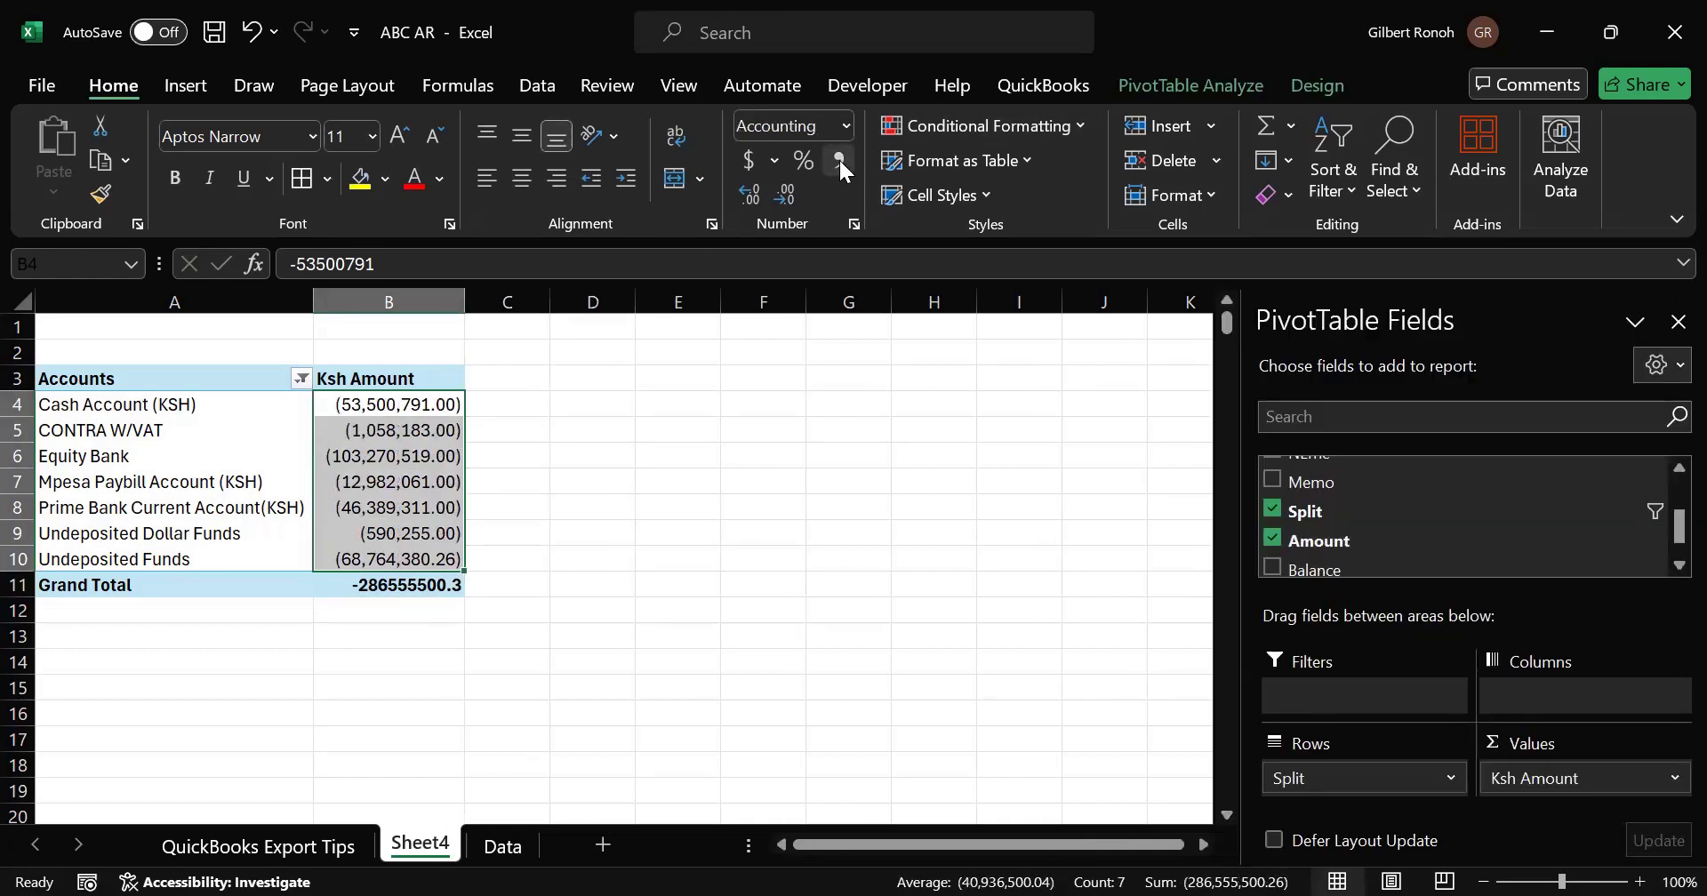
Step: Examine the custom name, summary functions and number format categories in the Value Field Settings for Ksh Amount
click(389, 405)
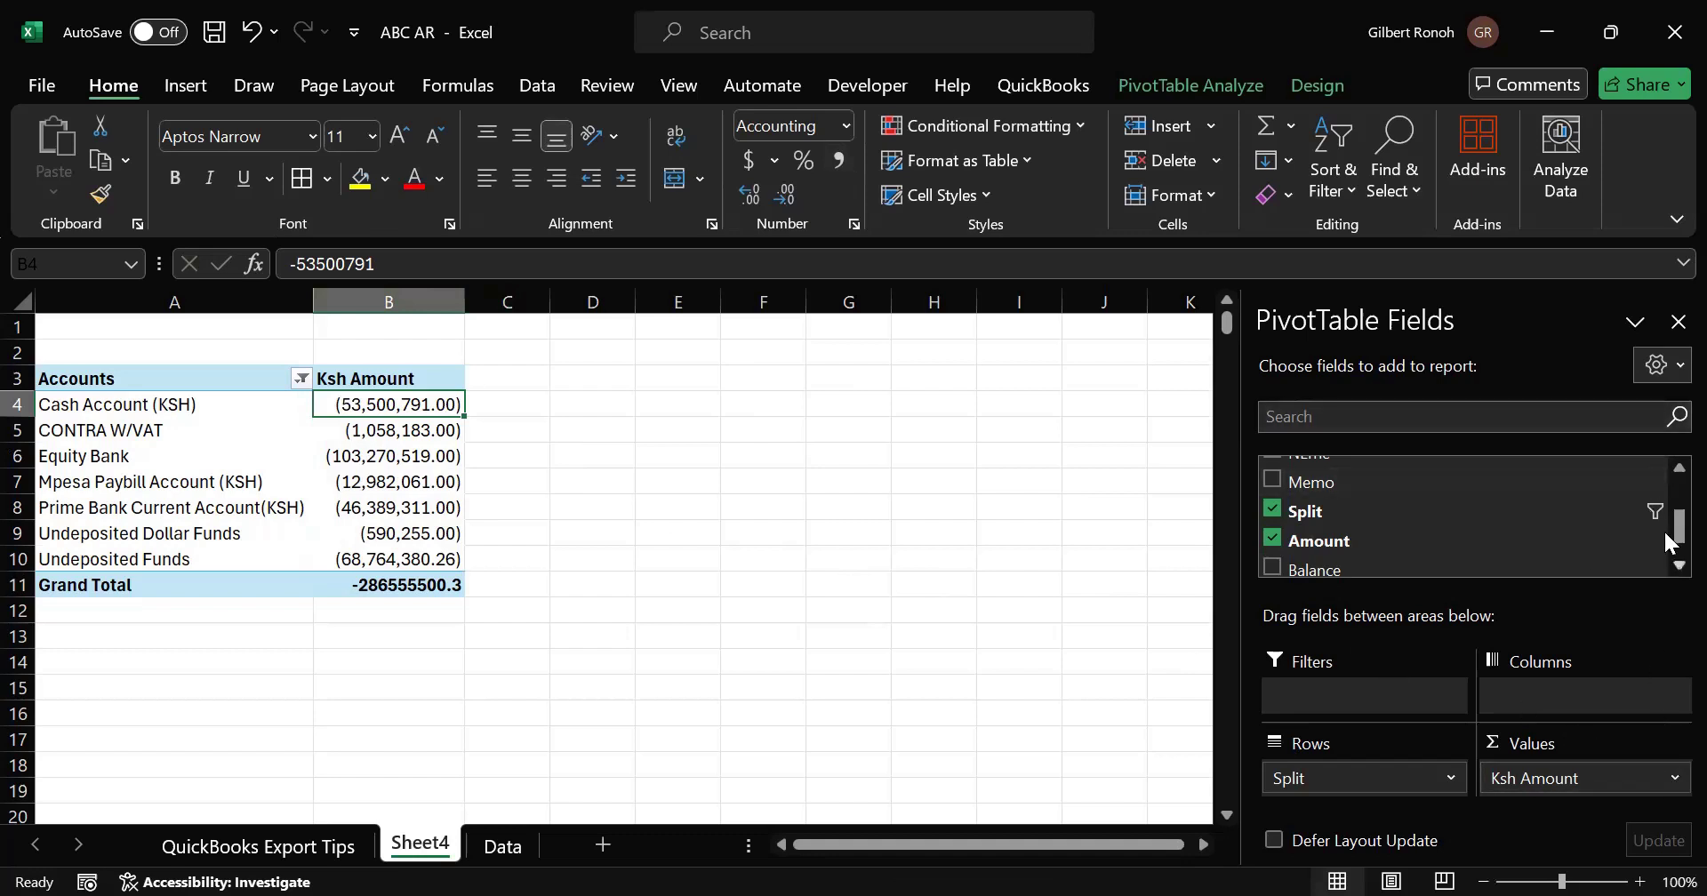
scroll(1662, 556, down, 1)
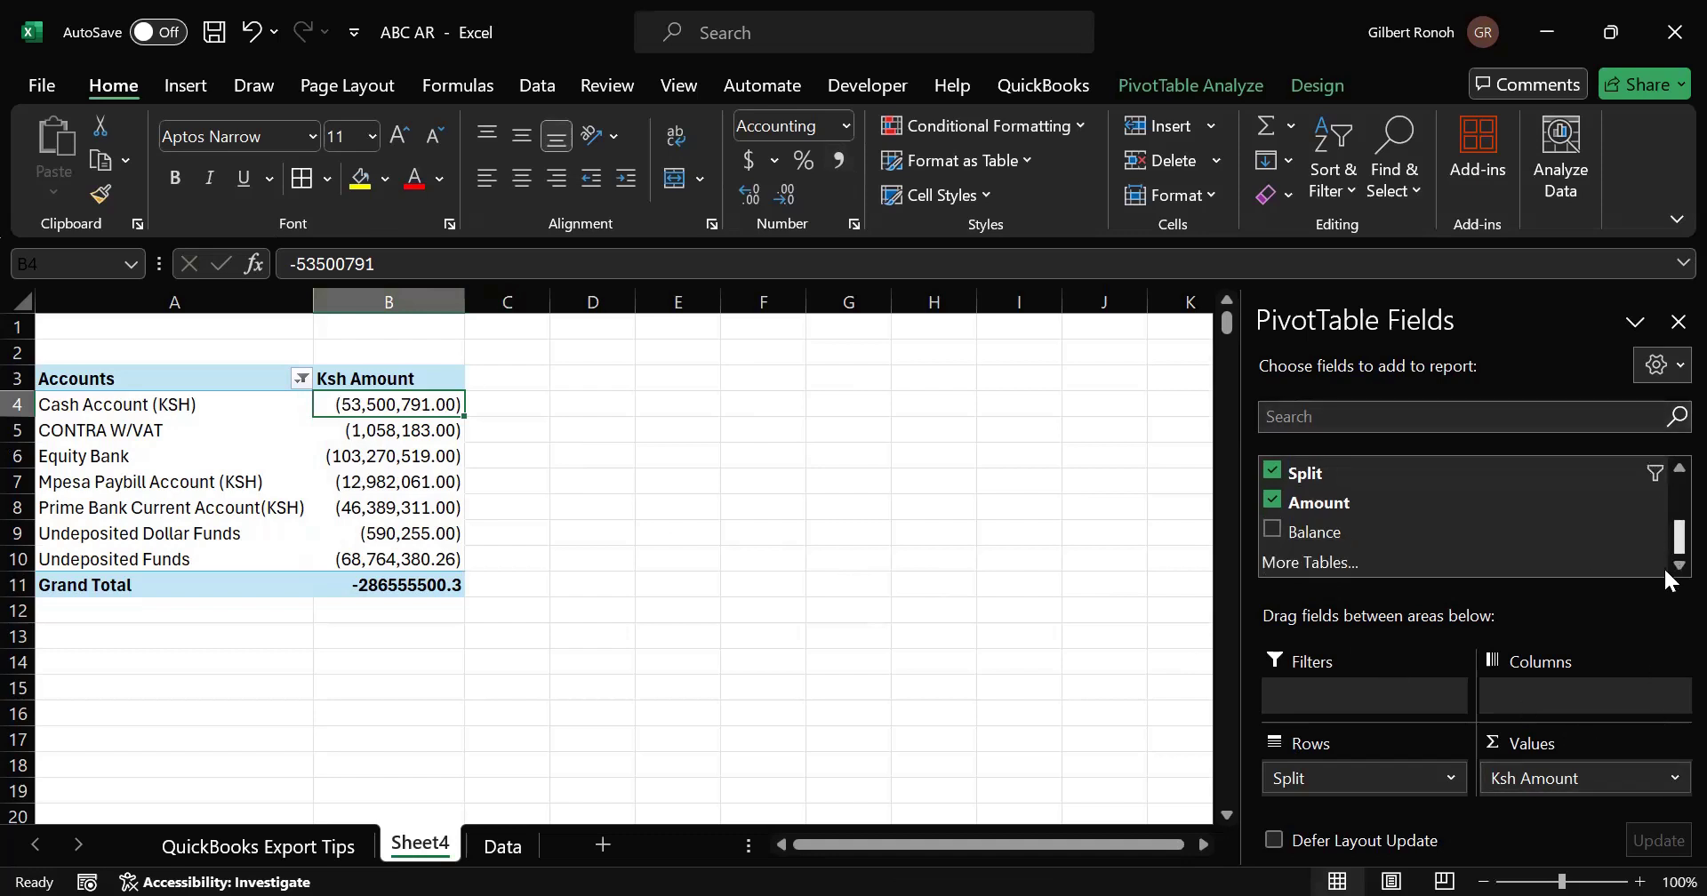
click(1669, 779)
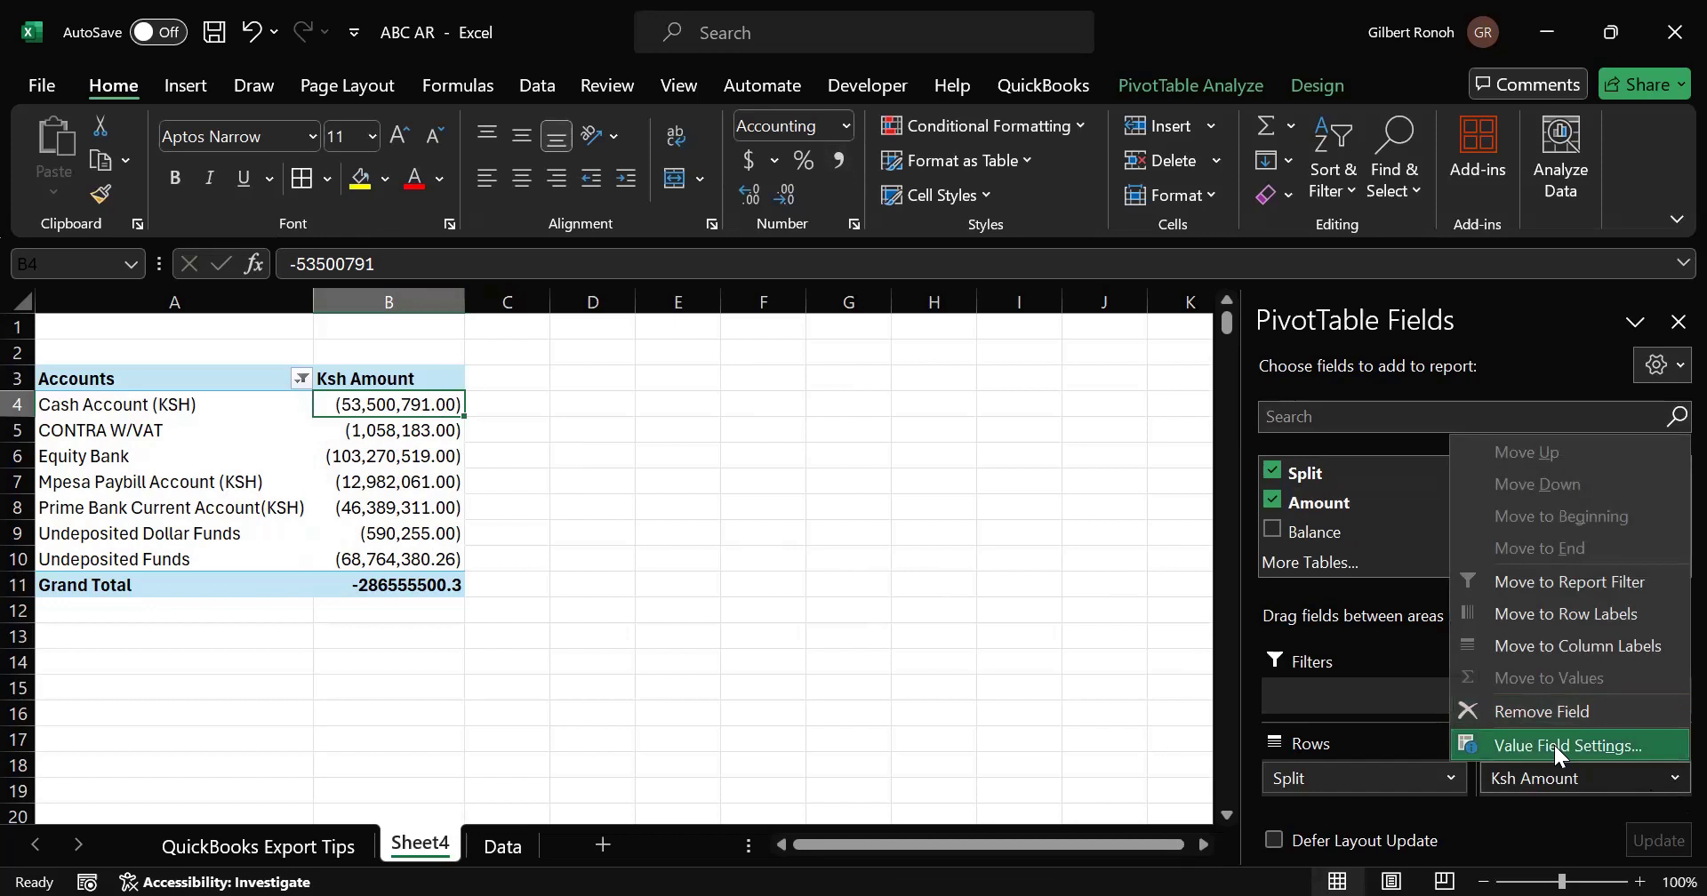
click(983, 606)
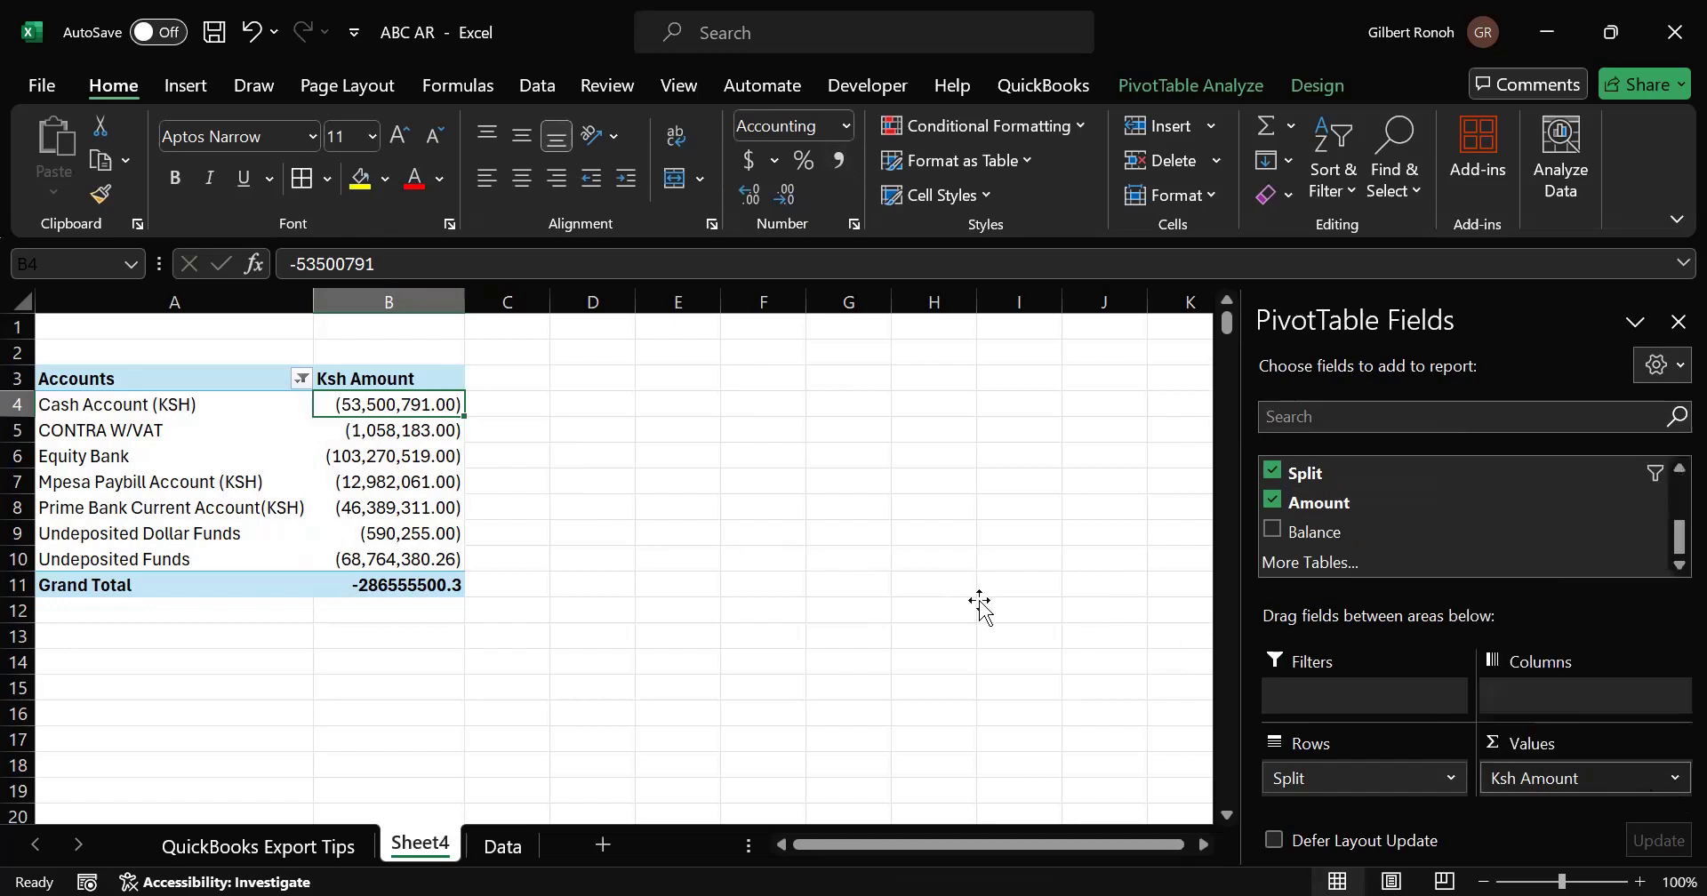
click(397, 374)
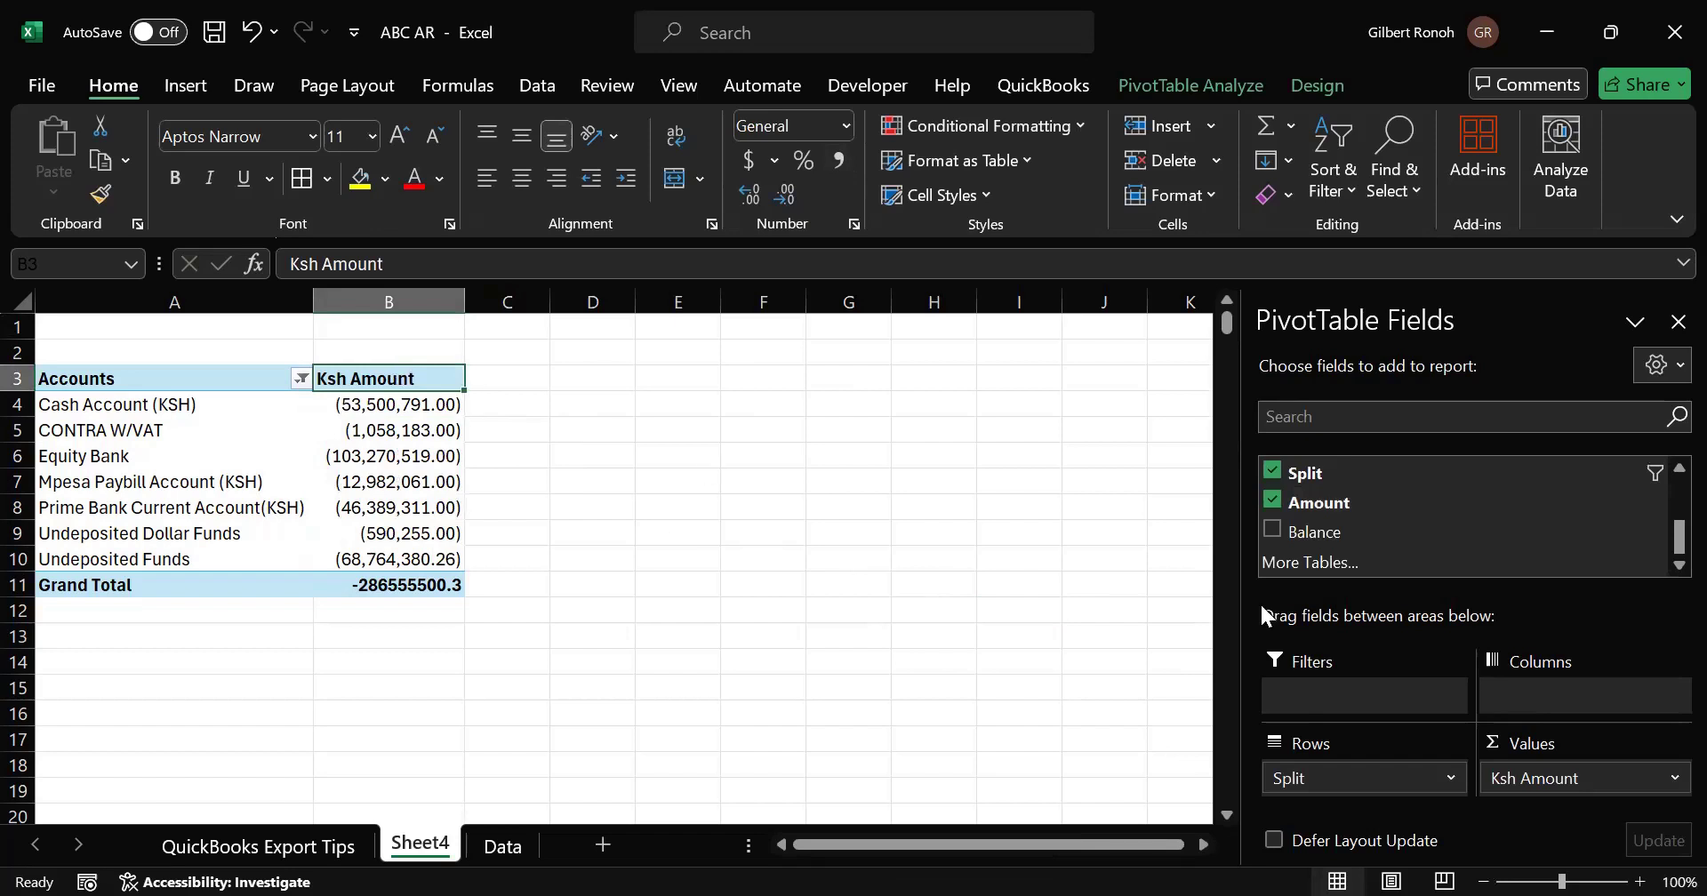
click(1670, 779)
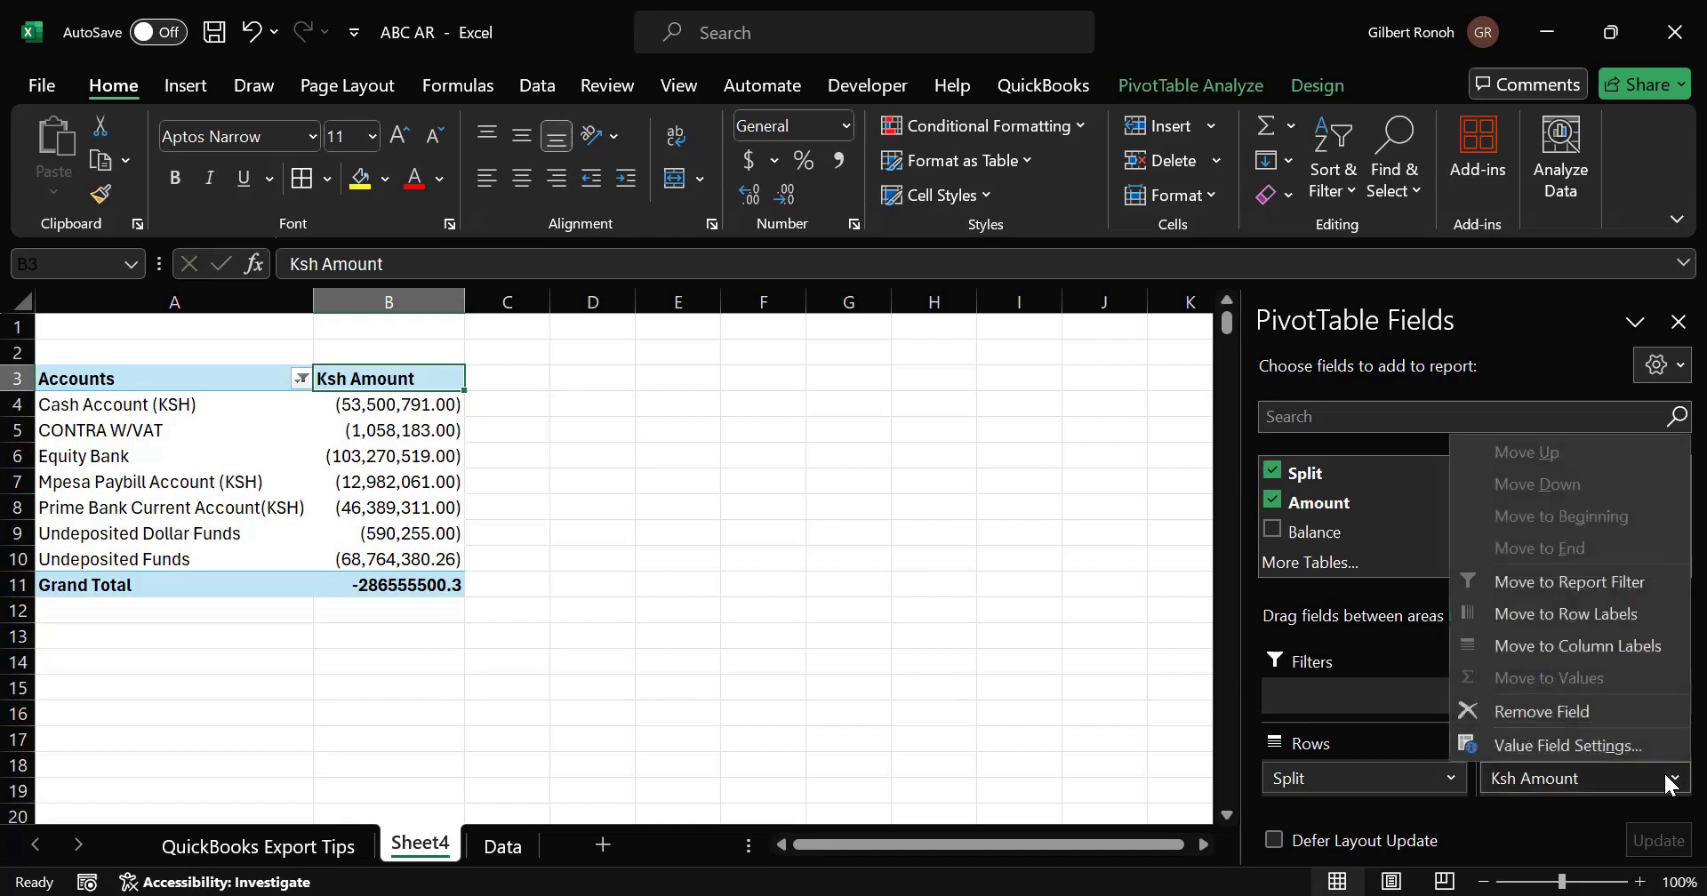
click(1590, 745)
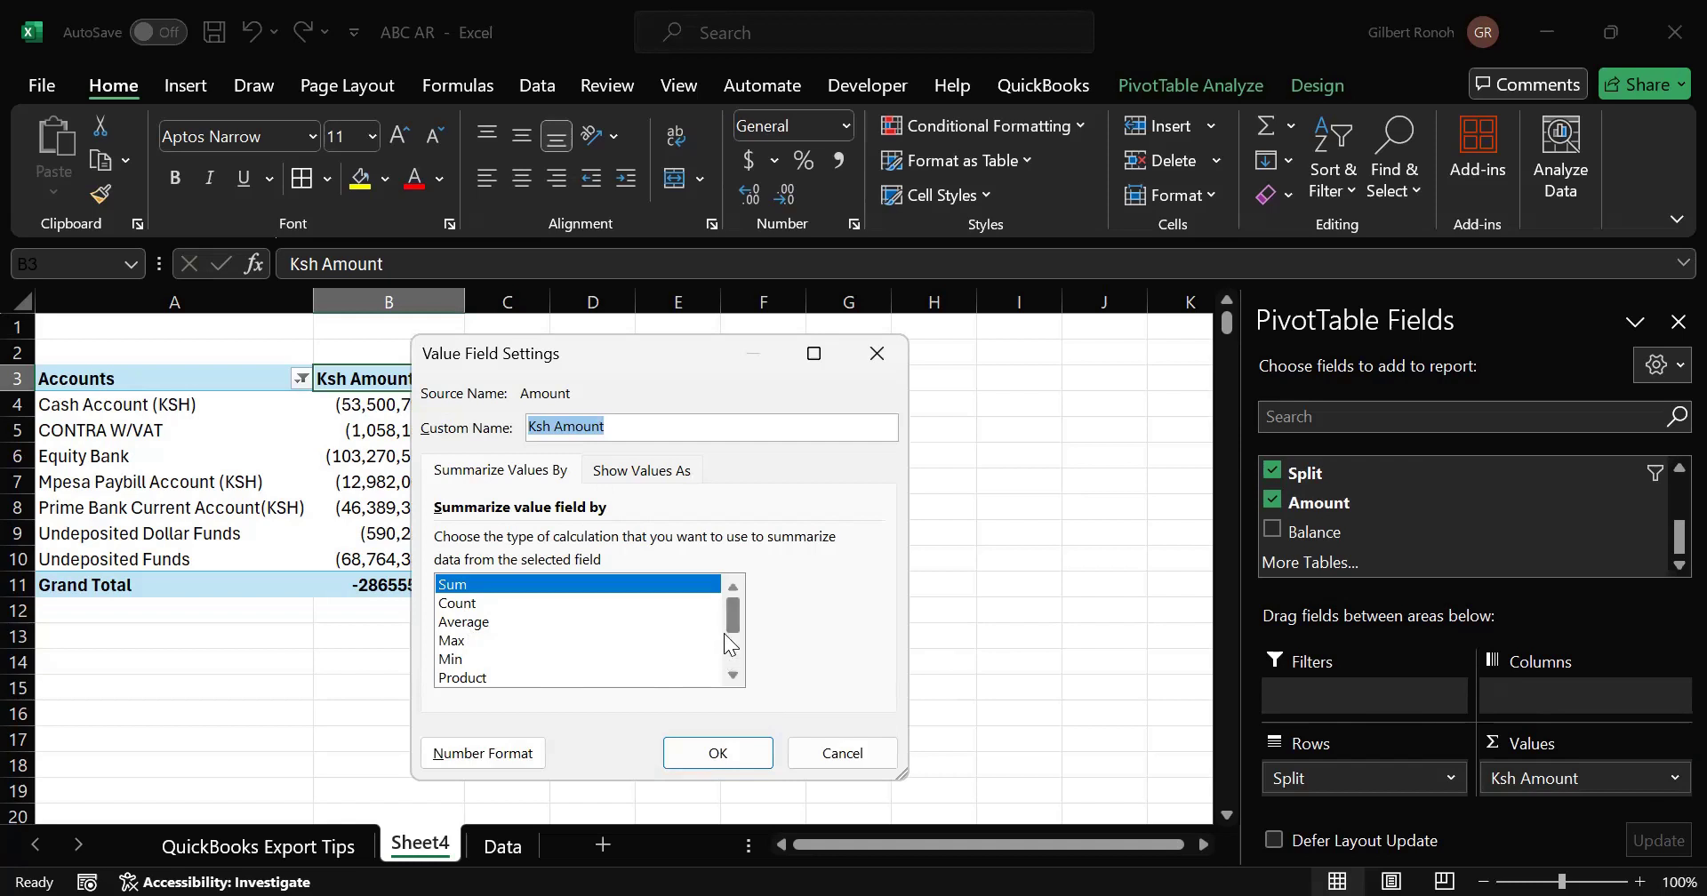
mouse_move(731, 612)
mouse_down()
mouse_move(725, 662)
mouse_move(726, 614)
mouse_up()
click(612, 426)
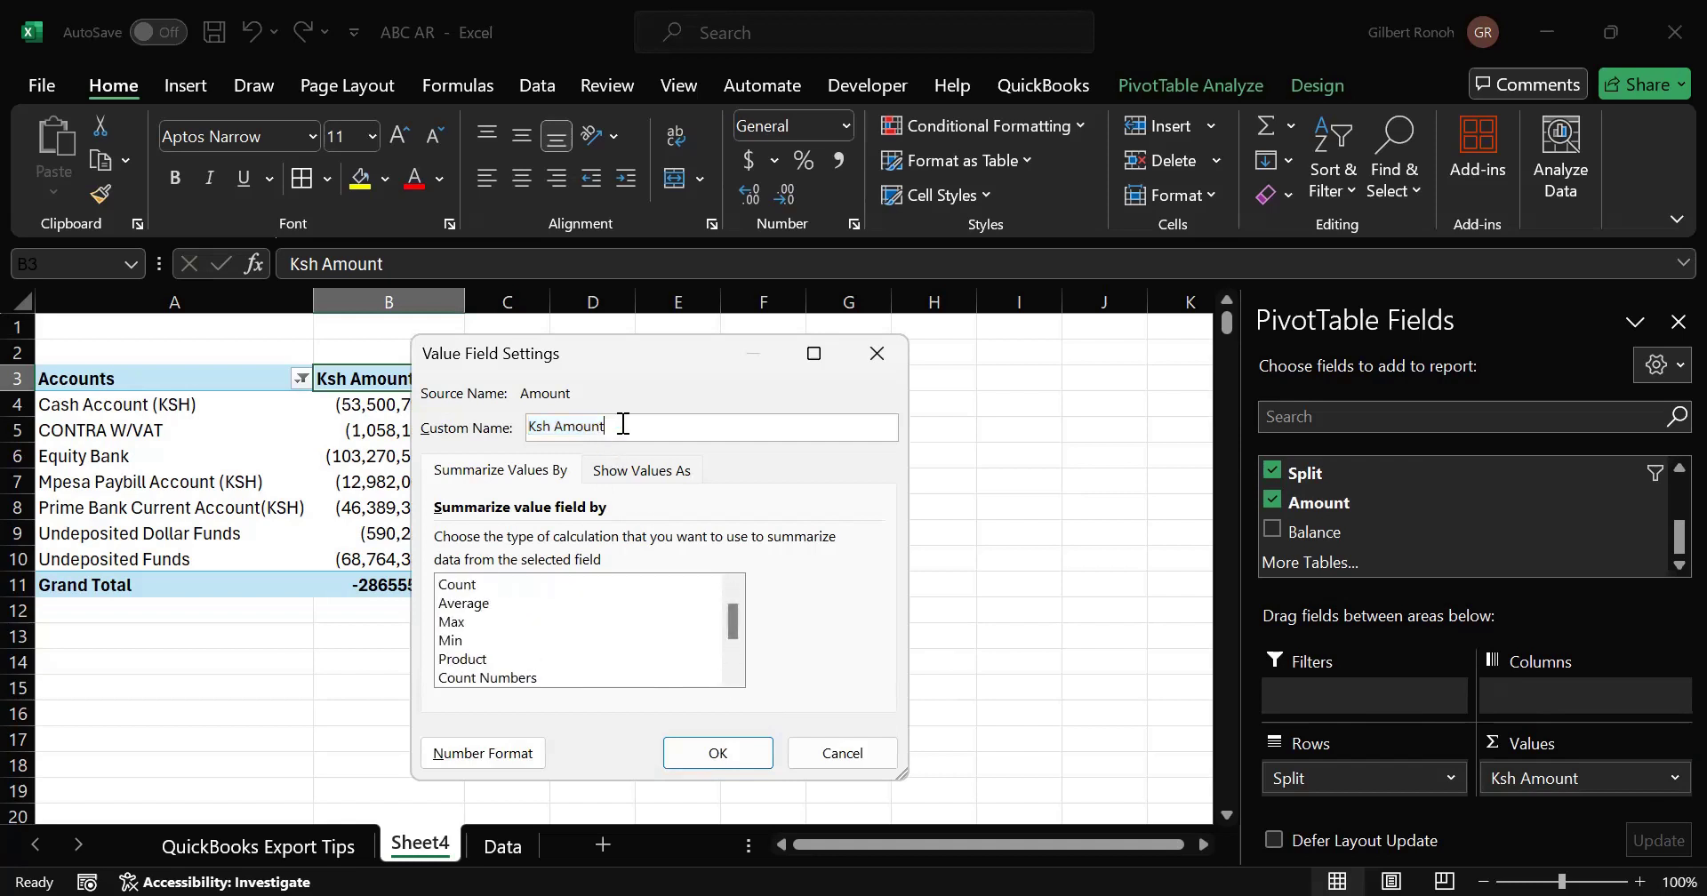
click(484, 752)
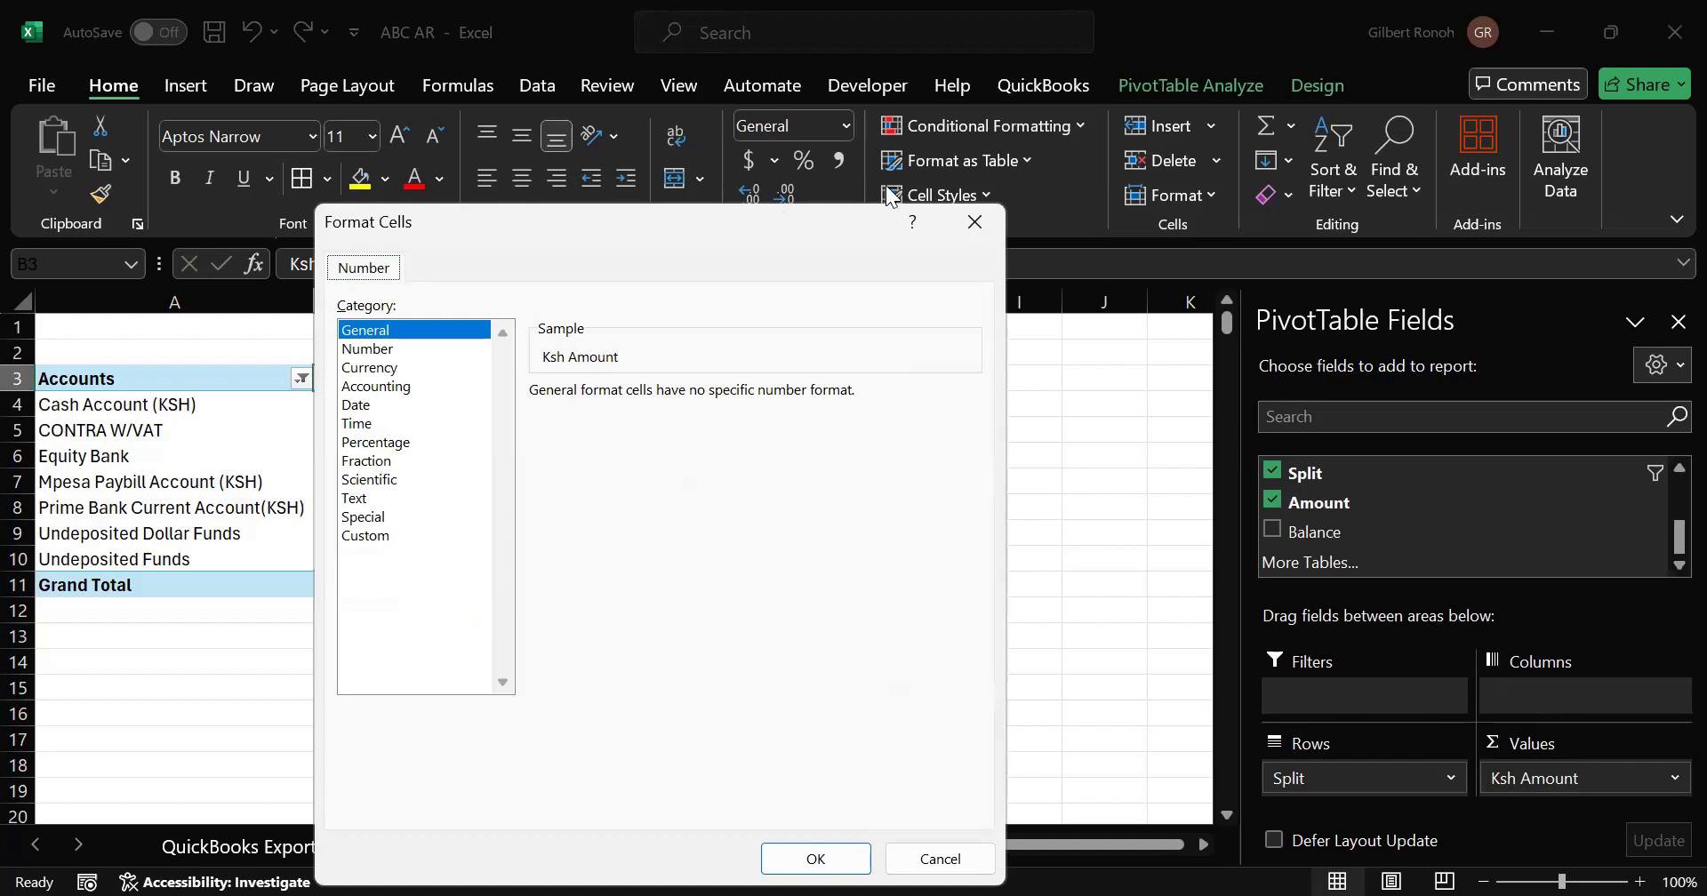
click(974, 223)
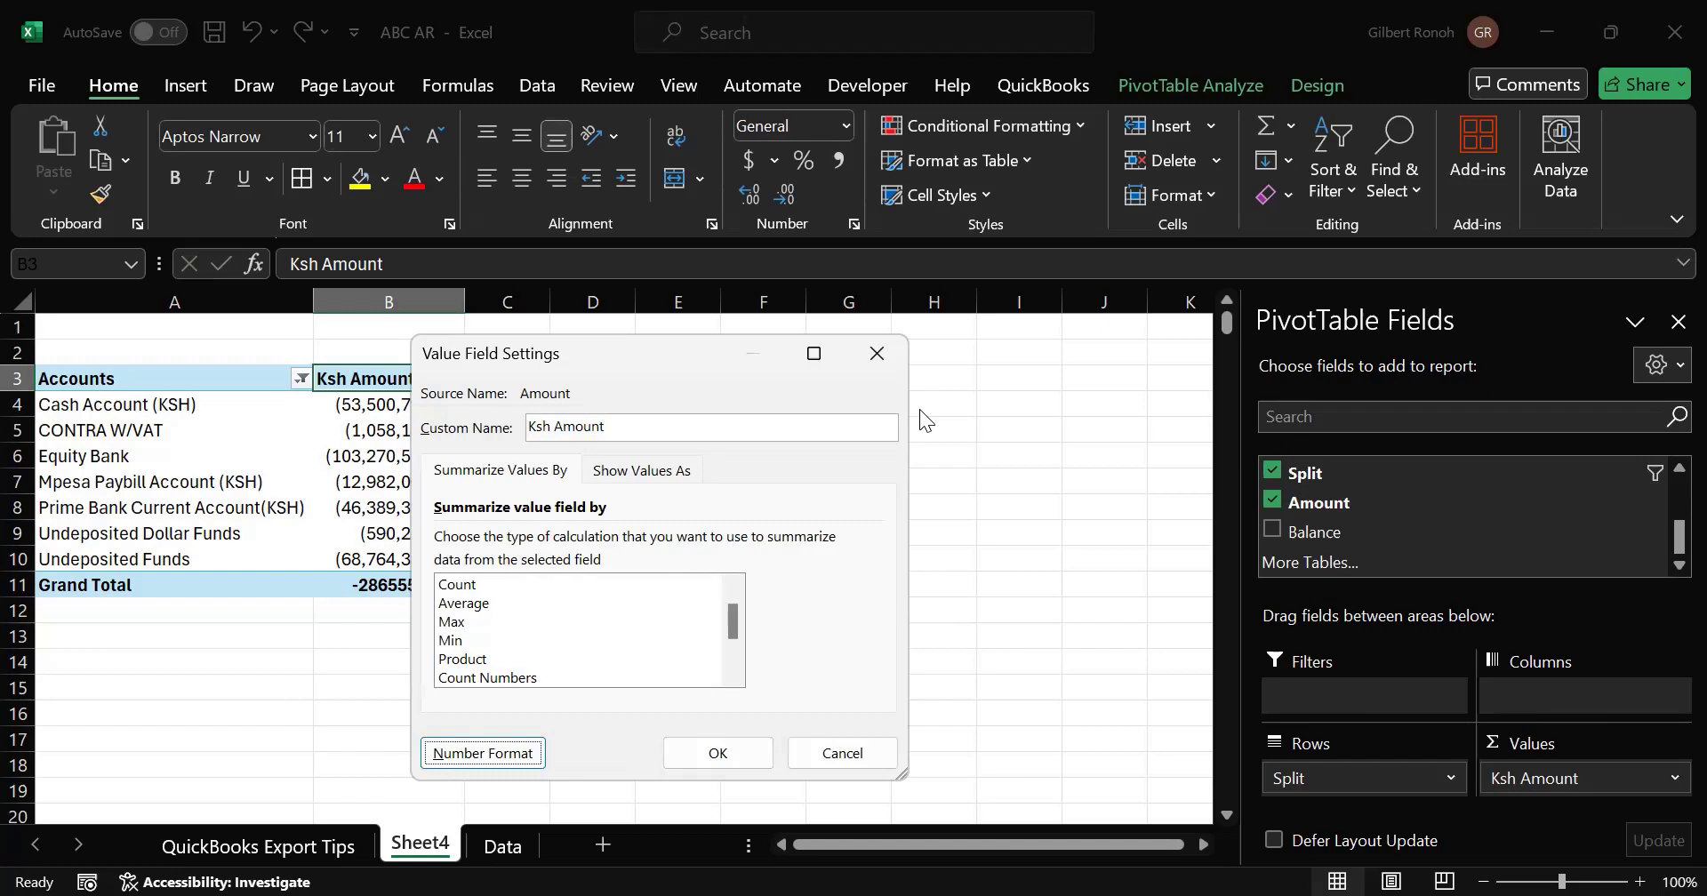
Step: Look through the Show Values As calculations for Ksh Amount, and close the settings without choosing one
click(629, 479)
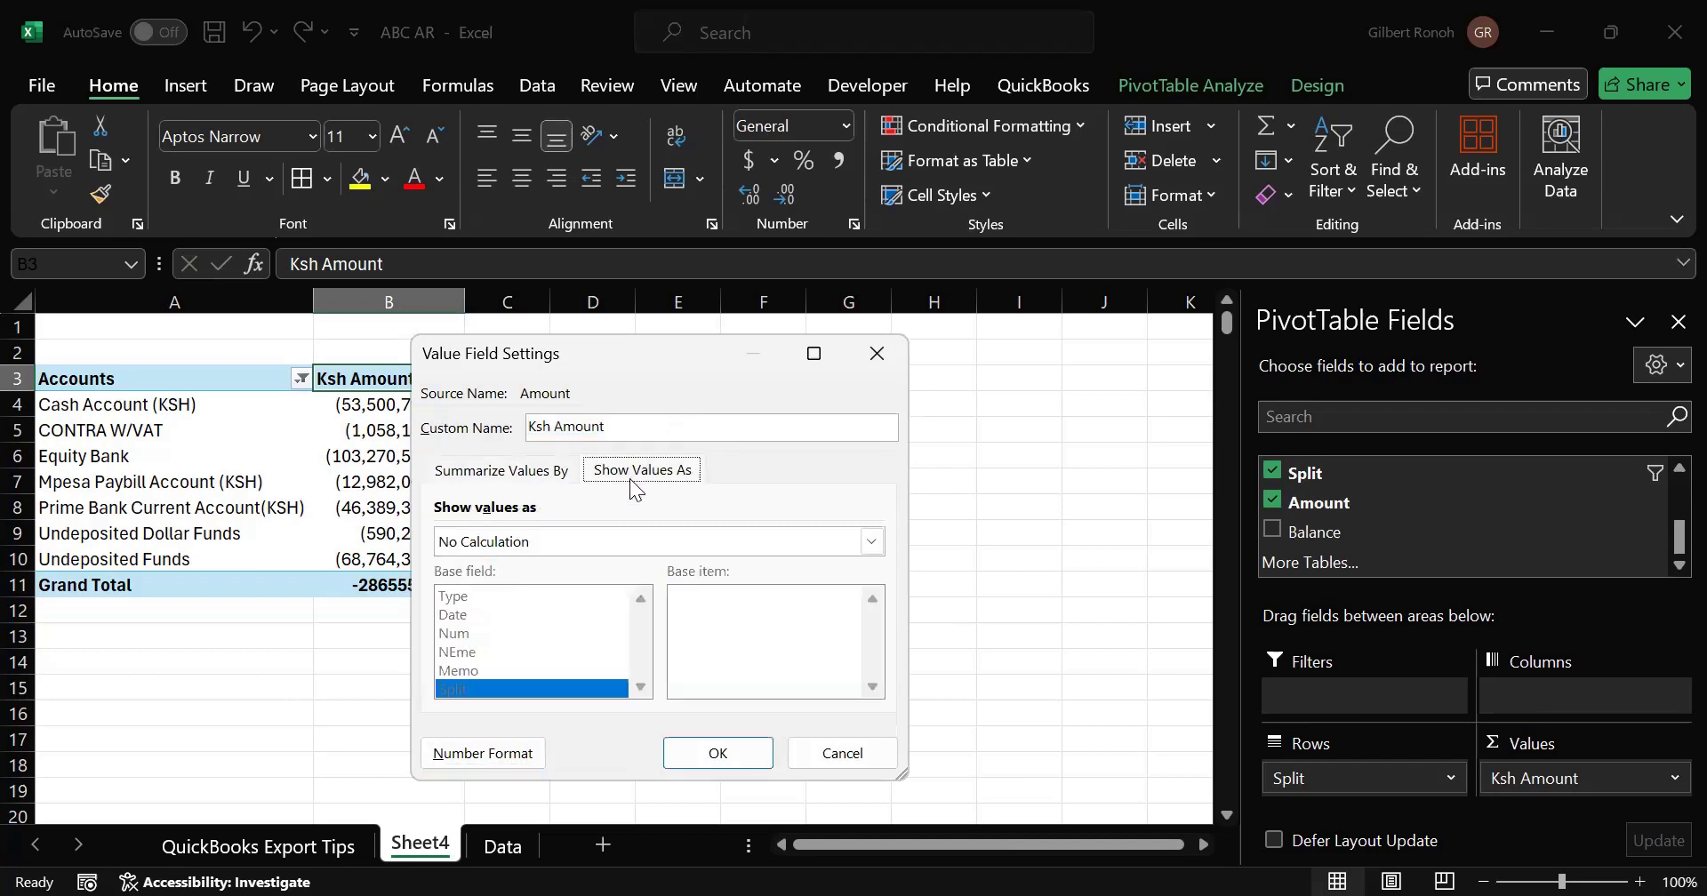
click(601, 547)
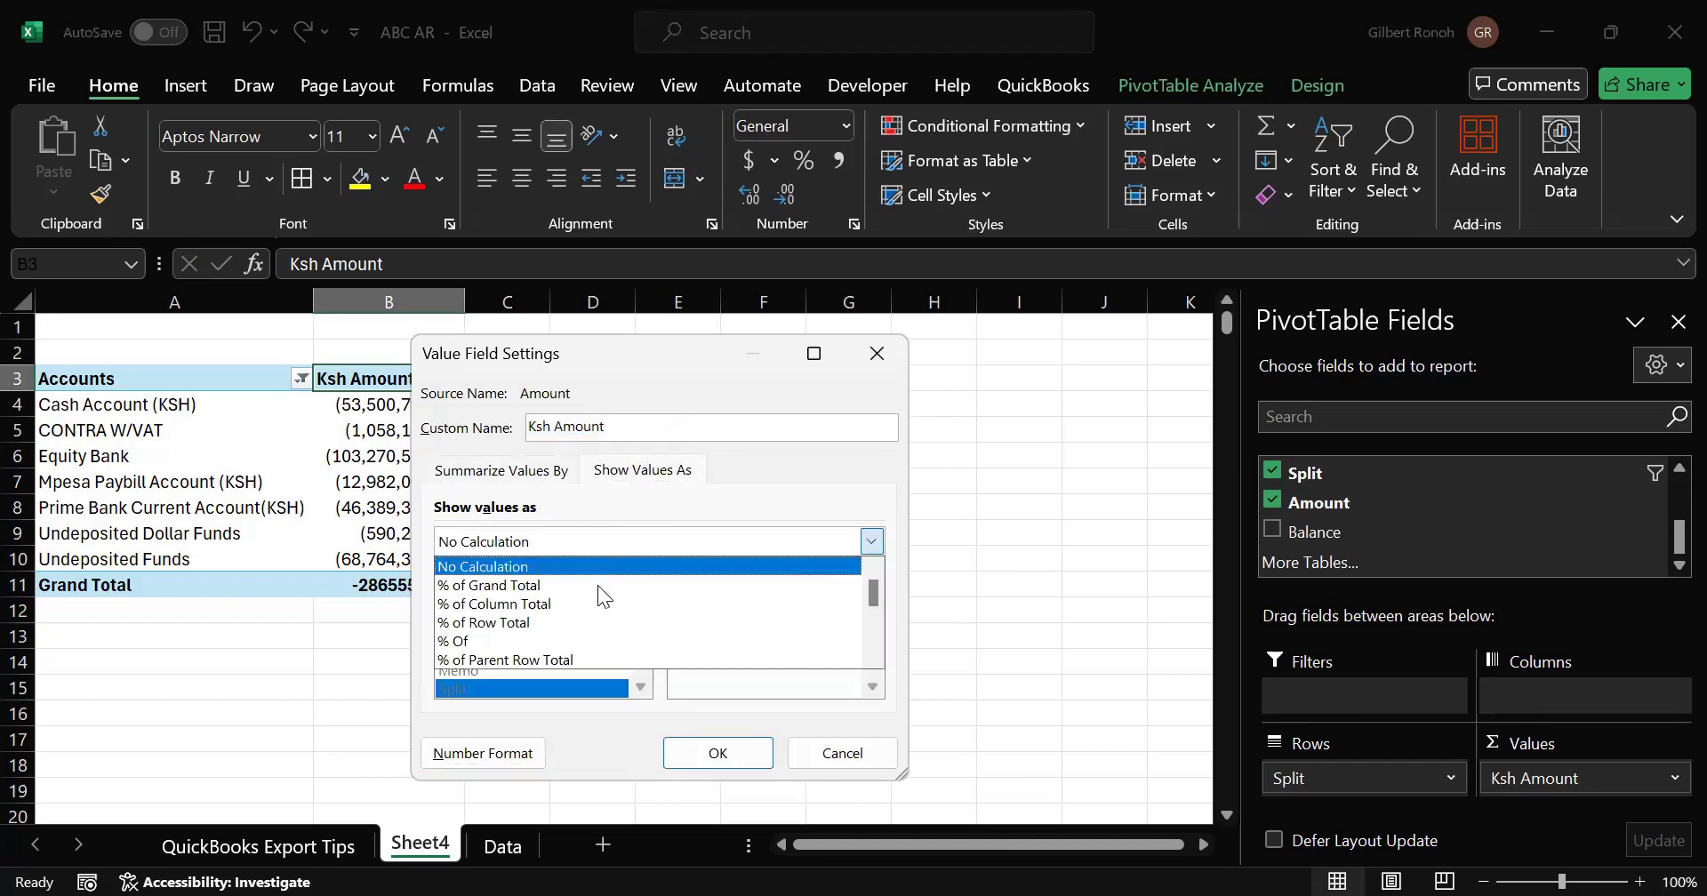
drag(872, 588, 860, 676)
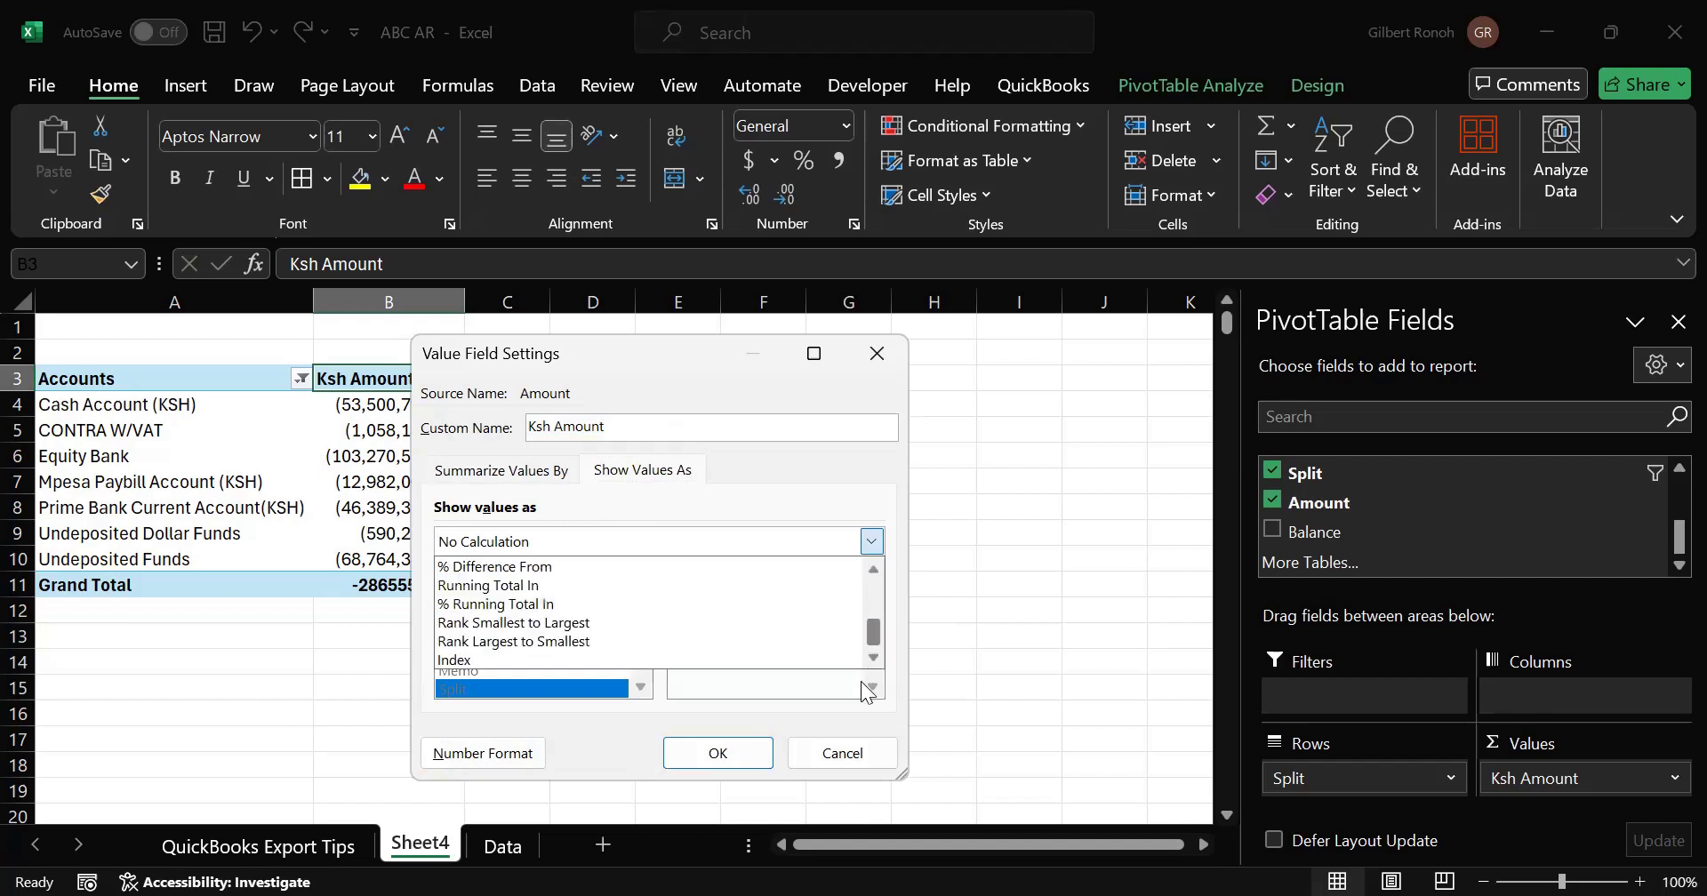
scroll(858, 608, up, 2)
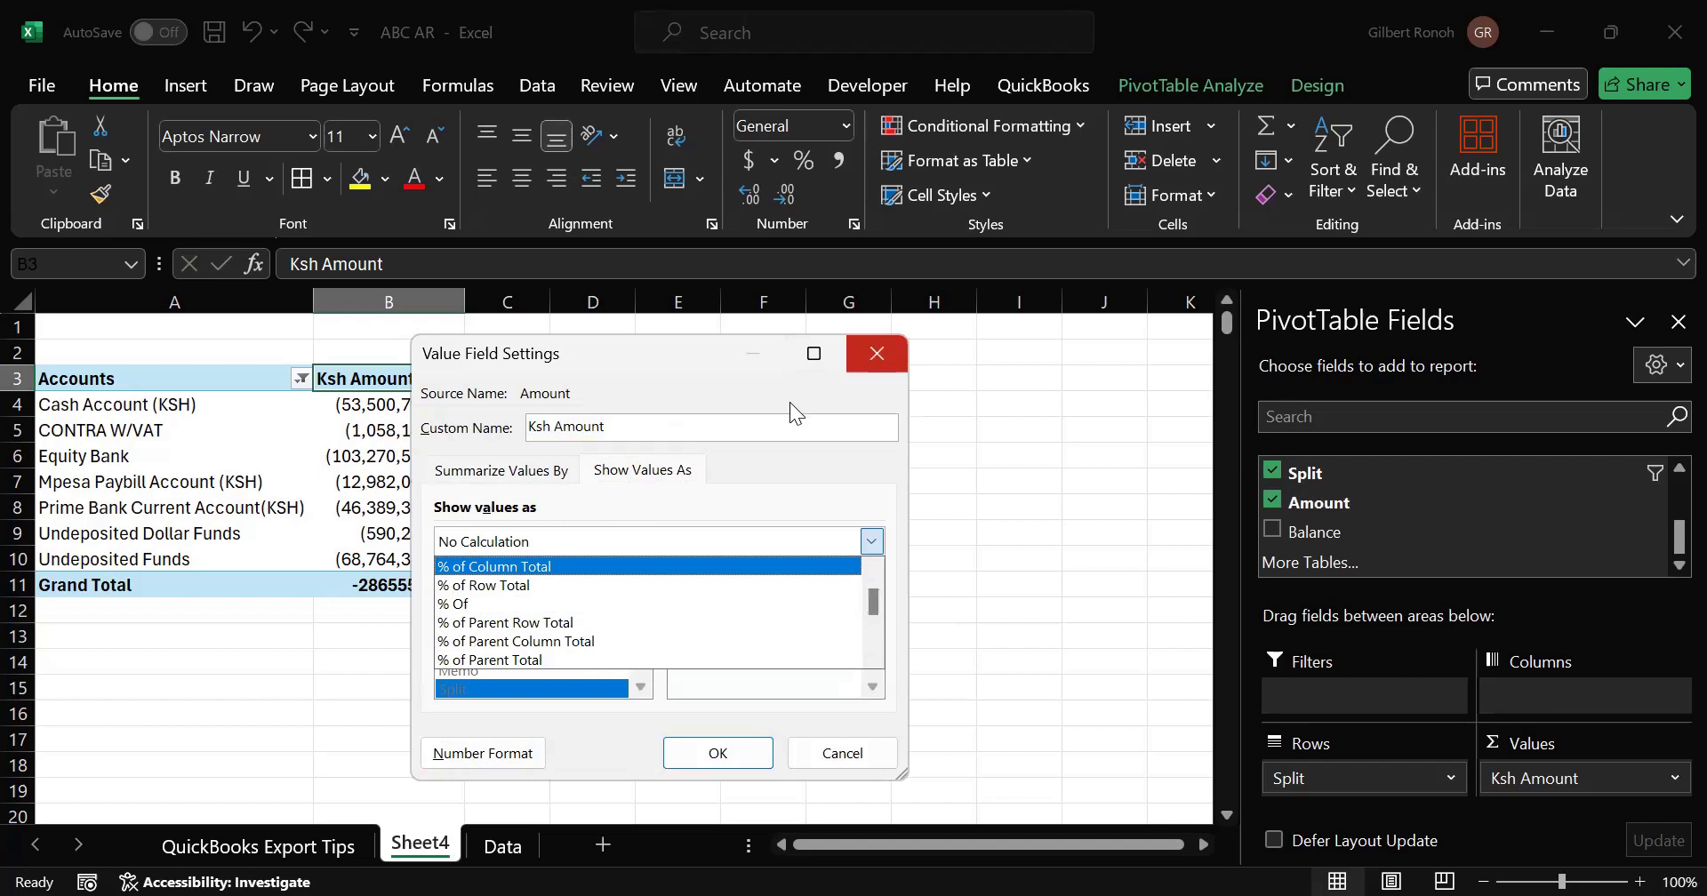
click(884, 351)
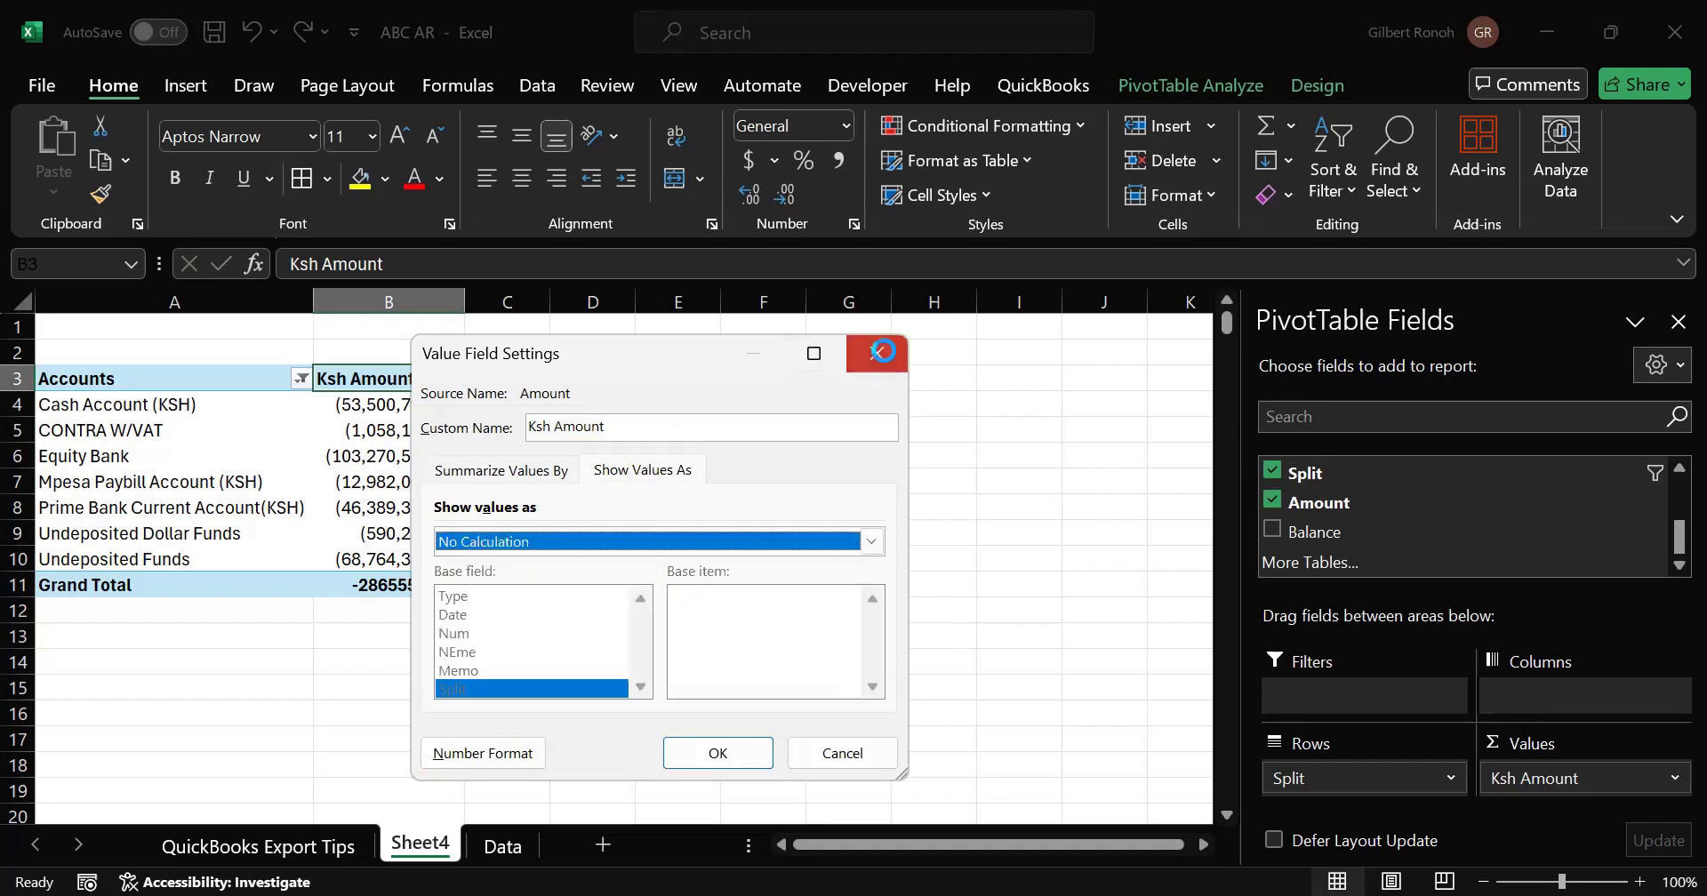
key(Return)
Step: Try to delete the Cash Account (KSH) amount in B4 of the PivotTable
click(395, 407)
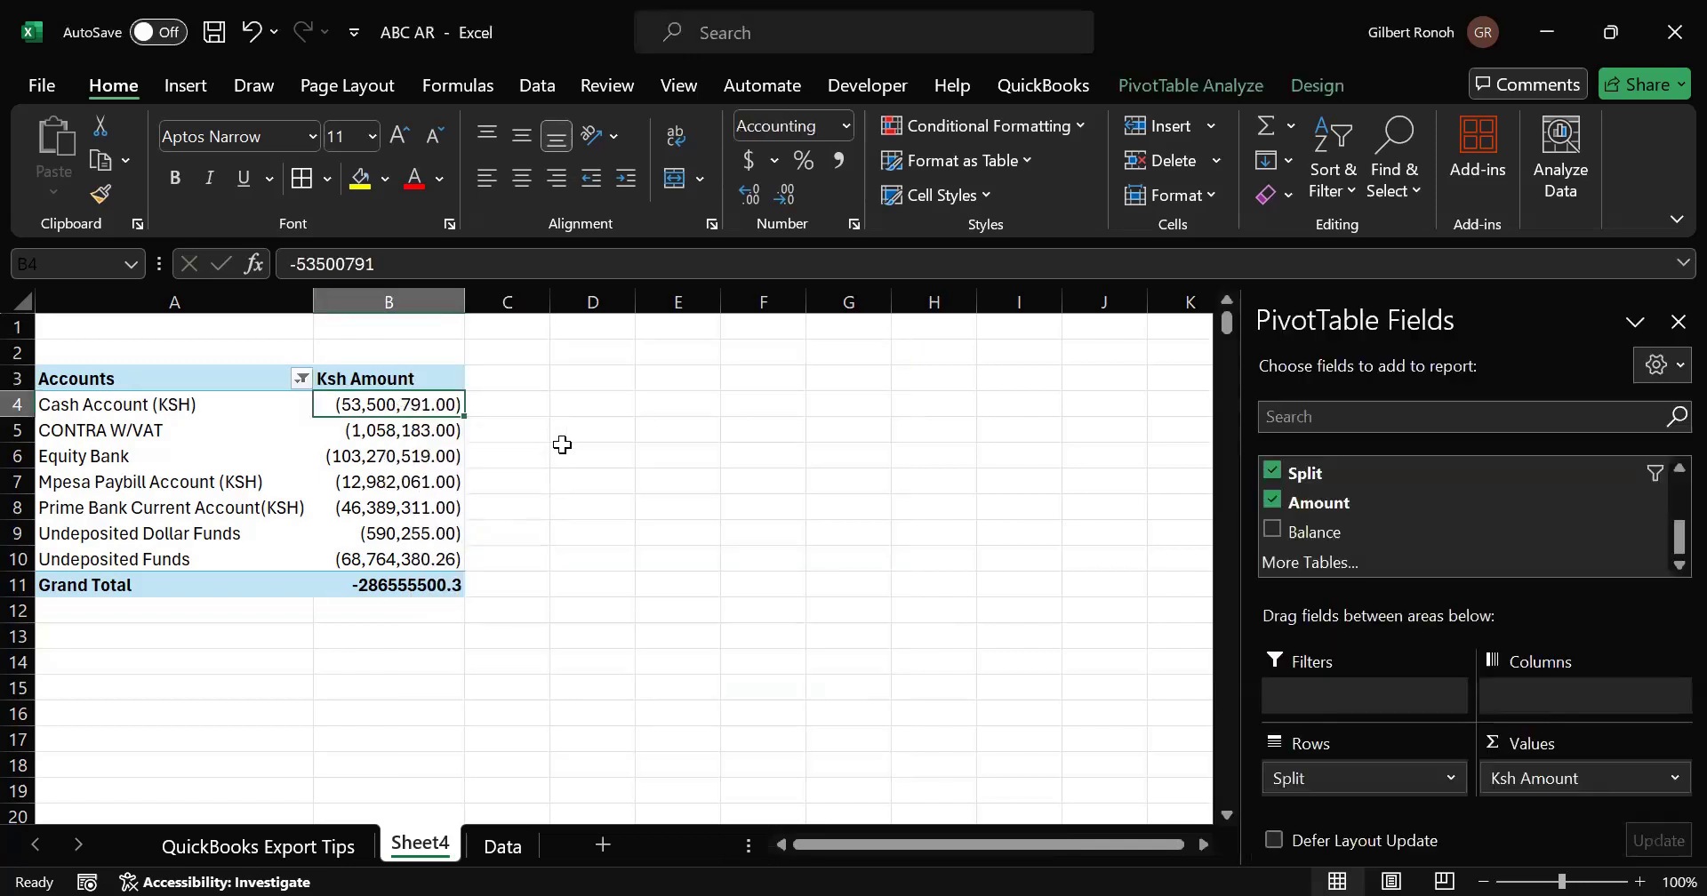
click(574, 601)
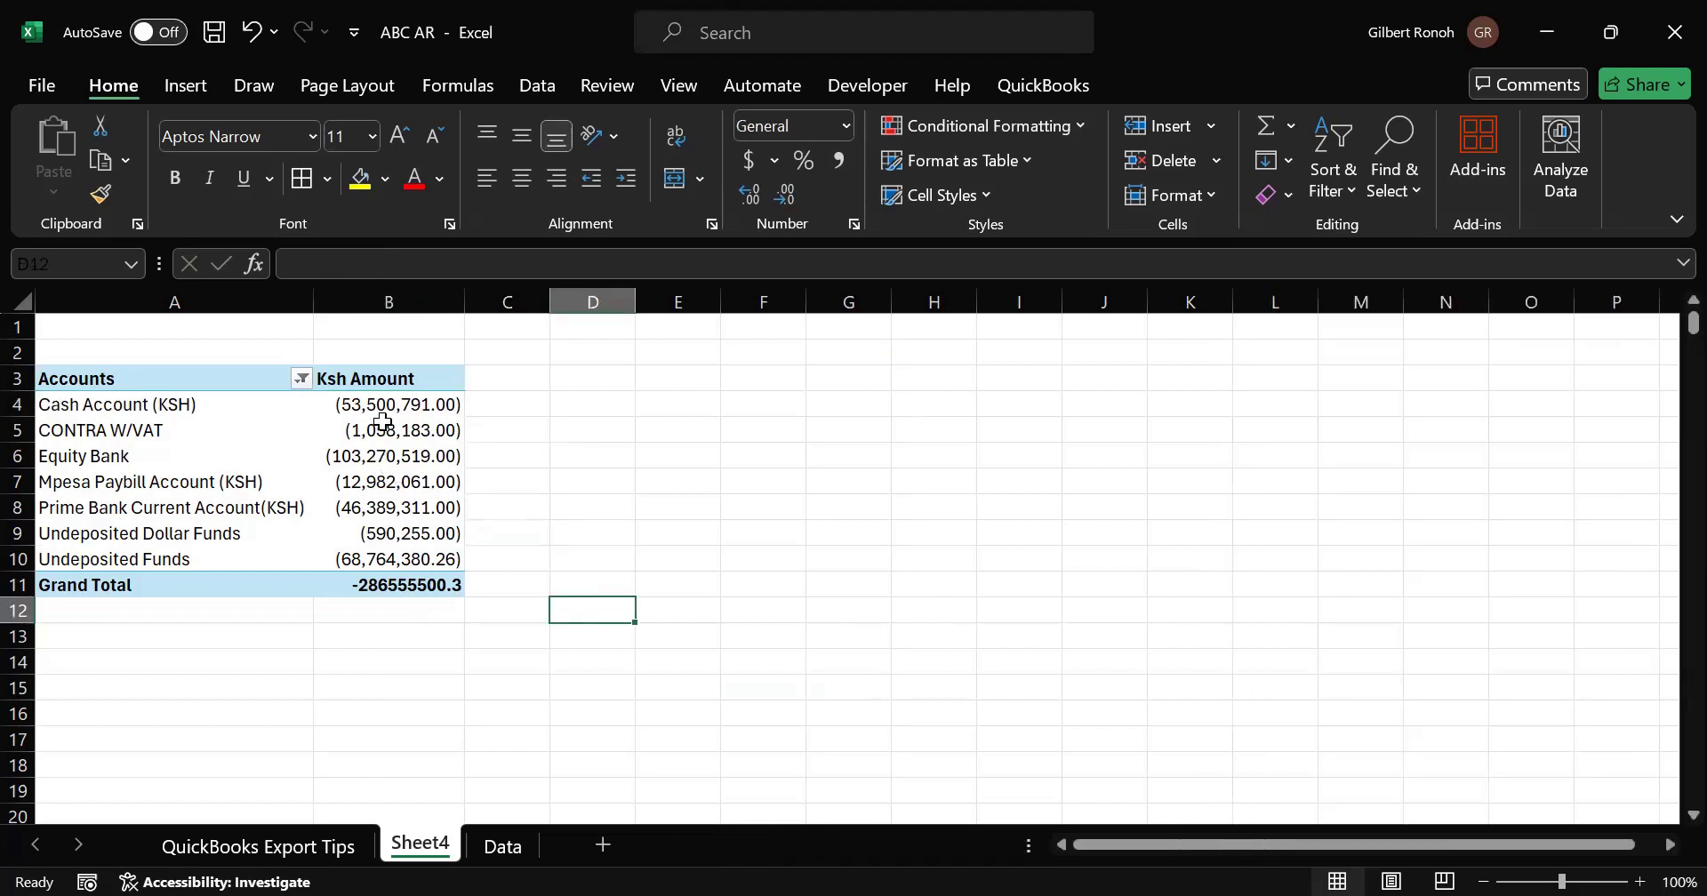
click(382, 407)
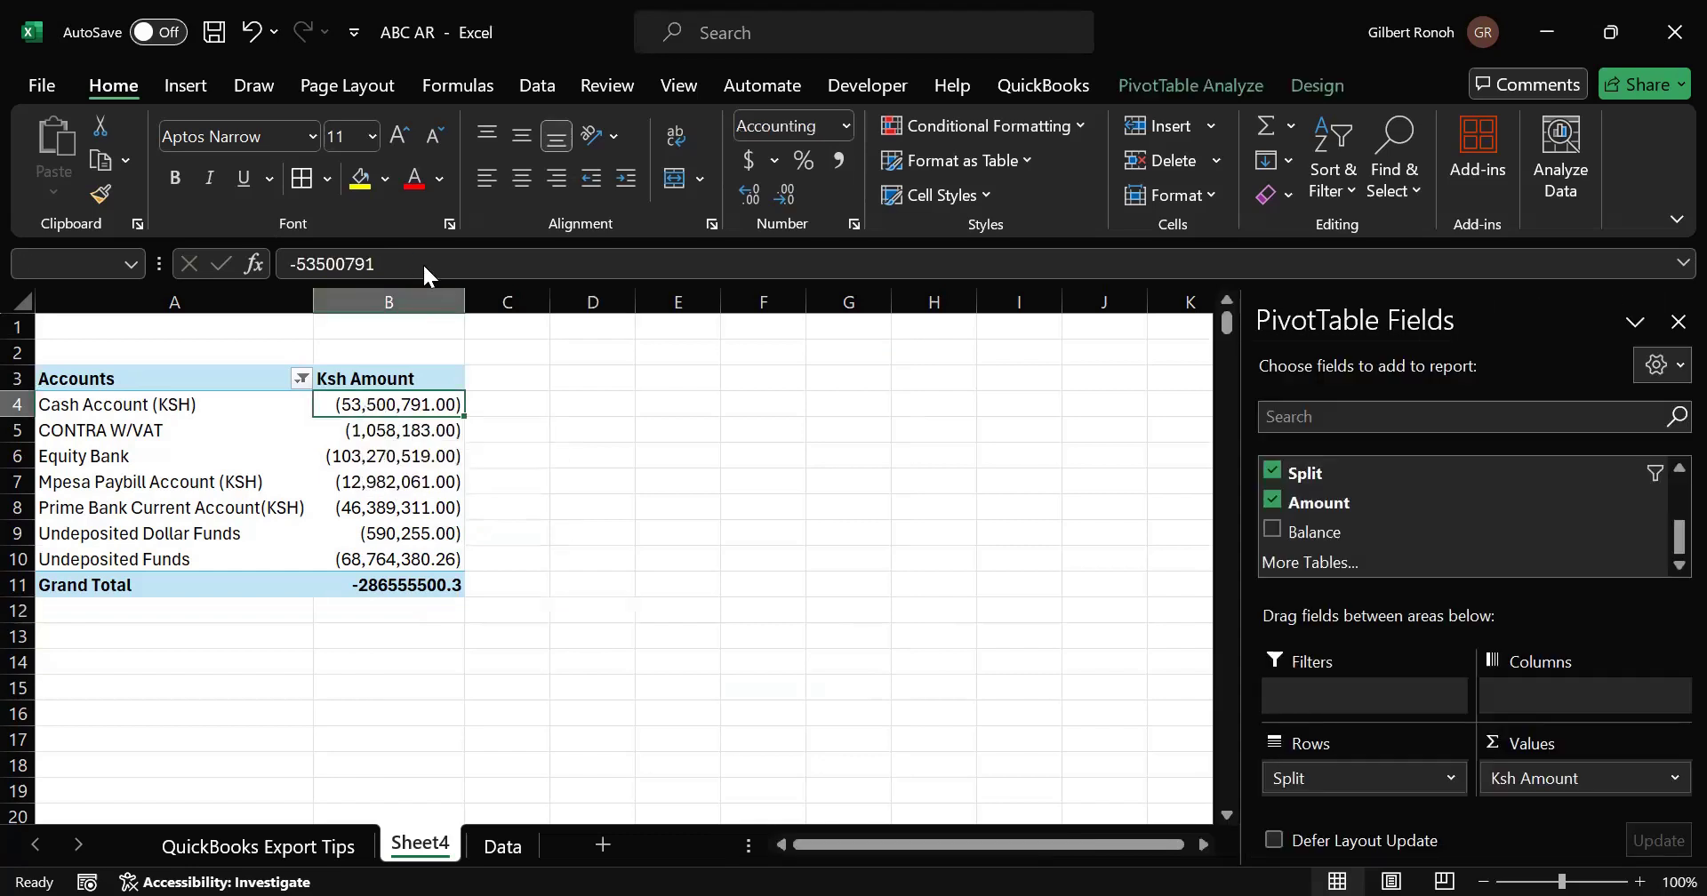
key(Delete)
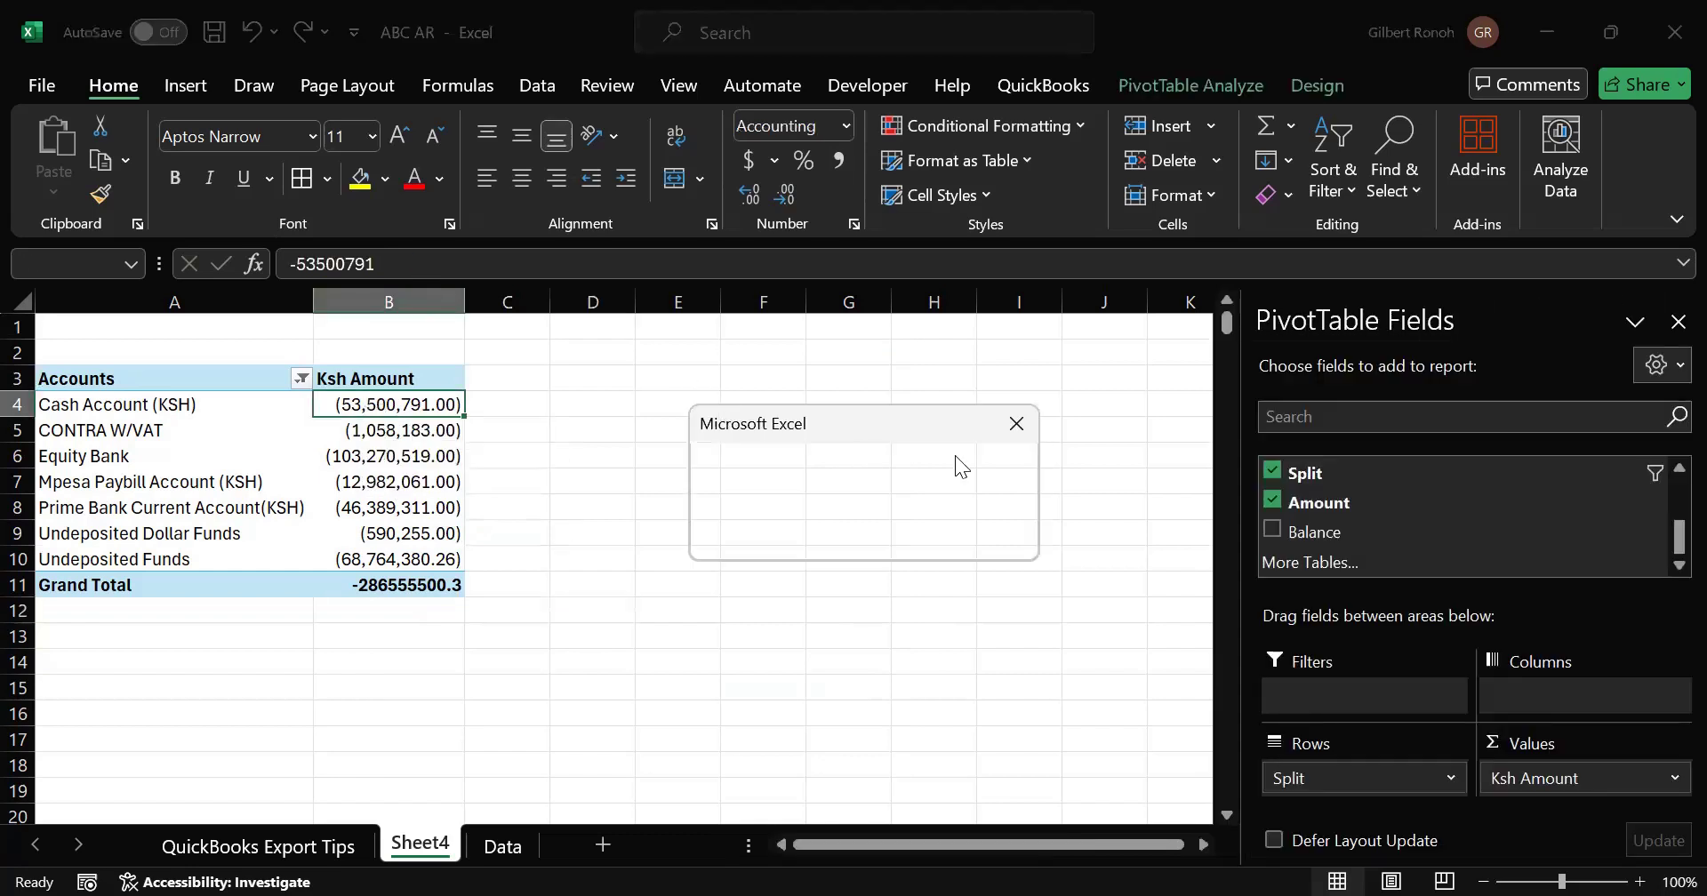
click(1024, 425)
click(610, 484)
click(392, 407)
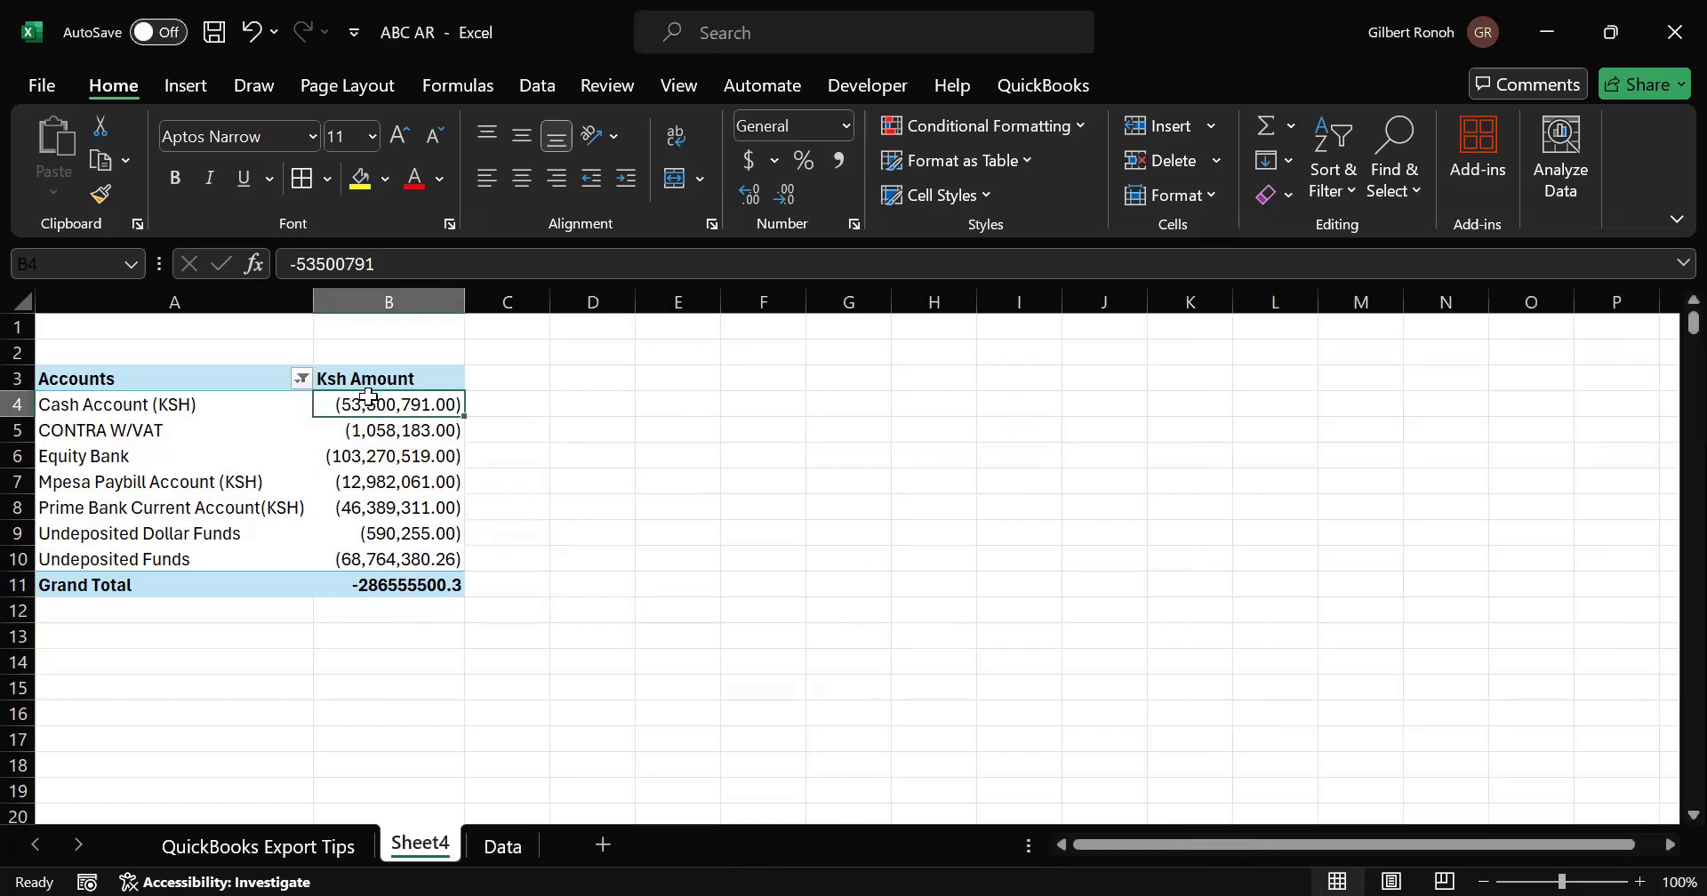
key(Delete)
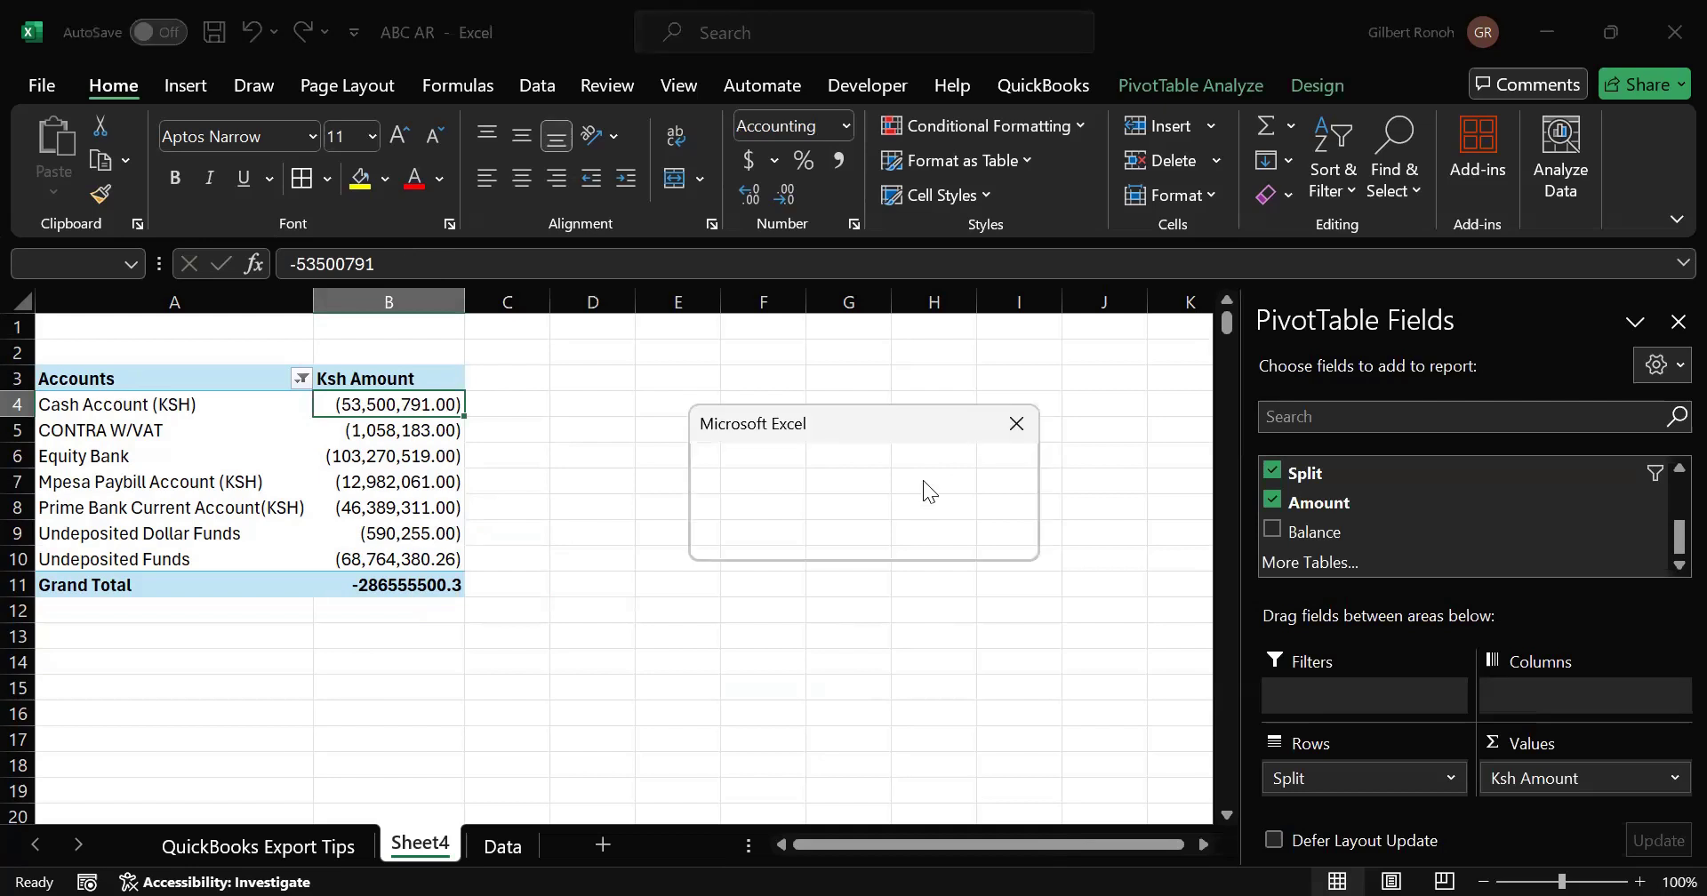
click(1016, 425)
Step: Try to delete all the account amounts in B4:B10 of the PivotTable together
click(386, 482)
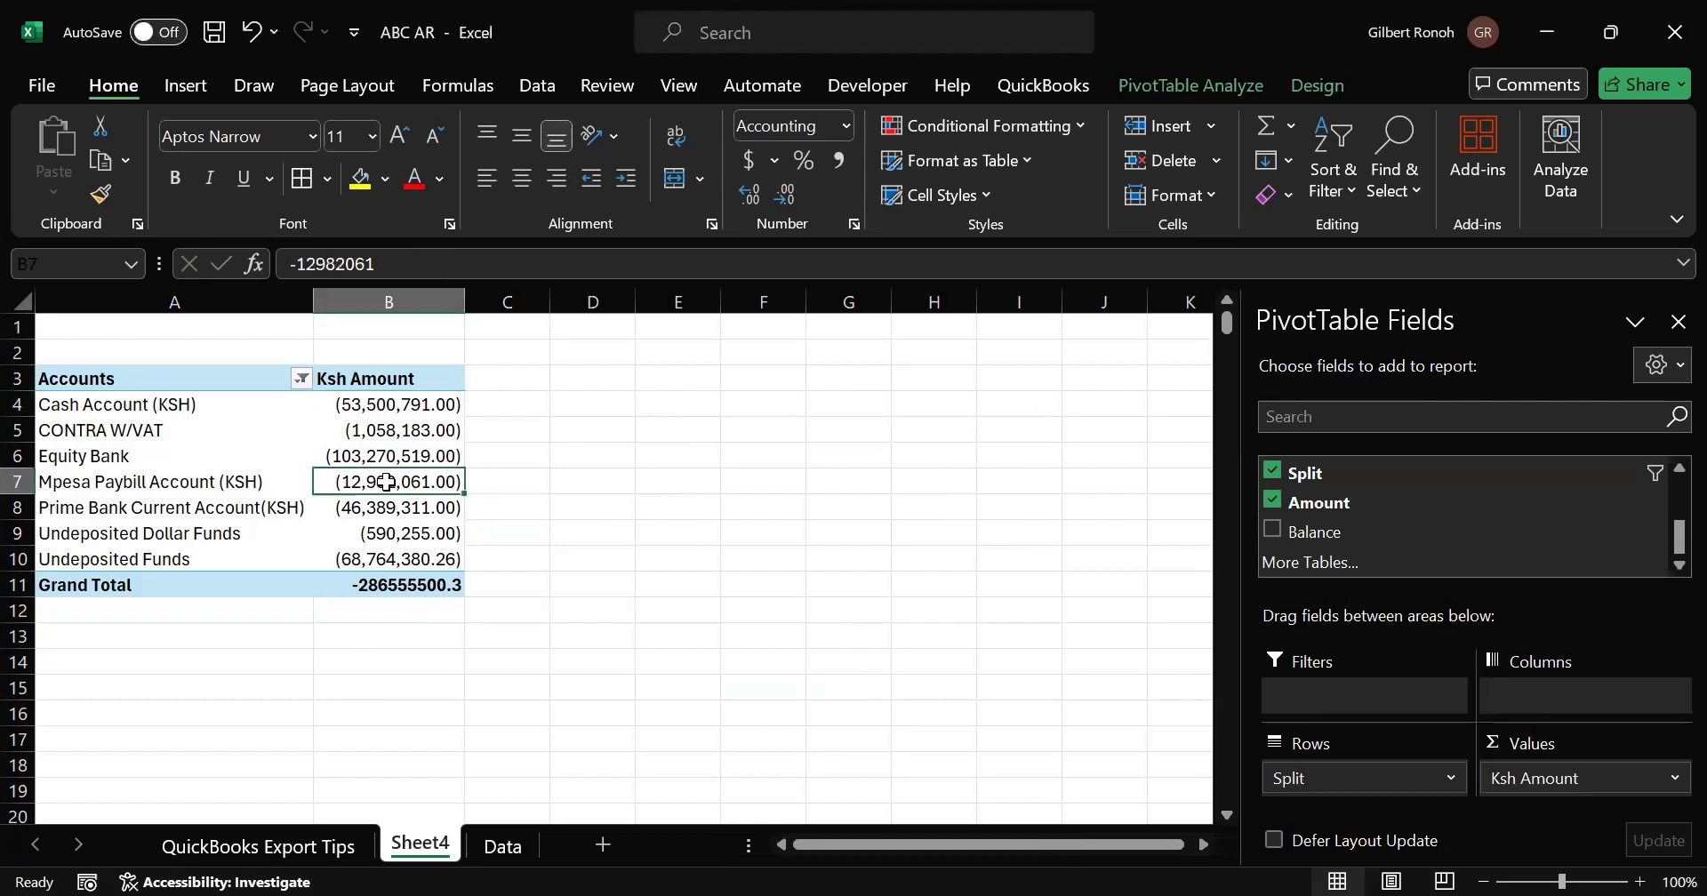
click(382, 408)
drag(386, 504, 387, 555)
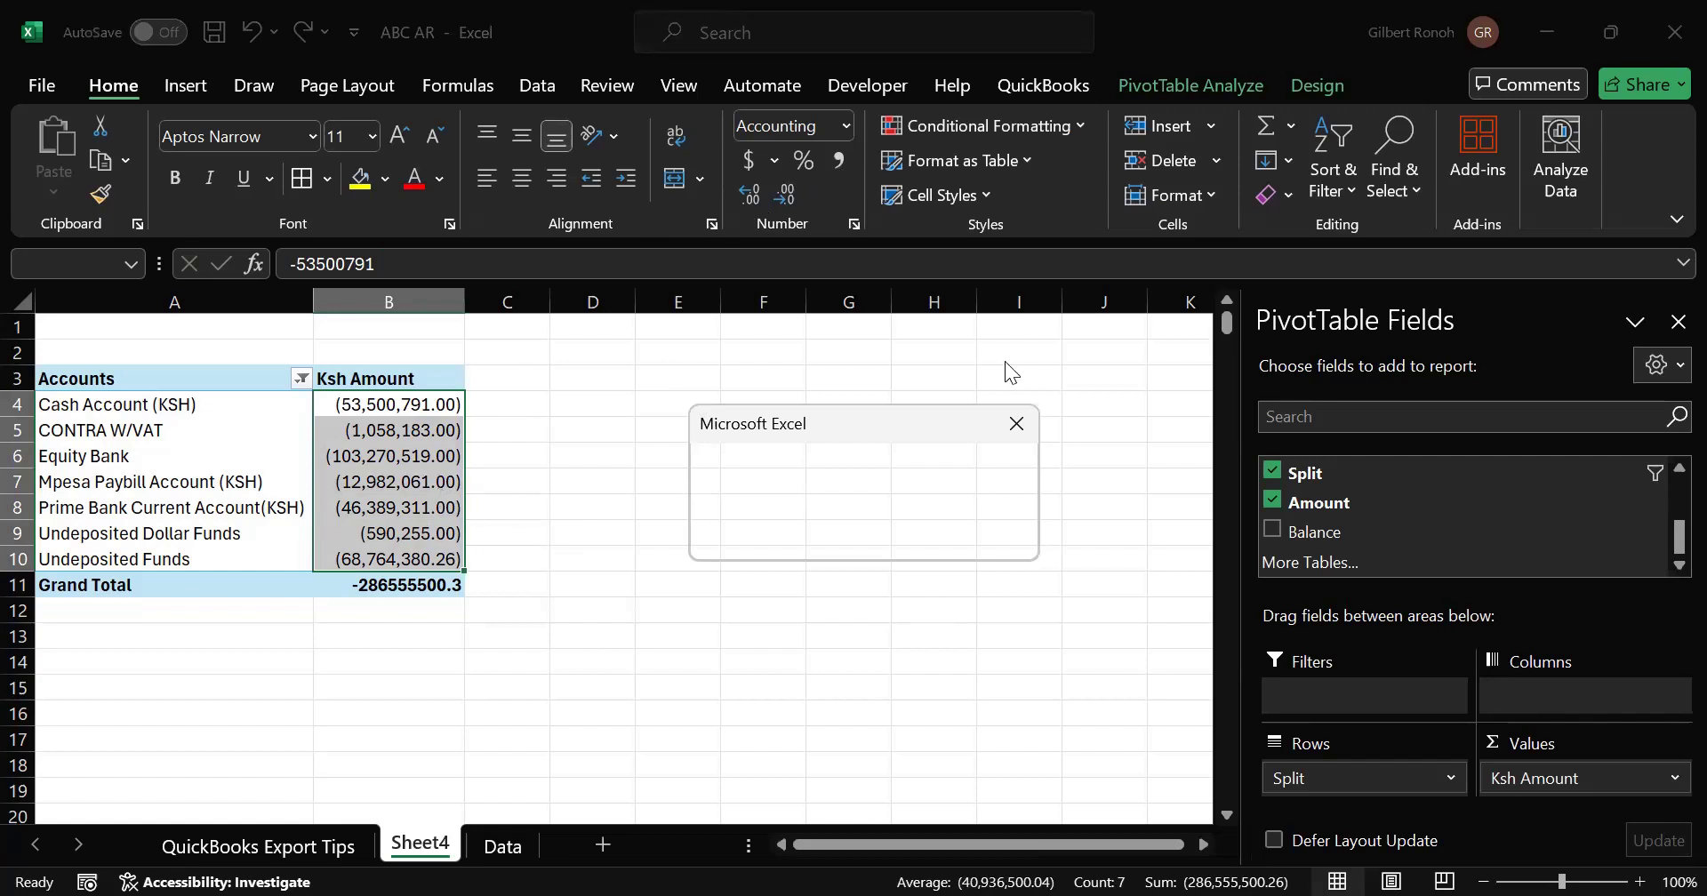
click(1014, 433)
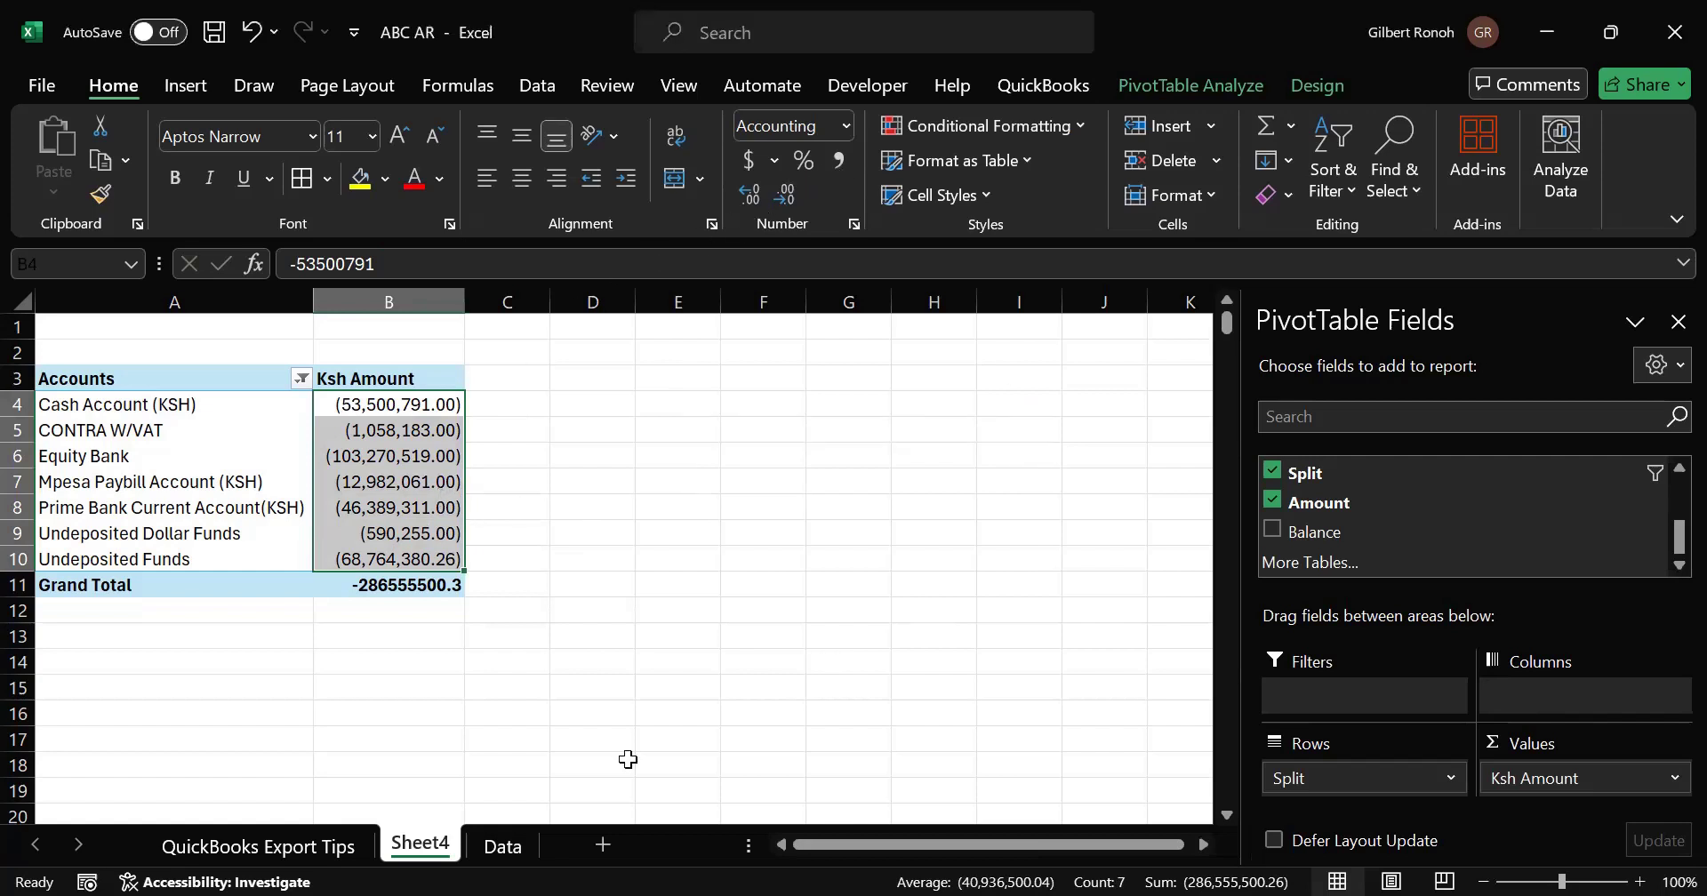
click(623, 763)
click(479, 660)
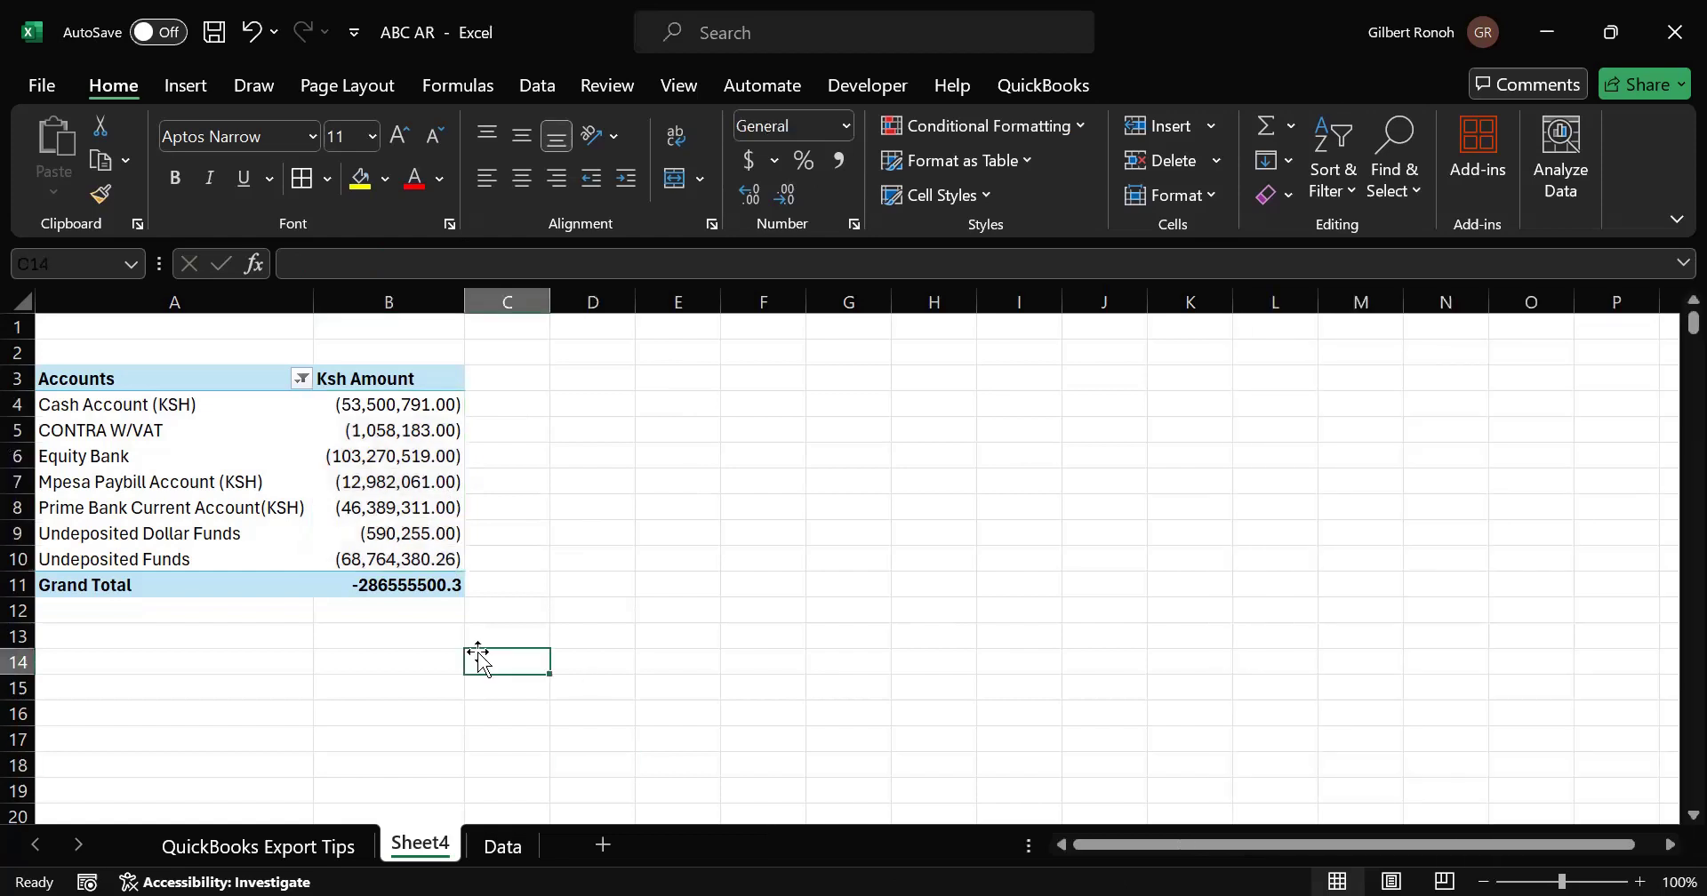
click(193, 457)
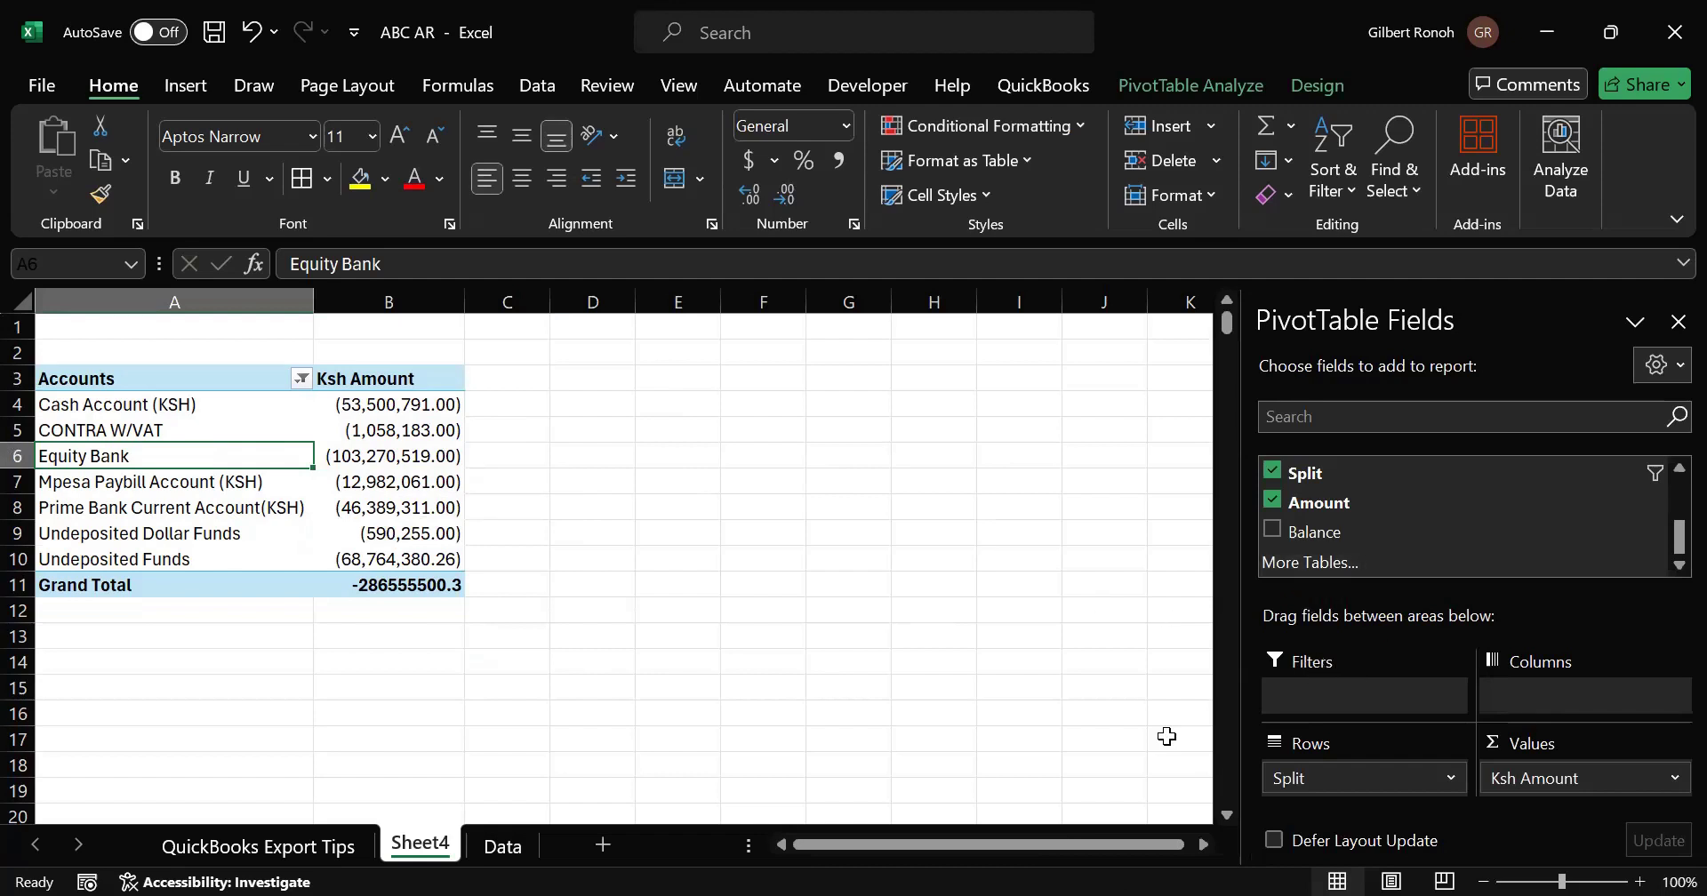
click(542, 525)
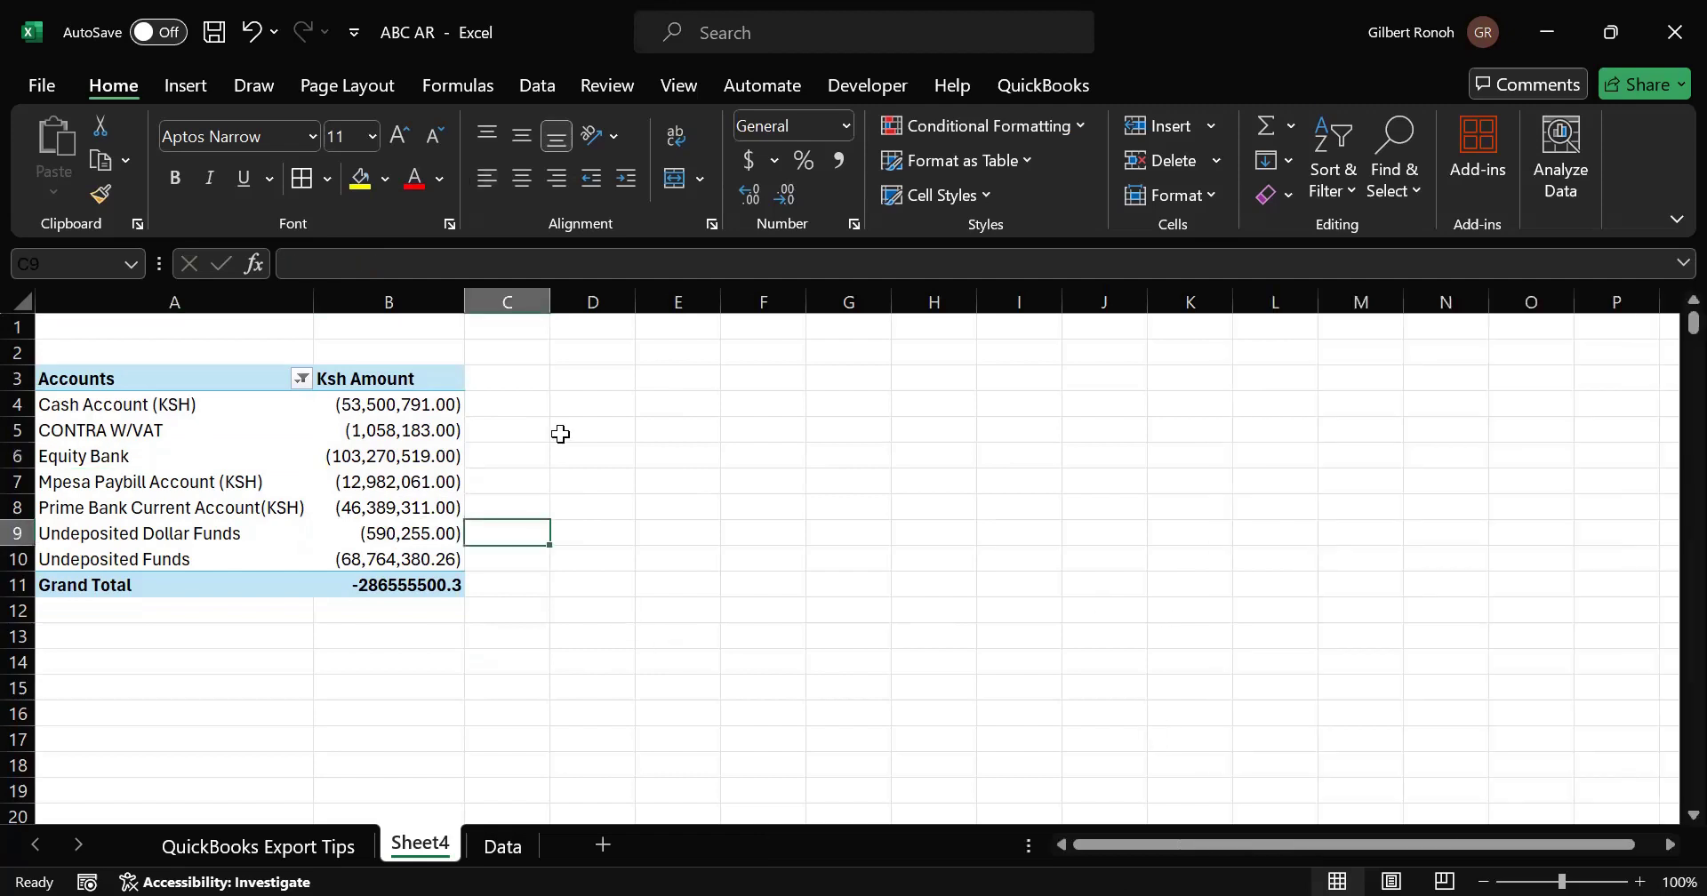
Step: Copy the Ksh Amount heading from B3 into C3 beside the PivotTable
click(511, 397)
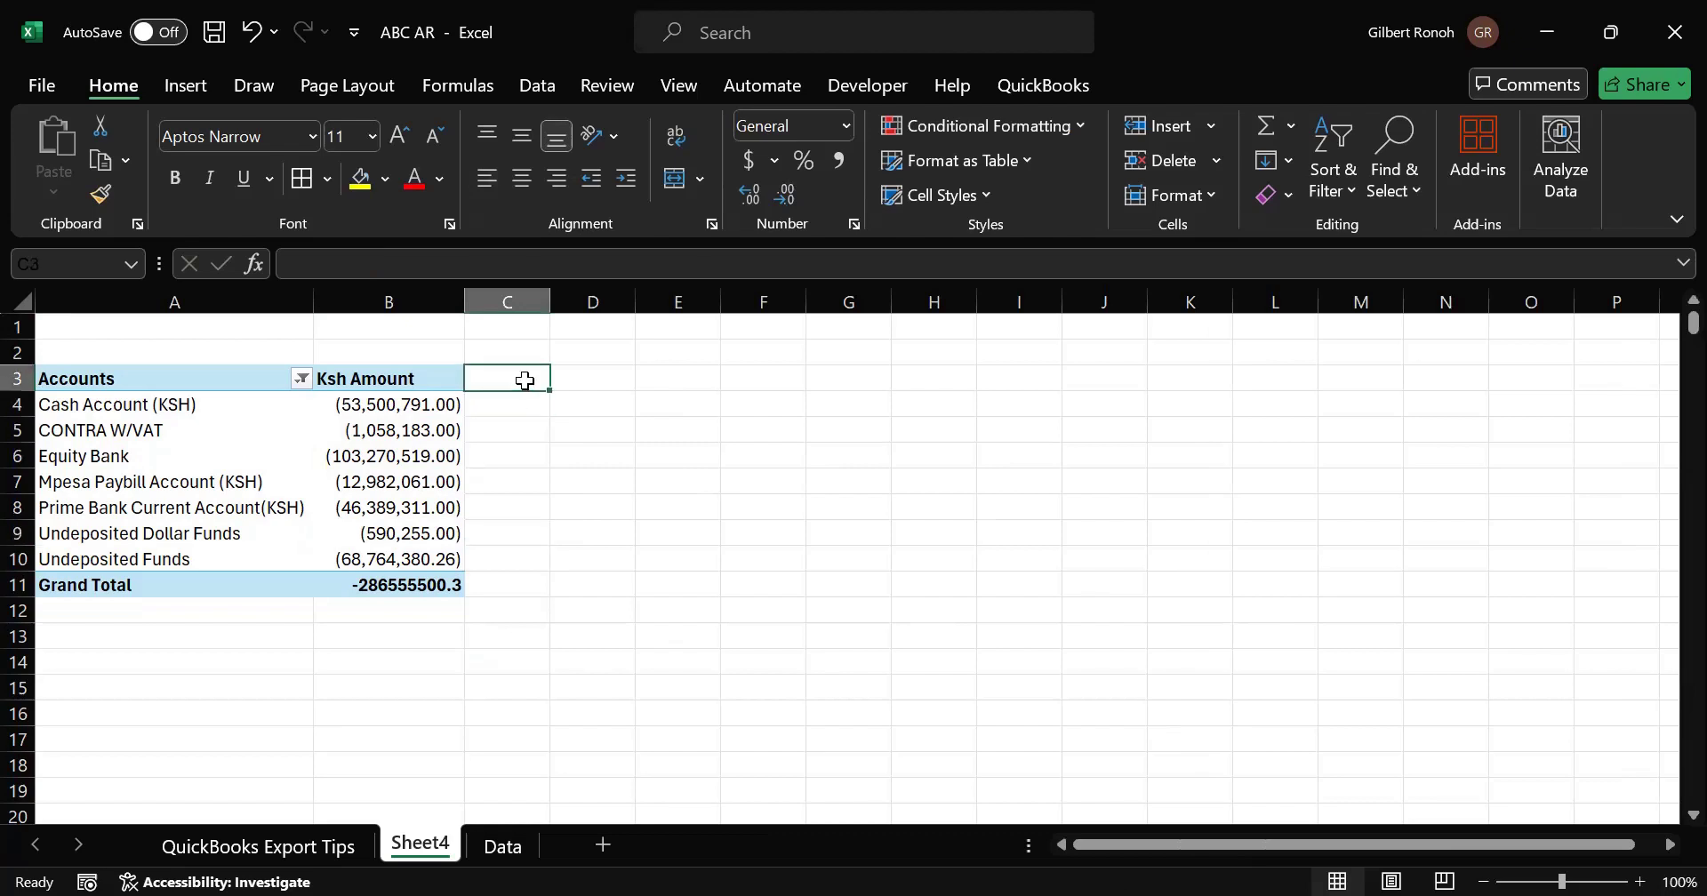
click(407, 379)
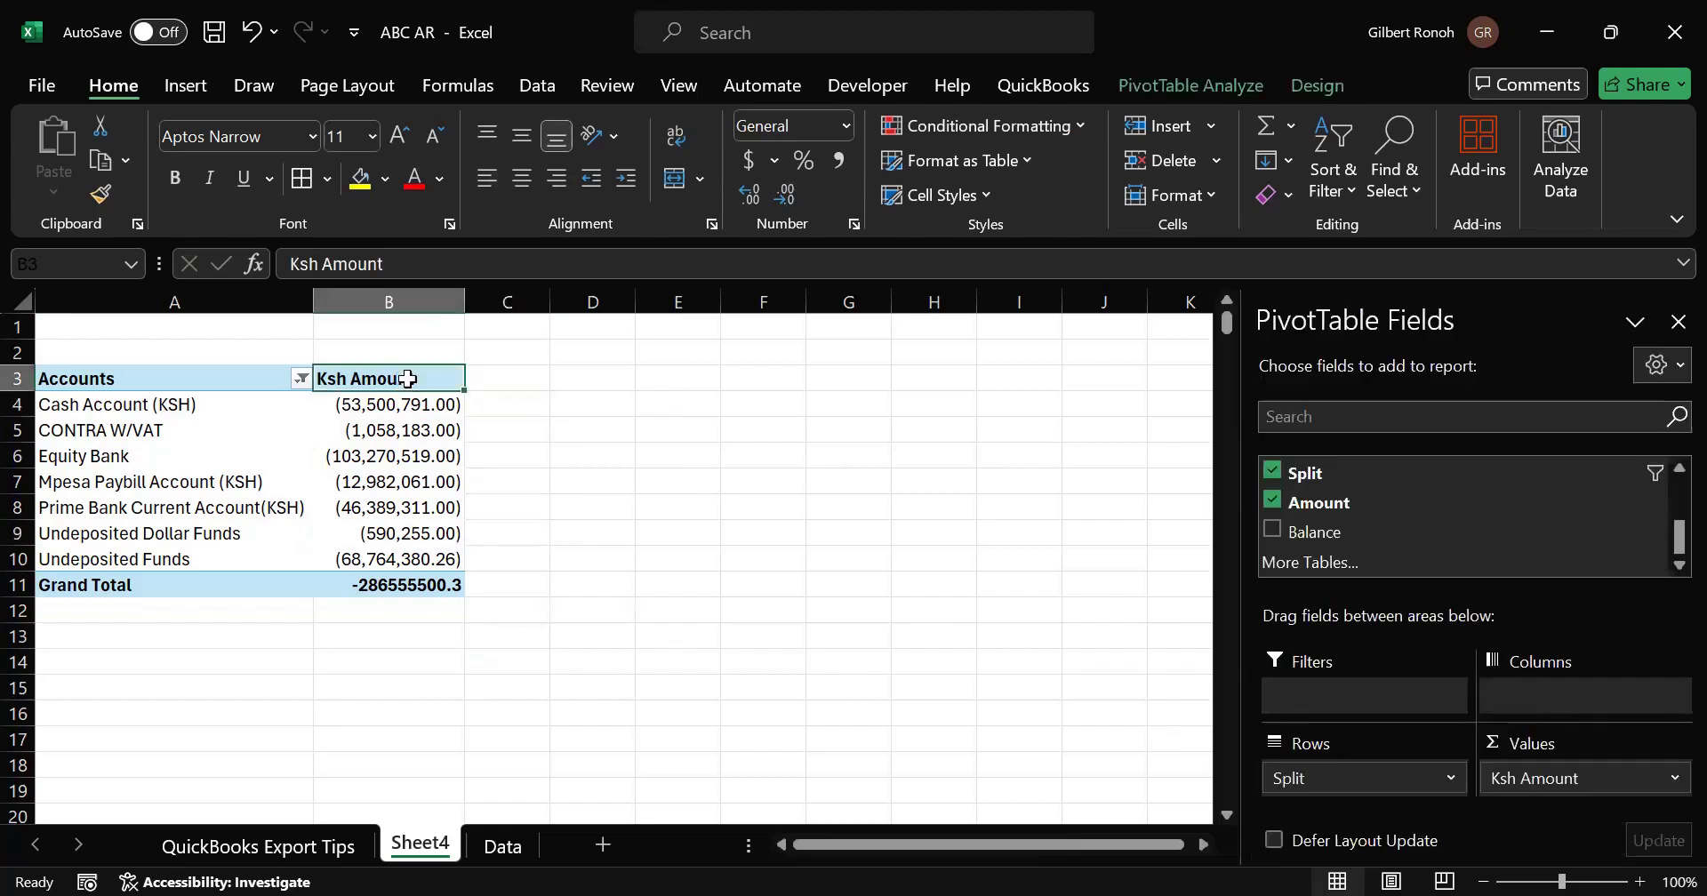
key(ctrl+c)
click(499, 376)
key(ctrl+v)
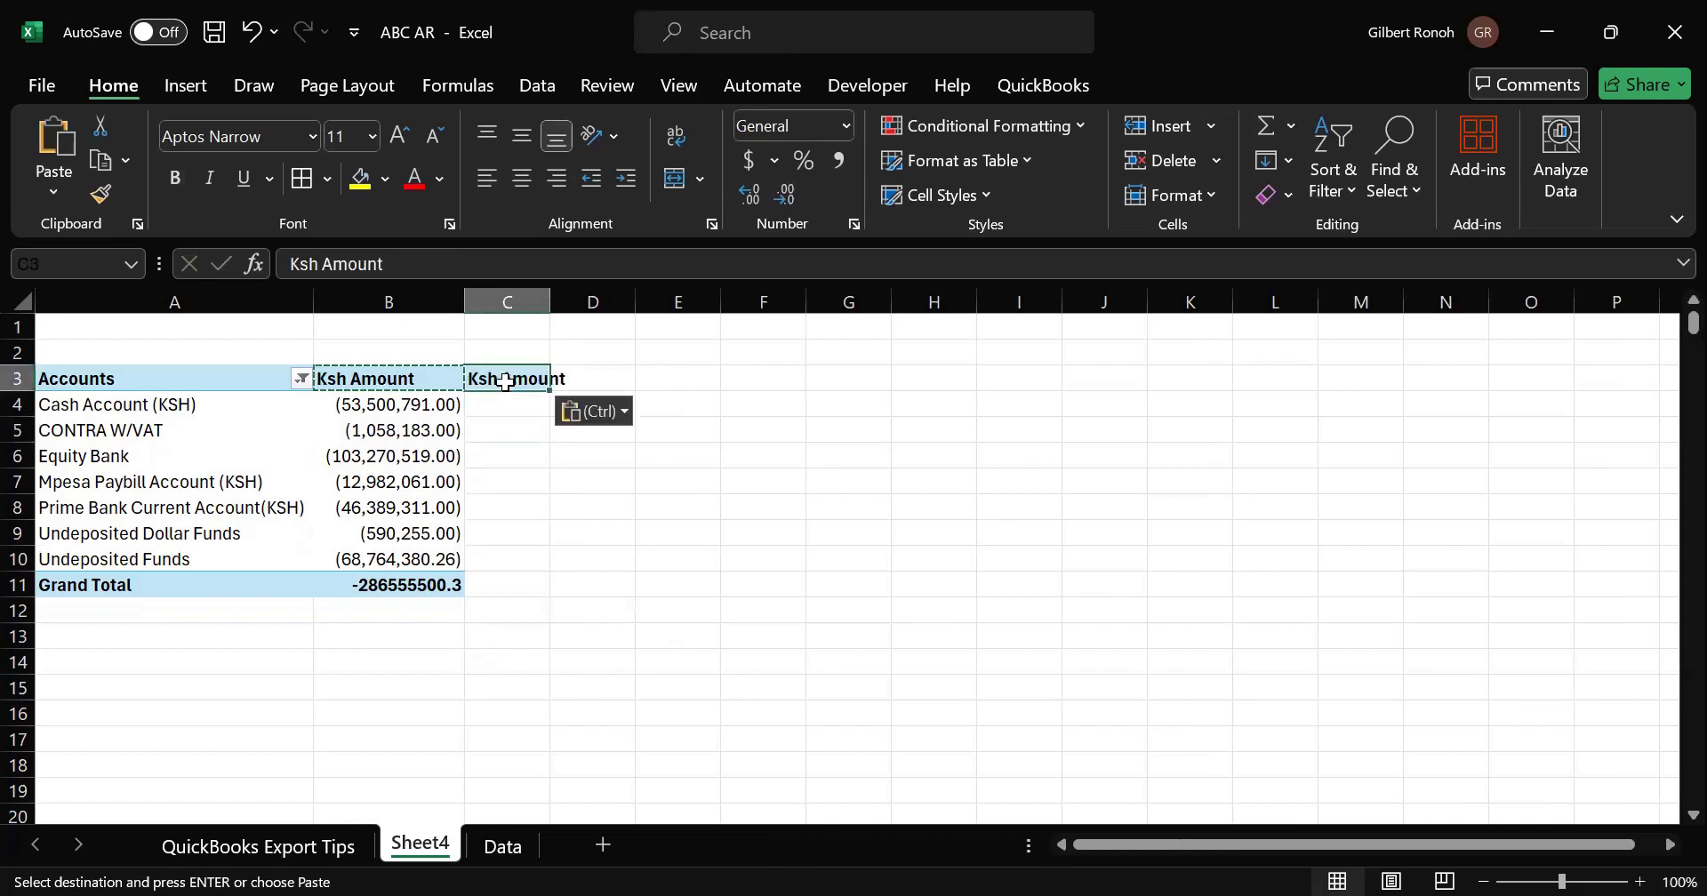
Step: Open the value field settings of Ksh Amount and review the available Show Values As calculations
click(430, 503)
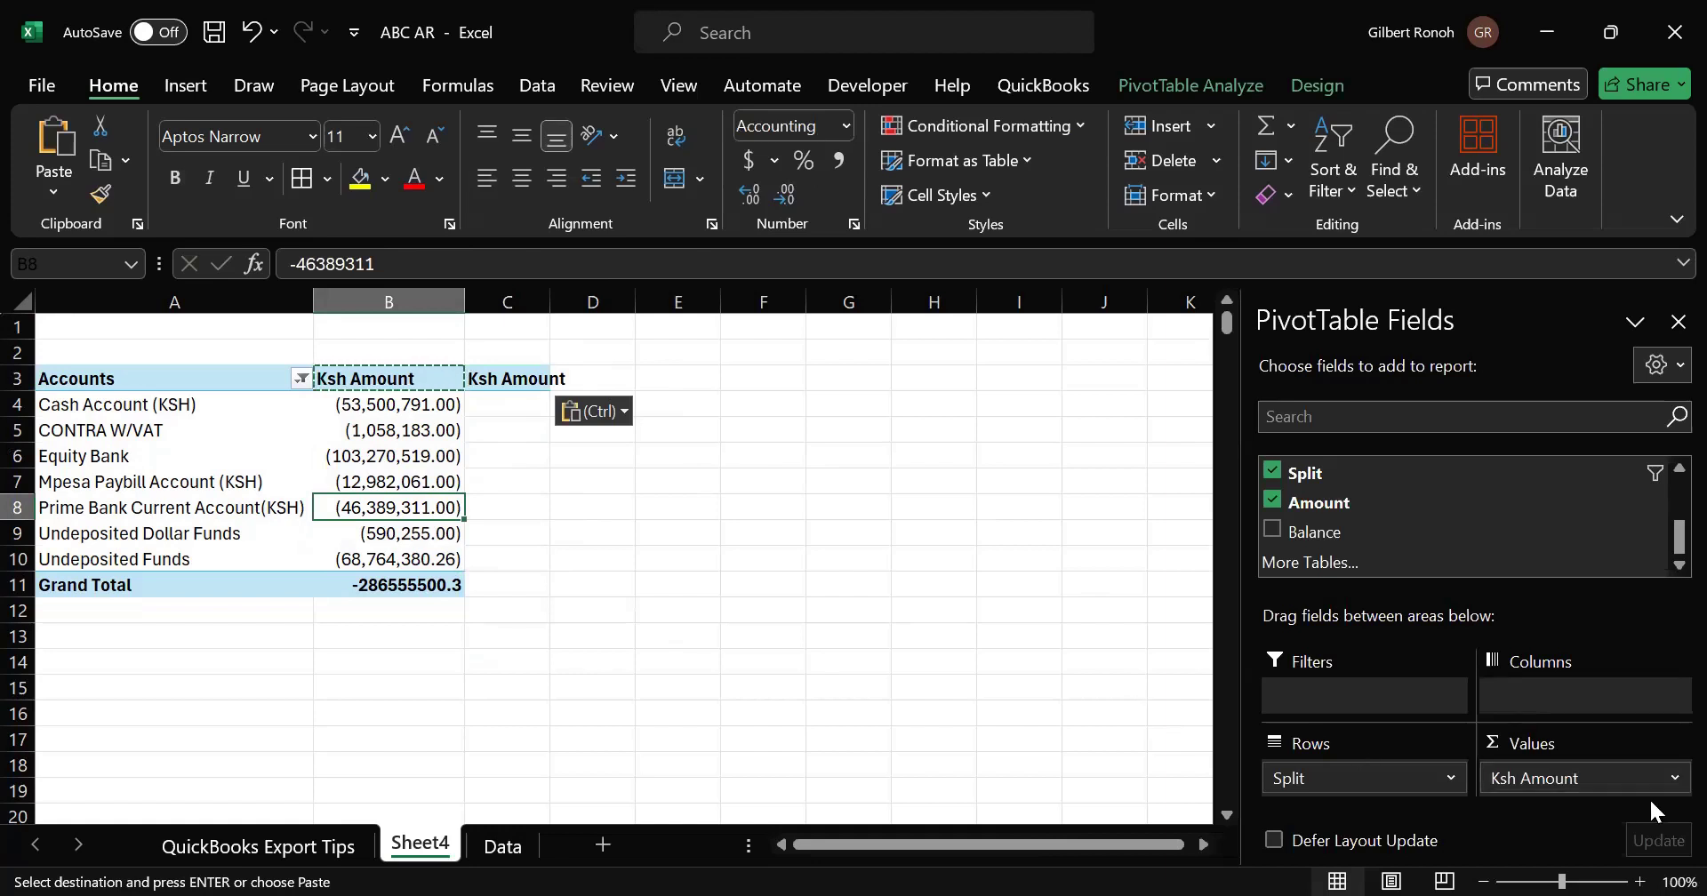
click(516, 381)
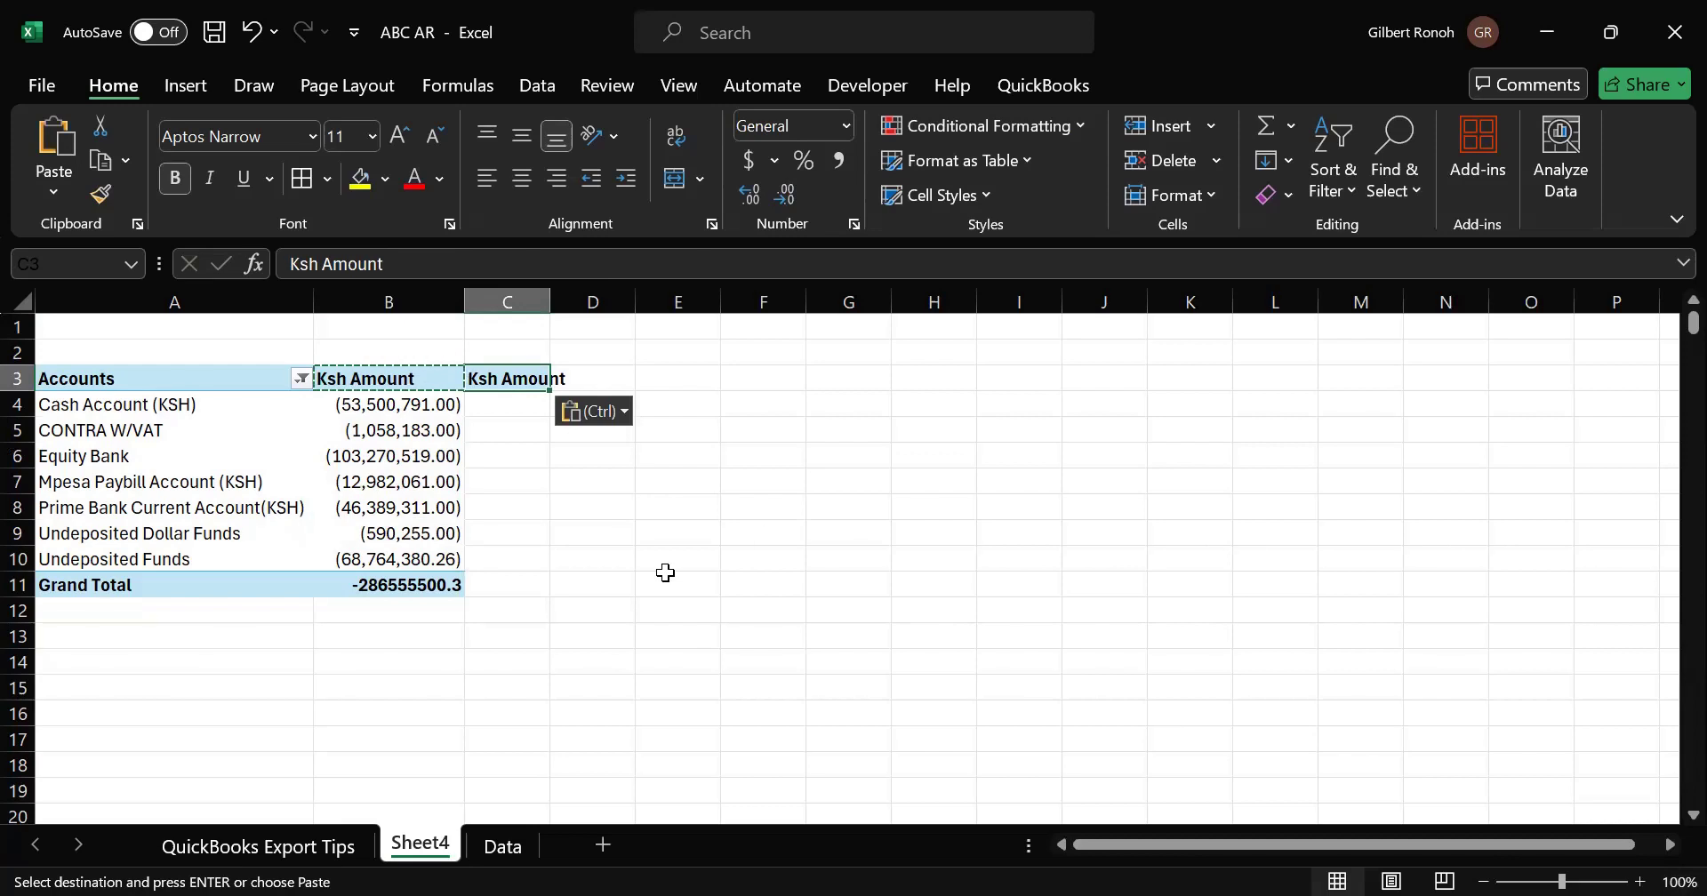
click(404, 482)
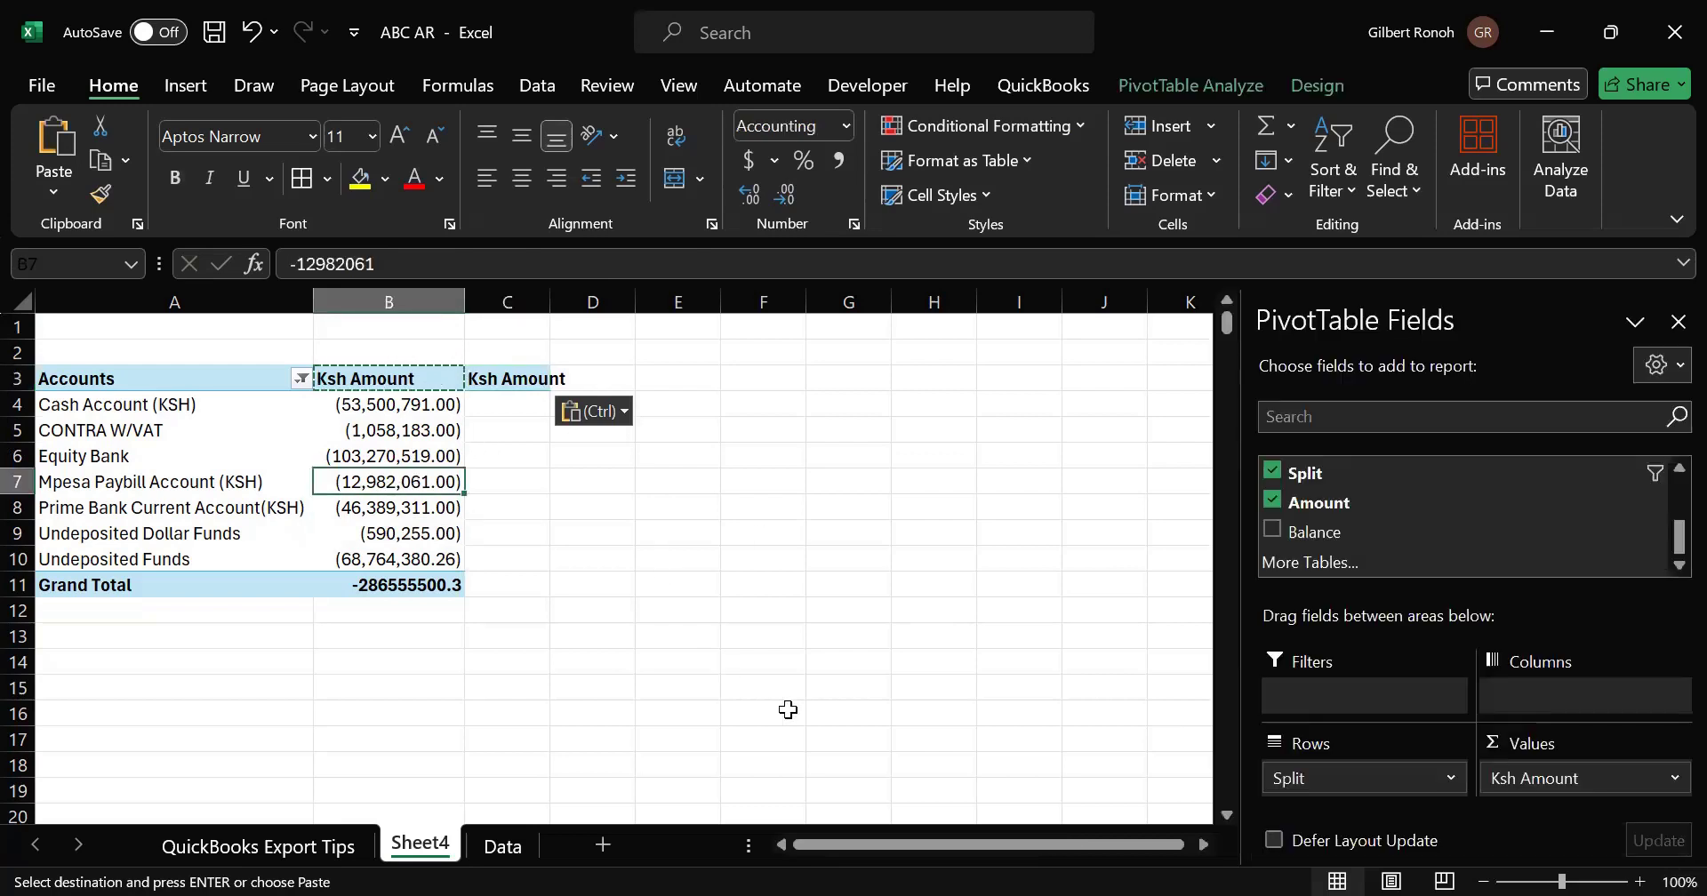
click(1671, 778)
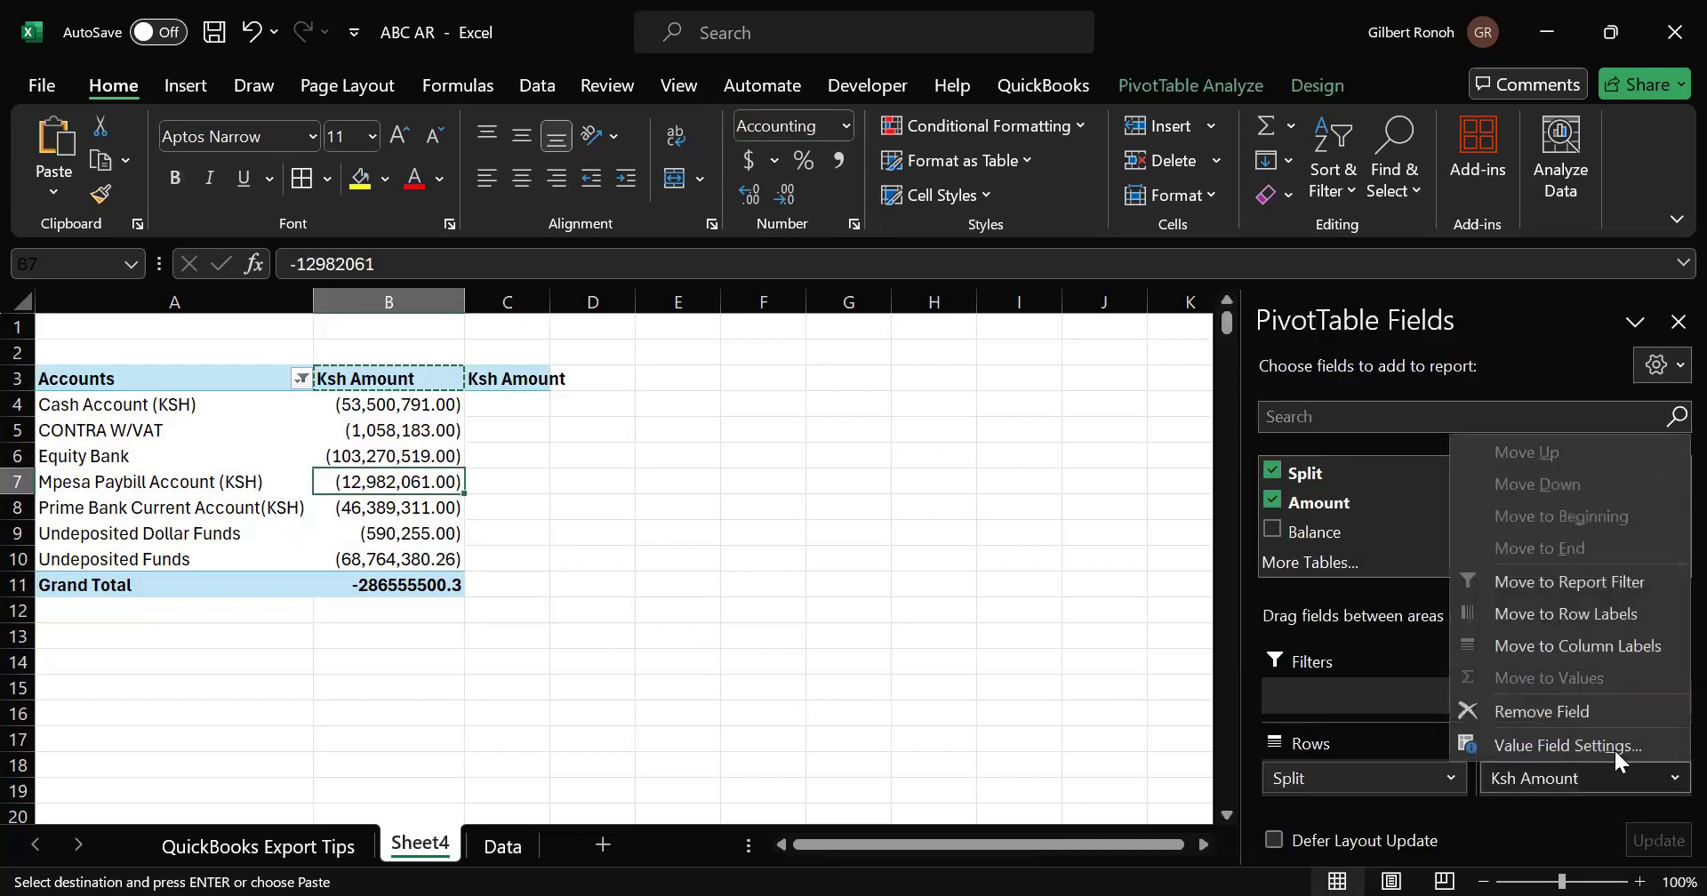
click(1547, 733)
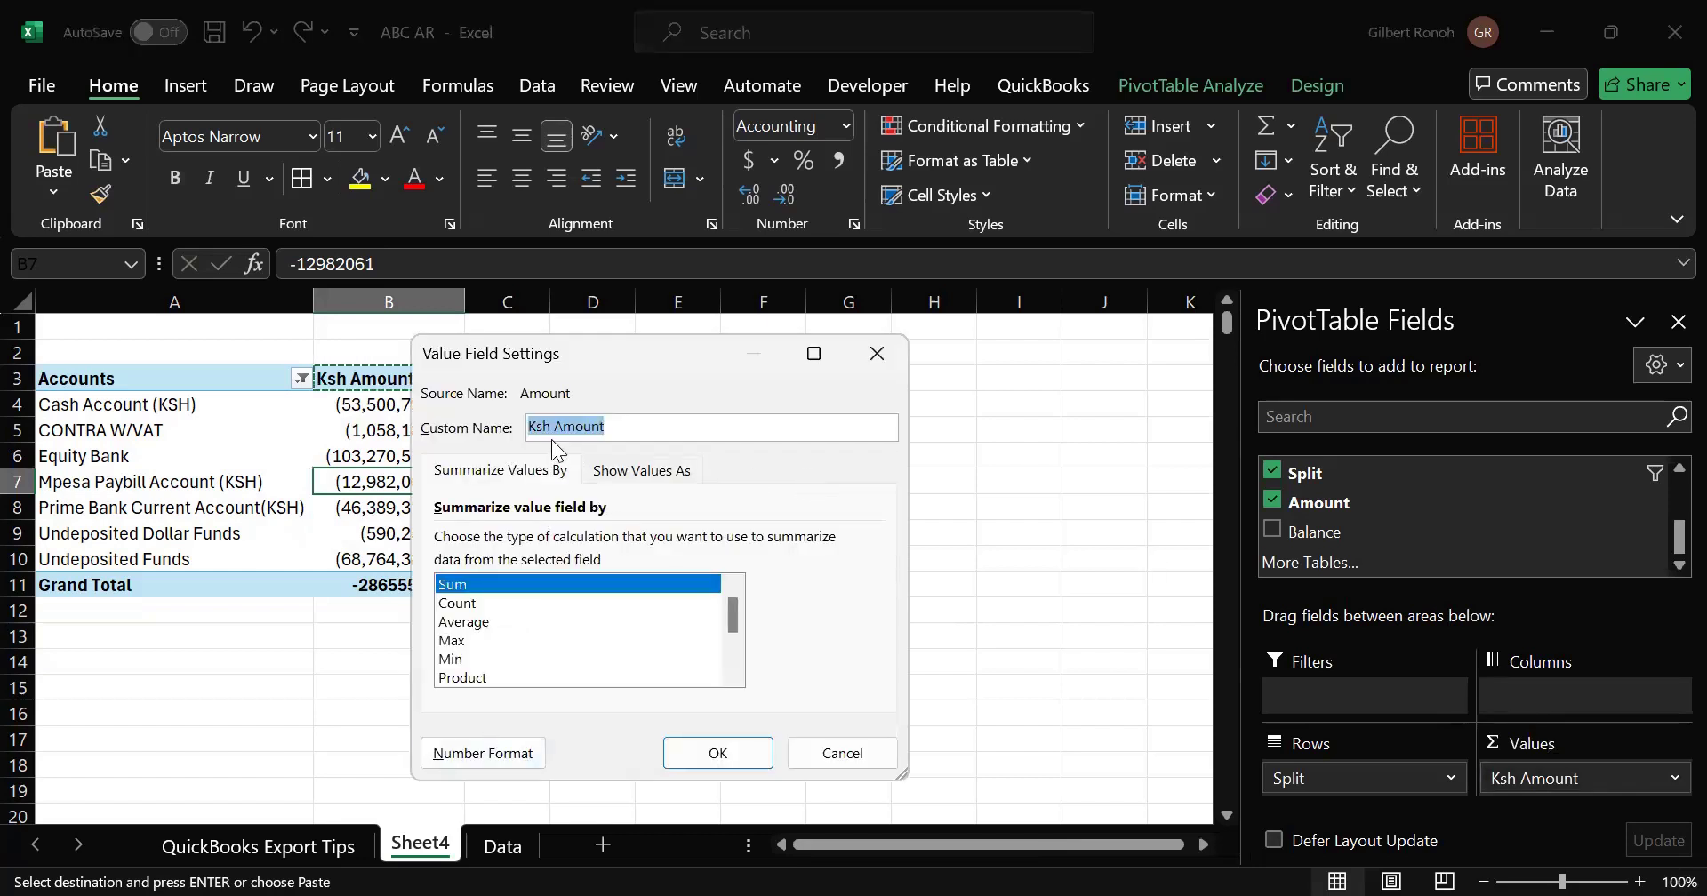
click(635, 471)
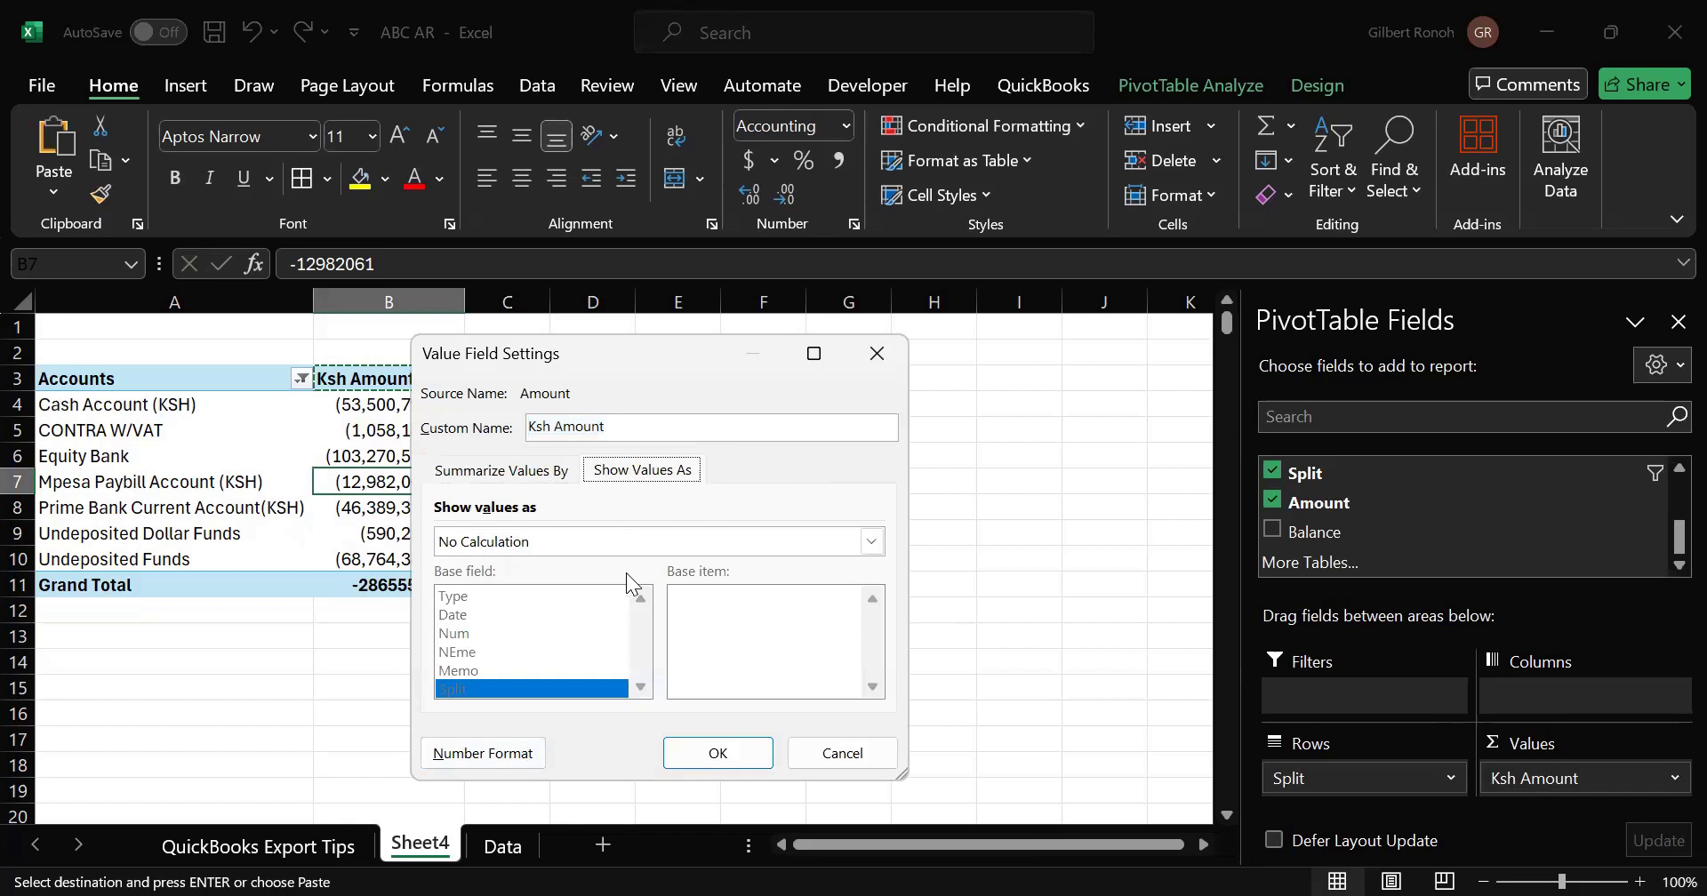
click(866, 551)
scroll(863, 641, down, 3)
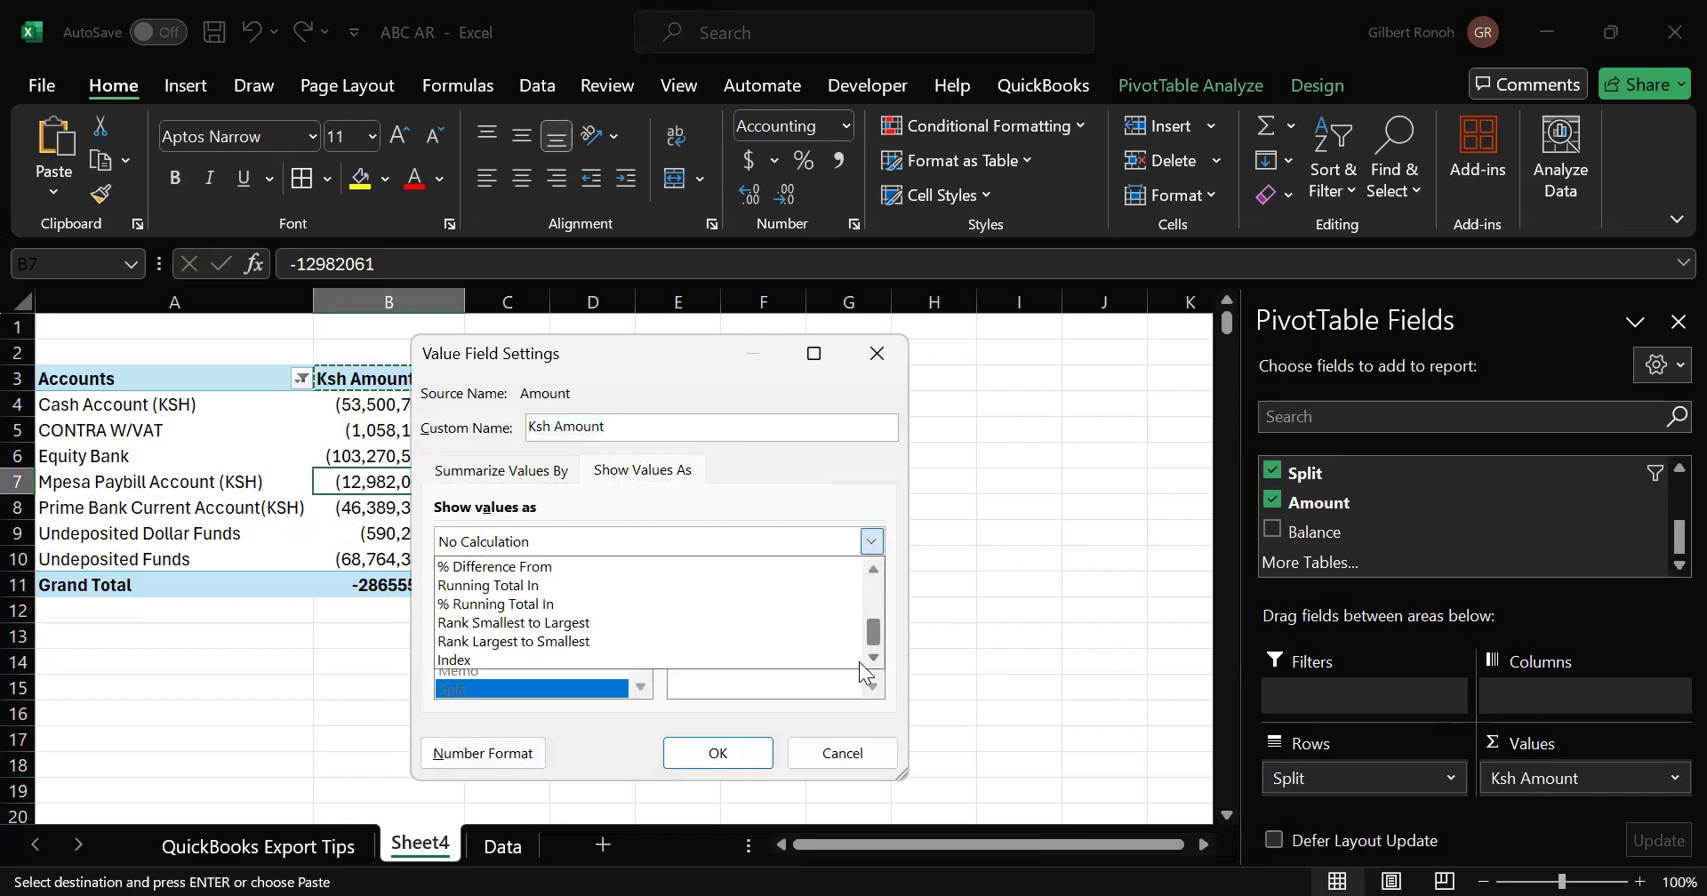
scroll(870, 603, up, 3)
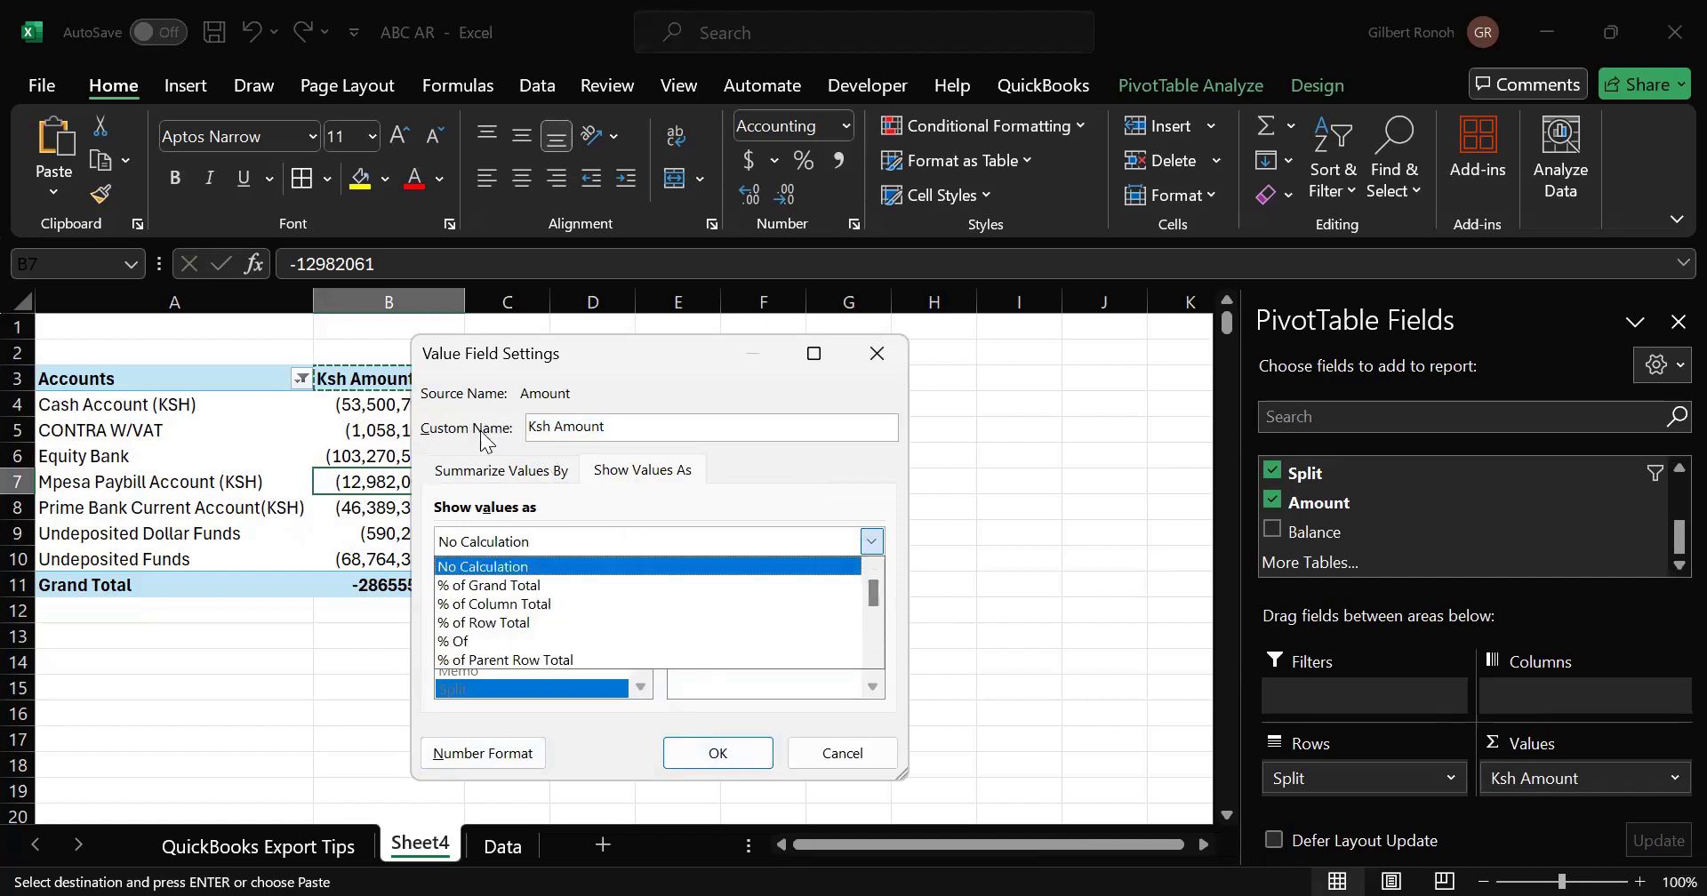
click(691, 448)
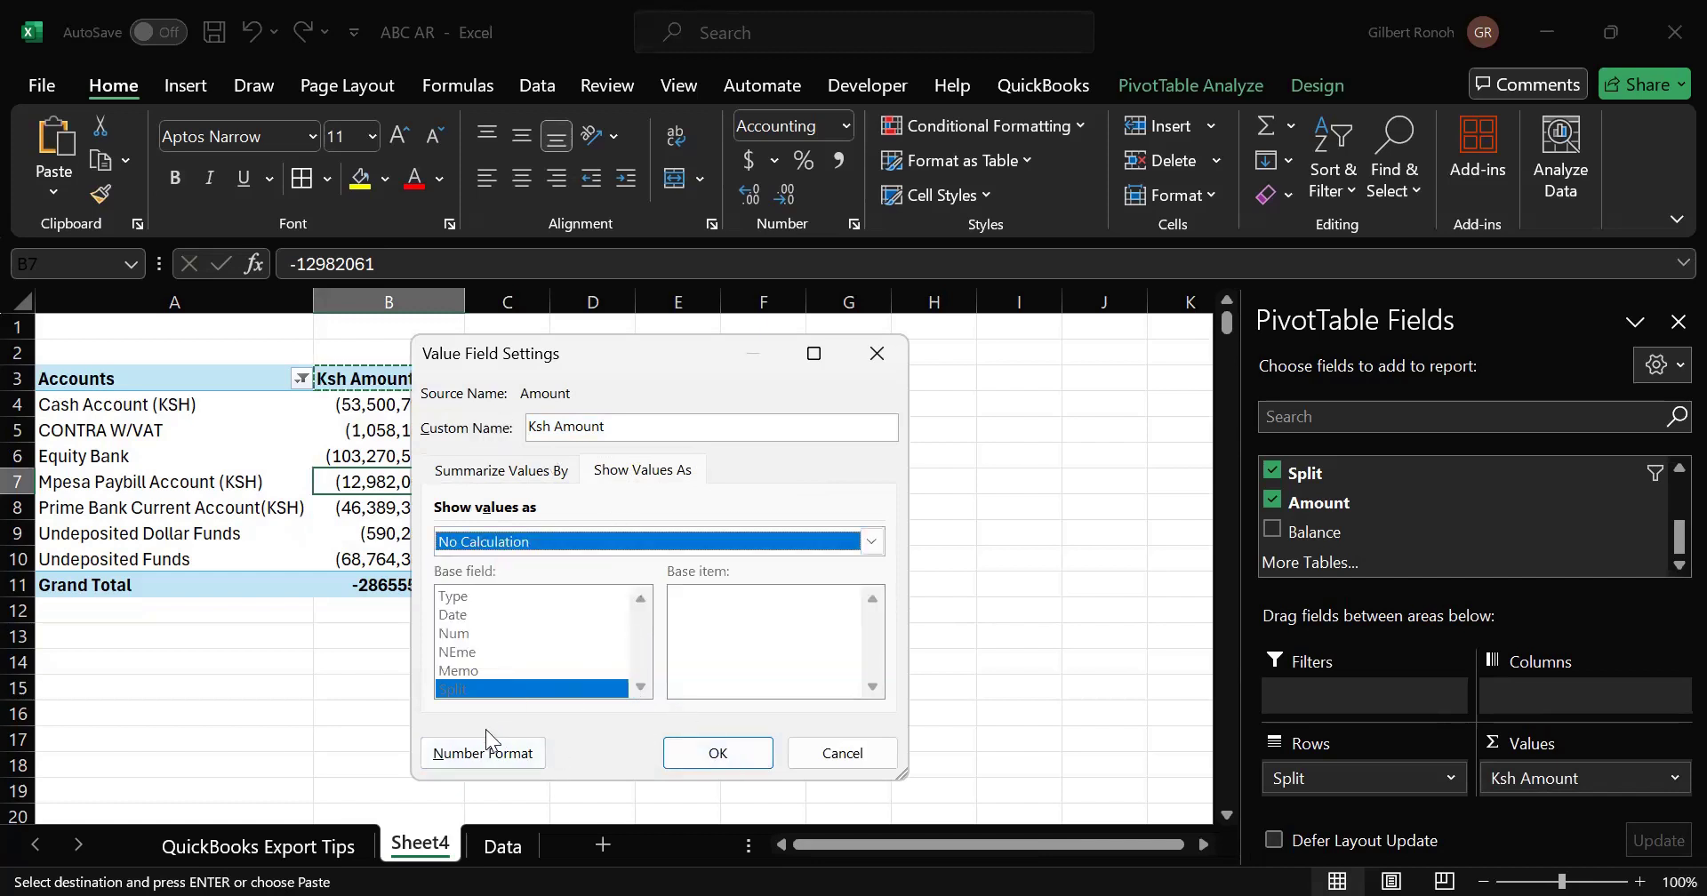
Step: View the number format options for Ksh Amount, and close the value field settings without changing anything
click(460, 757)
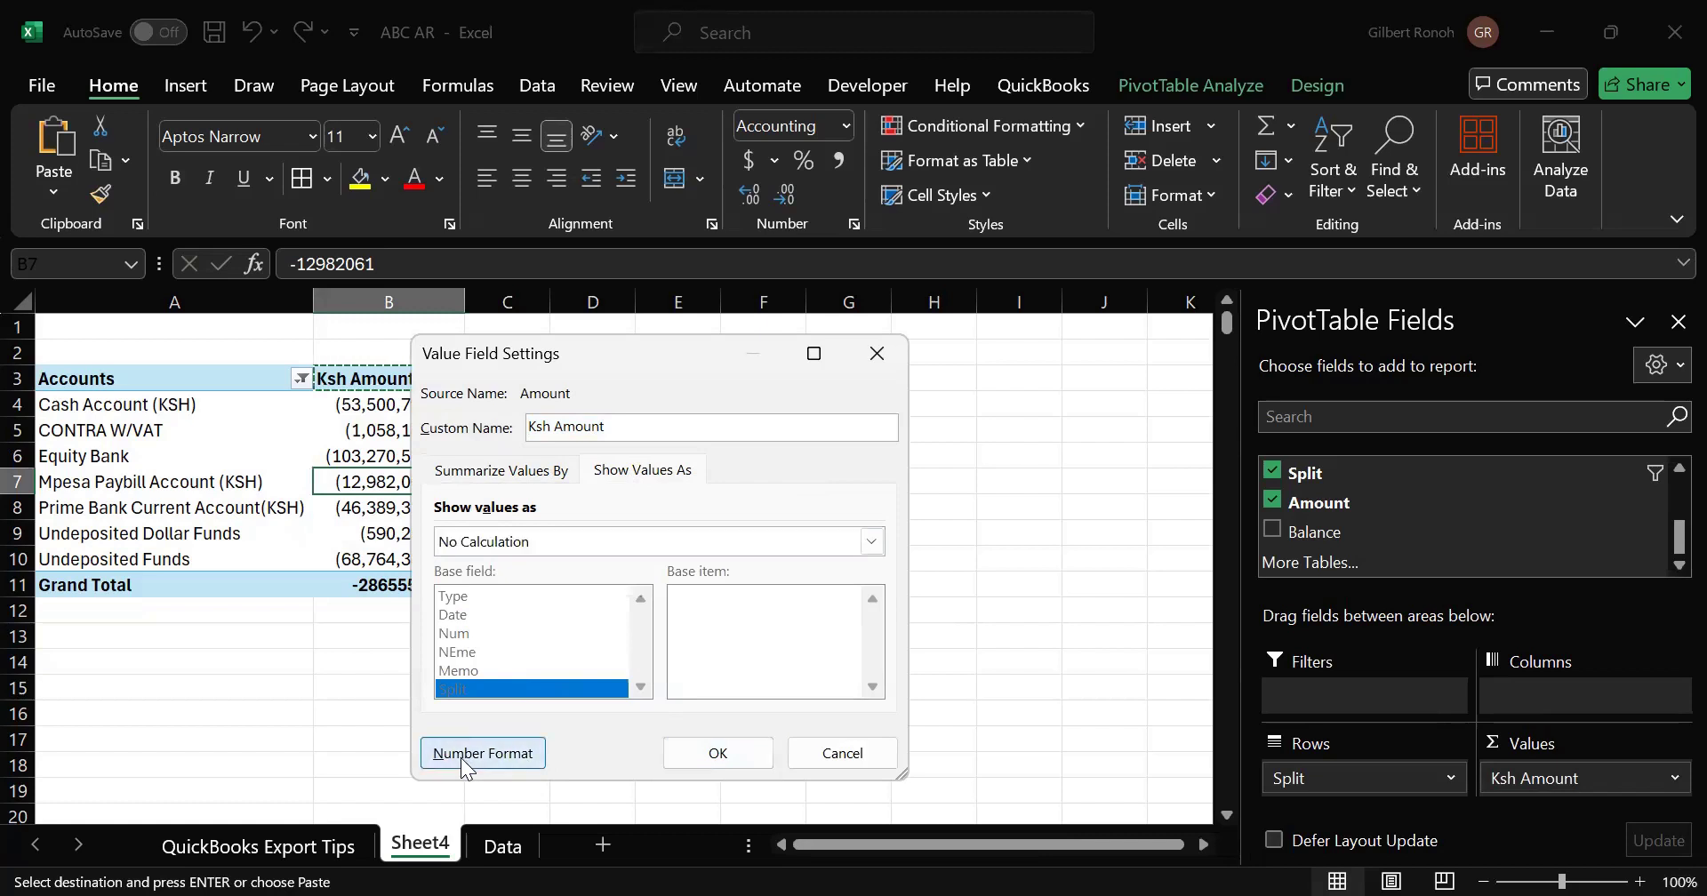
click(946, 216)
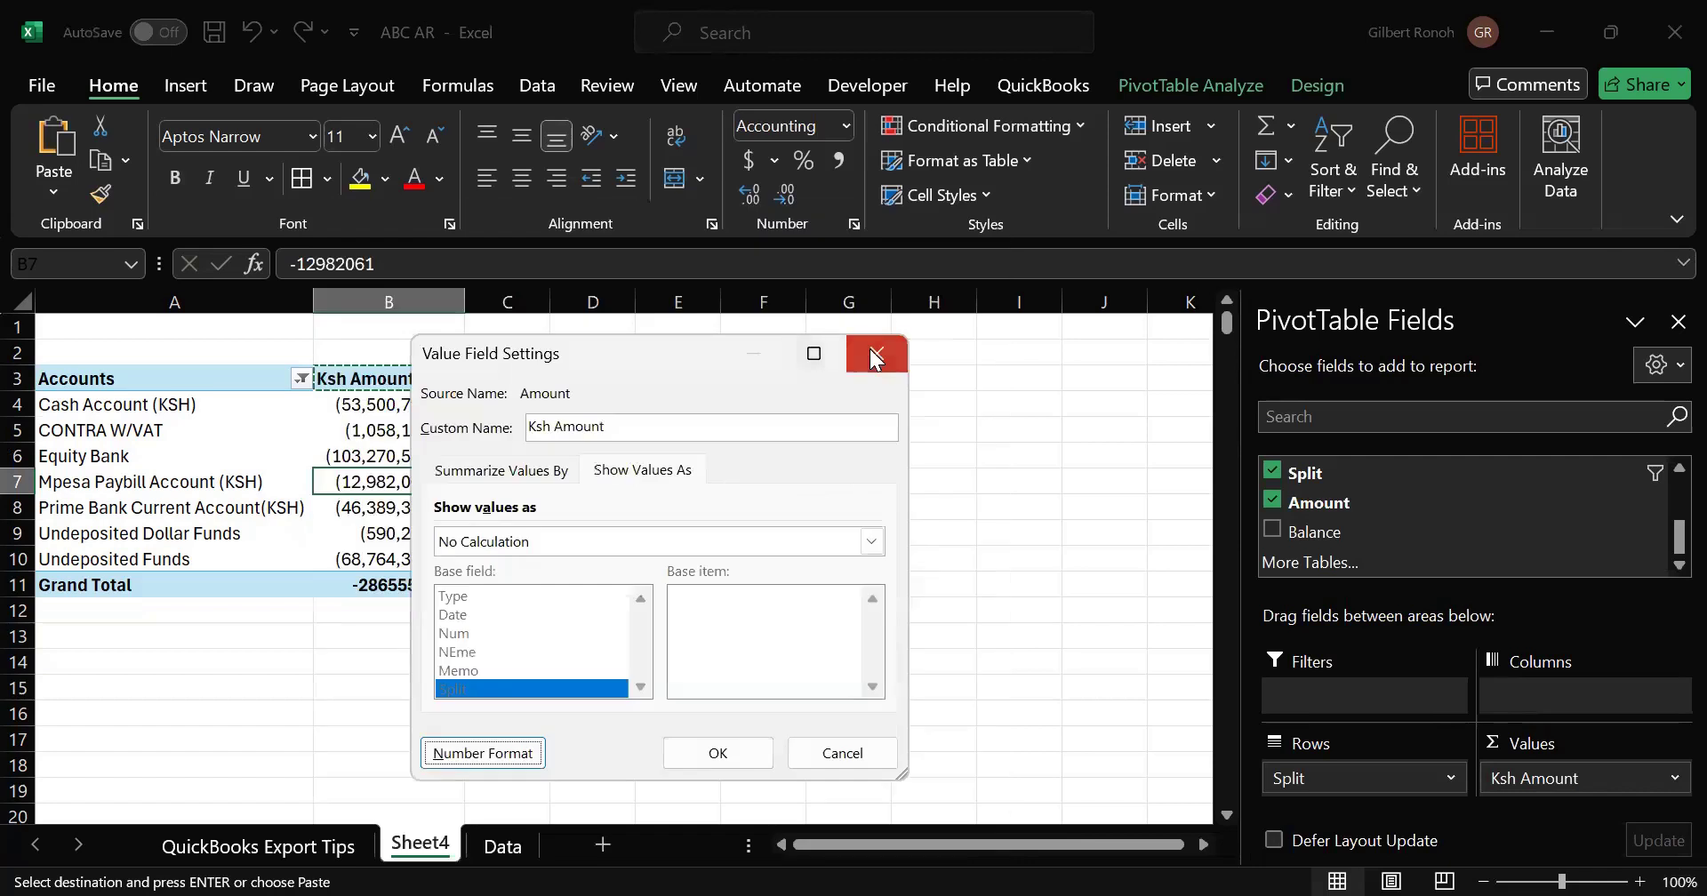
click(869, 349)
Step: Delete the copied Ksh Amount heading from C3 beside the PivotTable
click(503, 373)
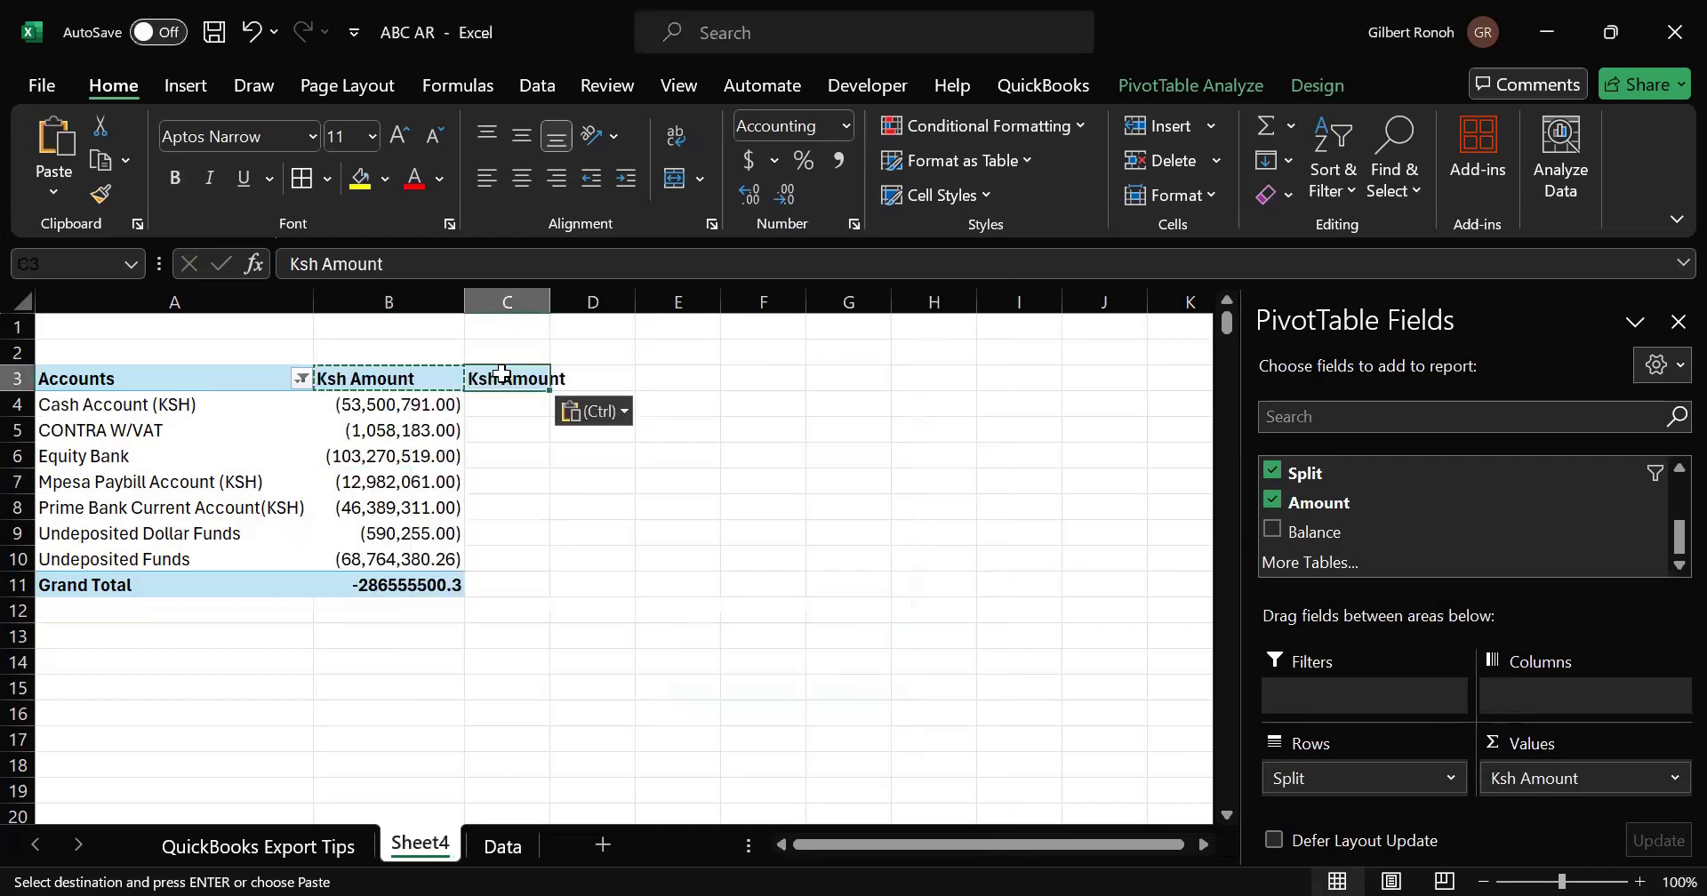
key(Escape)
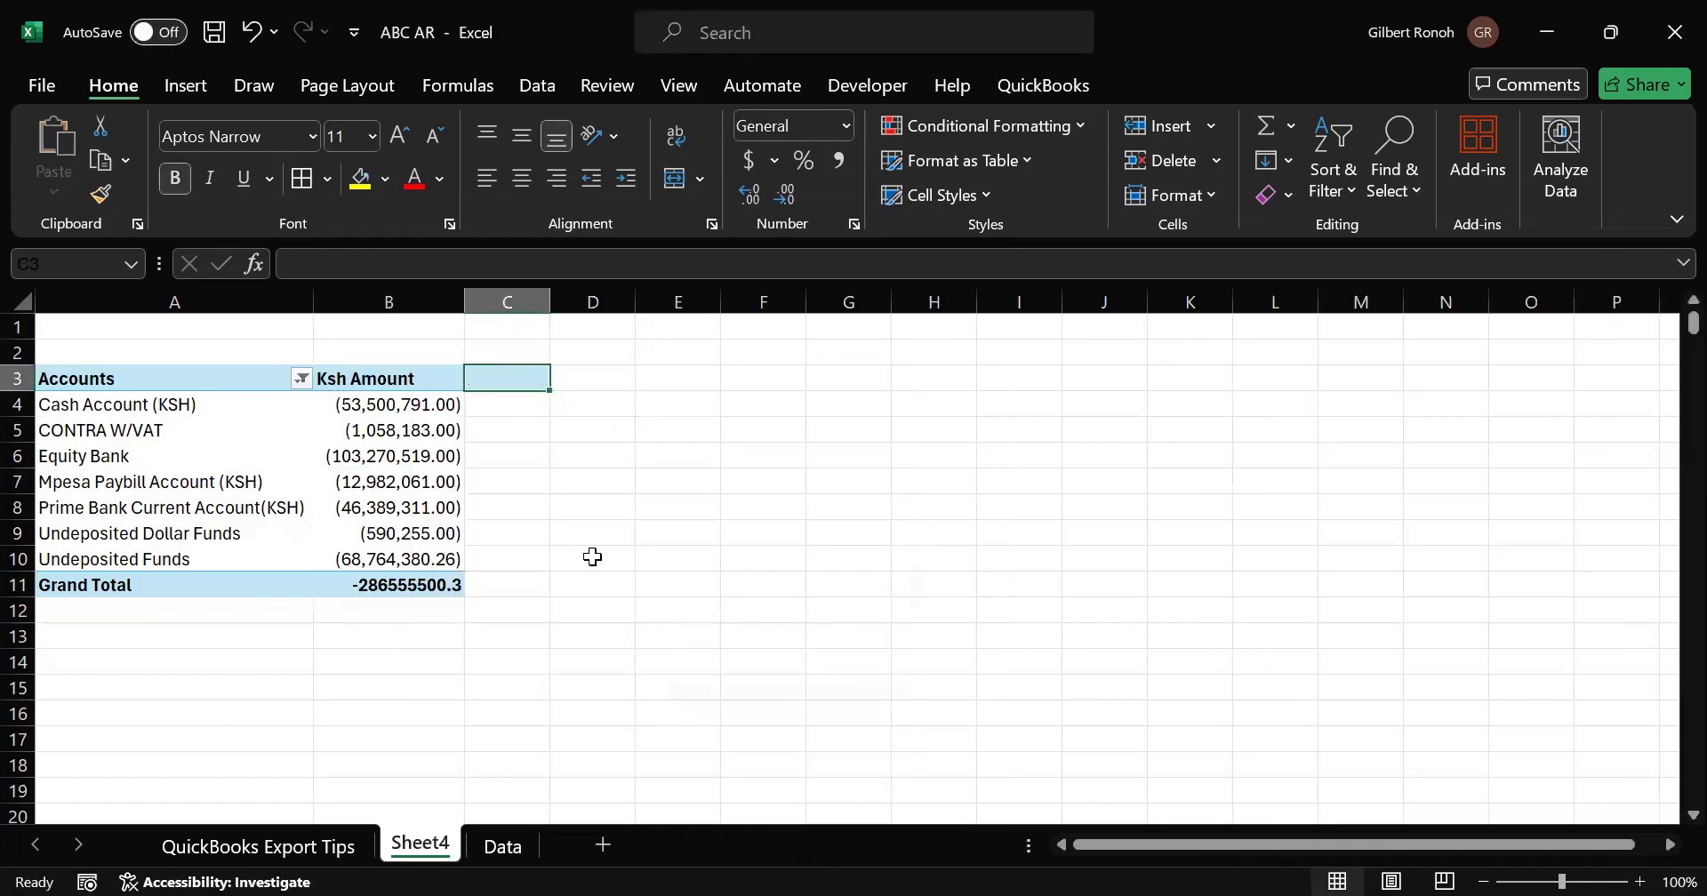
click(591, 558)
click(261, 445)
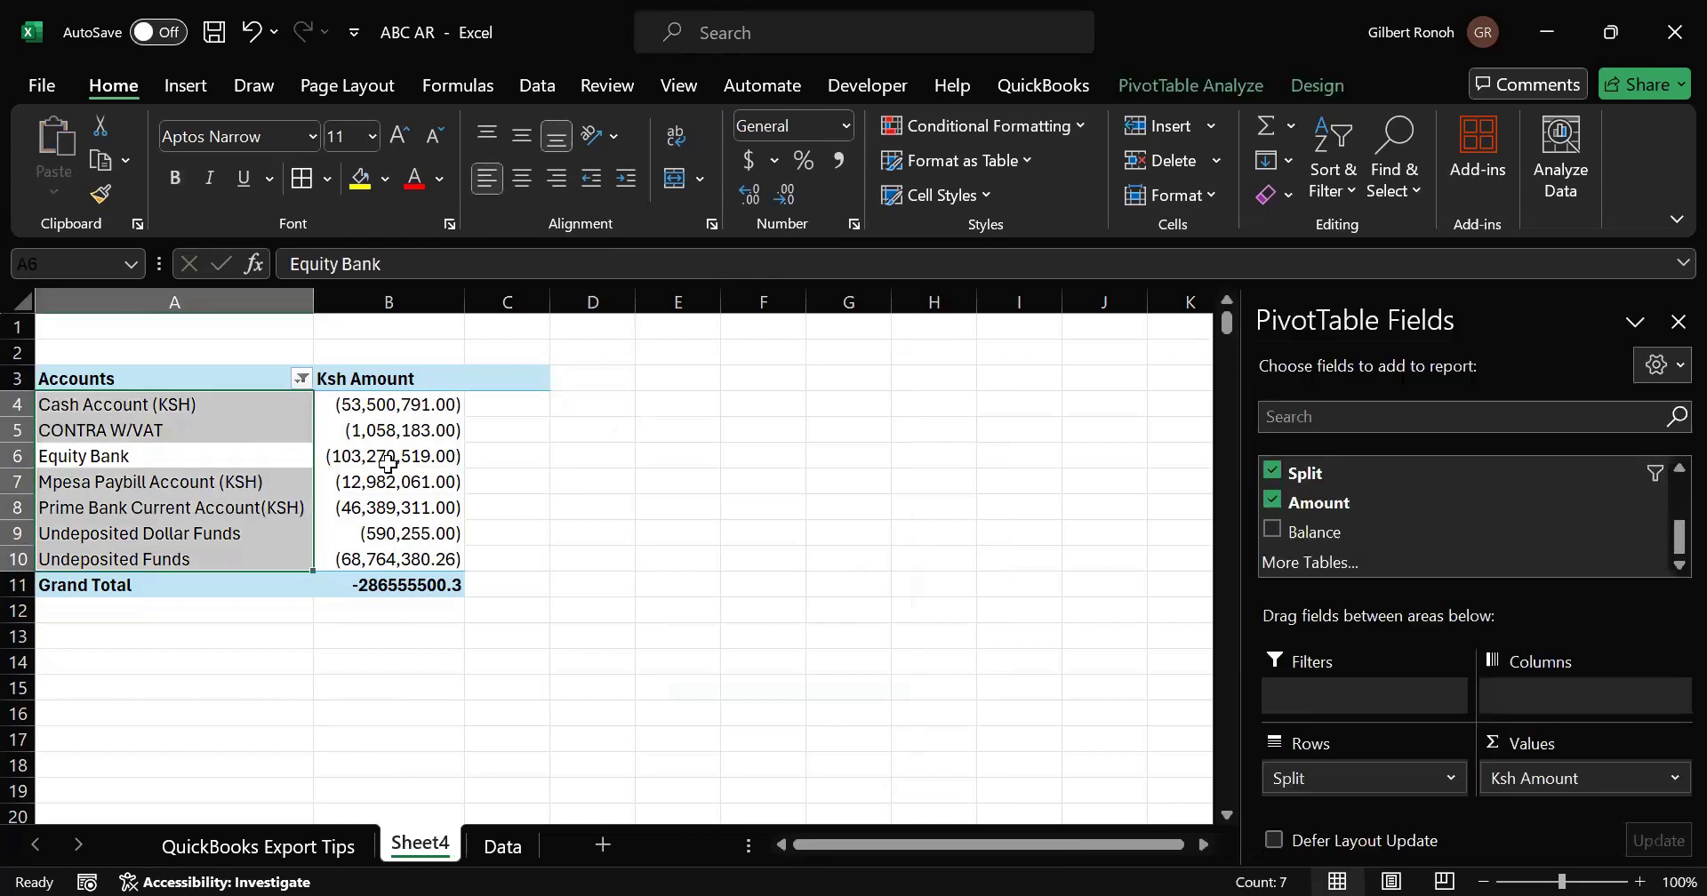
click(573, 507)
Step: Apply the comma number style to the Grand Total amount in B11
click(411, 585)
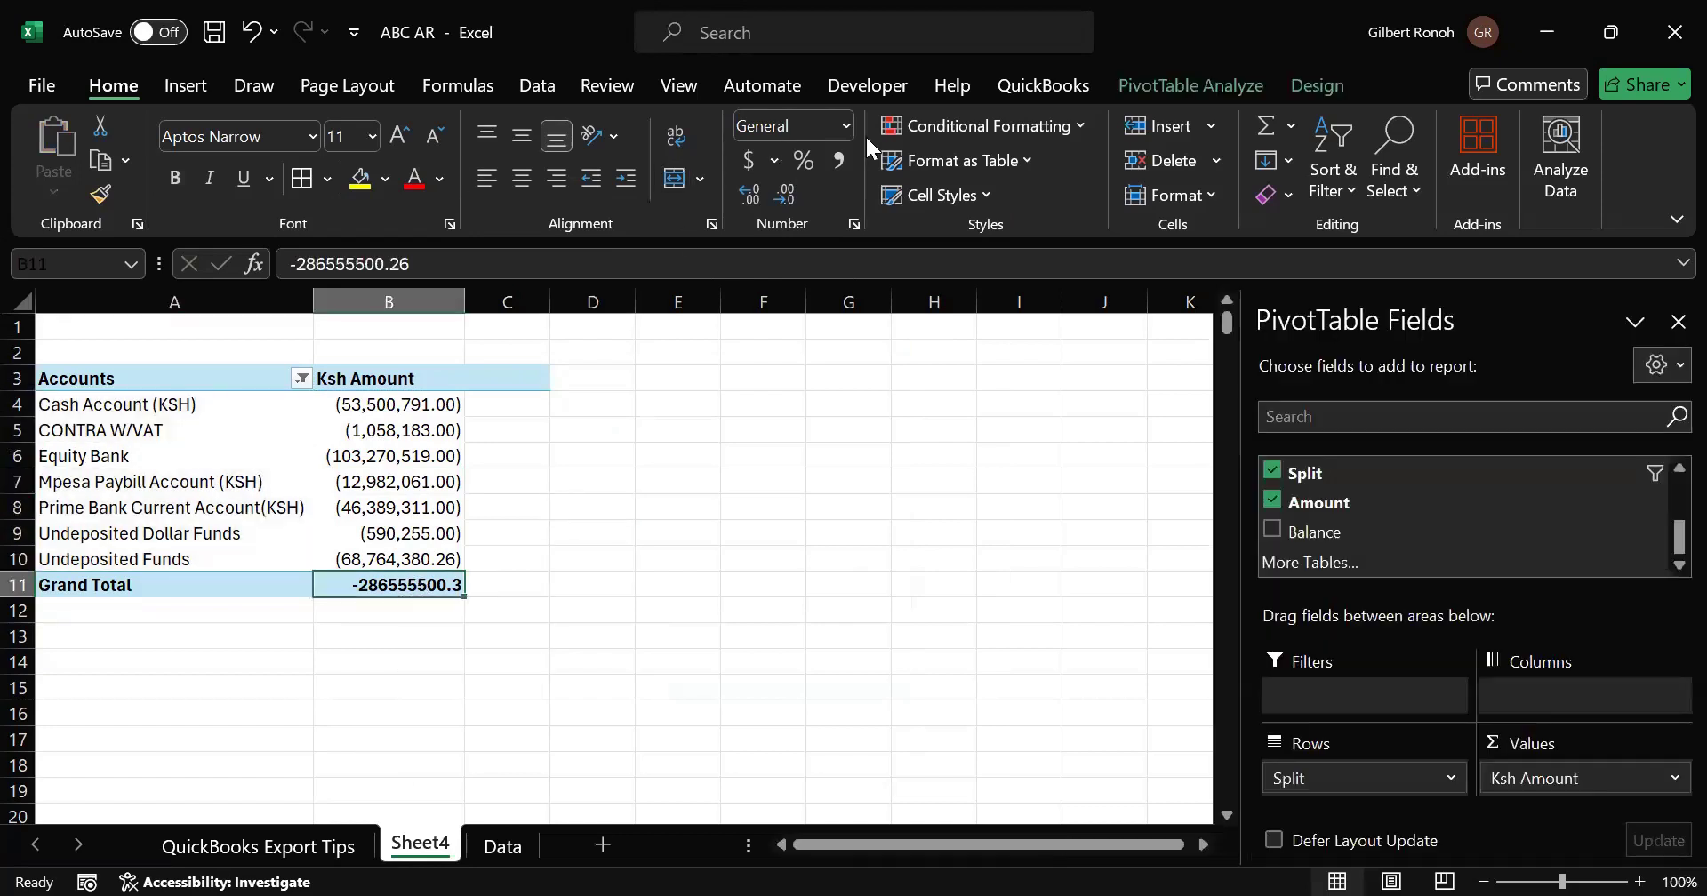
click(837, 162)
click(618, 616)
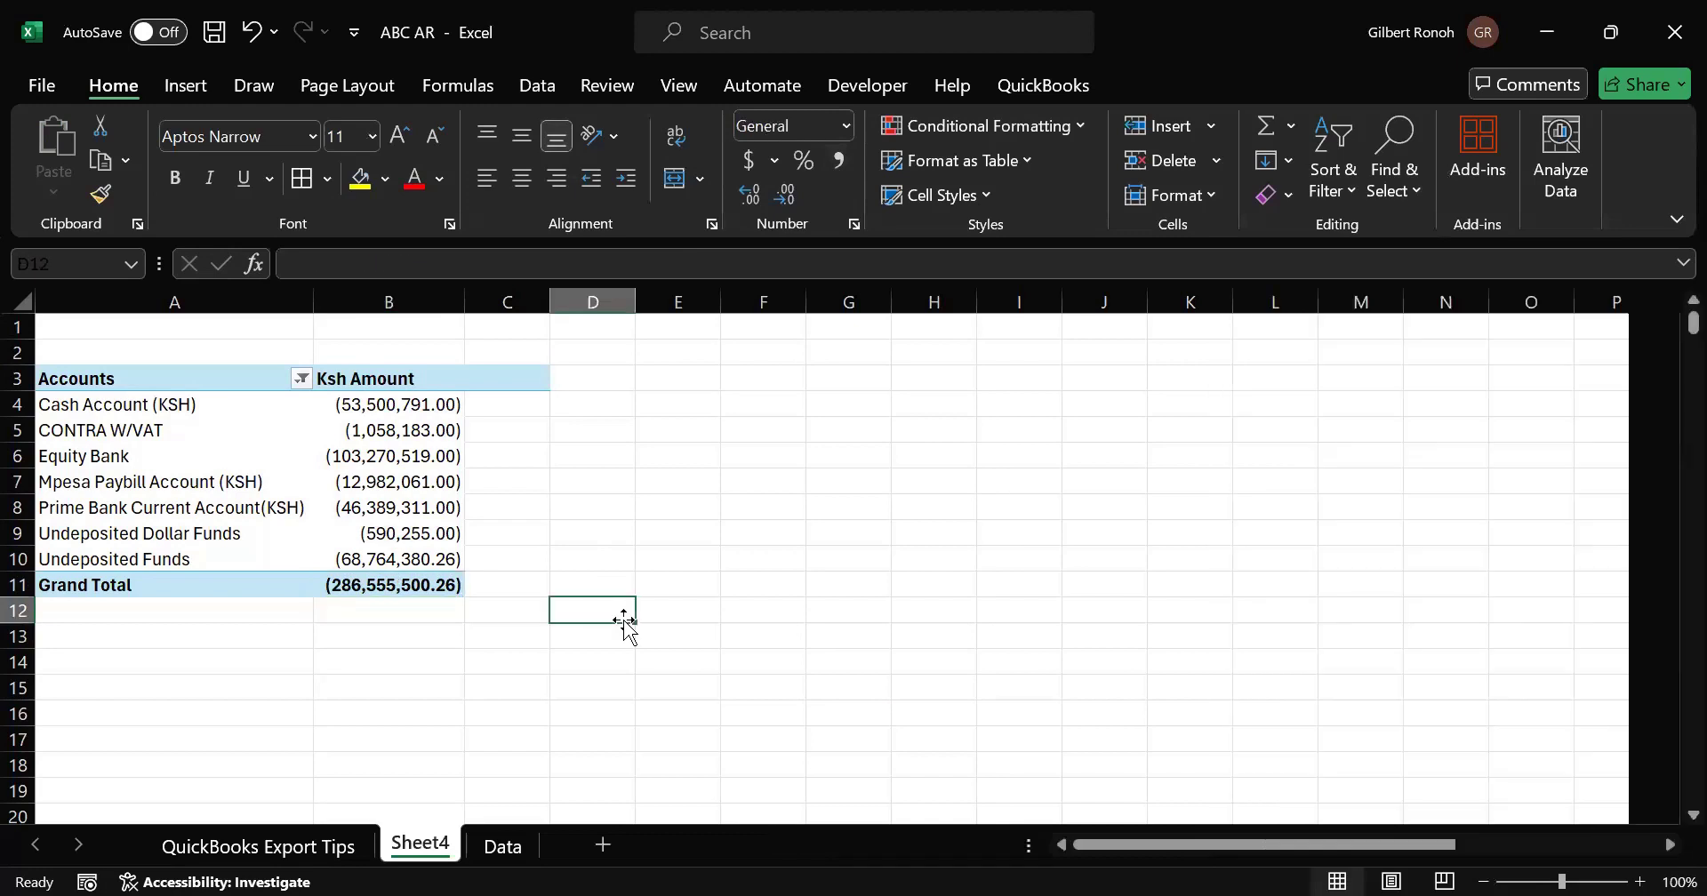
Step: Insert a Pie PivotChart of the Ksh amounts by account from the PivotTable
click(252, 493)
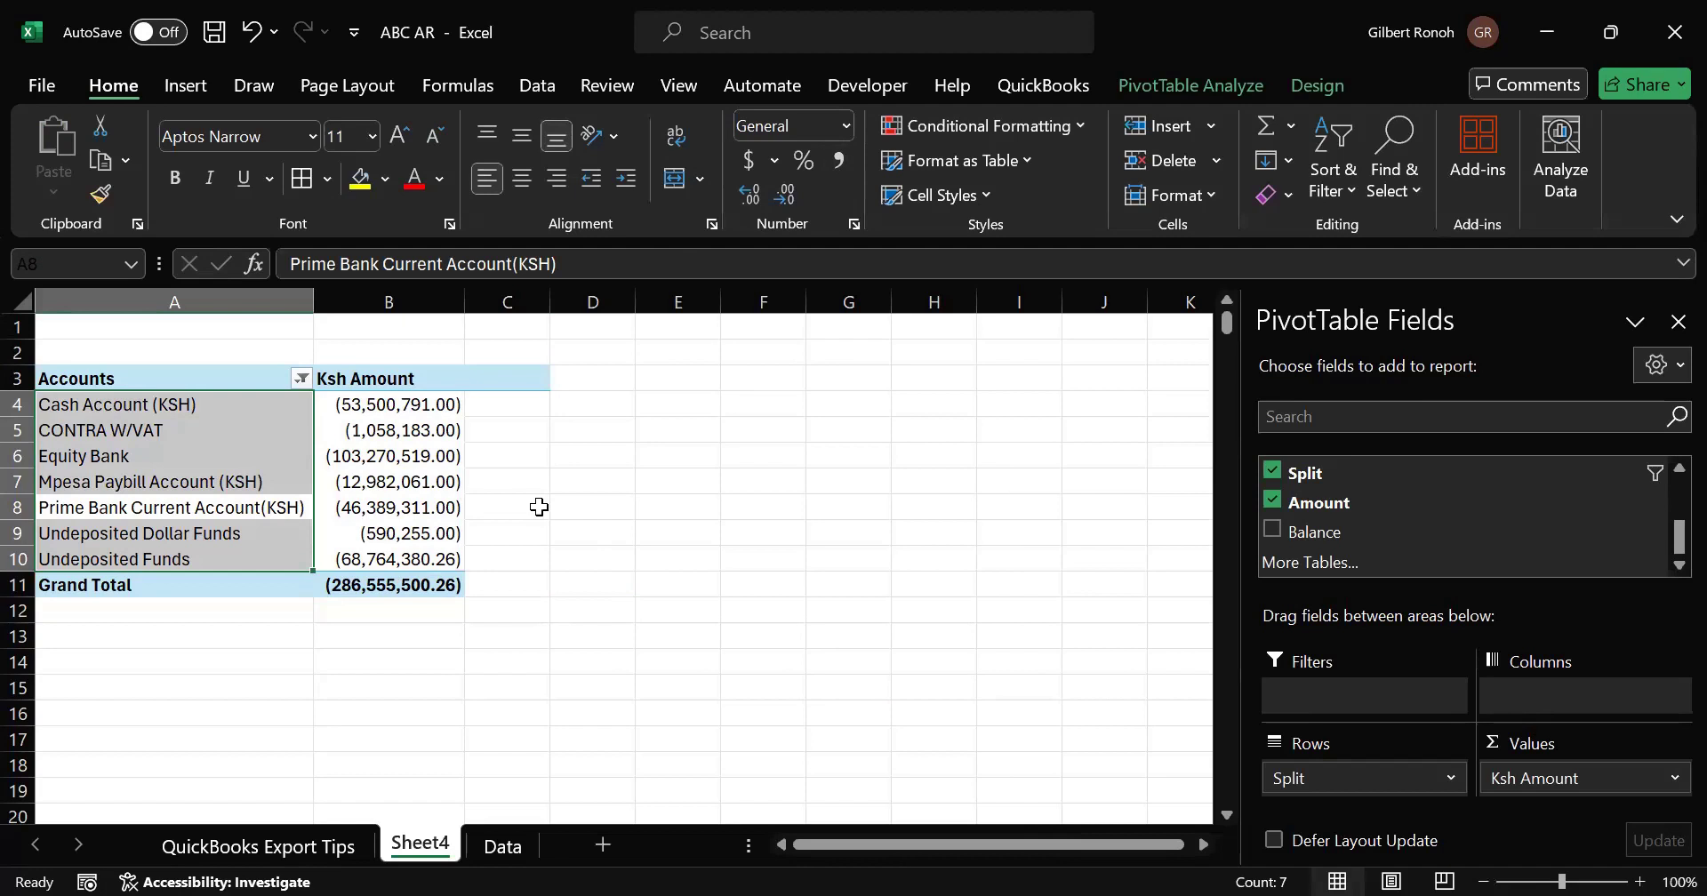
click(569, 527)
click(225, 481)
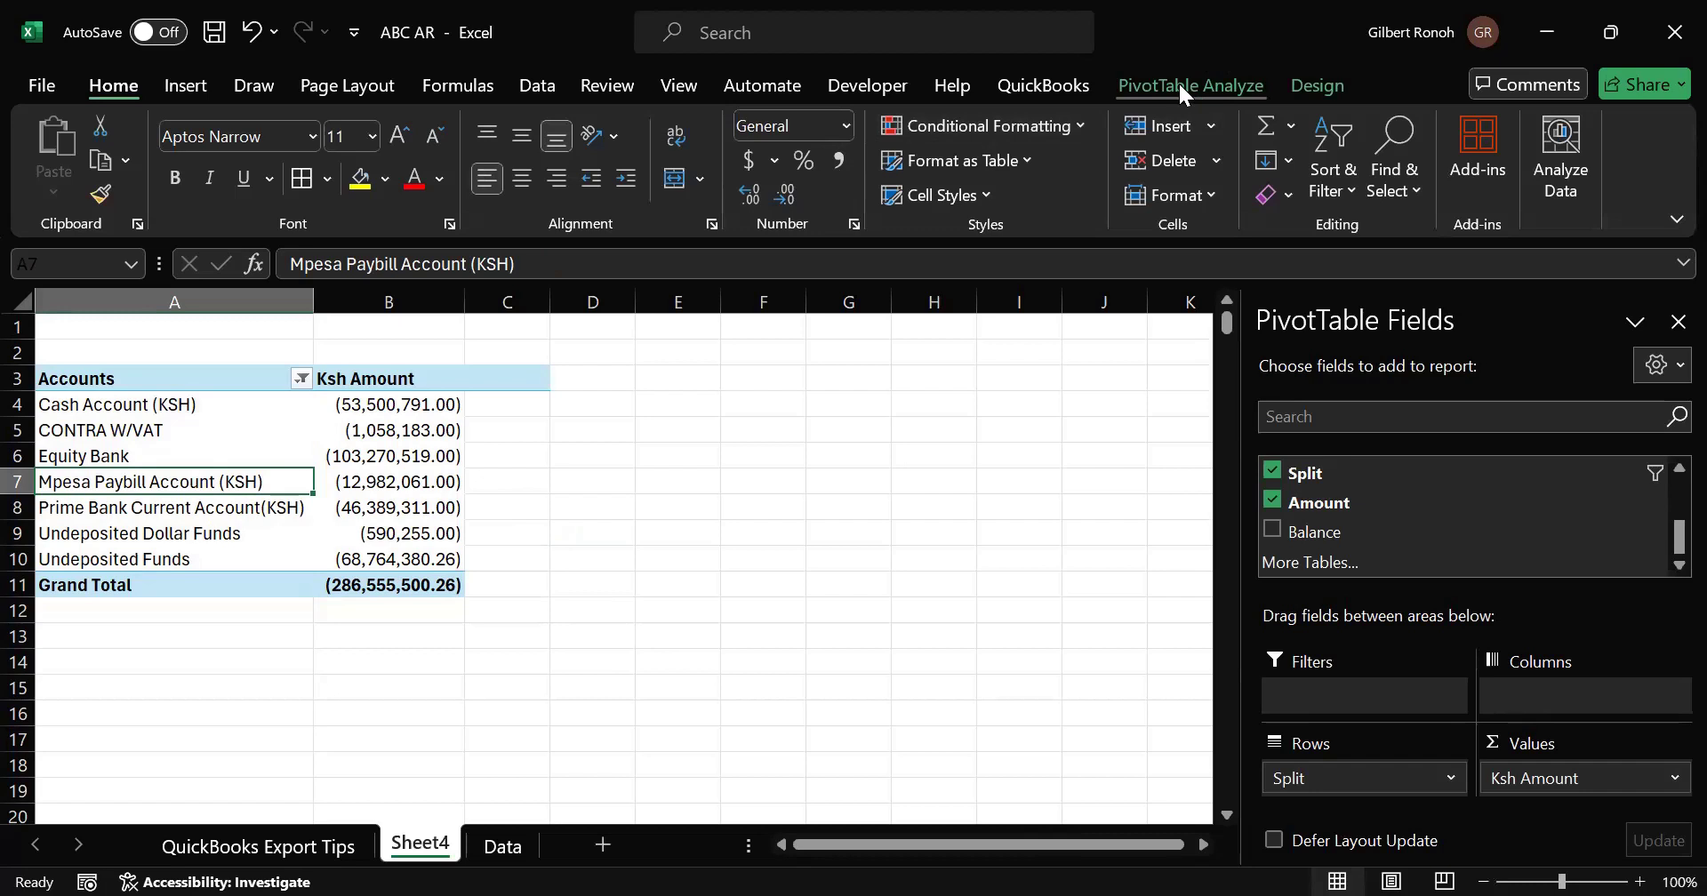
click(1182, 88)
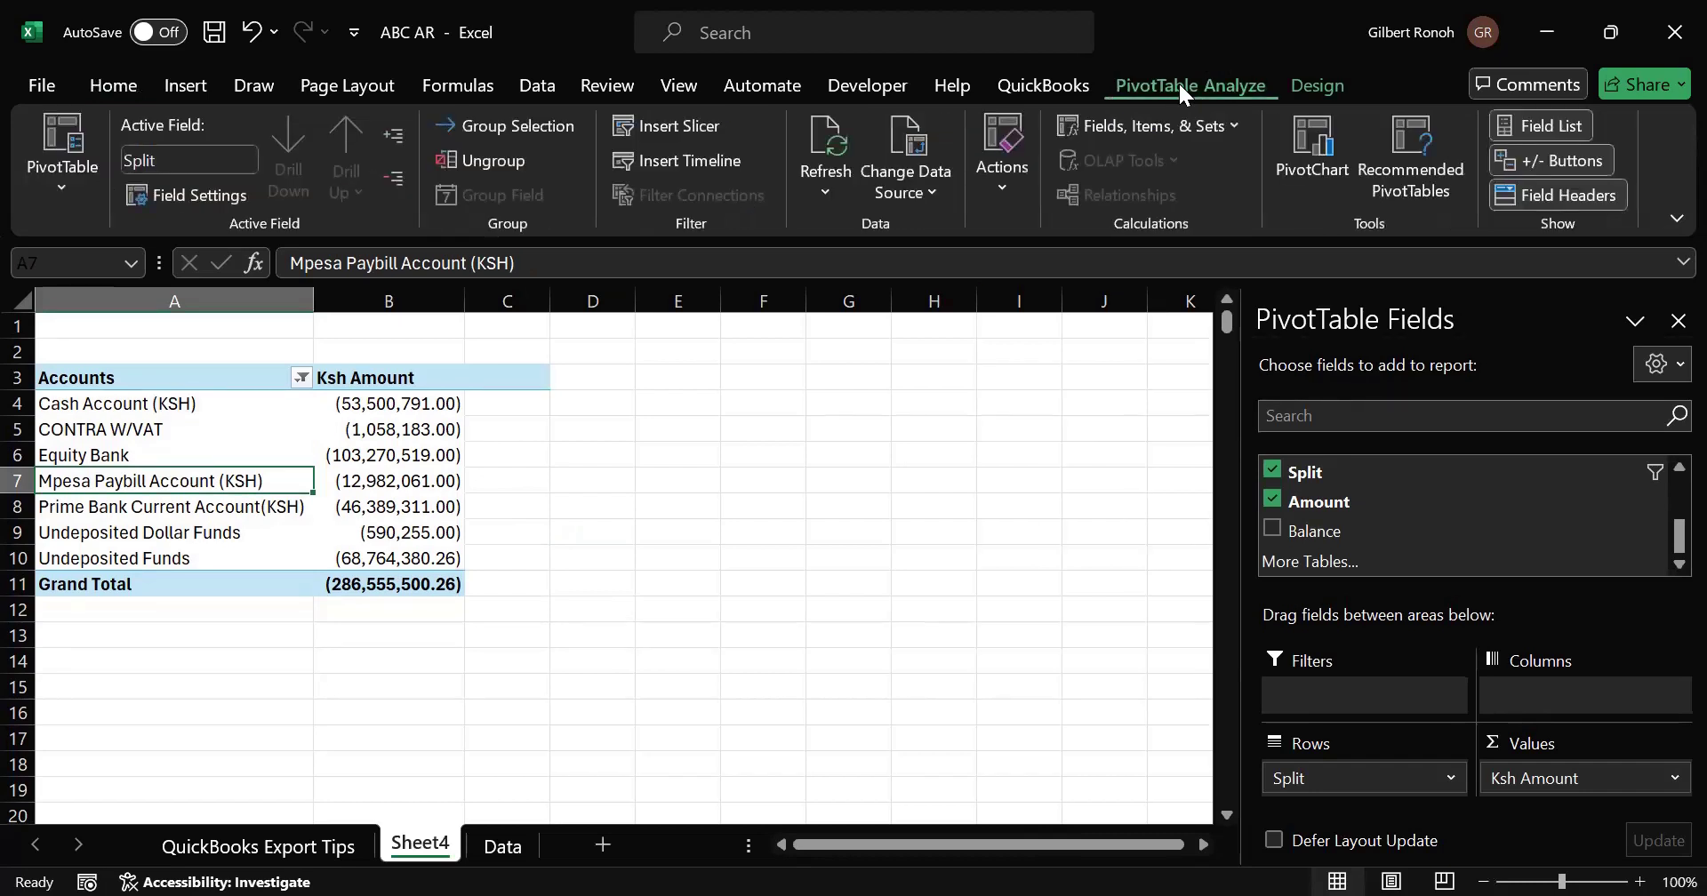
click(1294, 174)
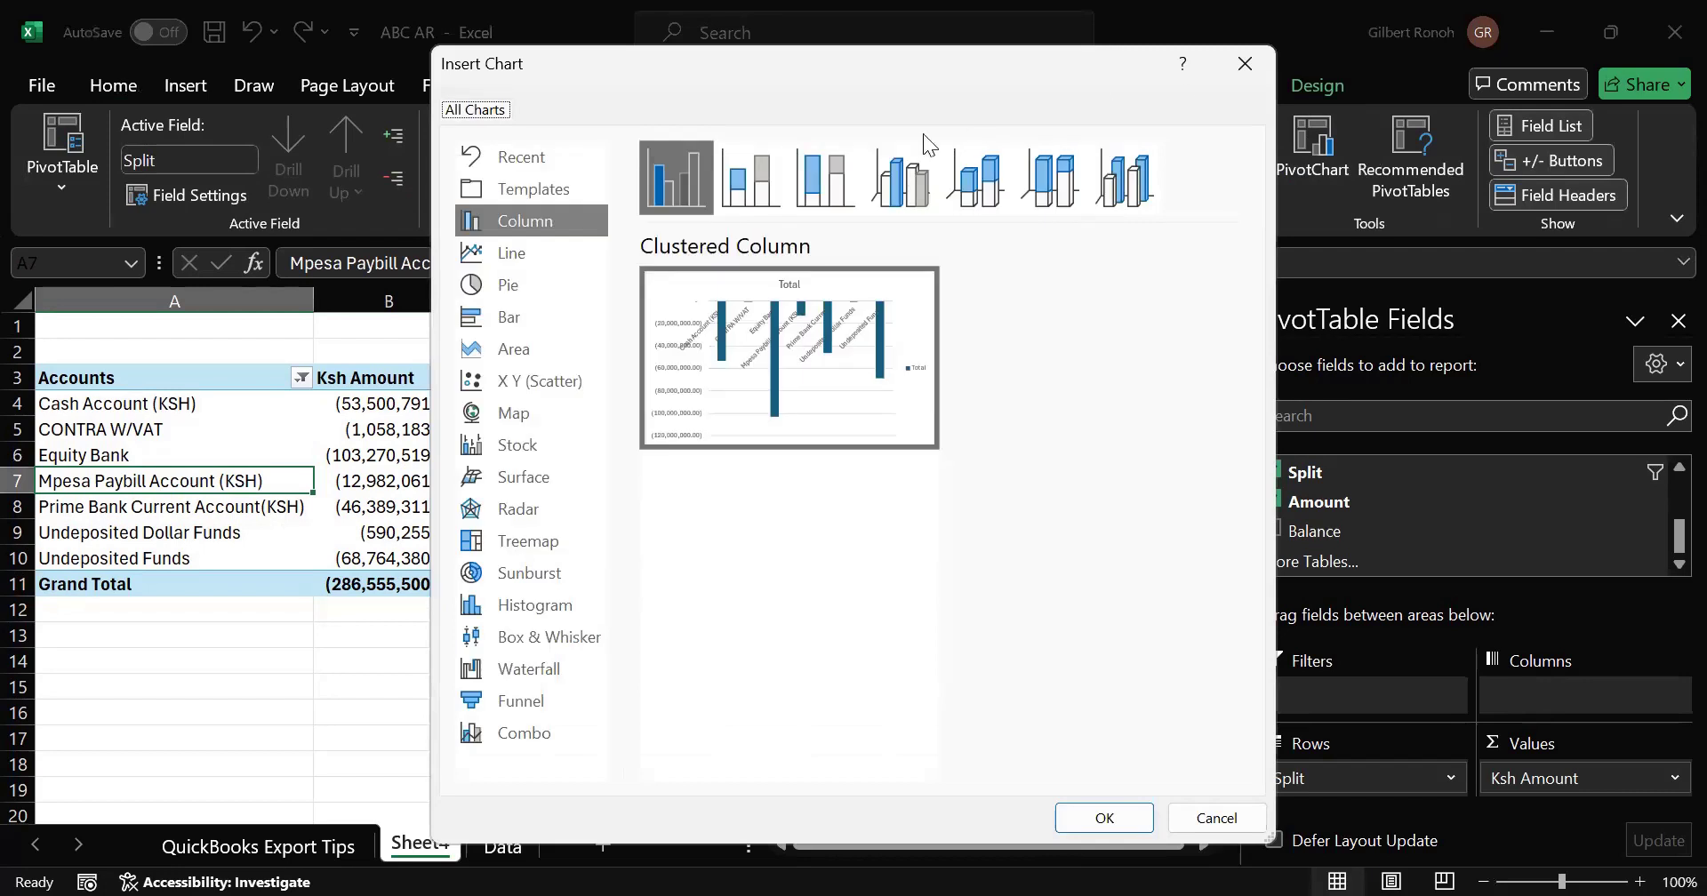
click(487, 285)
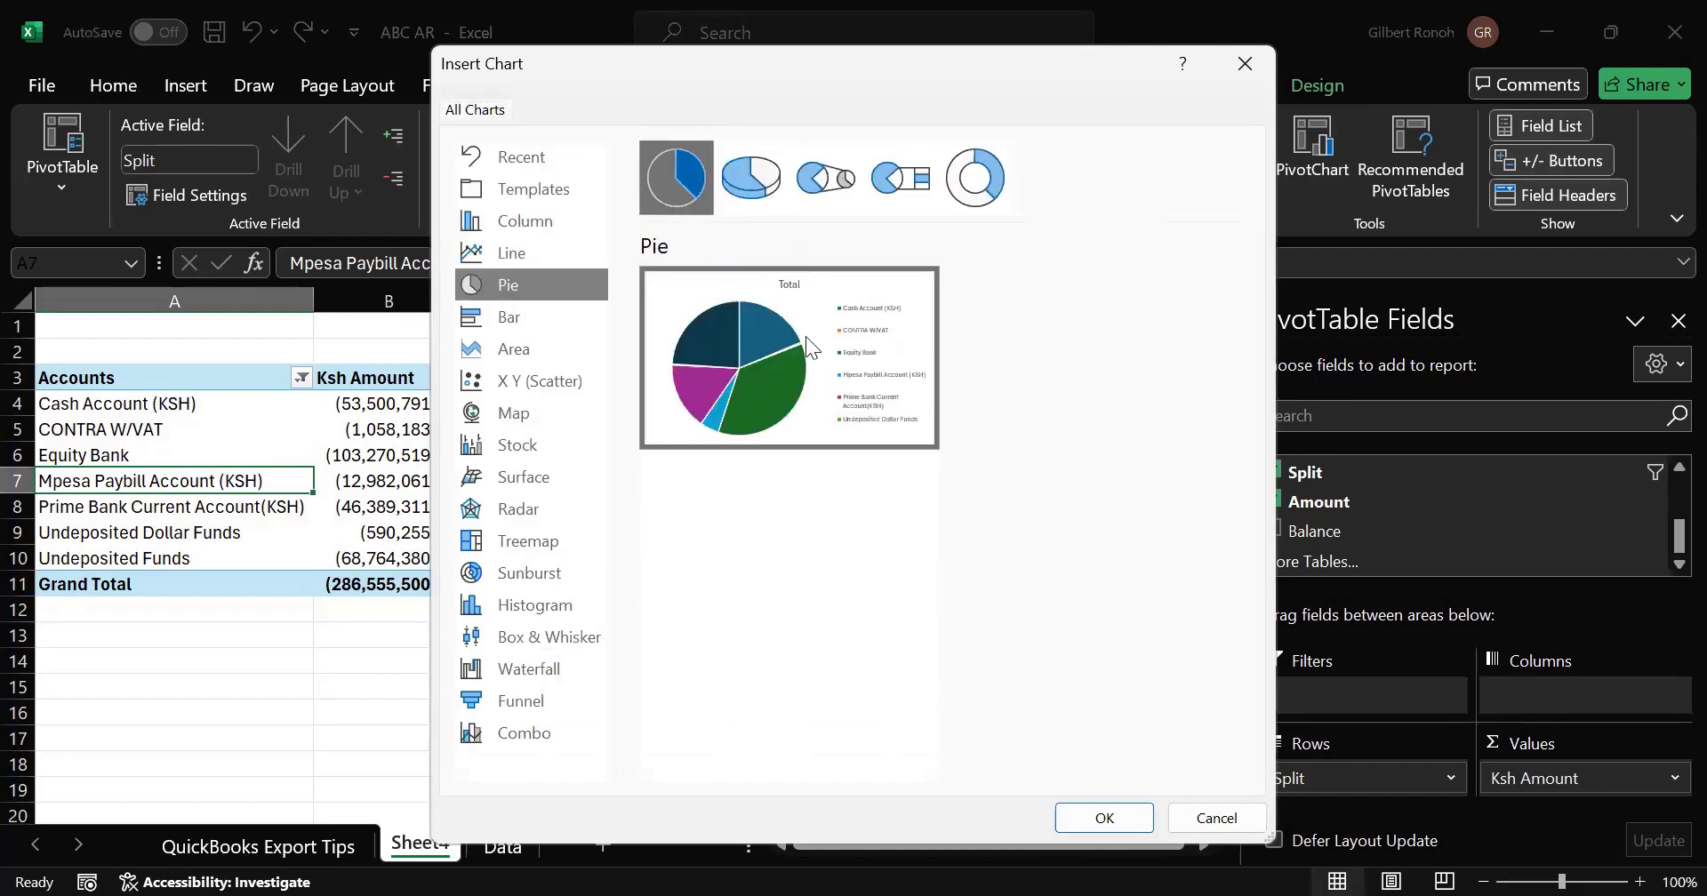
mouse_move(732, 347)
click(1104, 818)
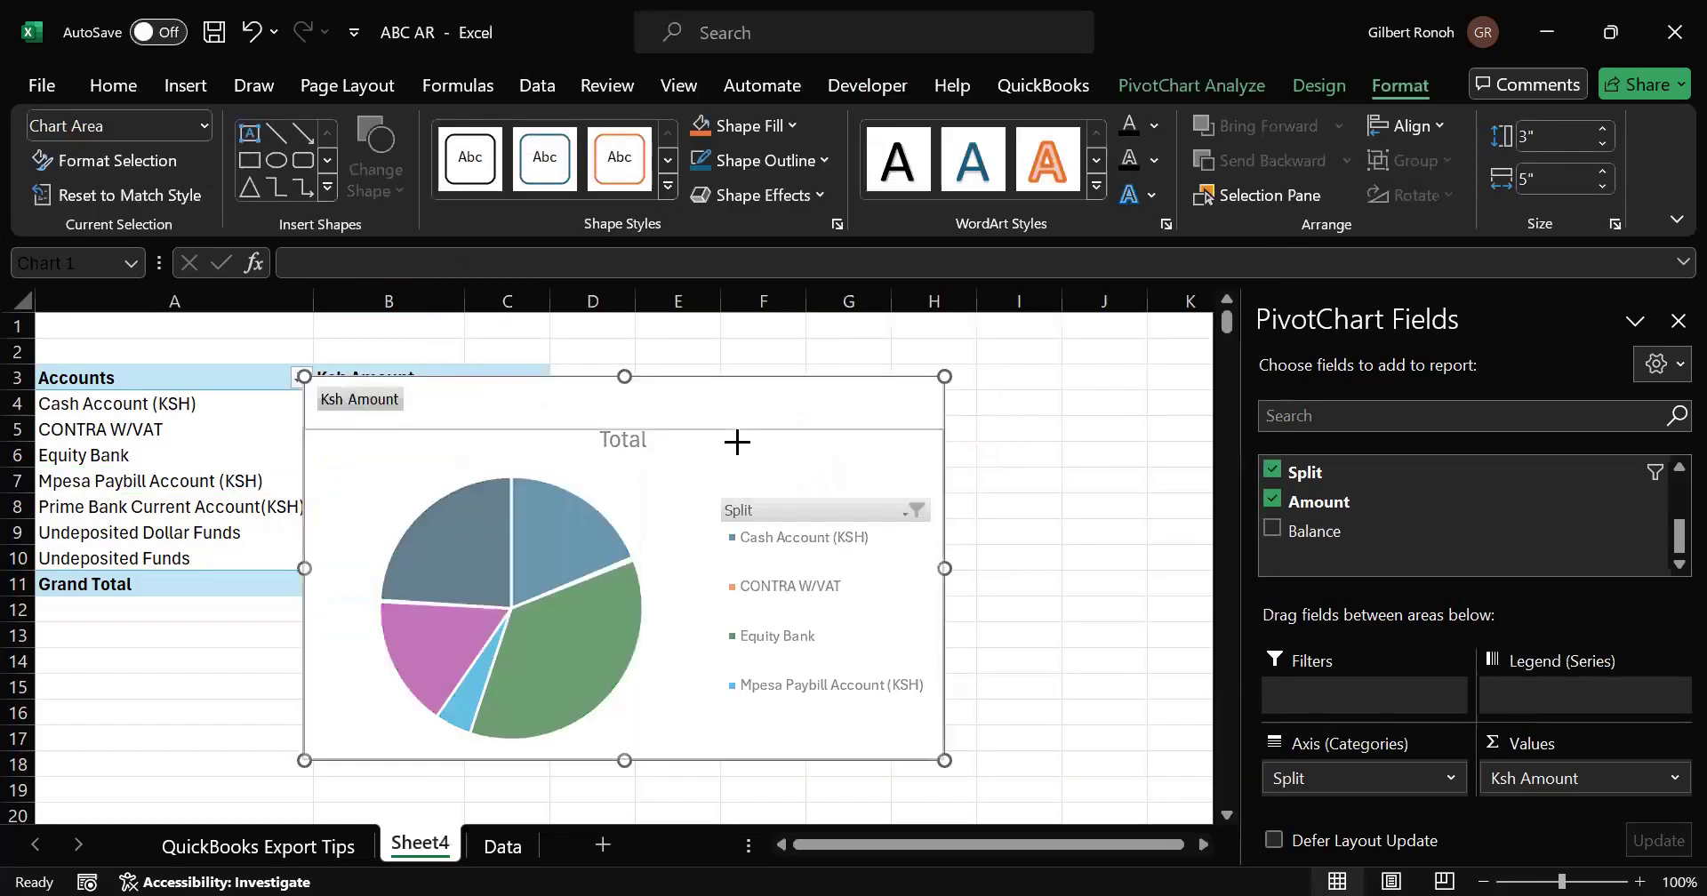
Step: Shrink the pie chart to about 2.48" high by 3.48" wide and place it beside the PivotTable
drag(412, 376, 411, 442)
drag(484, 562, 498, 562)
drag(813, 495, 809, 389)
Step: Replace the pie chart's title with PAYMENTS
click(729, 407)
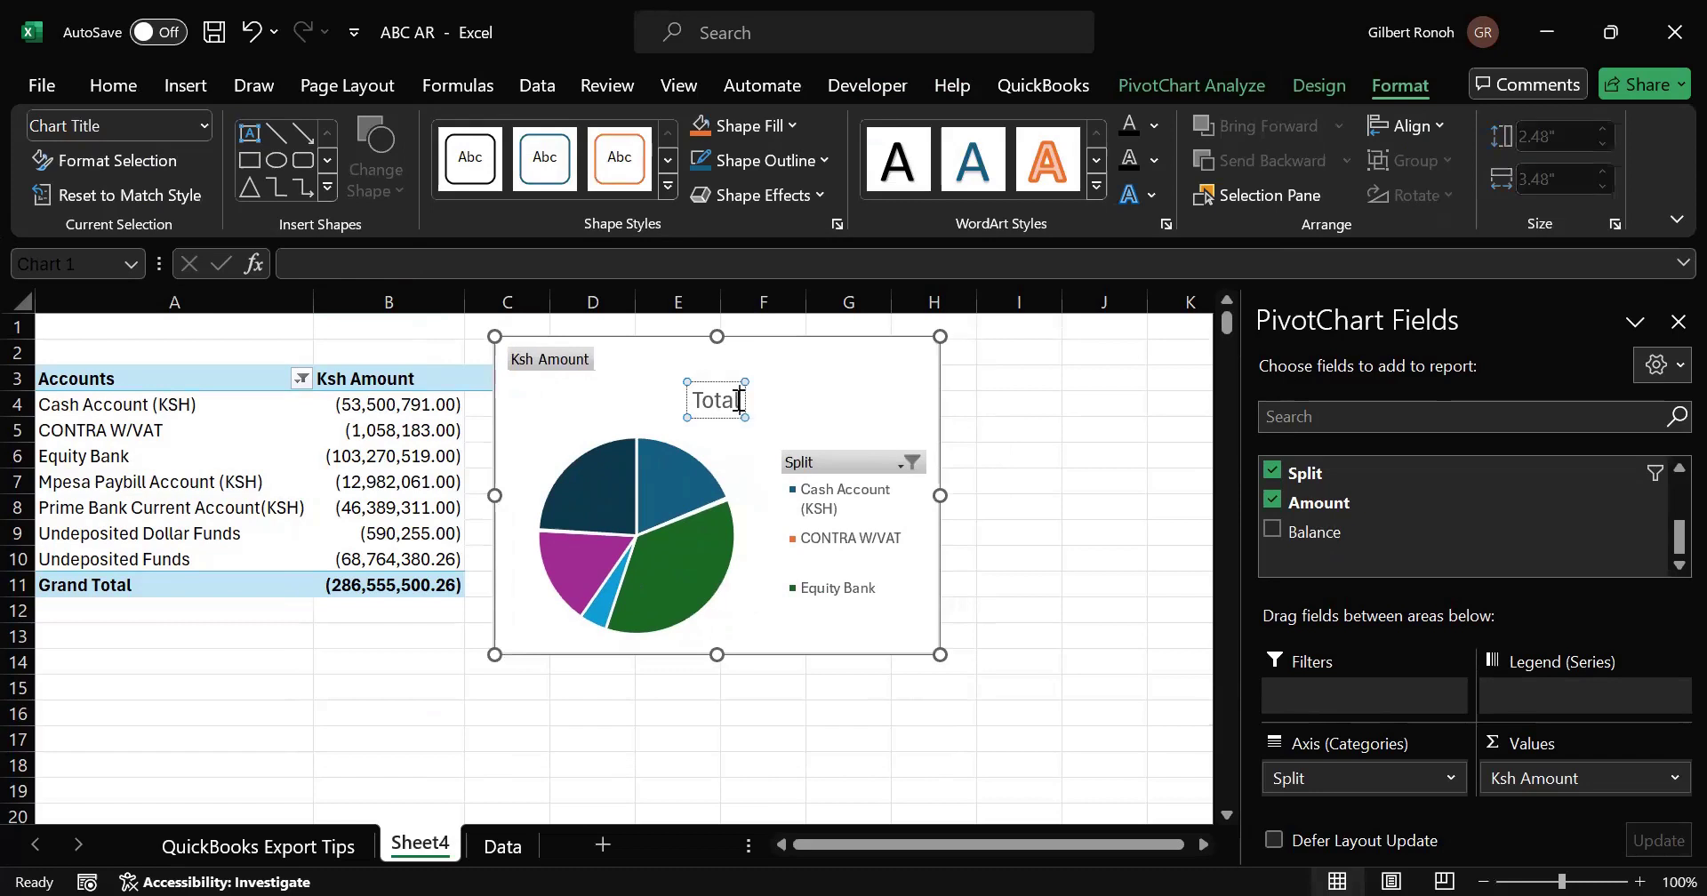
key(BackSpace)
key(BackSpace)
key(BackSpace)
key(BackSpace)
key(BackSpace)
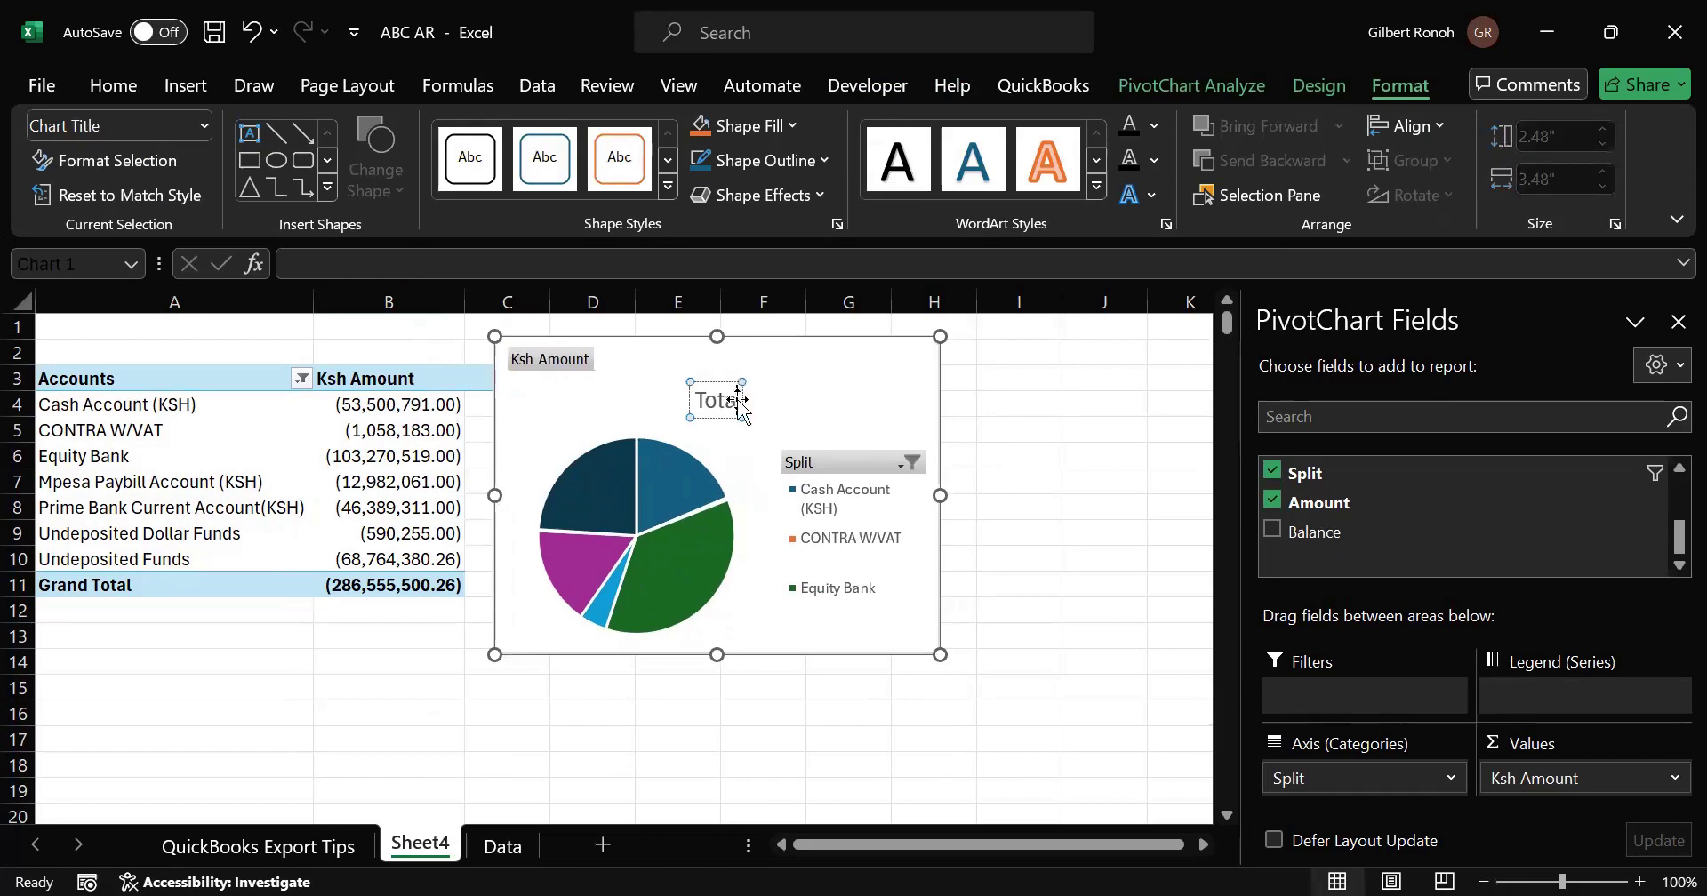
text(PAYMENTS)
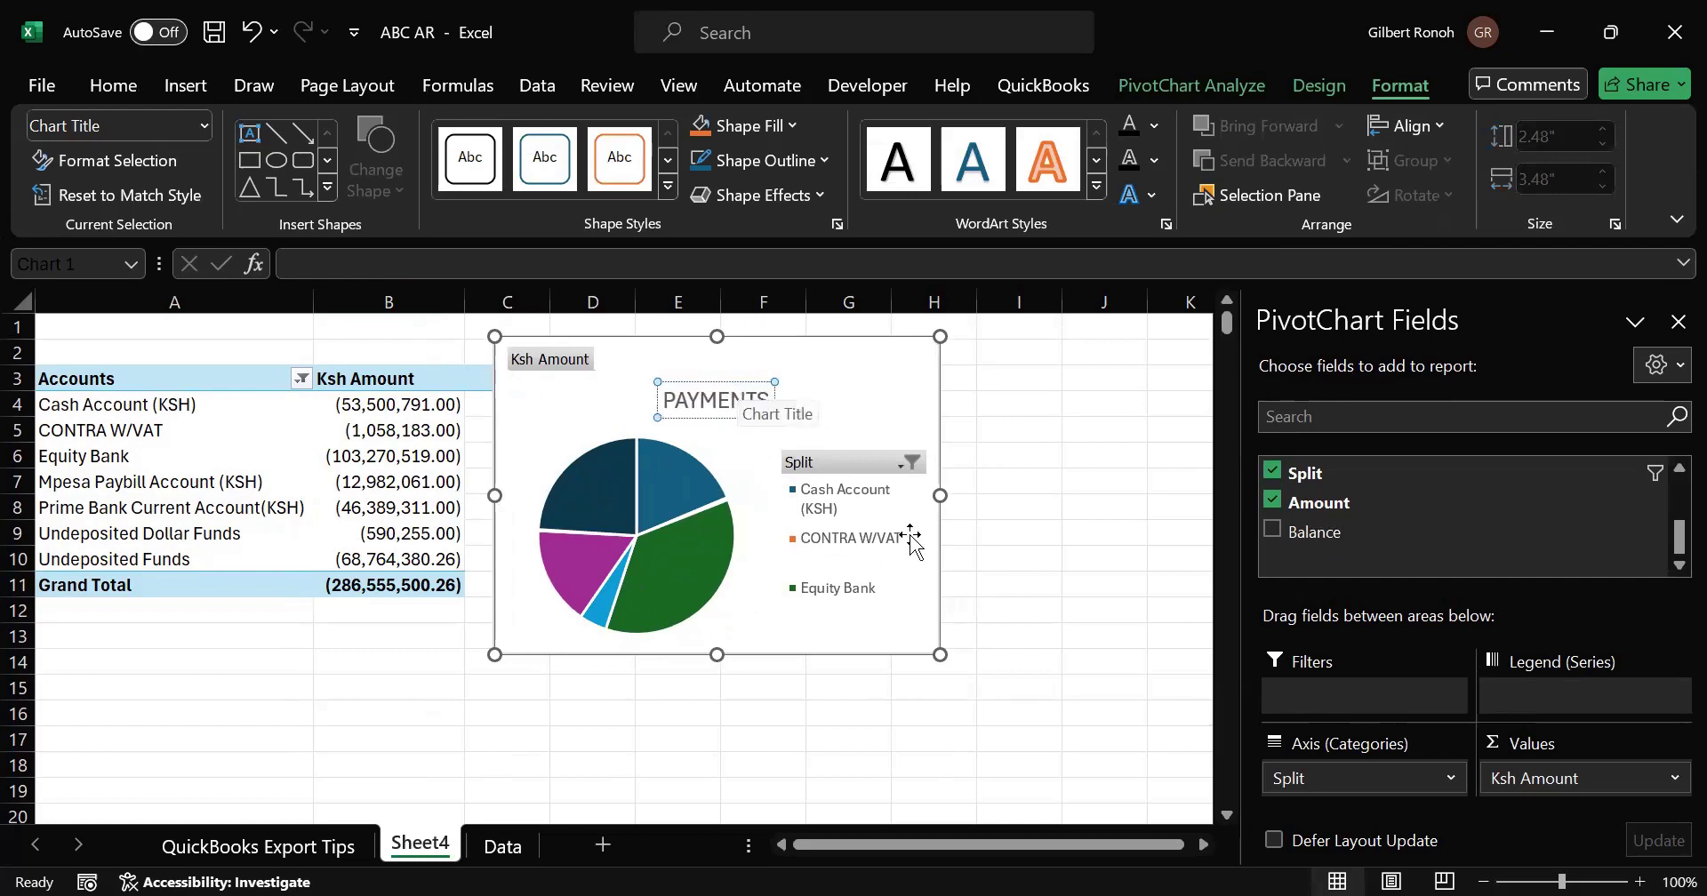
click(1096, 635)
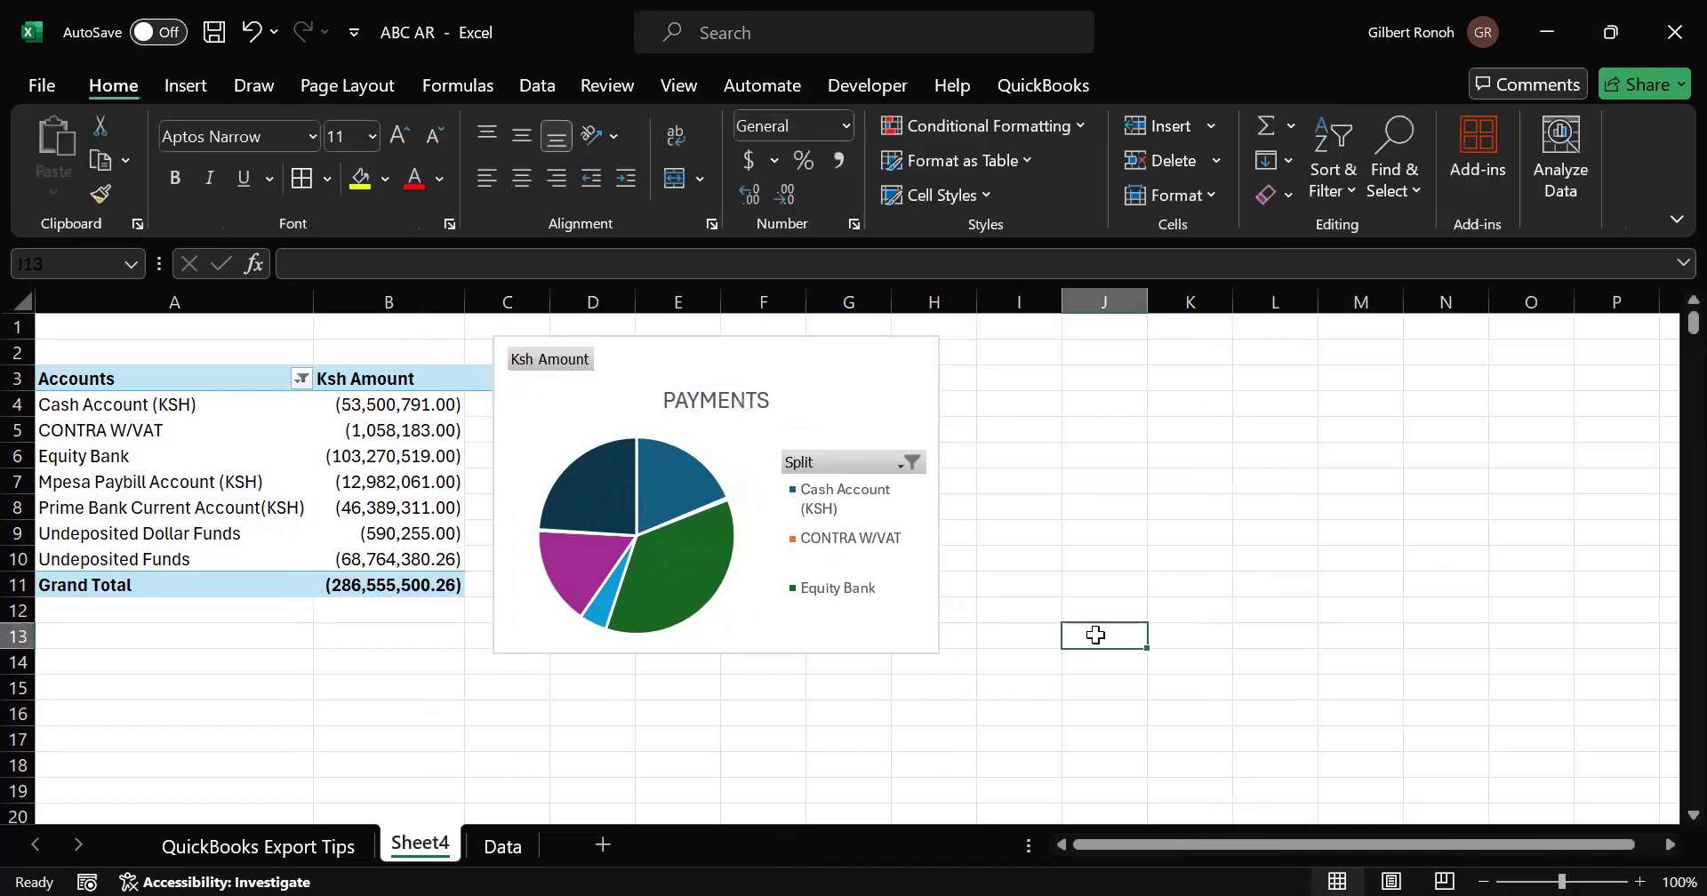
Step: Enlarge the pie chart to about 4.11" high by 4.42" wide and move it up to the sheet's upper edge
click(728, 572)
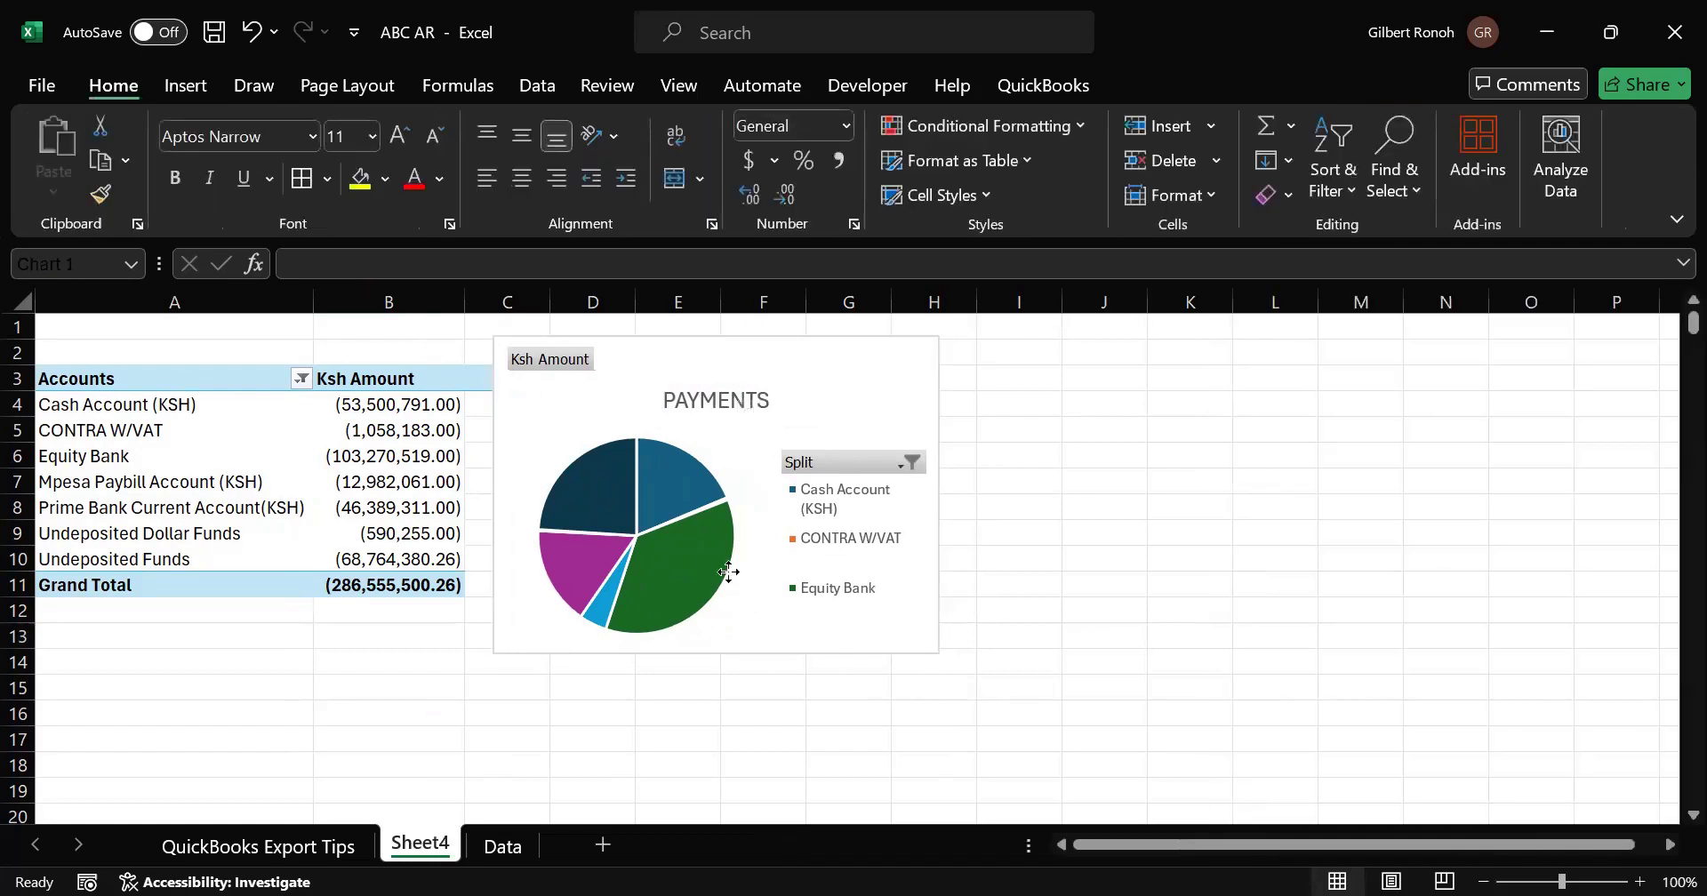
drag(715, 654, 704, 714)
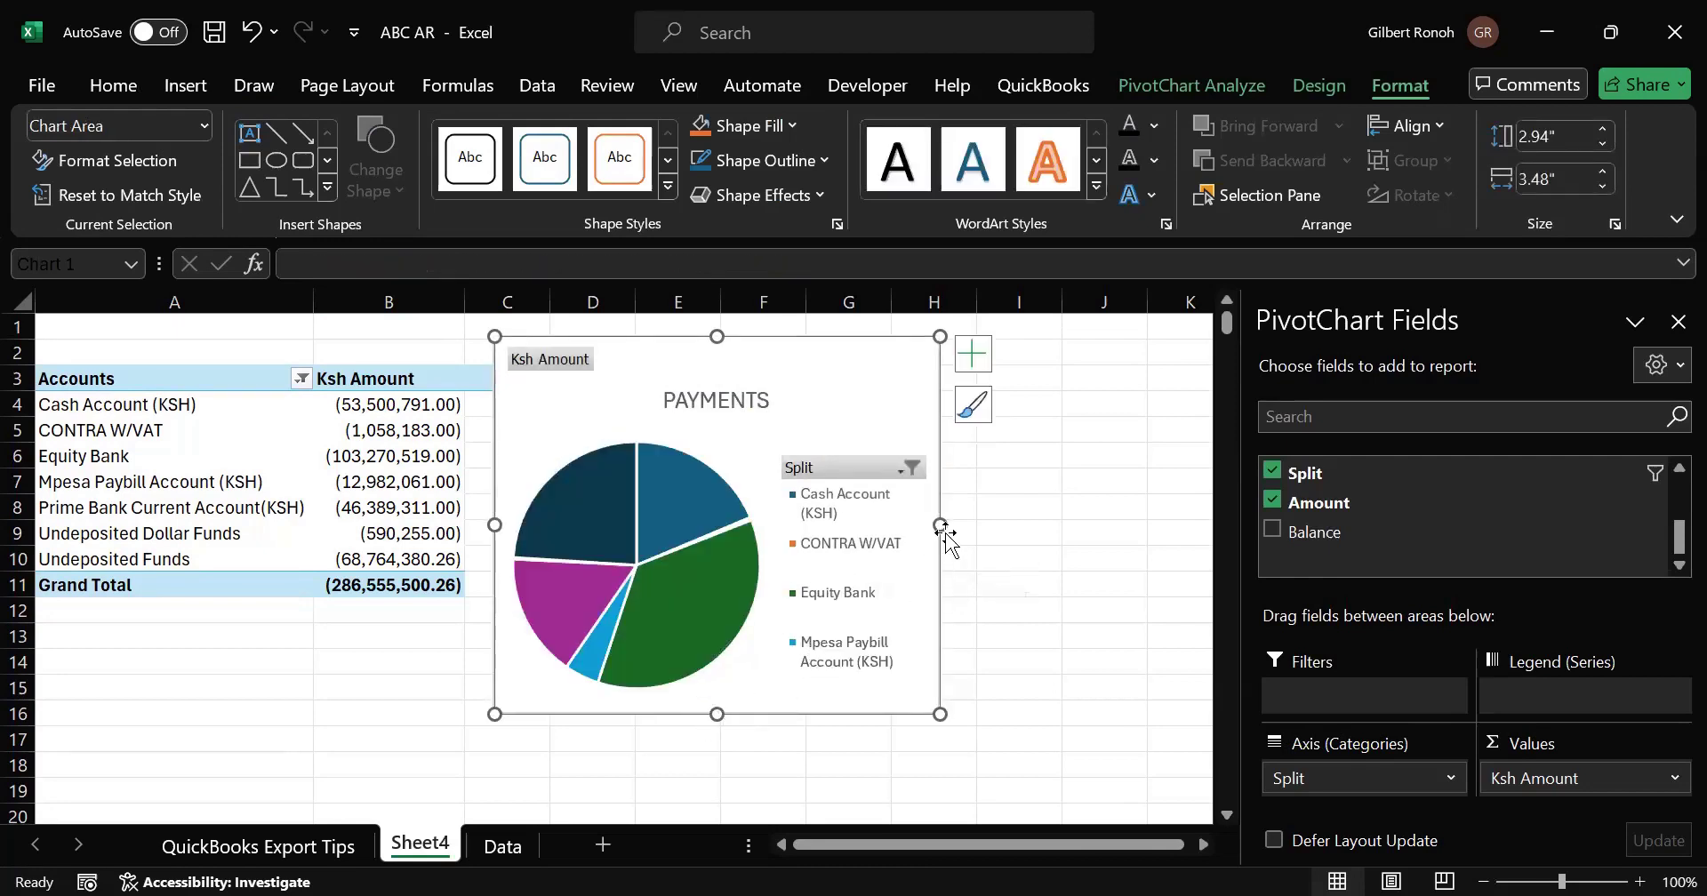
drag(943, 525, 1060, 525)
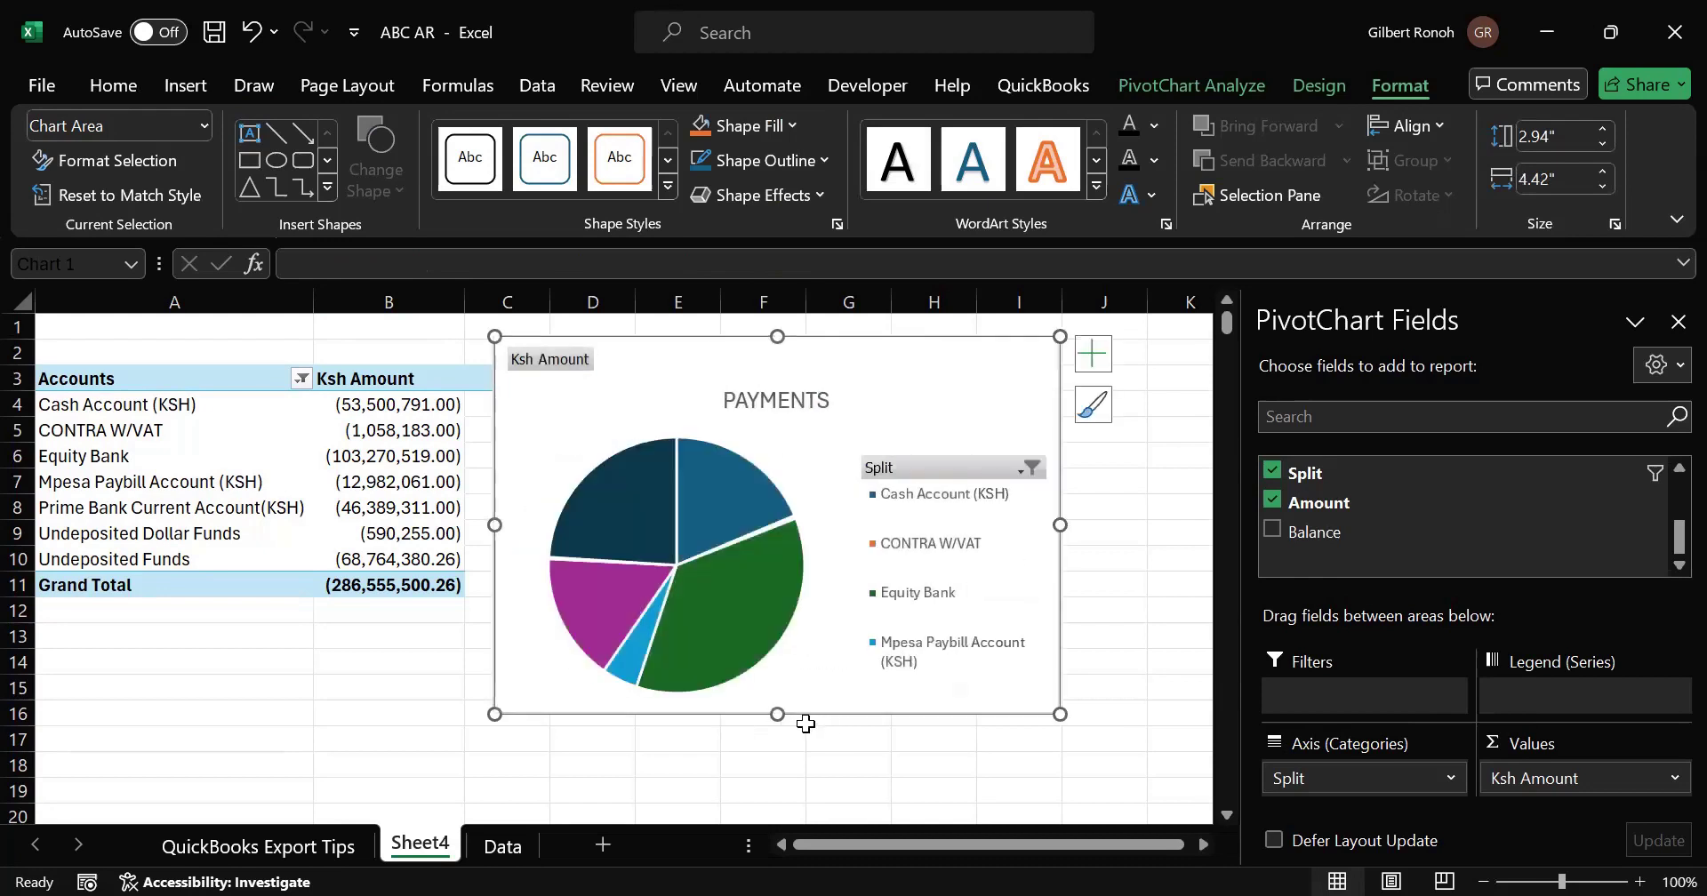
drag(777, 714, 774, 788)
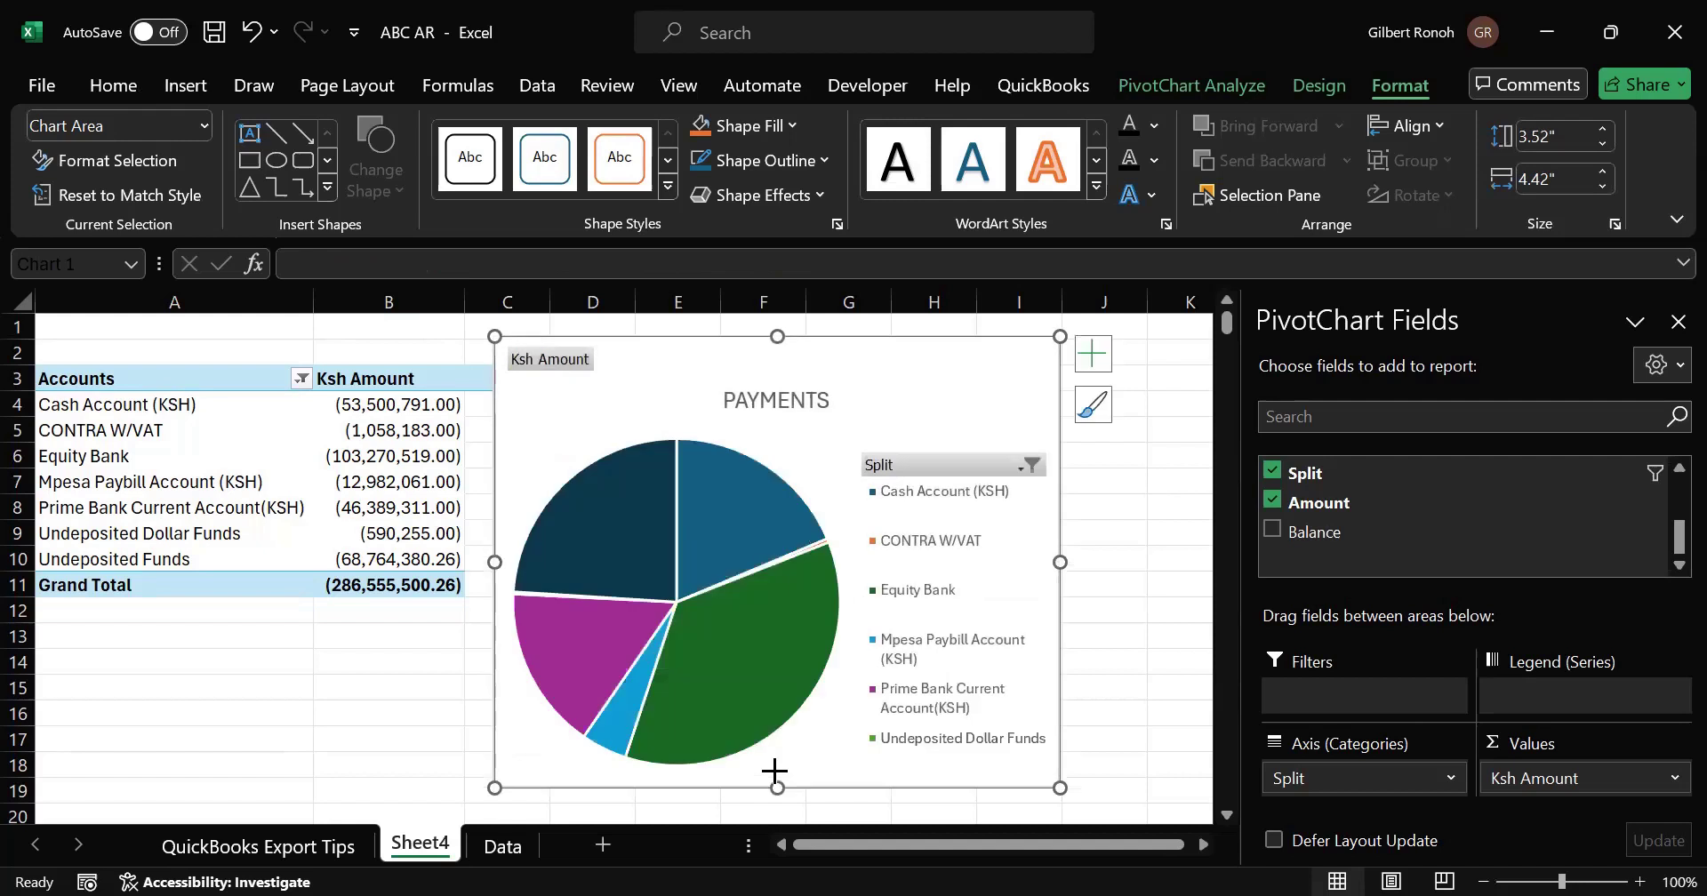
drag(945, 411, 892, 328)
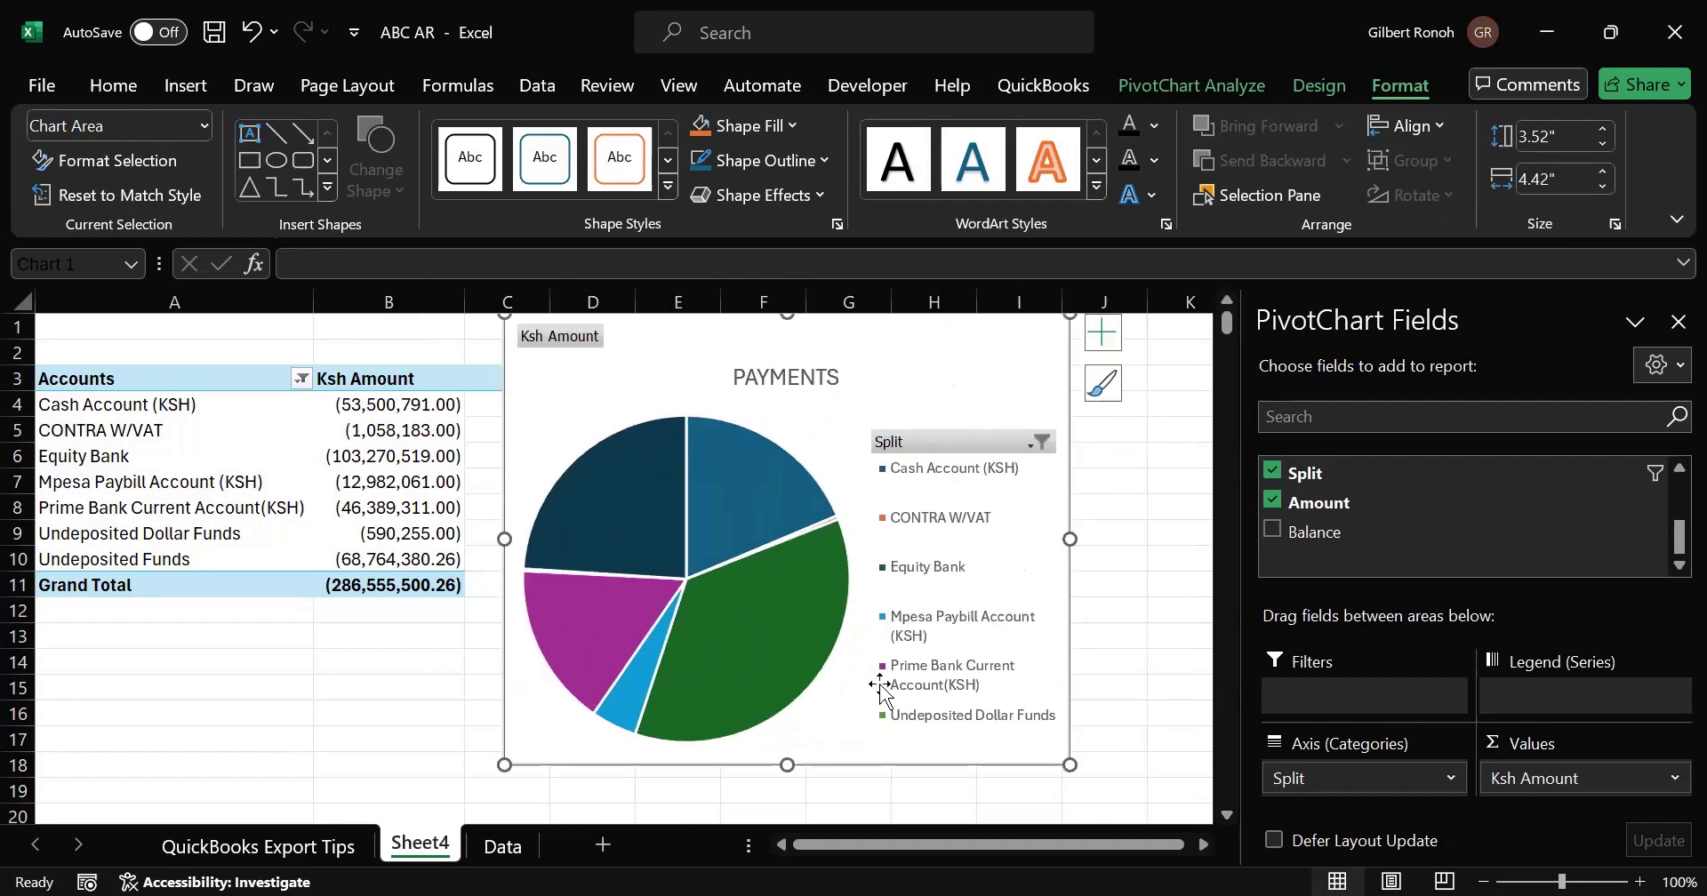
drag(792, 773, 792, 840)
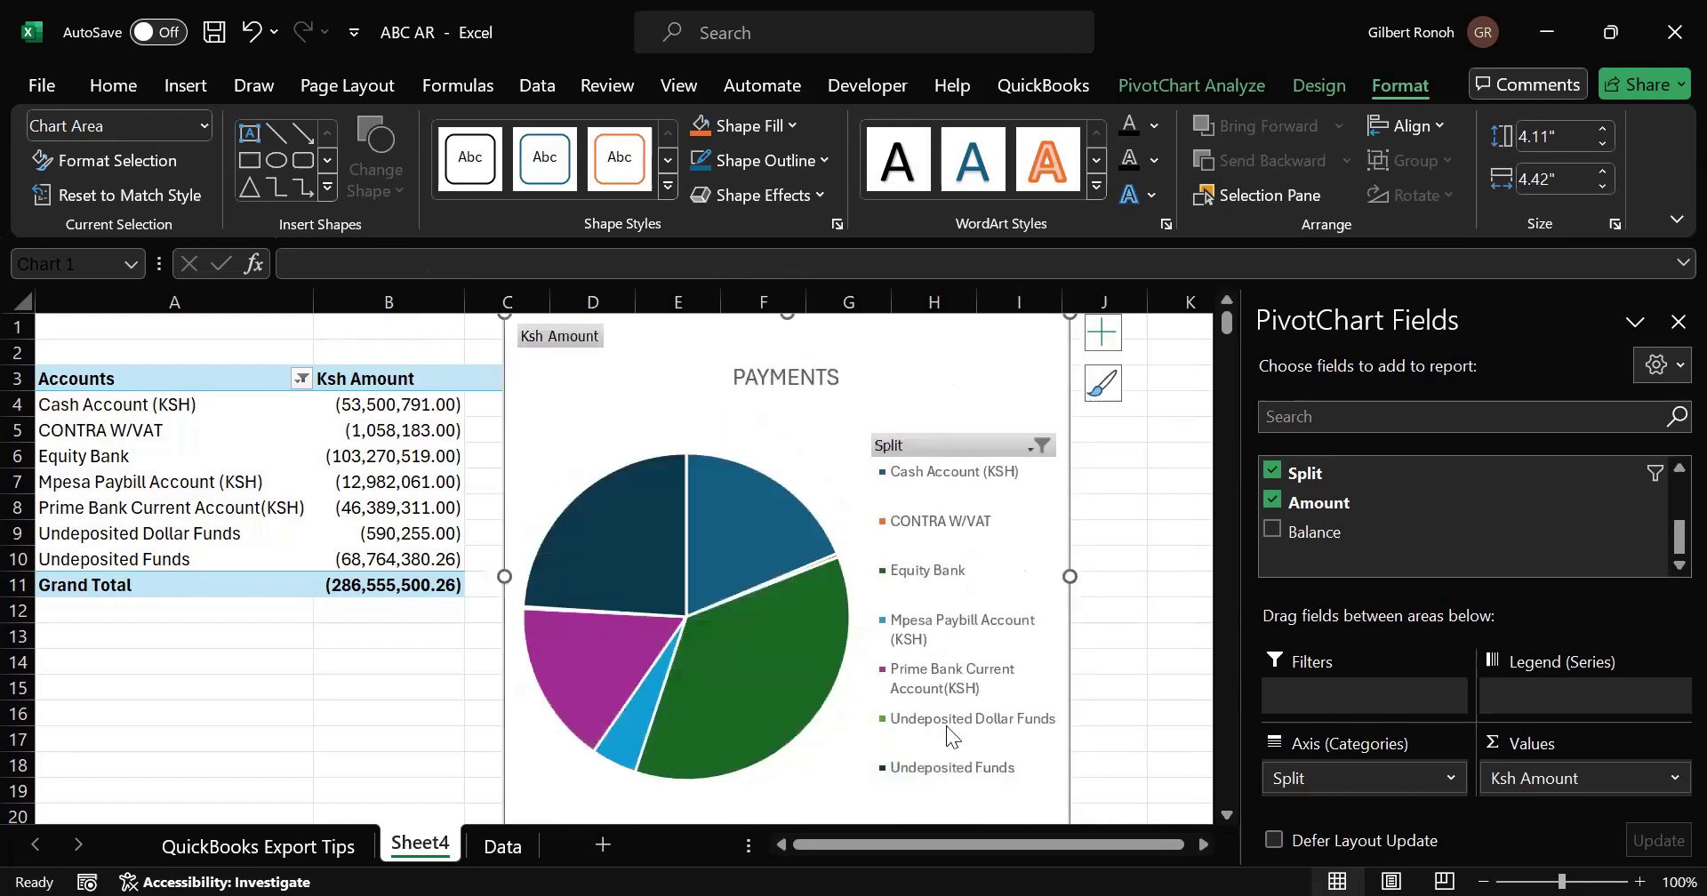
click(1103, 671)
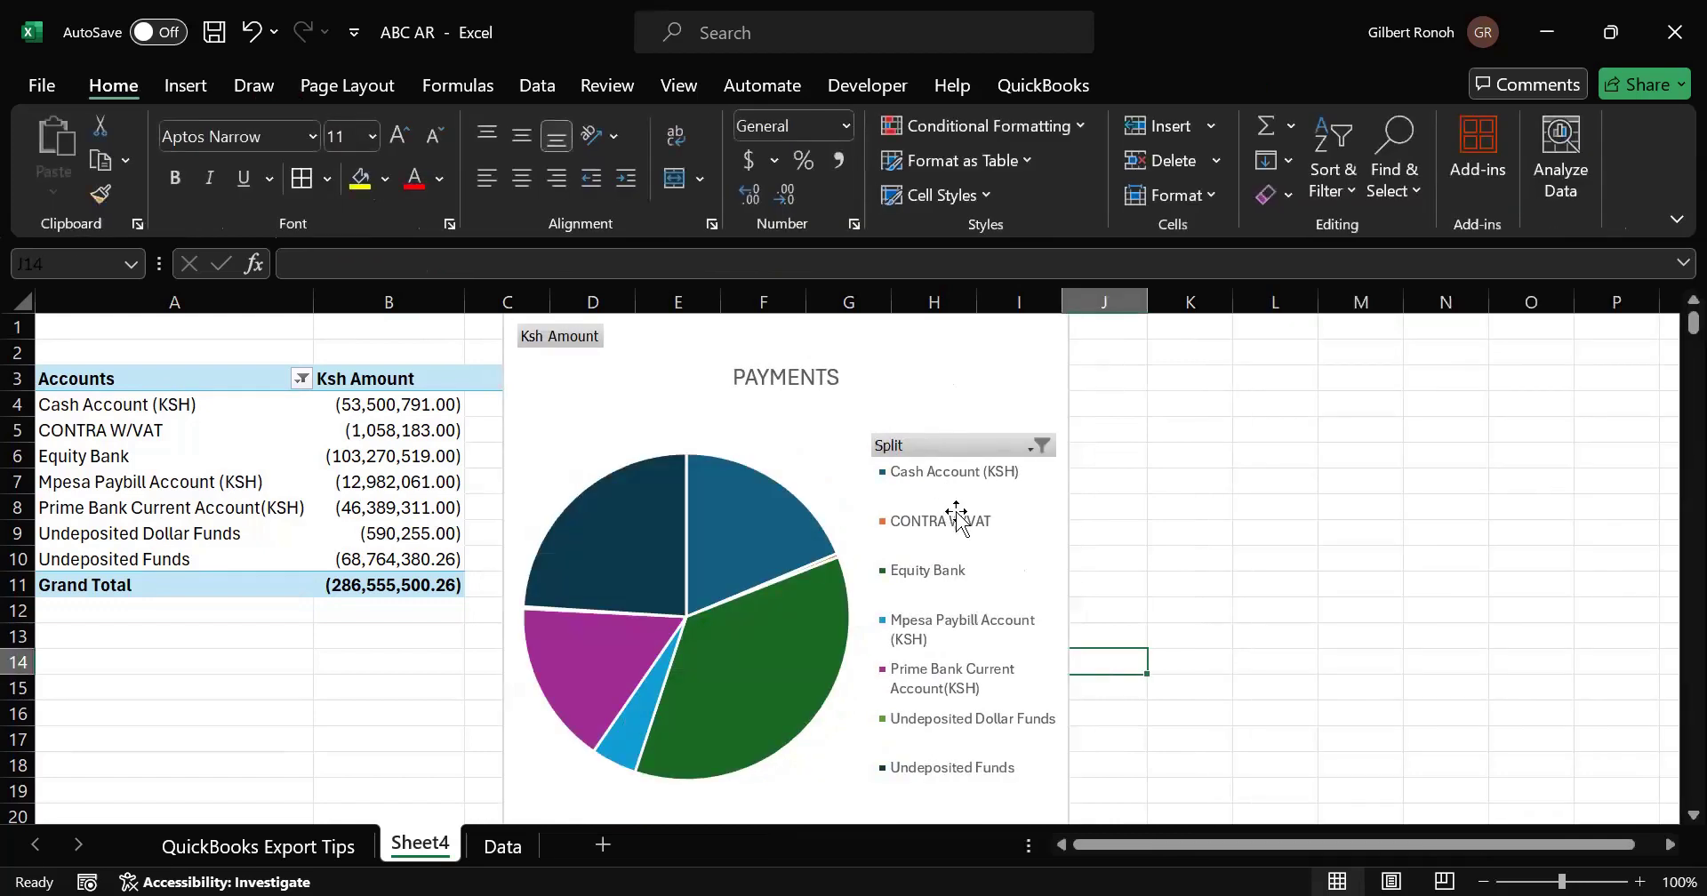
Step: Examine the sort and filter options of the pie chart's Split field
click(1030, 454)
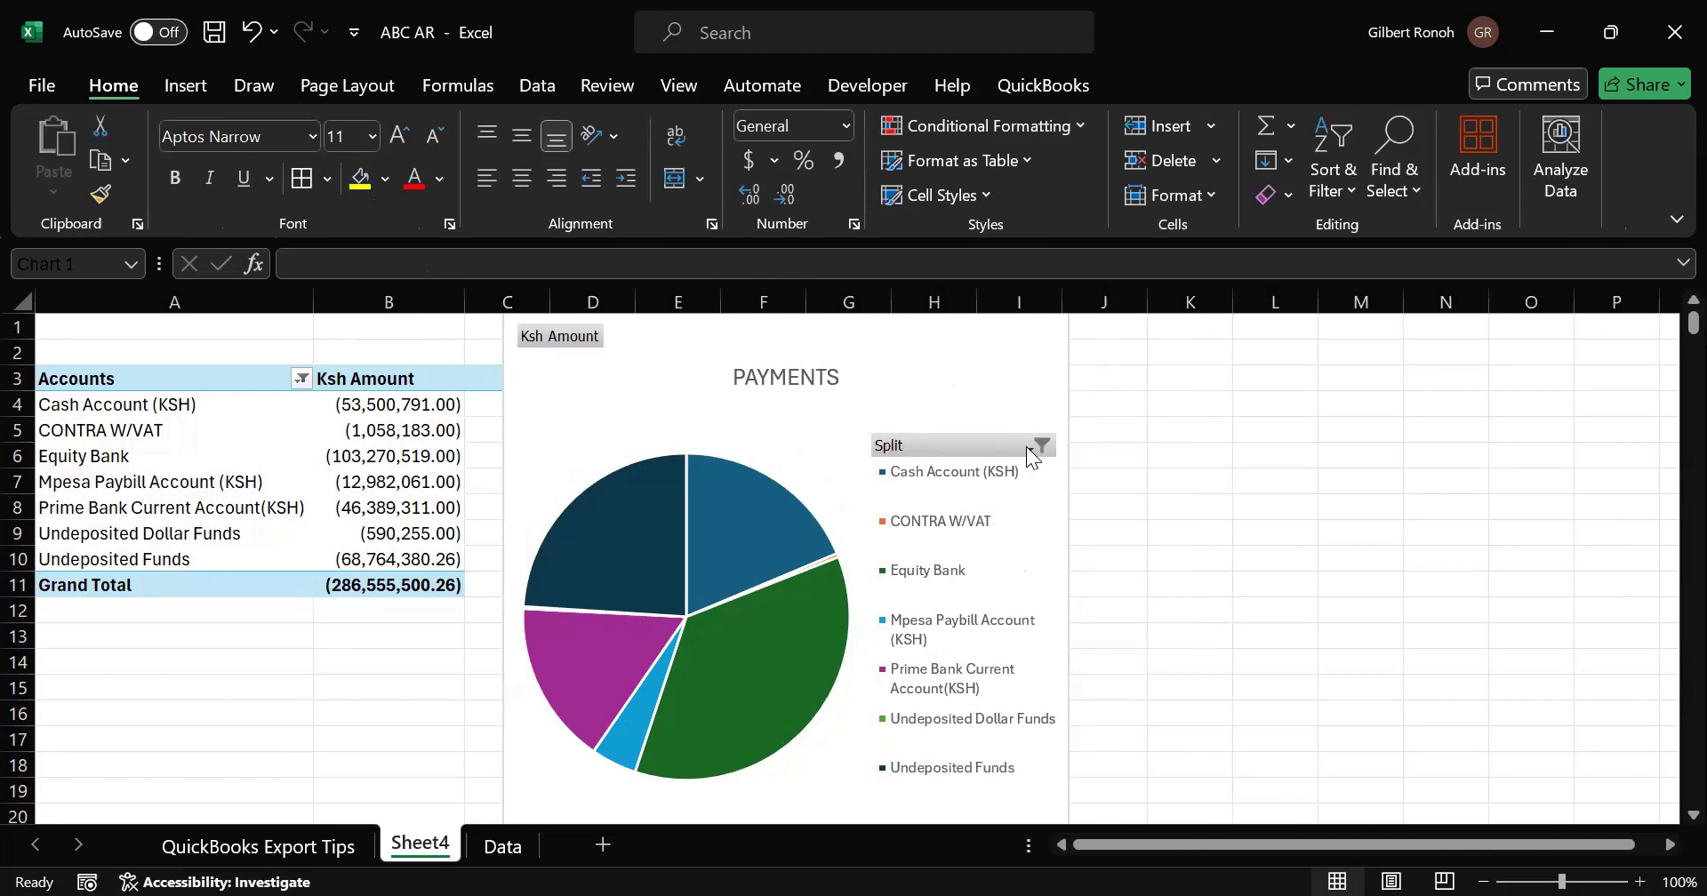
click(1029, 449)
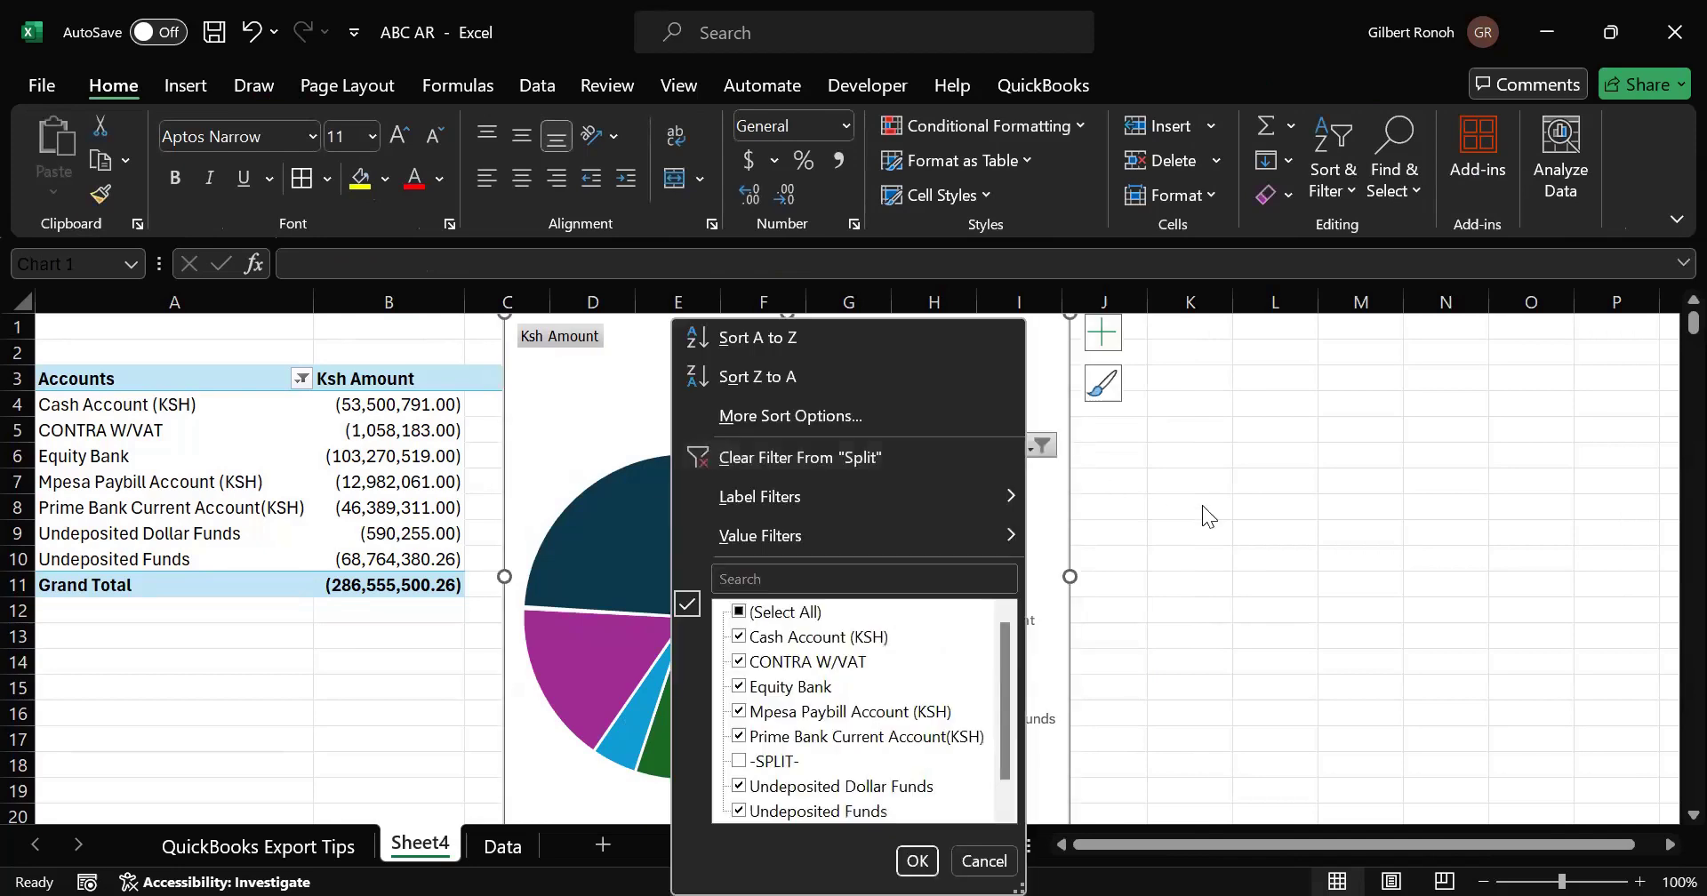
key(Escape)
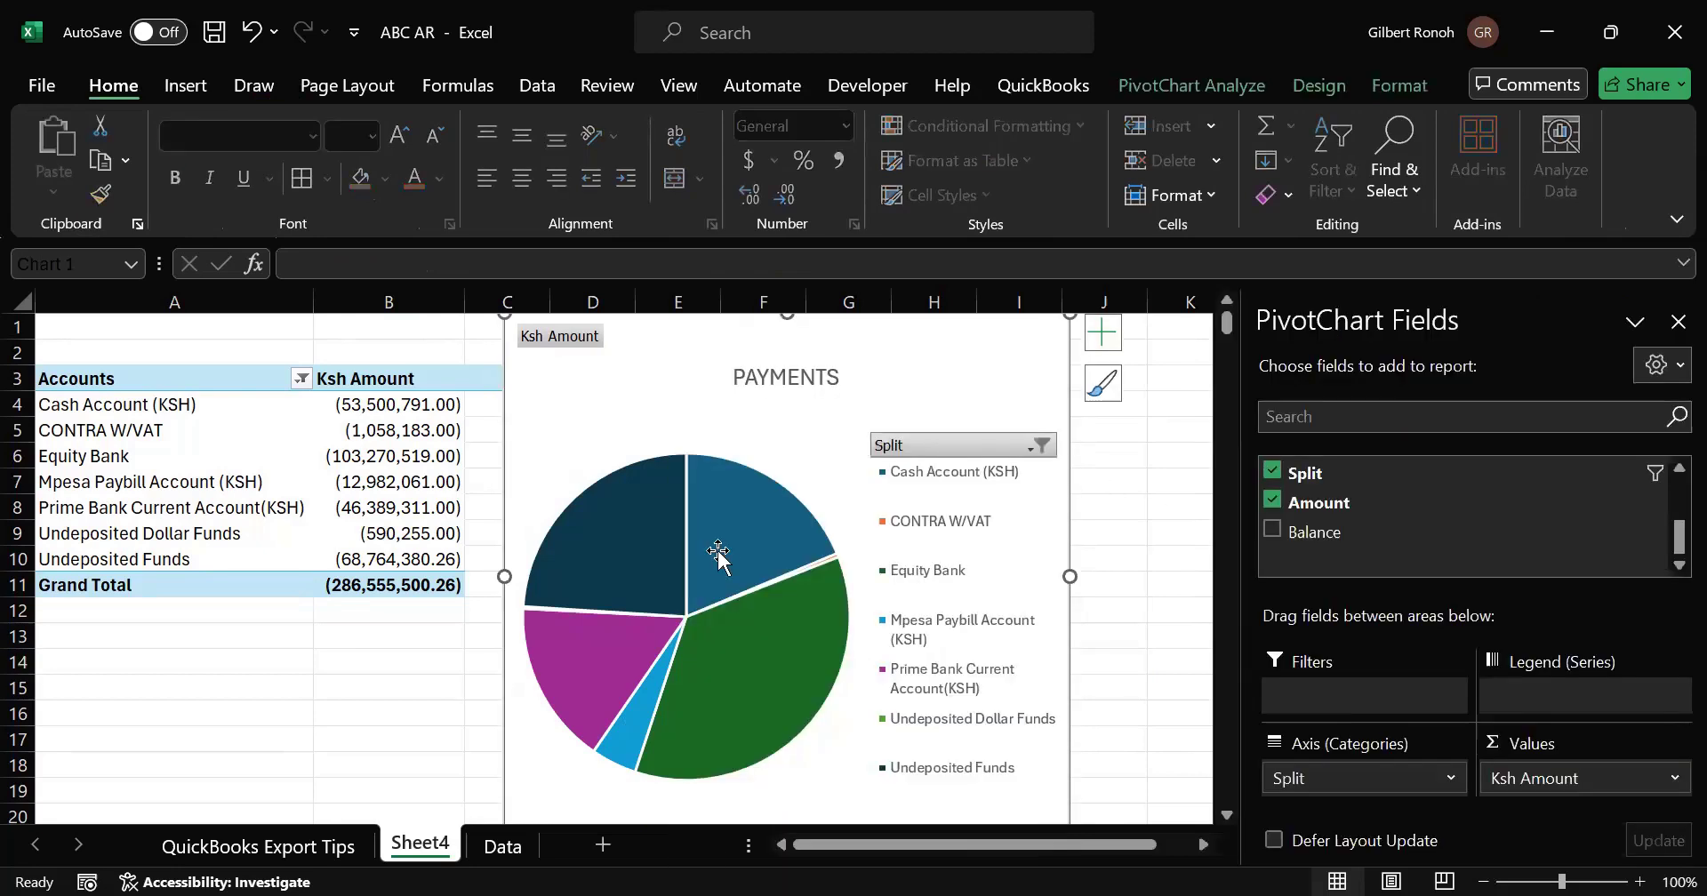
Step: Add data labels to the PAYMENTS pie slices and close the PivotChart Fields pane
click(718, 551)
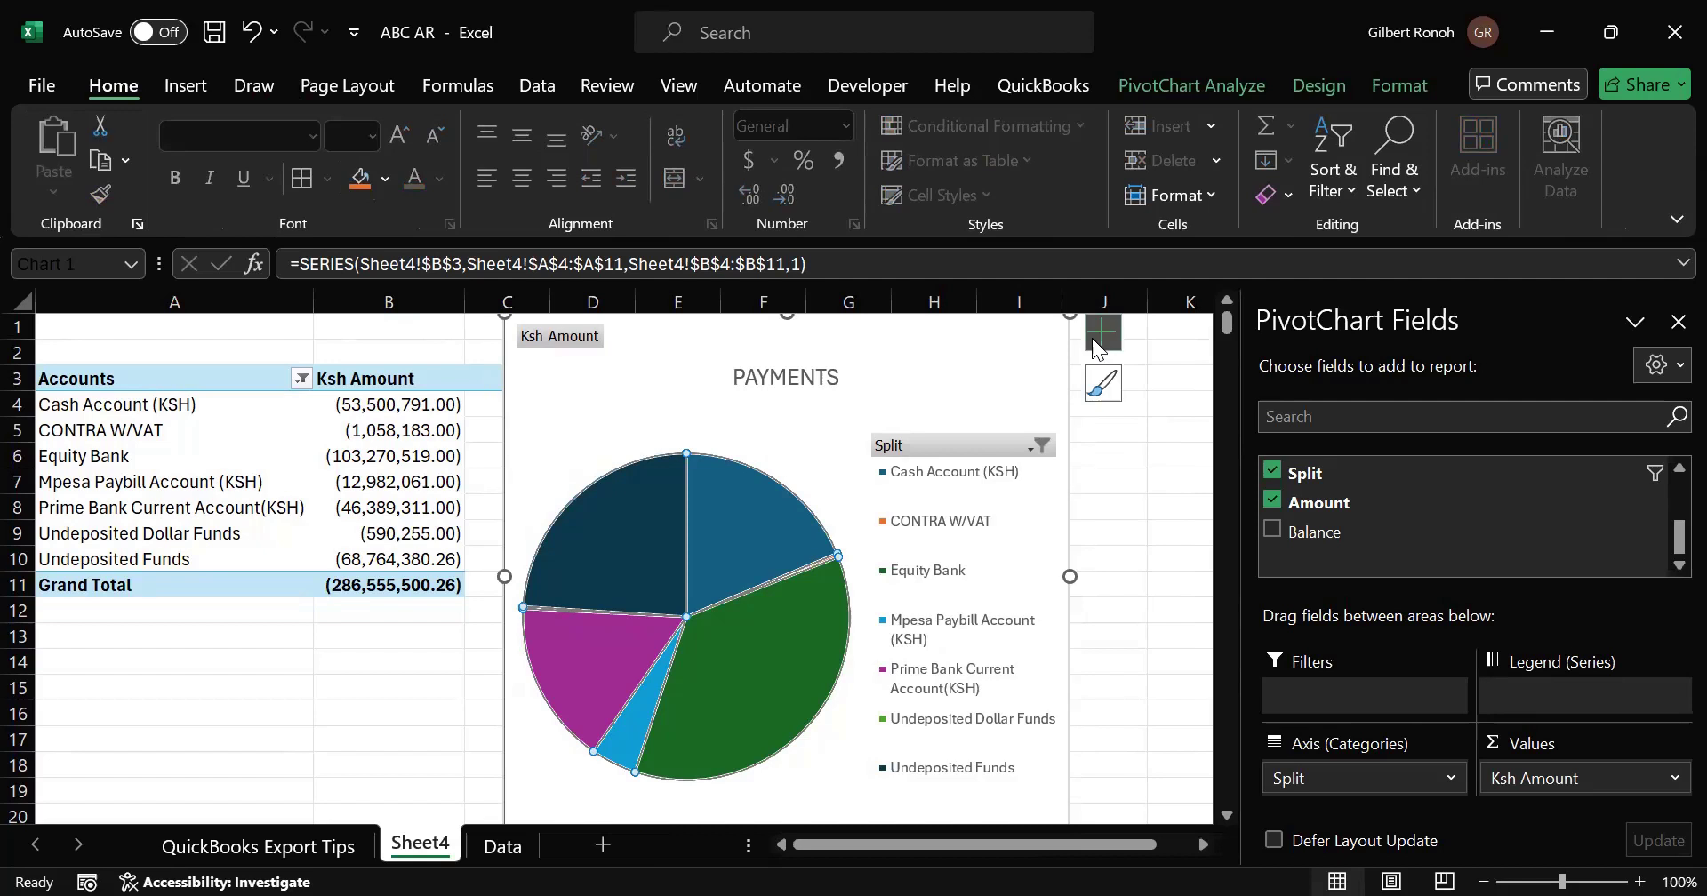
click(1673, 322)
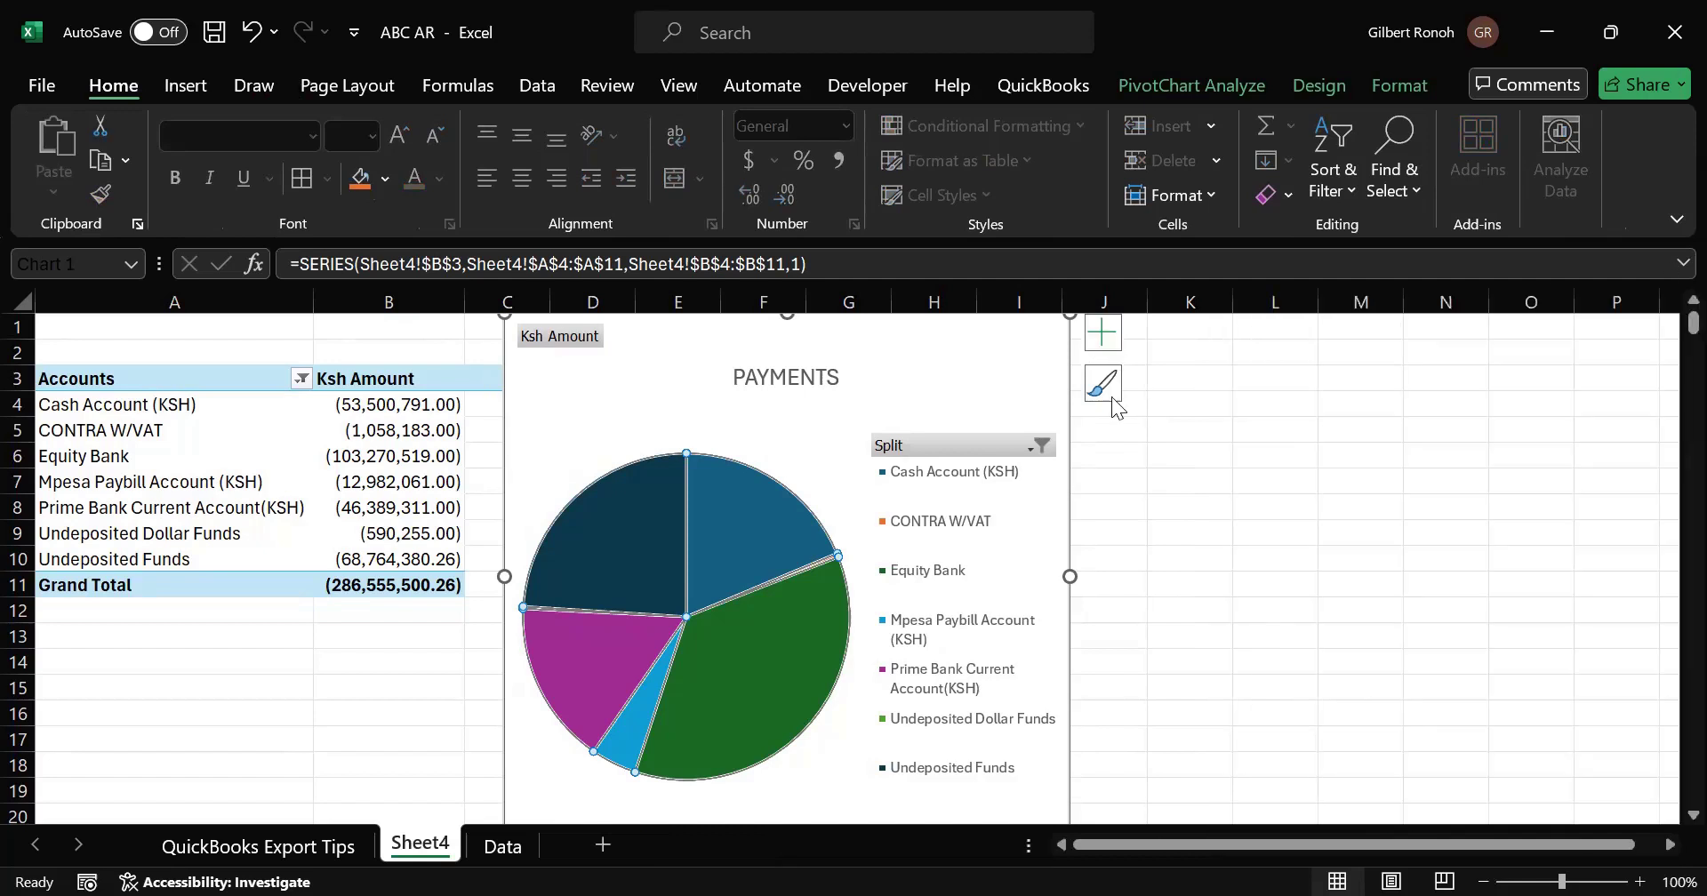
click(1099, 334)
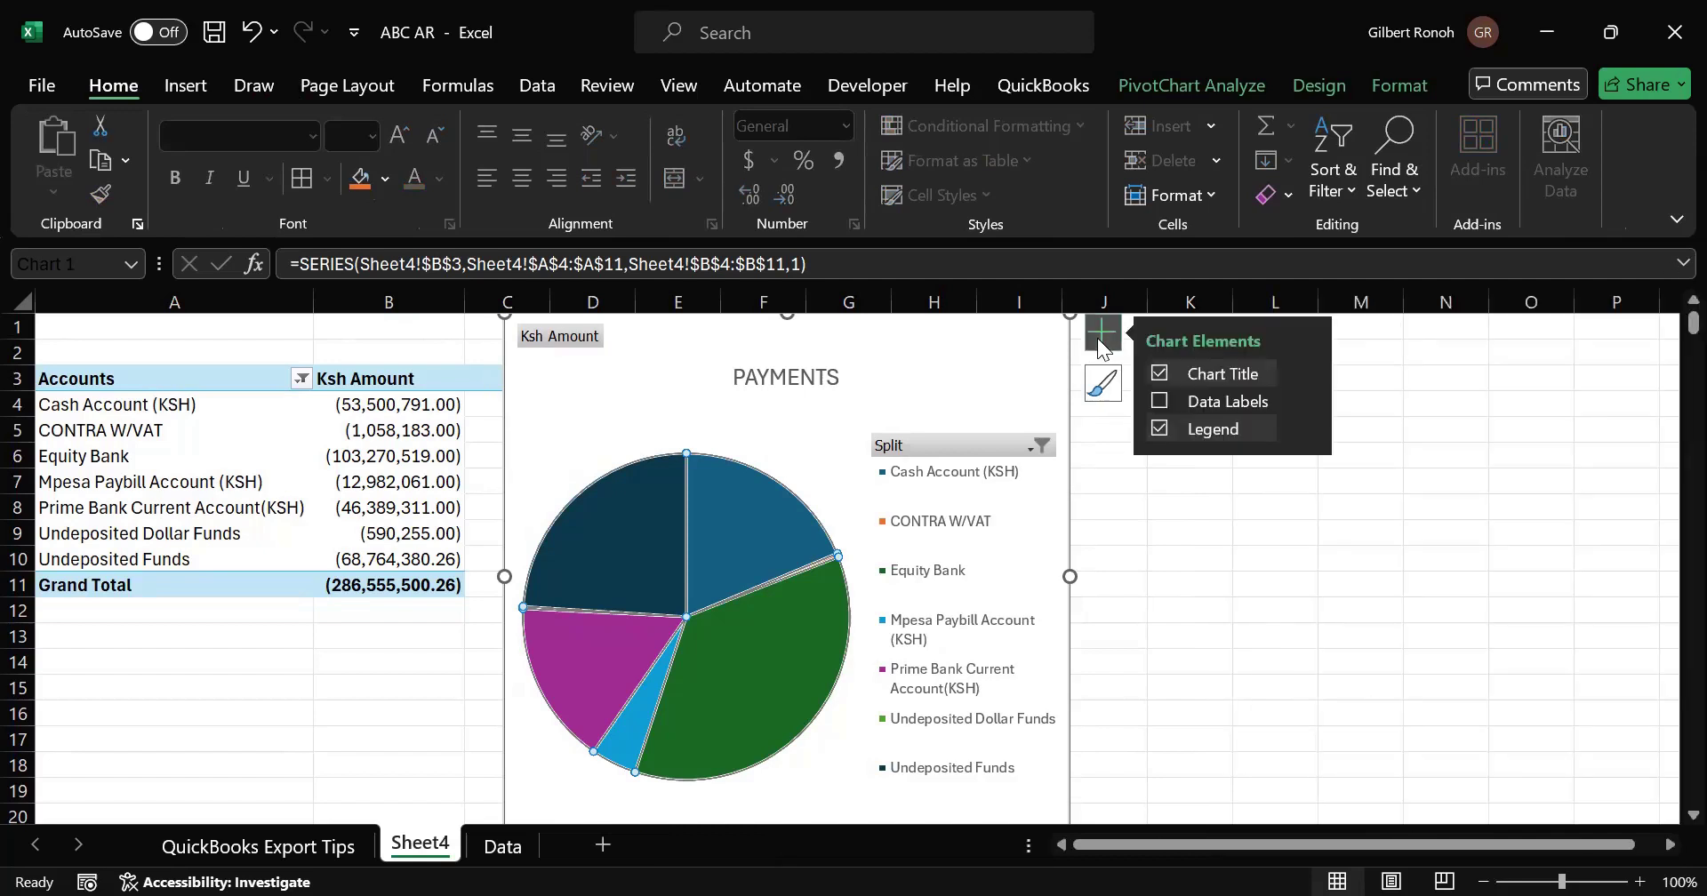
click(1159, 404)
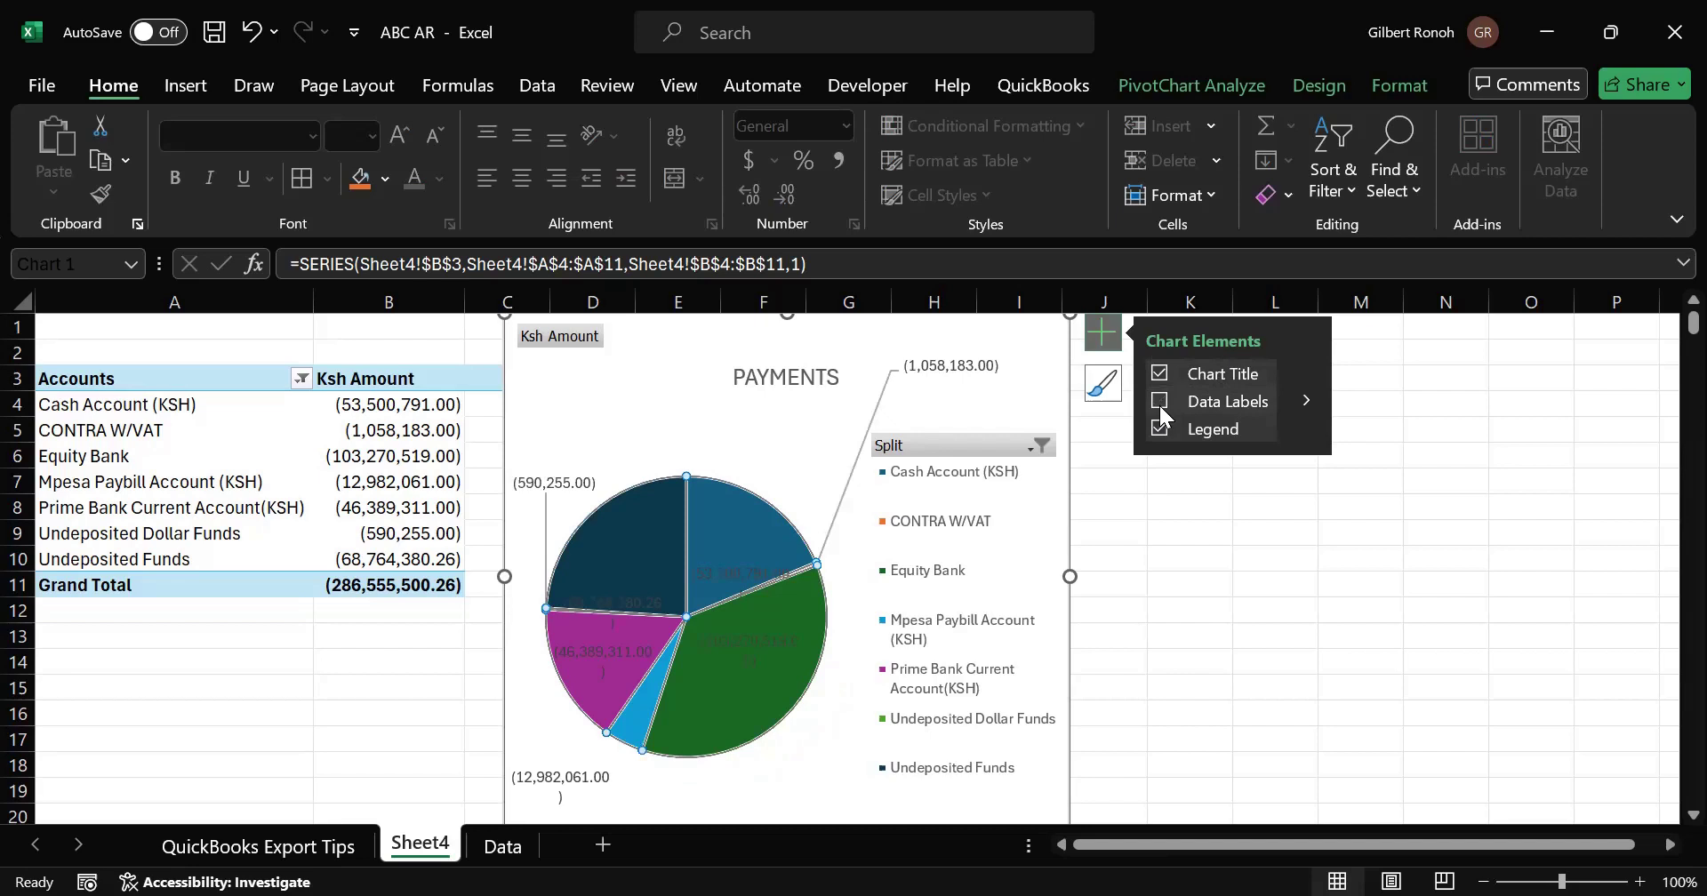
click(1160, 403)
click(1159, 403)
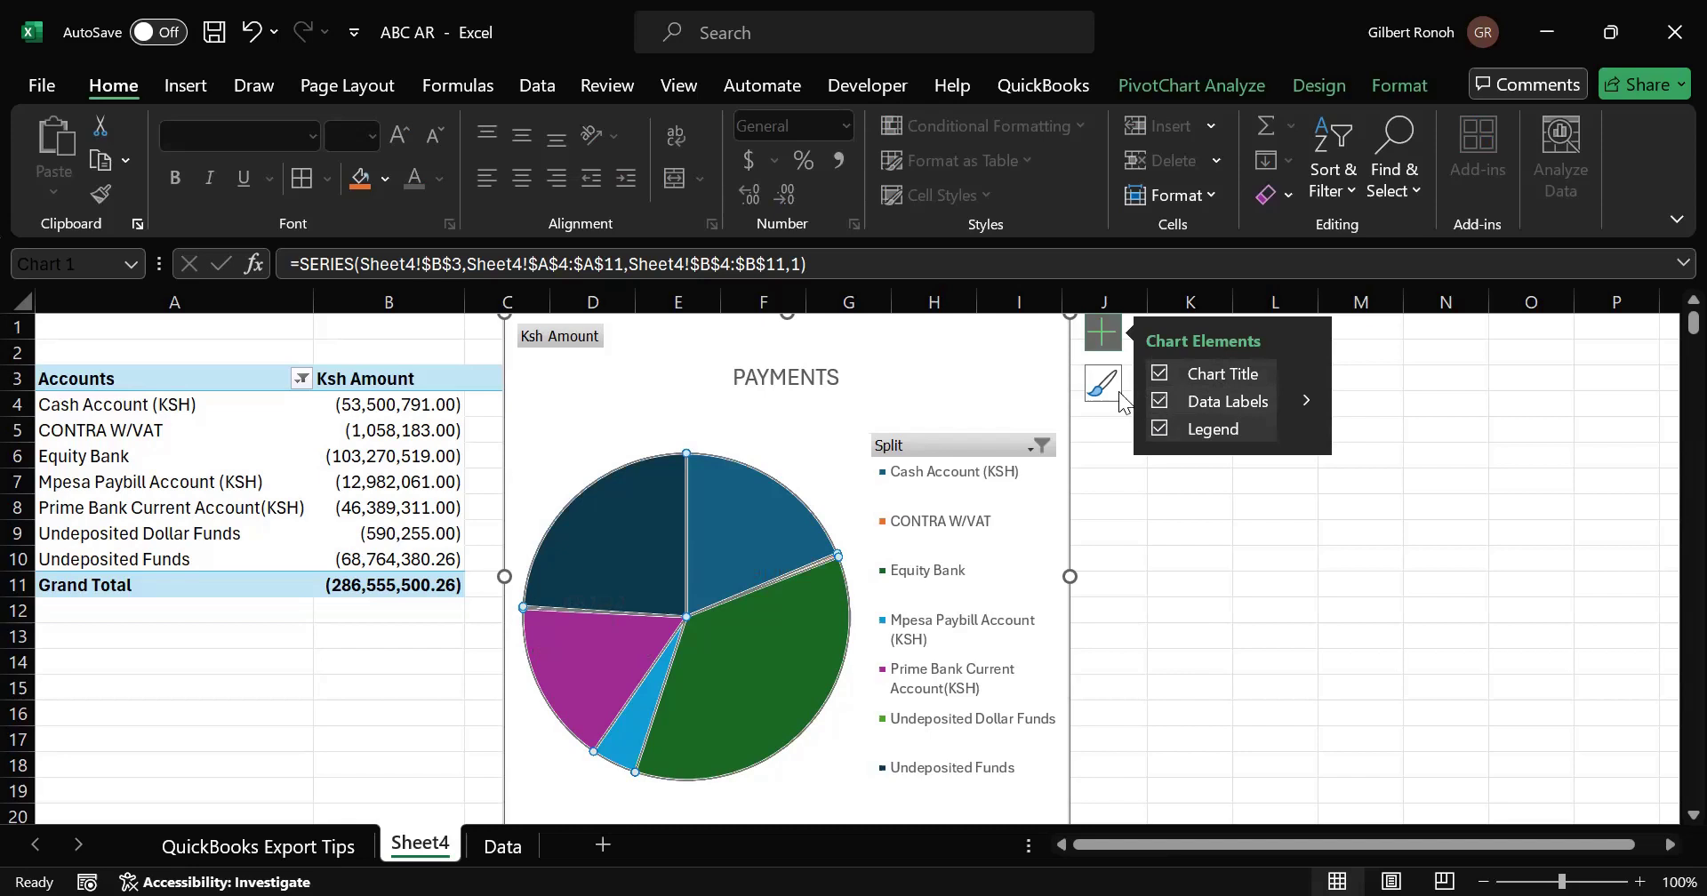
Step: Browse the chart style gallery and try the dark grey background style on the PAYMENTS pie
click(1109, 388)
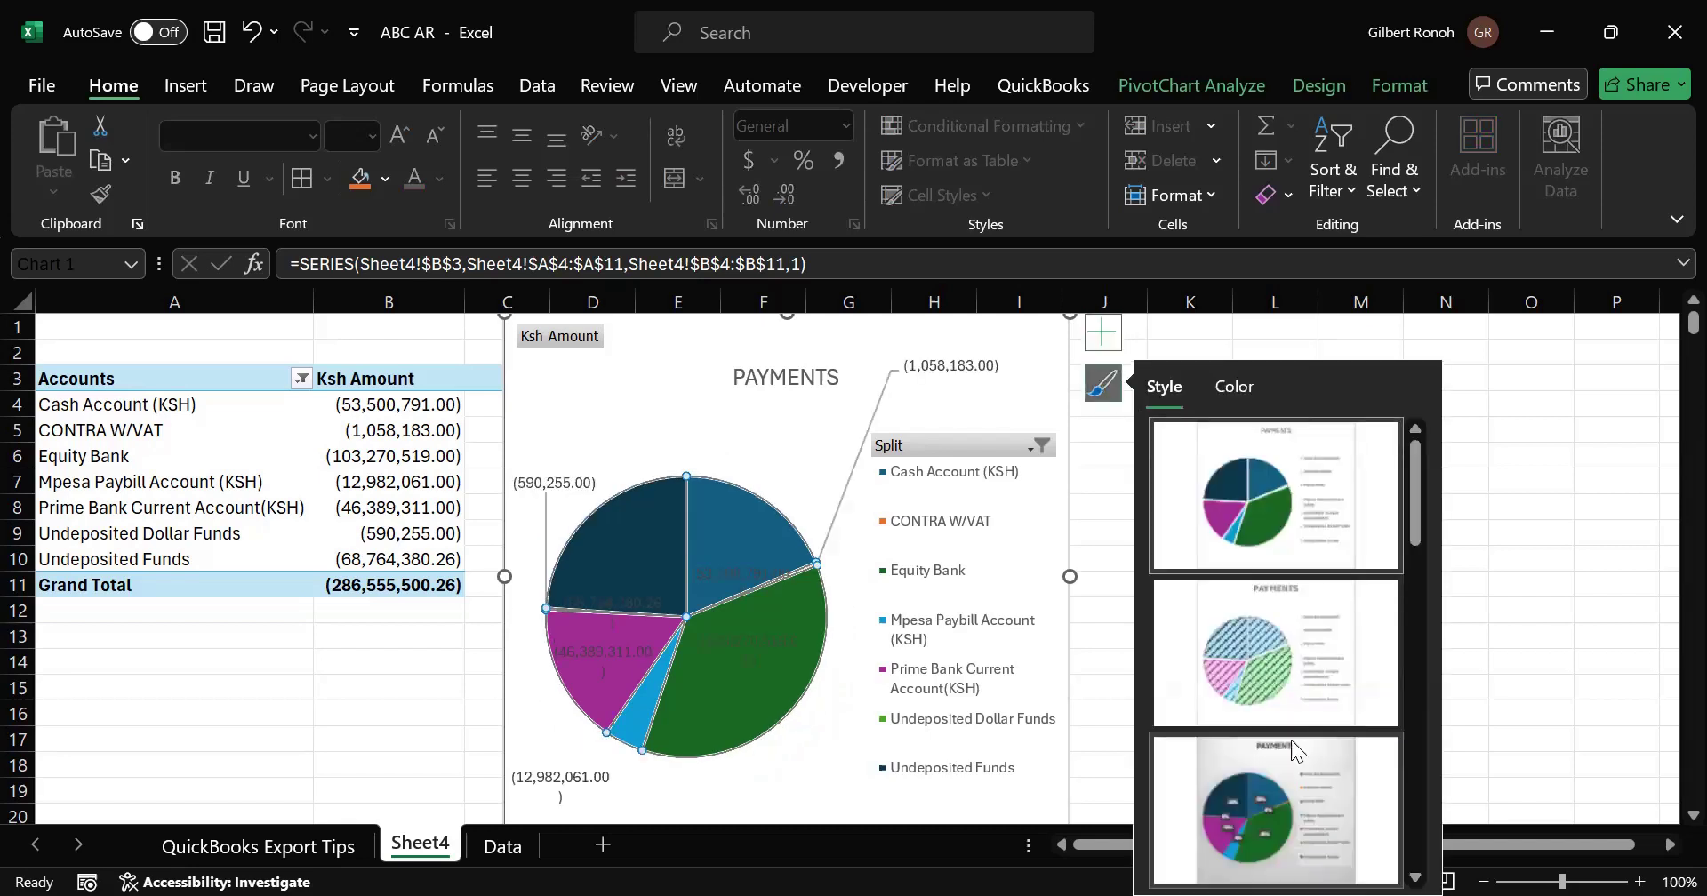
scroll(1291, 740, down, 2)
scroll(1291, 739, down, 2)
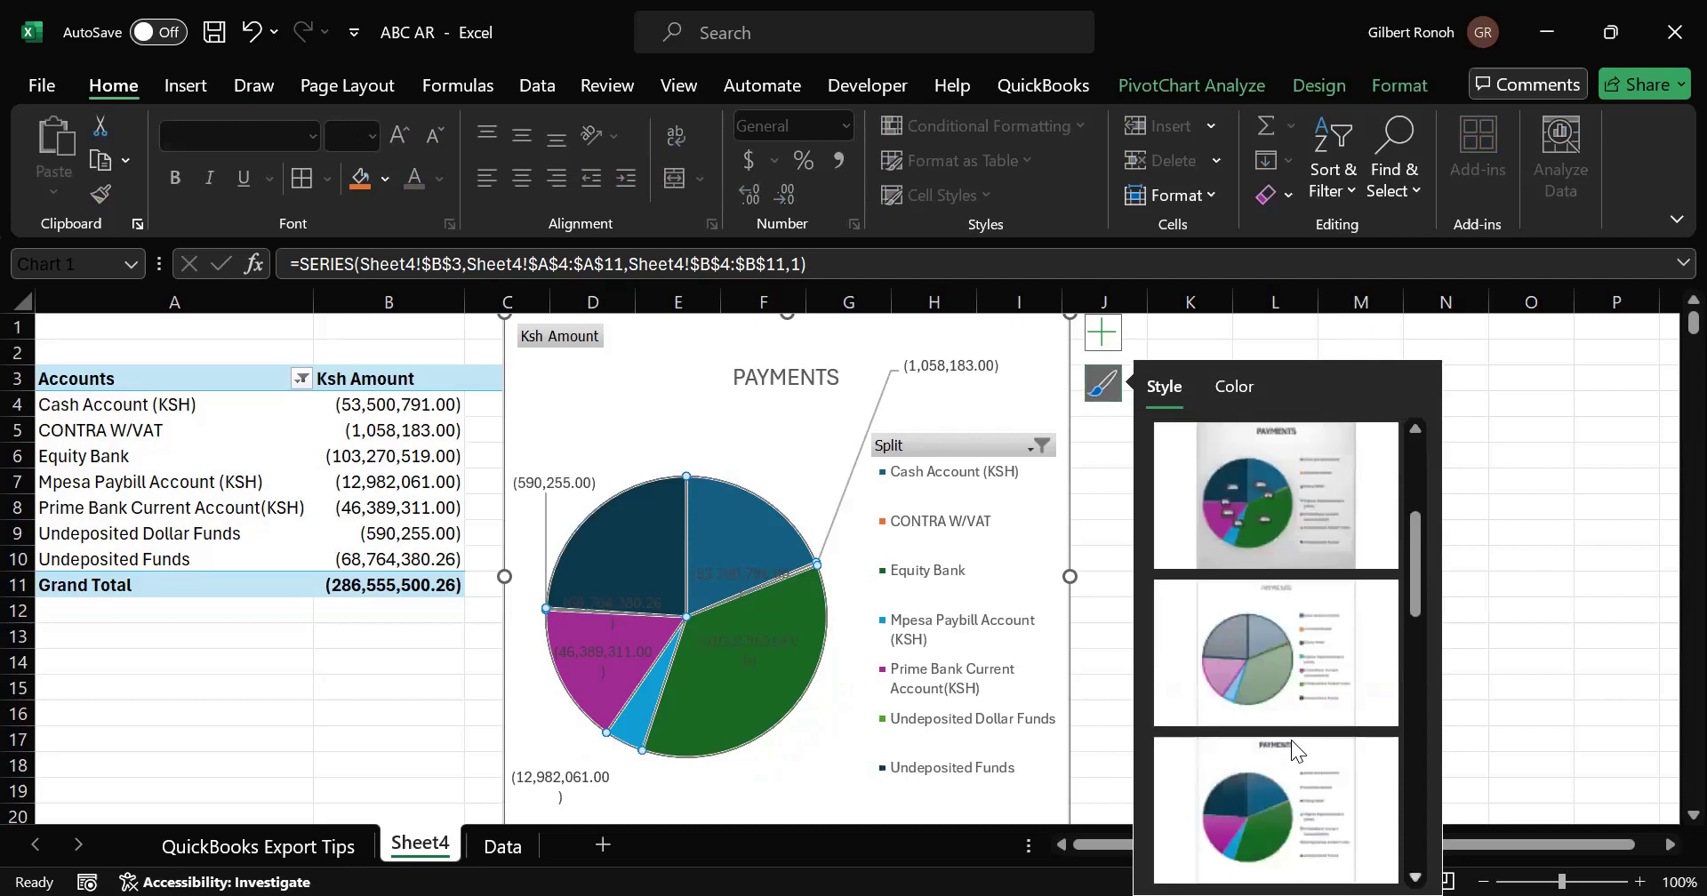
scroll(1291, 740, down, 2)
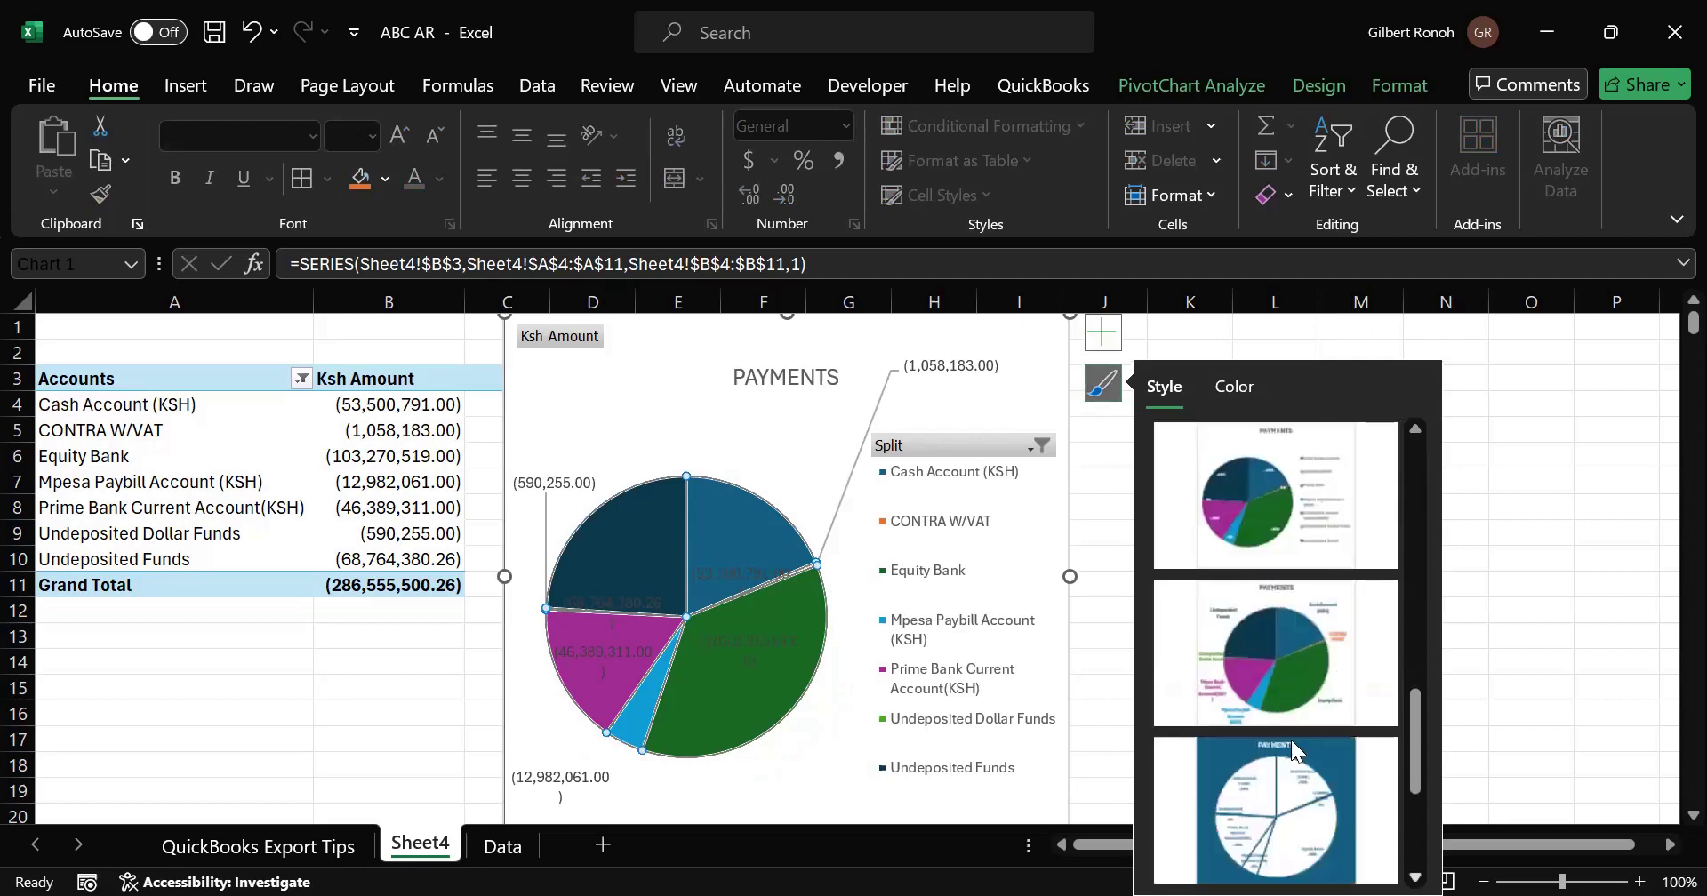
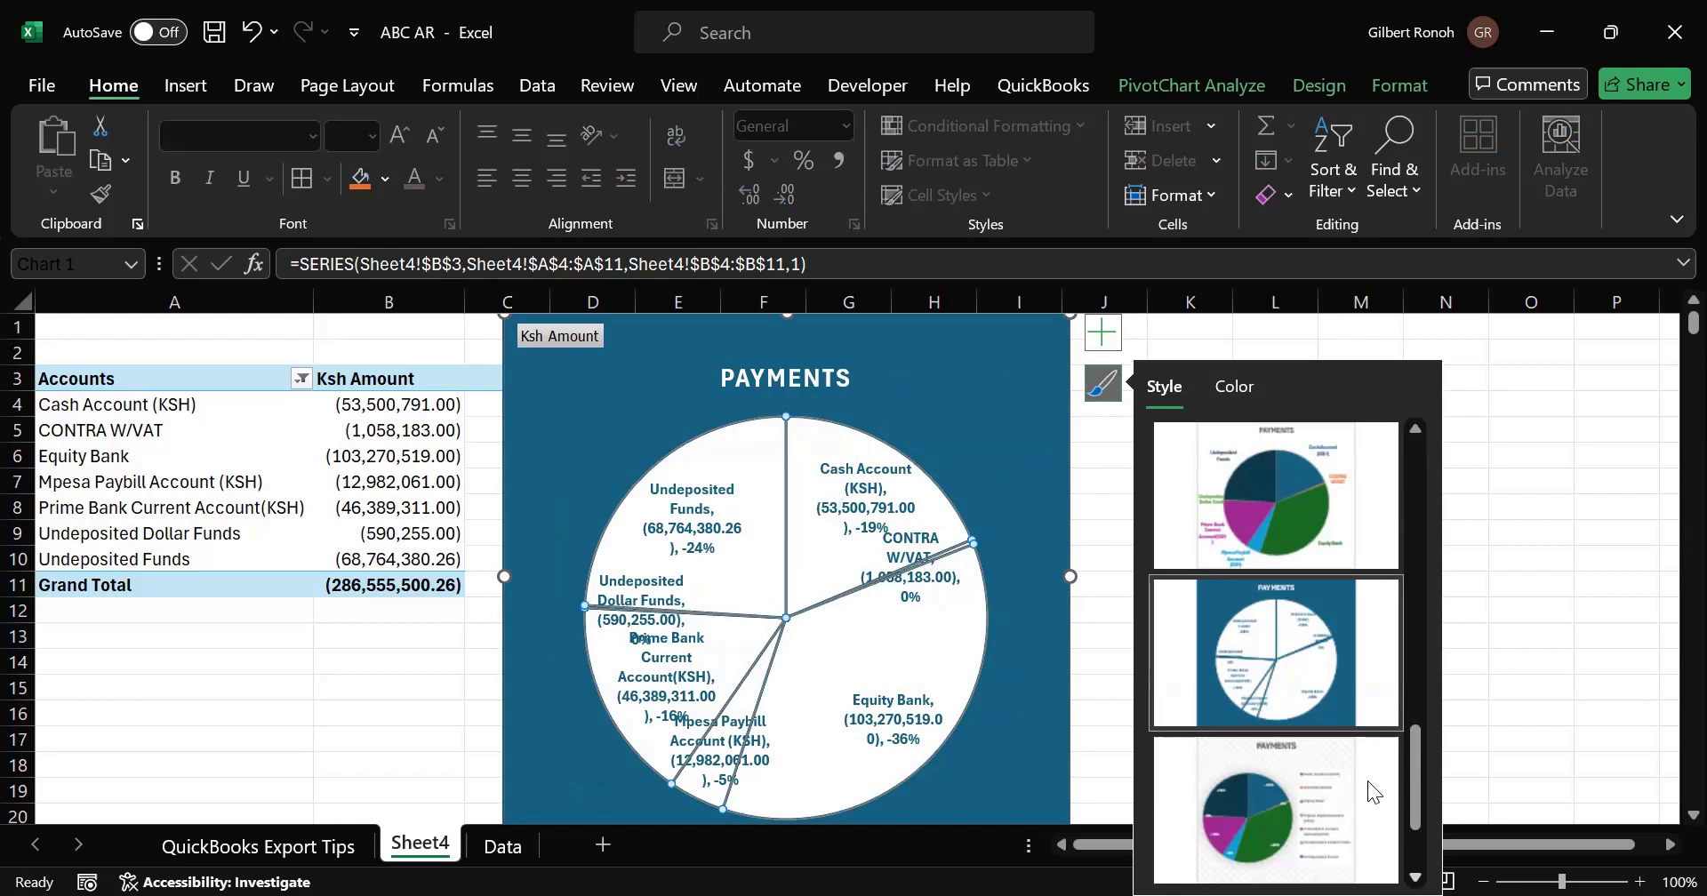
scroll(1367, 780, down, 1)
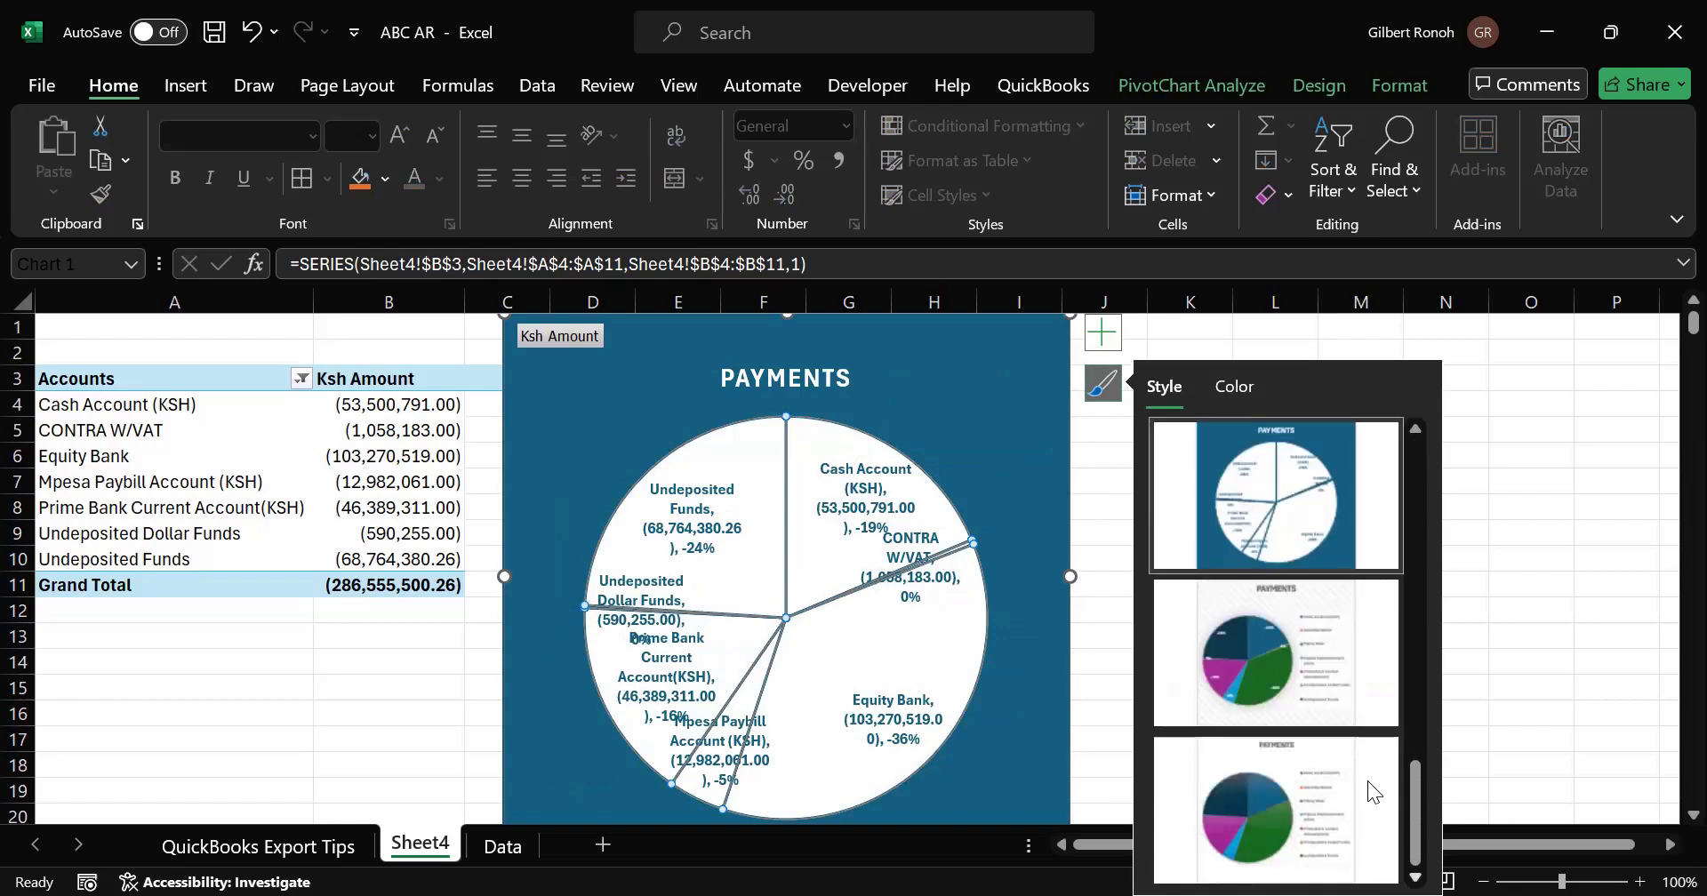
scroll(1403, 783, up, 2)
scroll(1401, 740, up, 1)
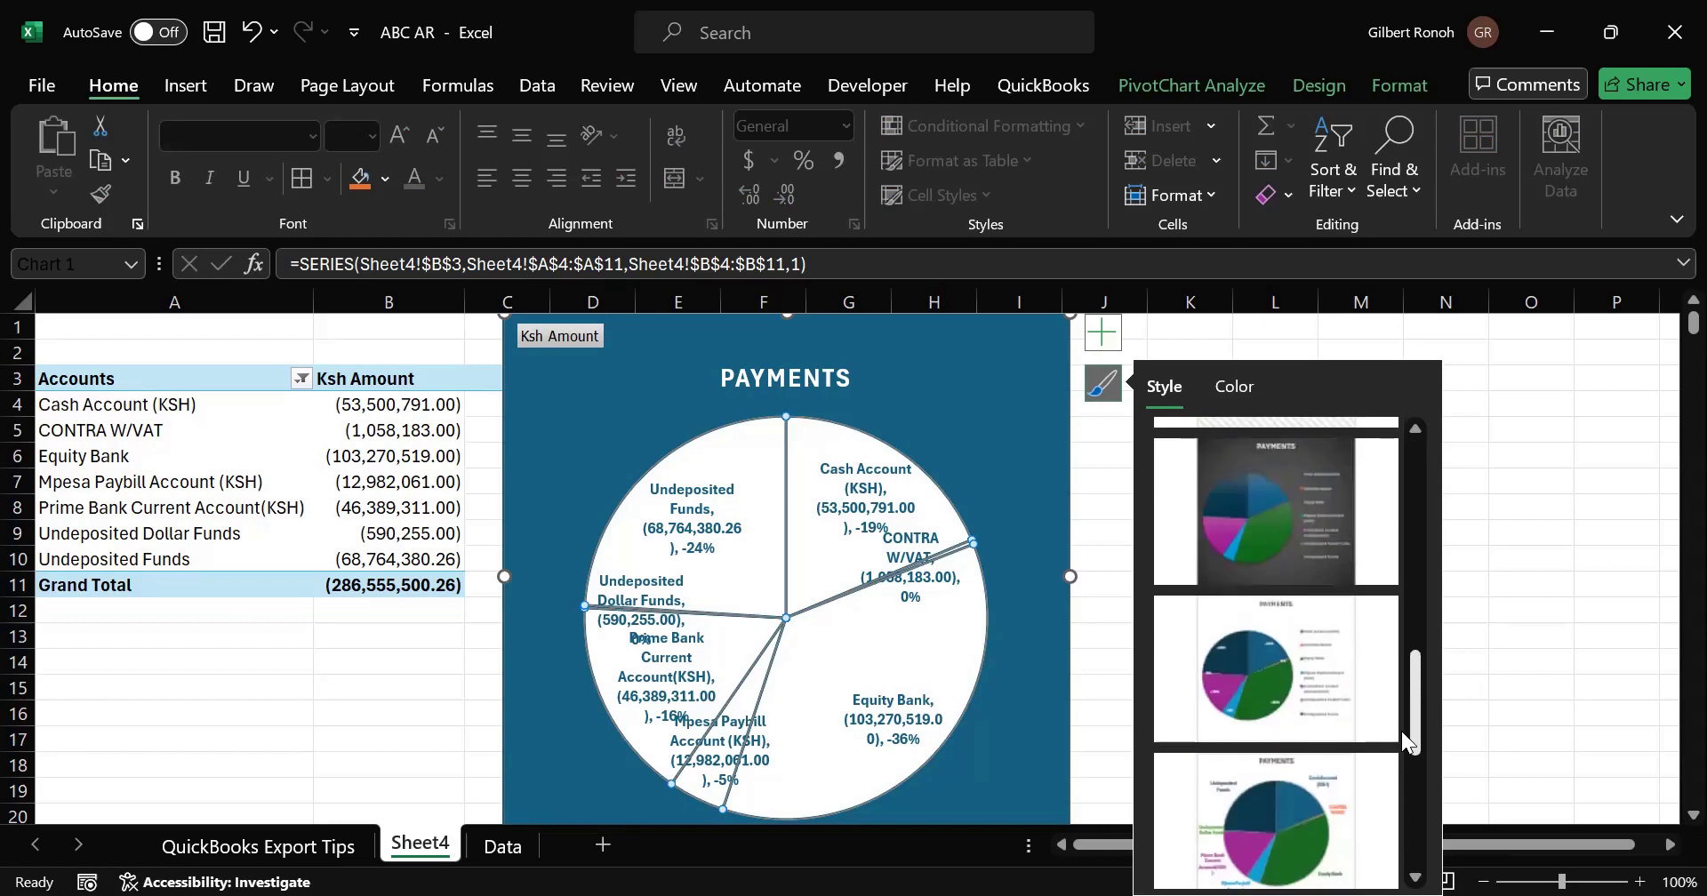
click(1264, 560)
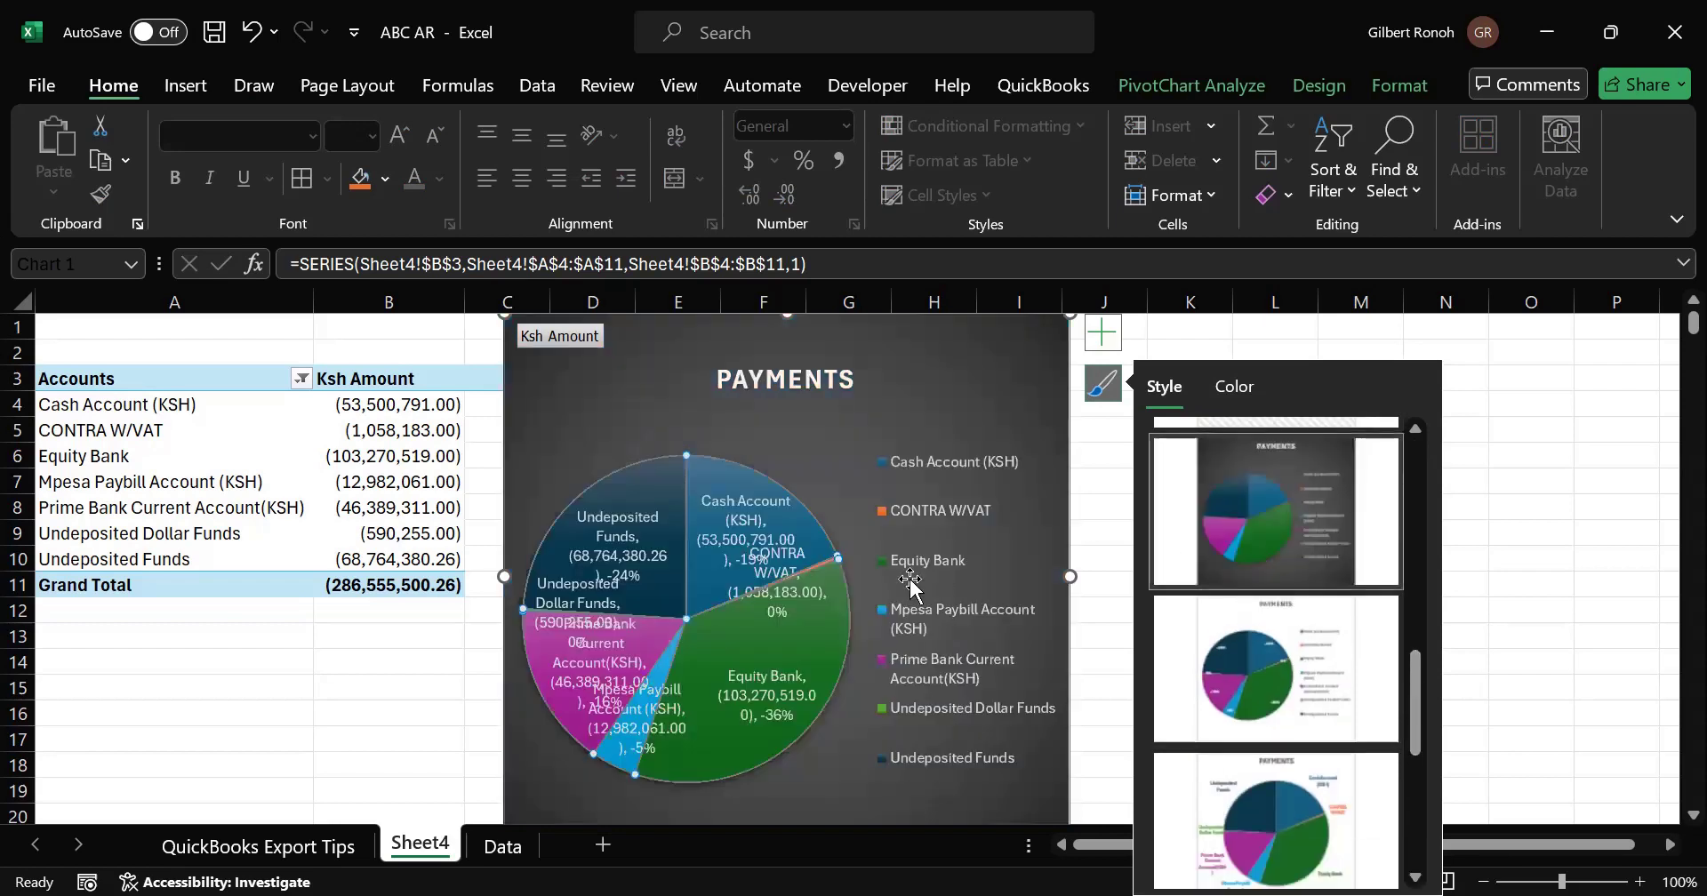
Step: Try the hatched-background, translucent-slice and grey gradient chart styles on the PAYMENTS pie
click(1416, 427)
click(1415, 427)
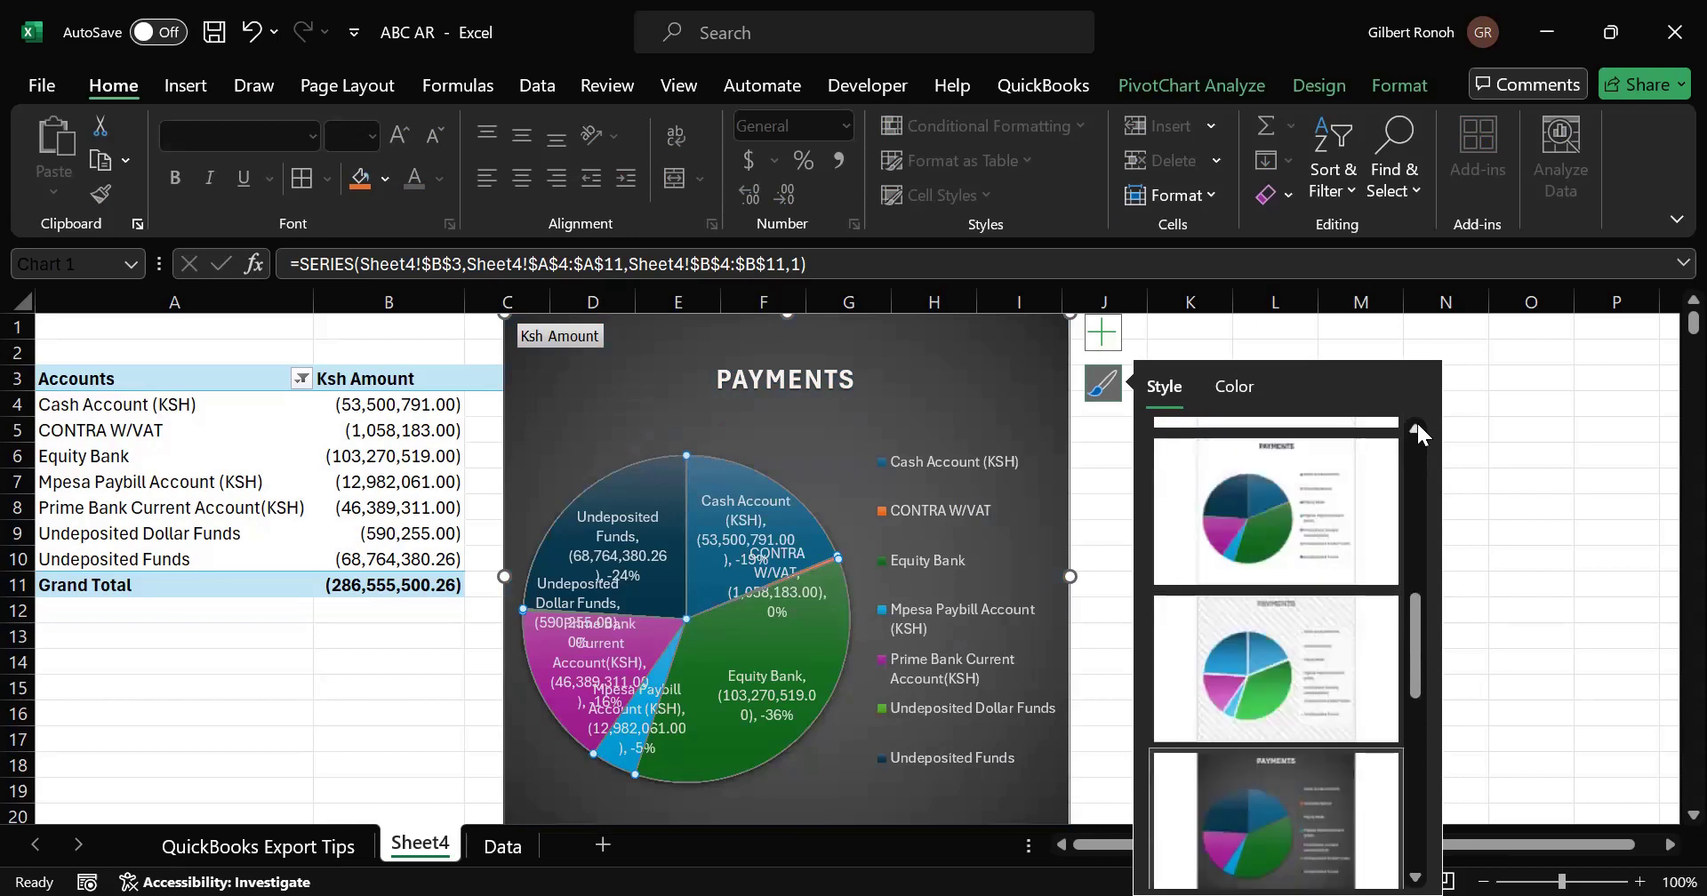
click(1264, 644)
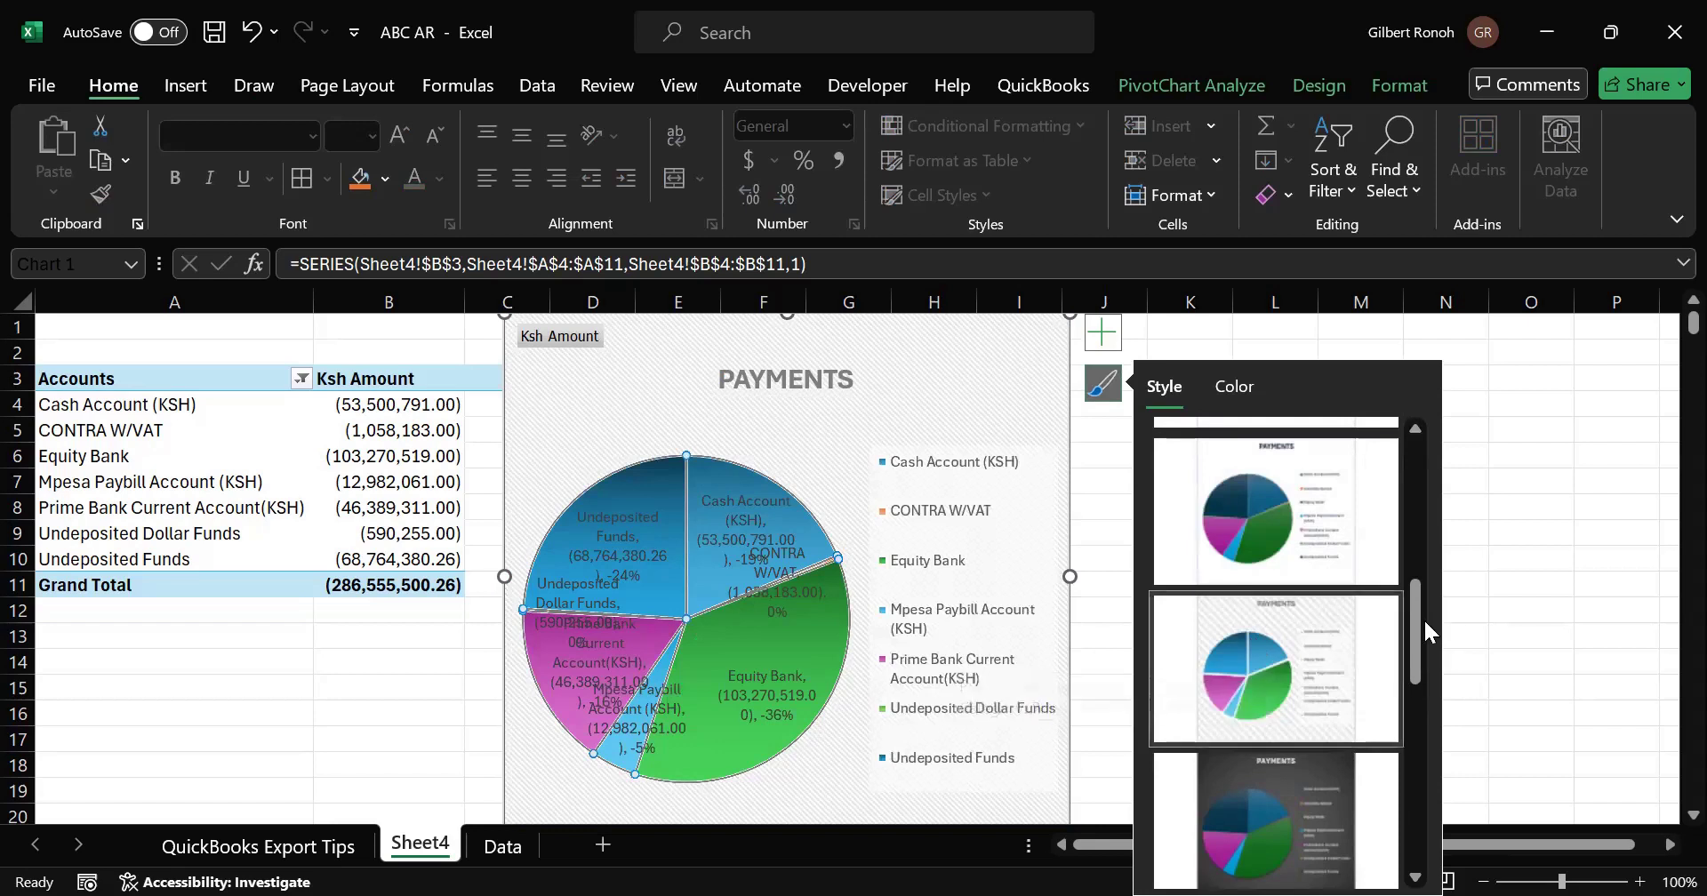
drag(1418, 604, 1416, 558)
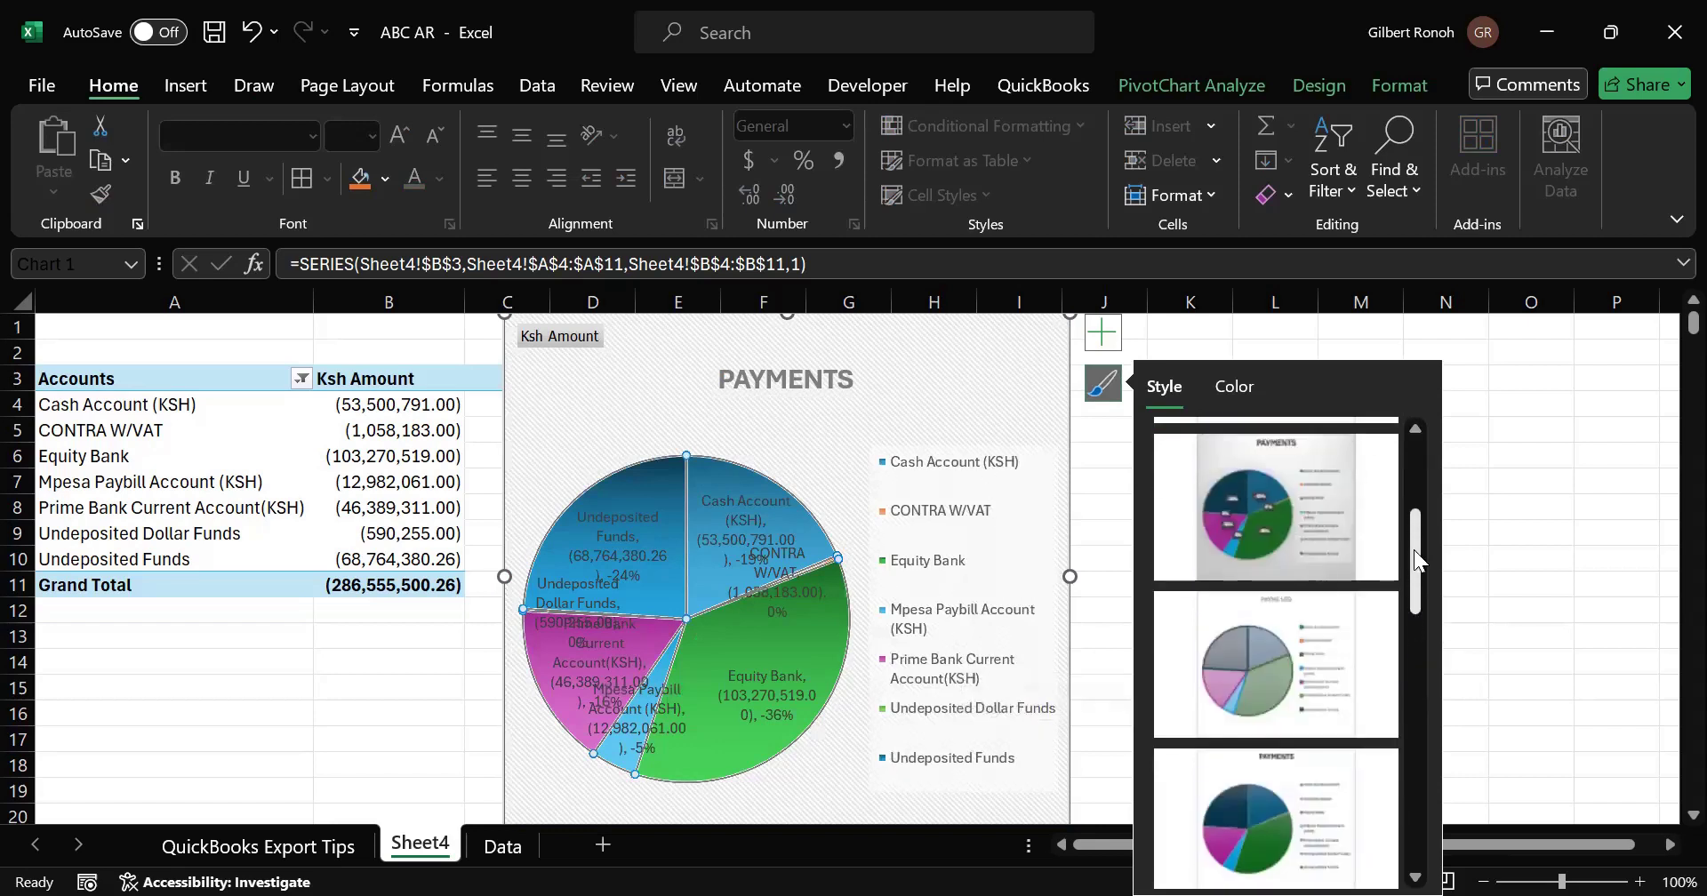
click(1243, 667)
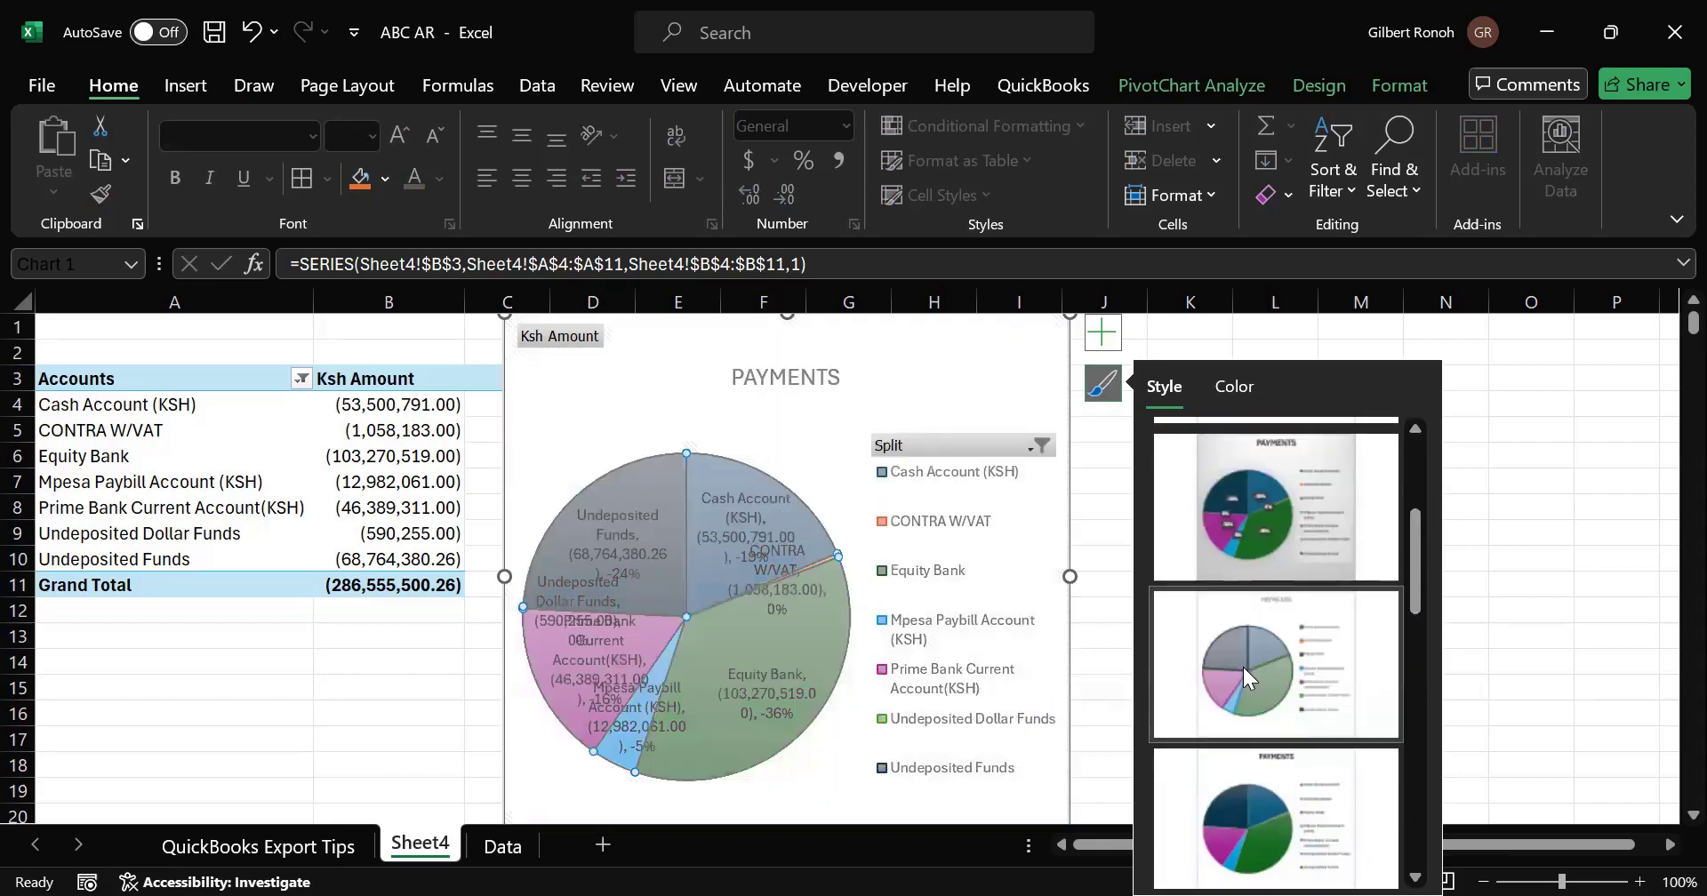
click(1284, 532)
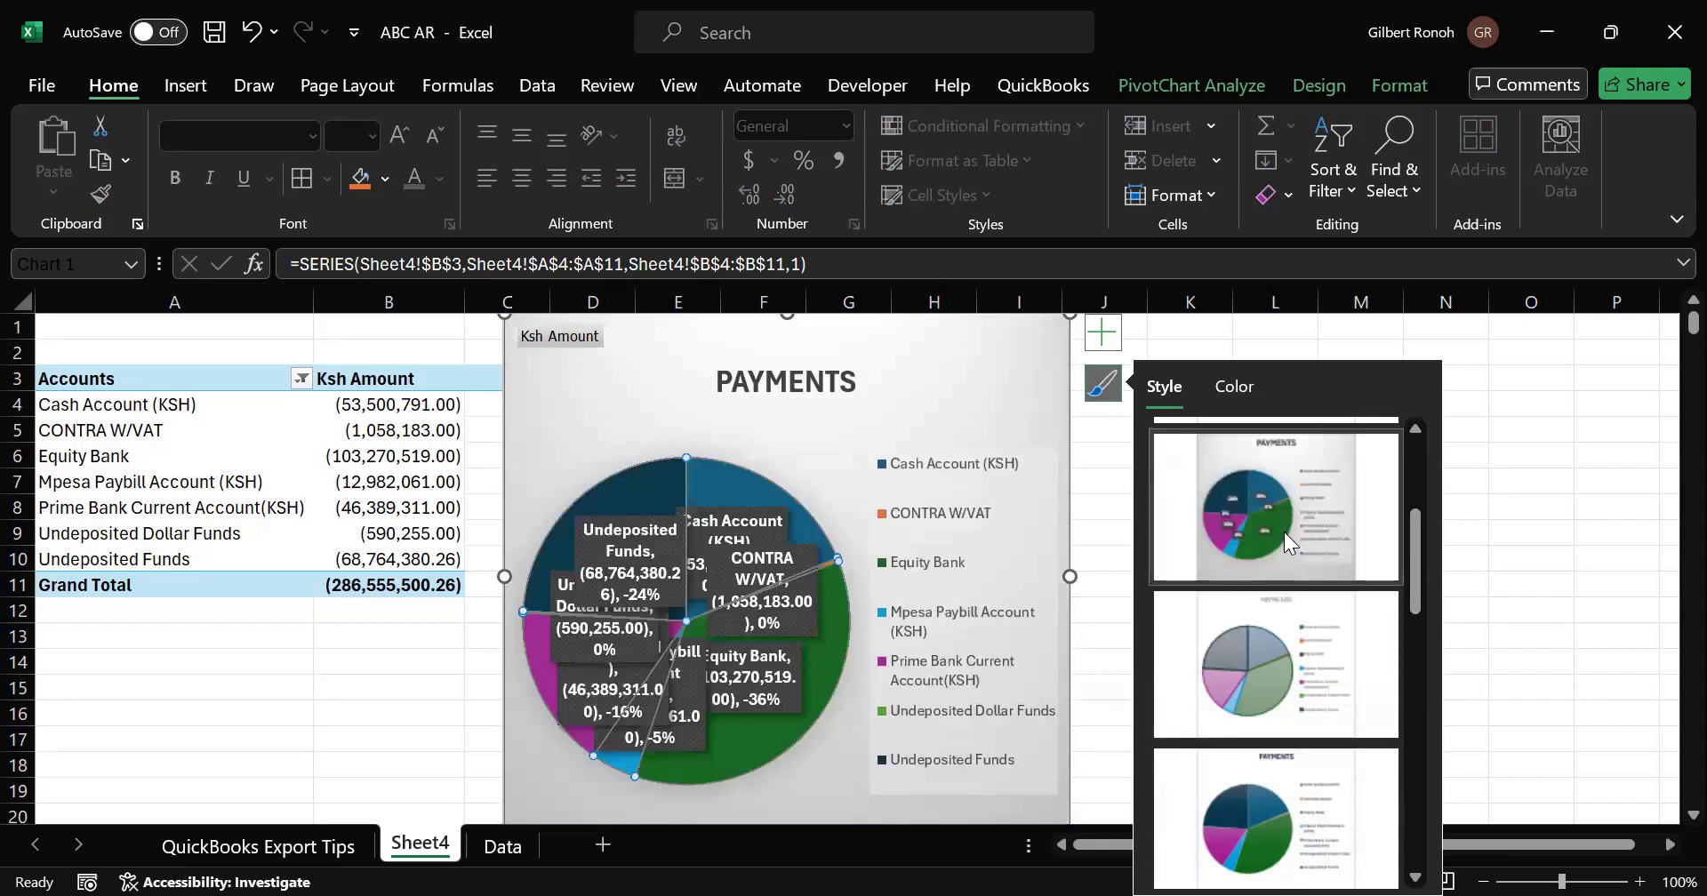
Step: Try the first plain white chart style in the gallery on the PAYMENTS pie
click(785, 638)
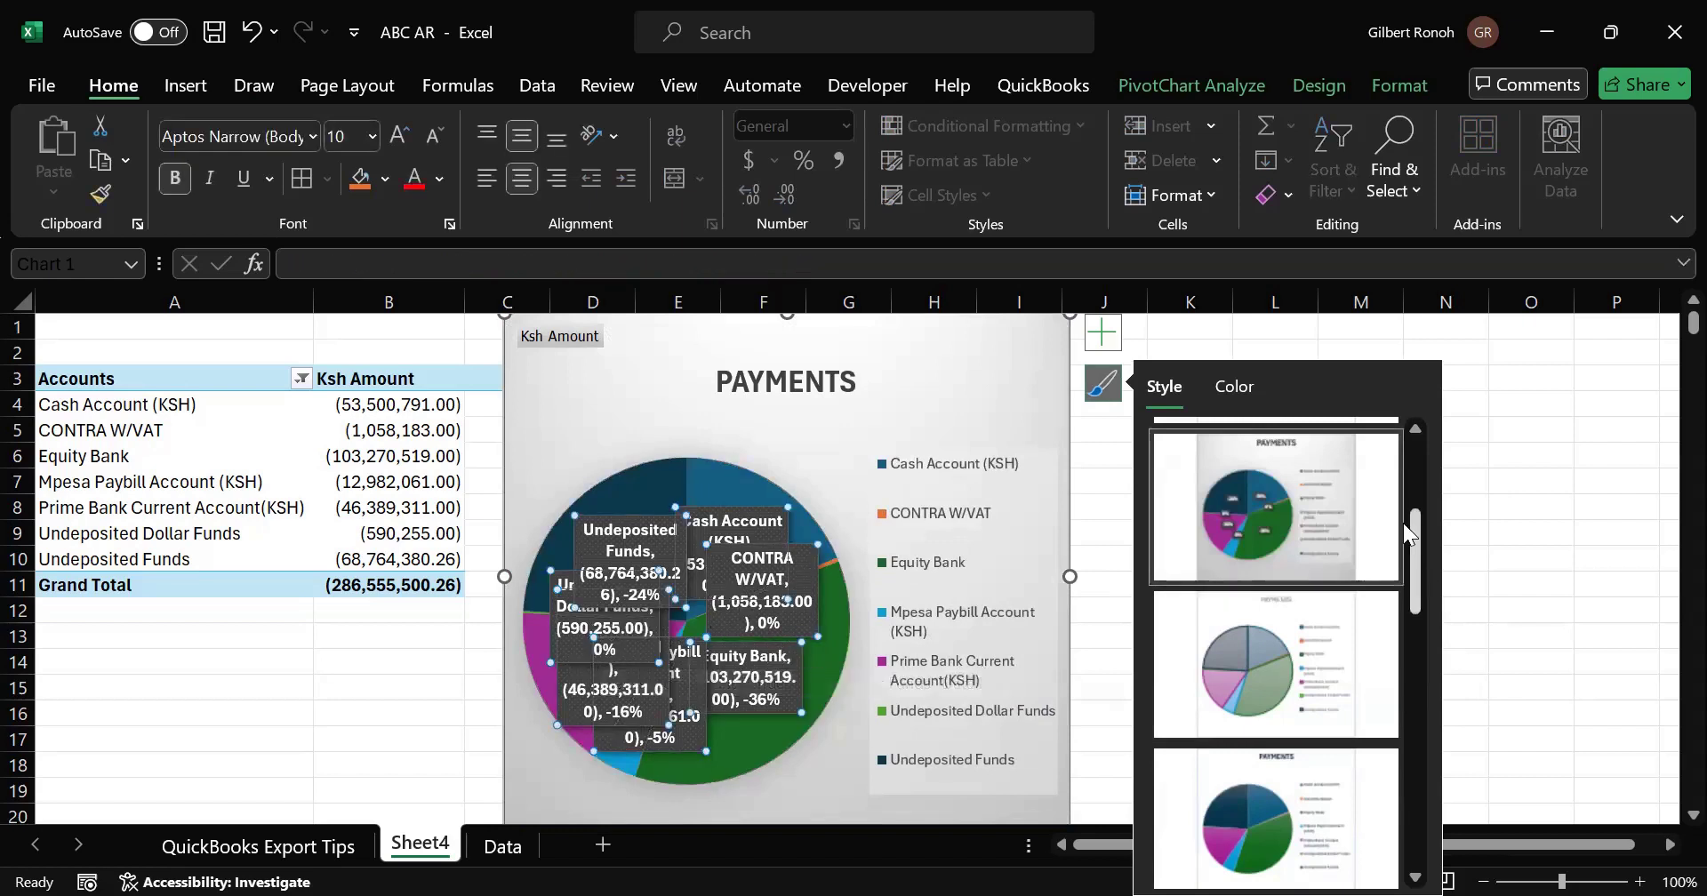
scroll(1403, 523, up, 2)
scroll(1398, 495, up, 1)
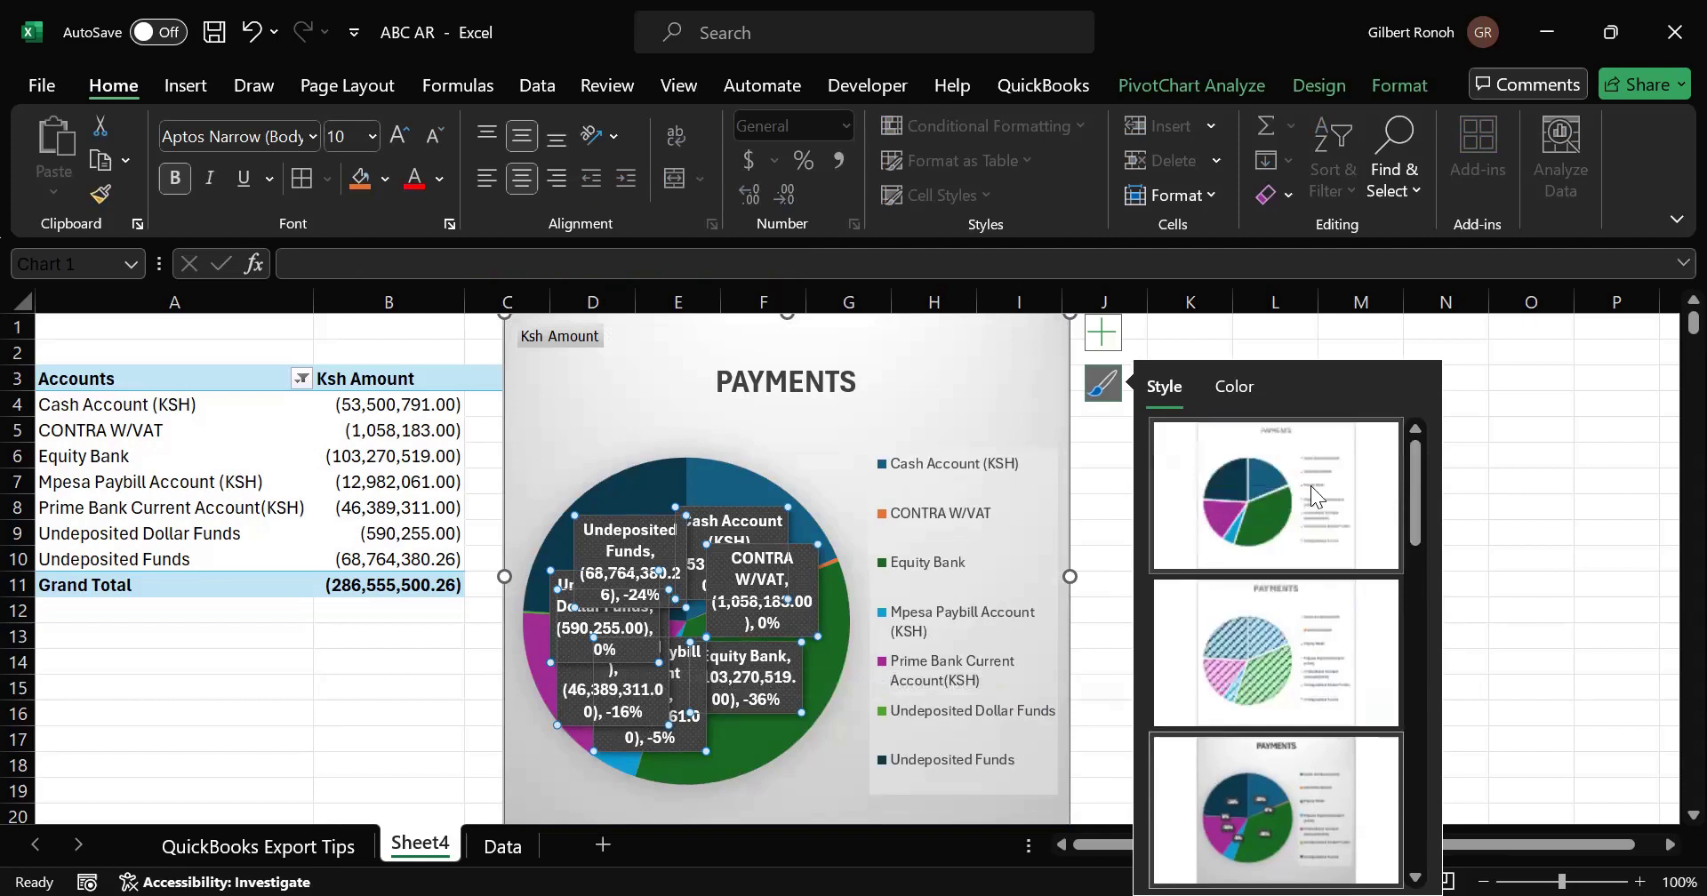
click(1263, 485)
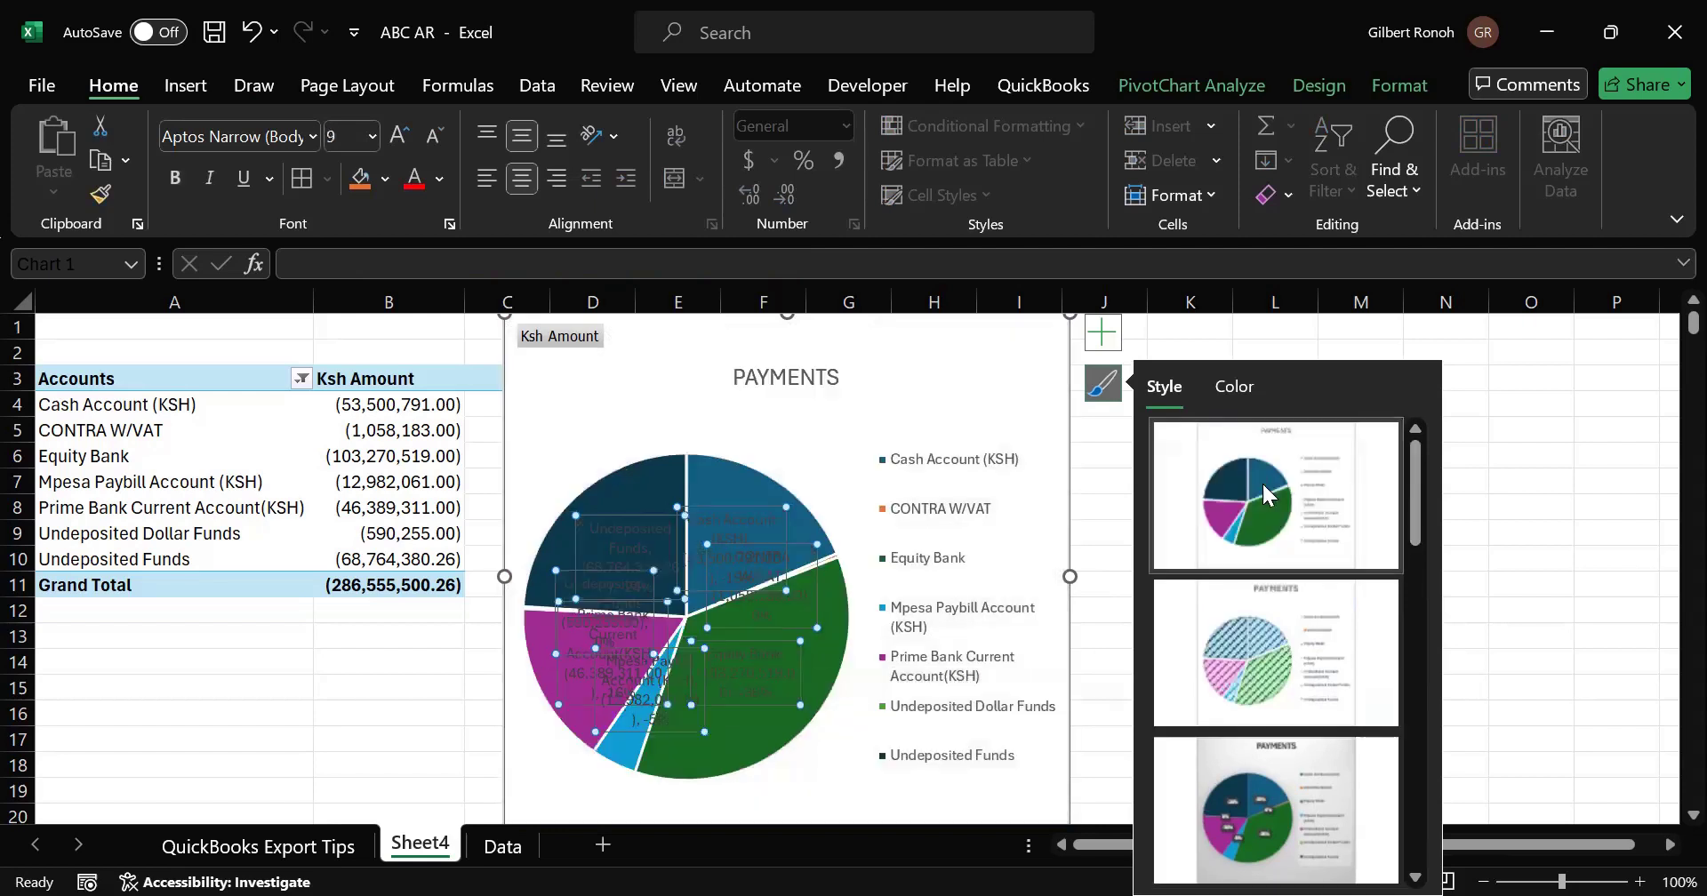
click(1262, 494)
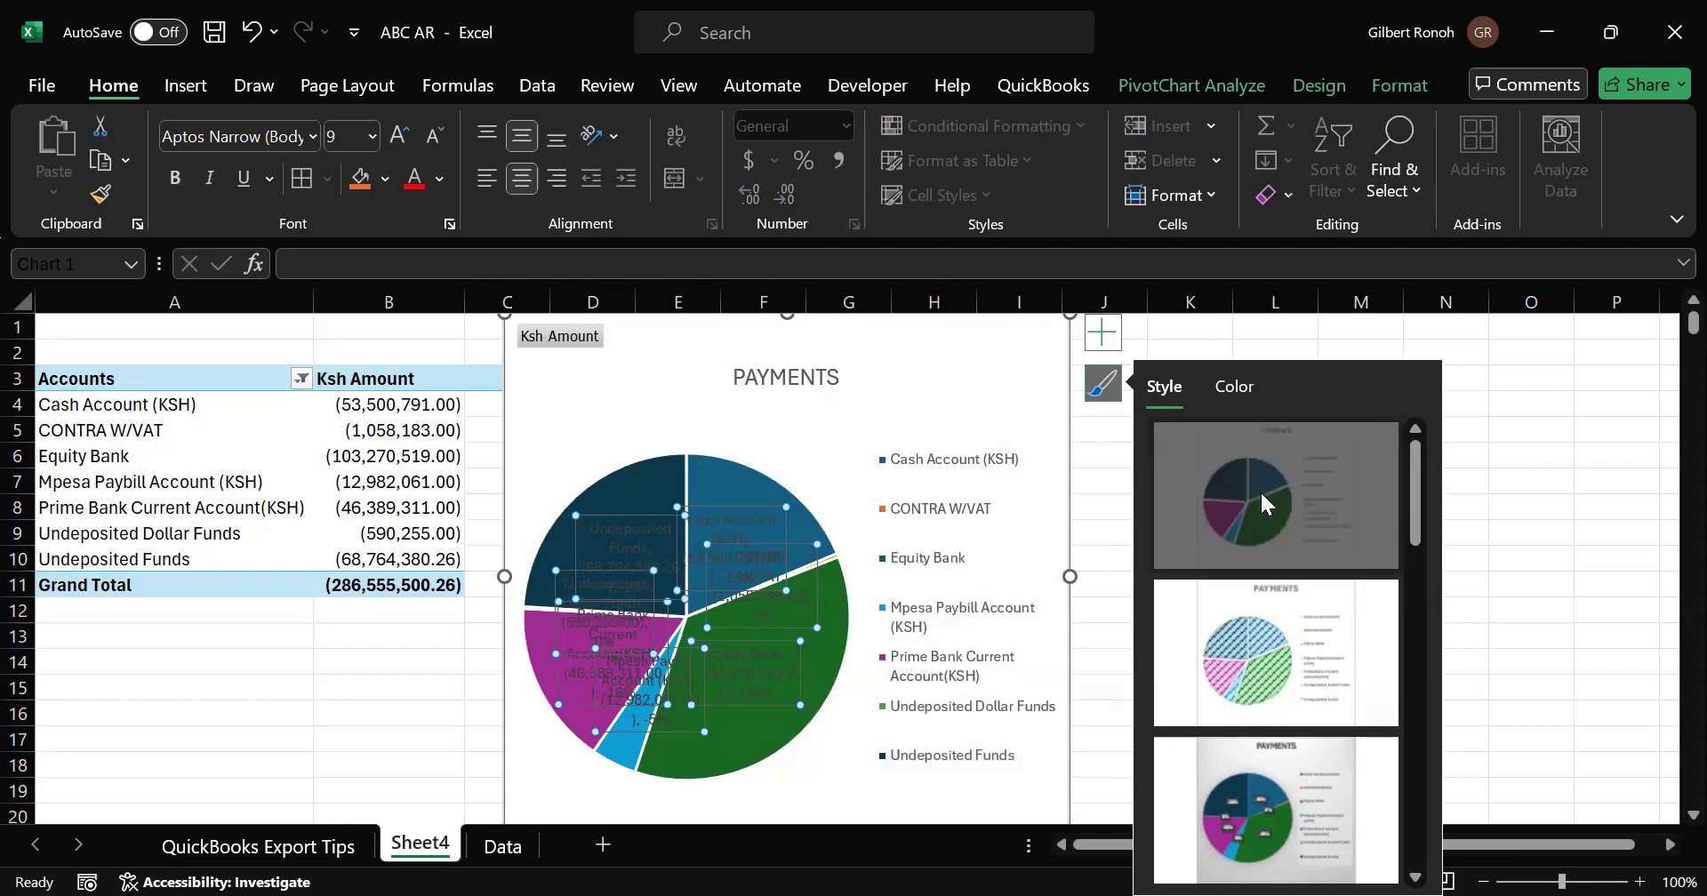
click(825, 747)
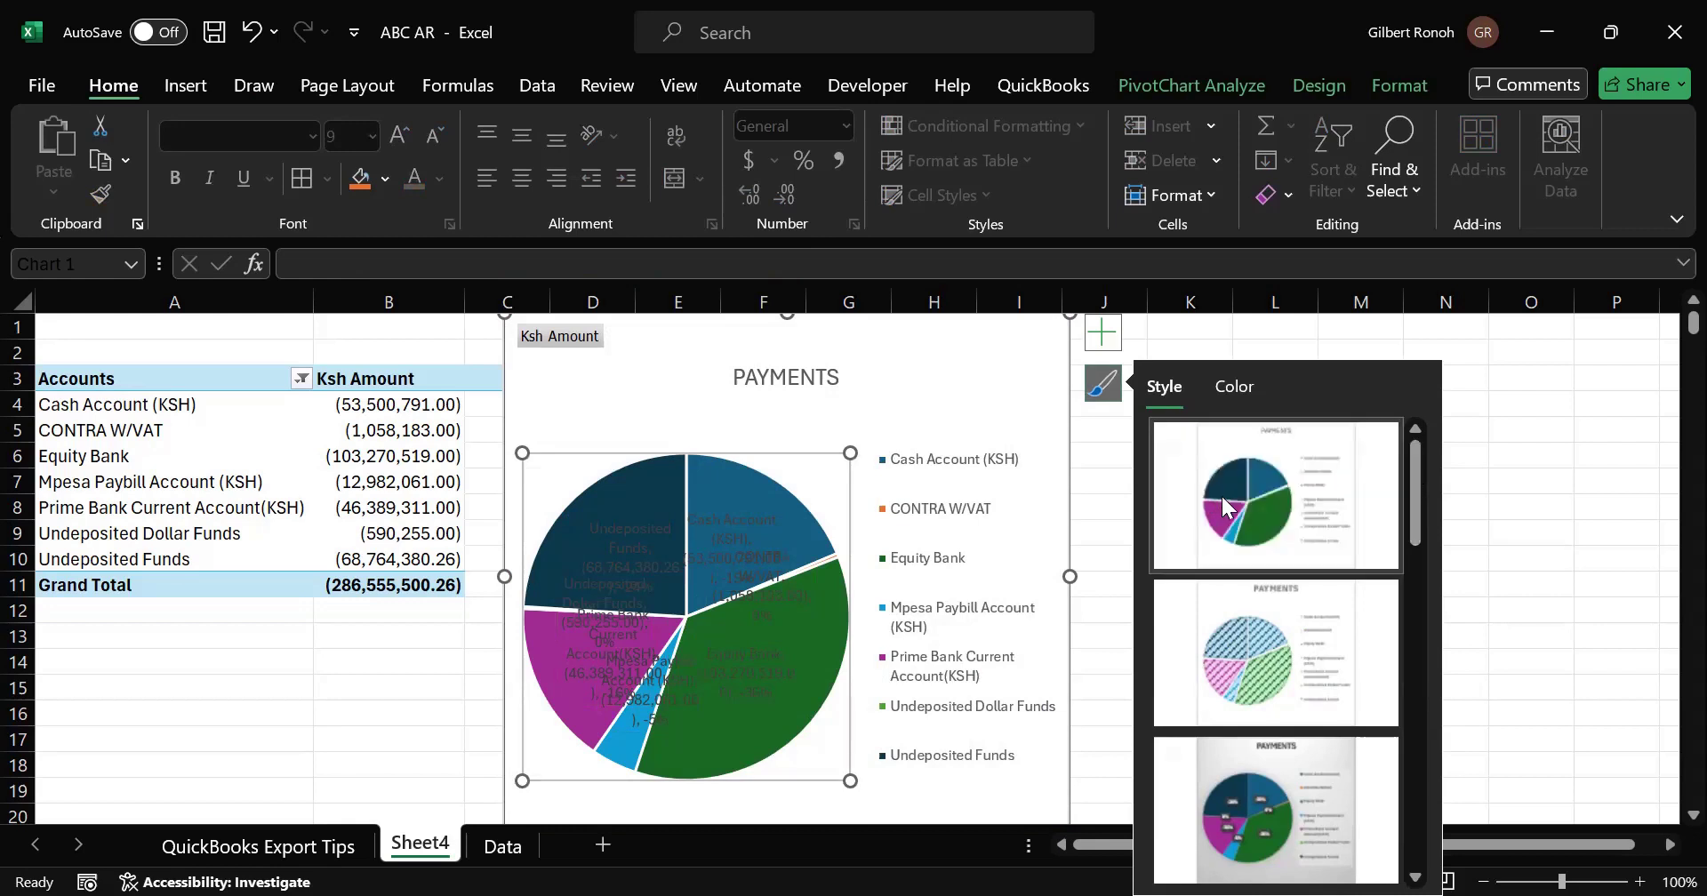
click(683, 612)
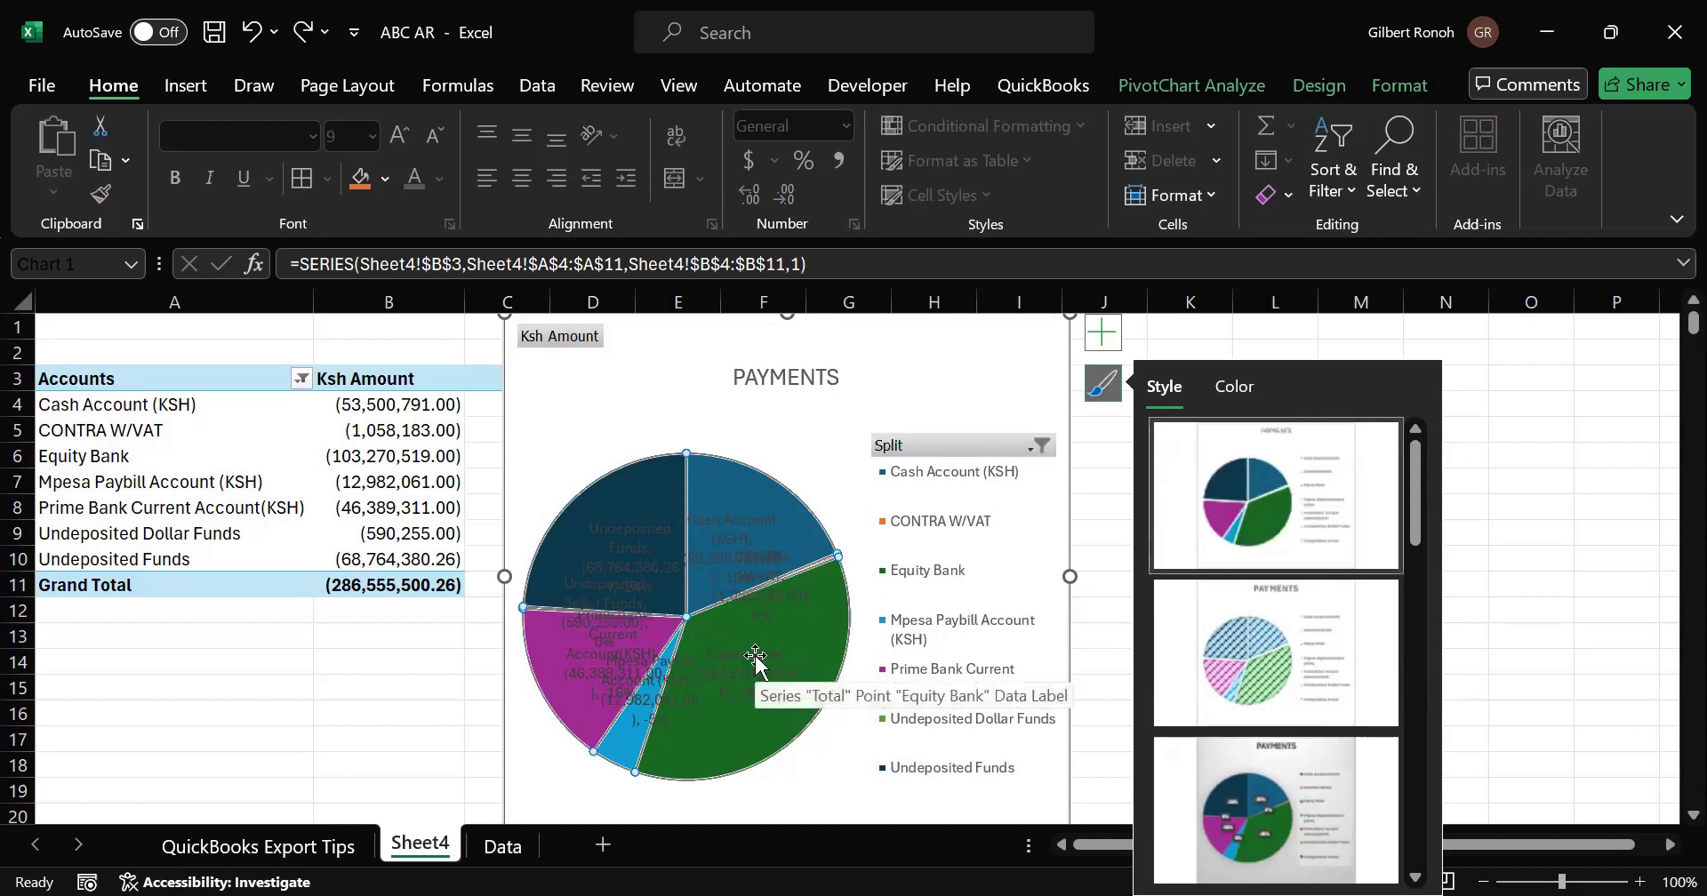
Step: Undo the chart style changes on the PAYMENTS pie back to its original look with amount-only data labels
key(Escape)
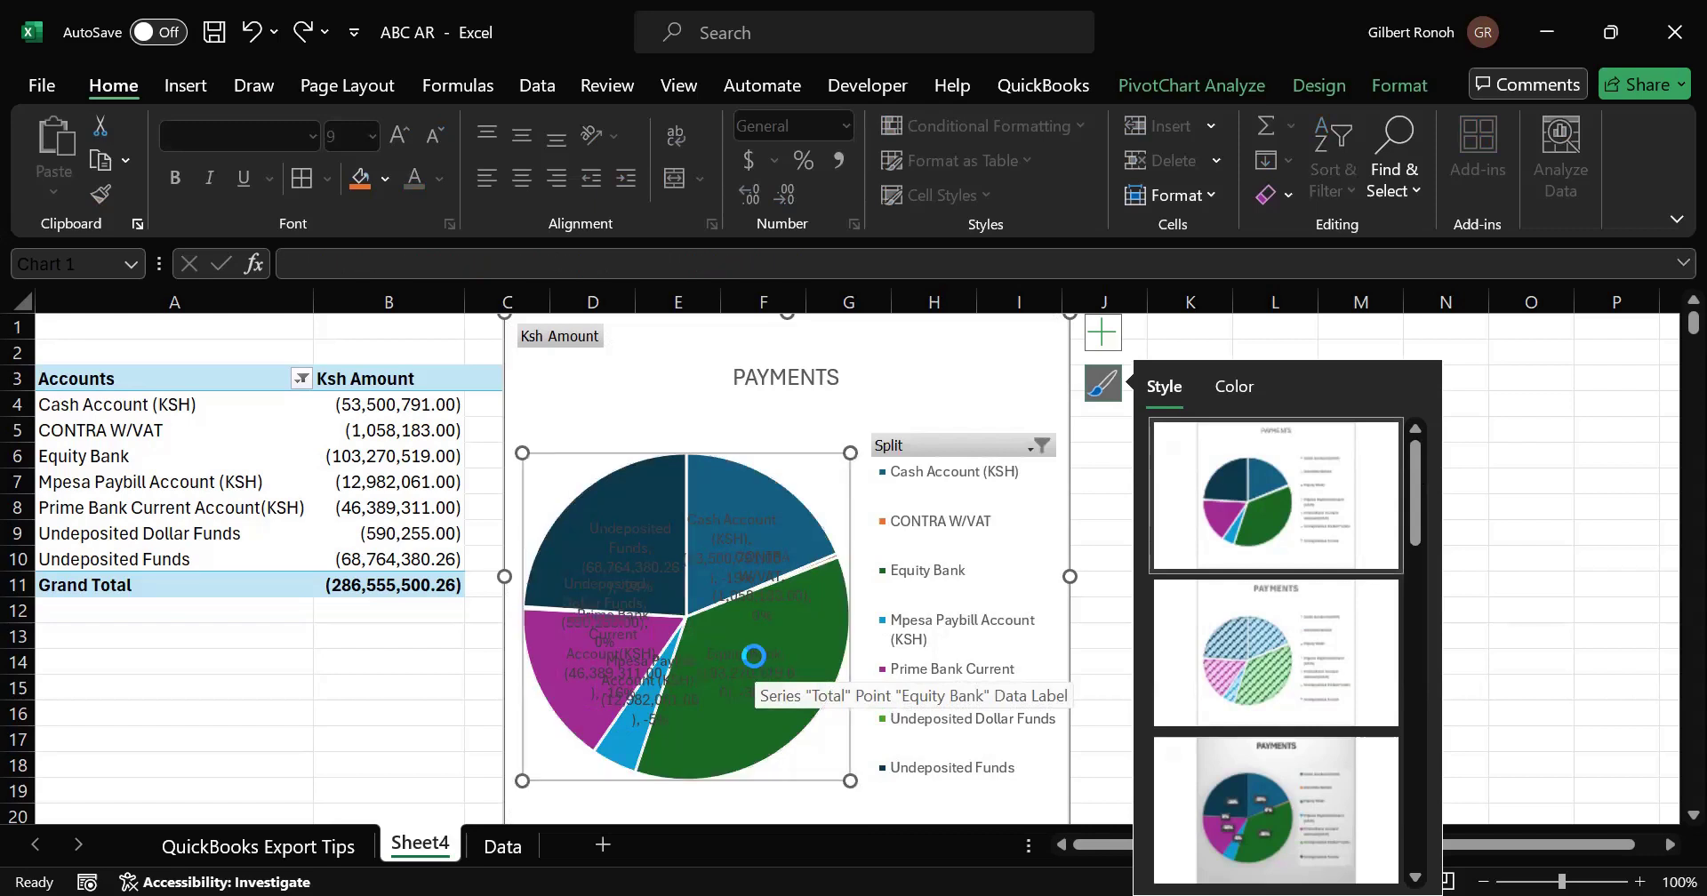
click(755, 658)
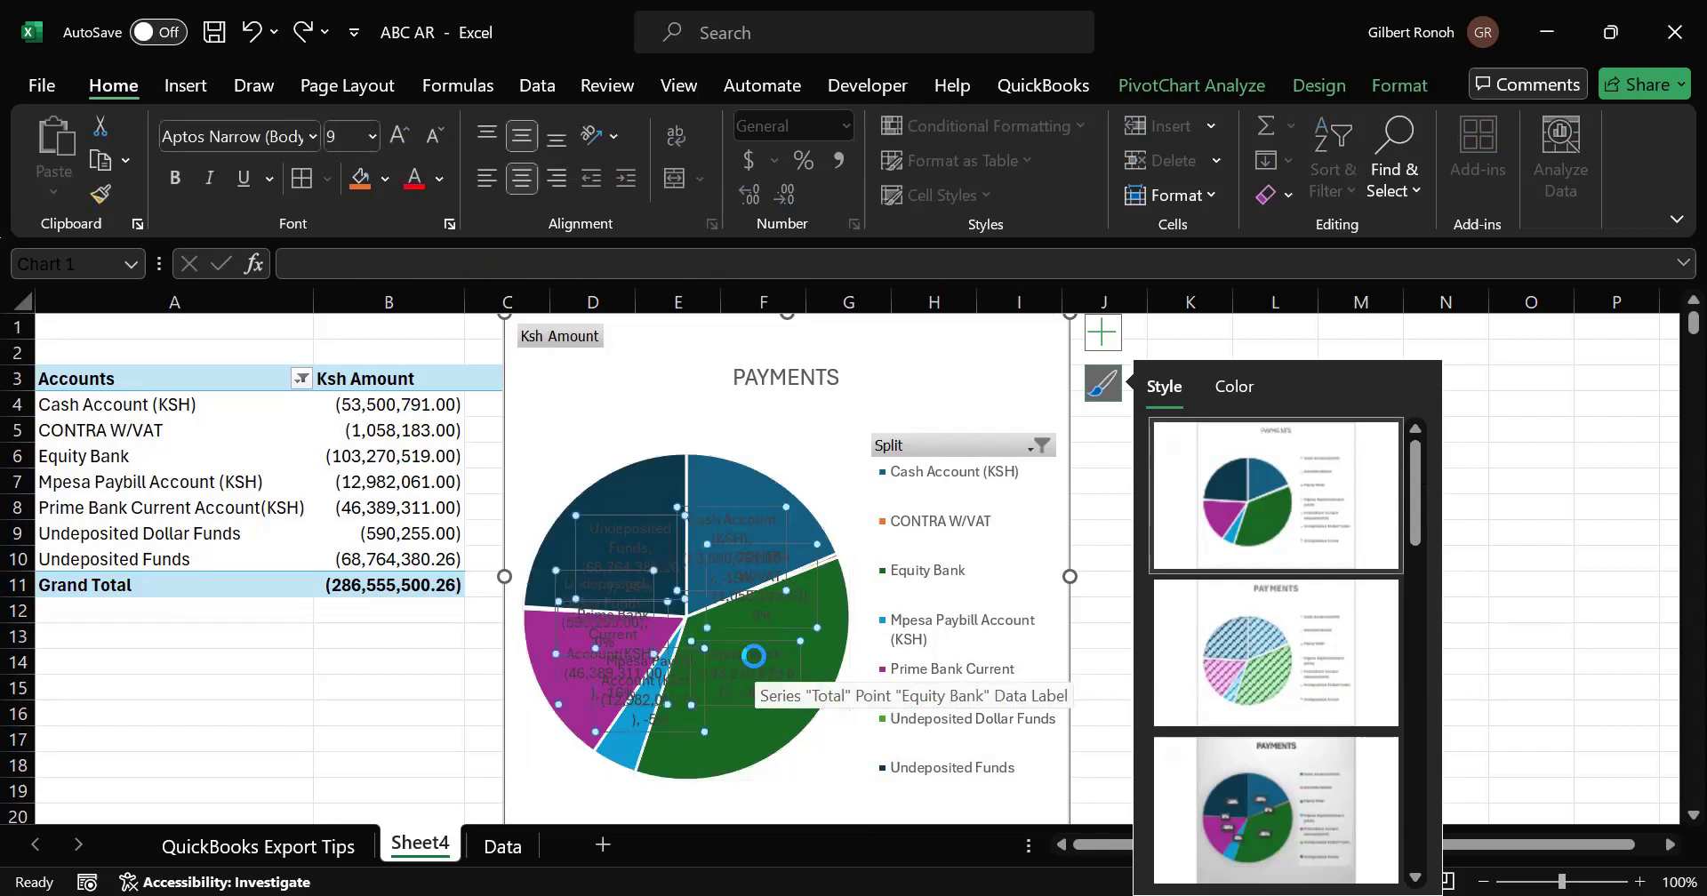
key(ctrl+z)
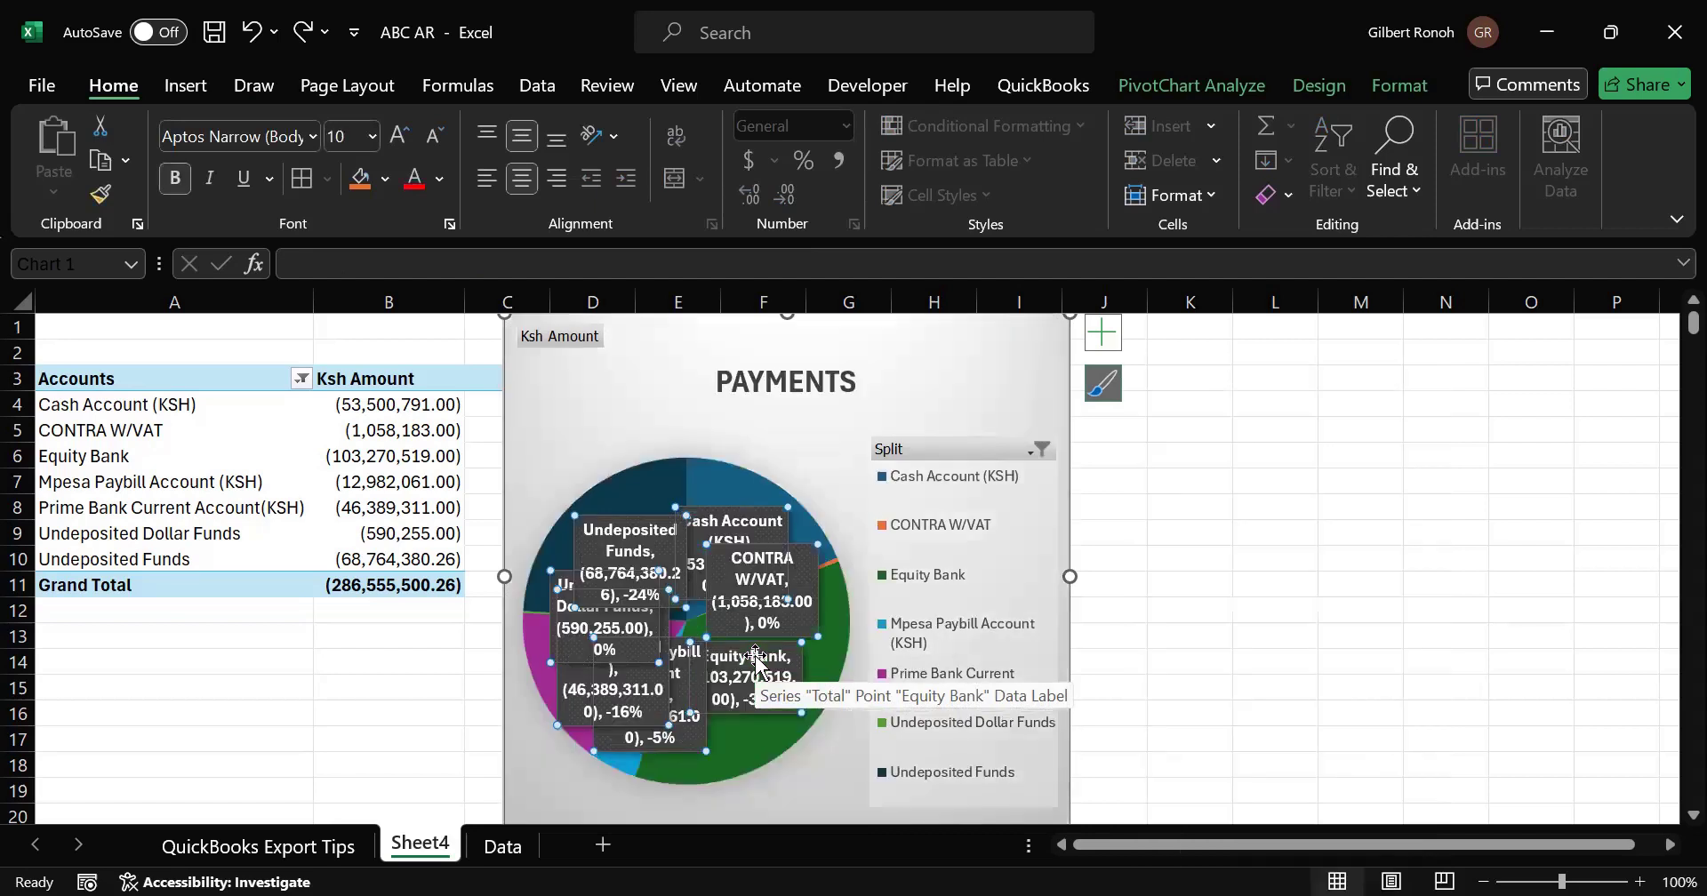
key(Up)
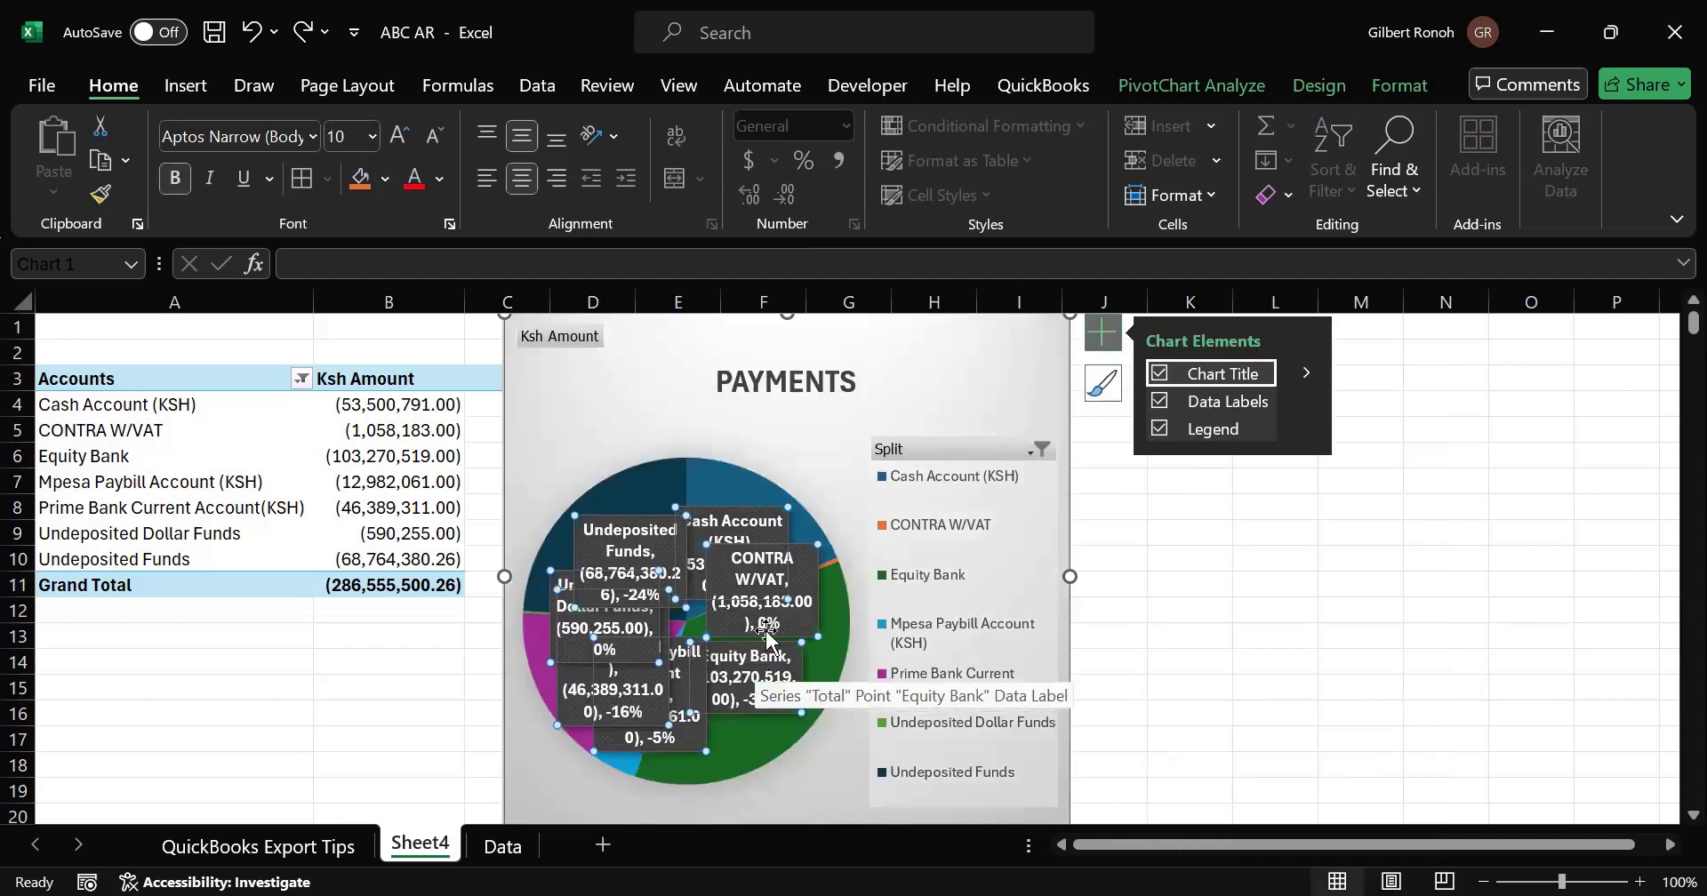
click(1217, 568)
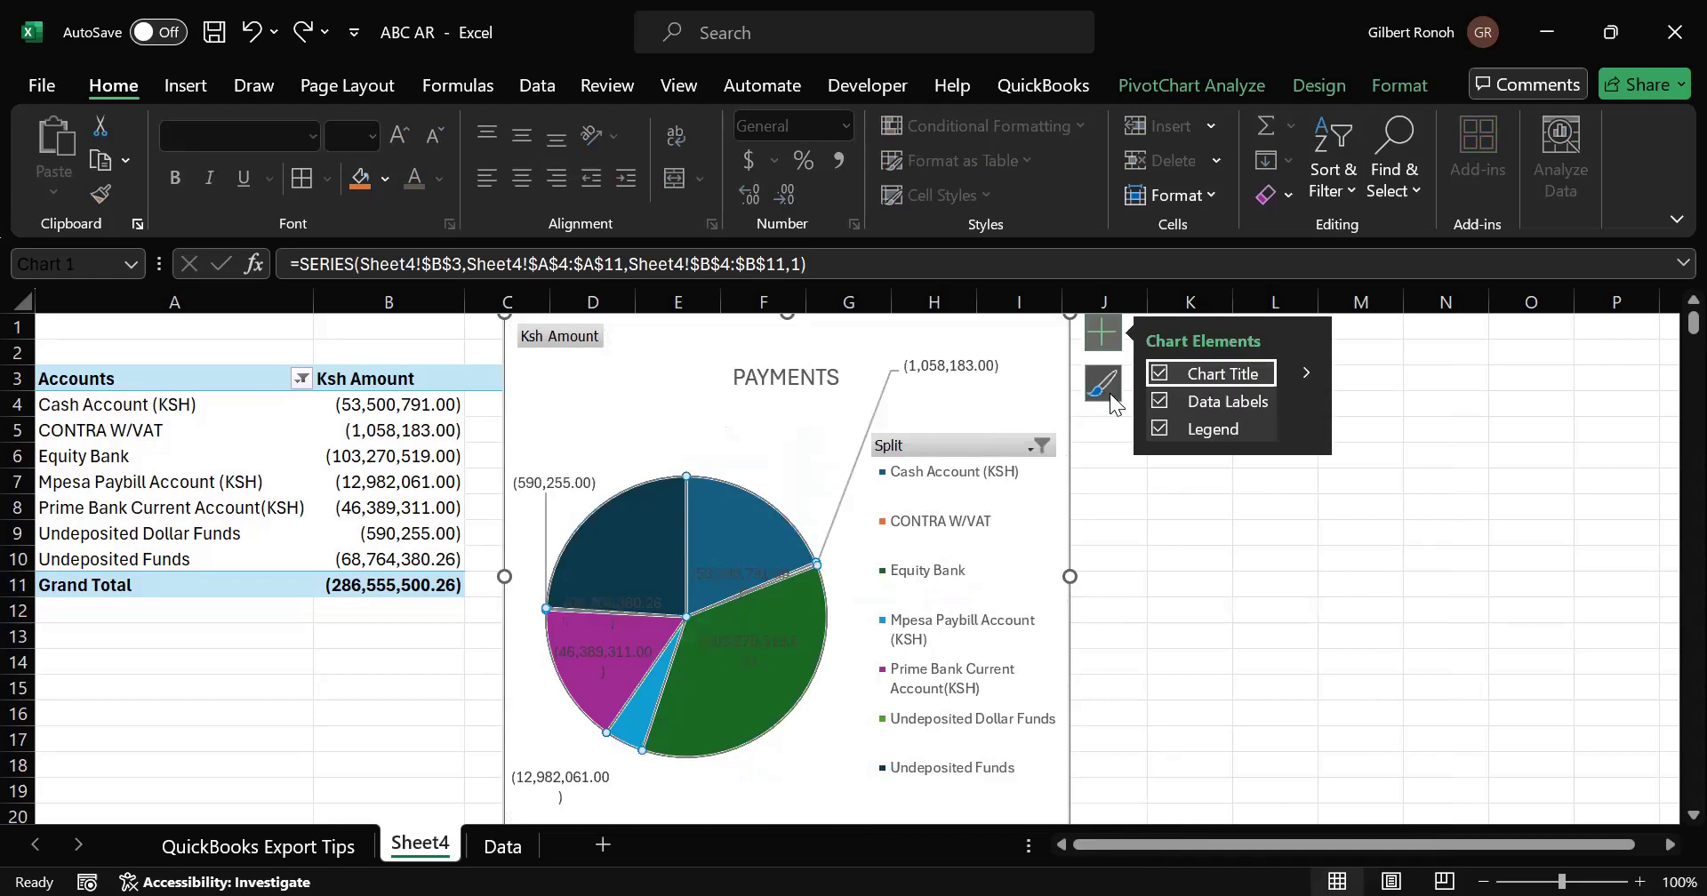
Step: Recolour the PAYMENTS pie with the monochromatic orange palette and switch it to the monochromatic purple one
click(1109, 393)
click(1235, 386)
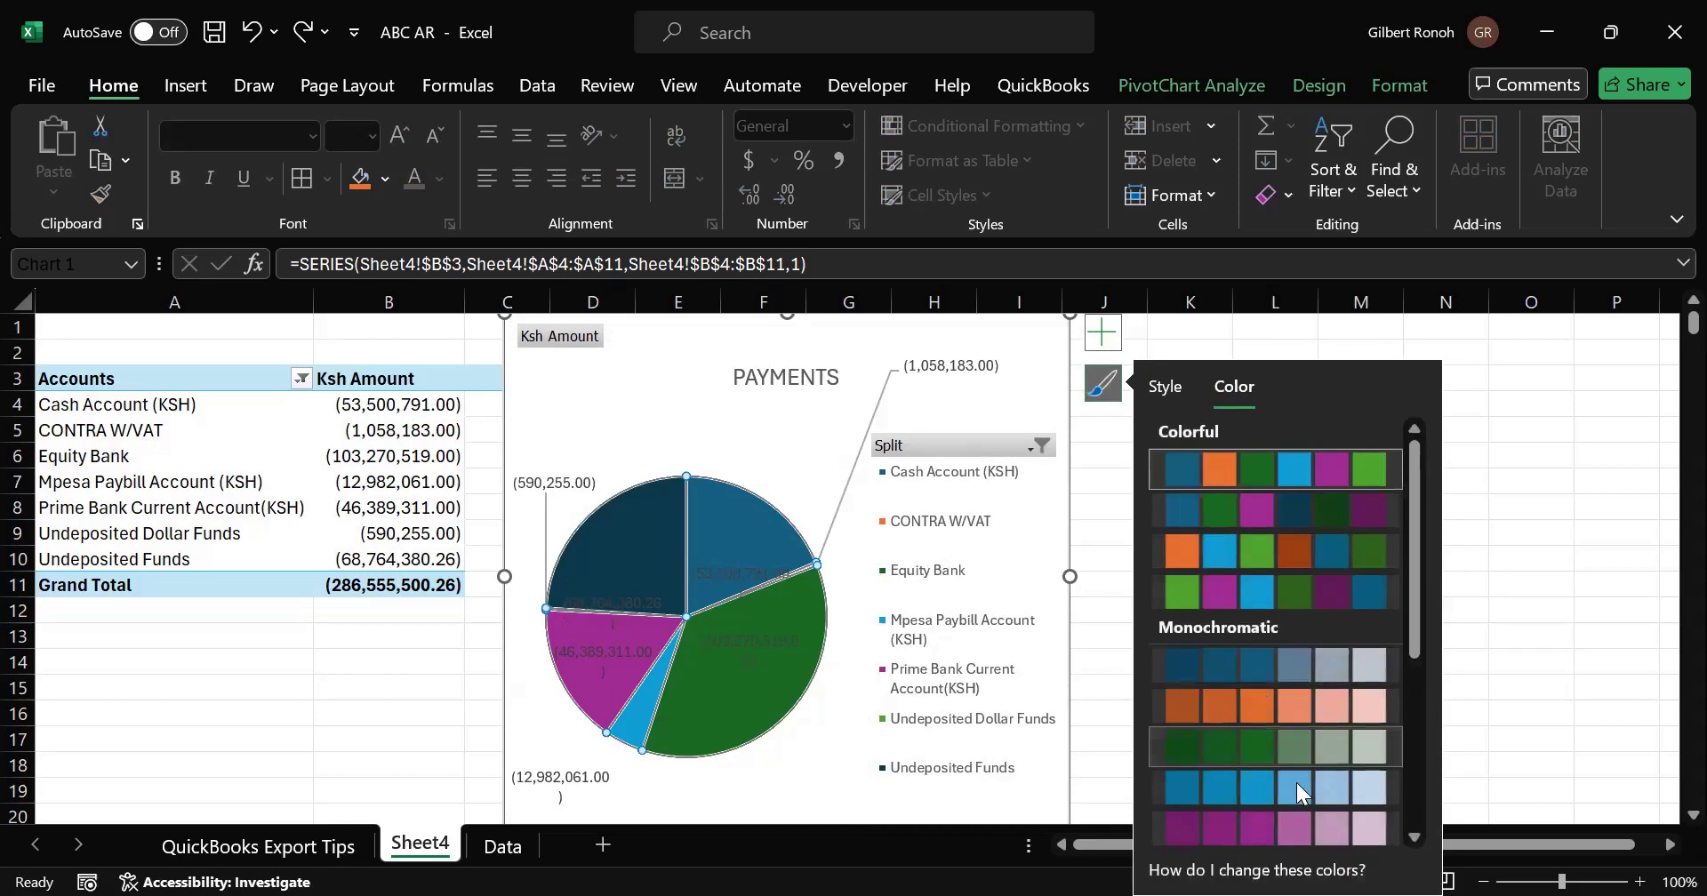
scroll(1296, 782, down, 2)
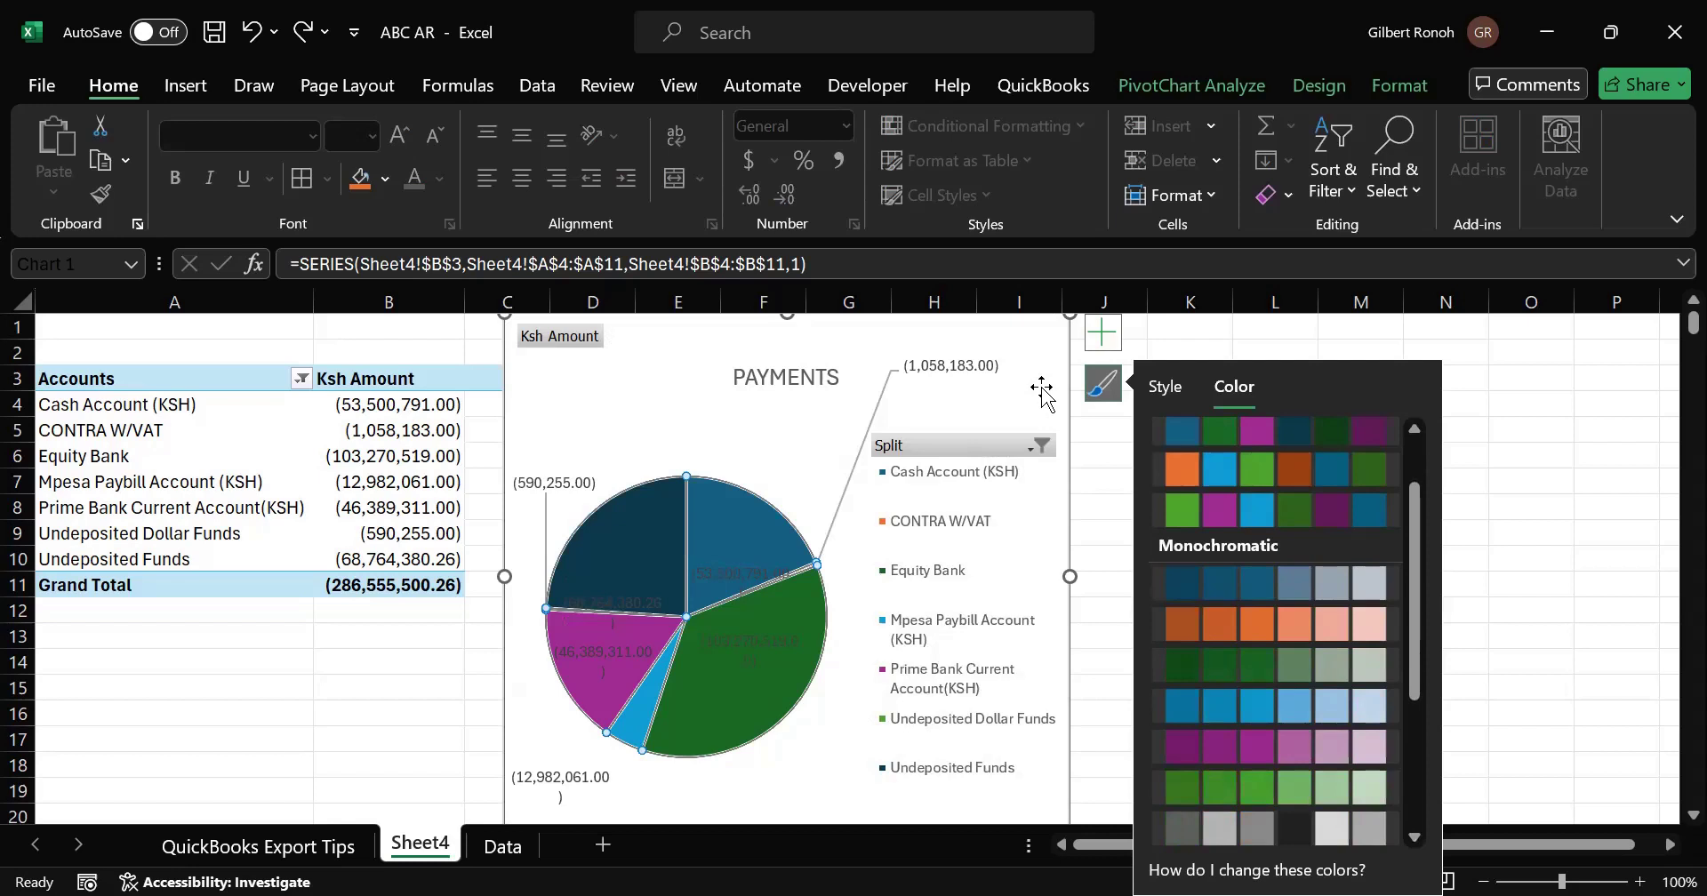
click(1260, 613)
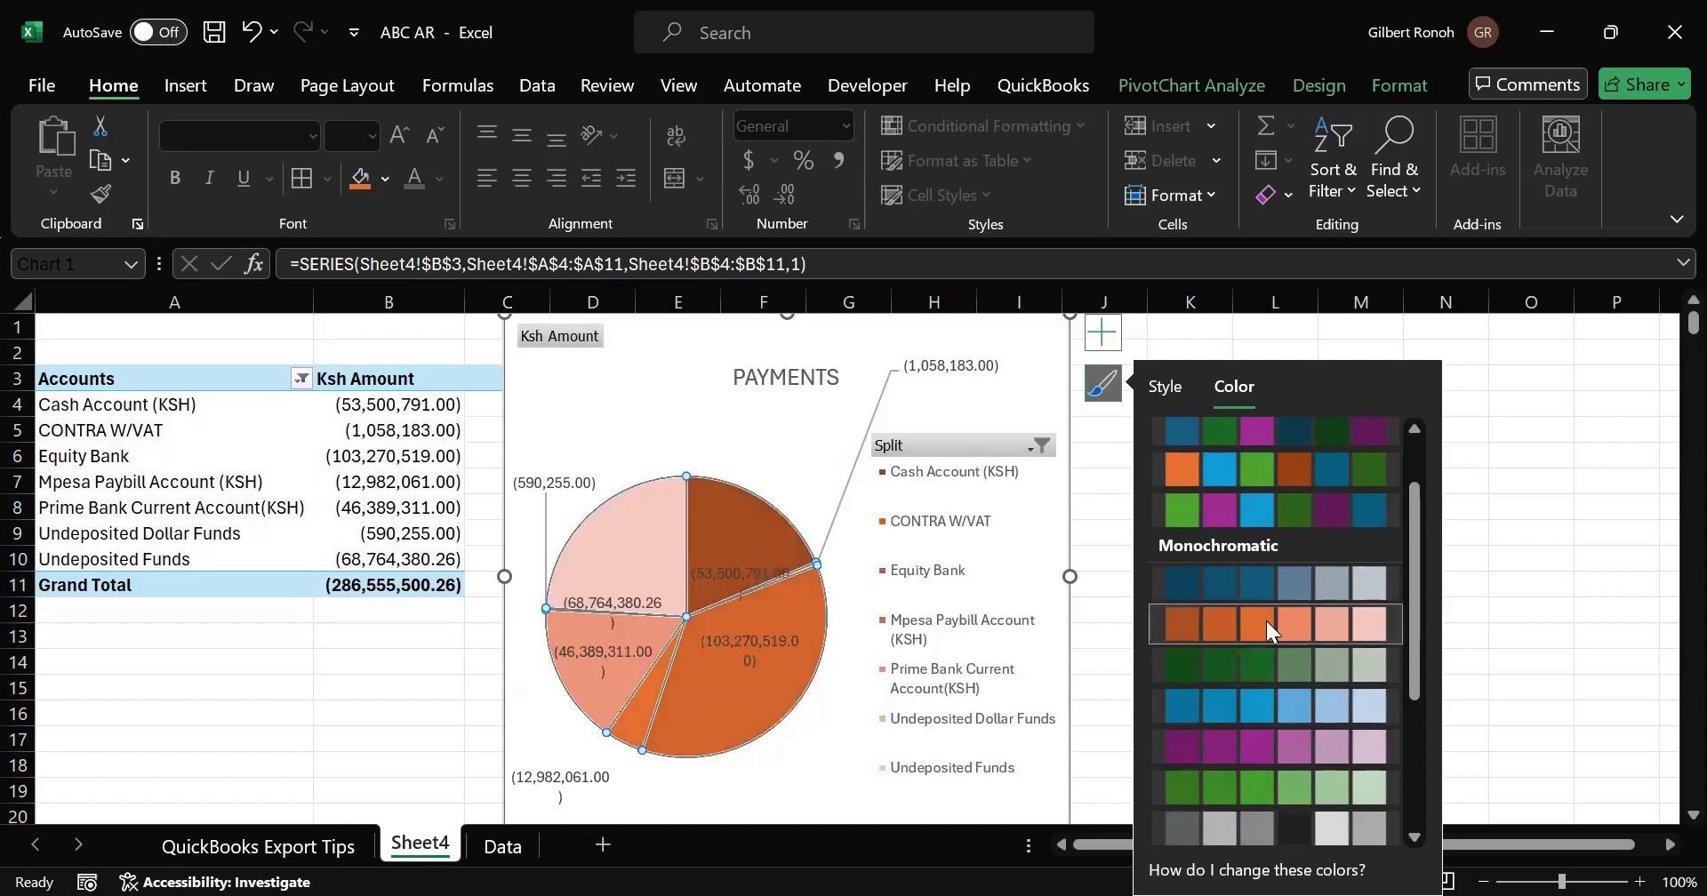
click(1230, 745)
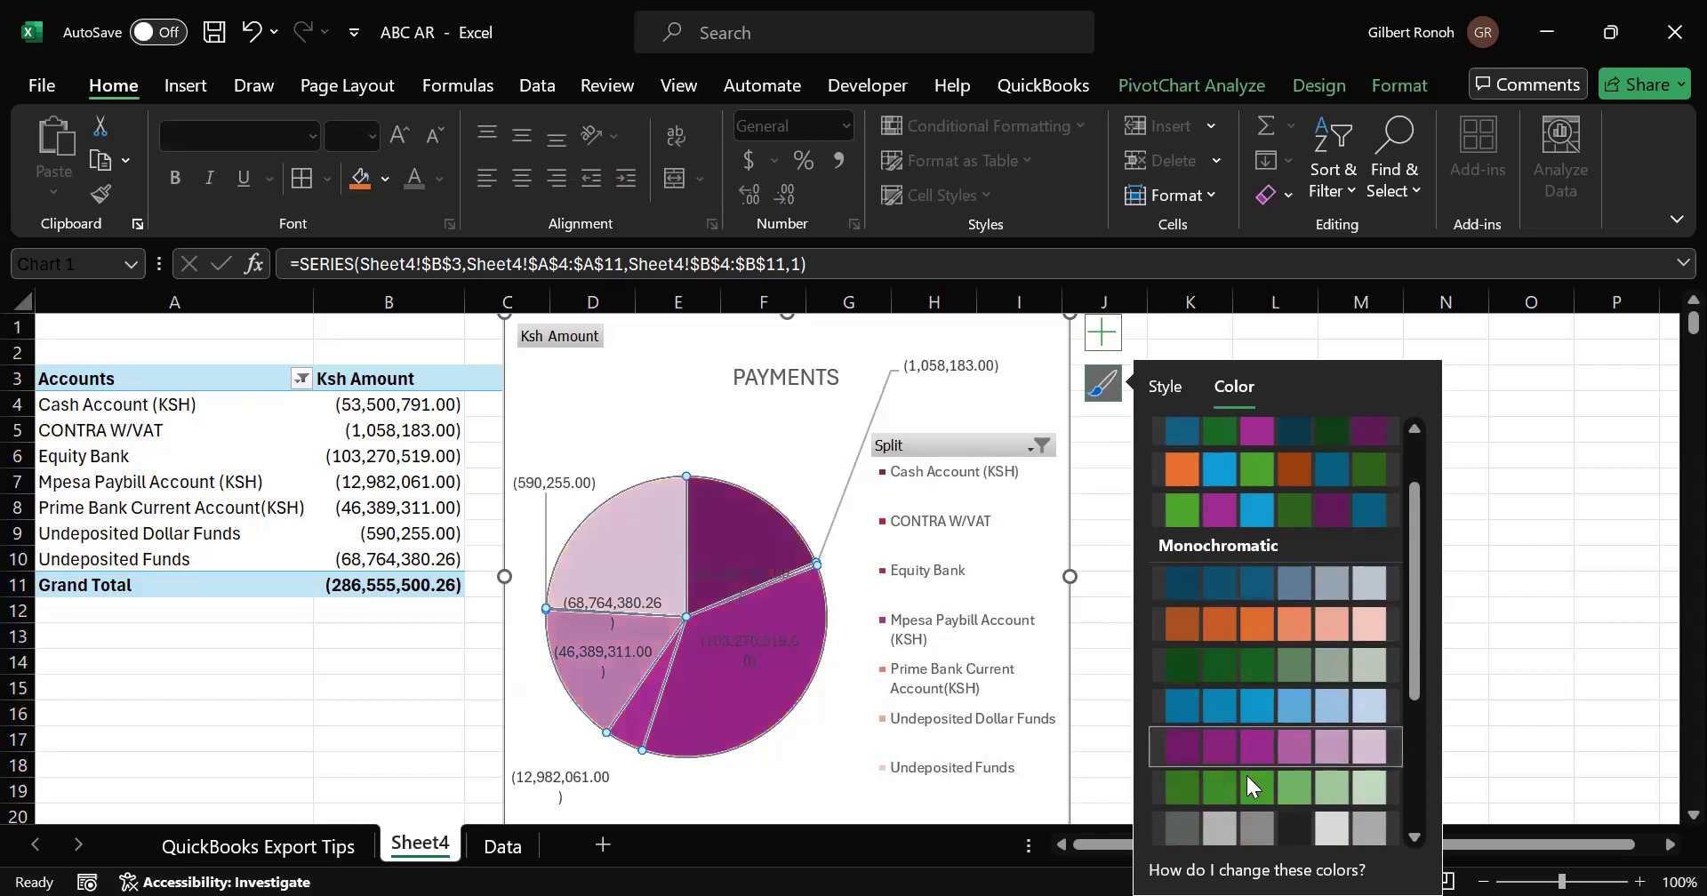
Step: Recolour the PAYMENTS pie with the monochromatic blue palette that runs from light to dark
scroll(1247, 777, down, 1)
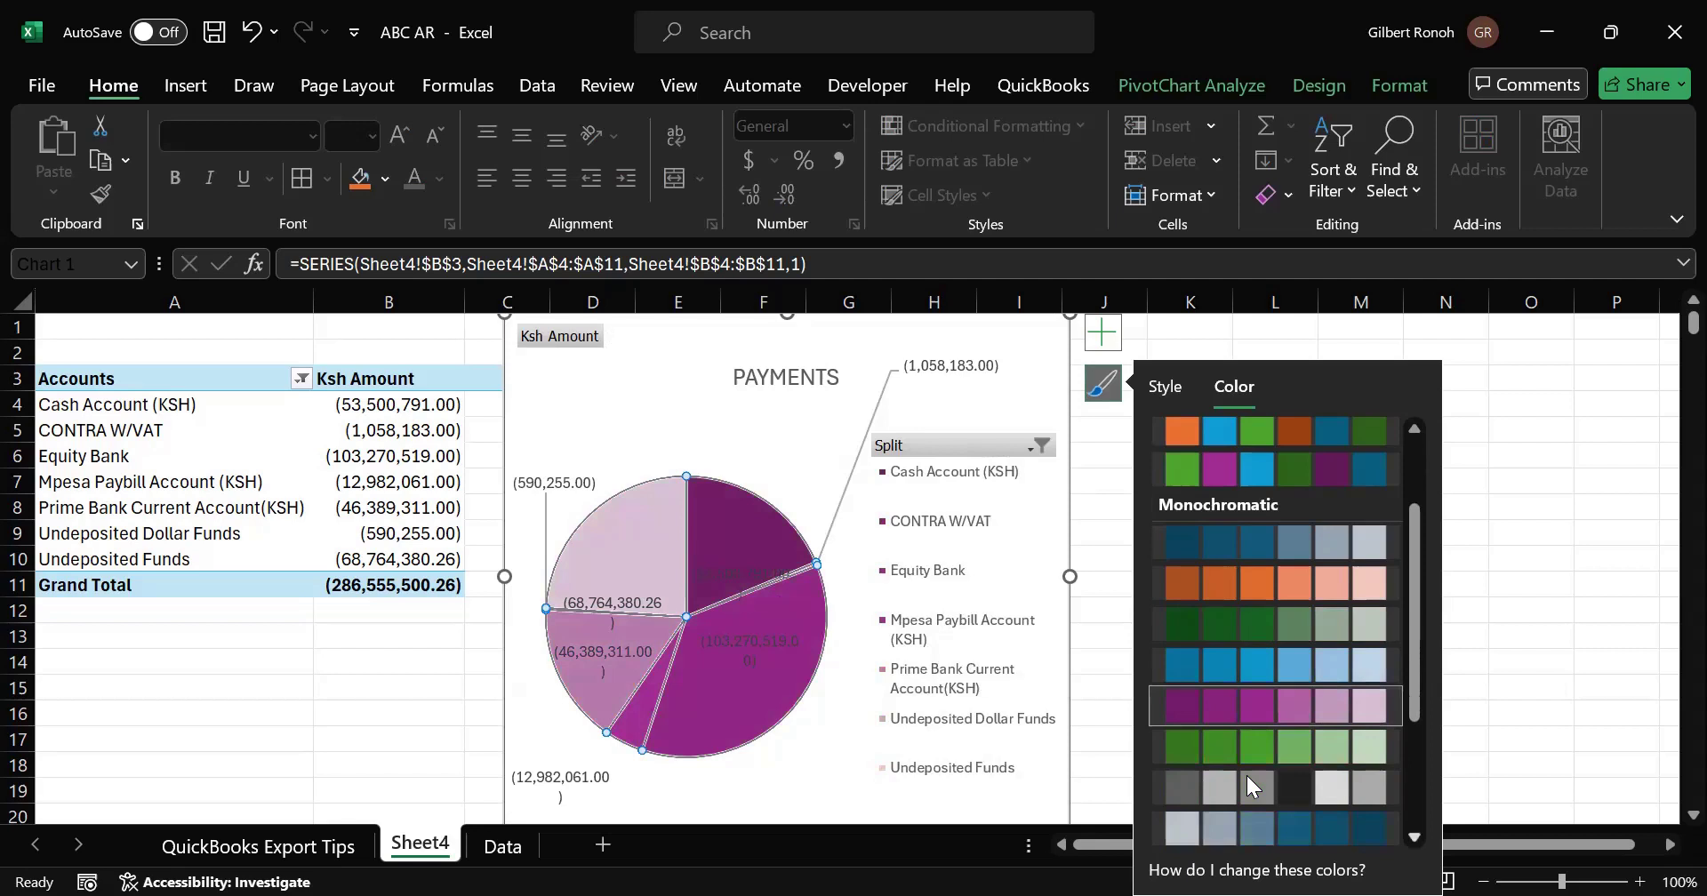
scroll(1247, 775, down, 5)
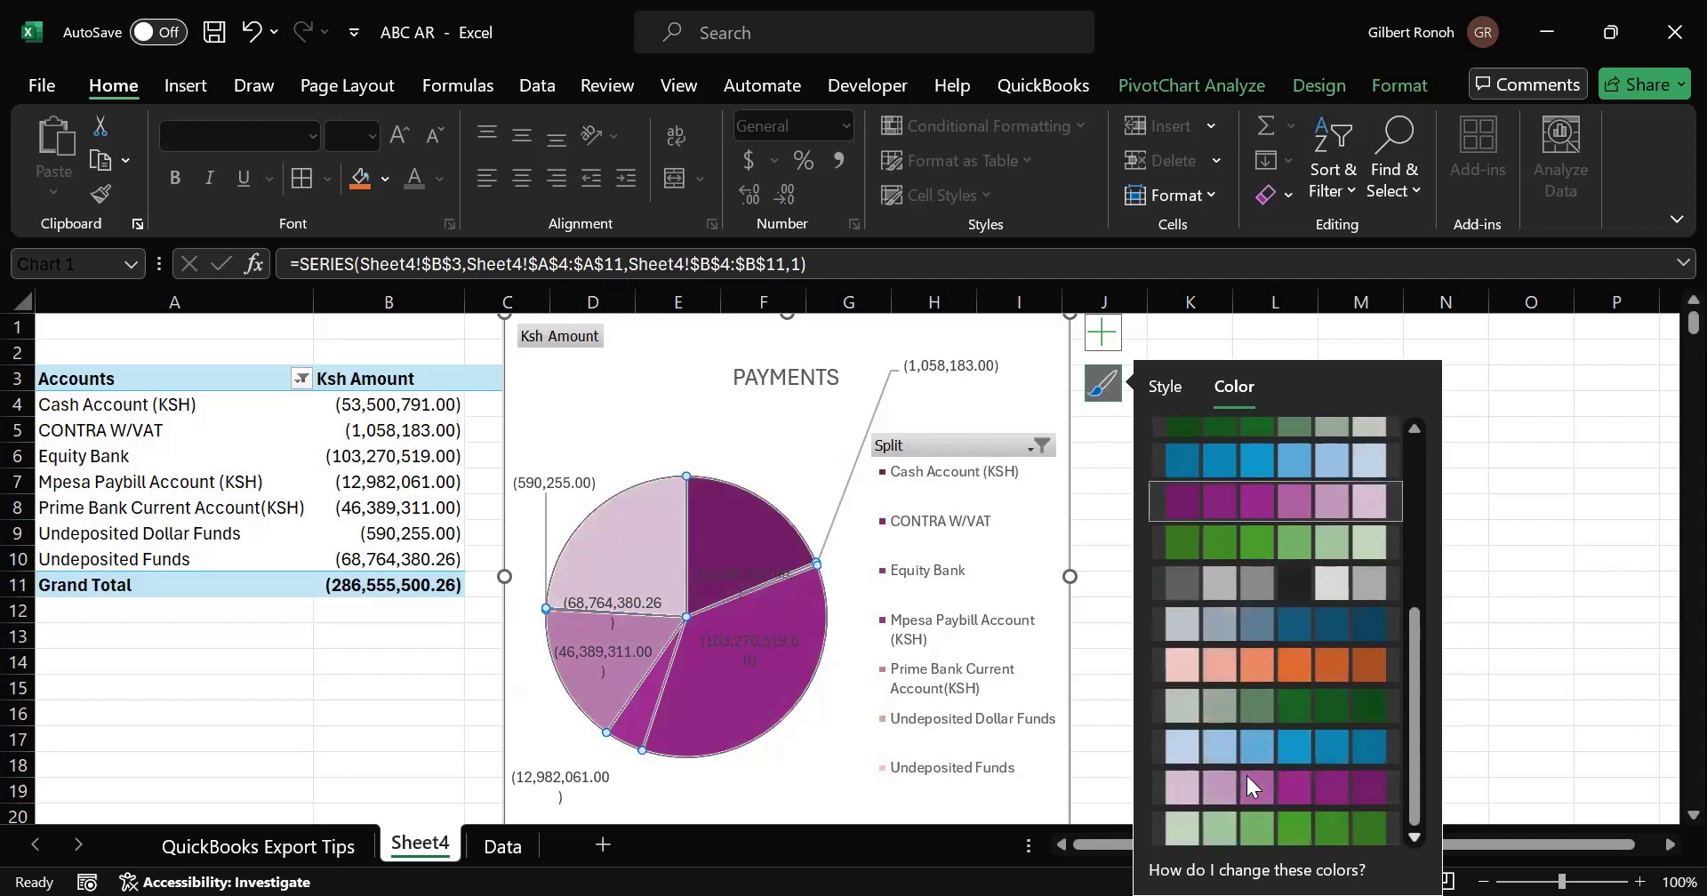
click(1356, 751)
Step: Nudge the Undeposited Funds data label within its slice and widen the Cash Account (KSH) label so its amount fits on one line
click(629, 604)
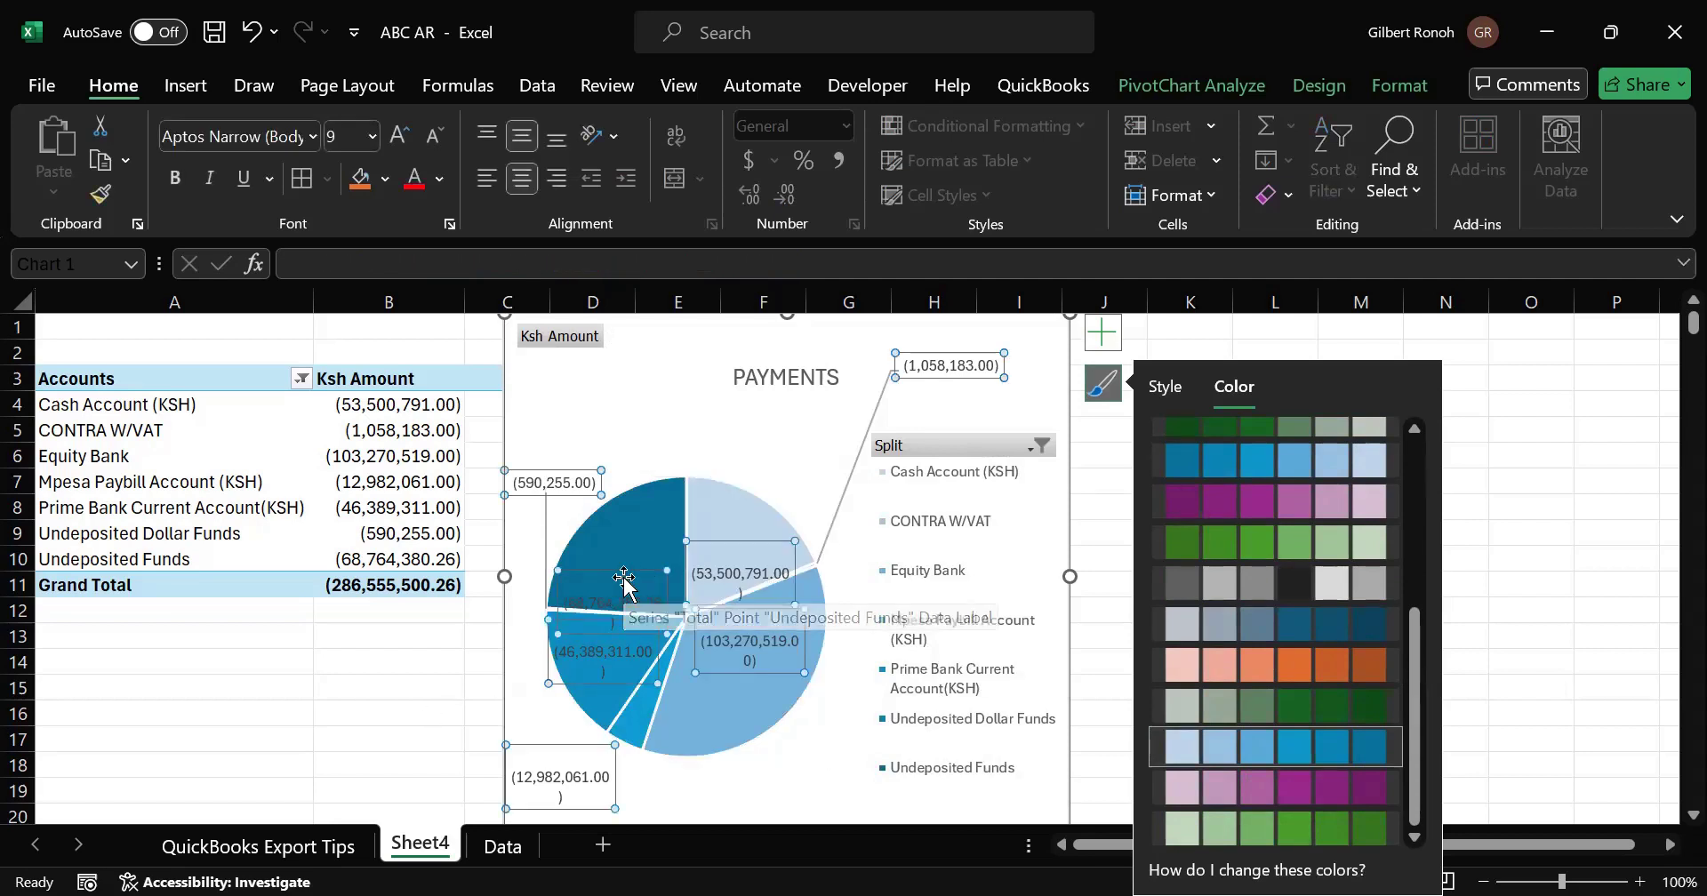
click(625, 579)
drag(625, 579, 640, 544)
drag(754, 564, 809, 553)
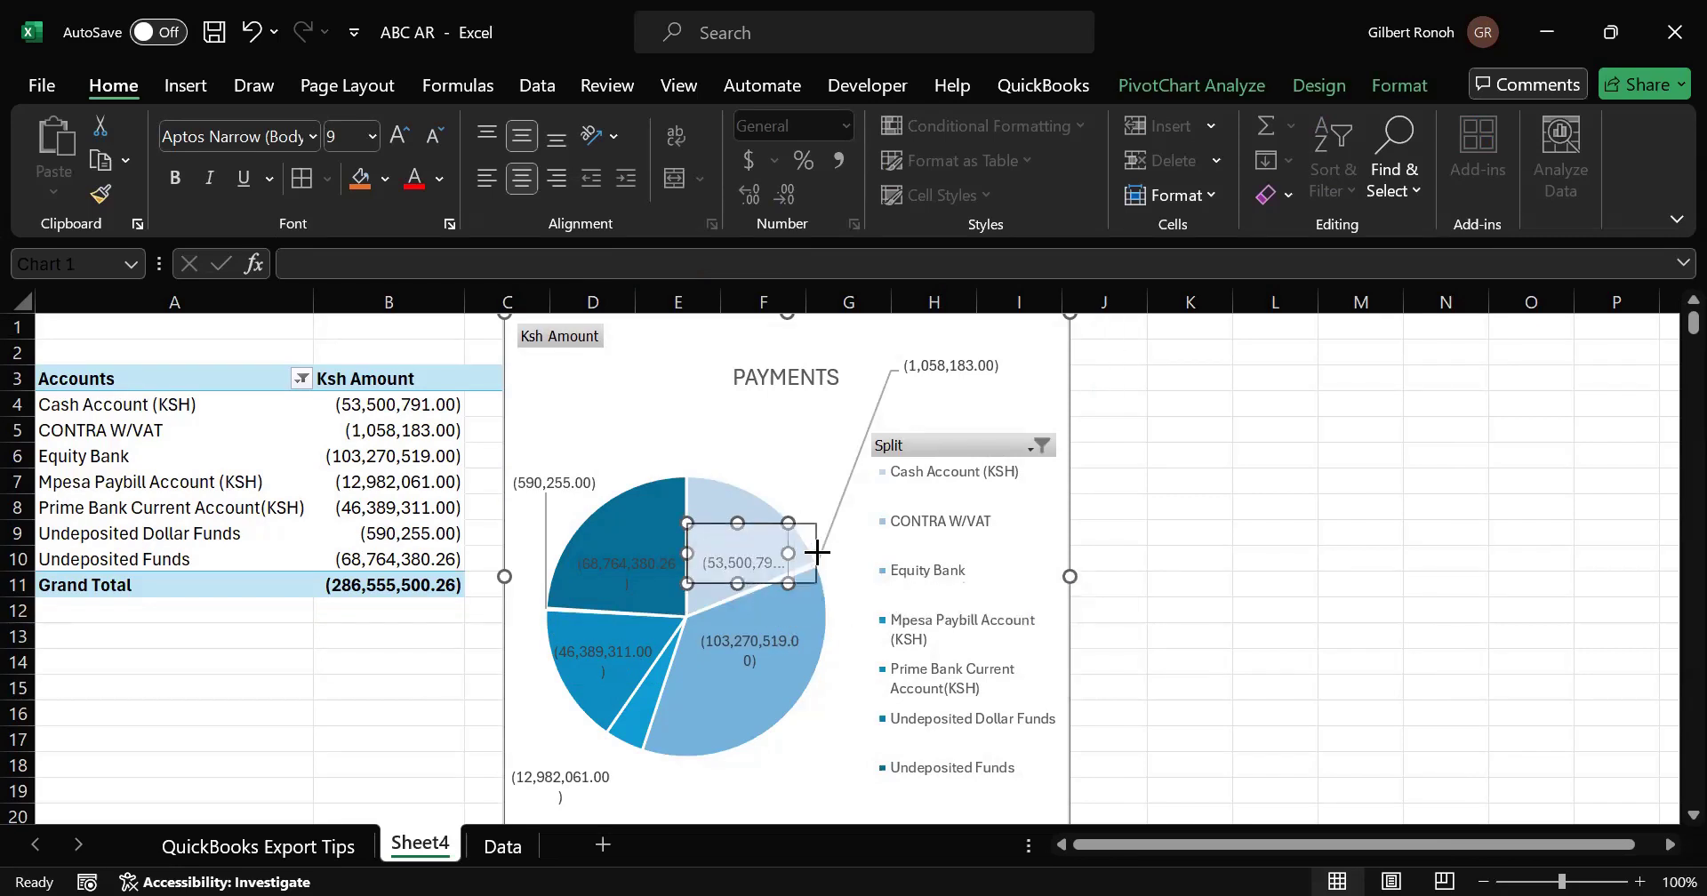
click(760, 631)
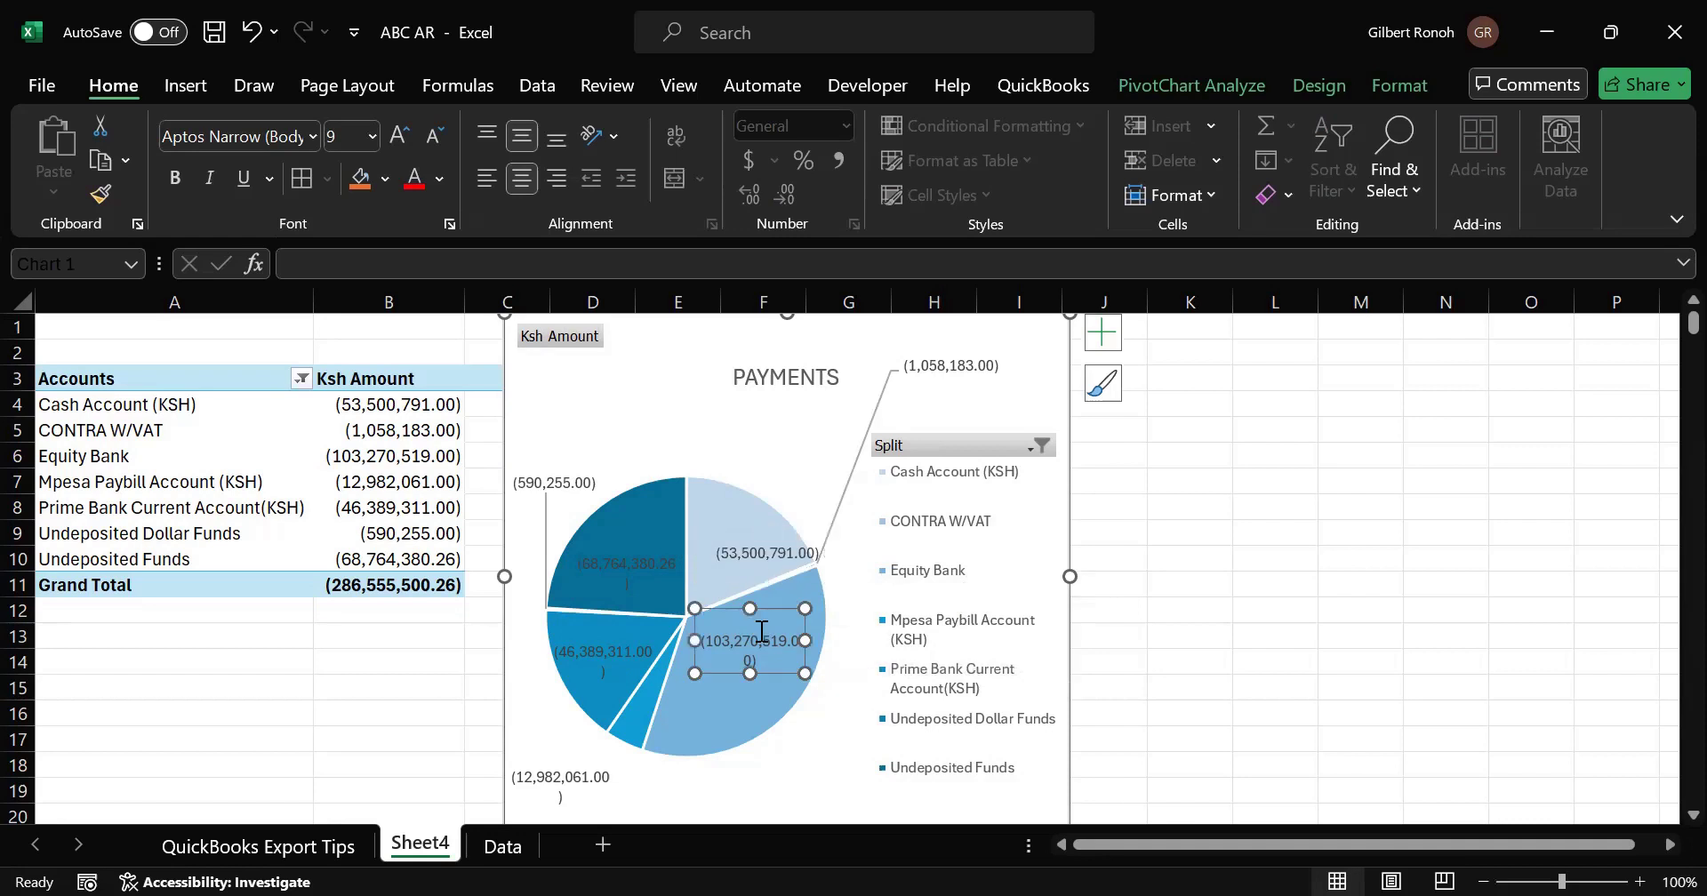
click(607, 661)
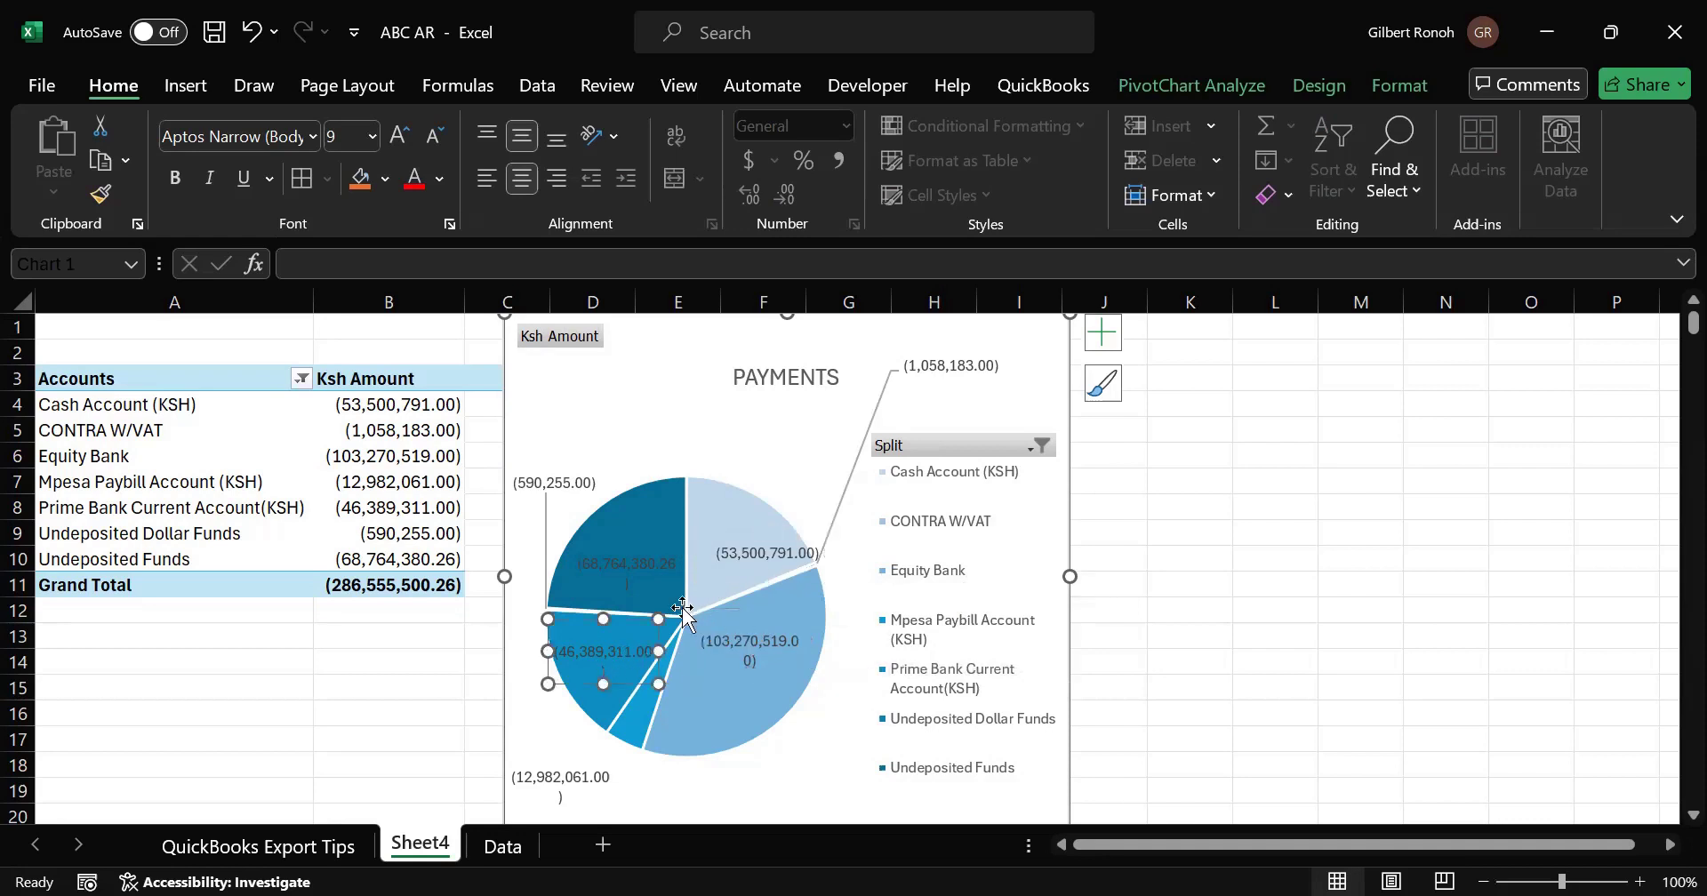
click(615, 575)
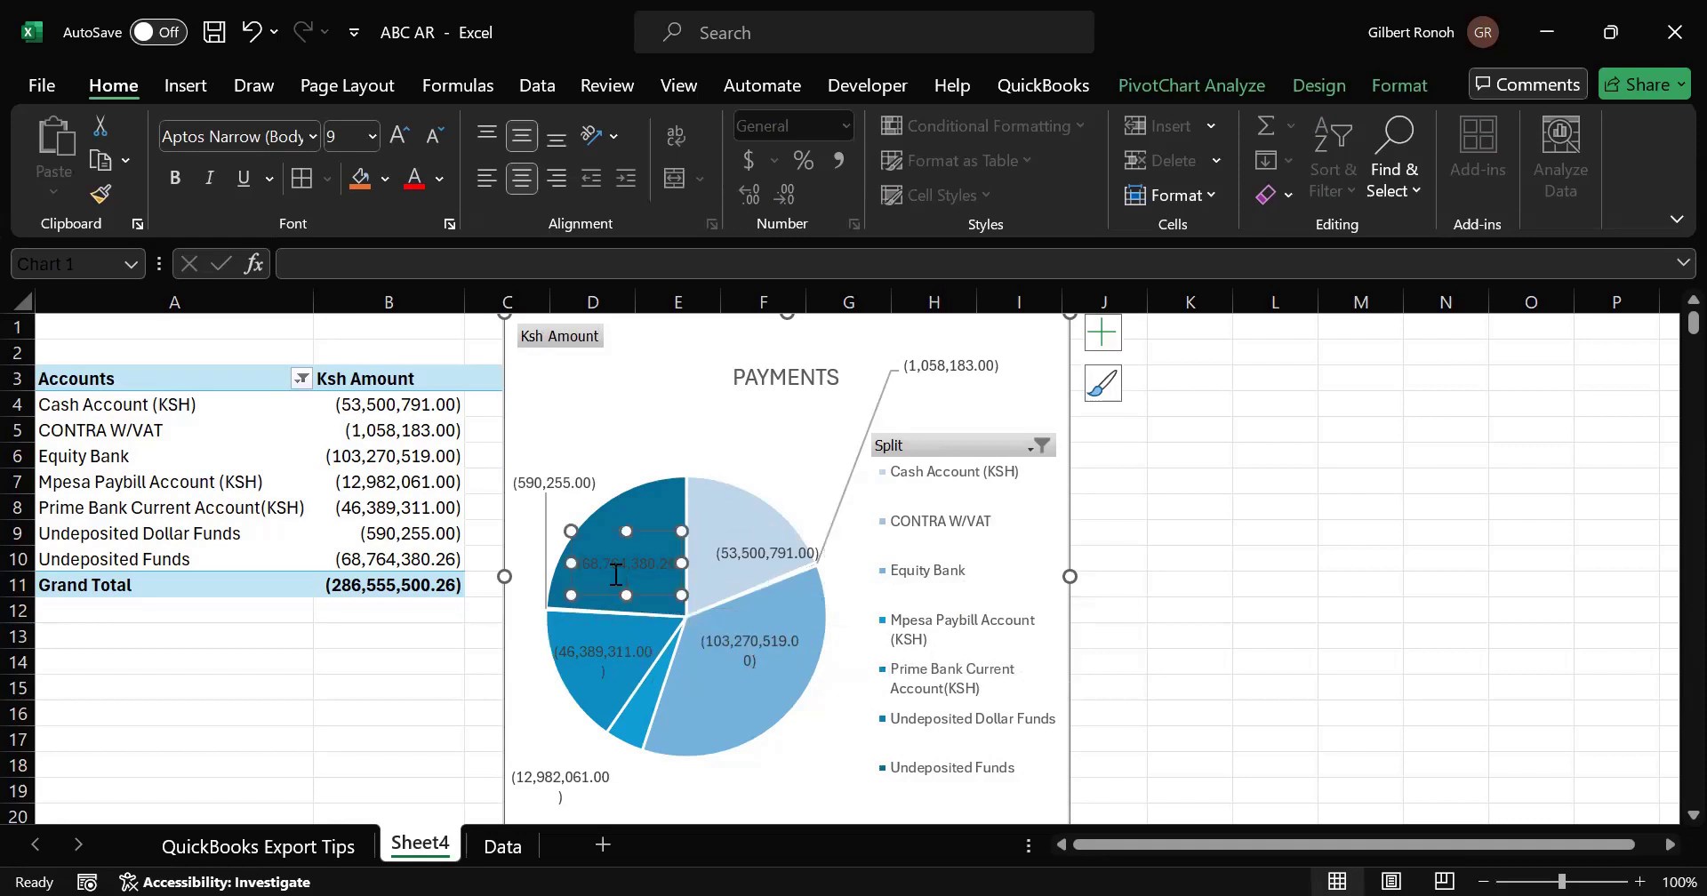
key(Escape)
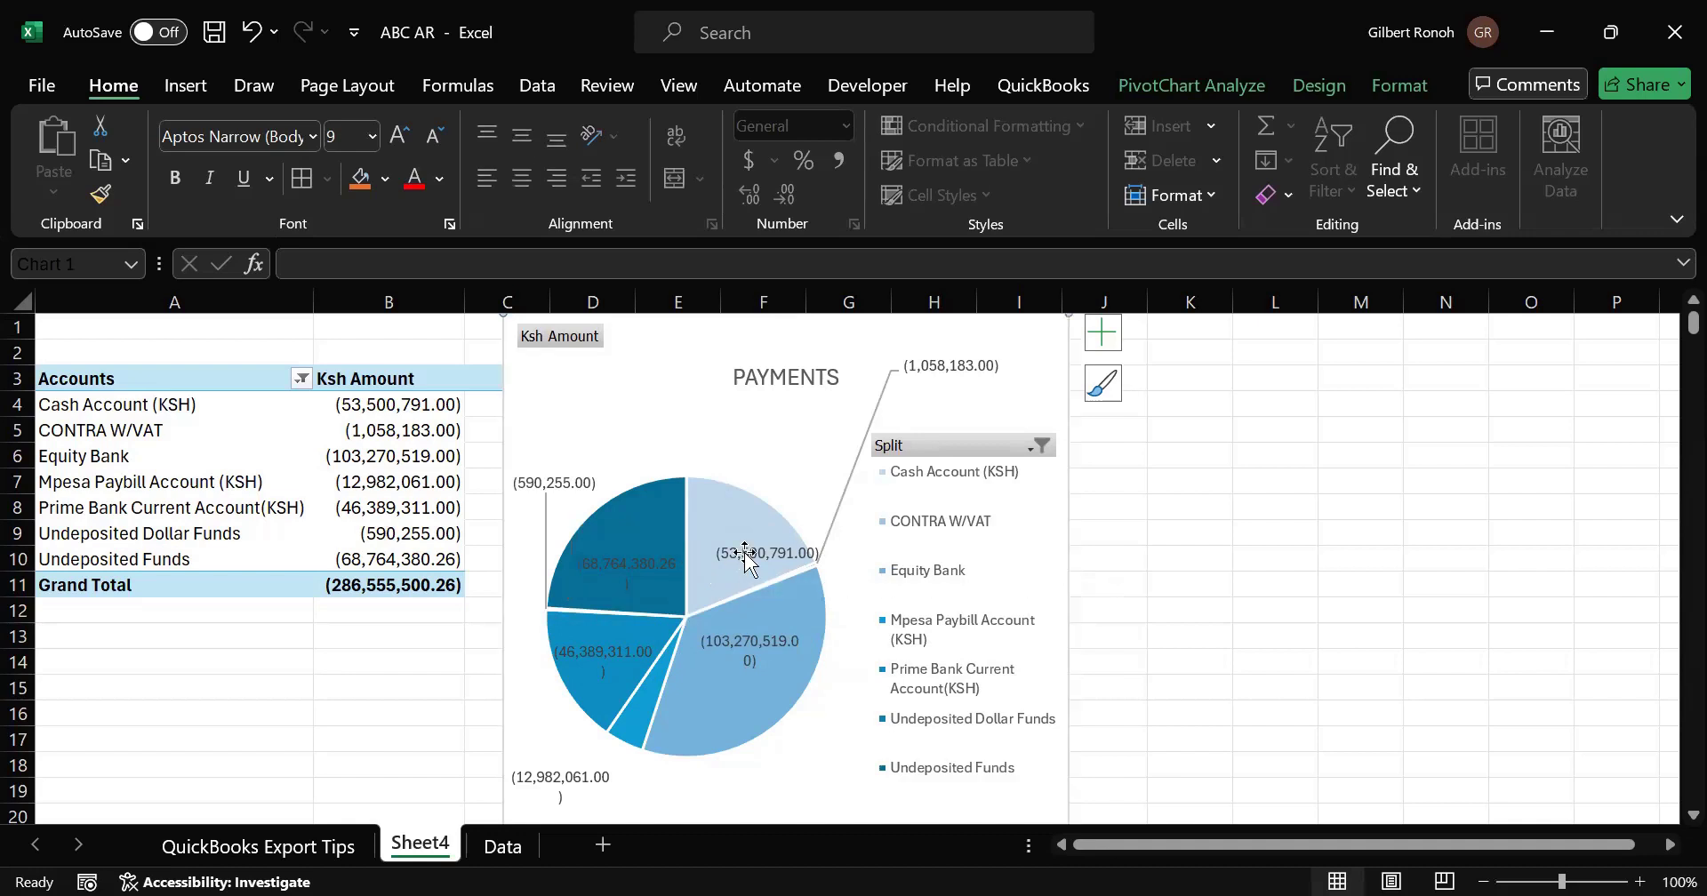
Step: Make all the pie's data labels bold, try a light grey font colour on them, and set it to standard red
click(633, 578)
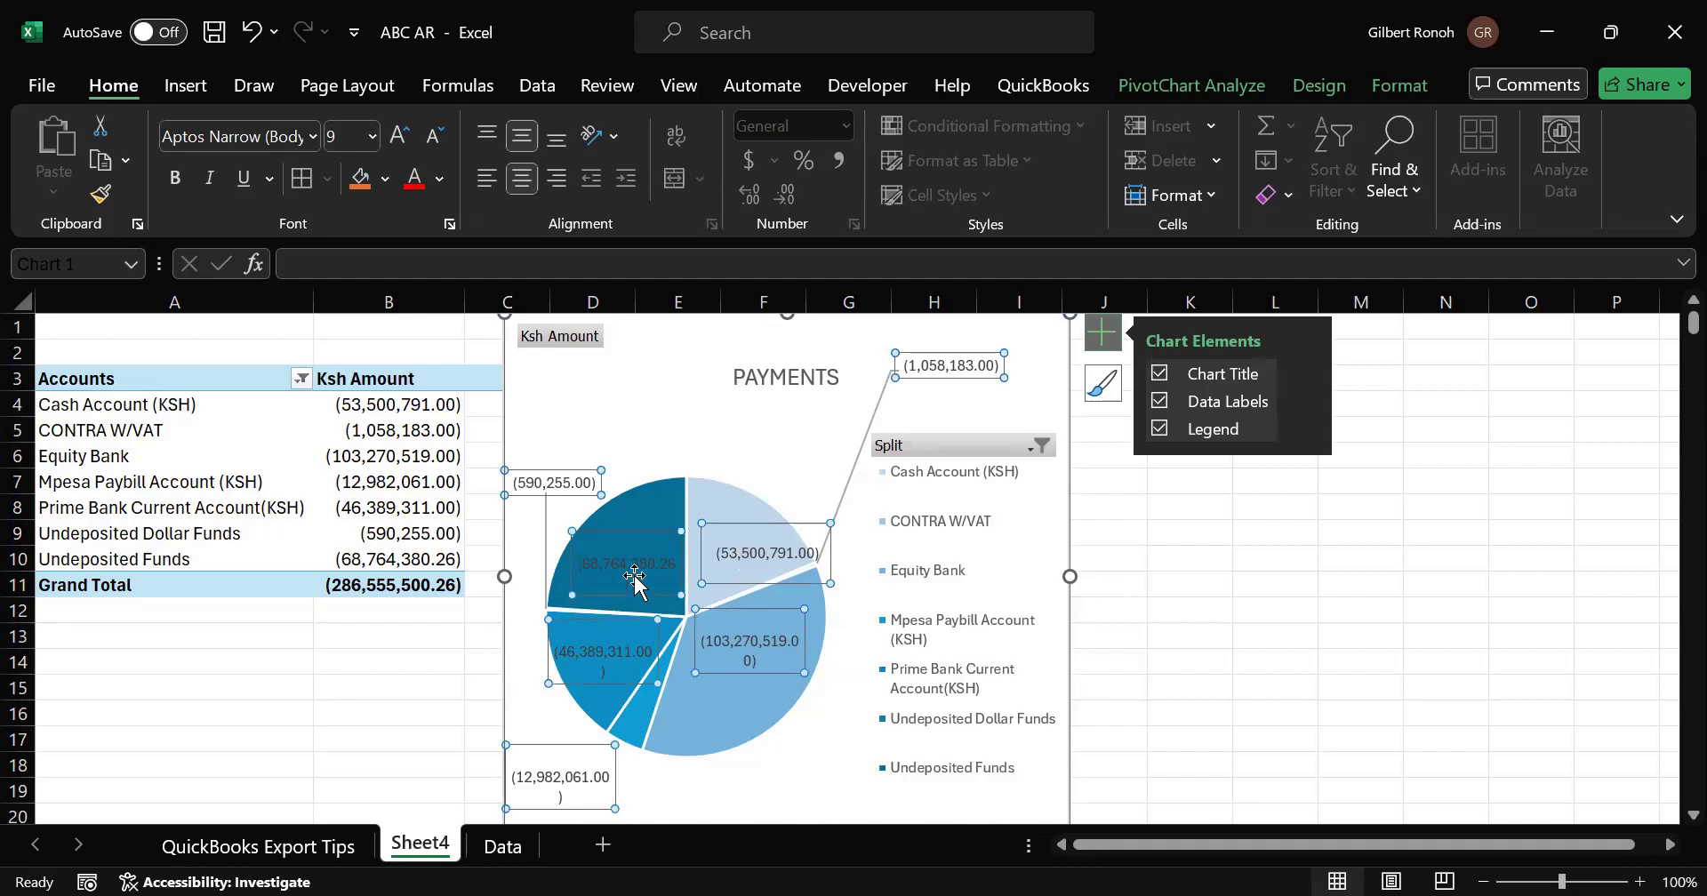
key(ctrl+b)
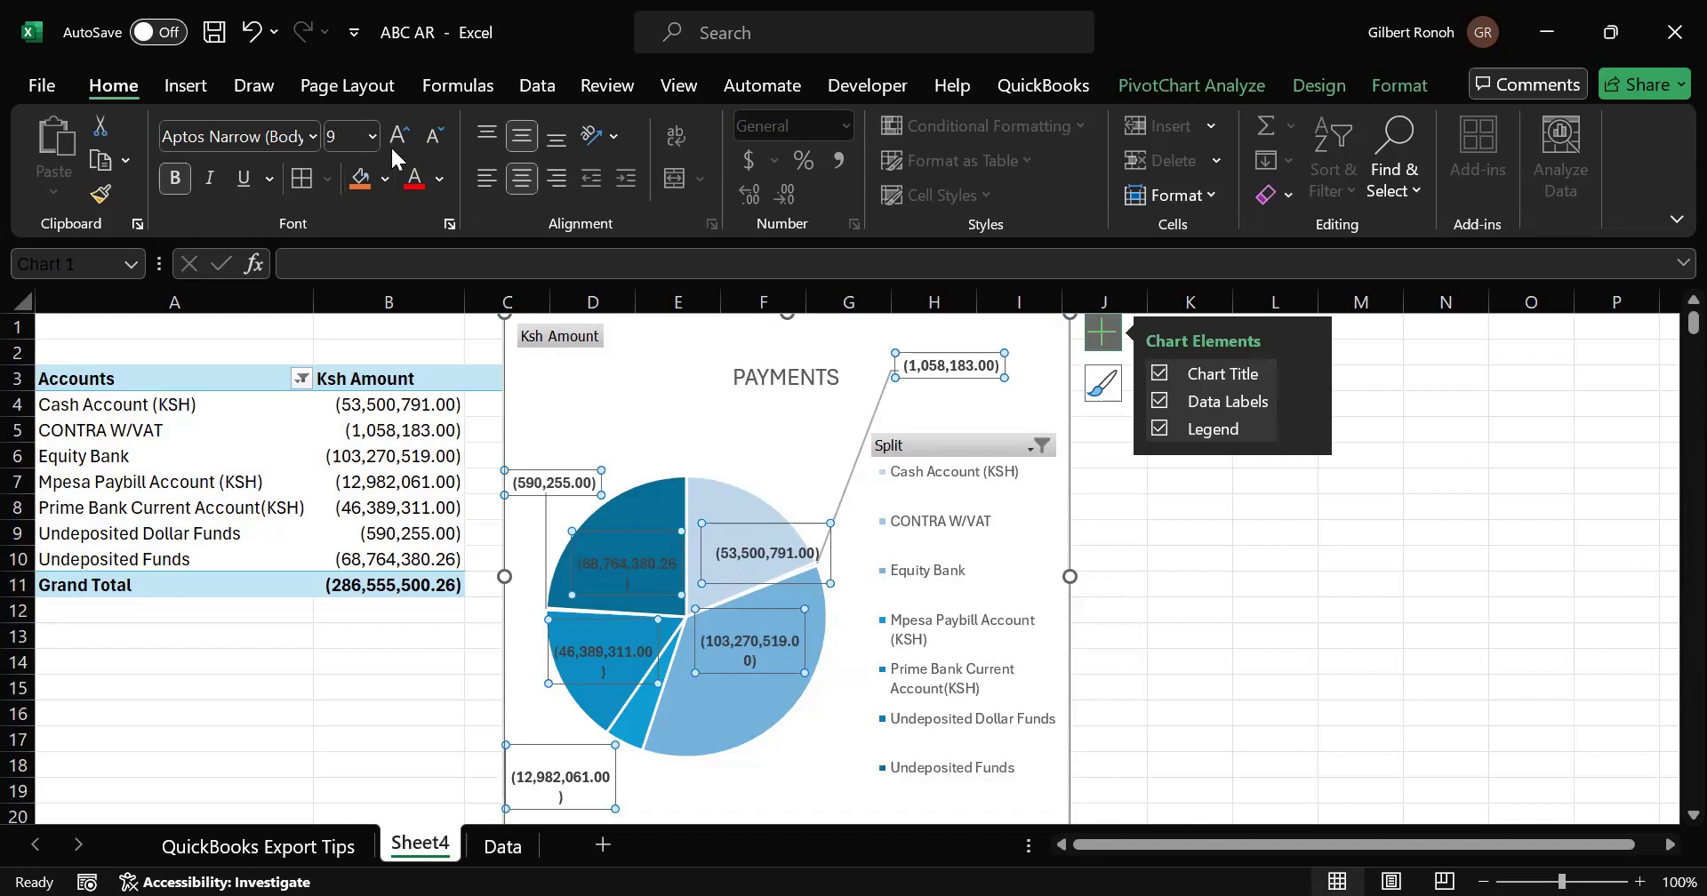
click(438, 182)
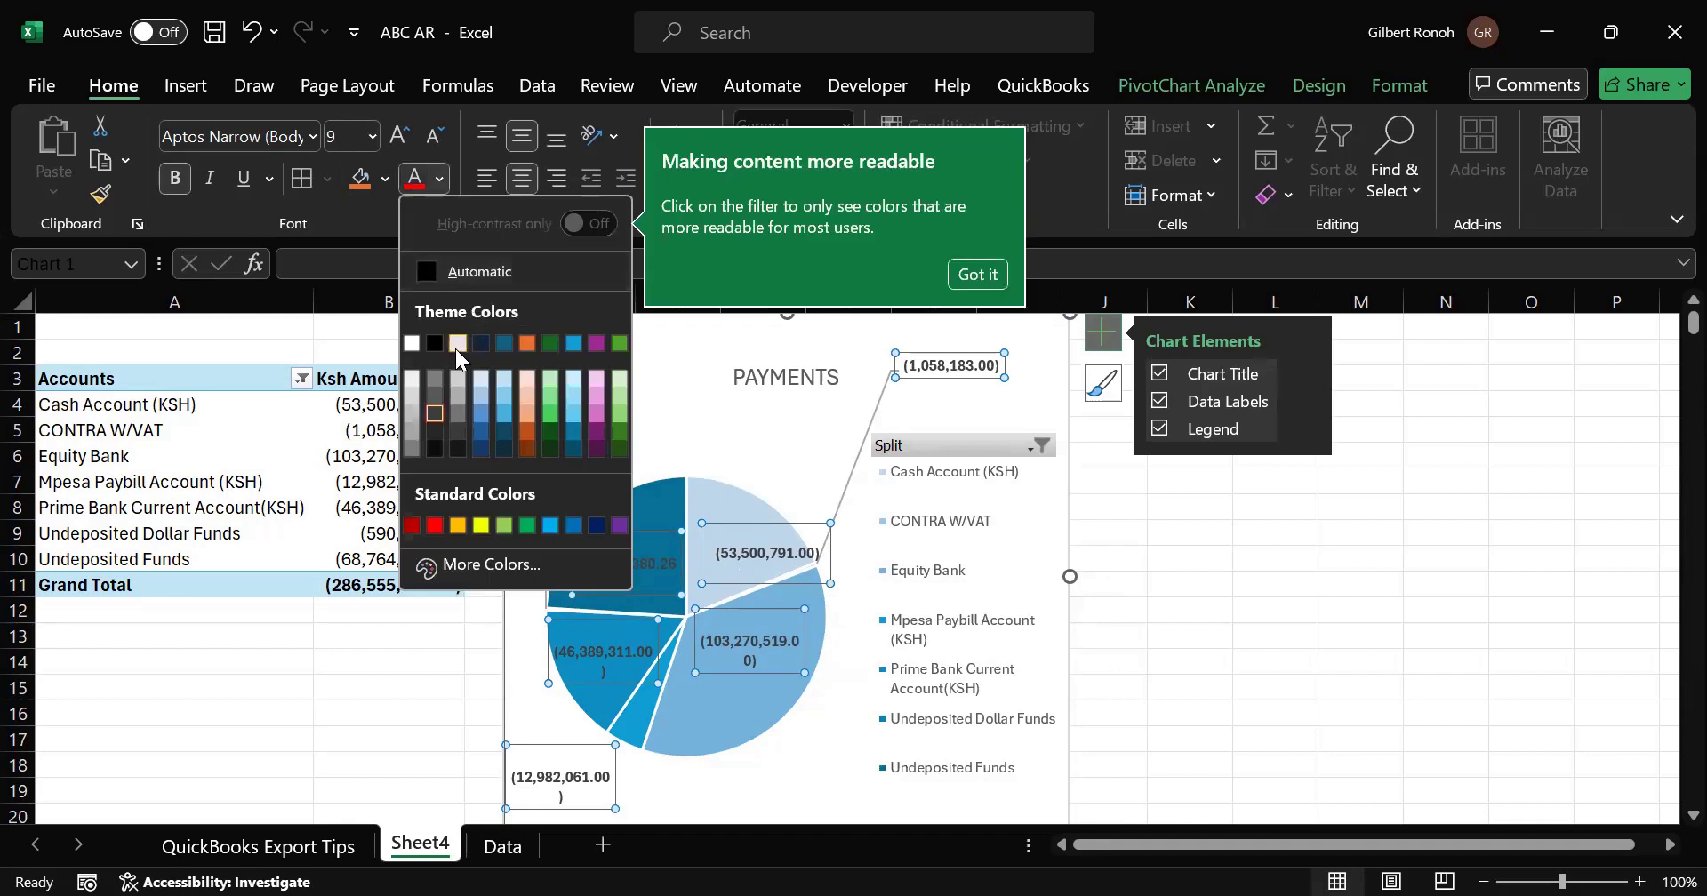
click(456, 347)
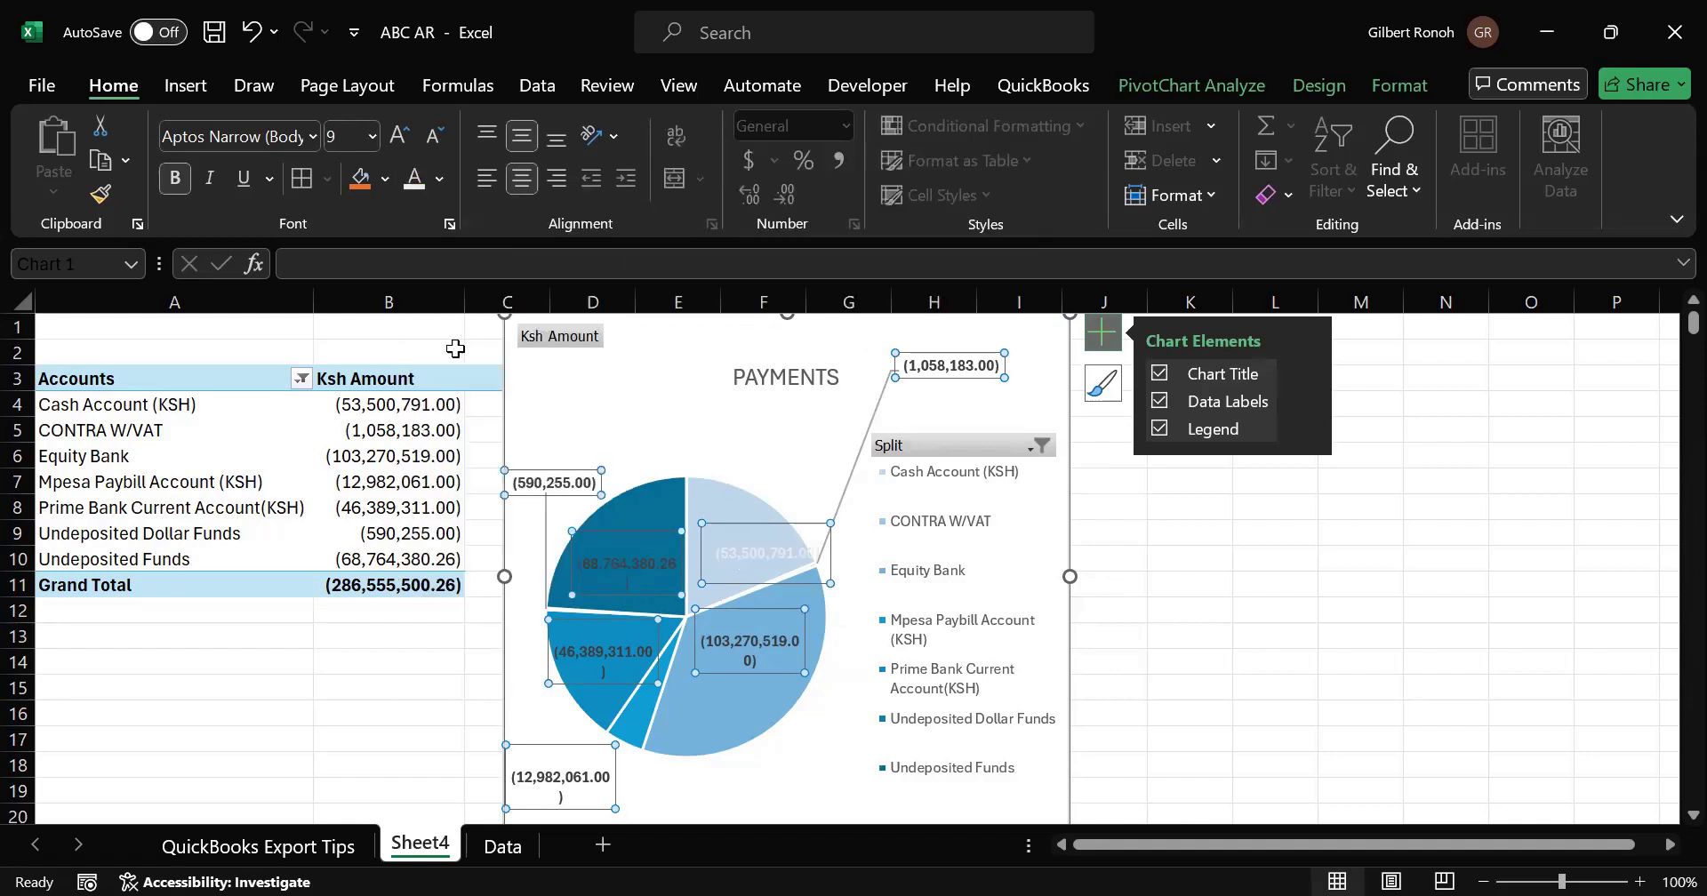
click(441, 186)
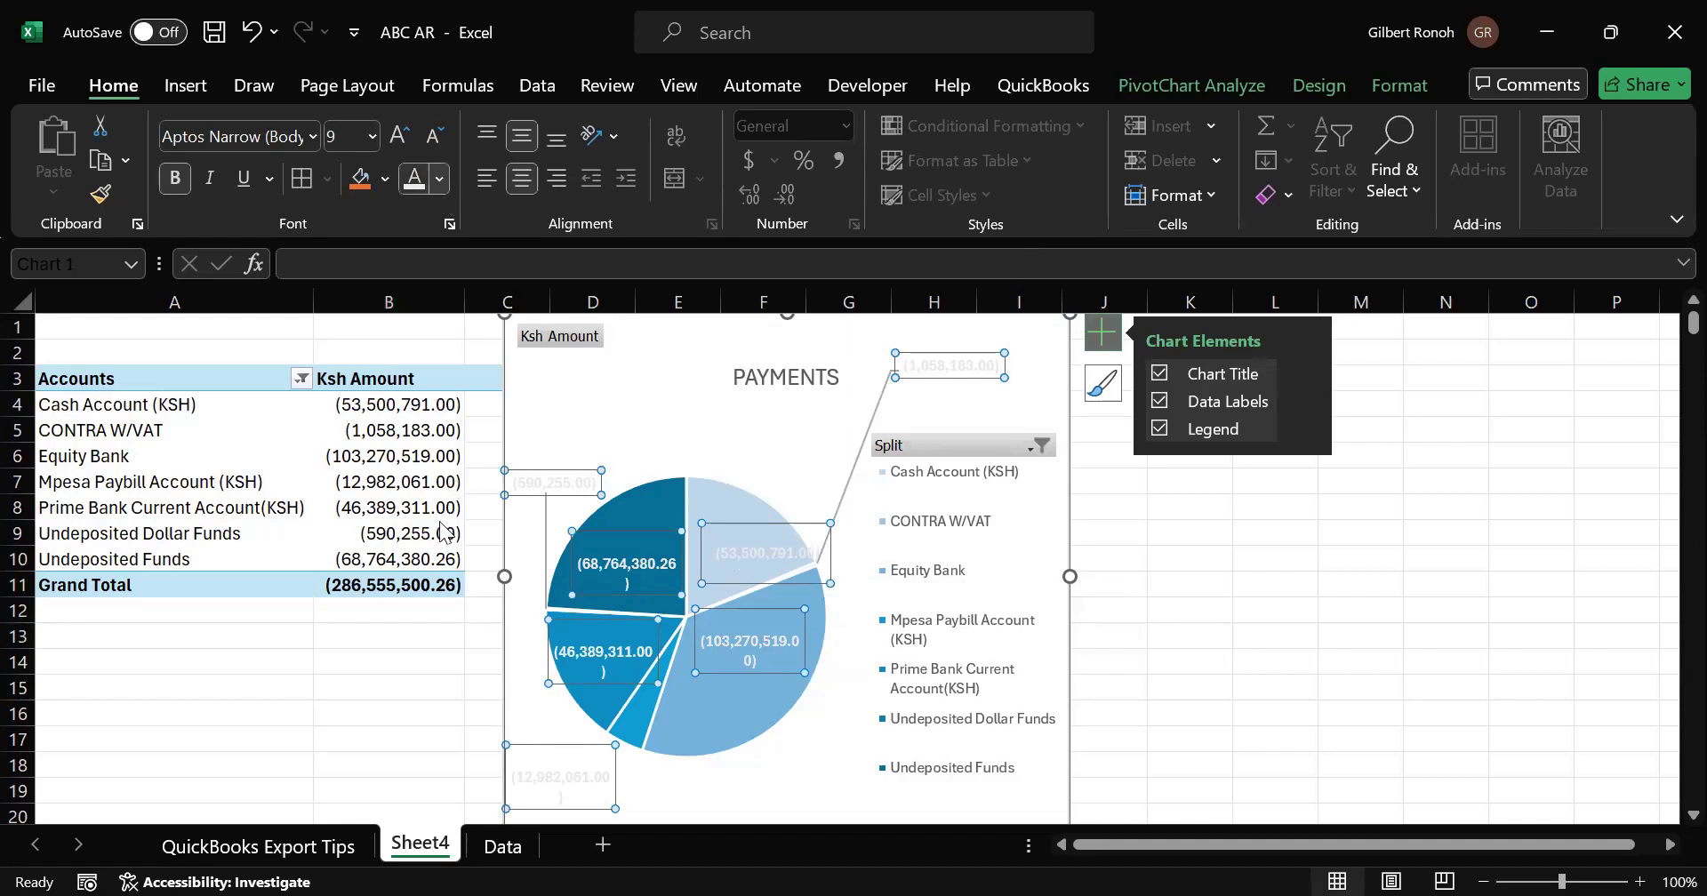
click(435, 527)
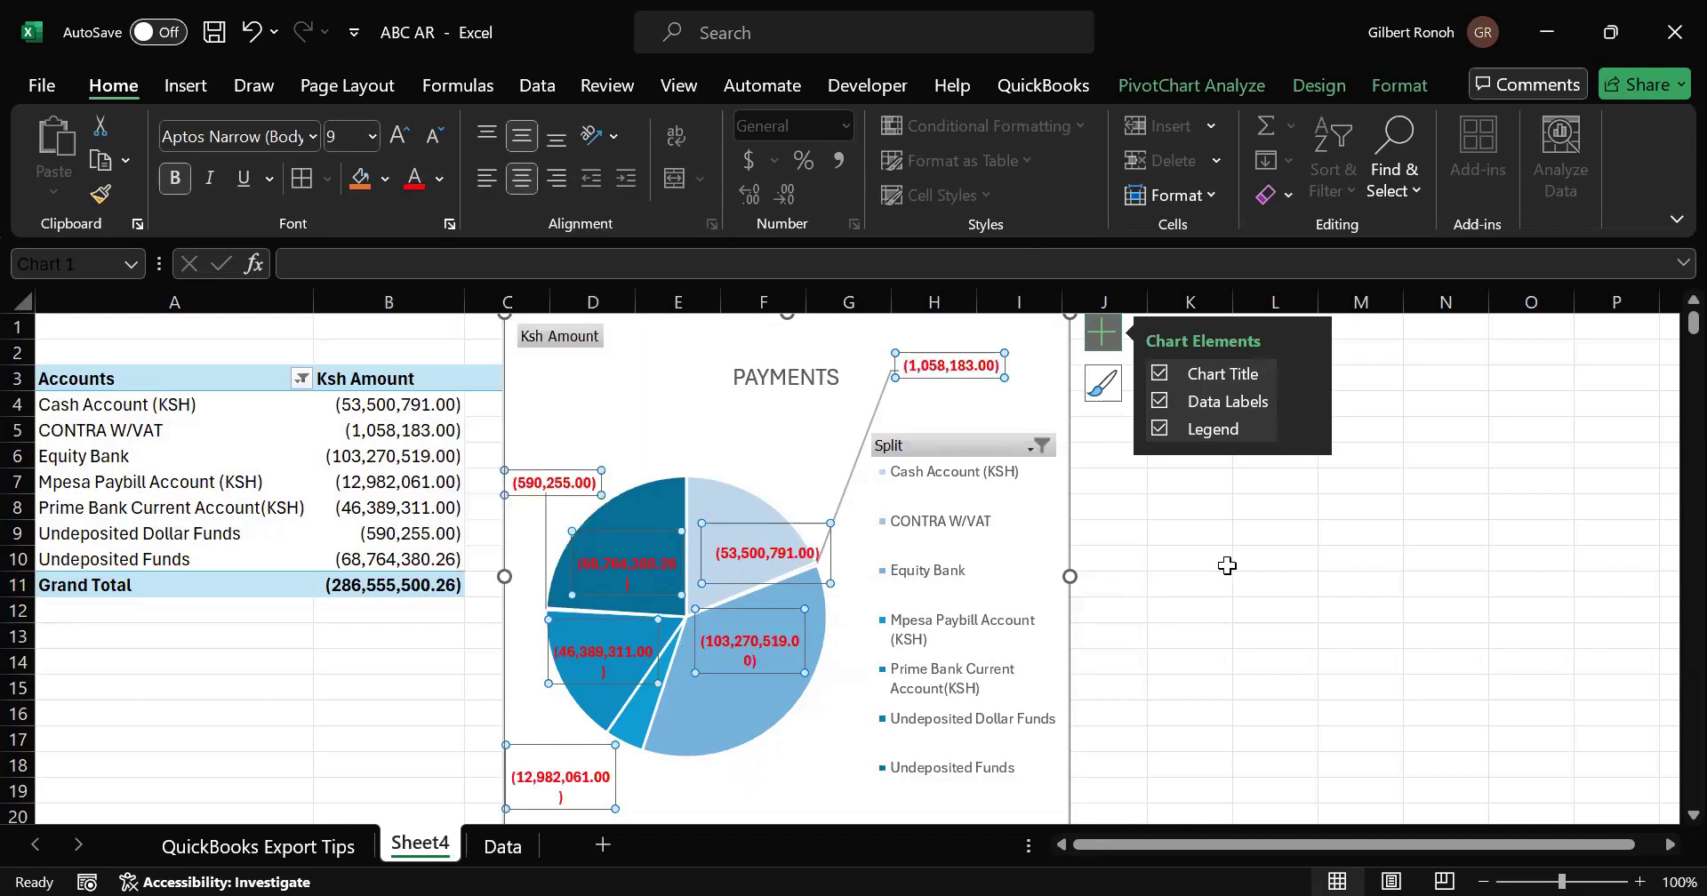
Step: Move the CONTRA W/VAT and Mpesa Paybill Account (KSH) data labels closer to their slices at the pie's edge
click(949, 364)
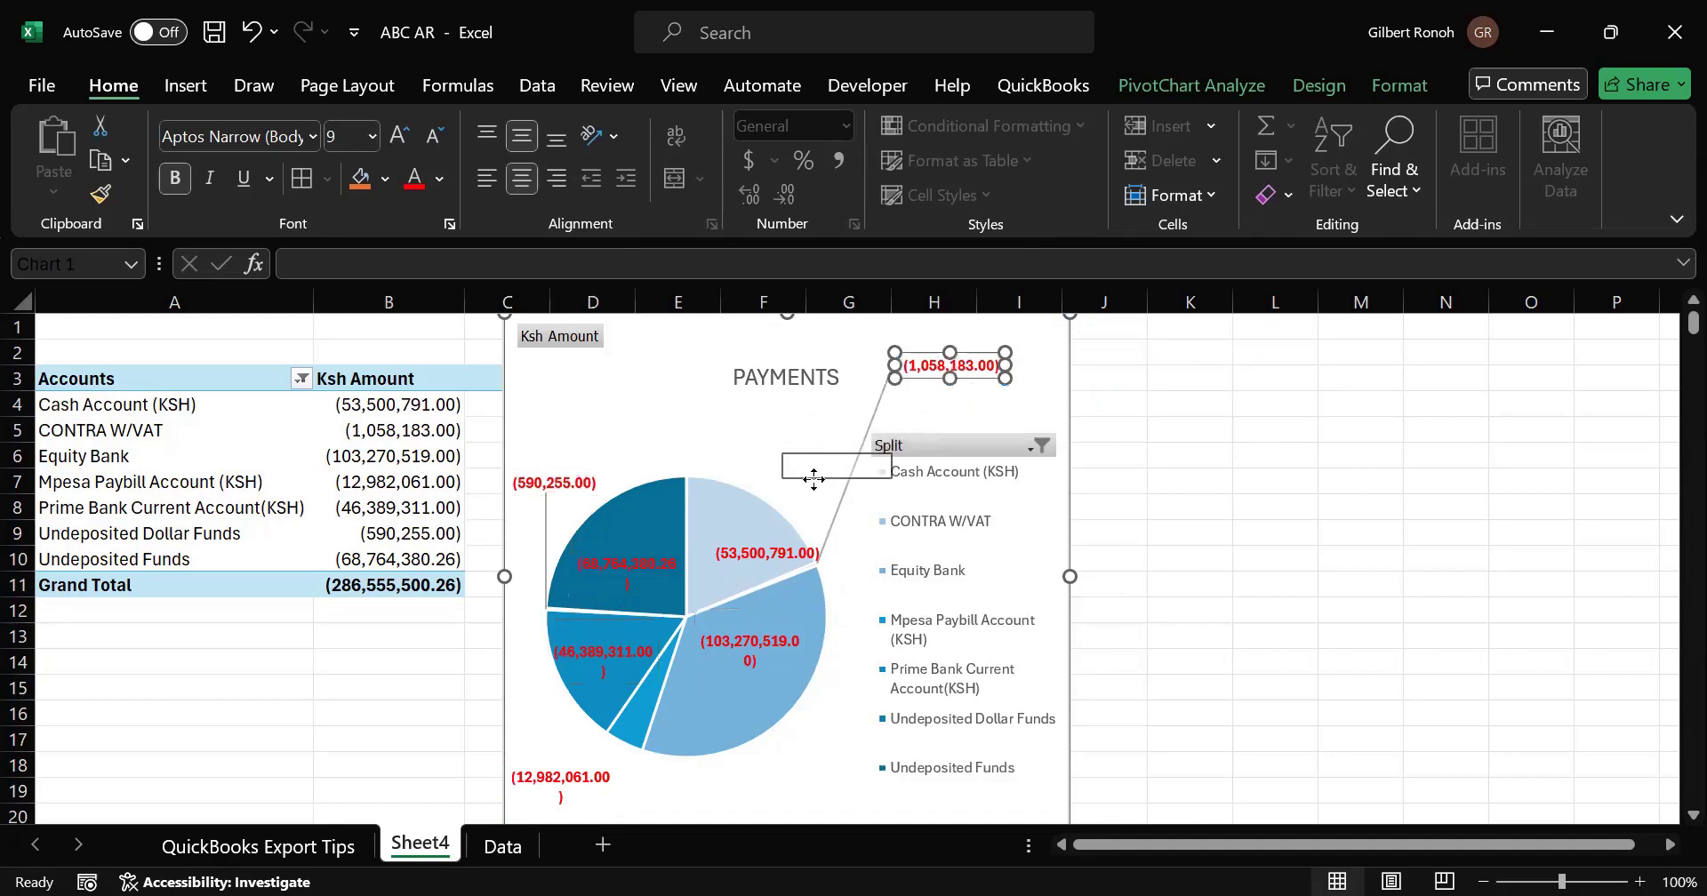
drag(811, 480, 812, 482)
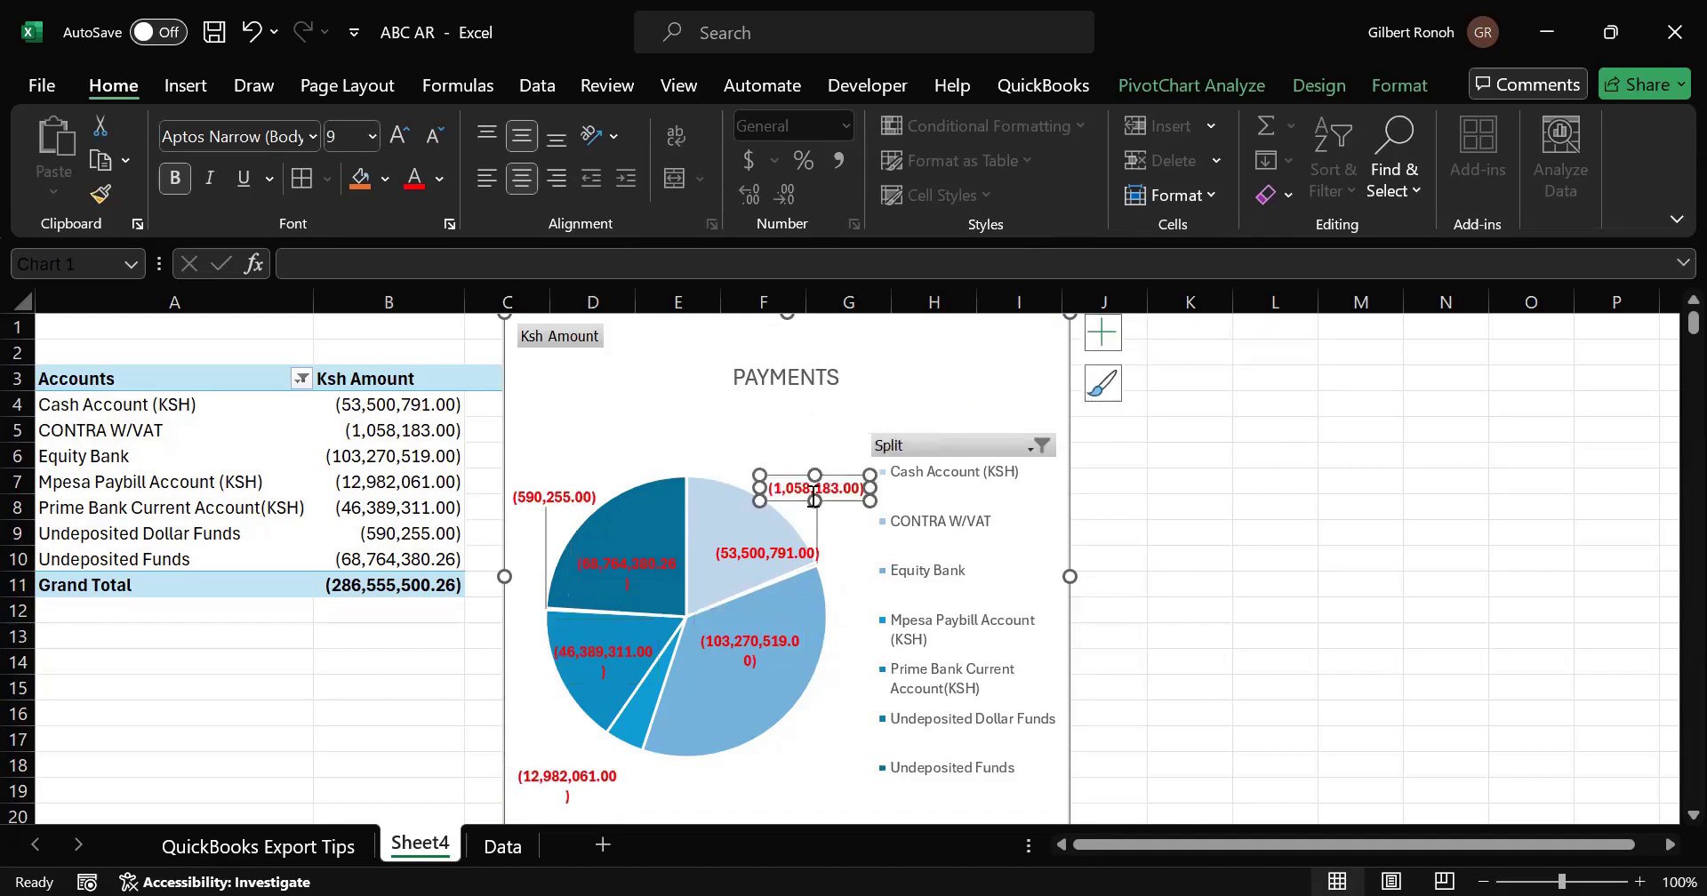
click(551, 753)
drag(551, 753, 556, 737)
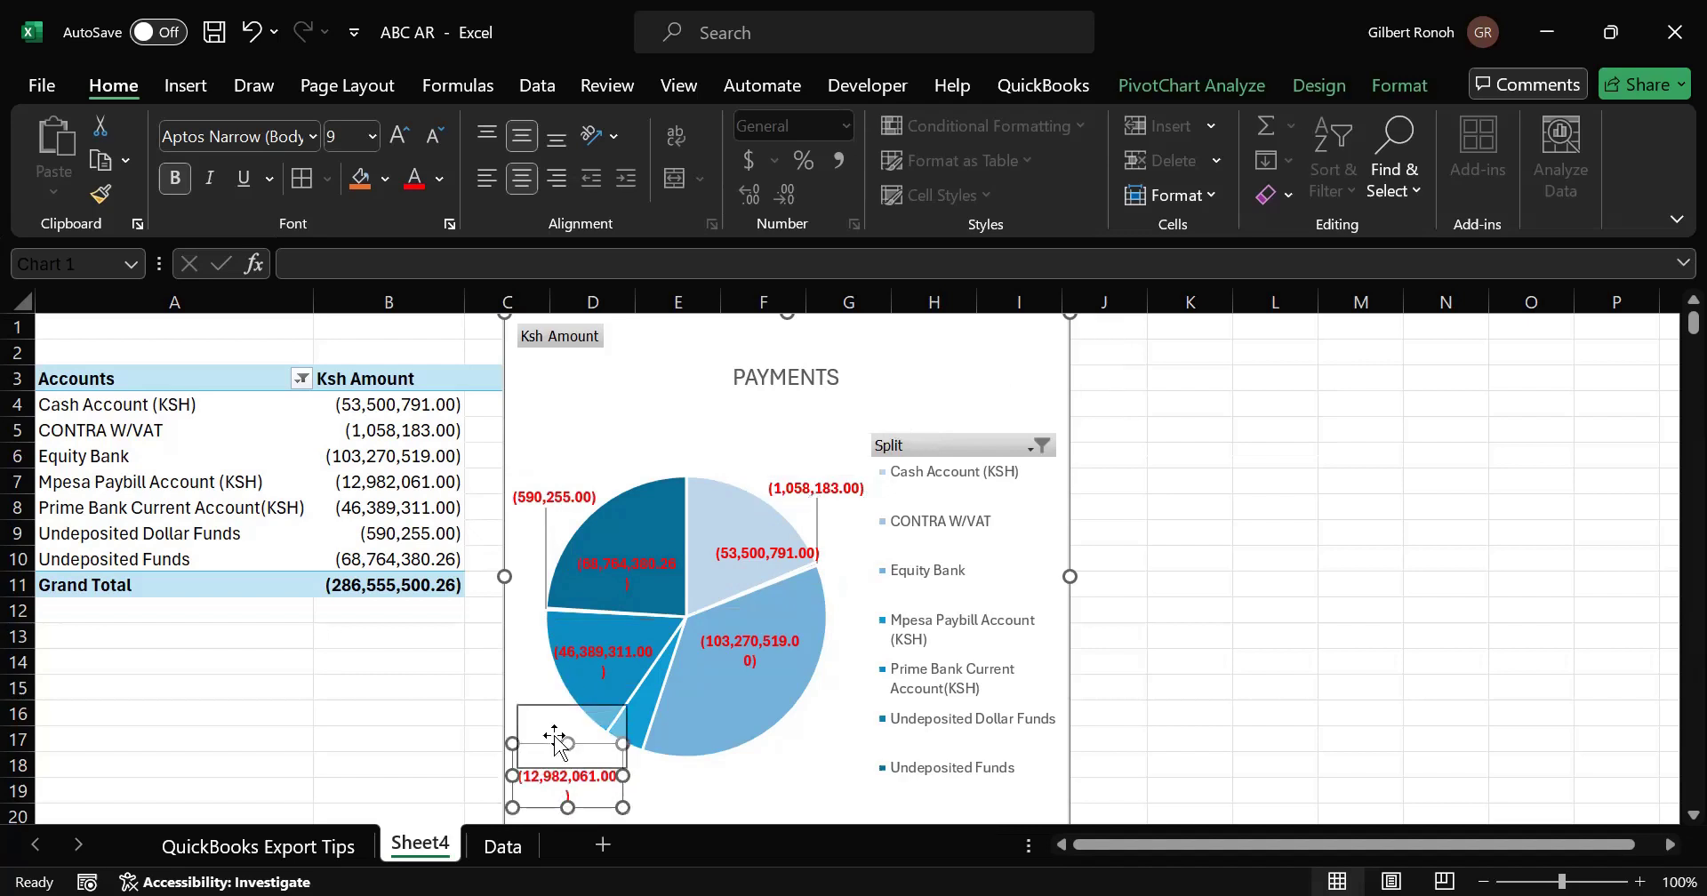
click(789, 771)
click(1293, 691)
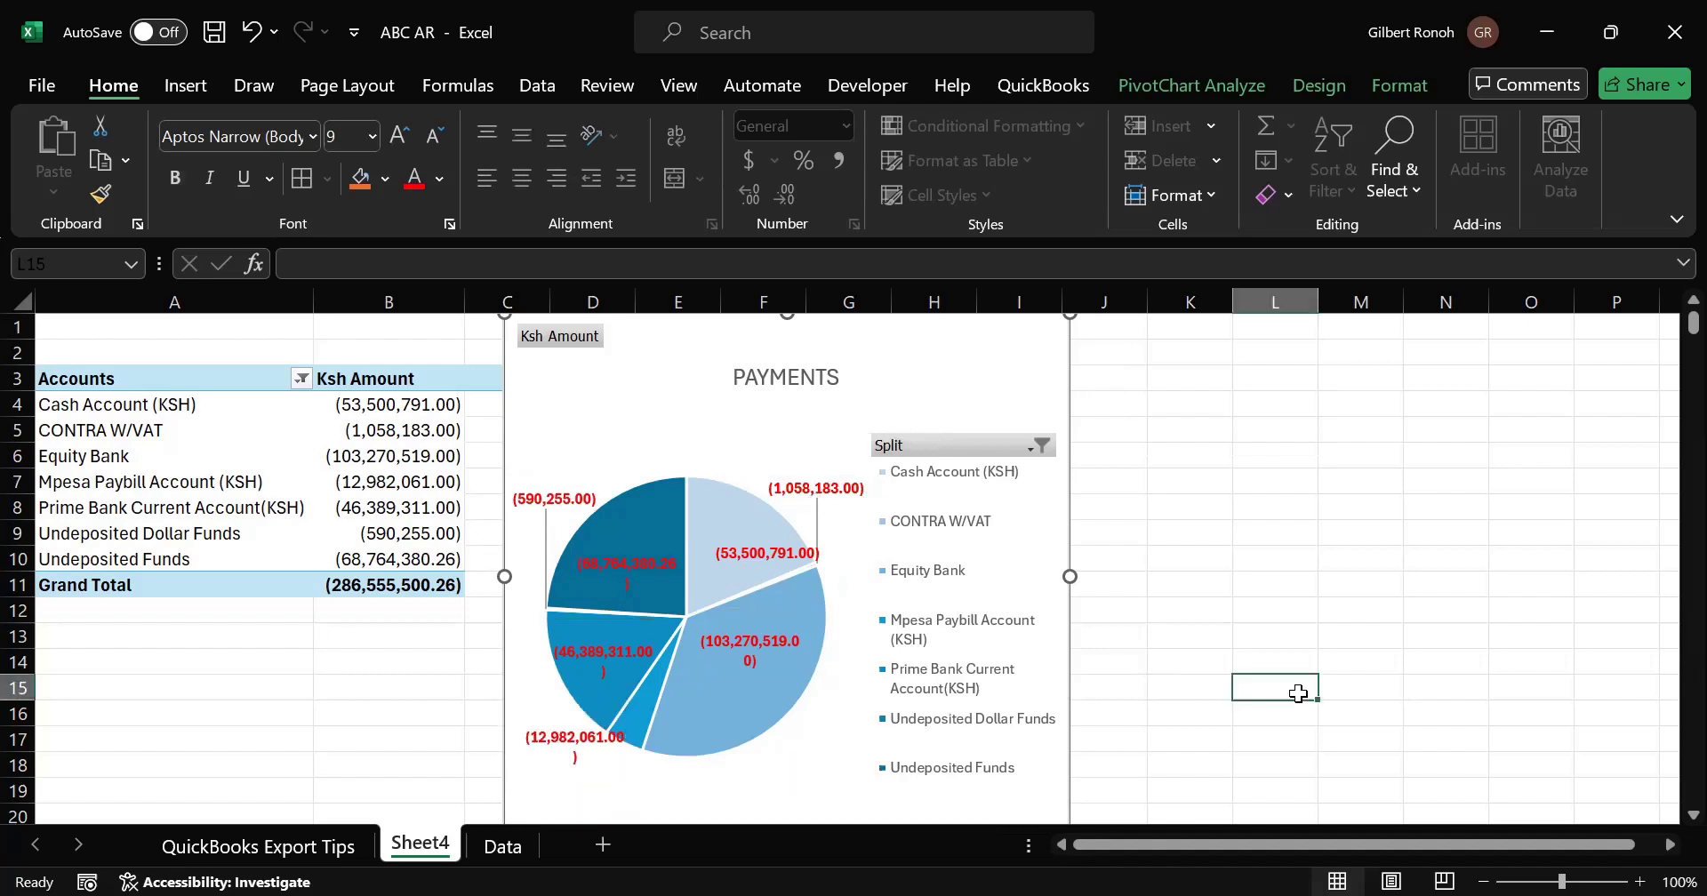
drag(1693, 321, 1666, 267)
click(1249, 558)
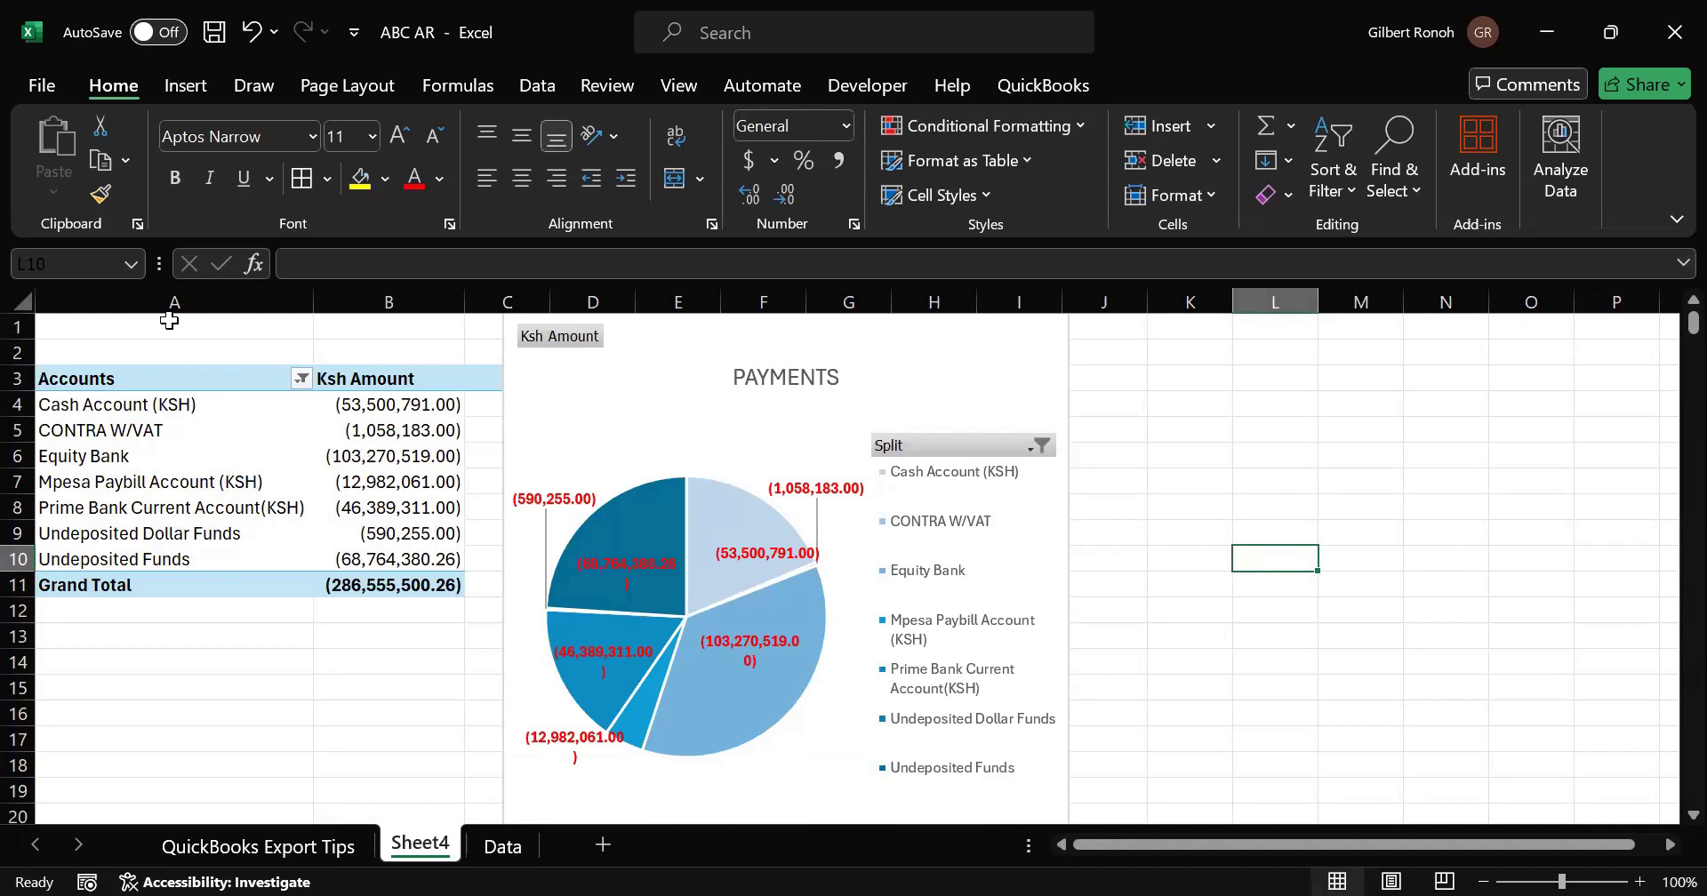
drag(140, 298, 511, 303)
click(774, 546)
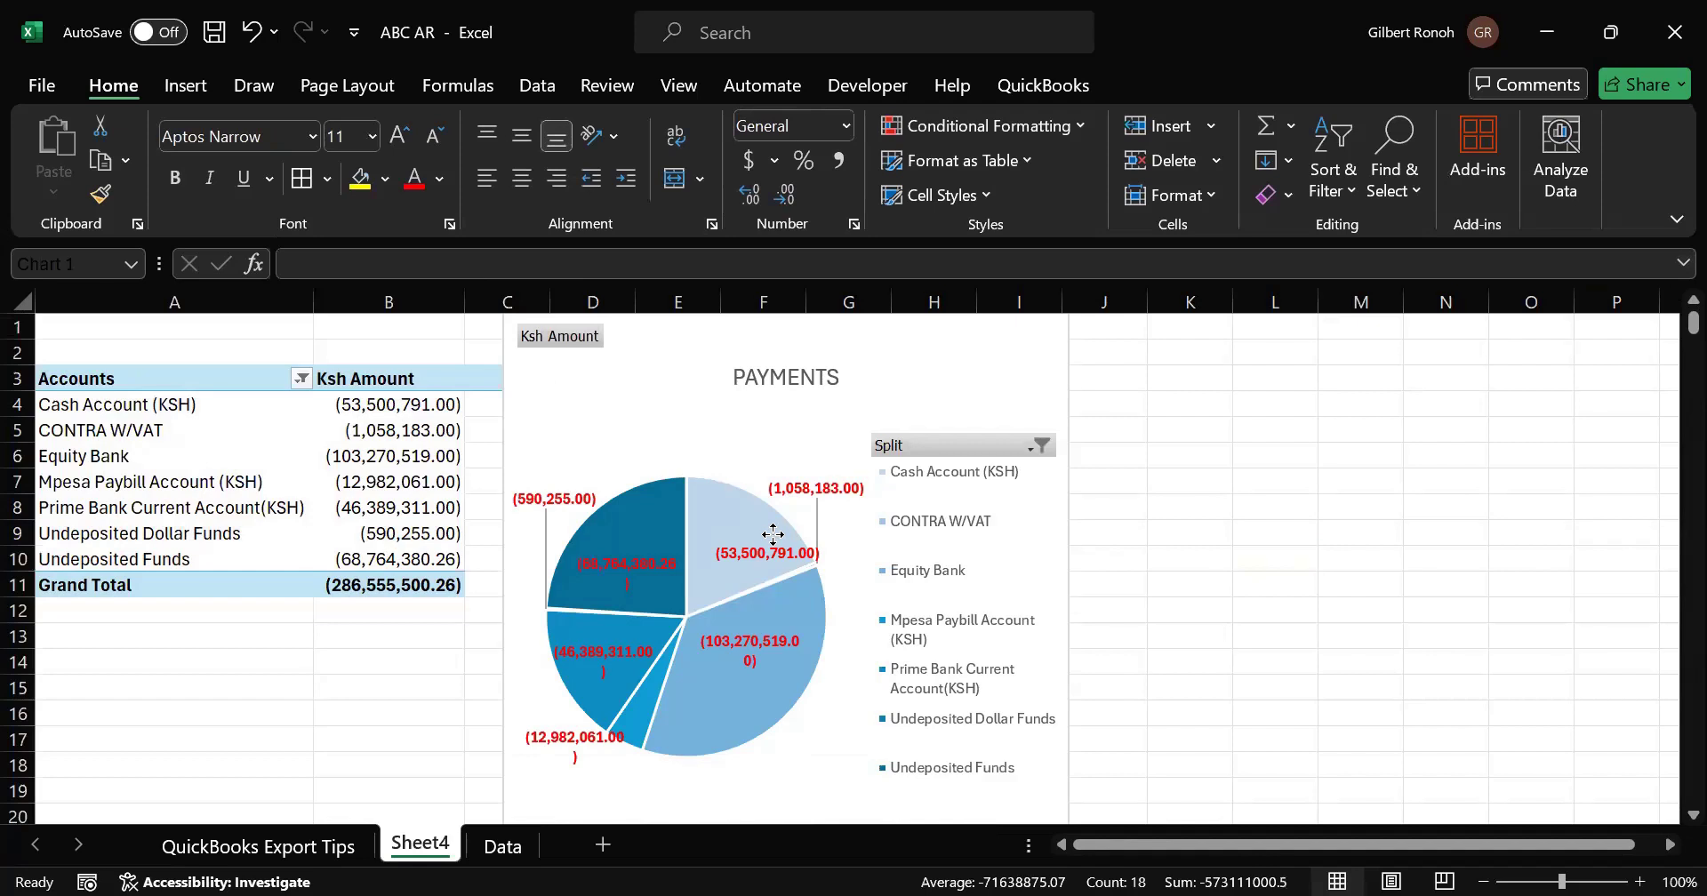
click(1175, 608)
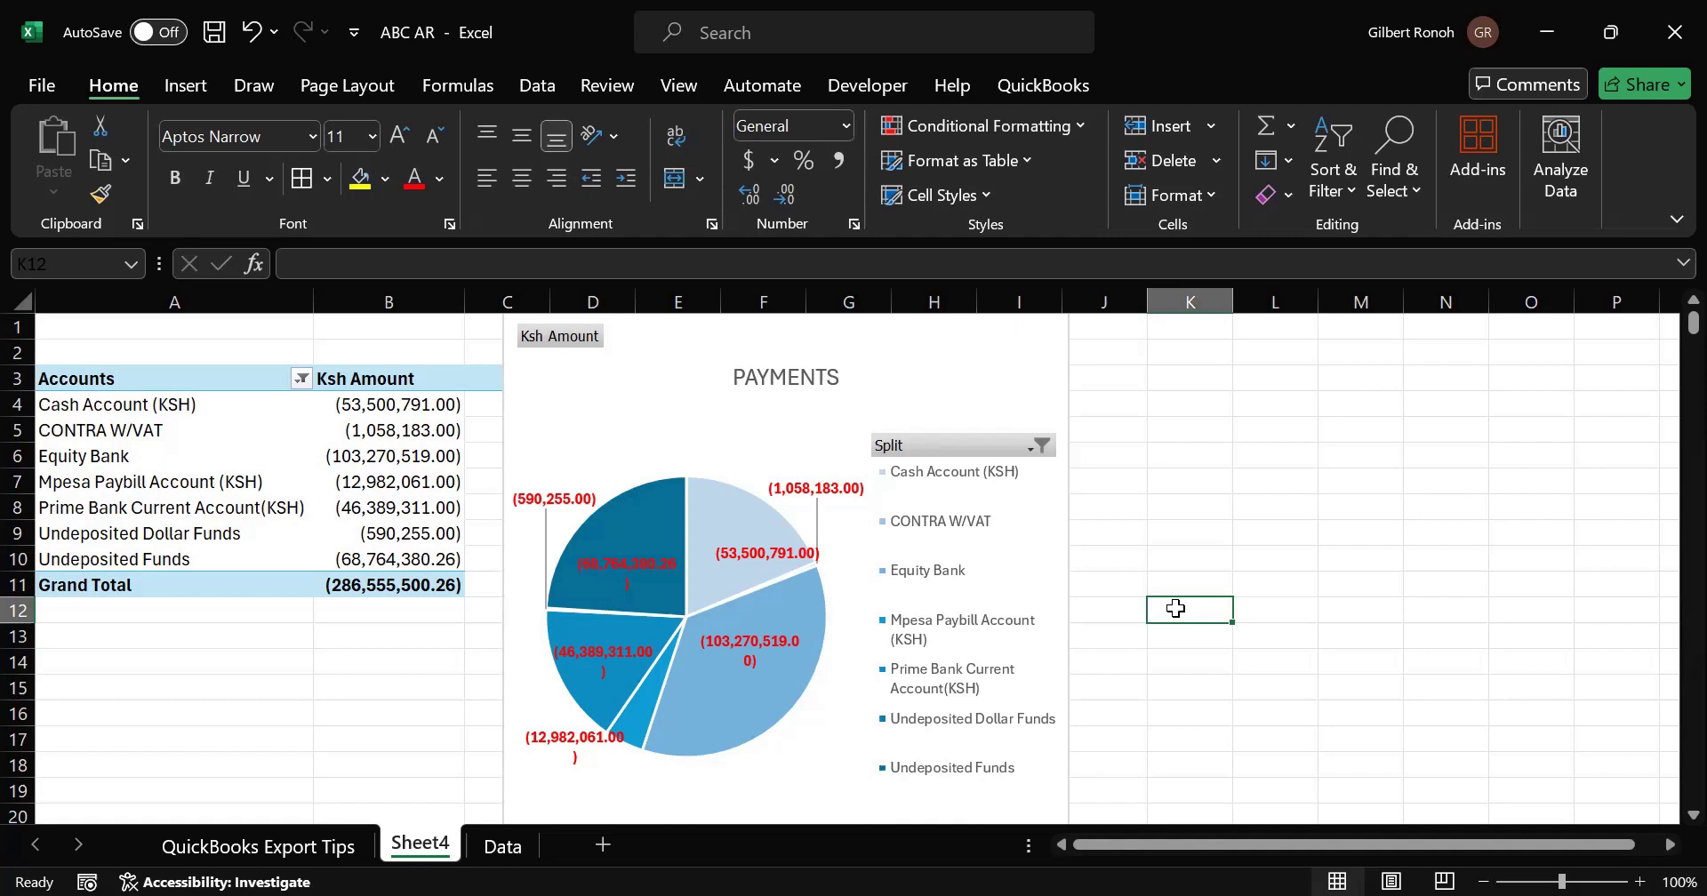
Step: Make the PAYMENTS chart title bold and deselect the chart
click(789, 377)
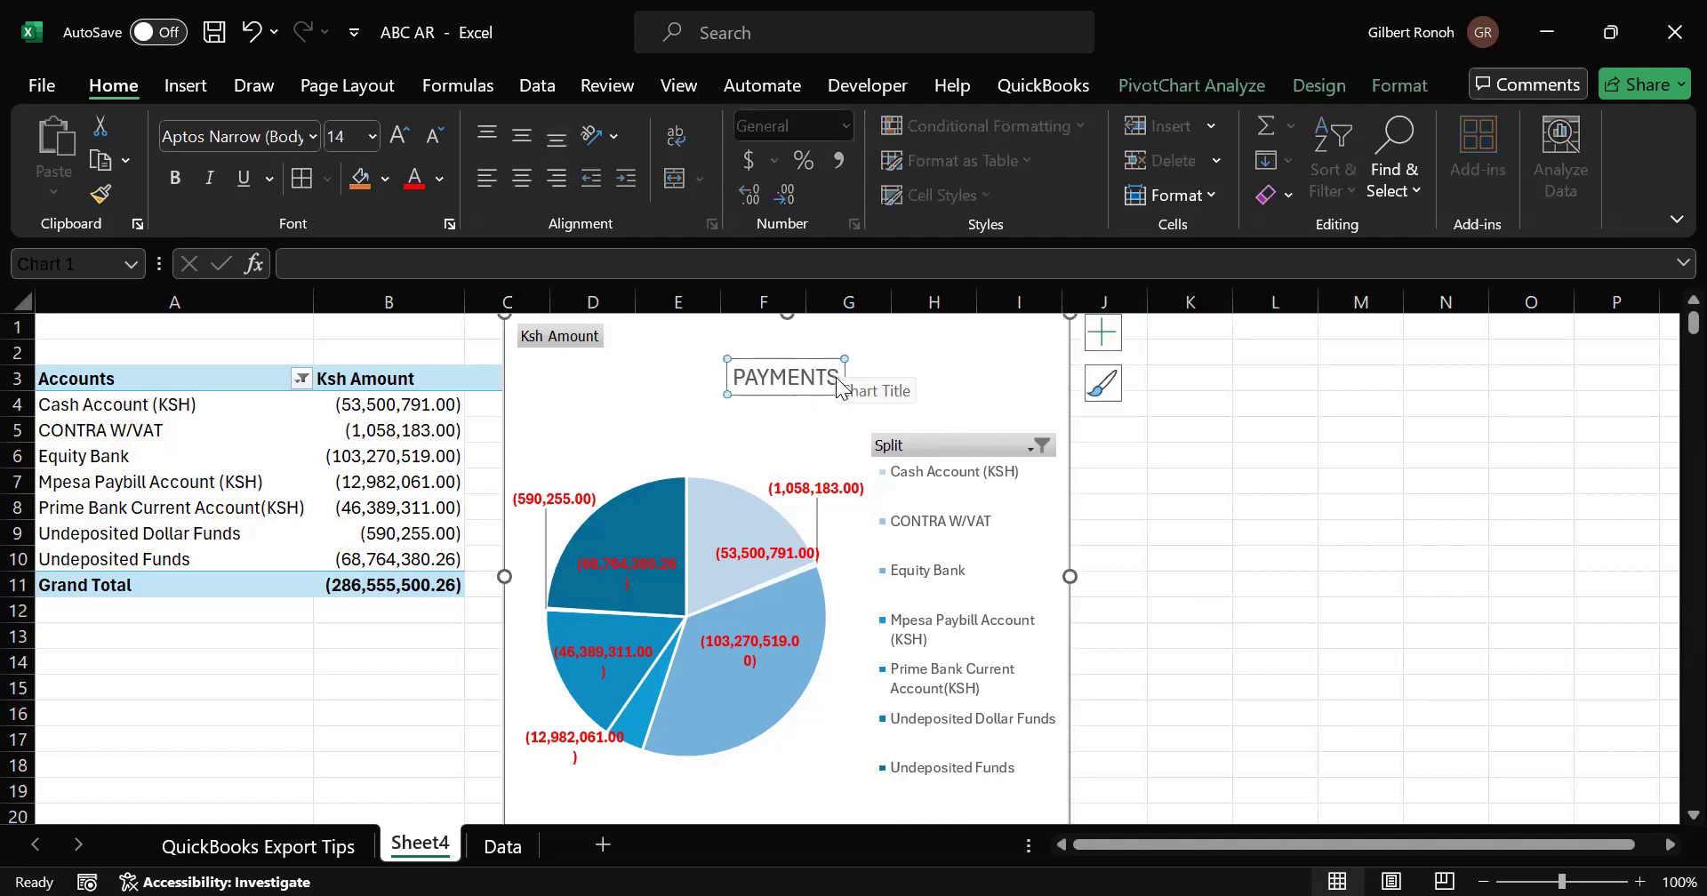
drag(737, 377, 840, 378)
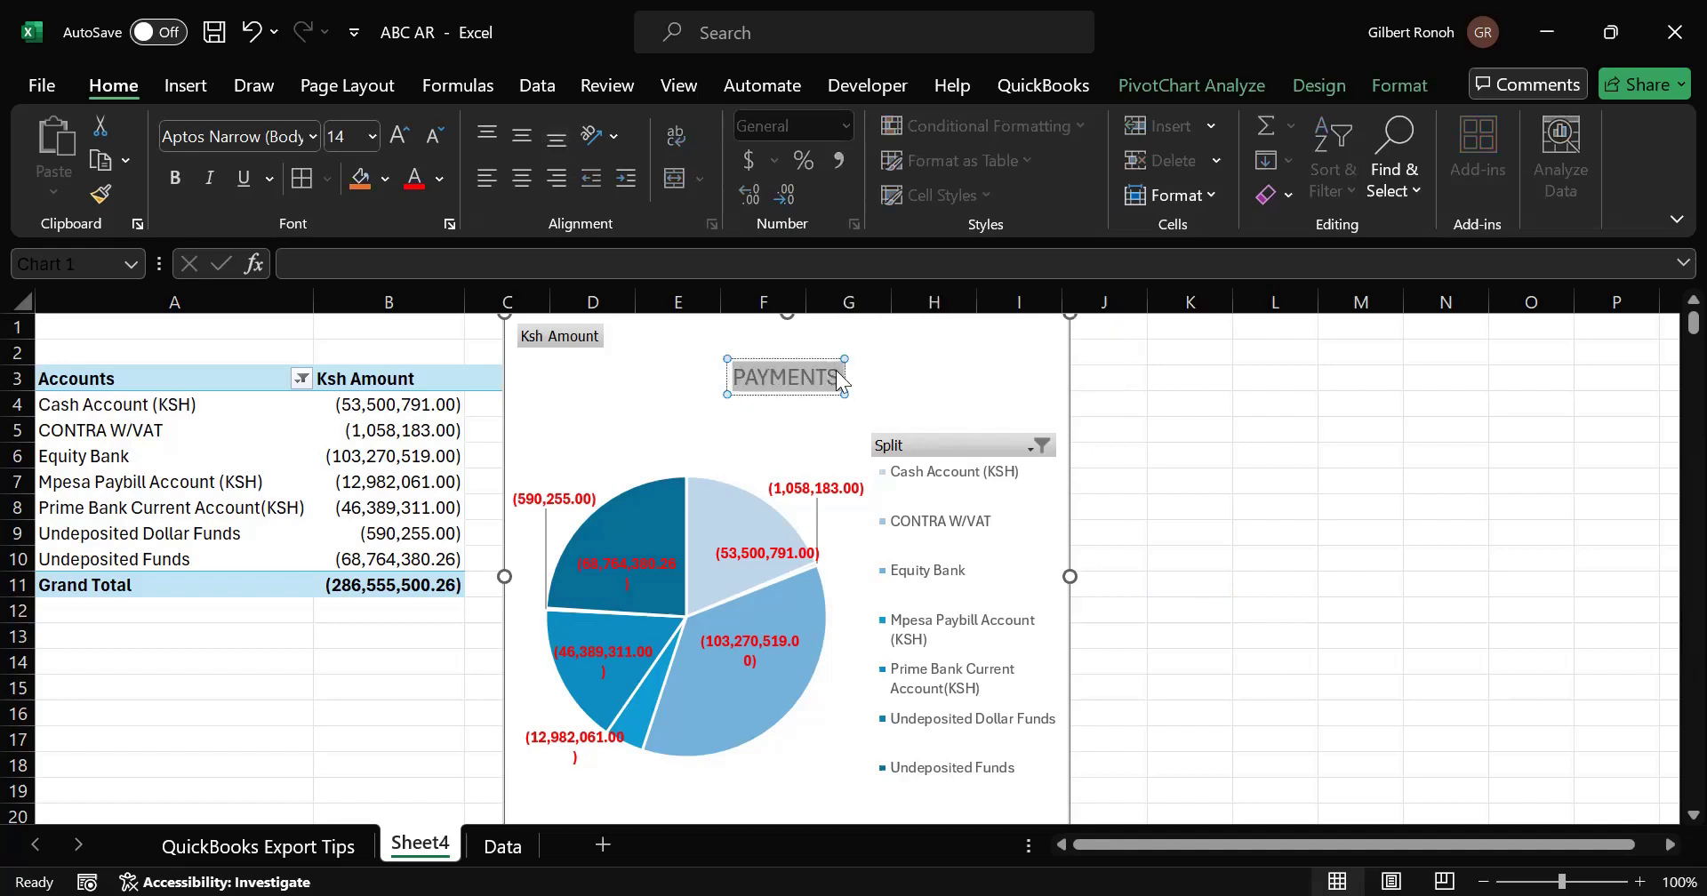
key(ctrl+b)
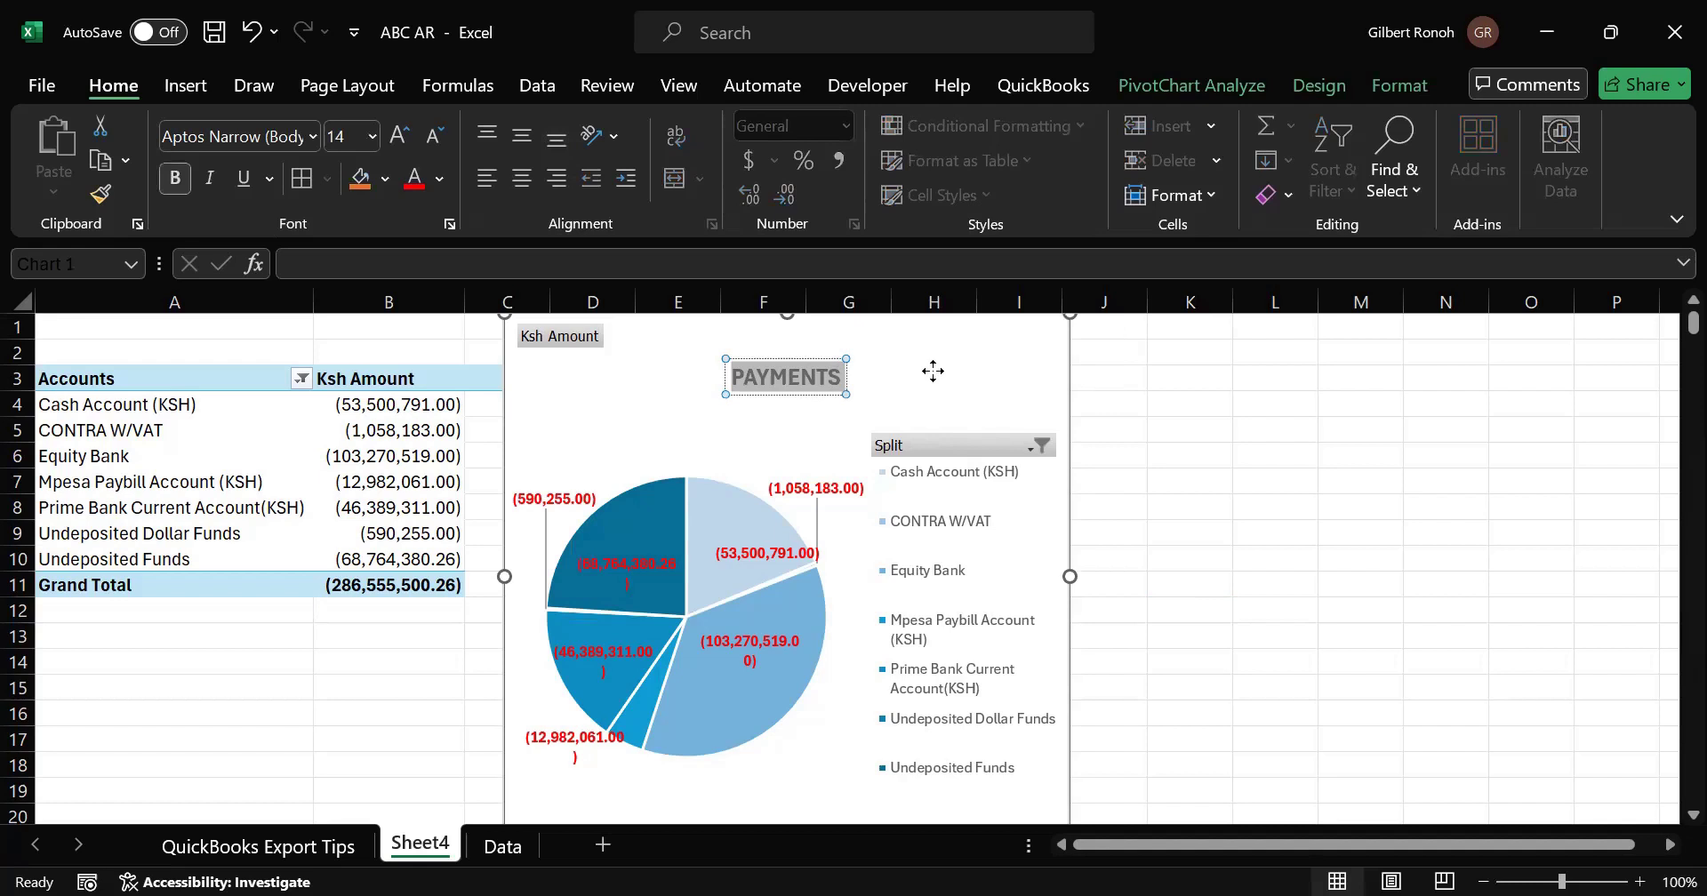
click(1181, 413)
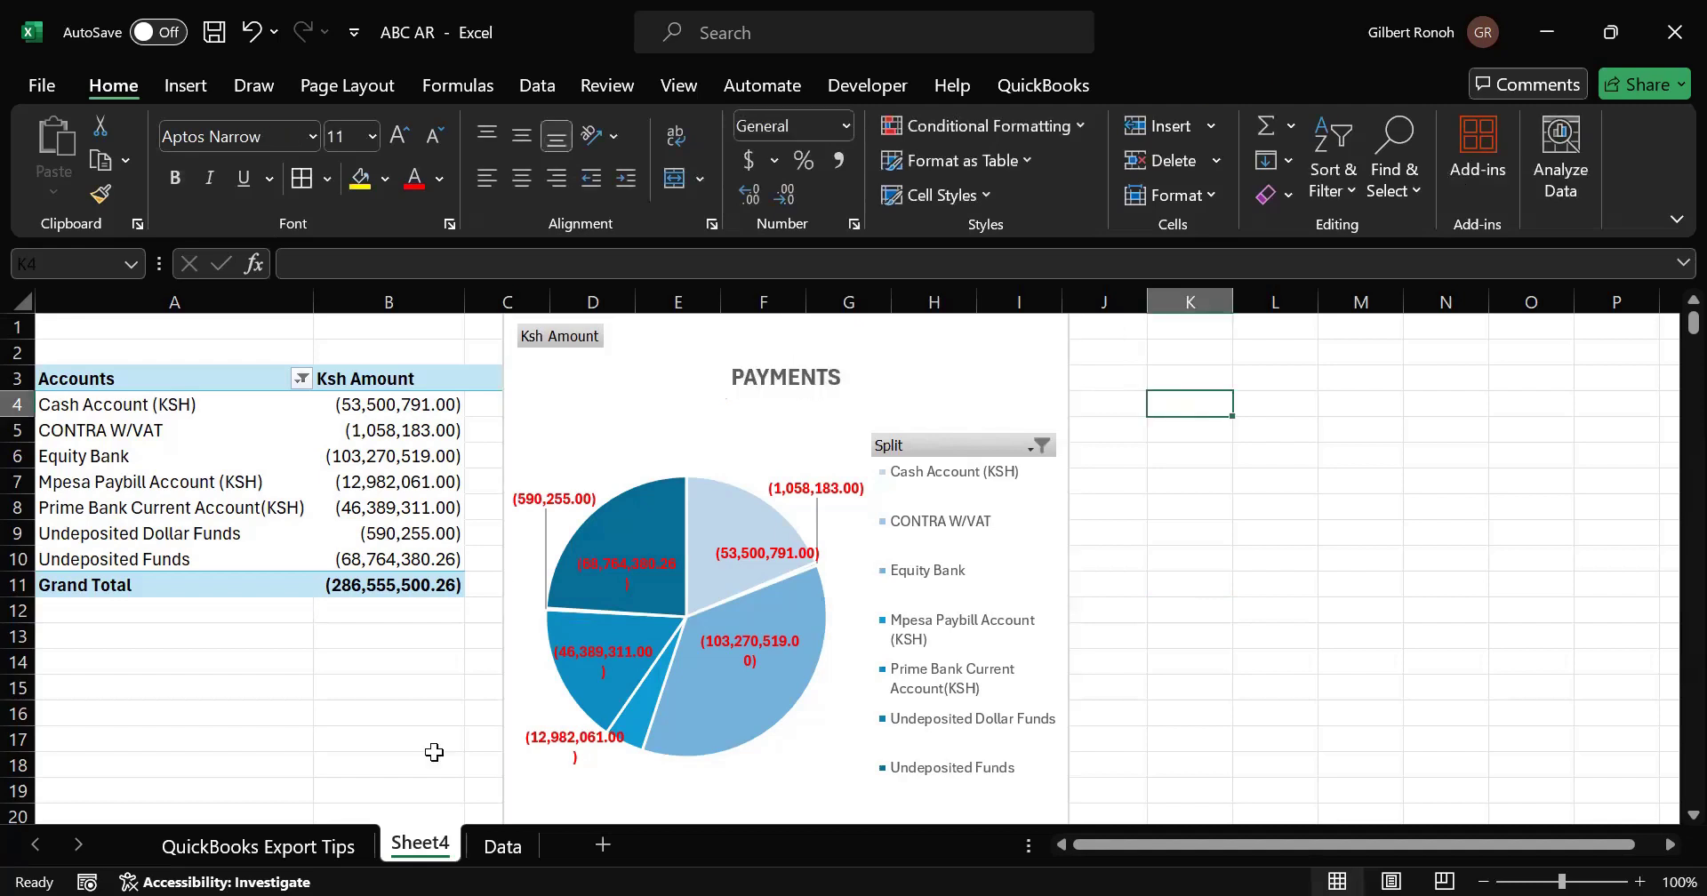